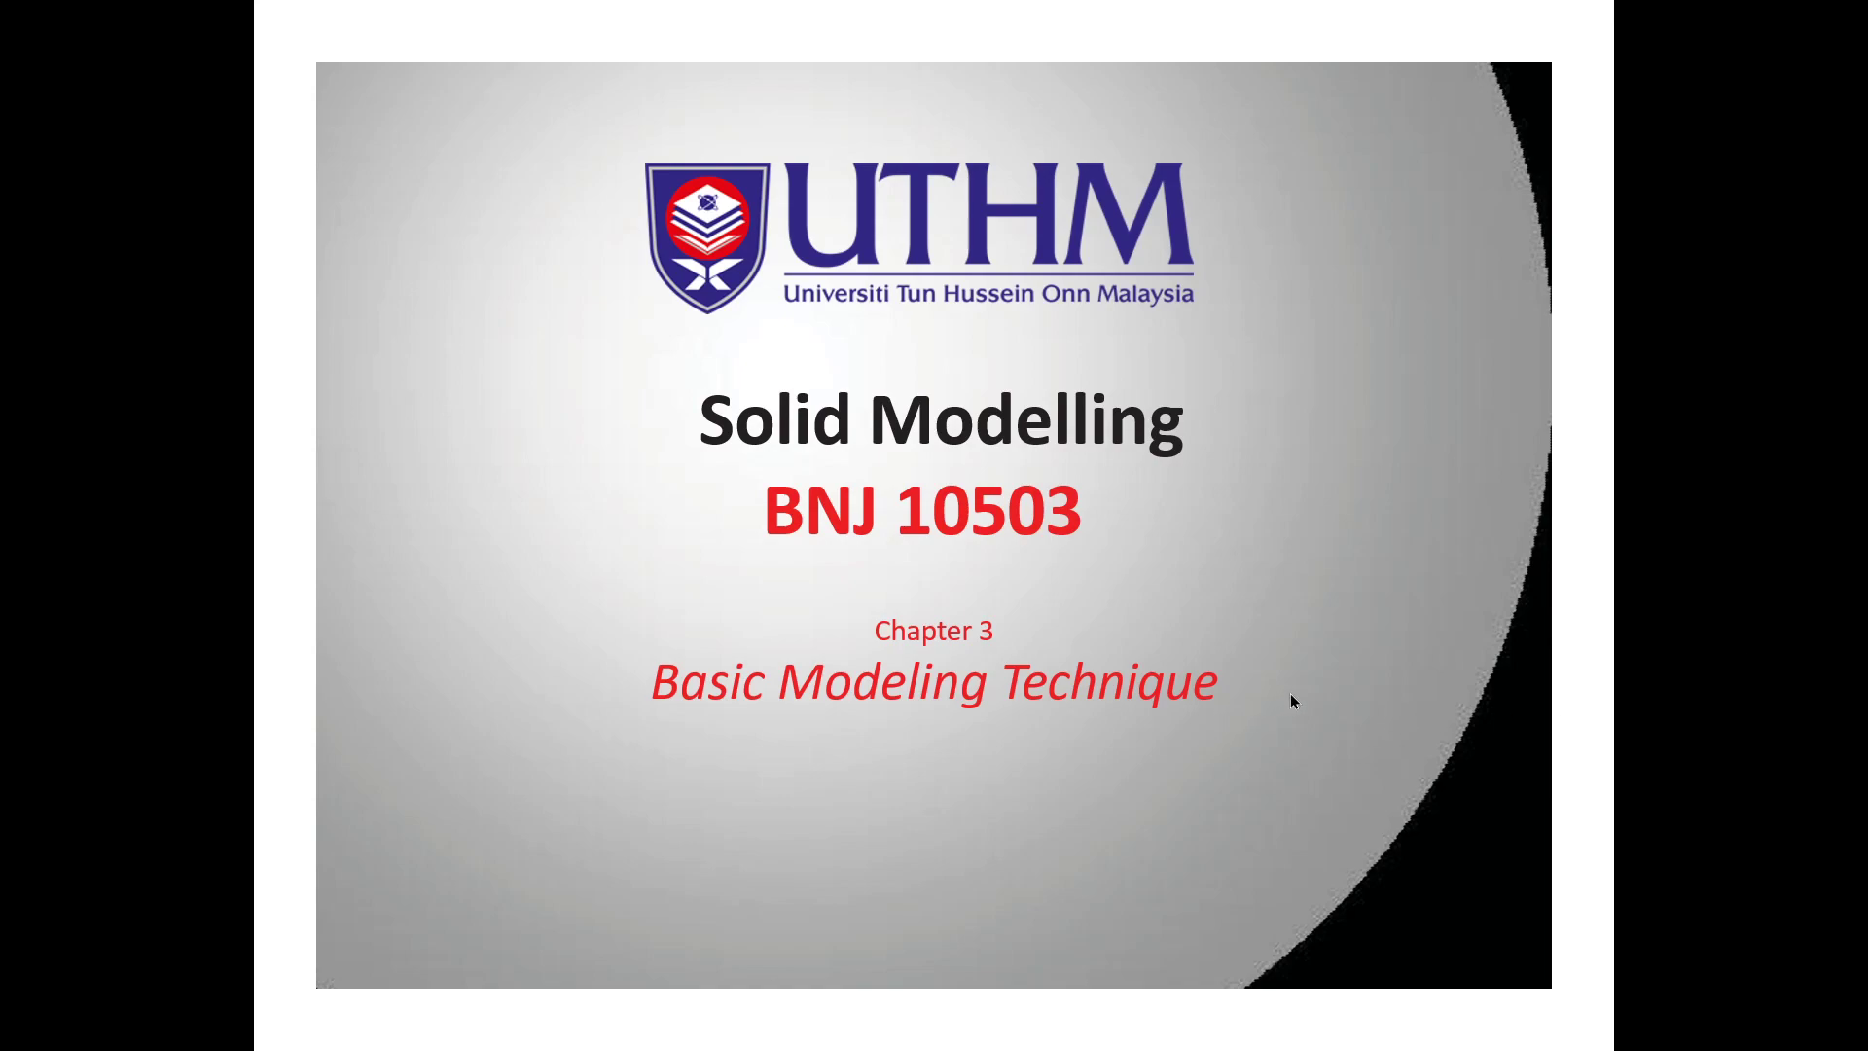
Exit the slide show and select slide 24, 'Pattern', in the thumbnail pane.
key(Escape)
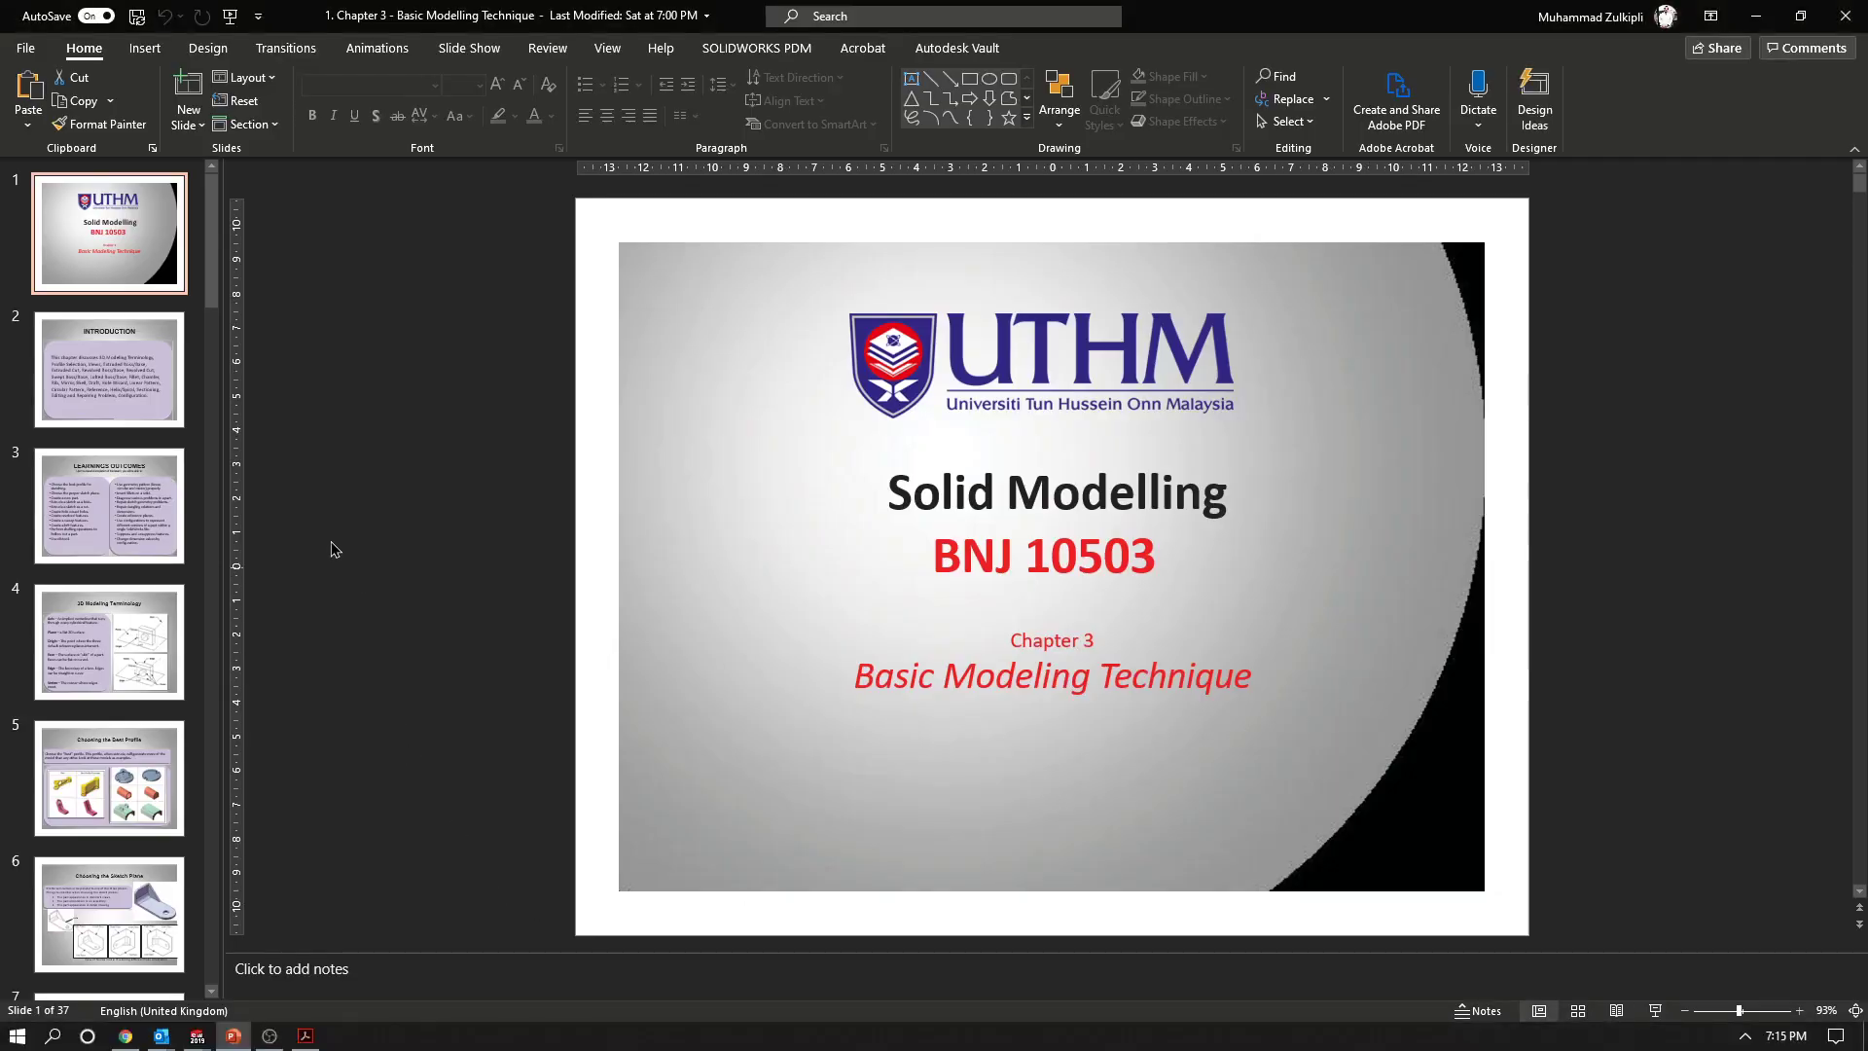
mouse_move(211, 255)
mouse_down()
mouse_move(227, 428)
mouse_move(202, 600)
mouse_up()
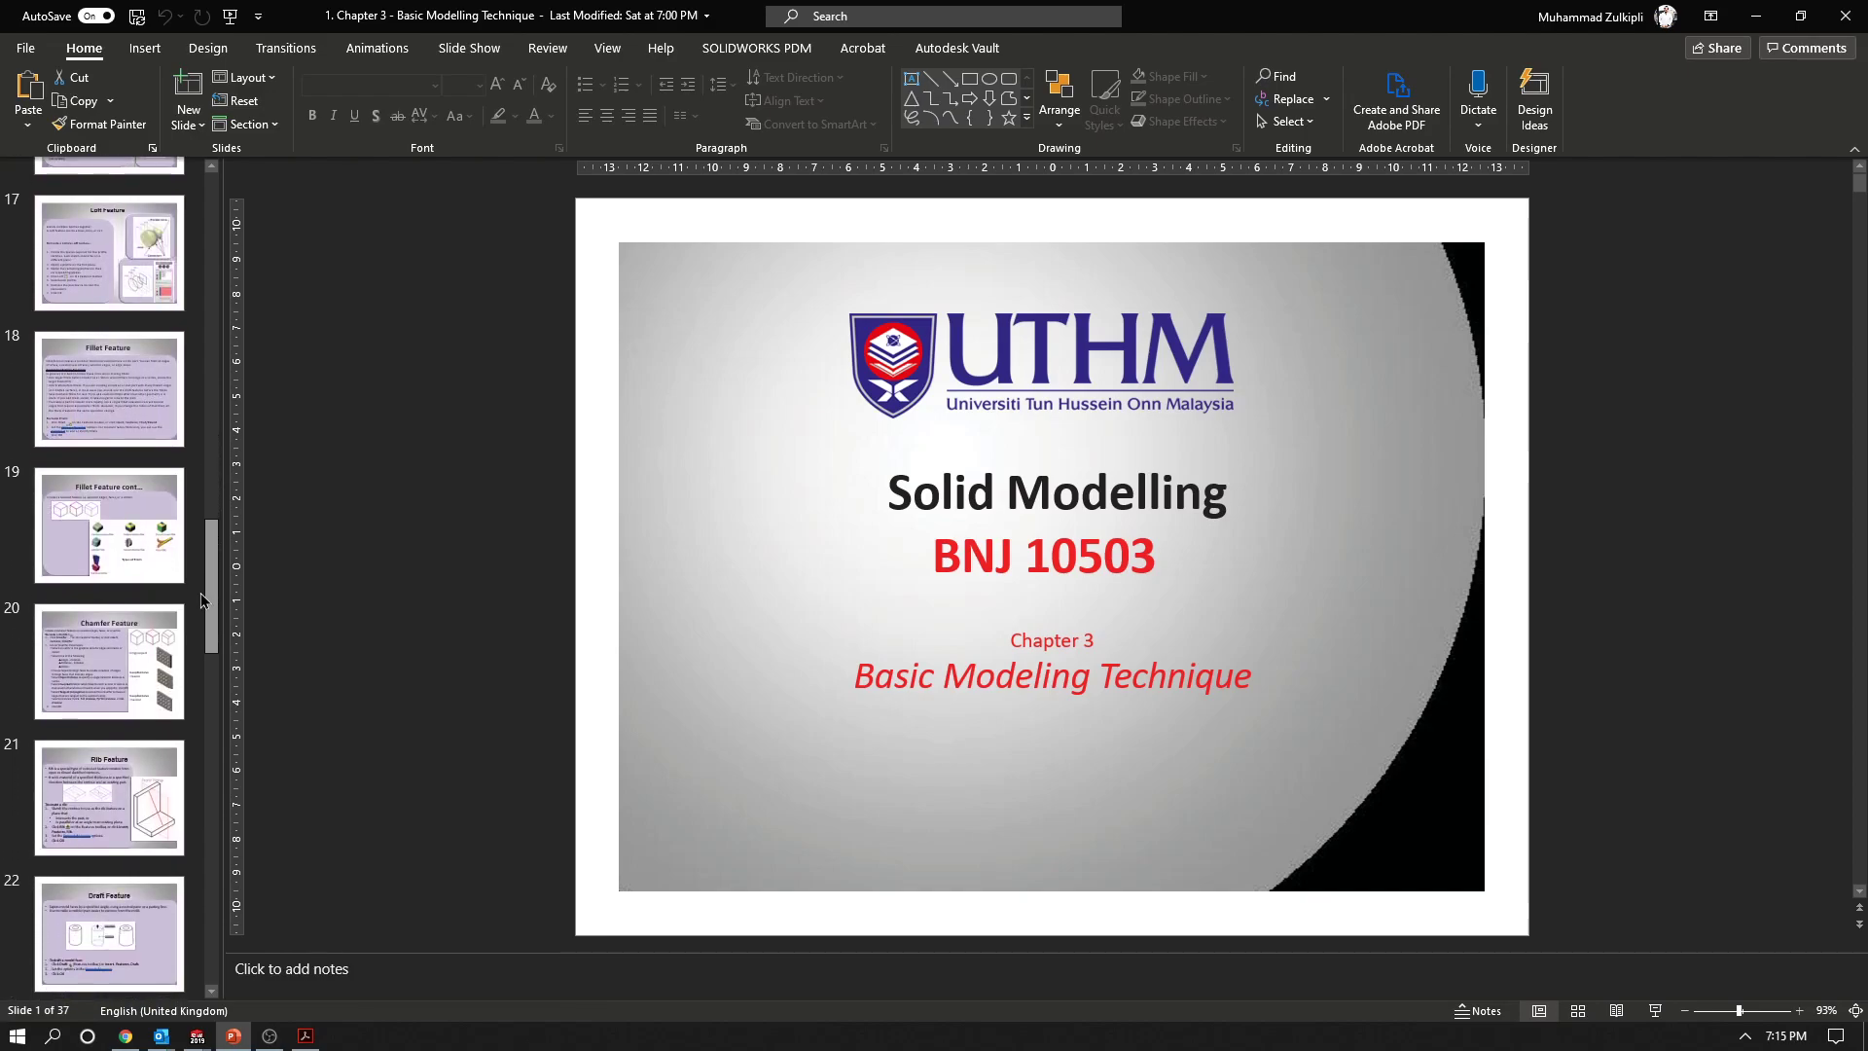
scroll(112, 622, down, 1)
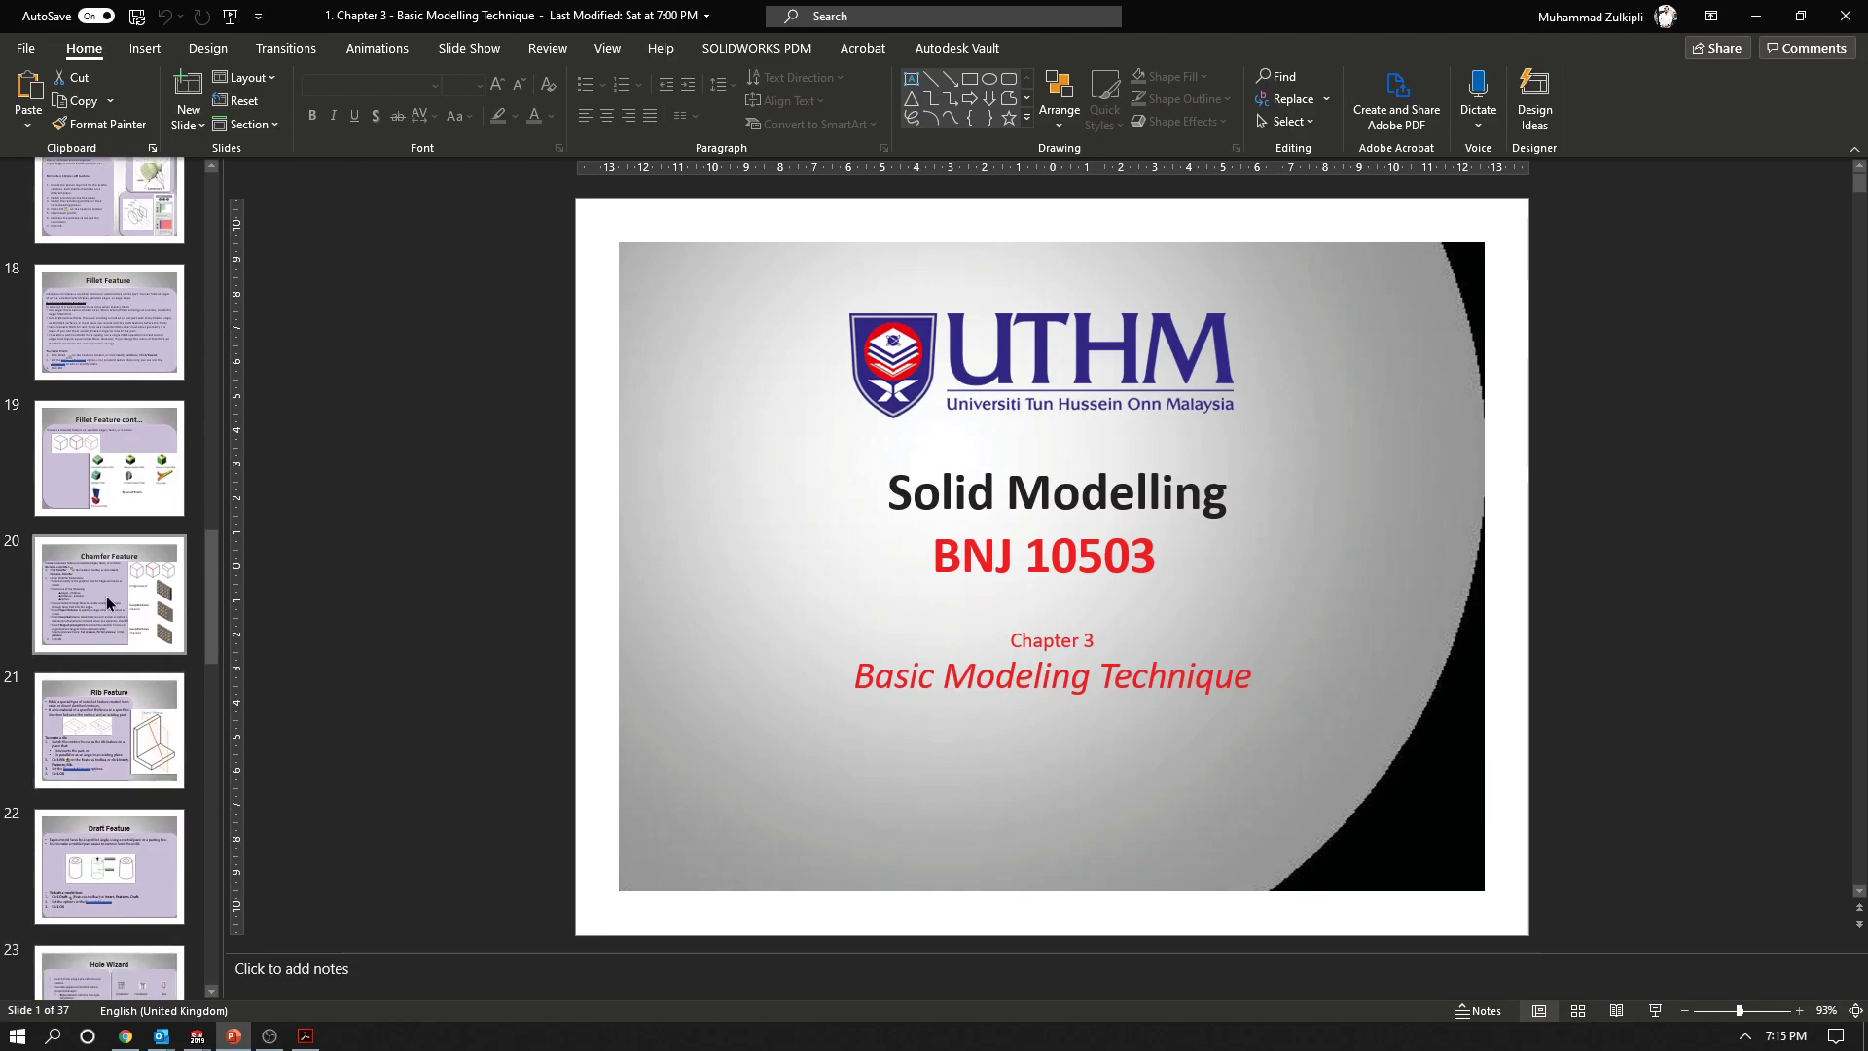
scroll(125, 724, down, 2)
scroll(125, 710, down, 2)
scroll(123, 695, down, 2)
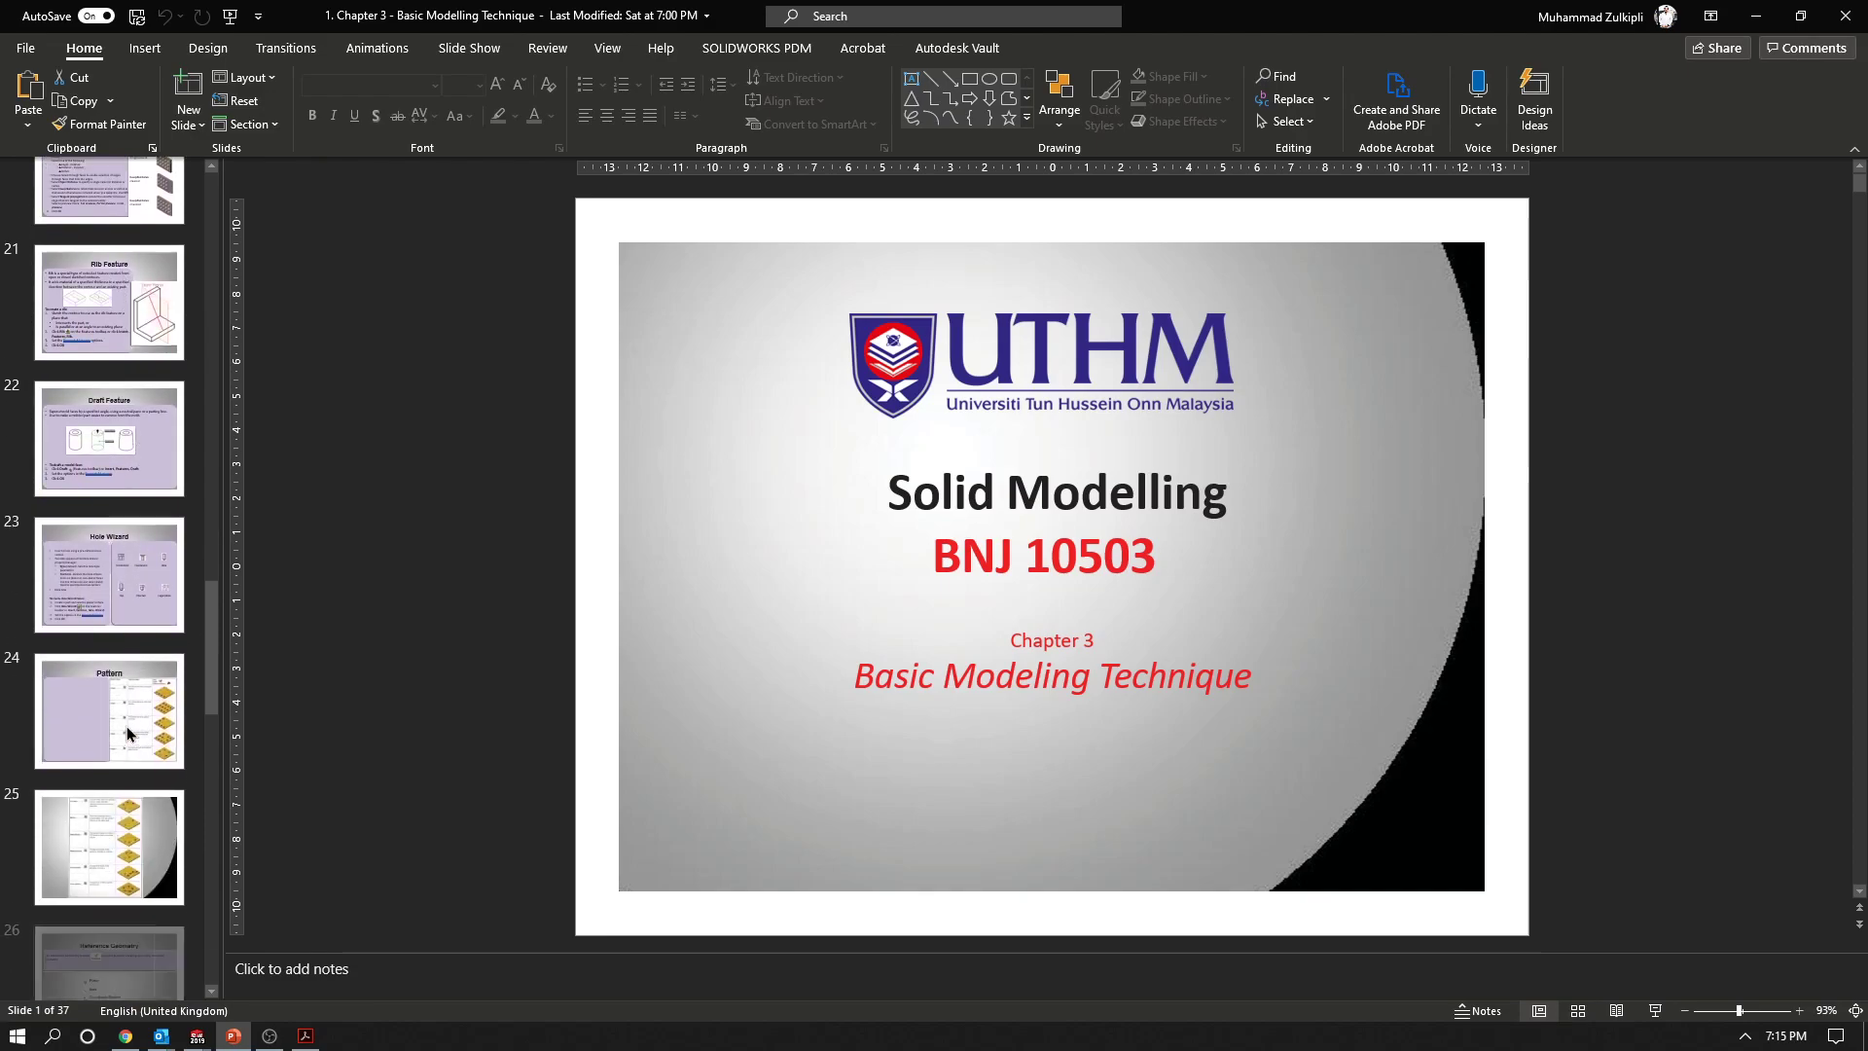
scroll(123, 680, down, 1)
click(123, 679)
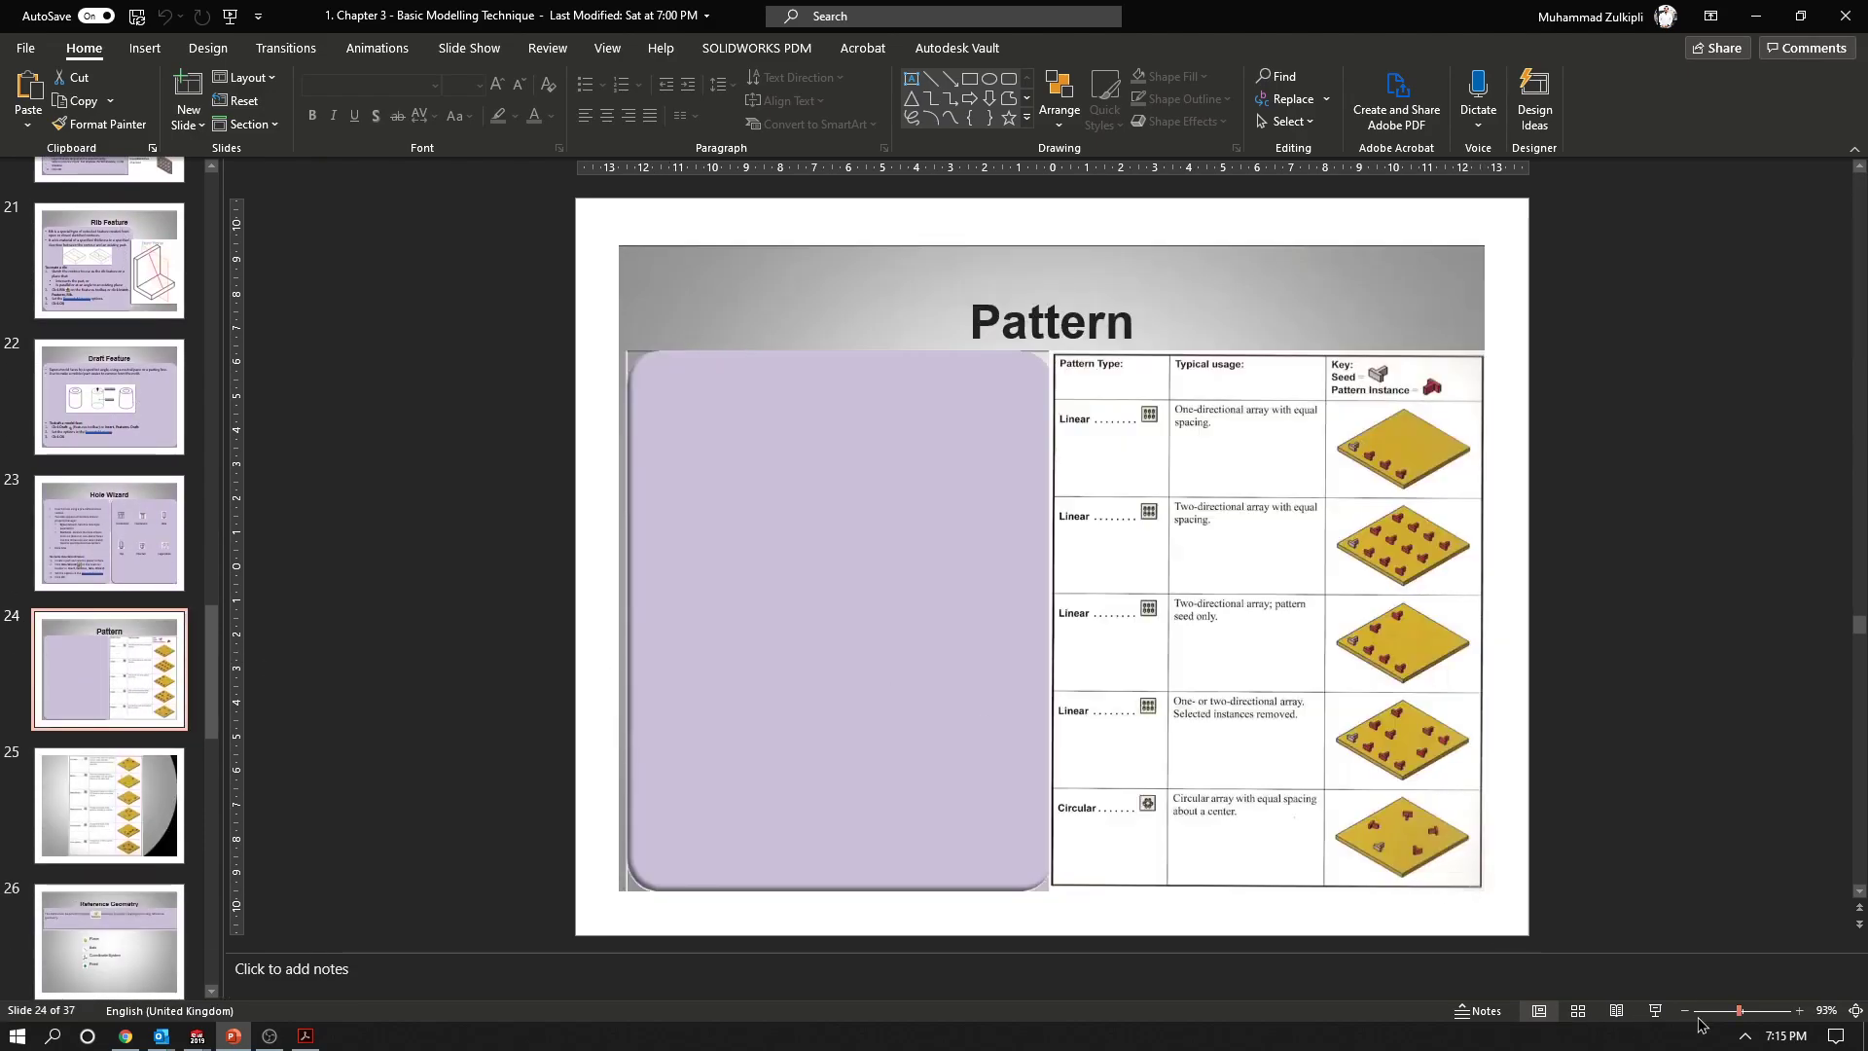
Present slides 24 and 25 full screen, going forward, back and forward, then exit on slide 25.
click(1656, 1012)
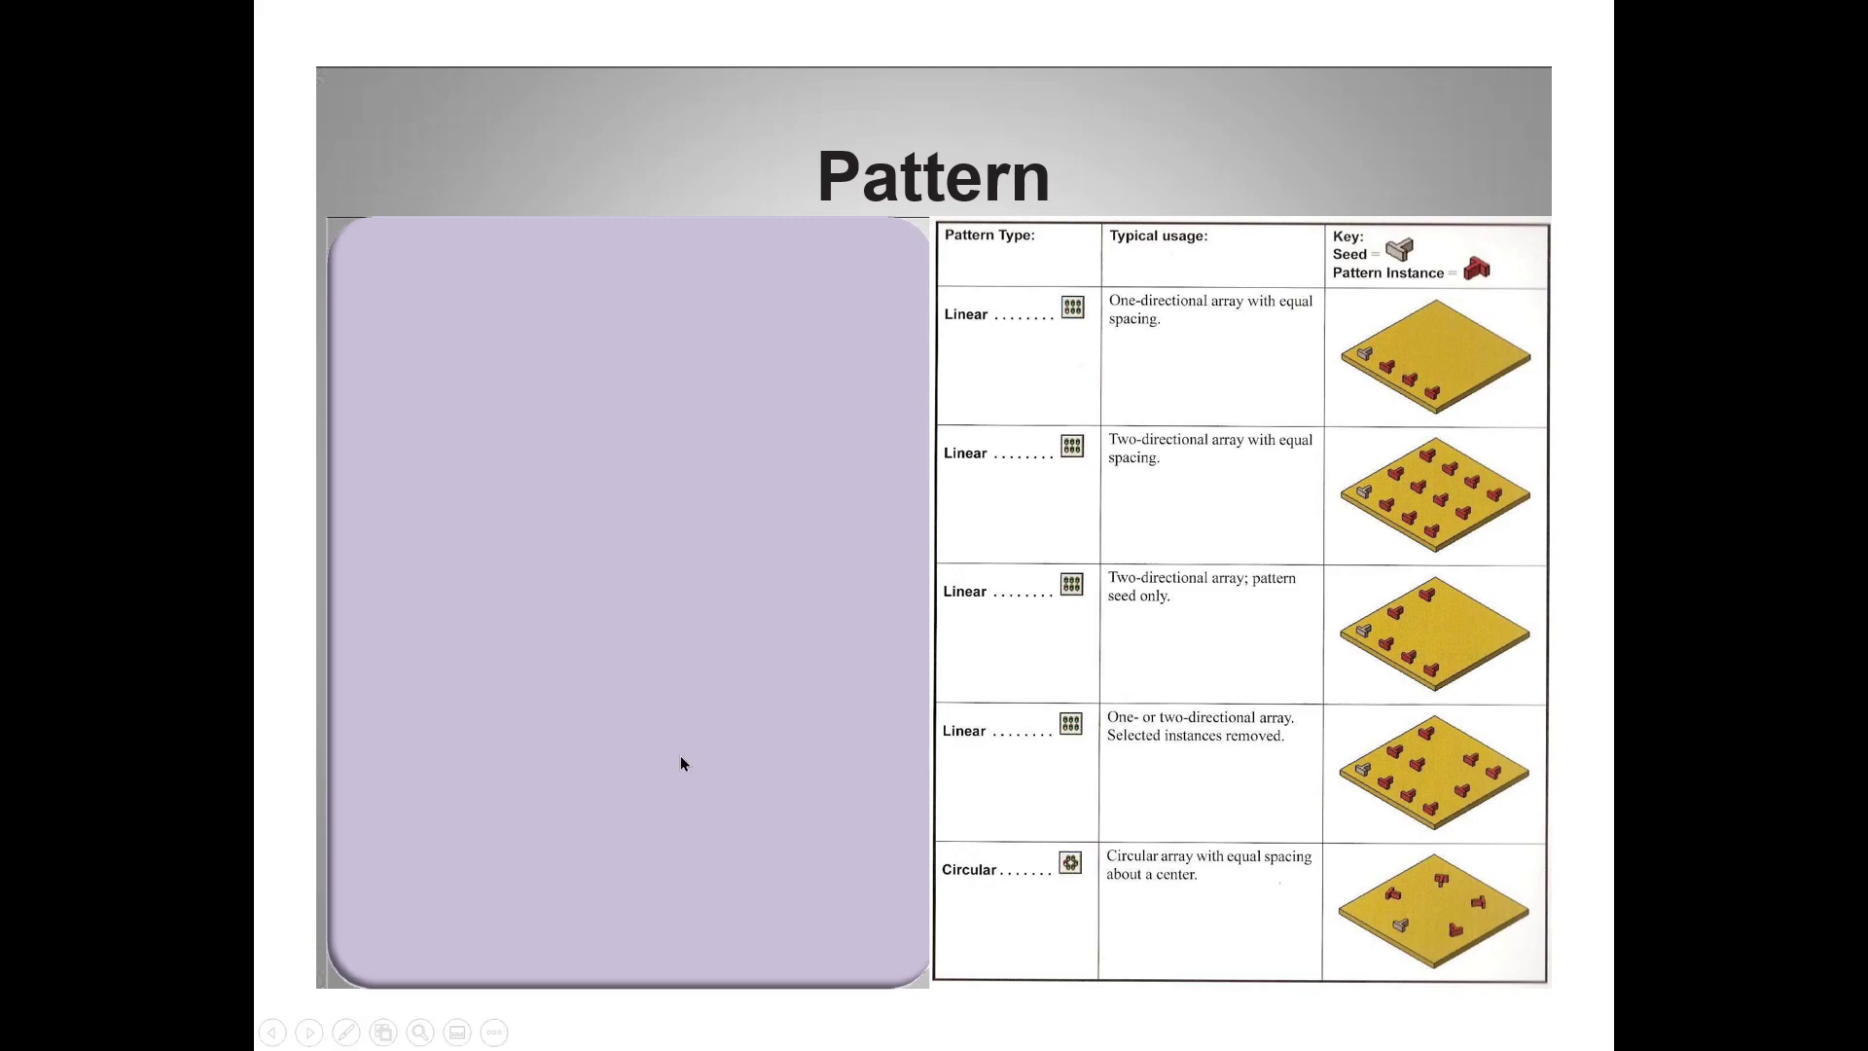
mouse_move(914, 1039)
click(310, 1032)
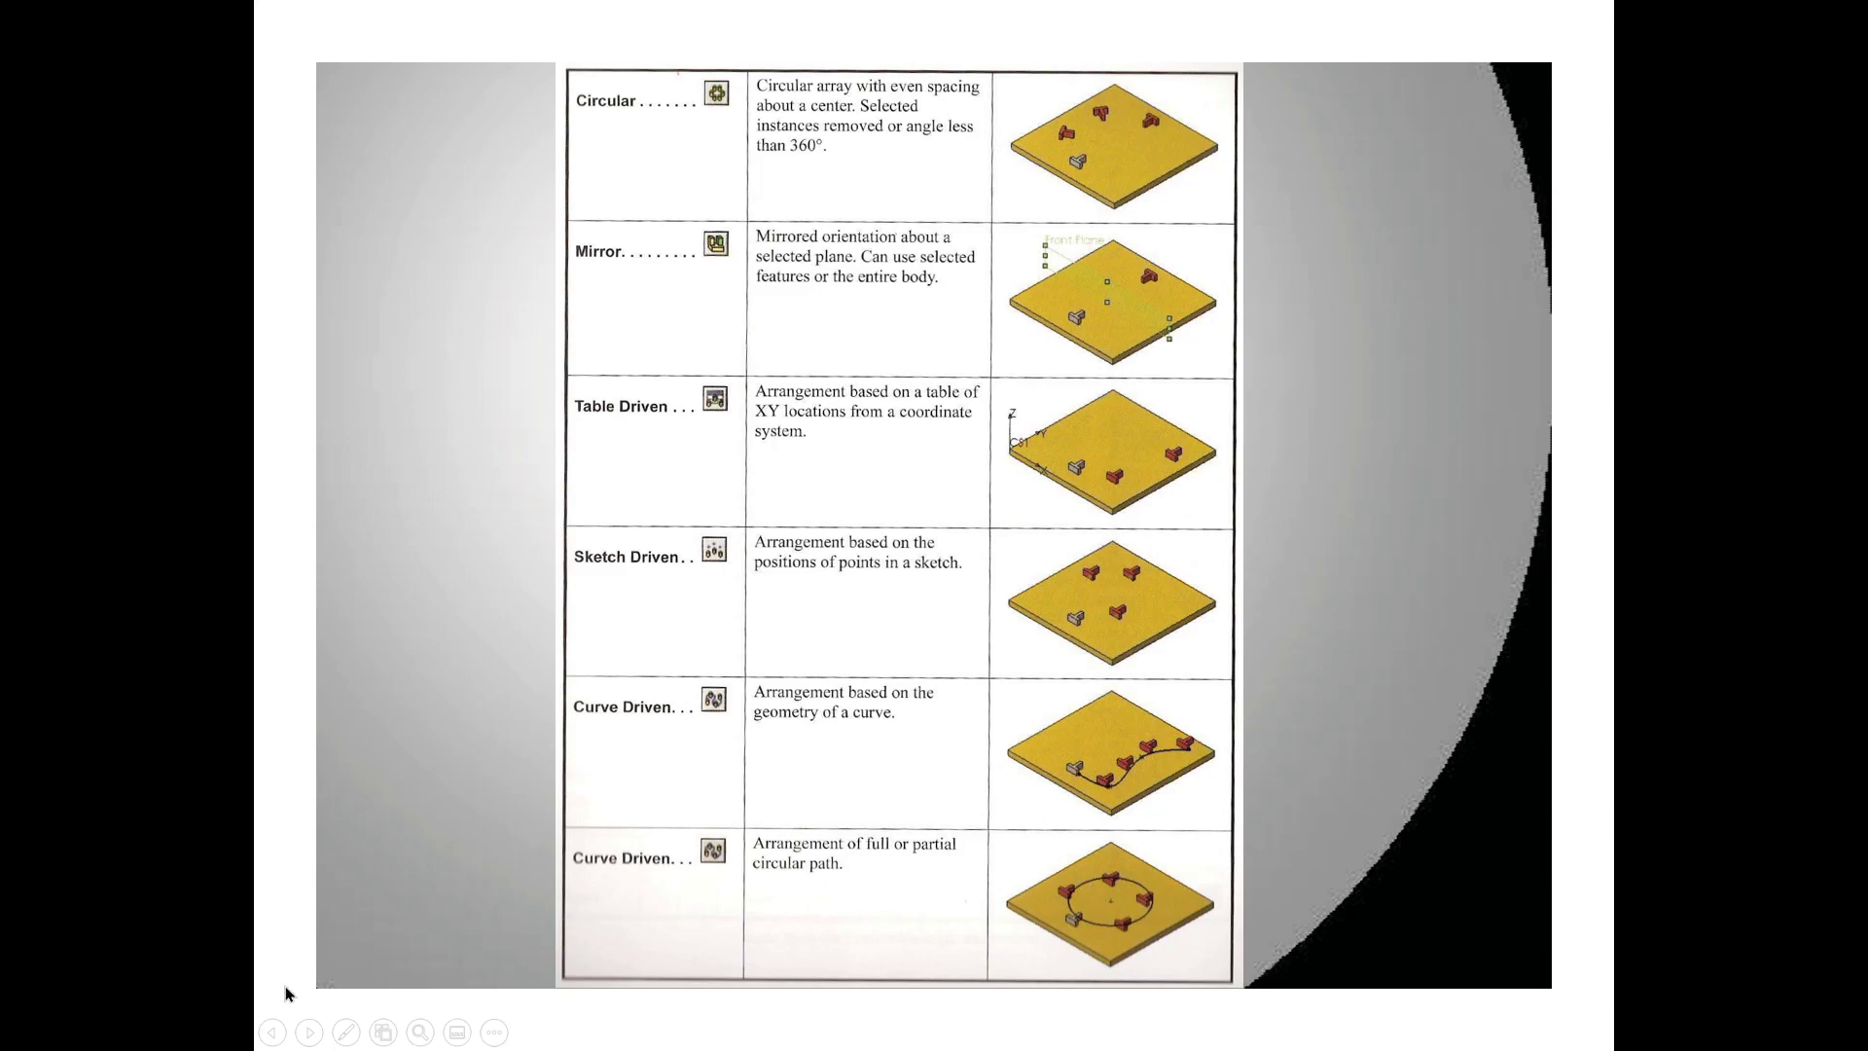
click(283, 1036)
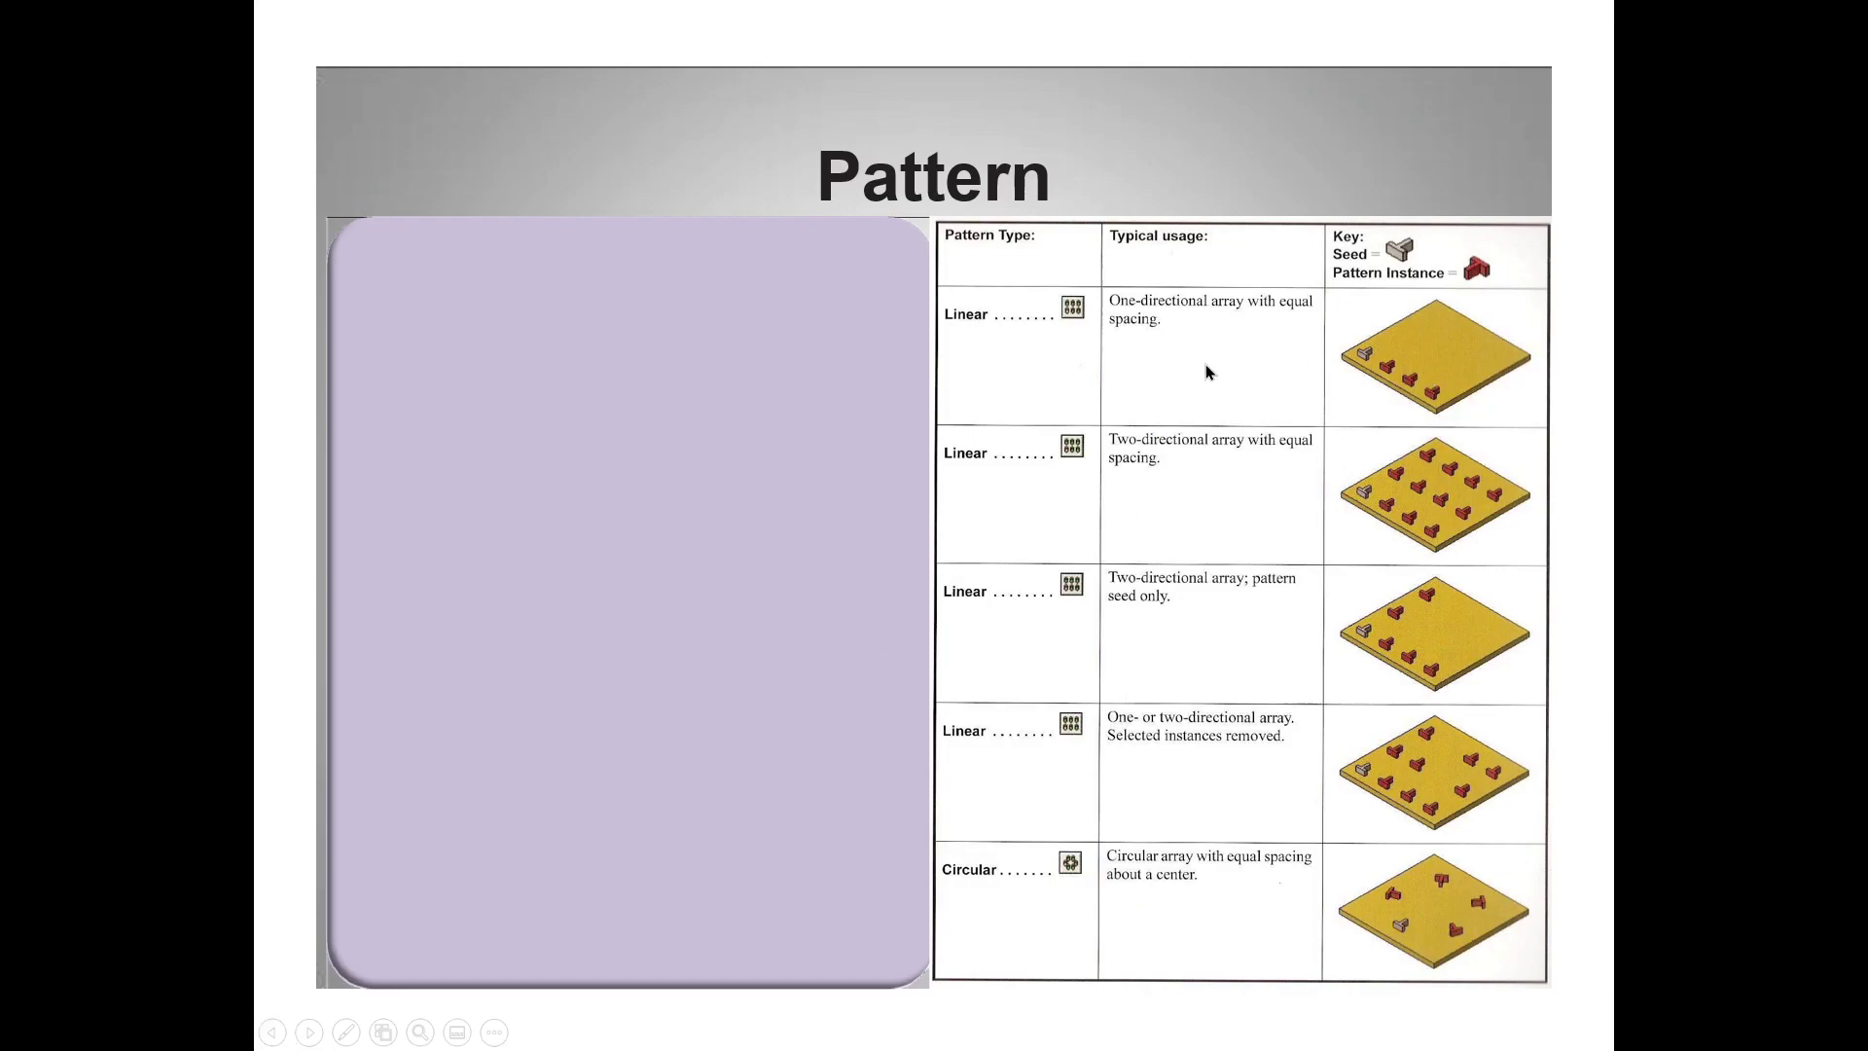
click(309, 1031)
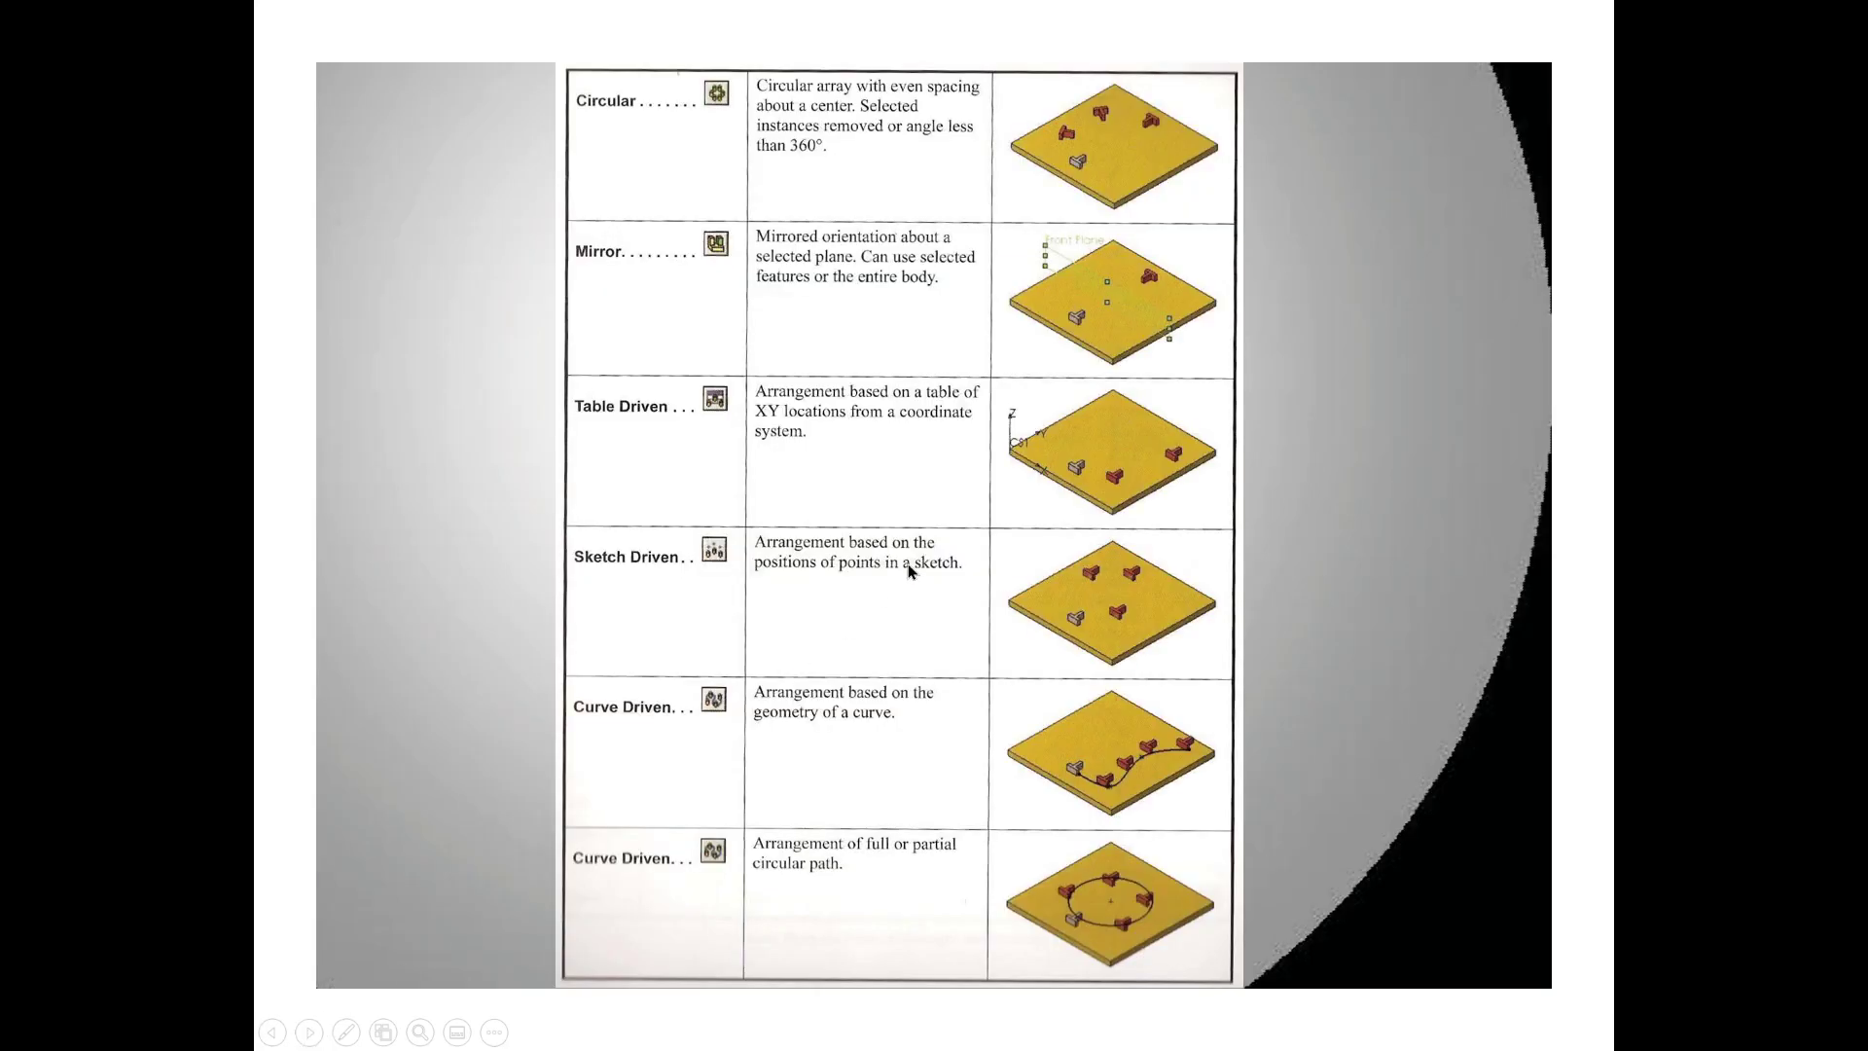
key(Escape)
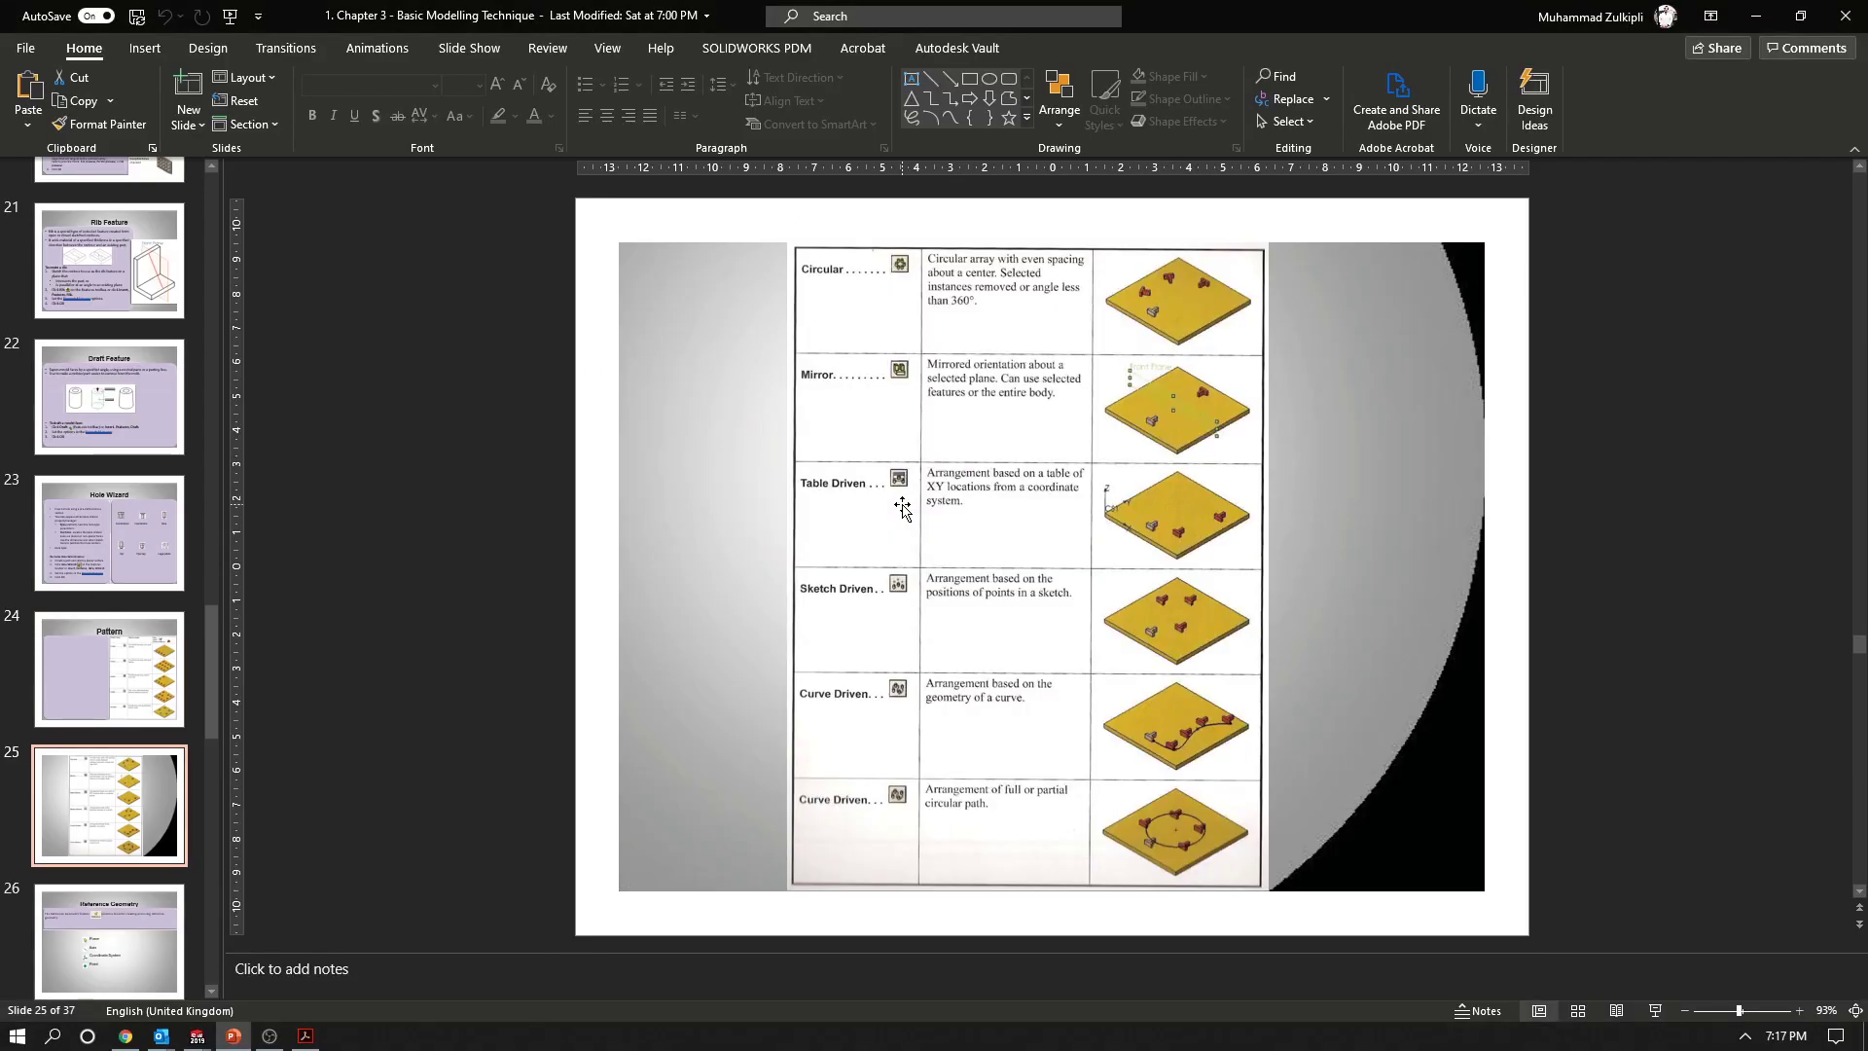
Switch to SOLIDWORKS, minimize the Part2 rib model and restore the Part5 plate.
click(199, 1037)
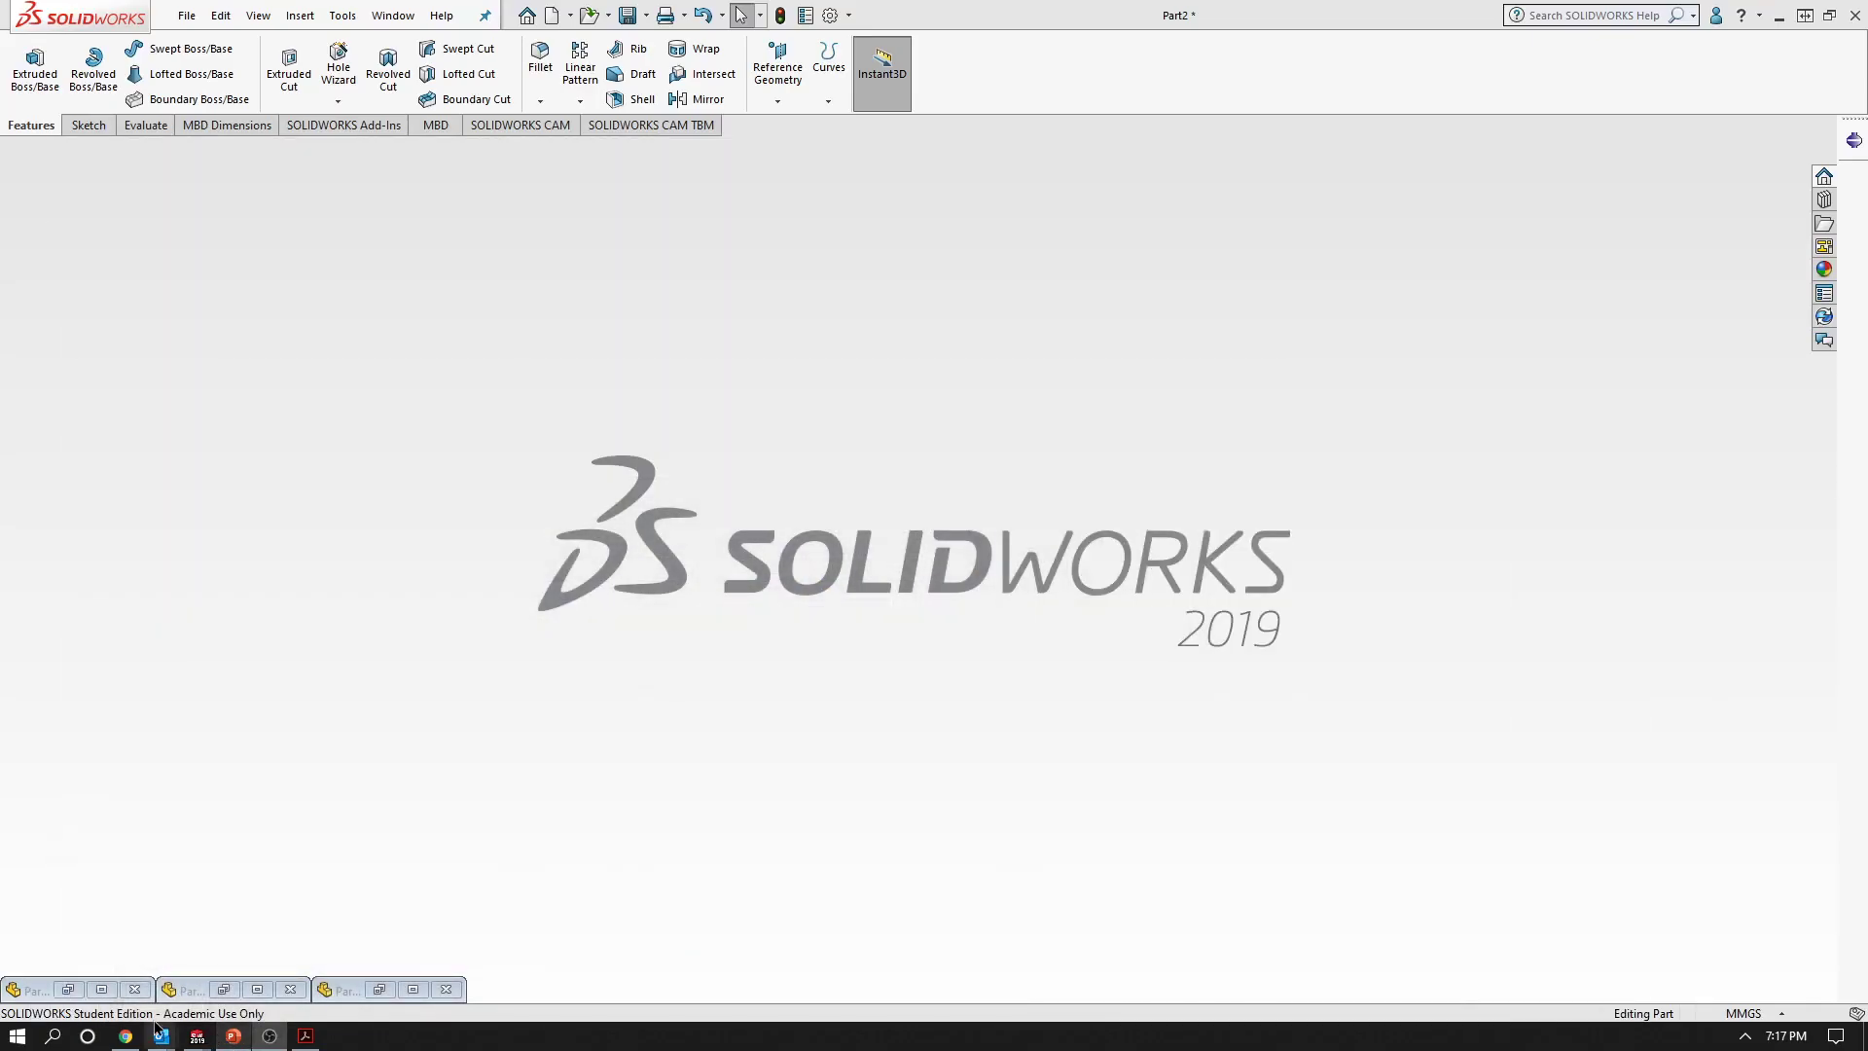
click(108, 997)
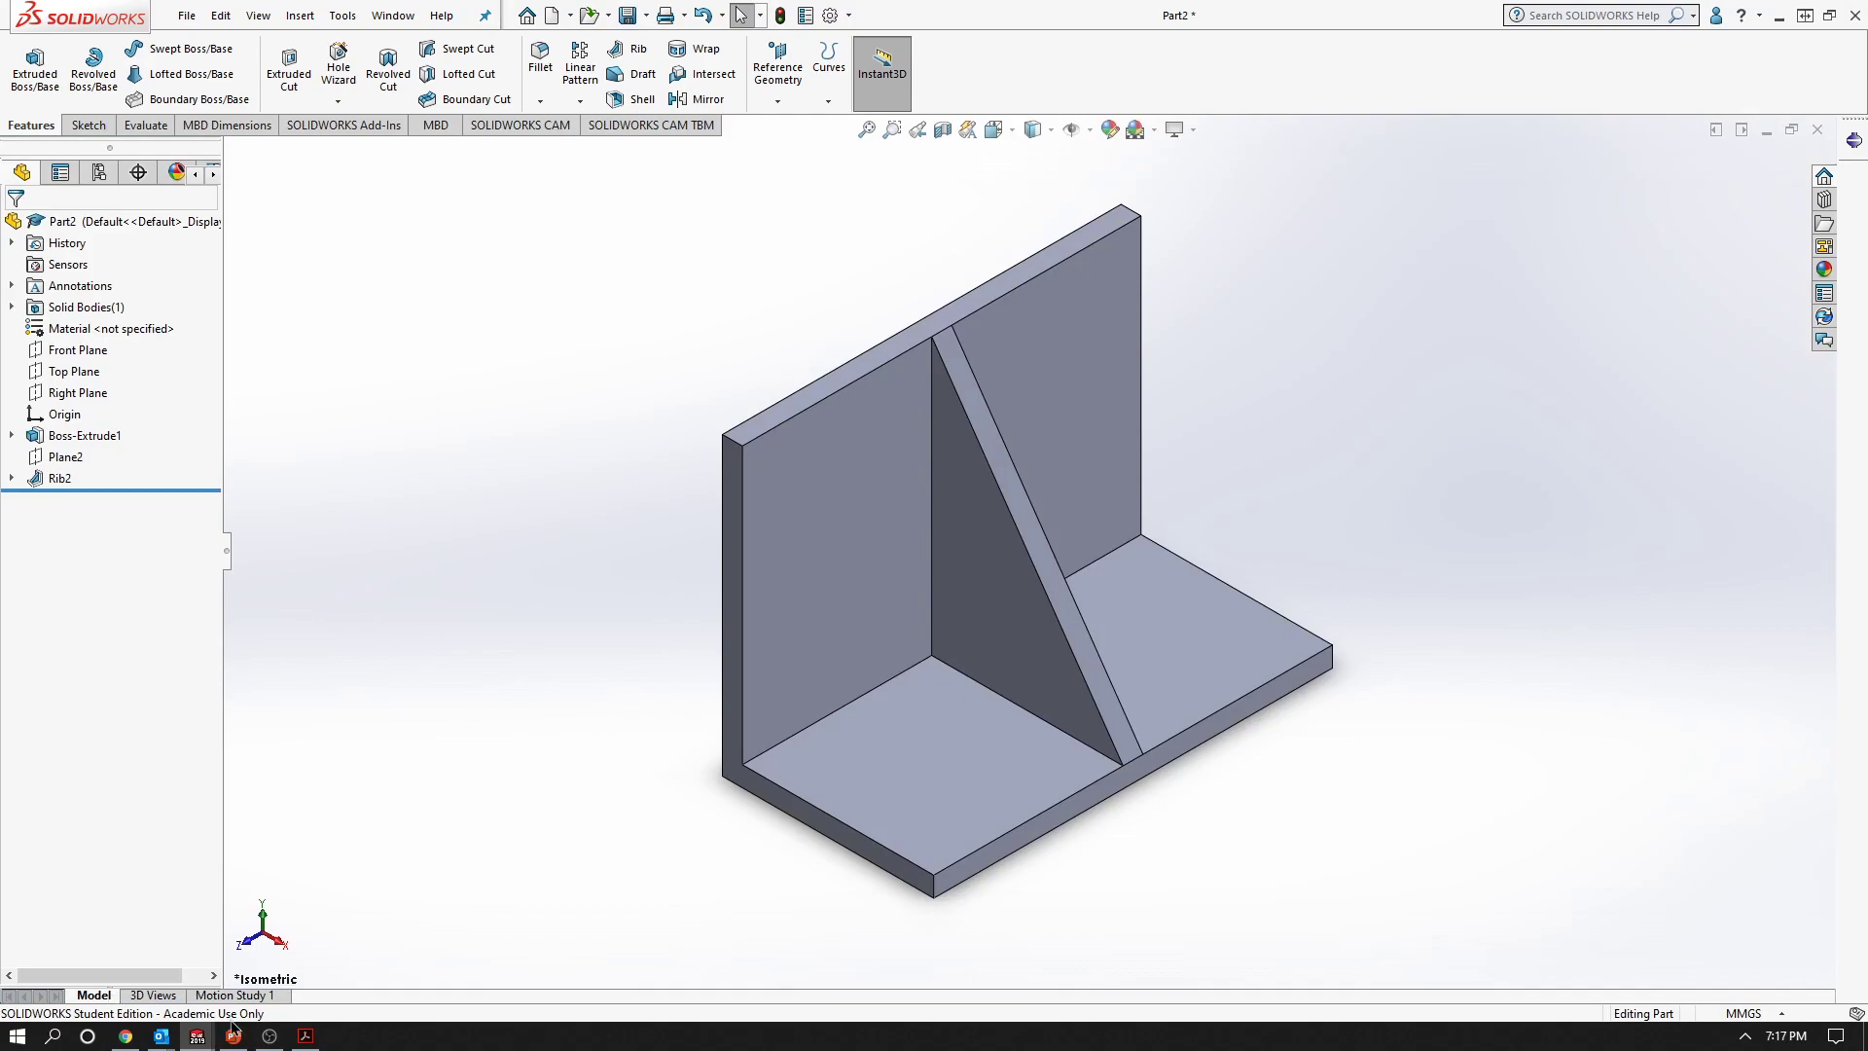
click(1766, 131)
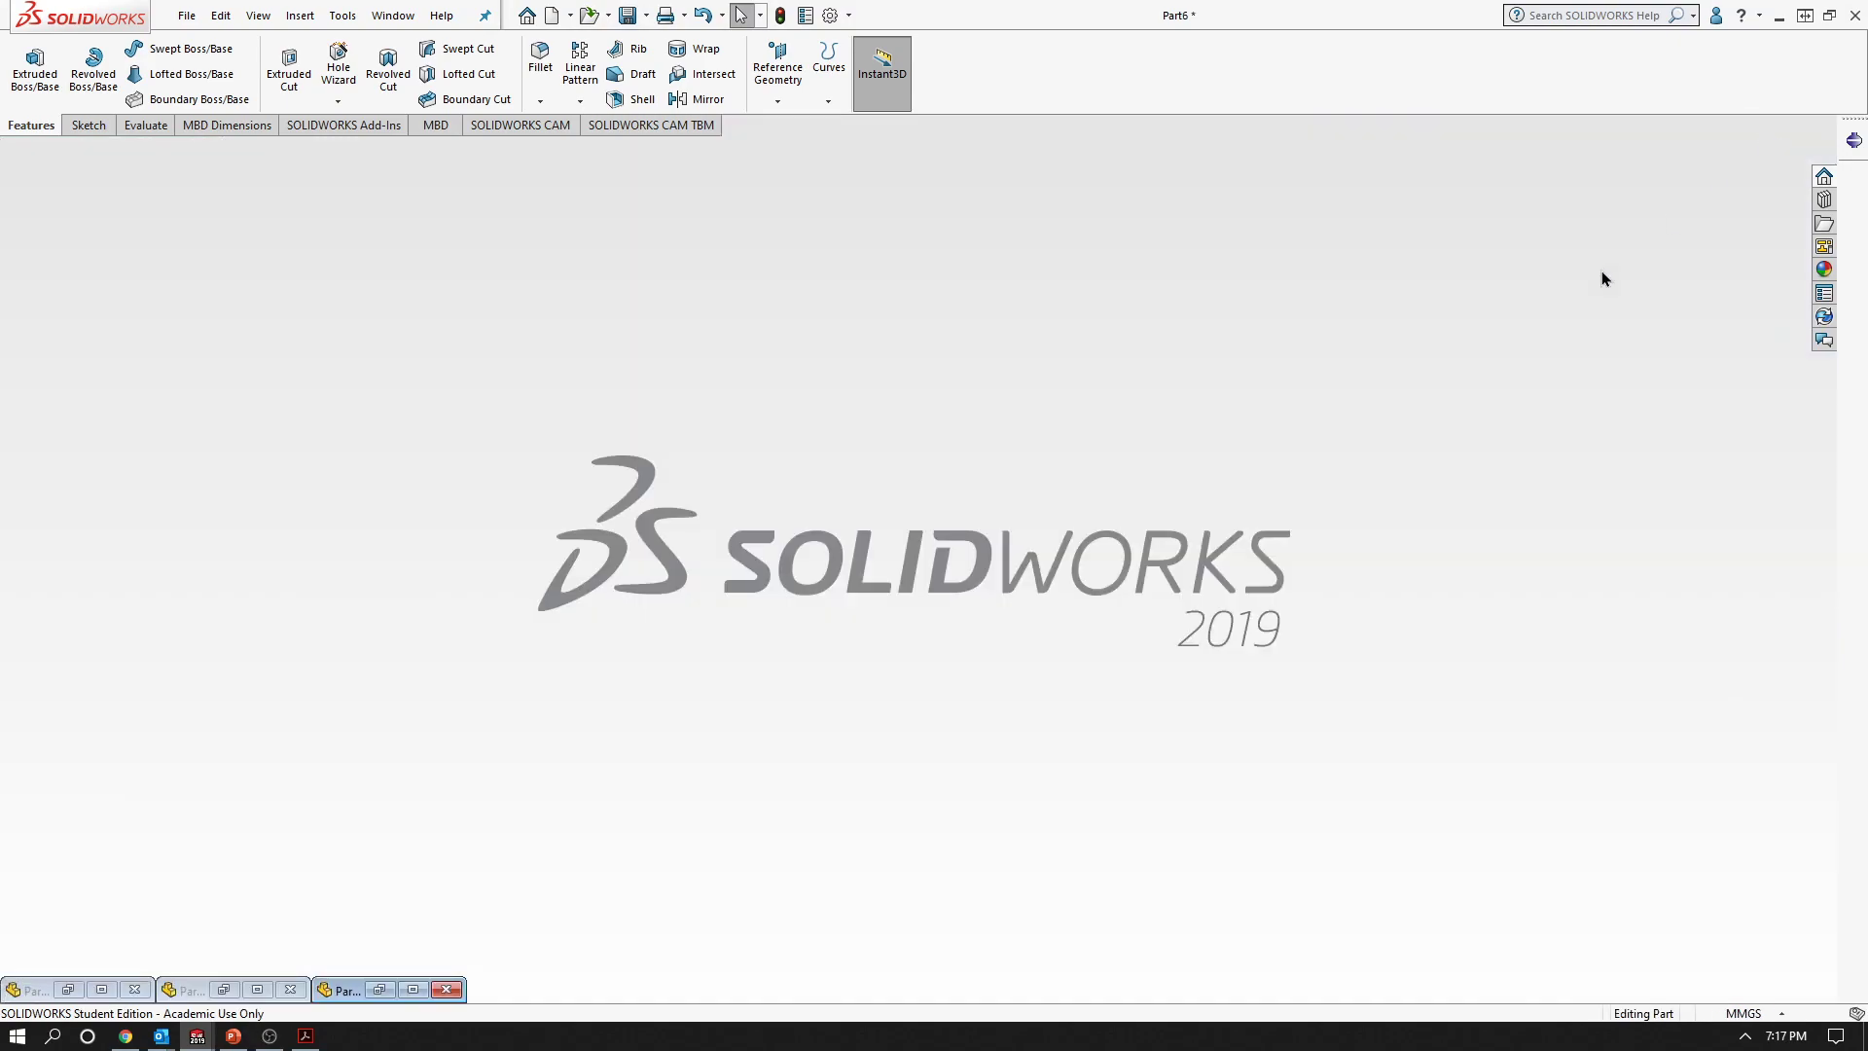
click(258, 991)
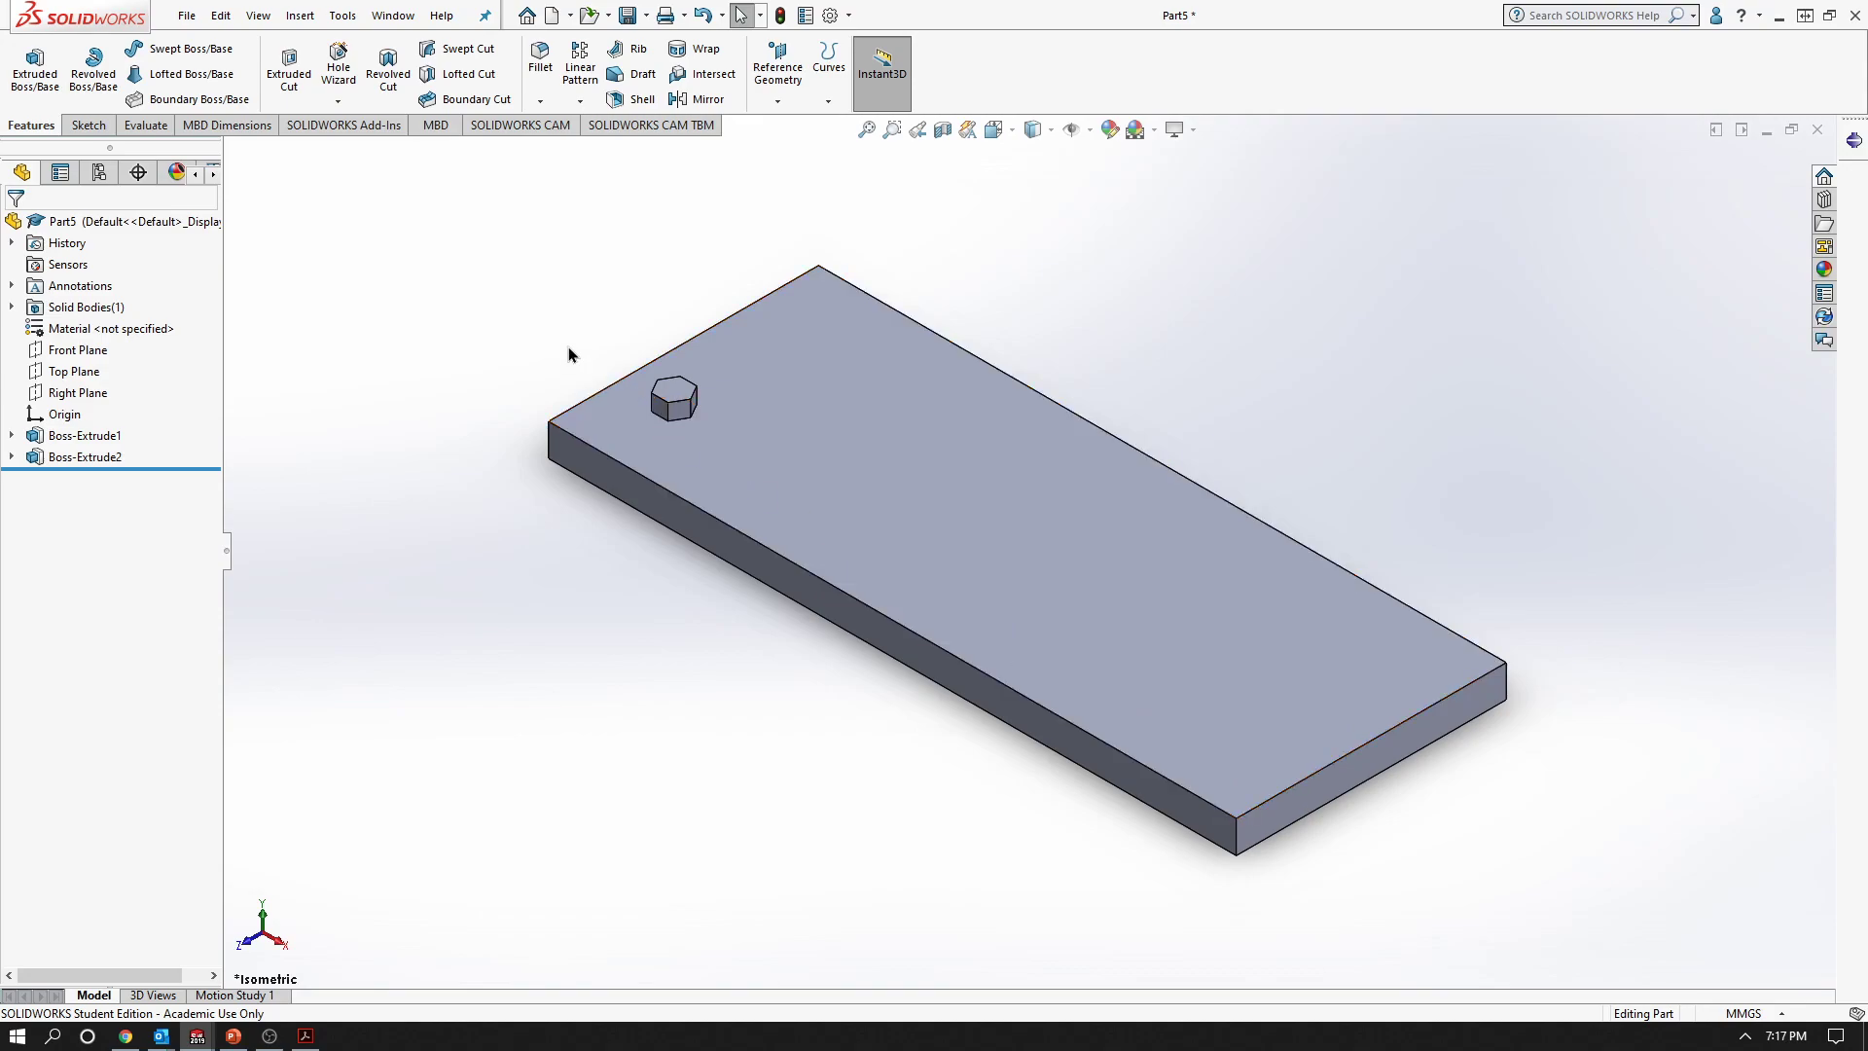
Start a linear pattern from the pattern list, then cancel it.
click(582, 102)
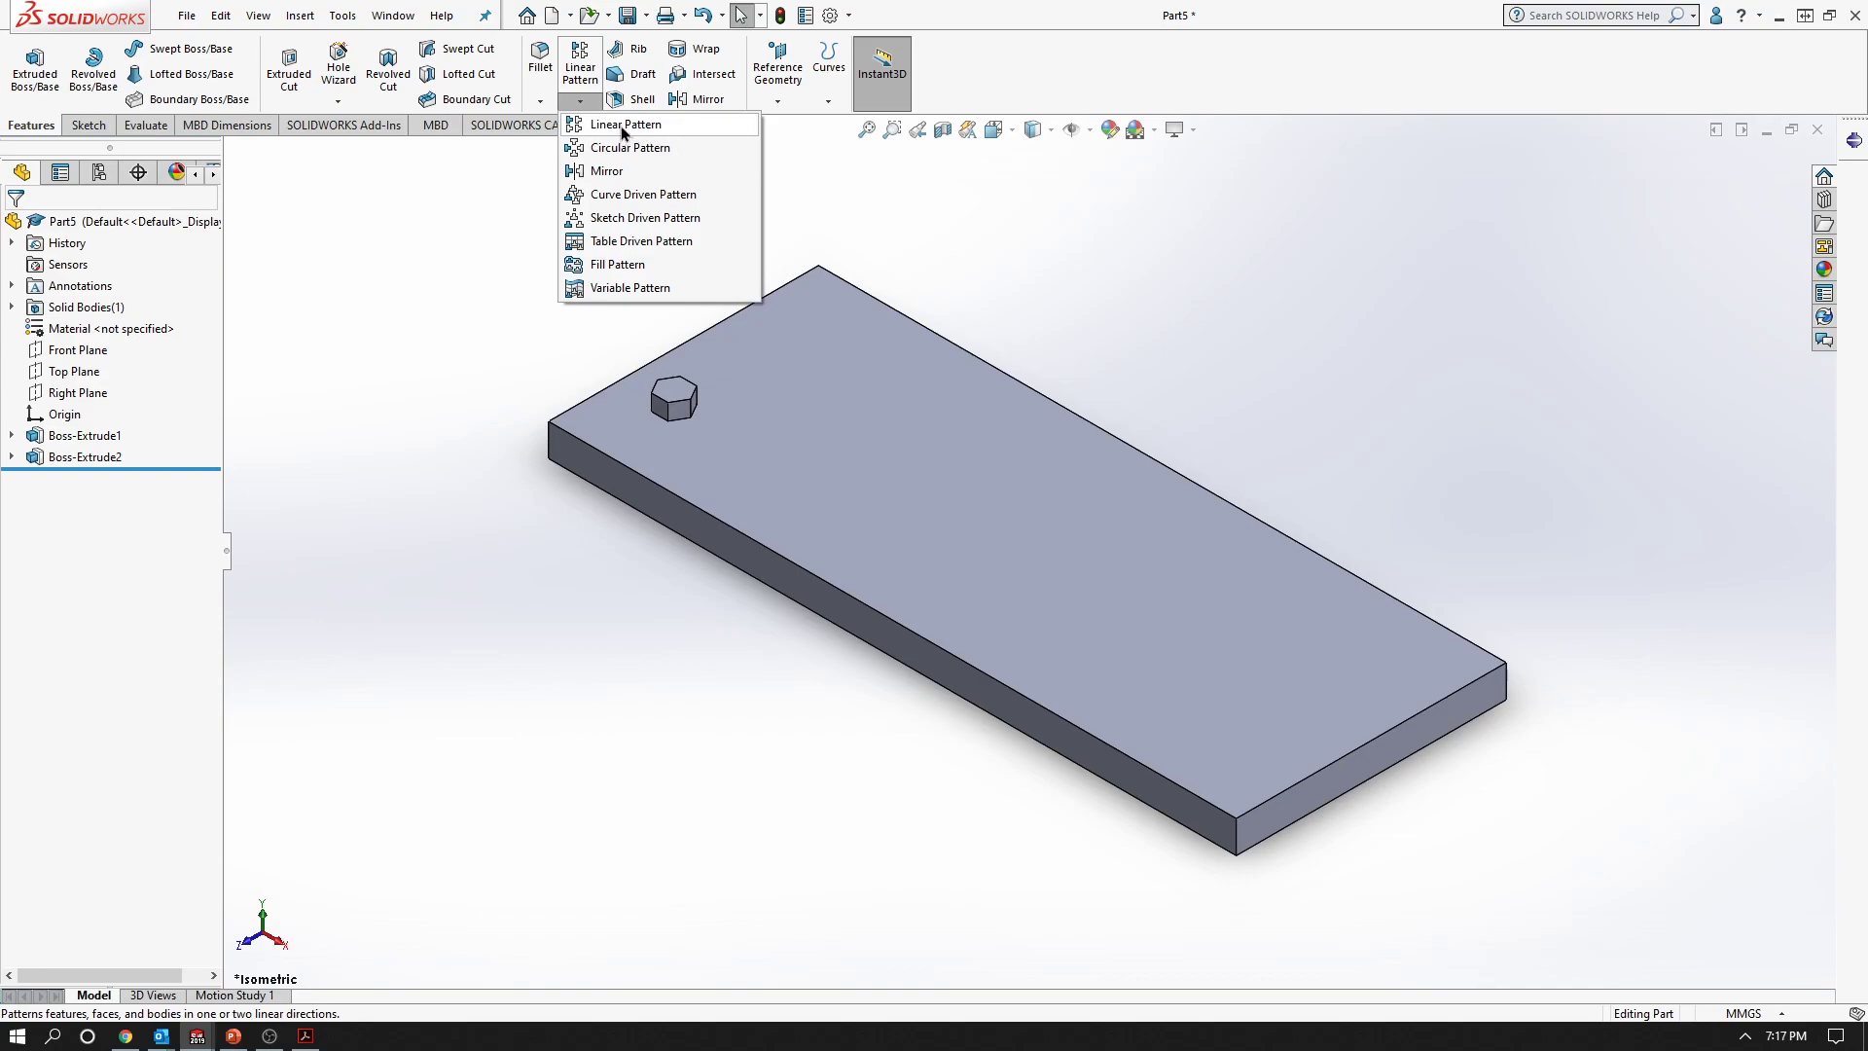
click(620, 125)
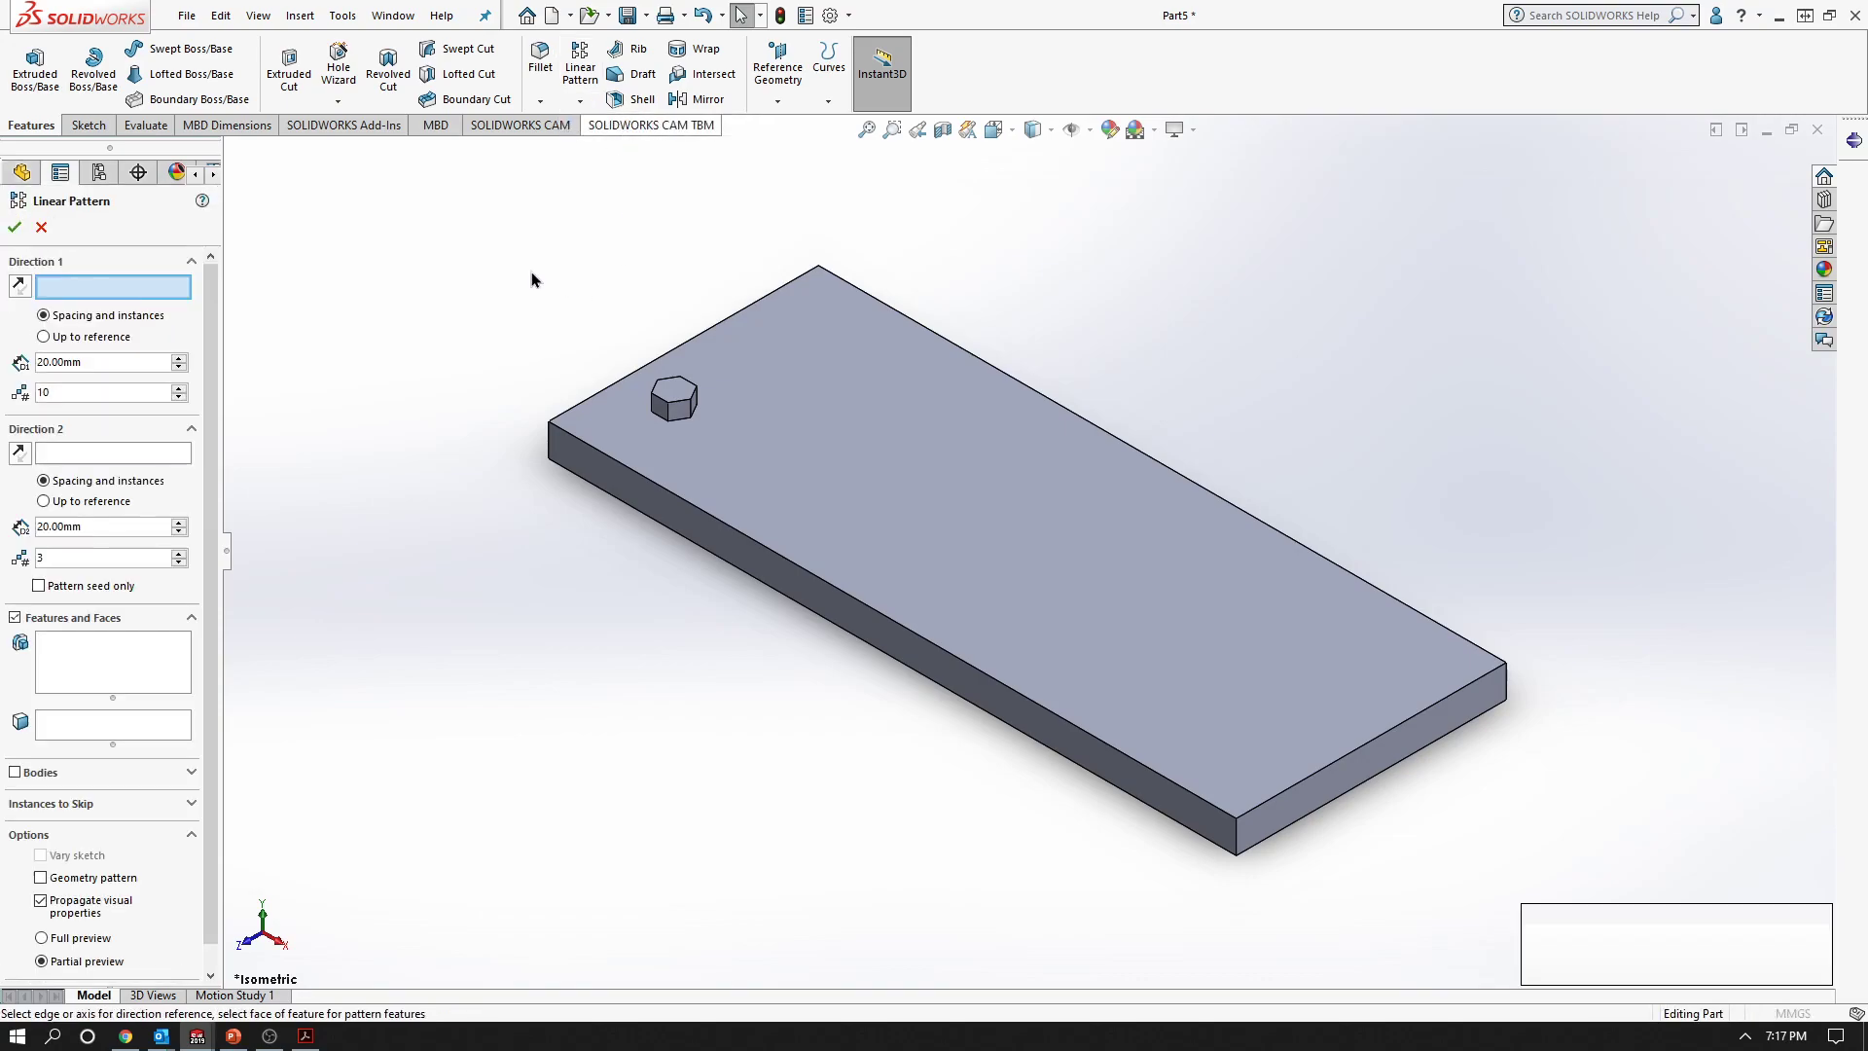
click(41, 227)
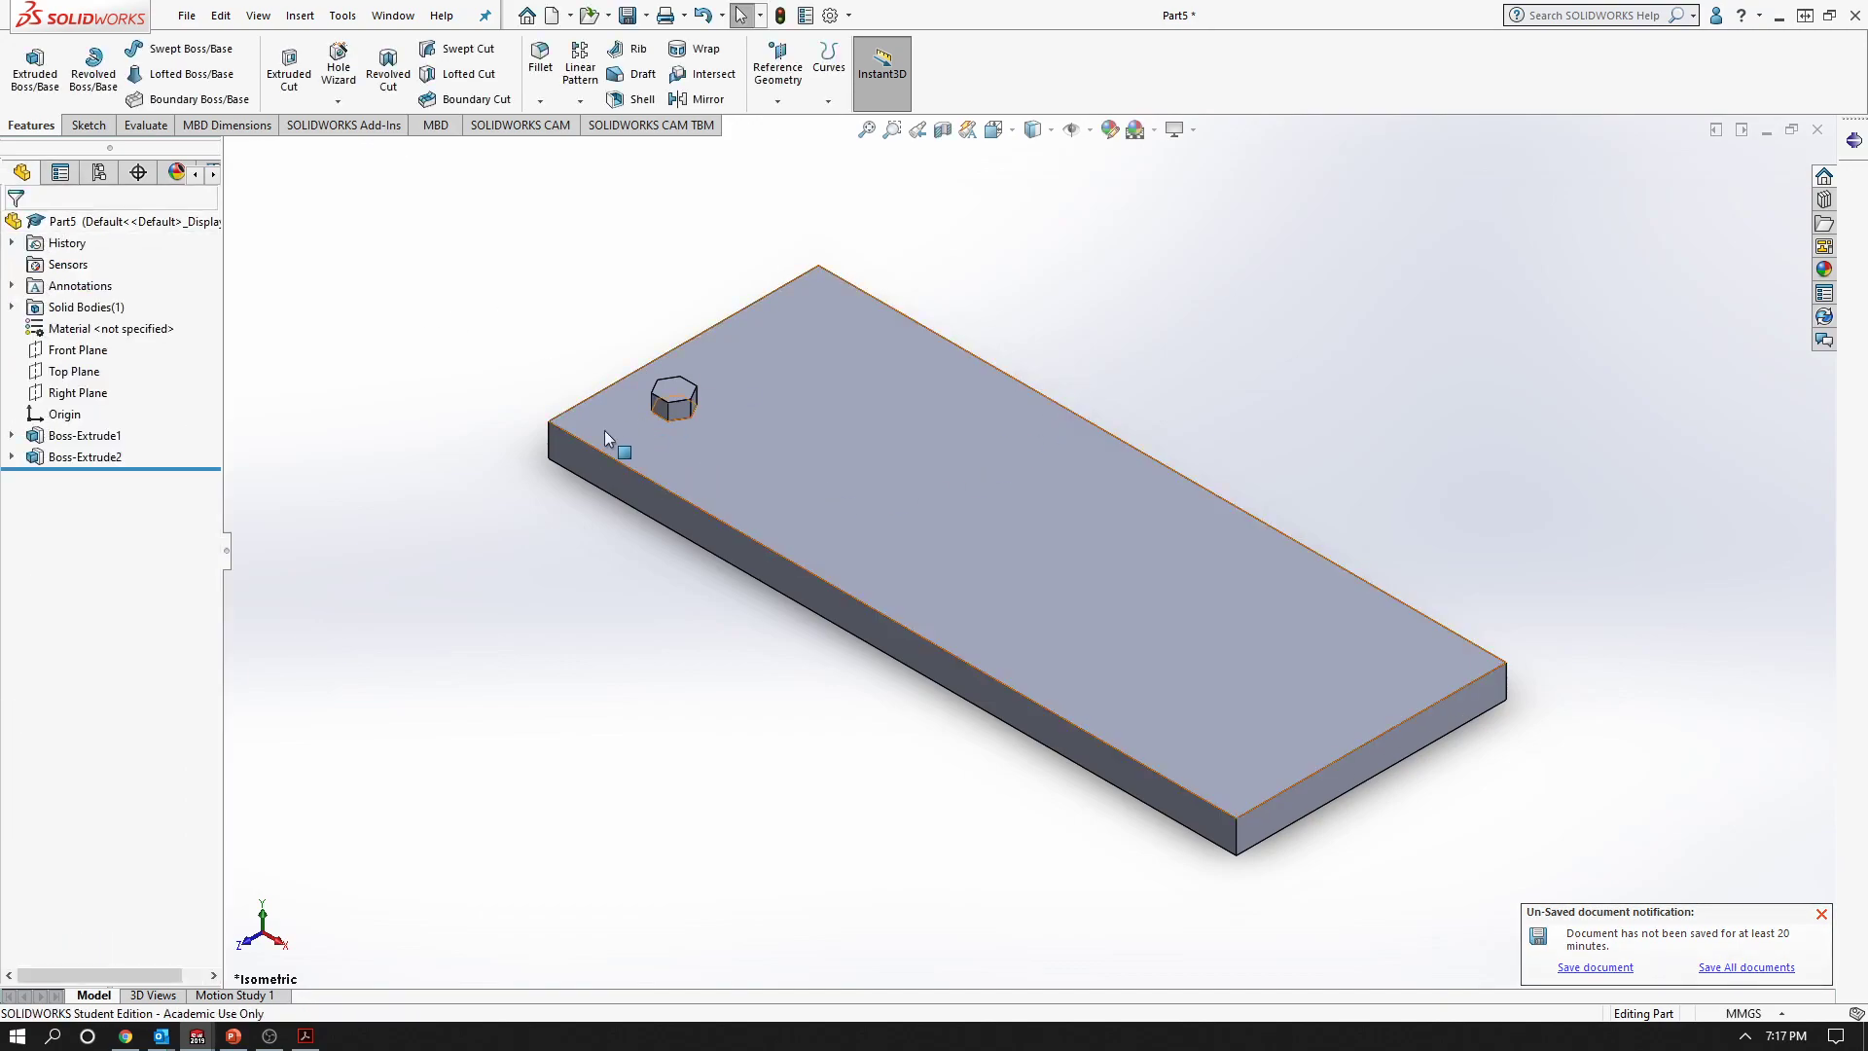
Open Sketch1 (plate rectangle) and Sketch2 (hexagon), exiting each without changes.
click(12, 434)
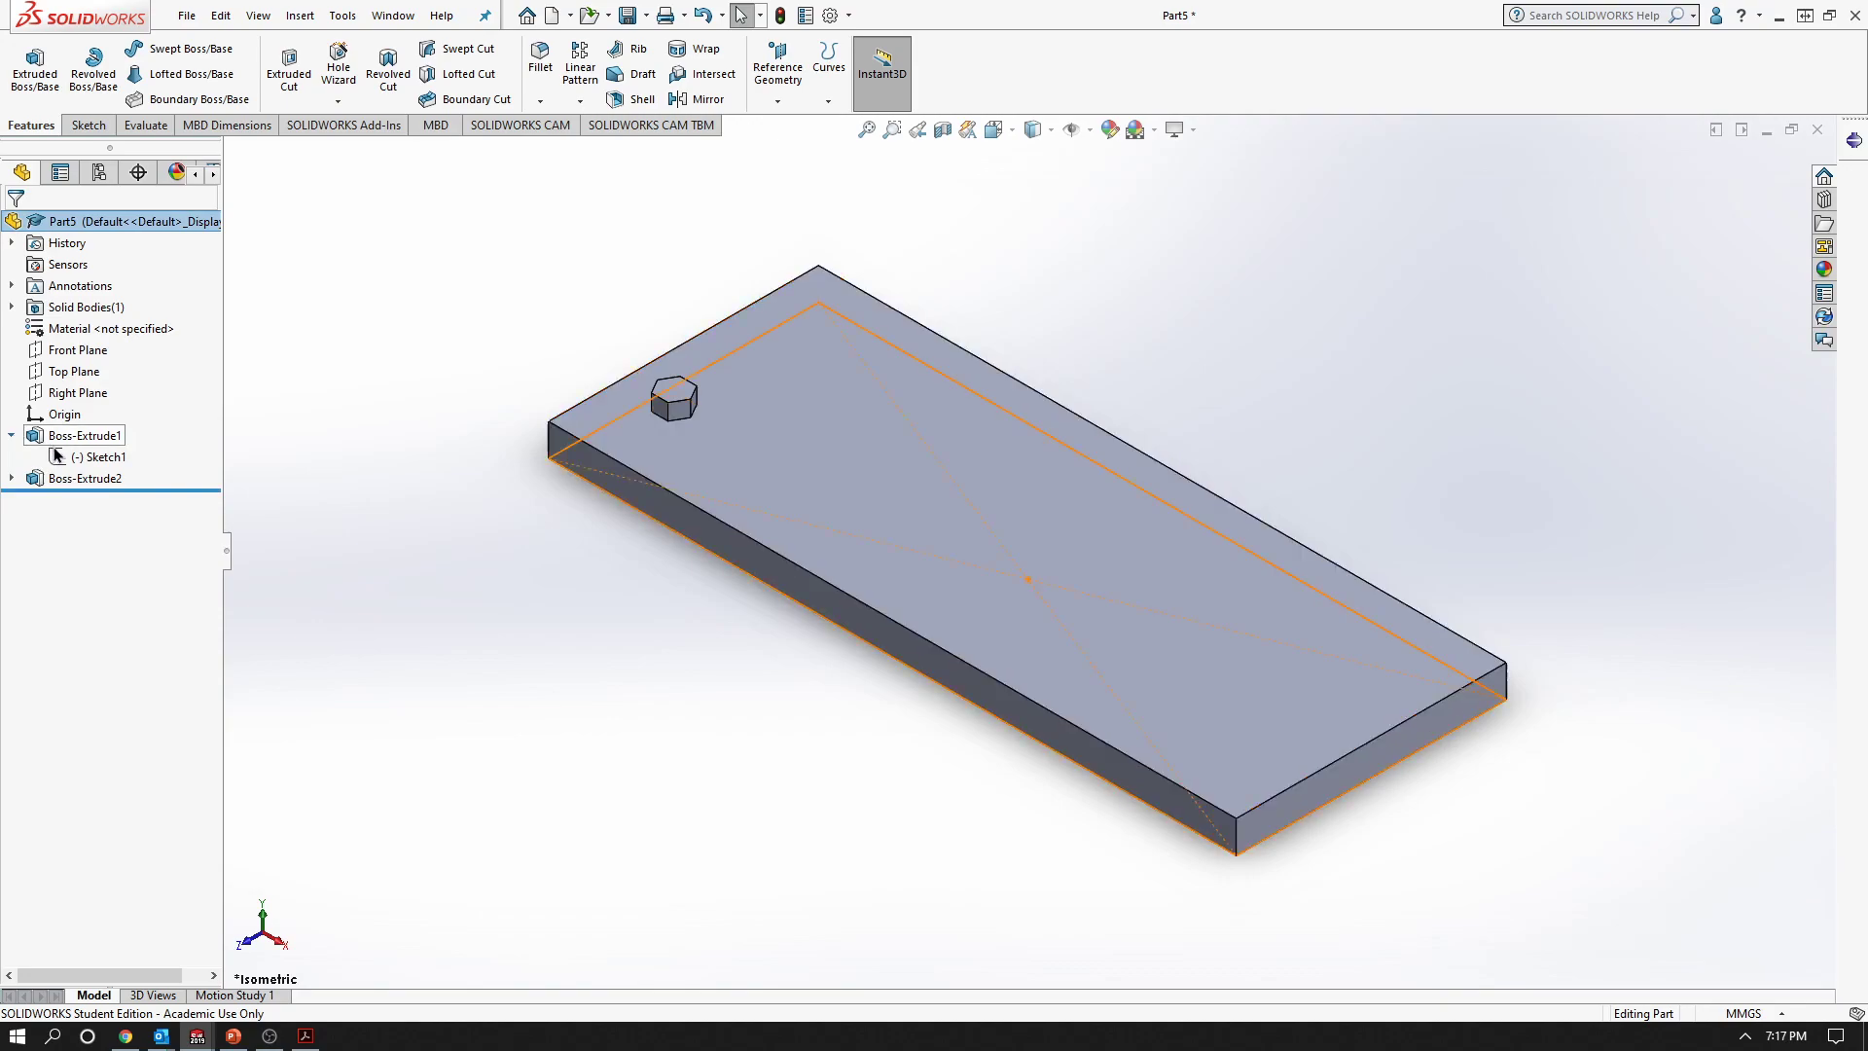
click(61, 458)
click(76, 393)
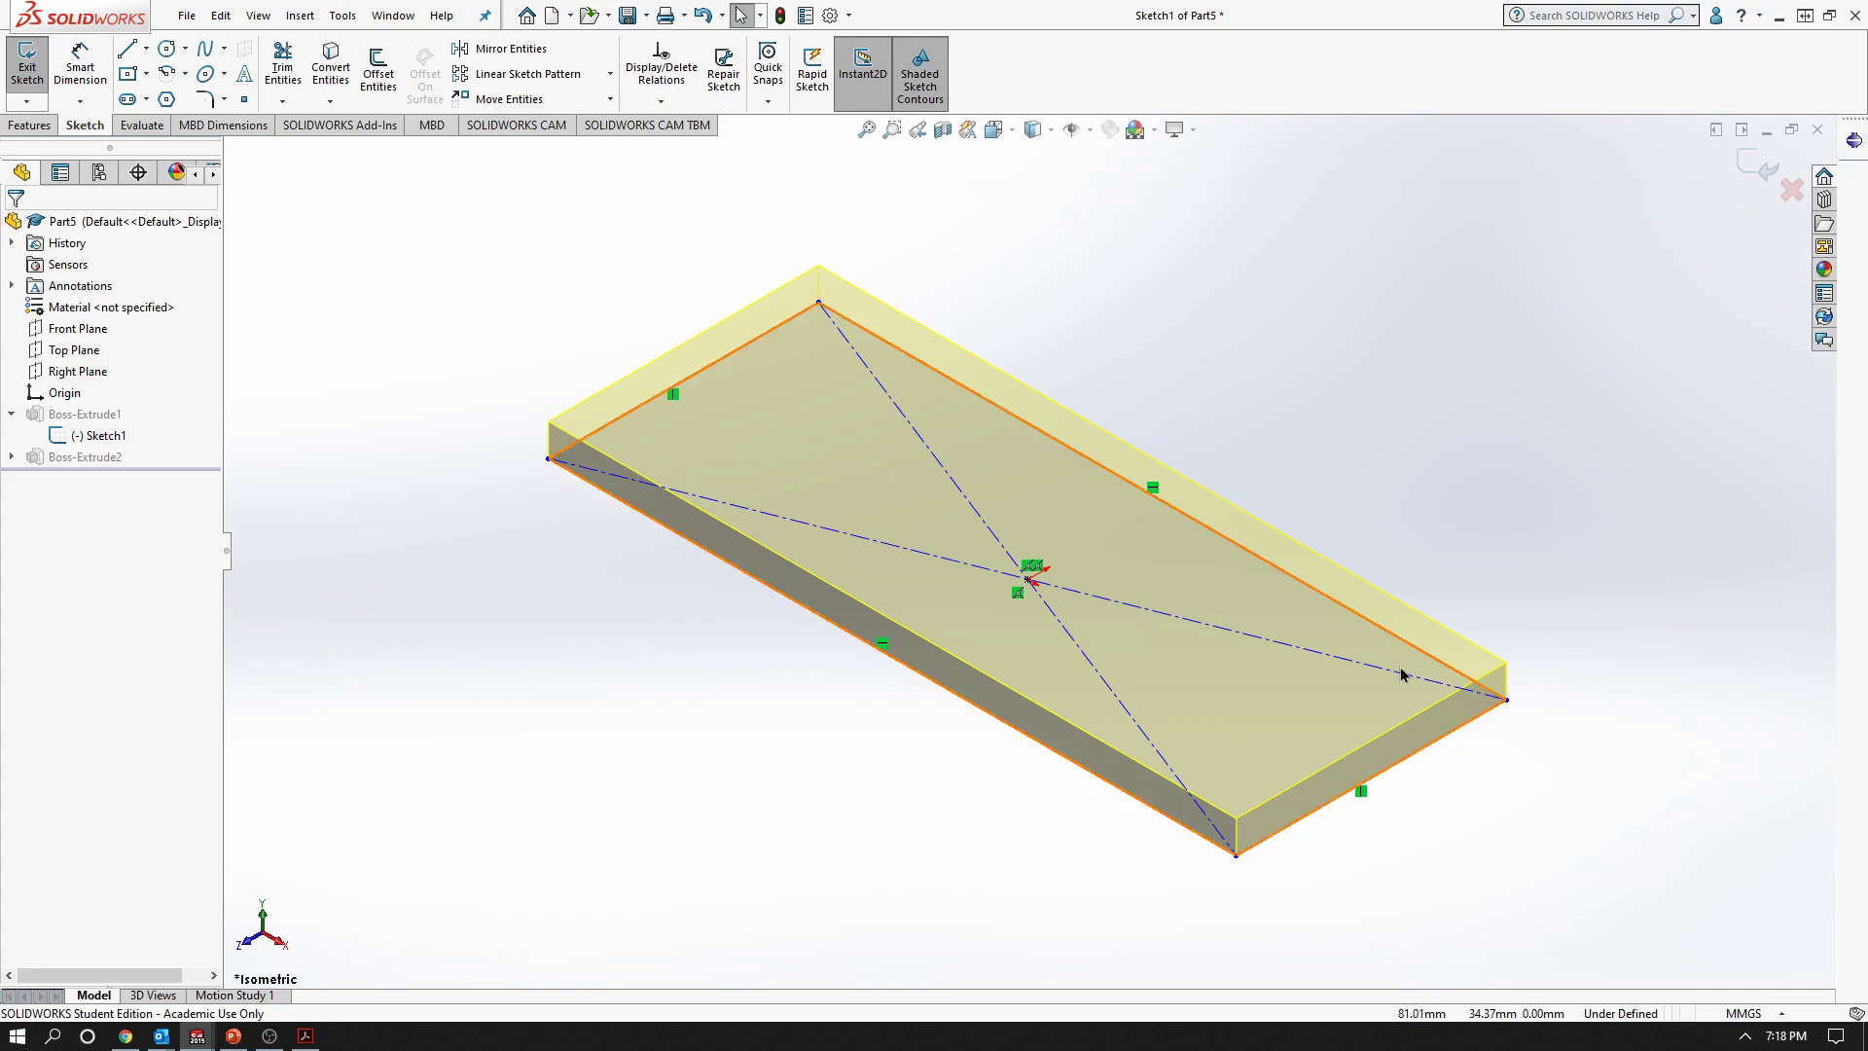
click(1764, 167)
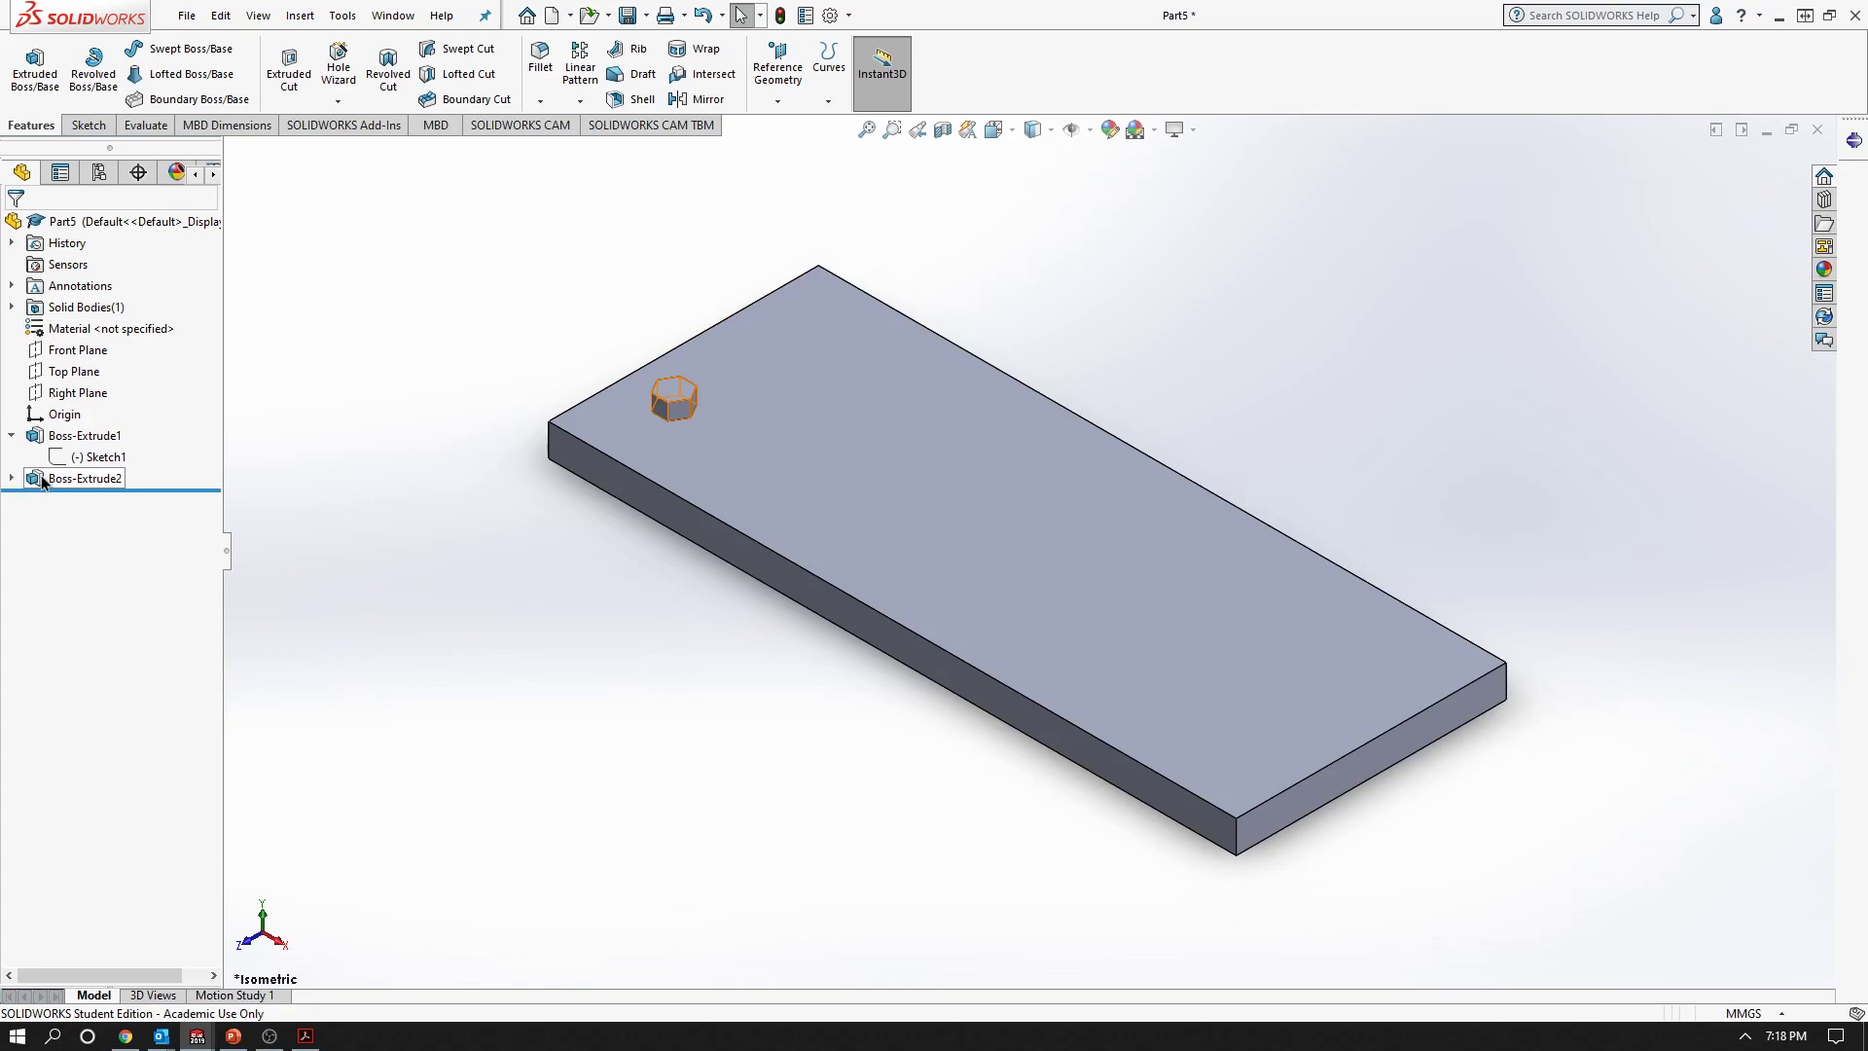
click(10, 478)
click(97, 499)
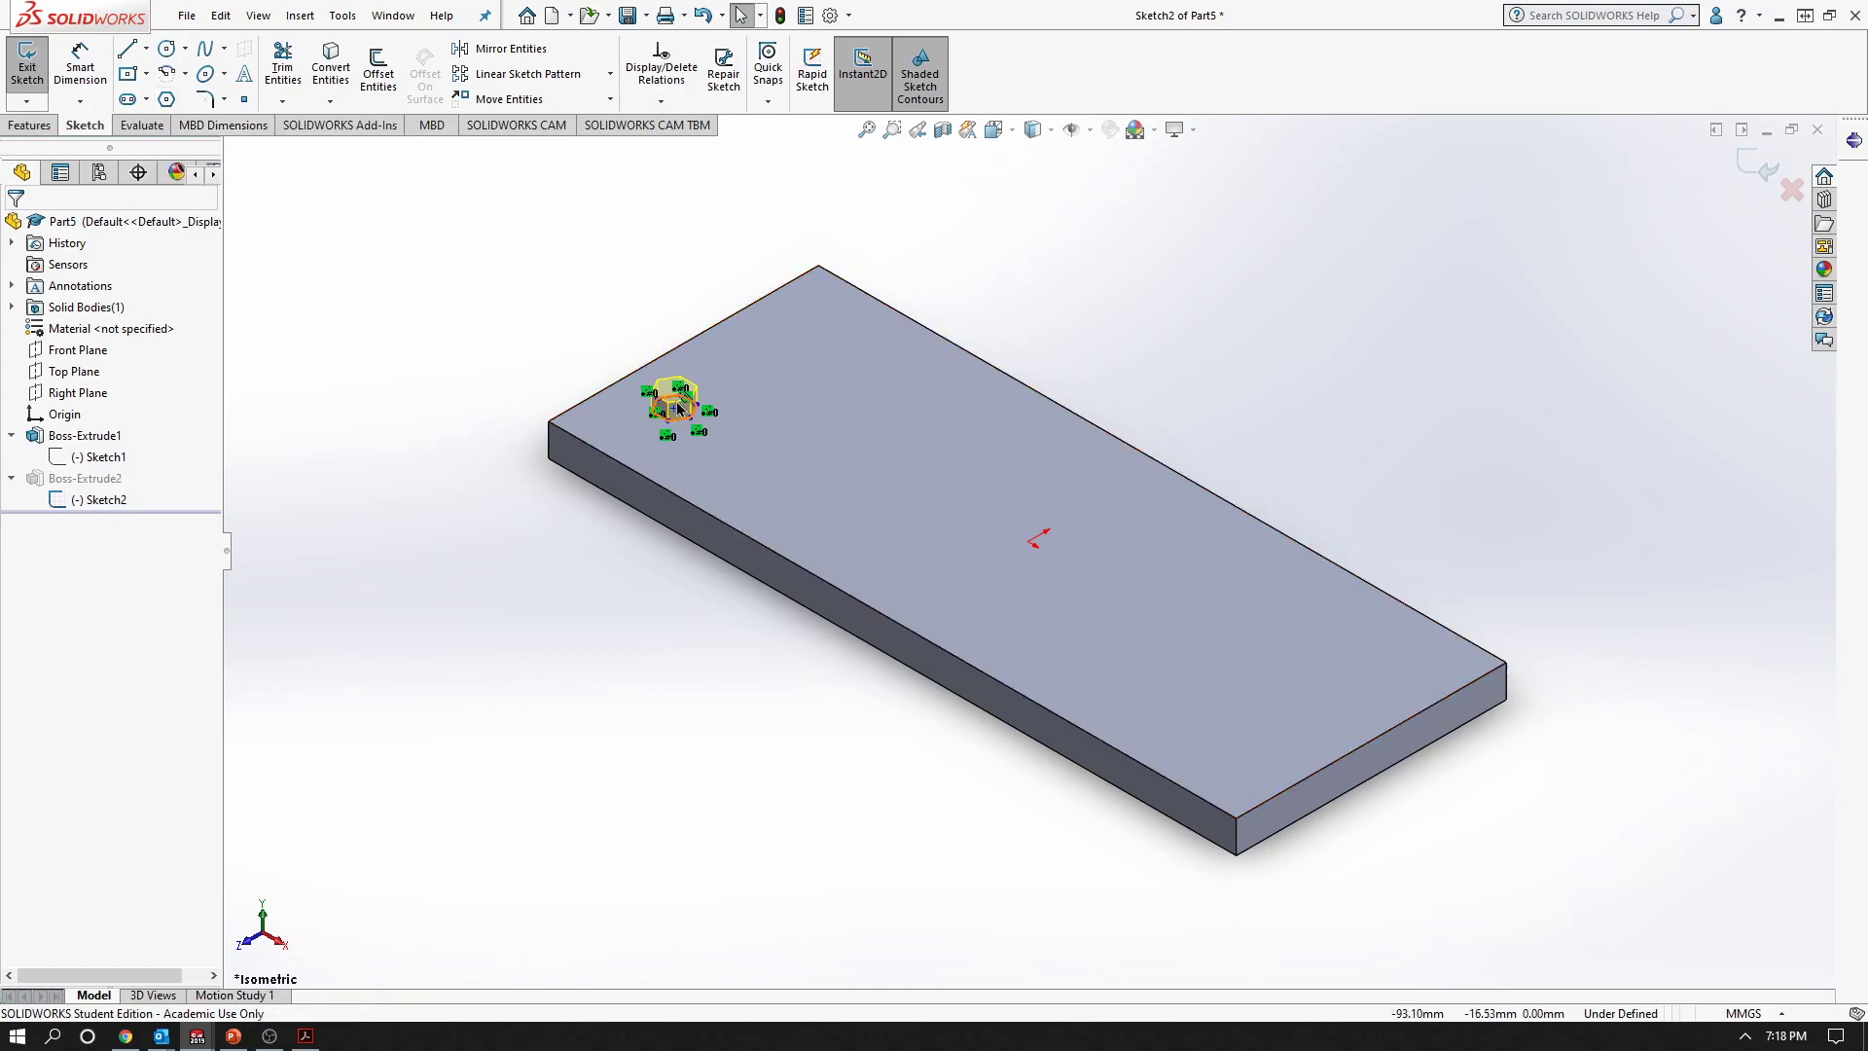
click(1756, 166)
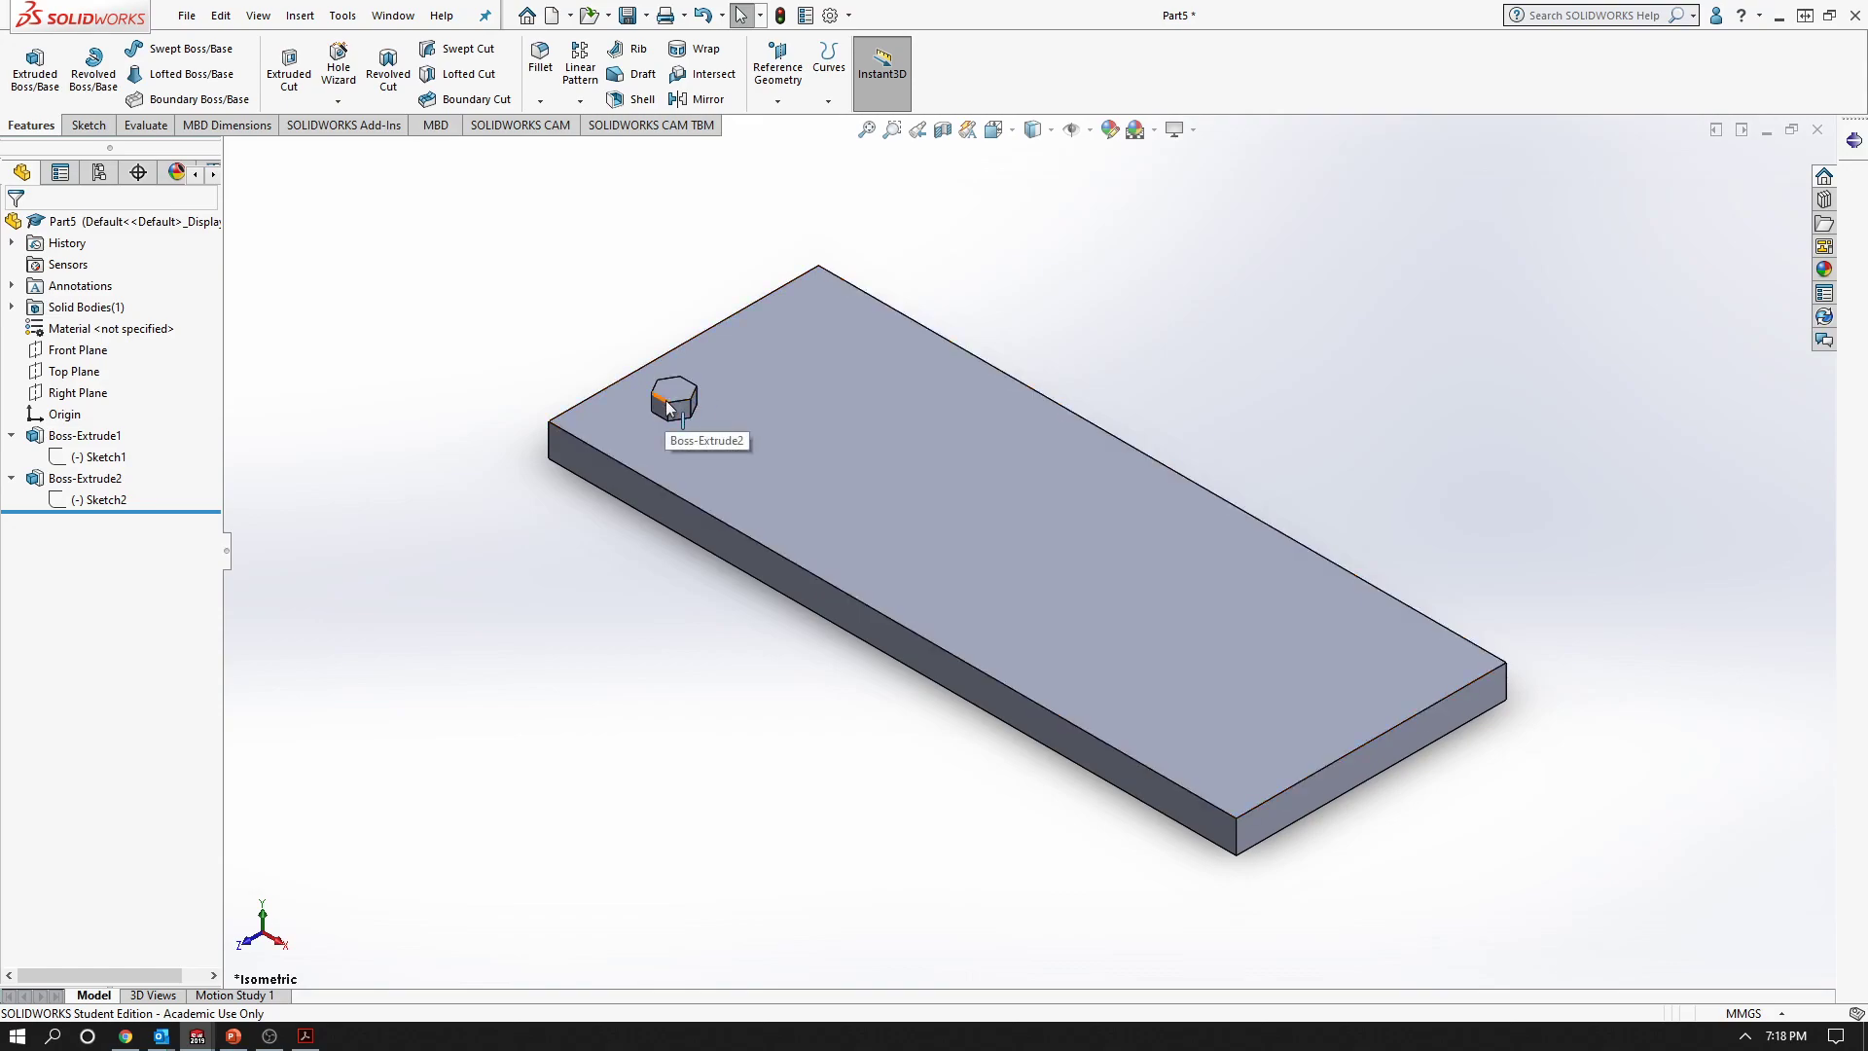
Start a linear pattern with the plate's front-left edge as Direction 1.
click(581, 100)
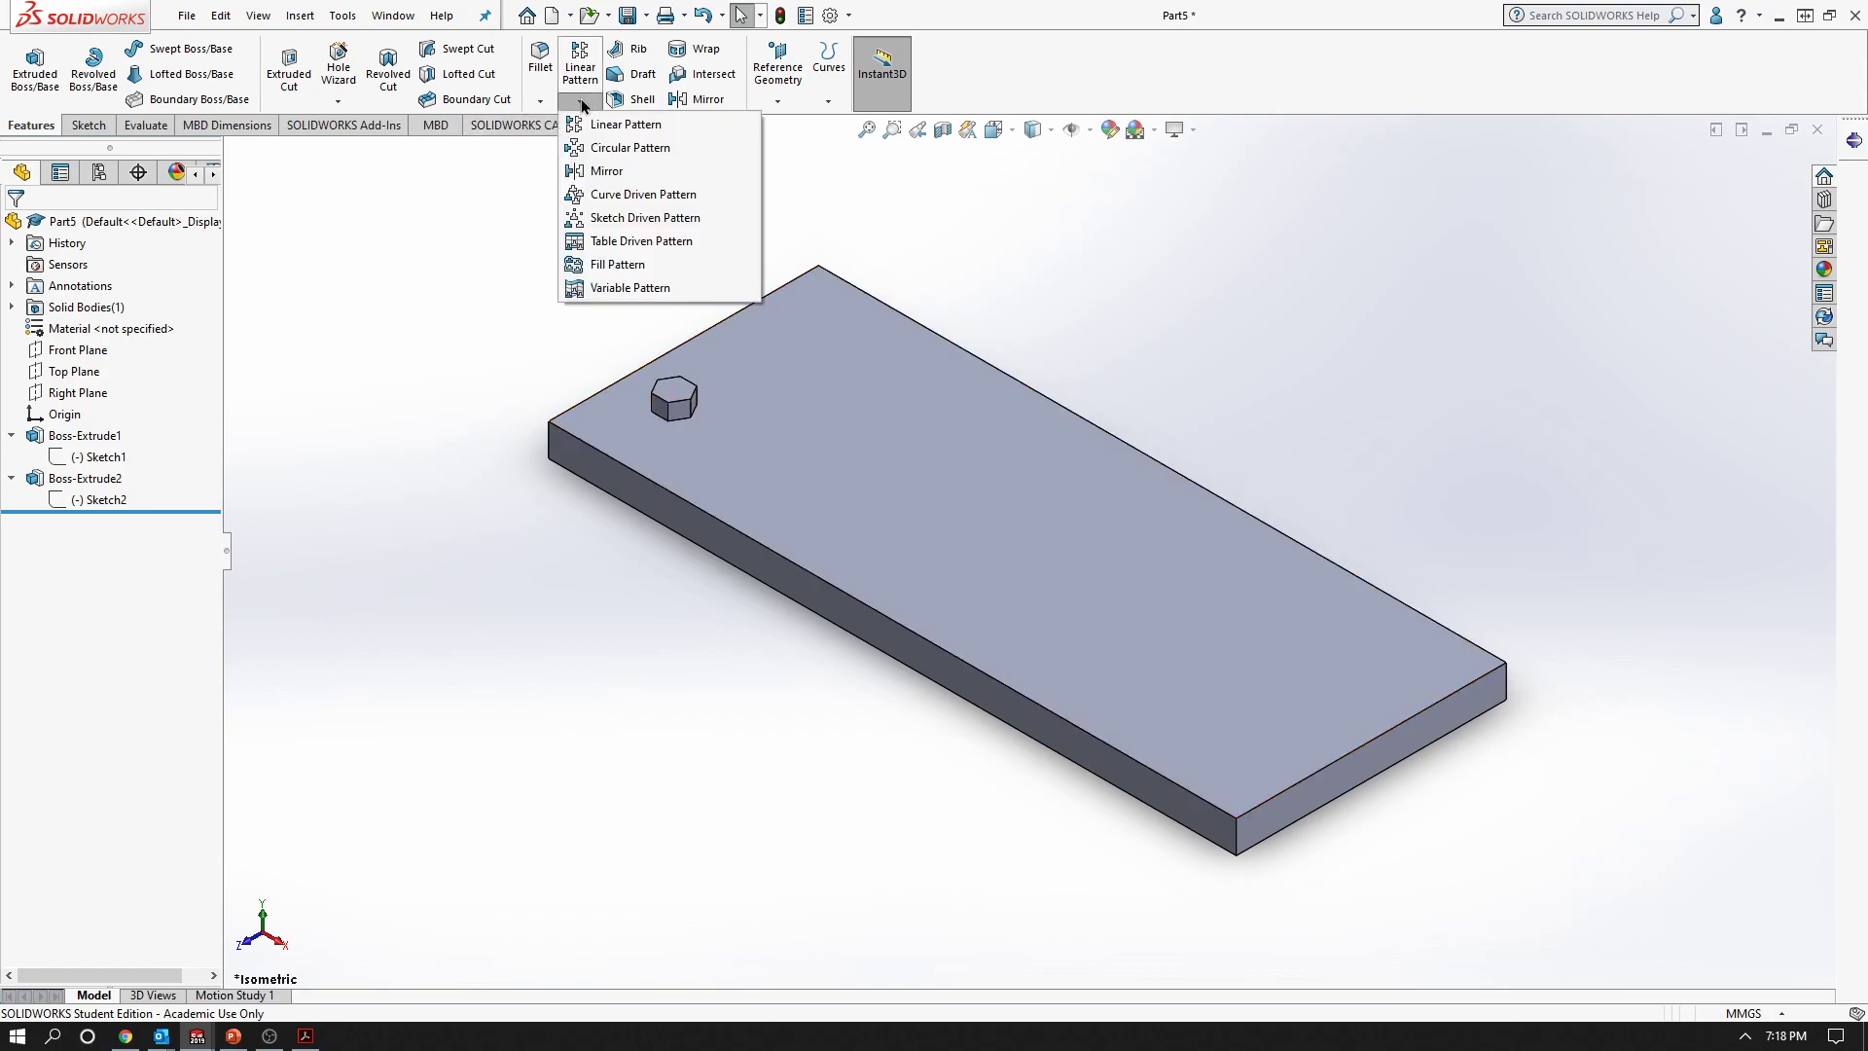
click(598, 124)
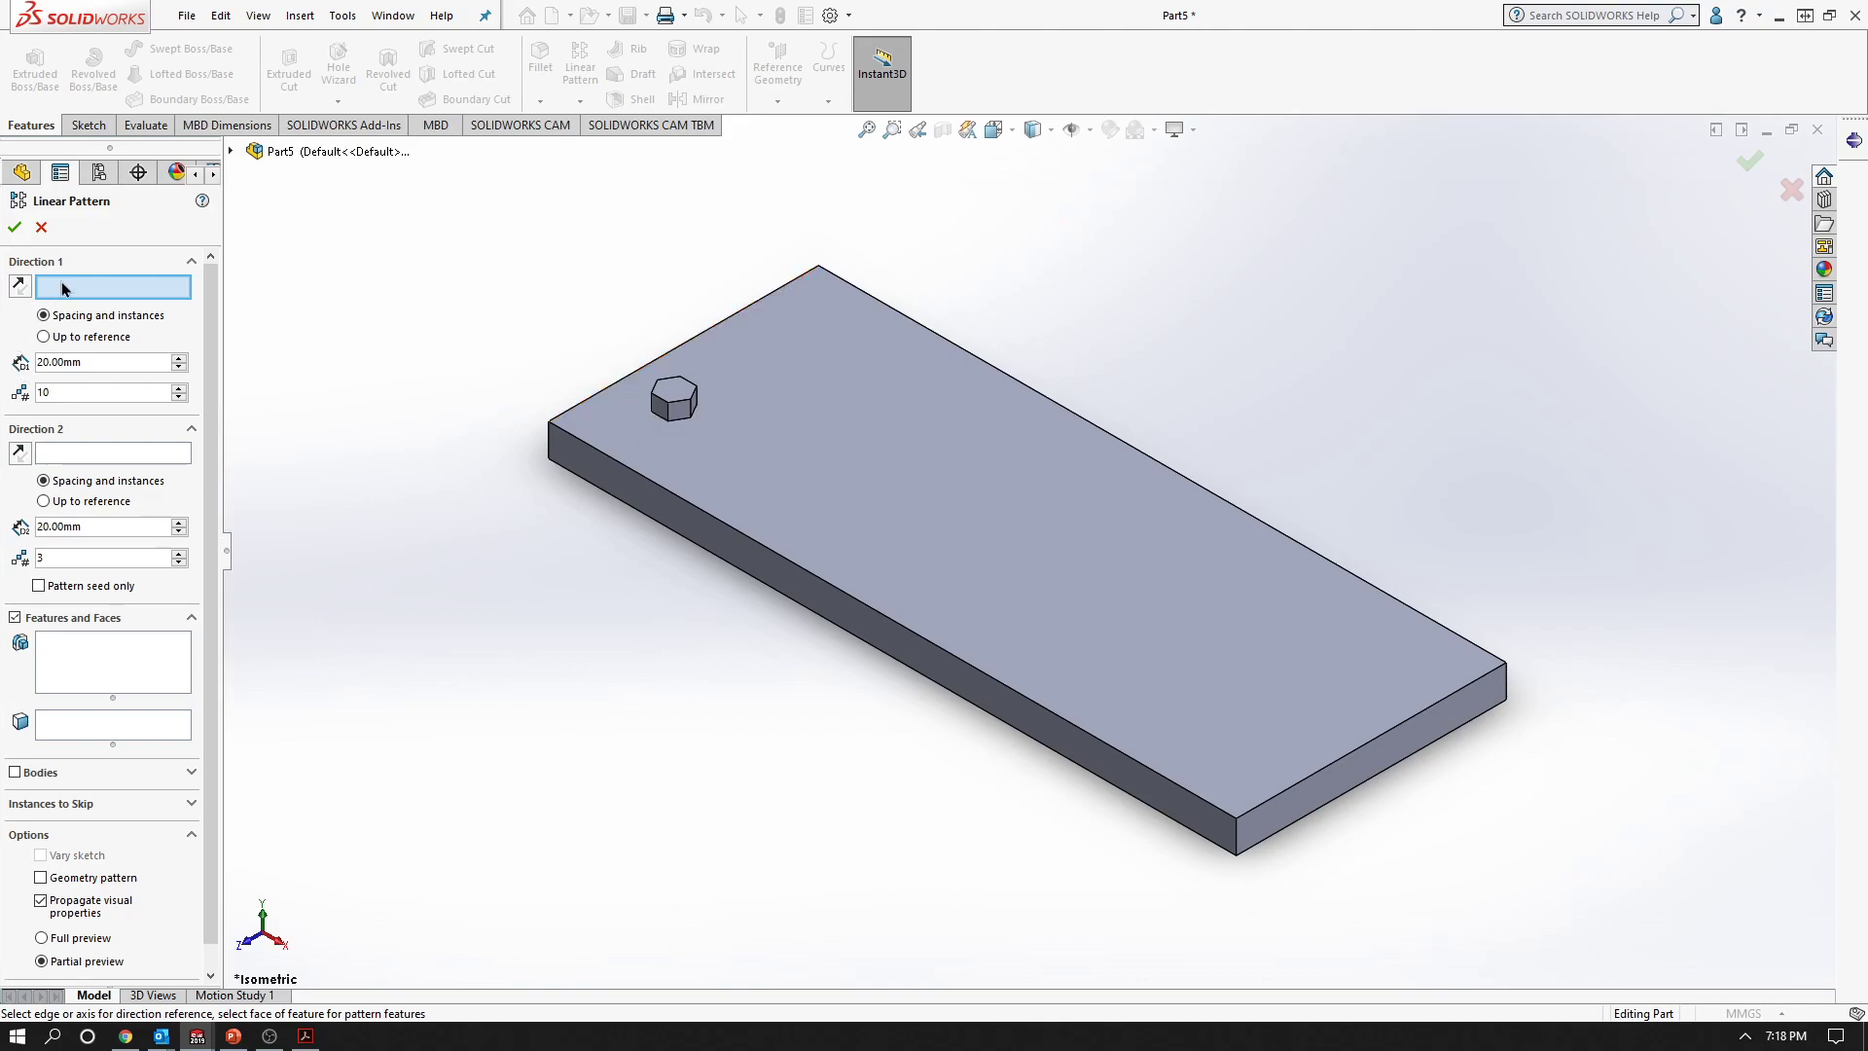
click(594, 448)
click(594, 447)
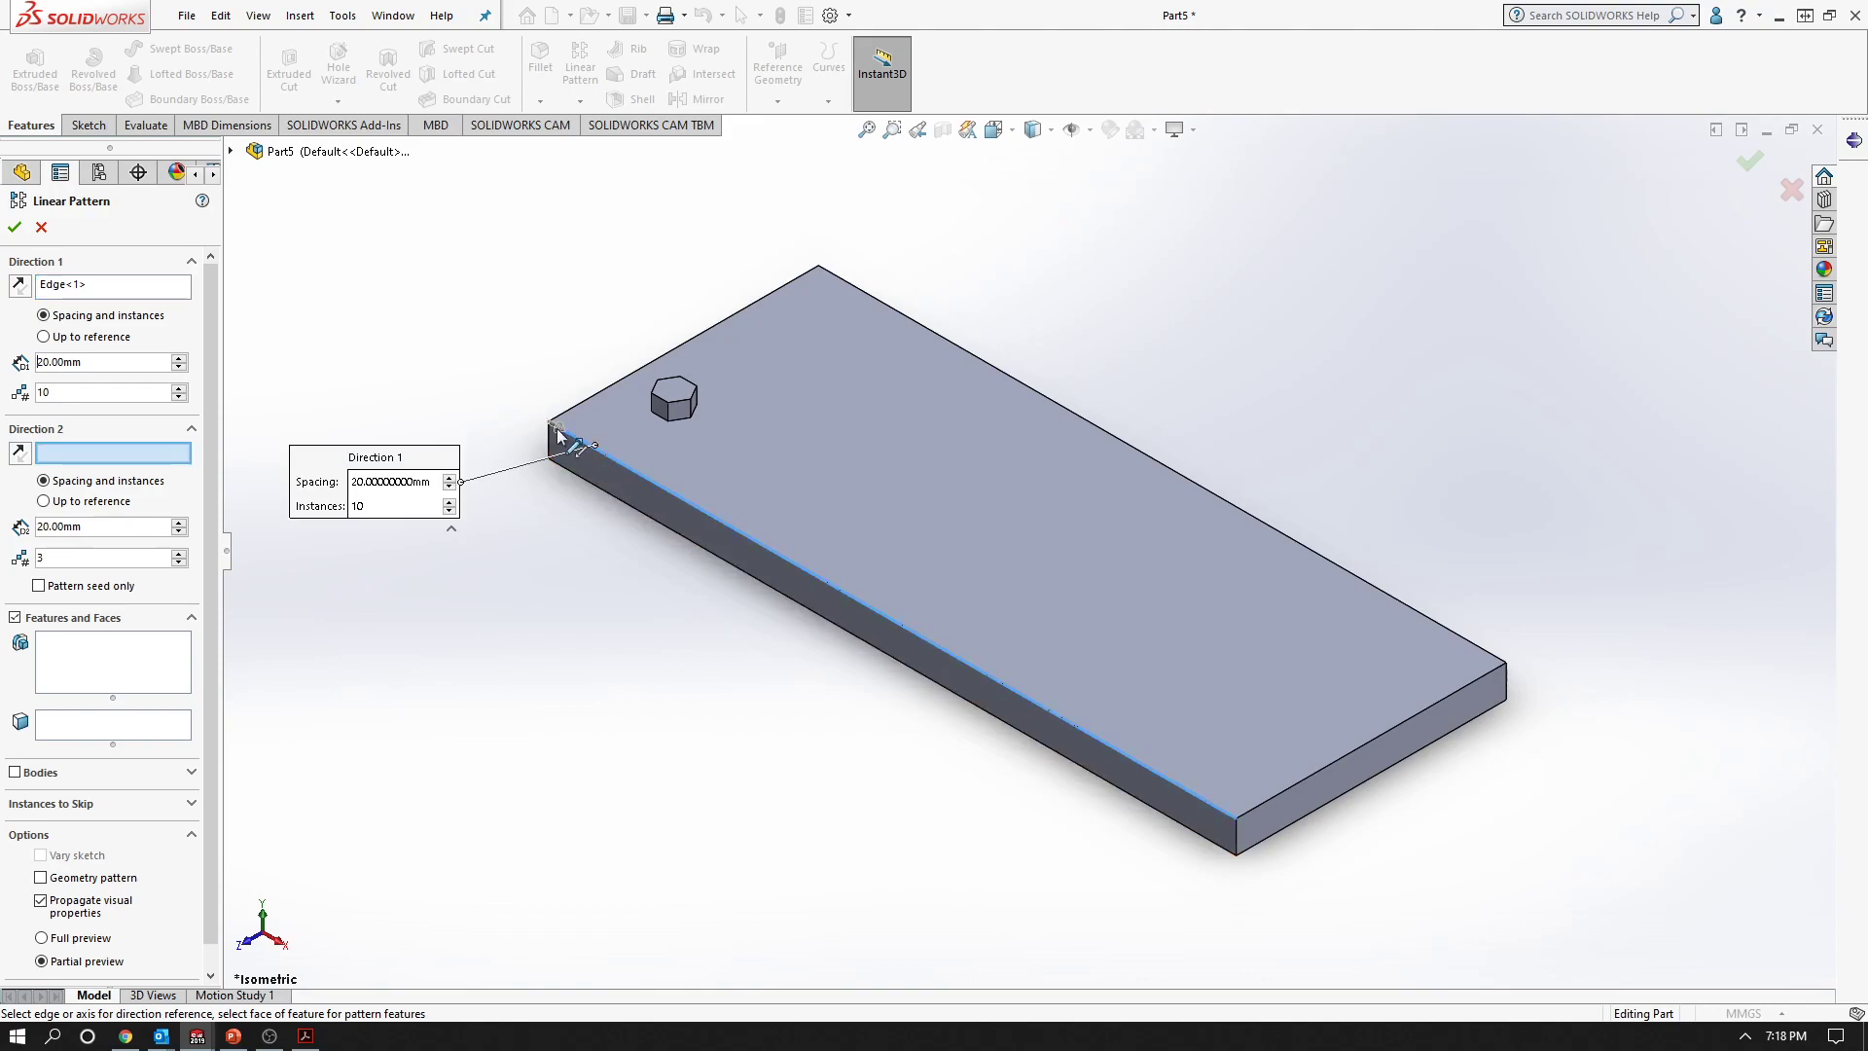
click(26, 285)
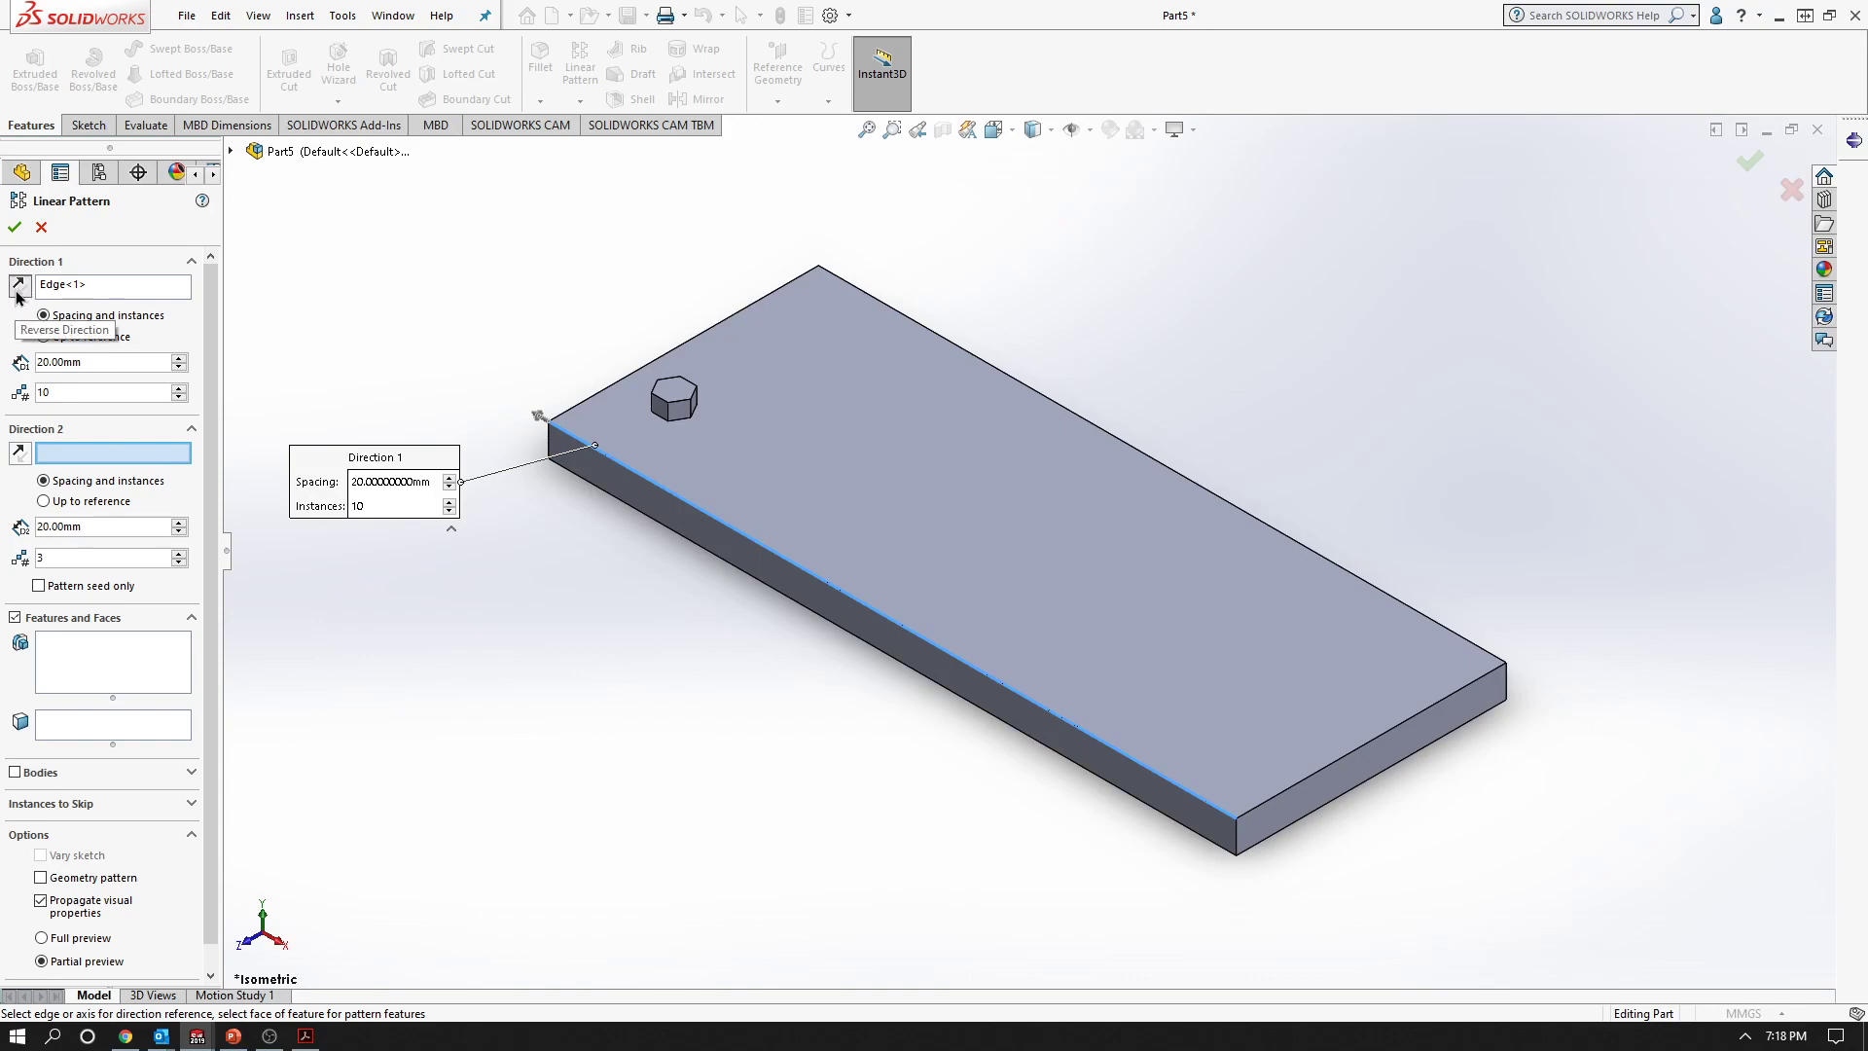
click(17, 292)
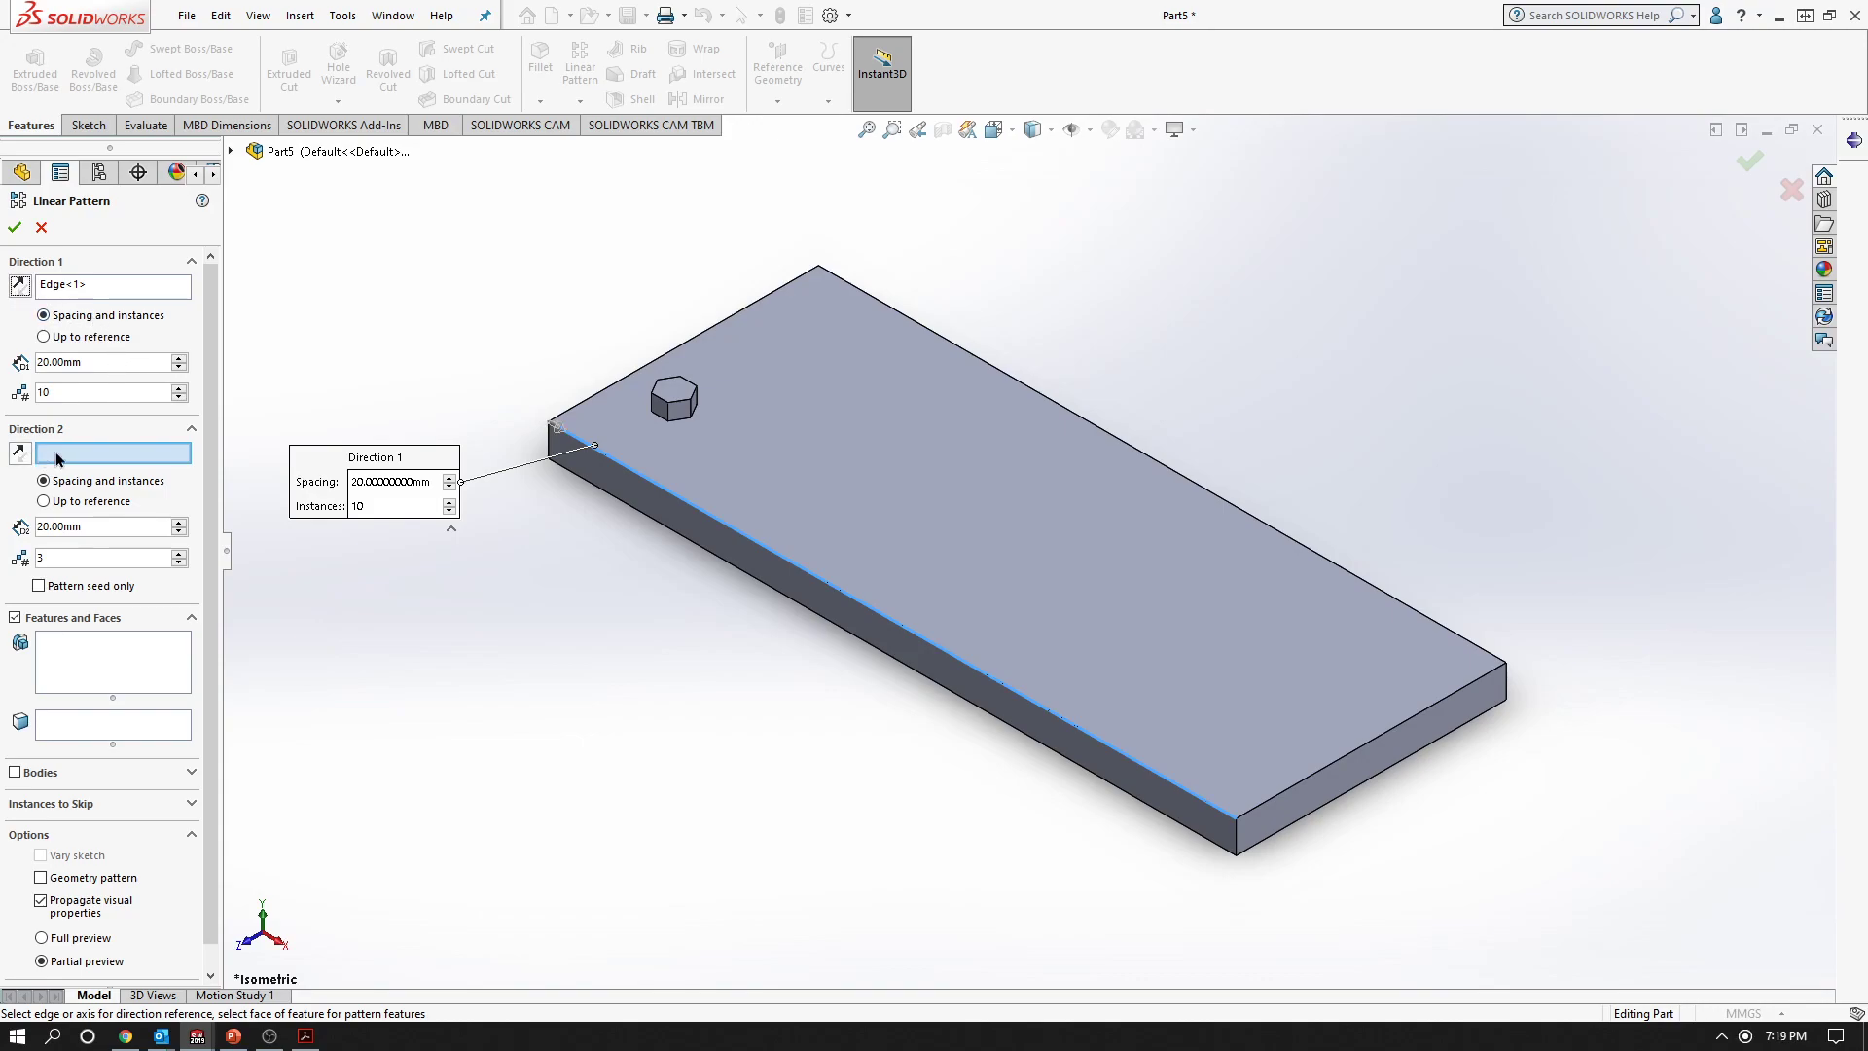
Set the plate's back-left edge as Direction 2, reversed onto the plate.
click(626, 379)
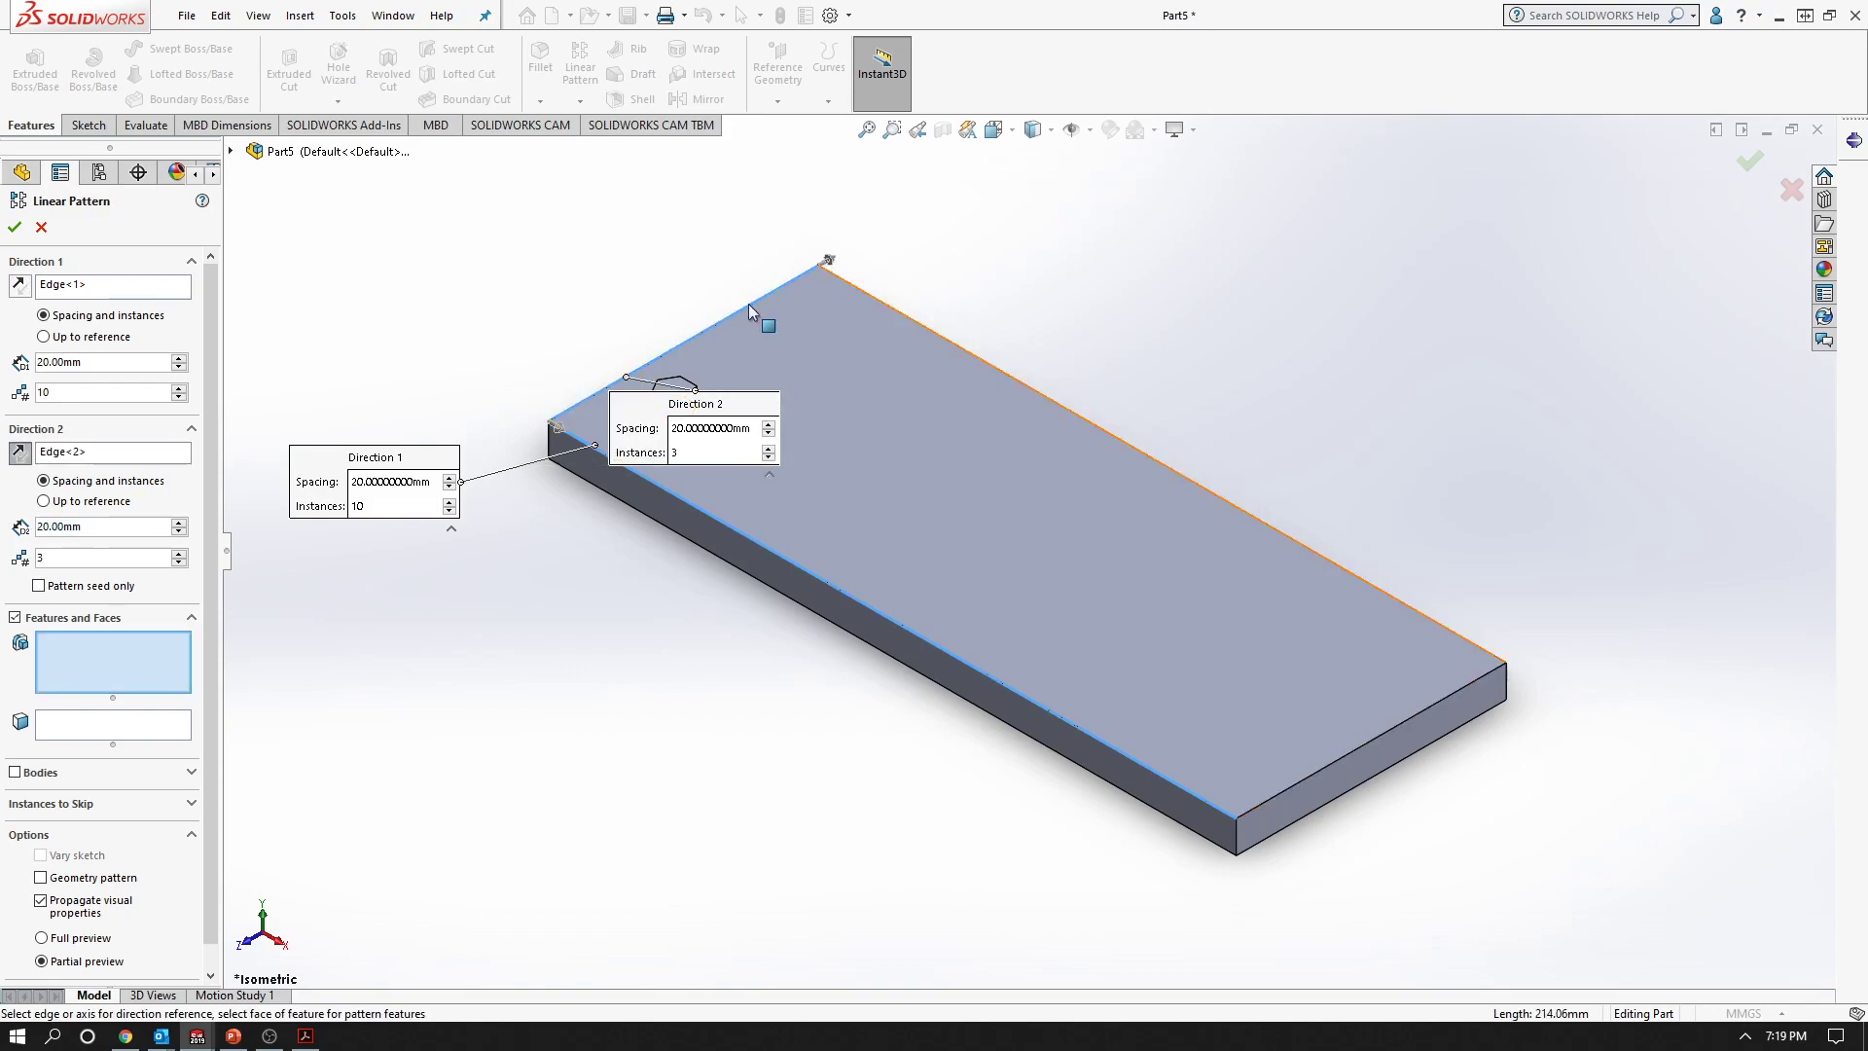
click(22, 453)
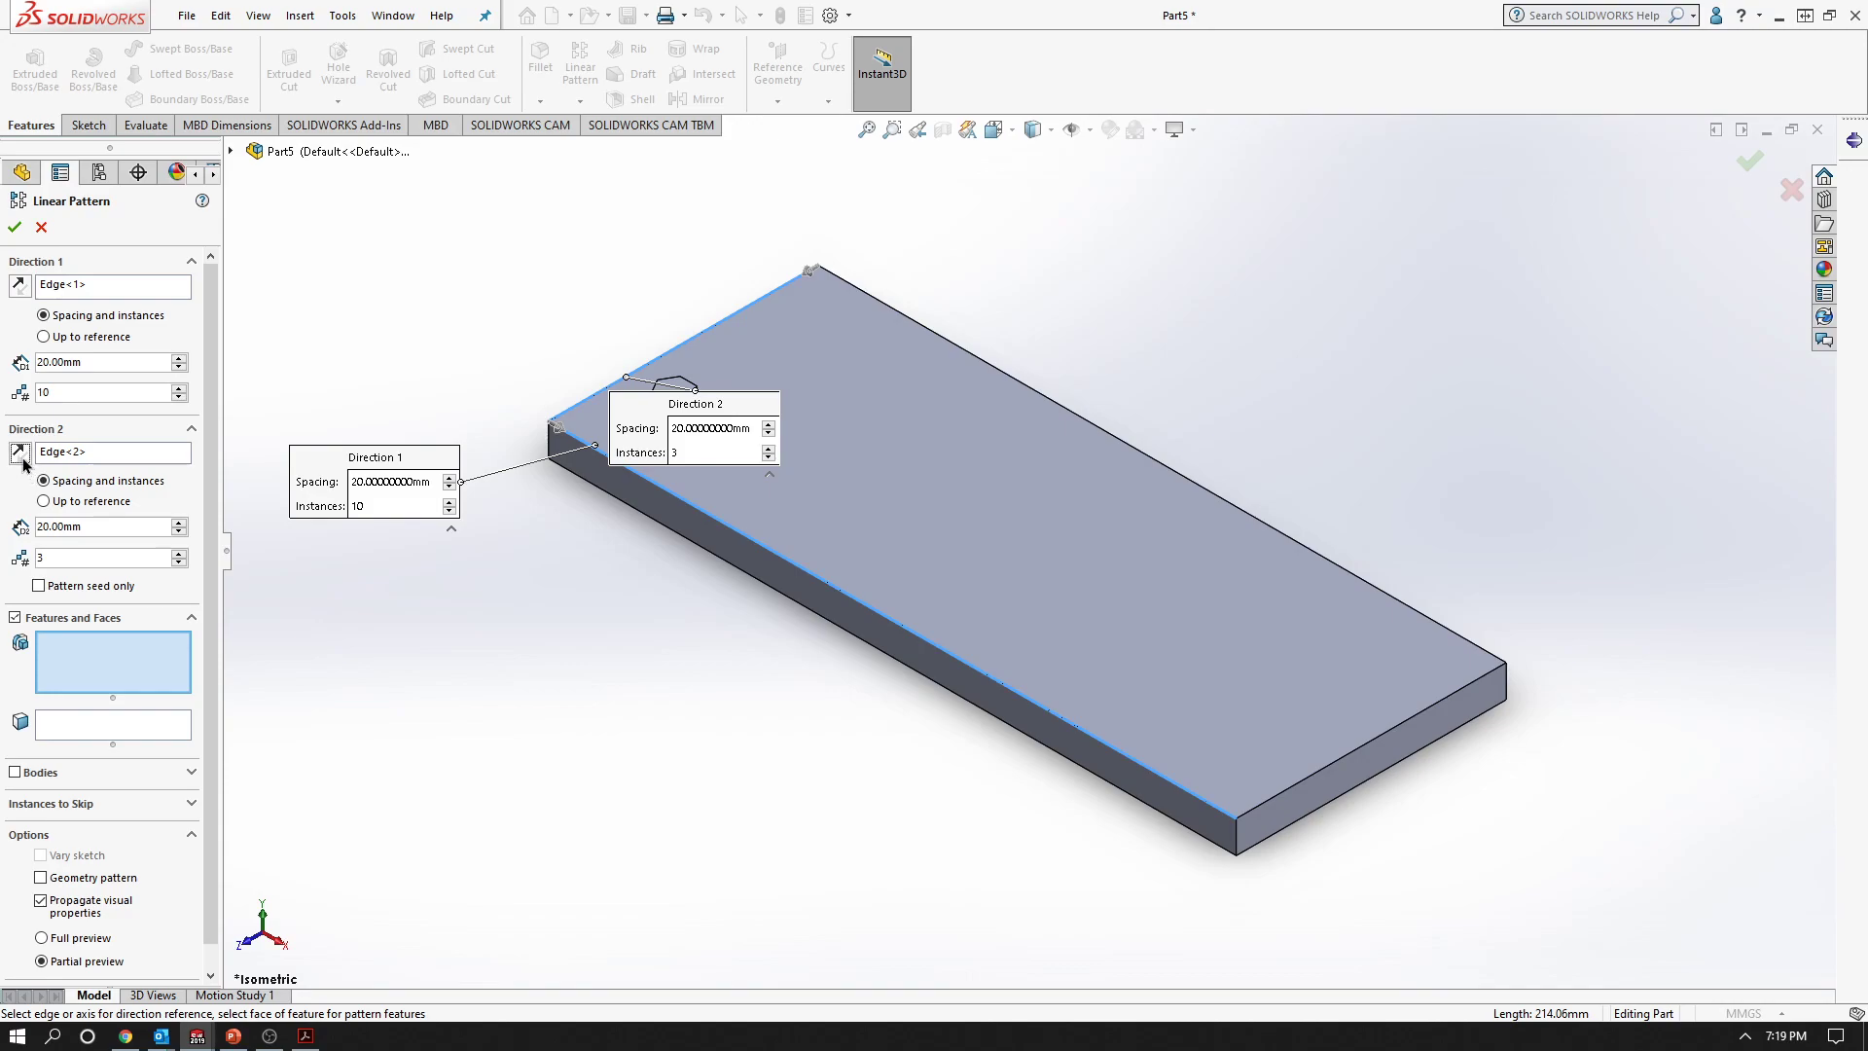
click(21, 454)
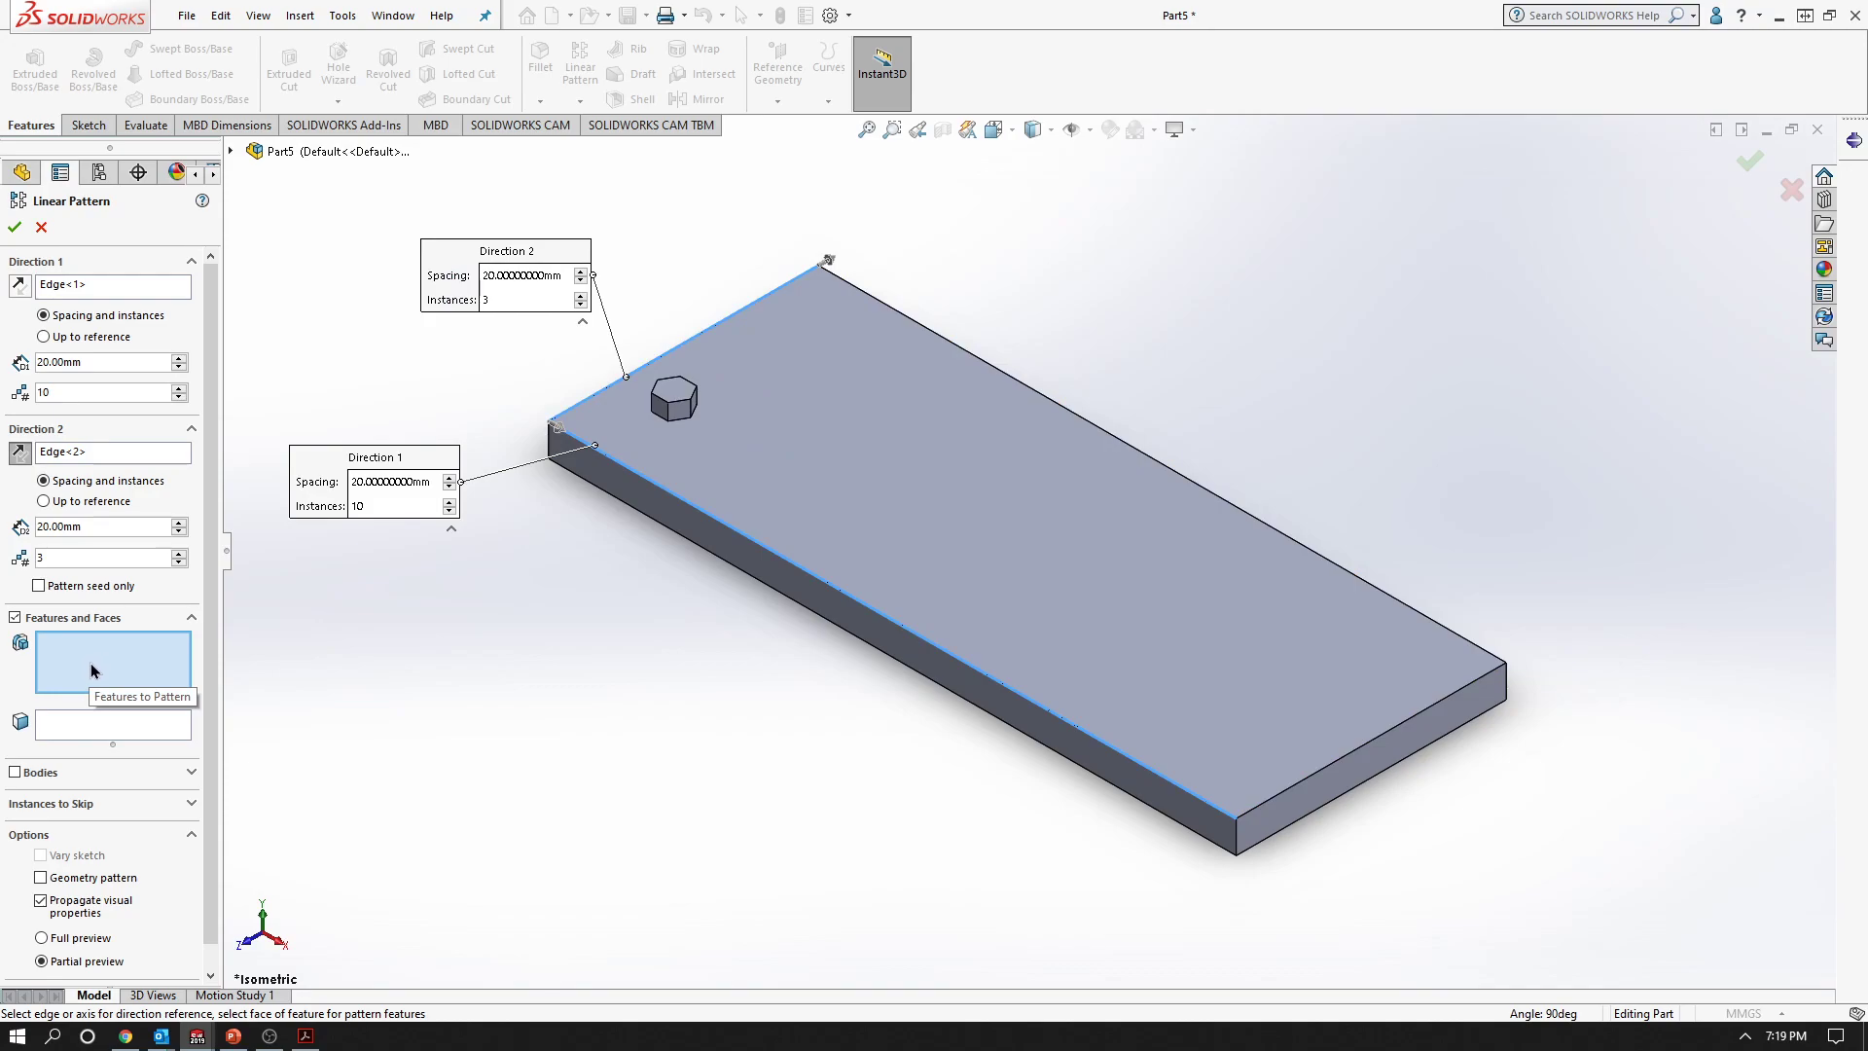
Pattern the hexagonal boss with Direction 1 reduced to 7 instances.
click(684, 395)
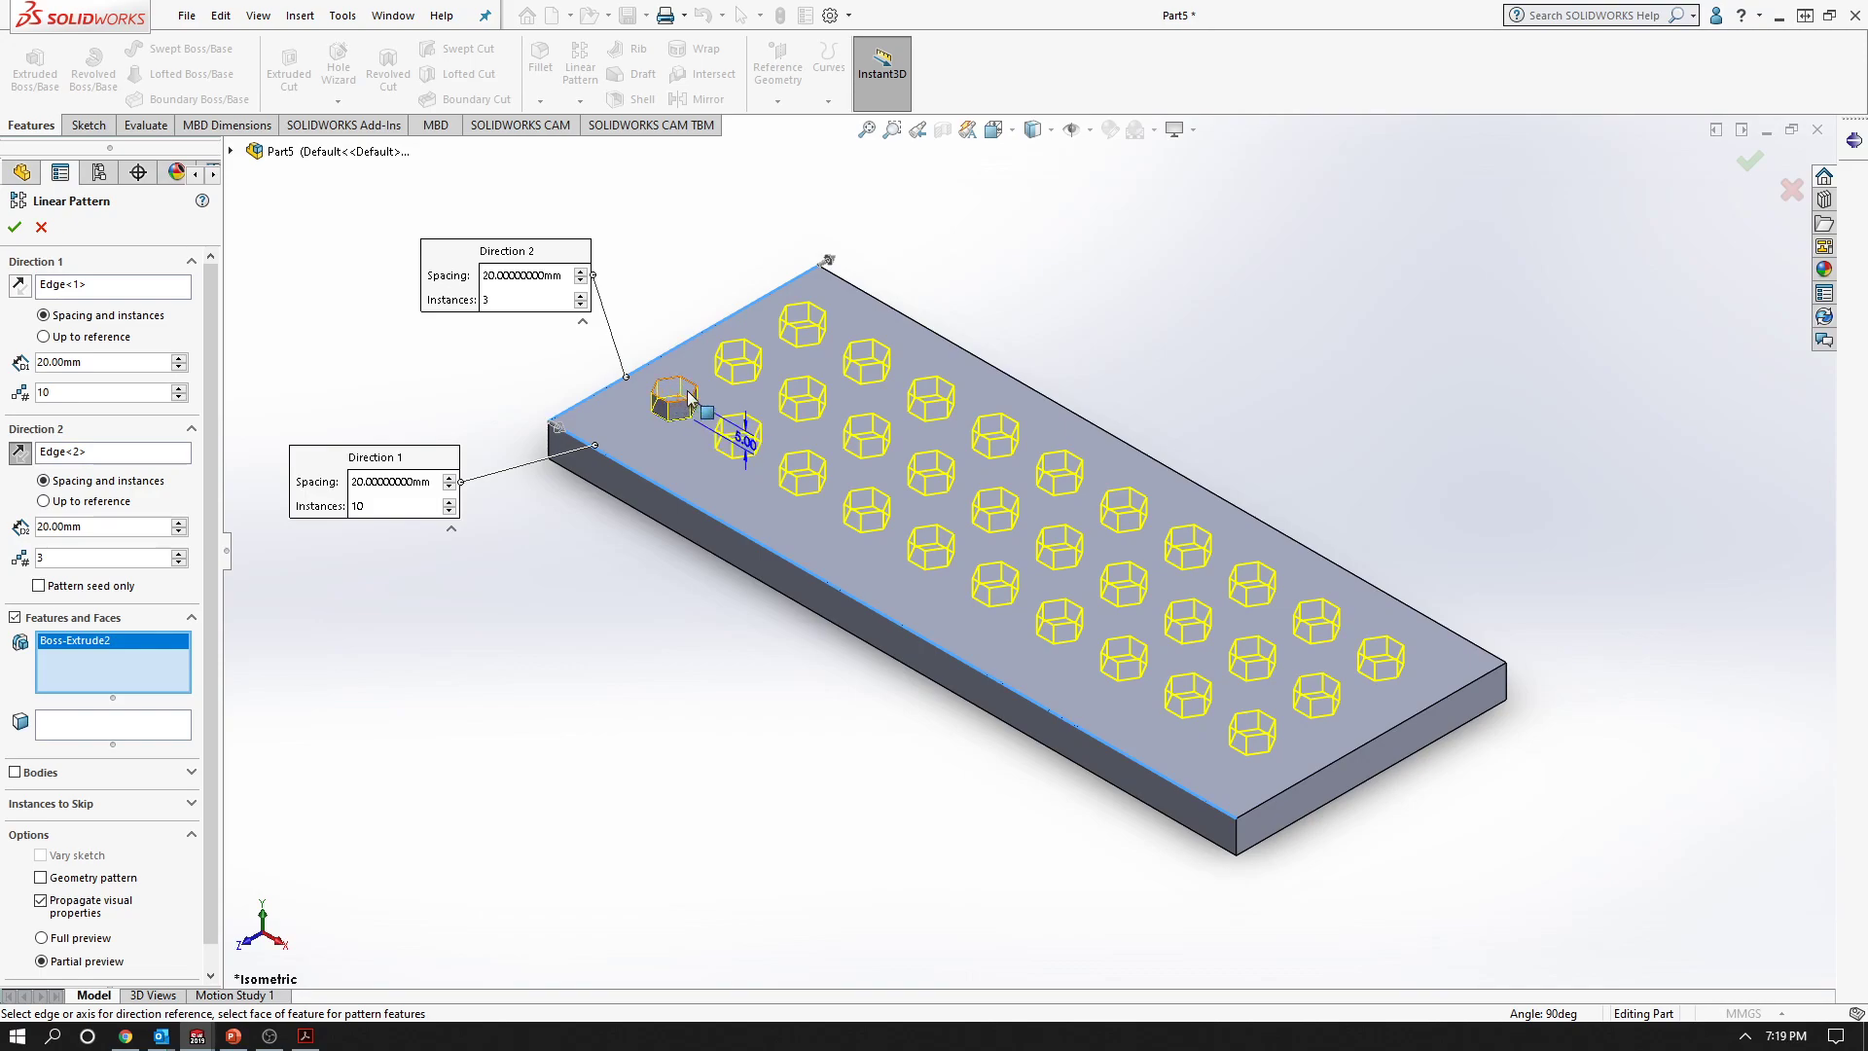
mouse_move(743, 437)
click(179, 397)
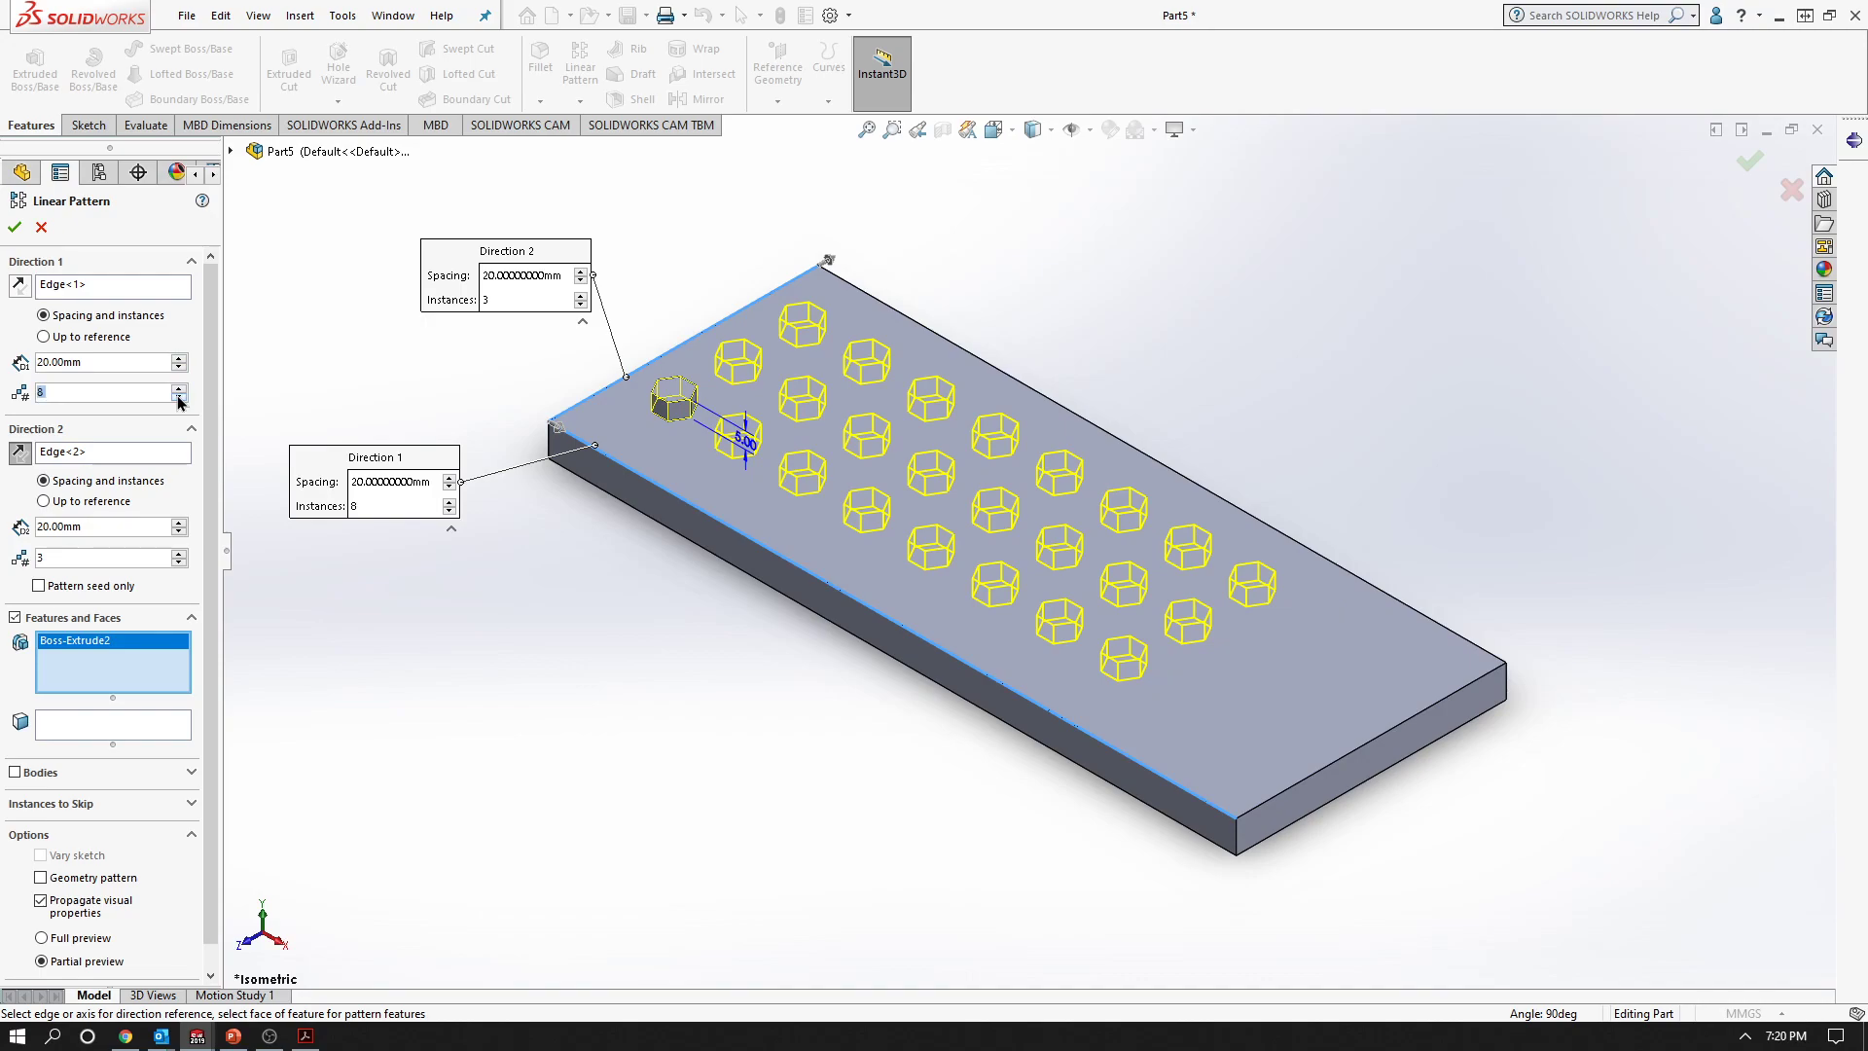
click(179, 397)
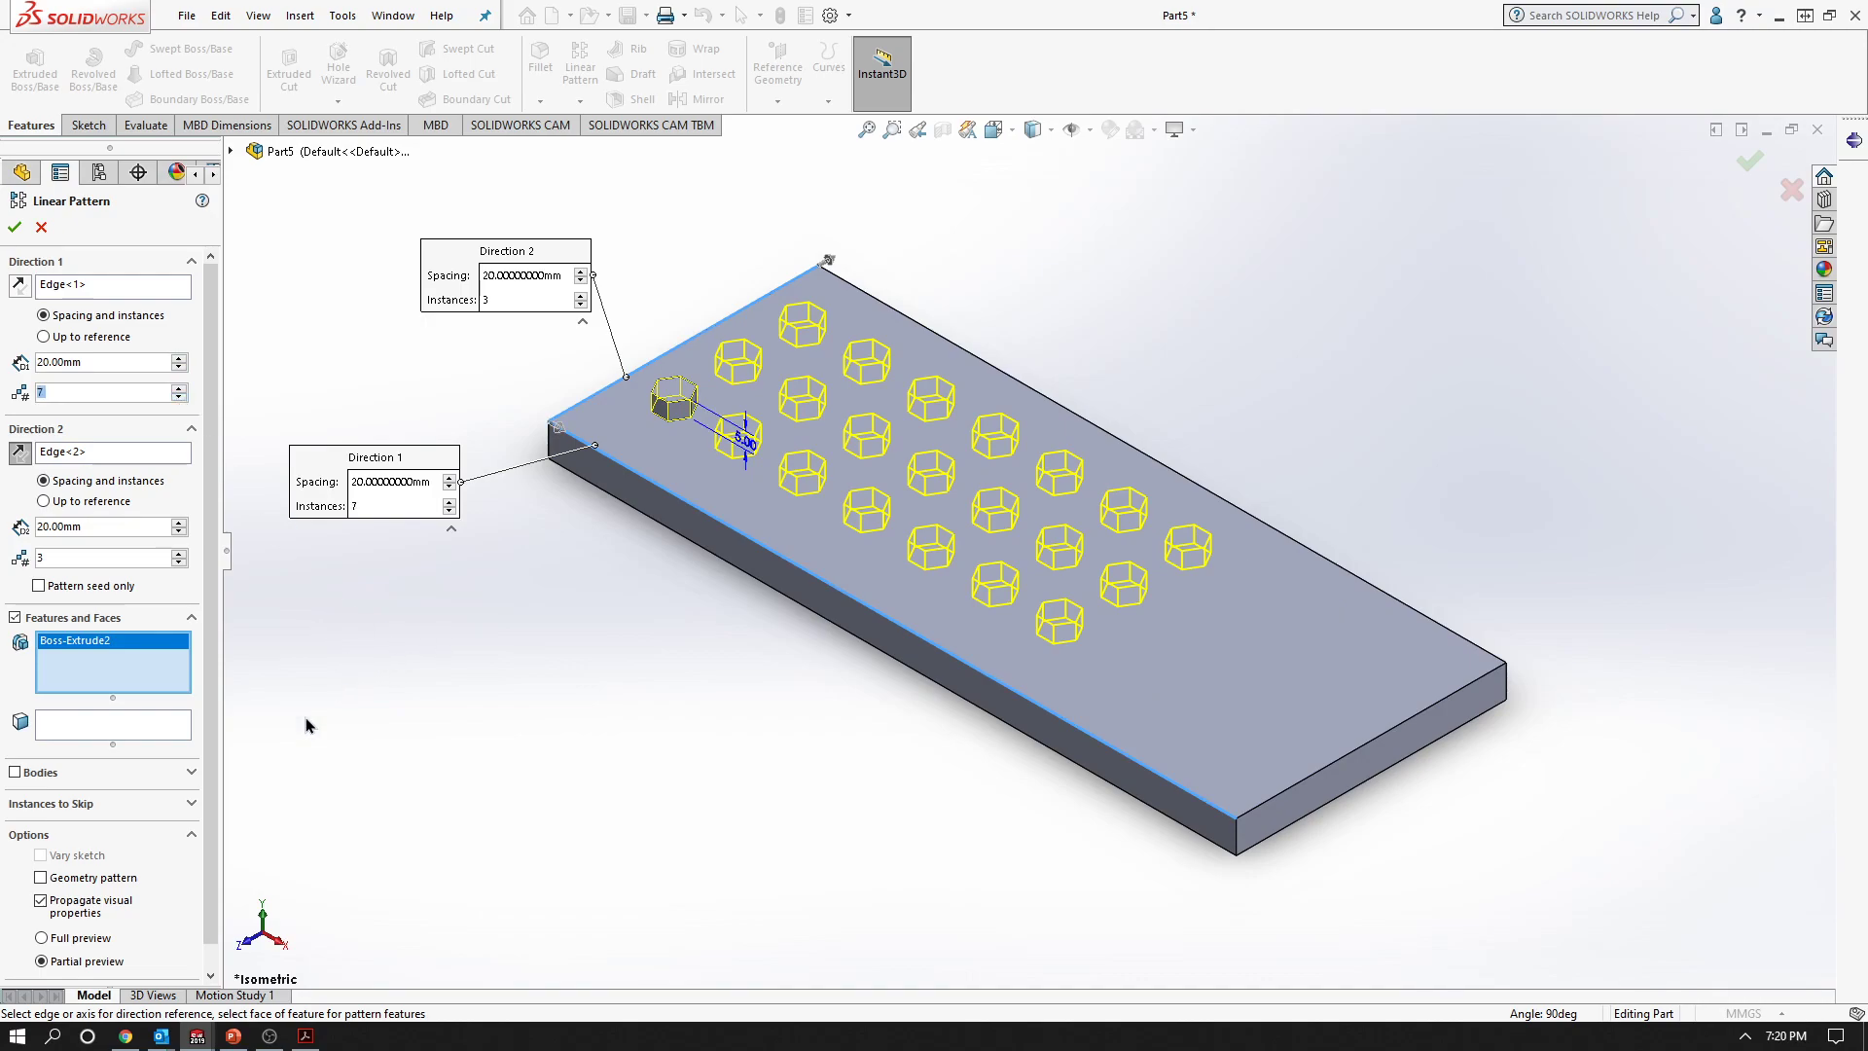
Skip pattern instances (3, 2), (4, 3) and (5, 2).
click(193, 802)
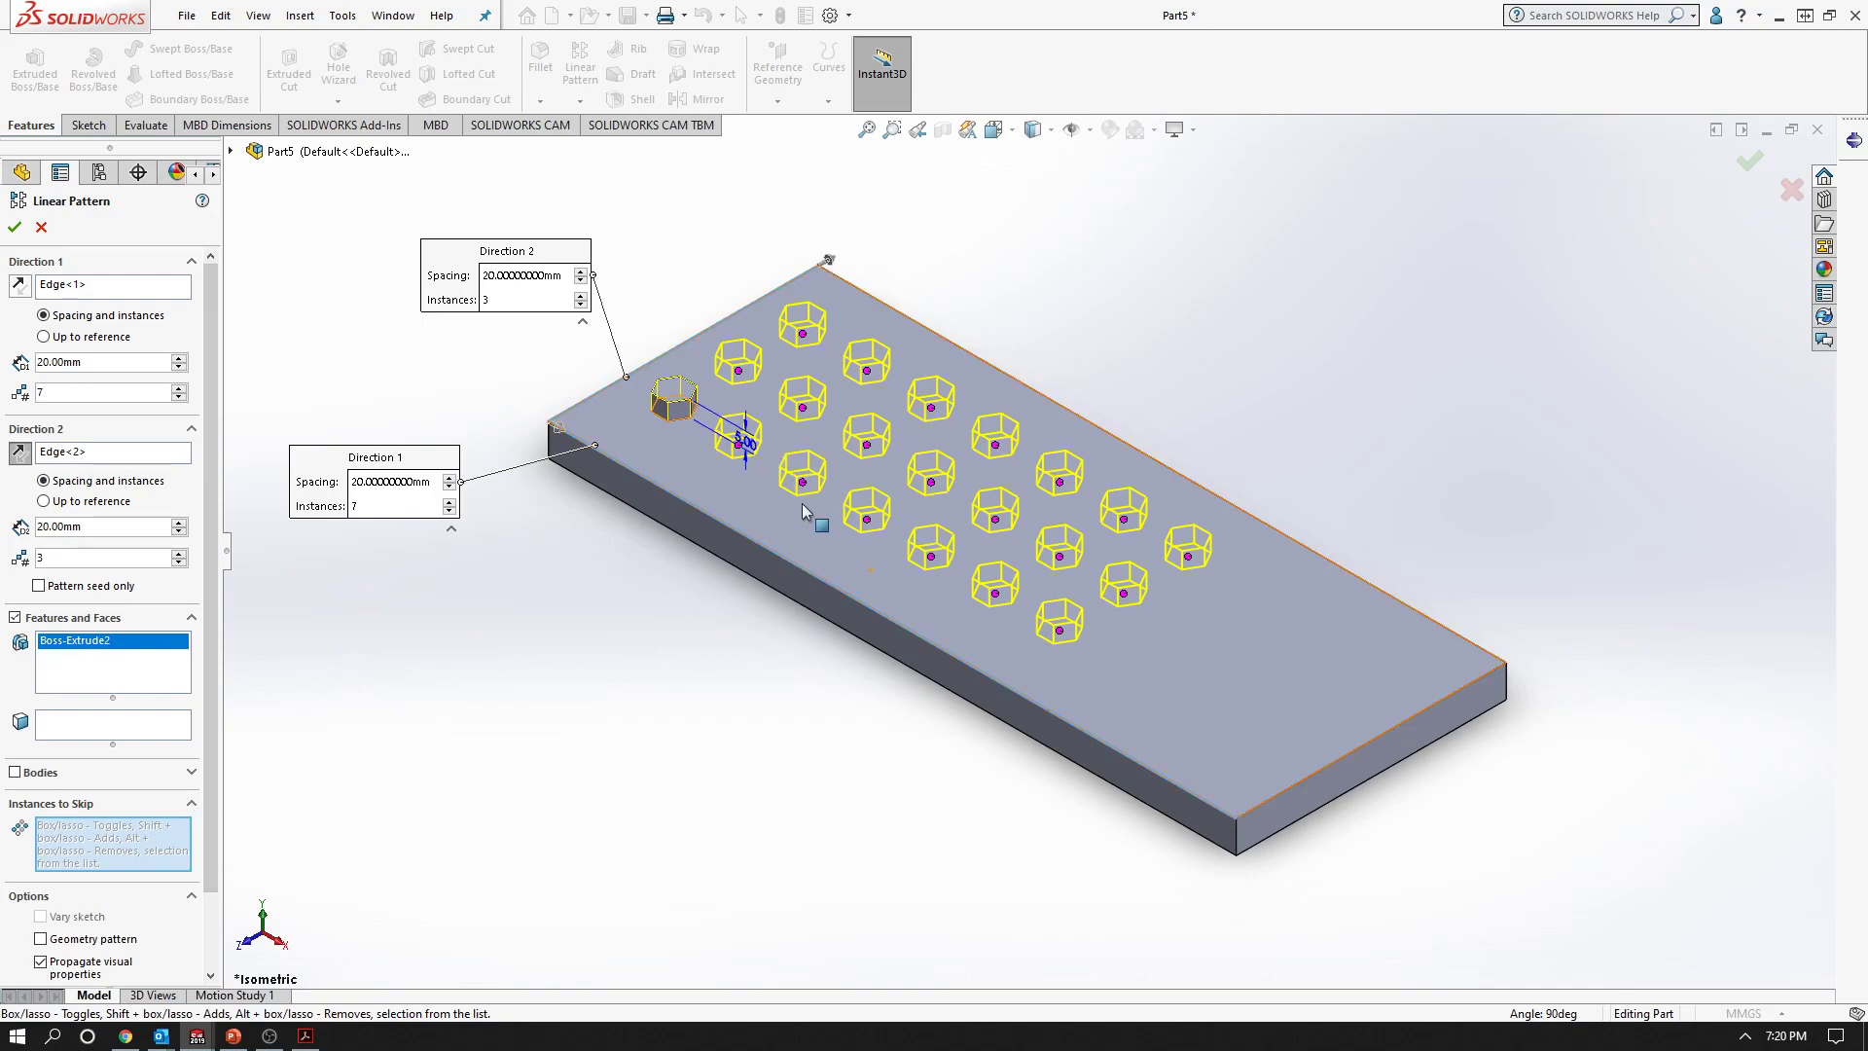
click(192, 804)
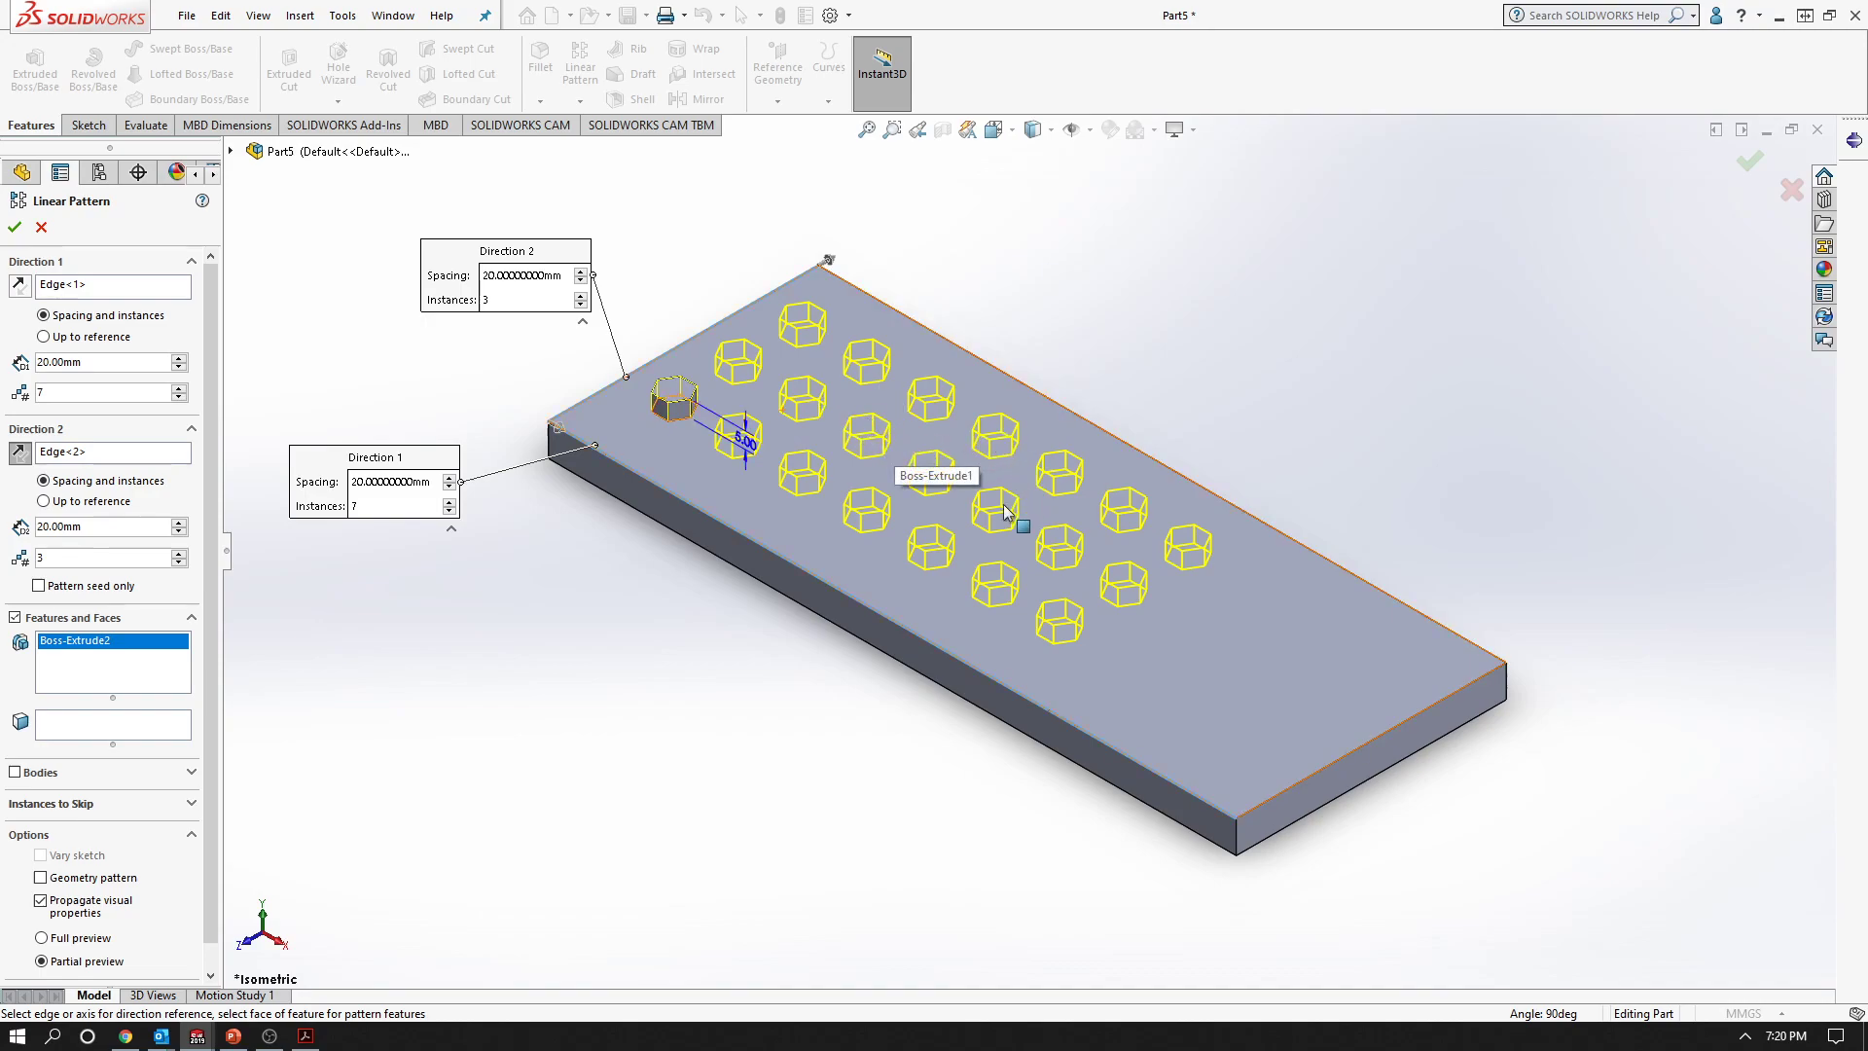
click(192, 806)
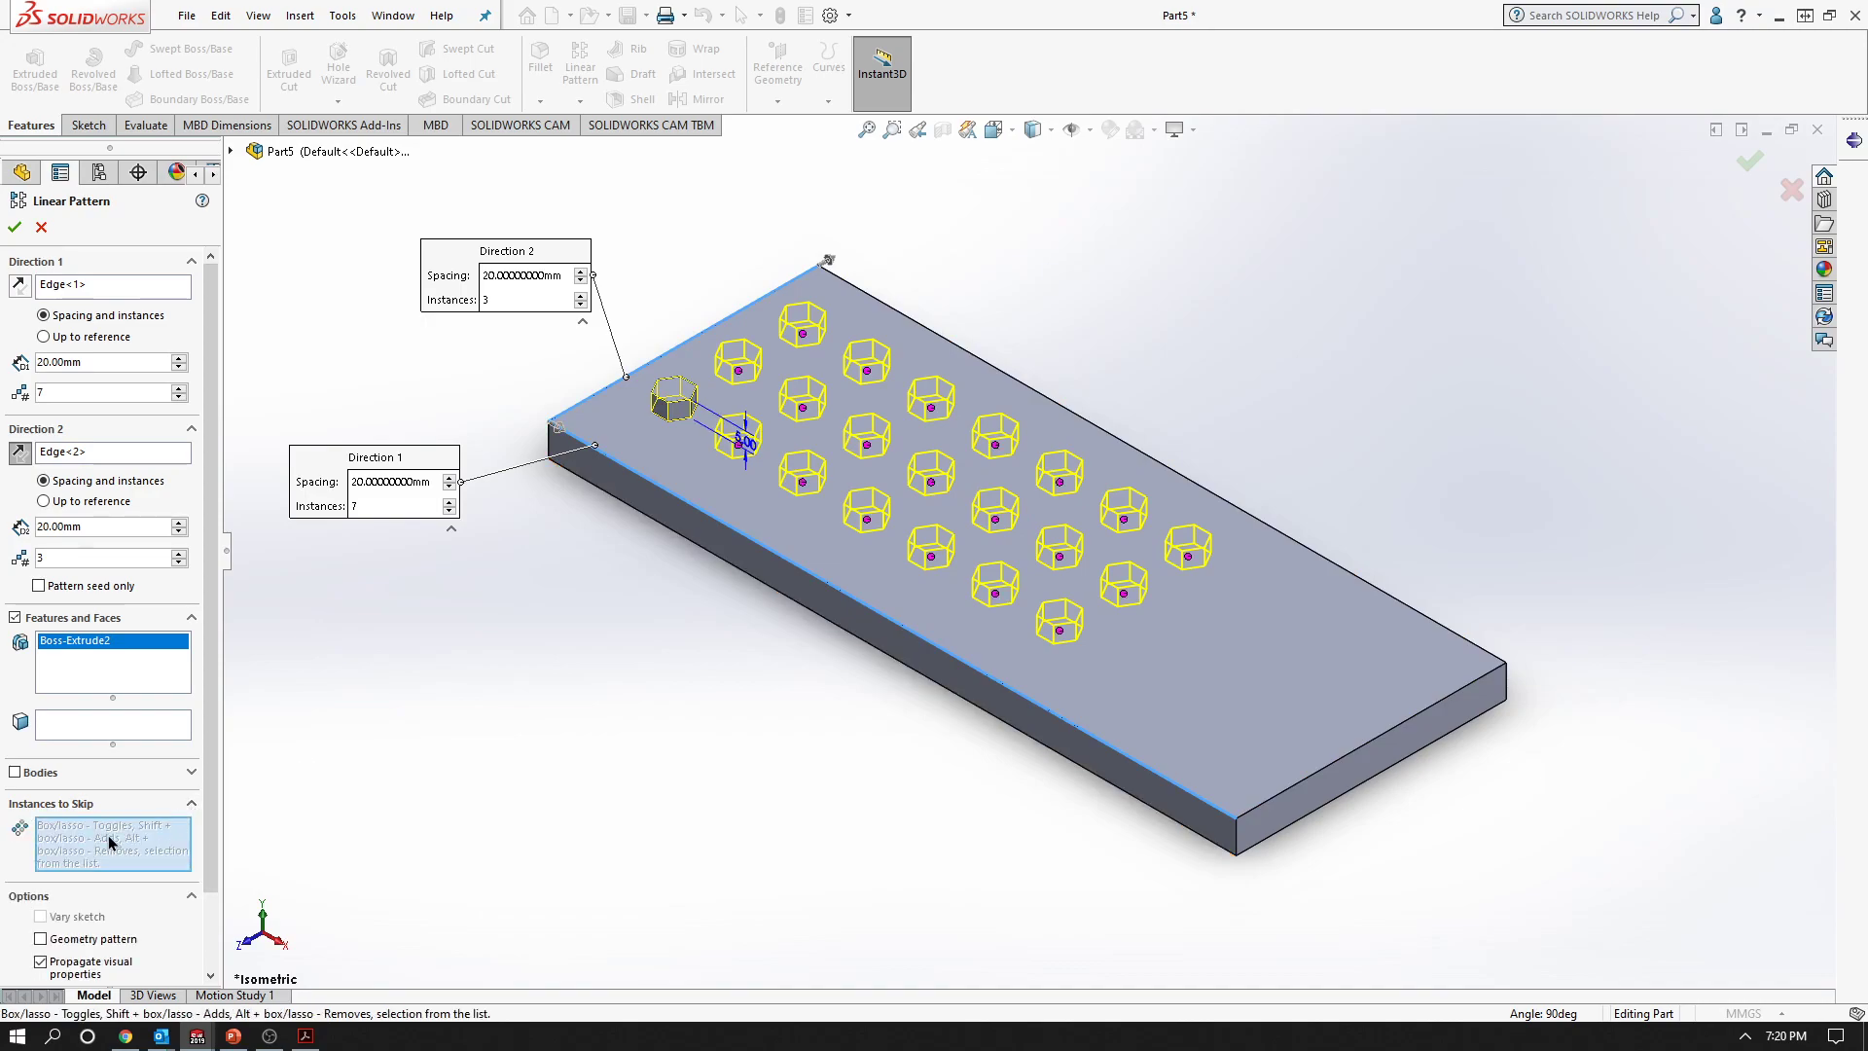
click(866, 445)
click(1000, 445)
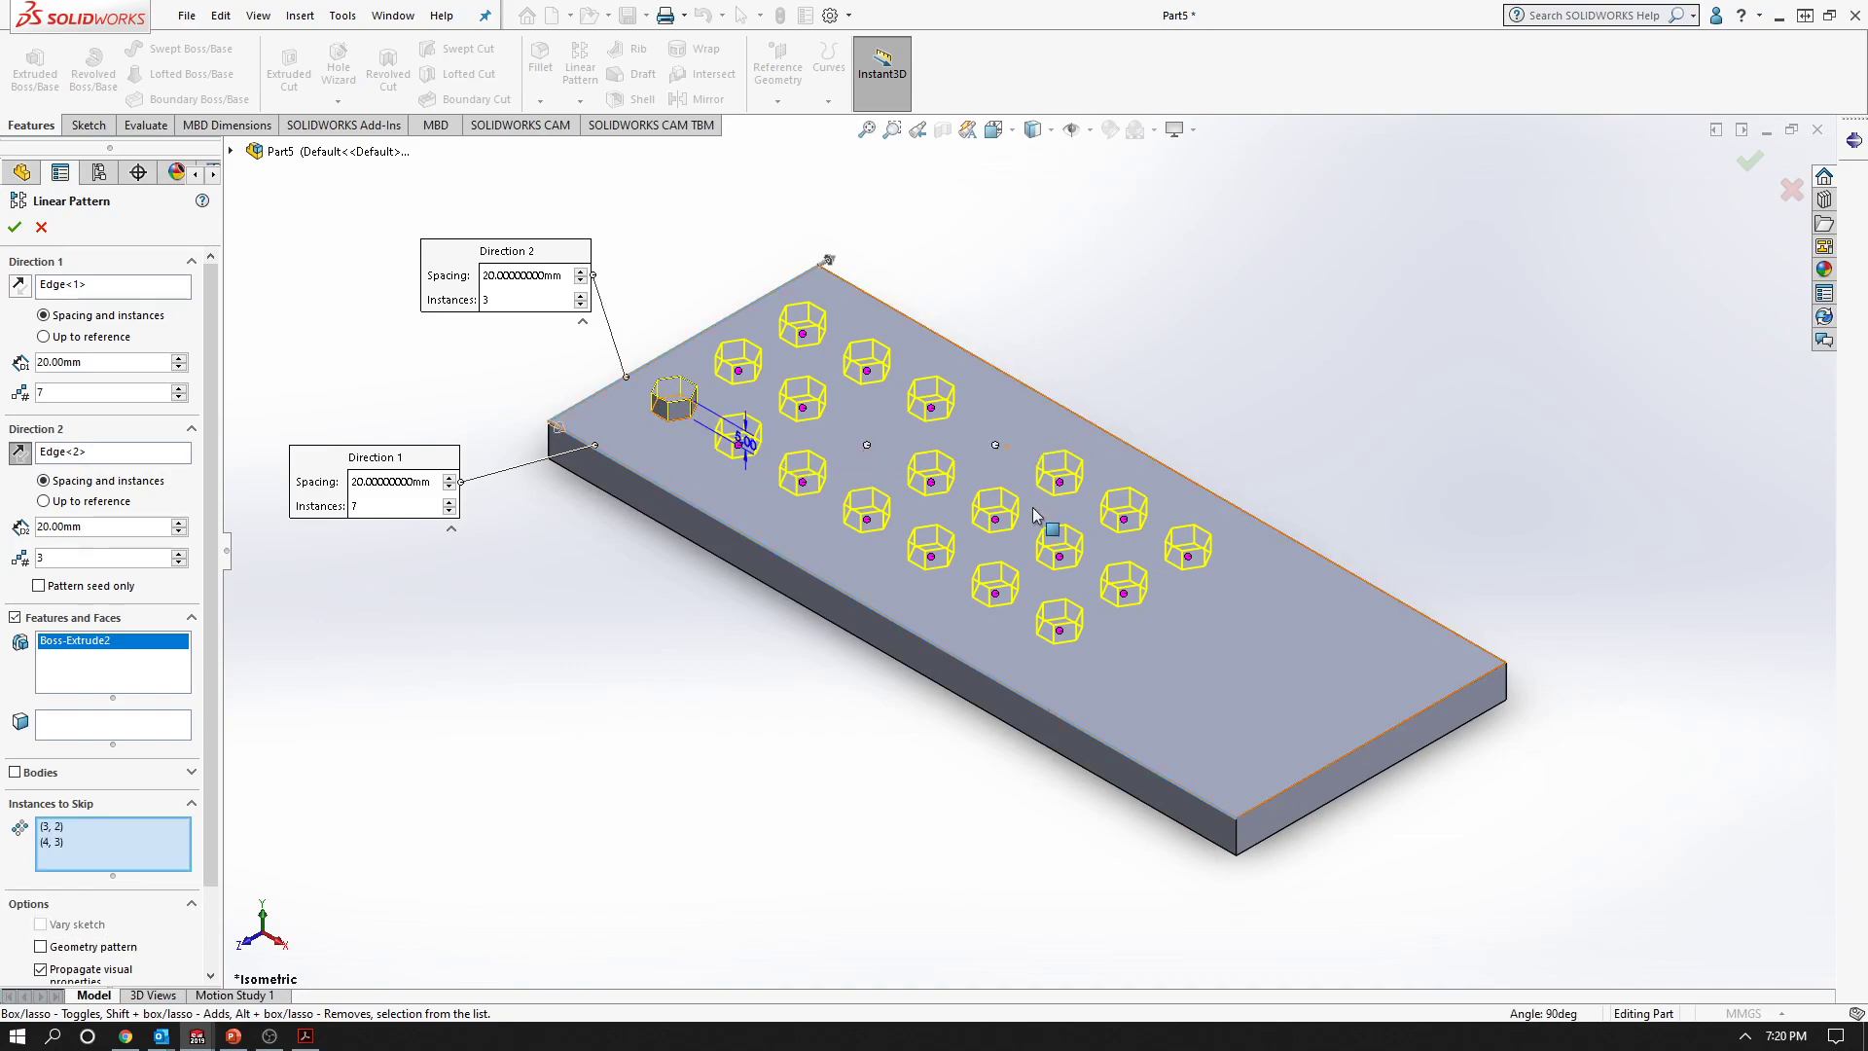
click(994, 523)
scroll(212, 836, down, 2)
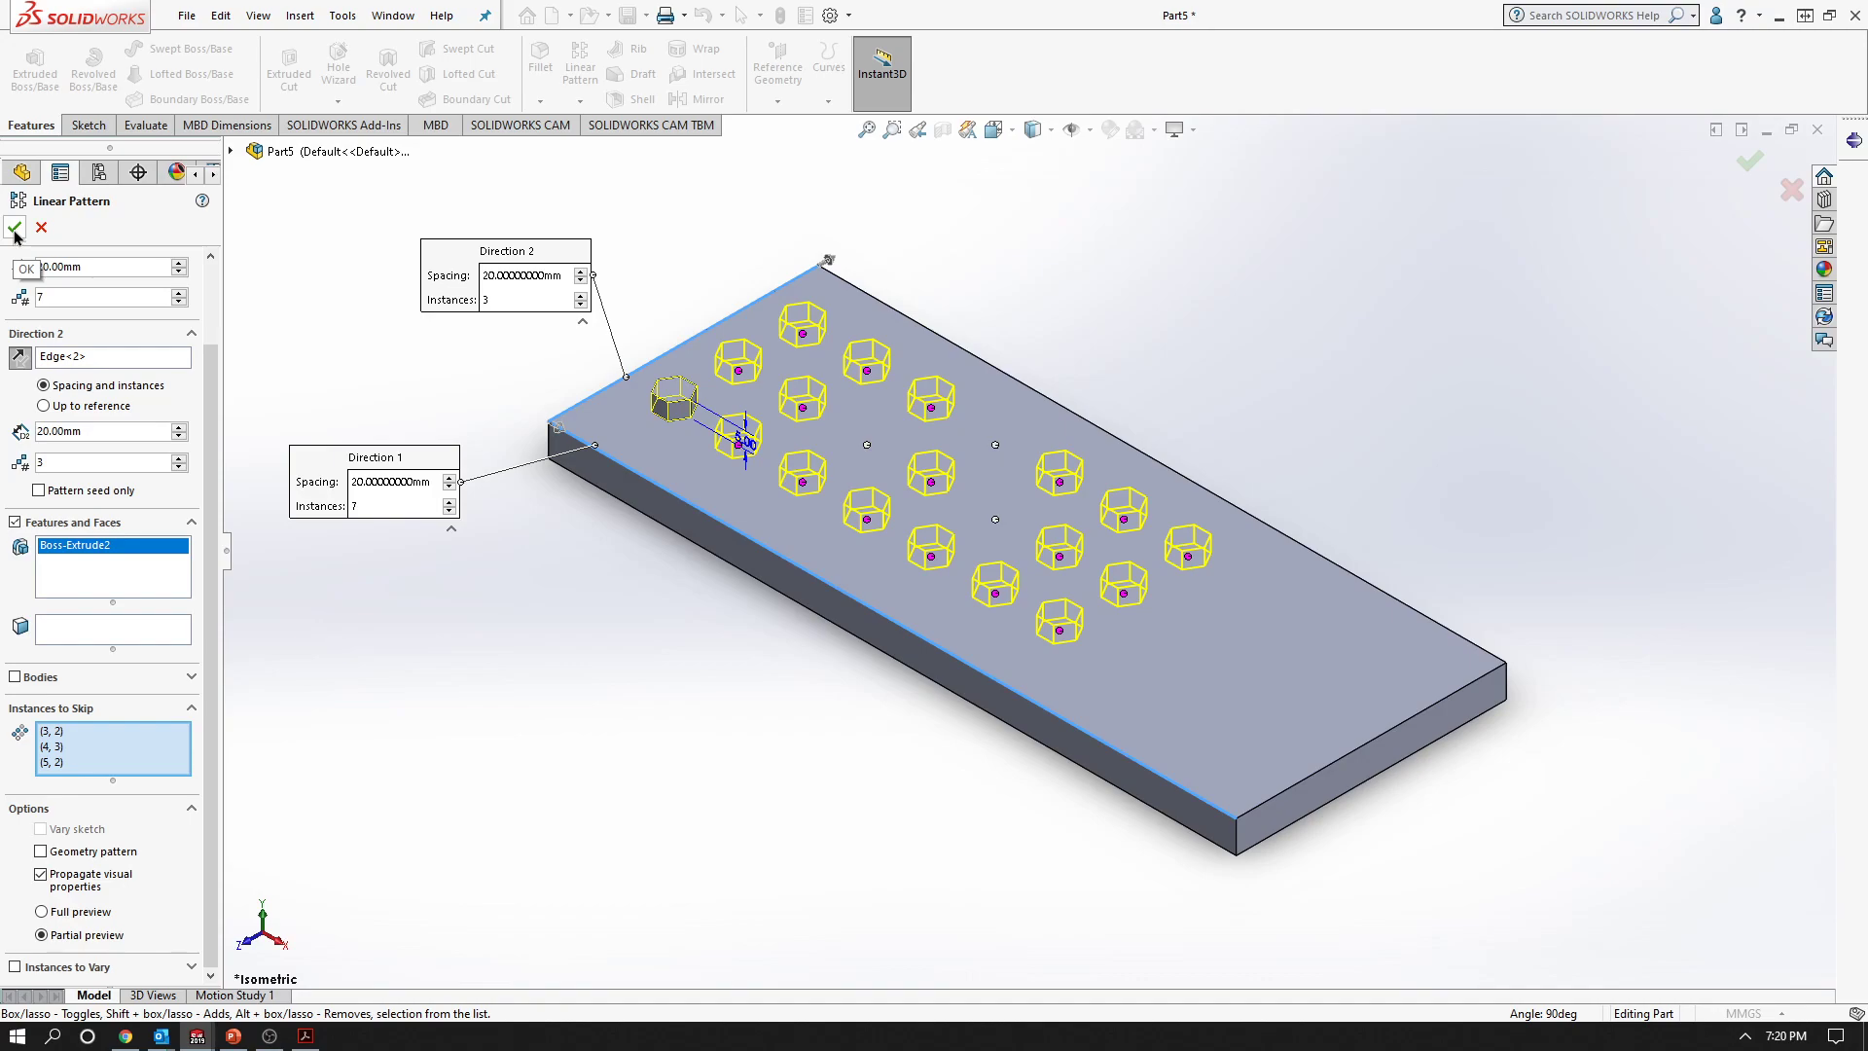
Set Direction 1 spacing to 30 mm, keep Direction 2 at 20 mm, and confirm the pattern.
scroll(206, 380, up, 2)
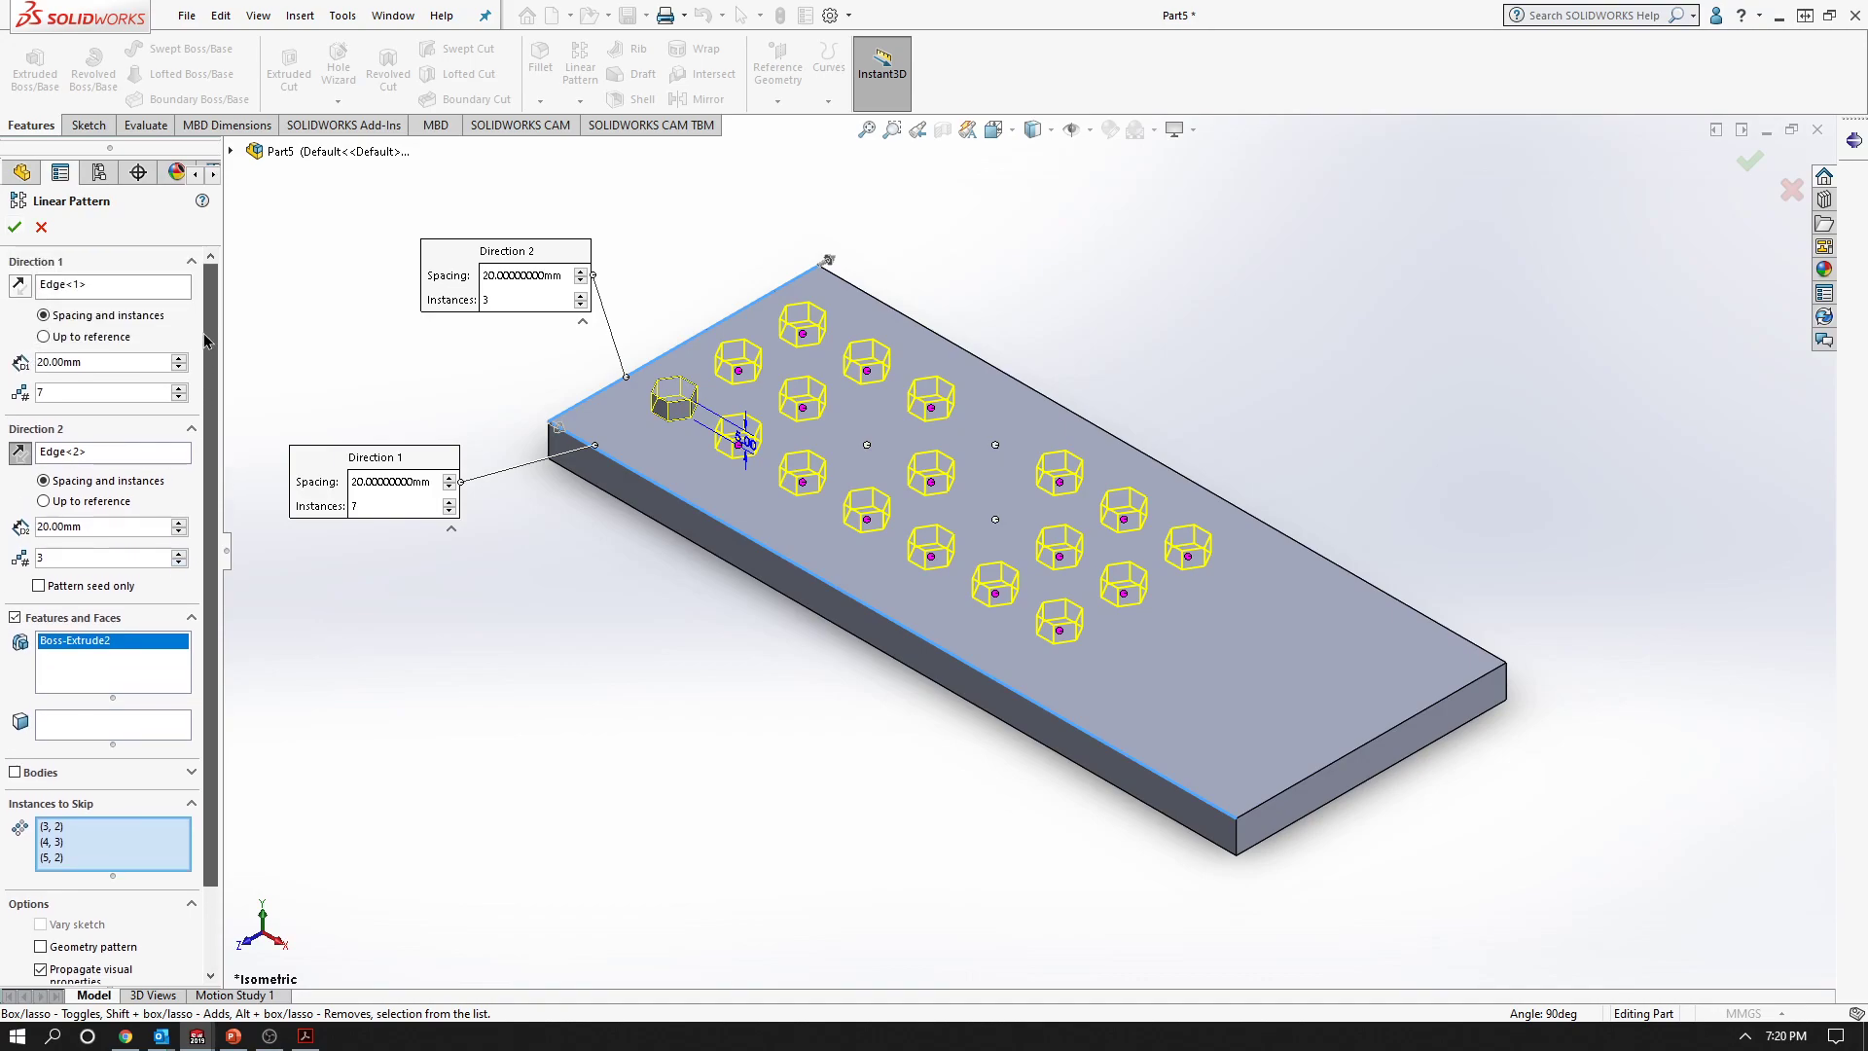
click(180, 368)
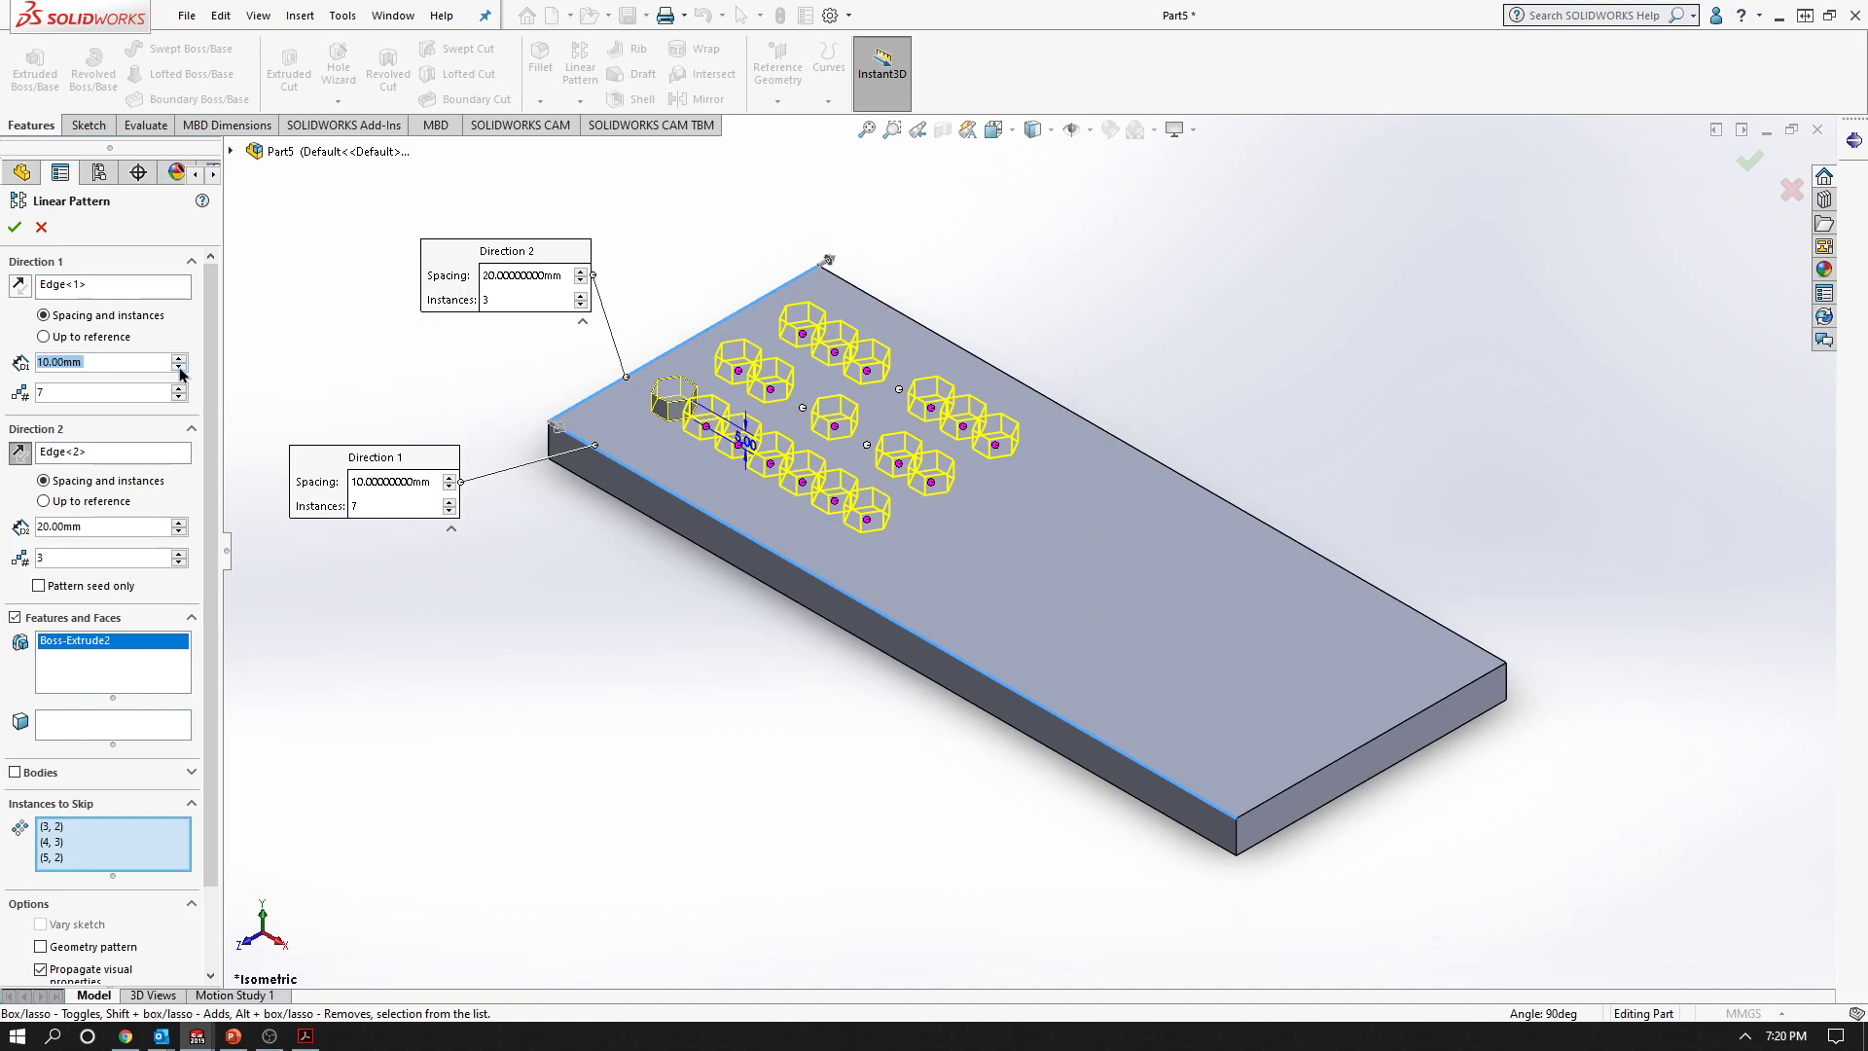
click(180, 359)
click(180, 359)
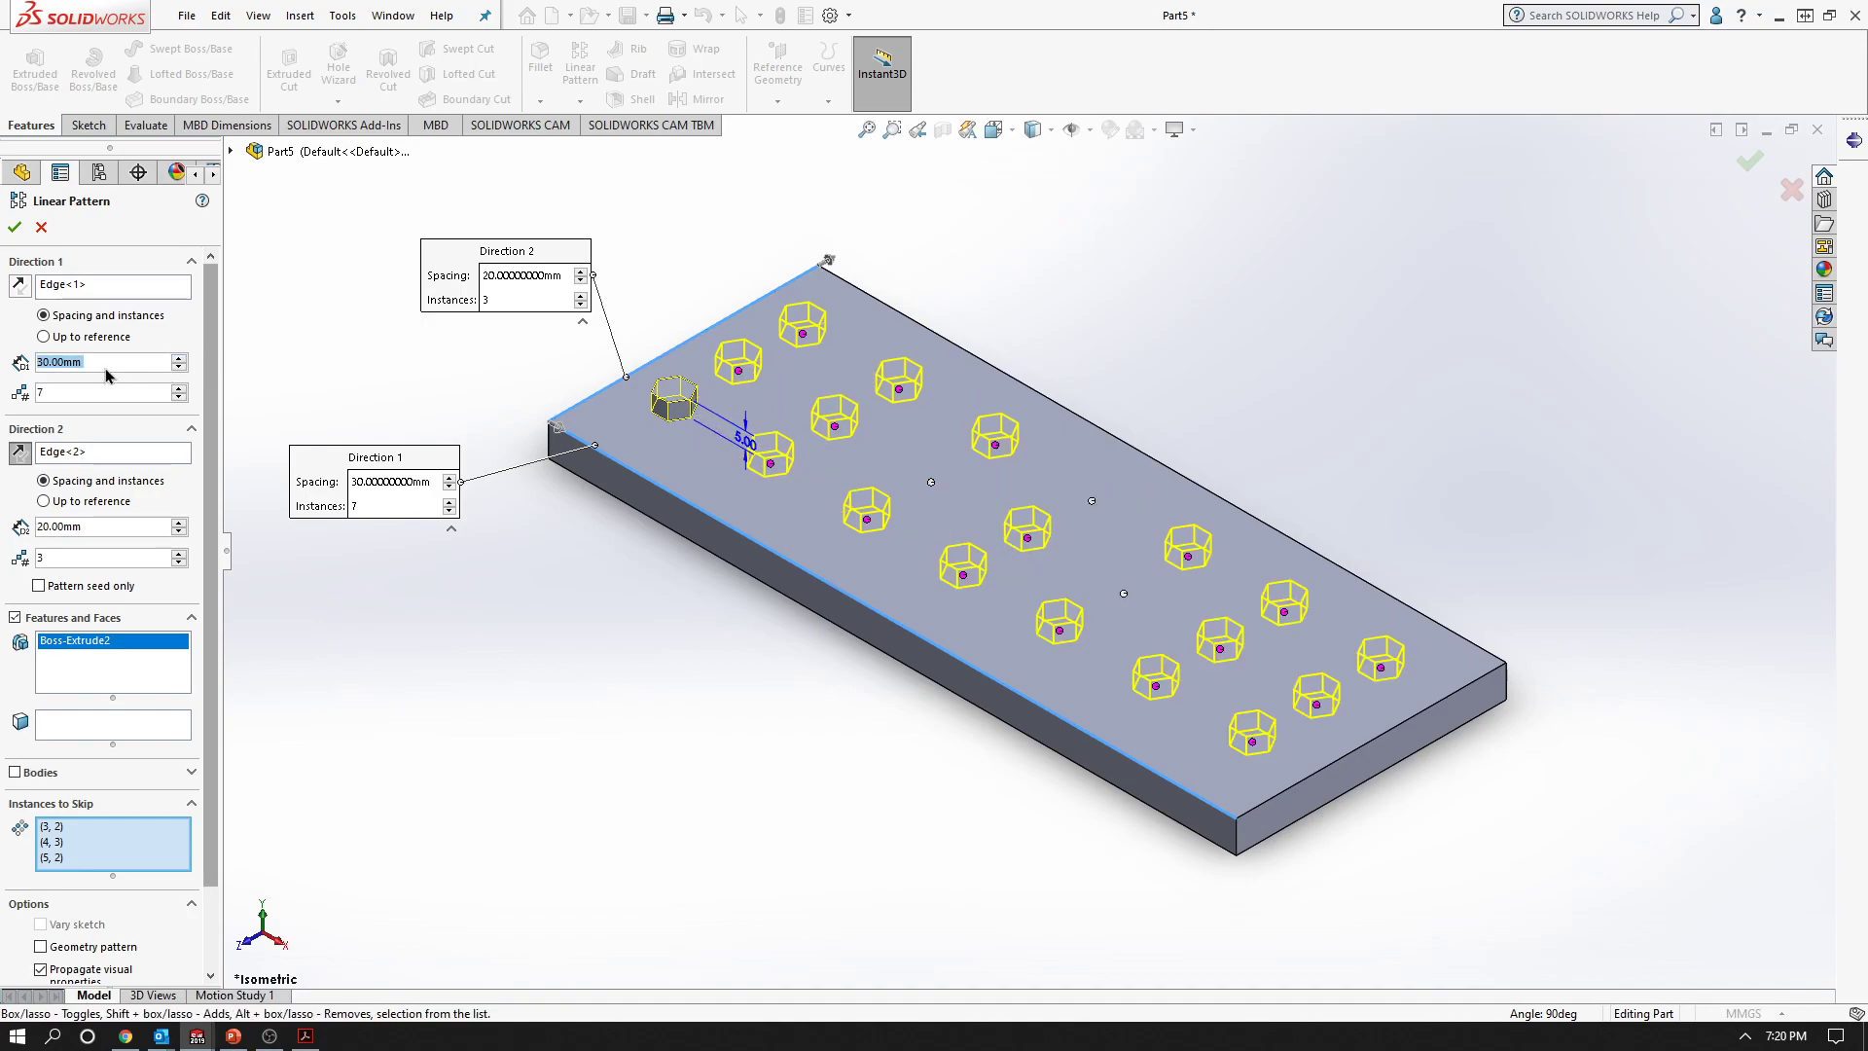
click(180, 522)
click(179, 531)
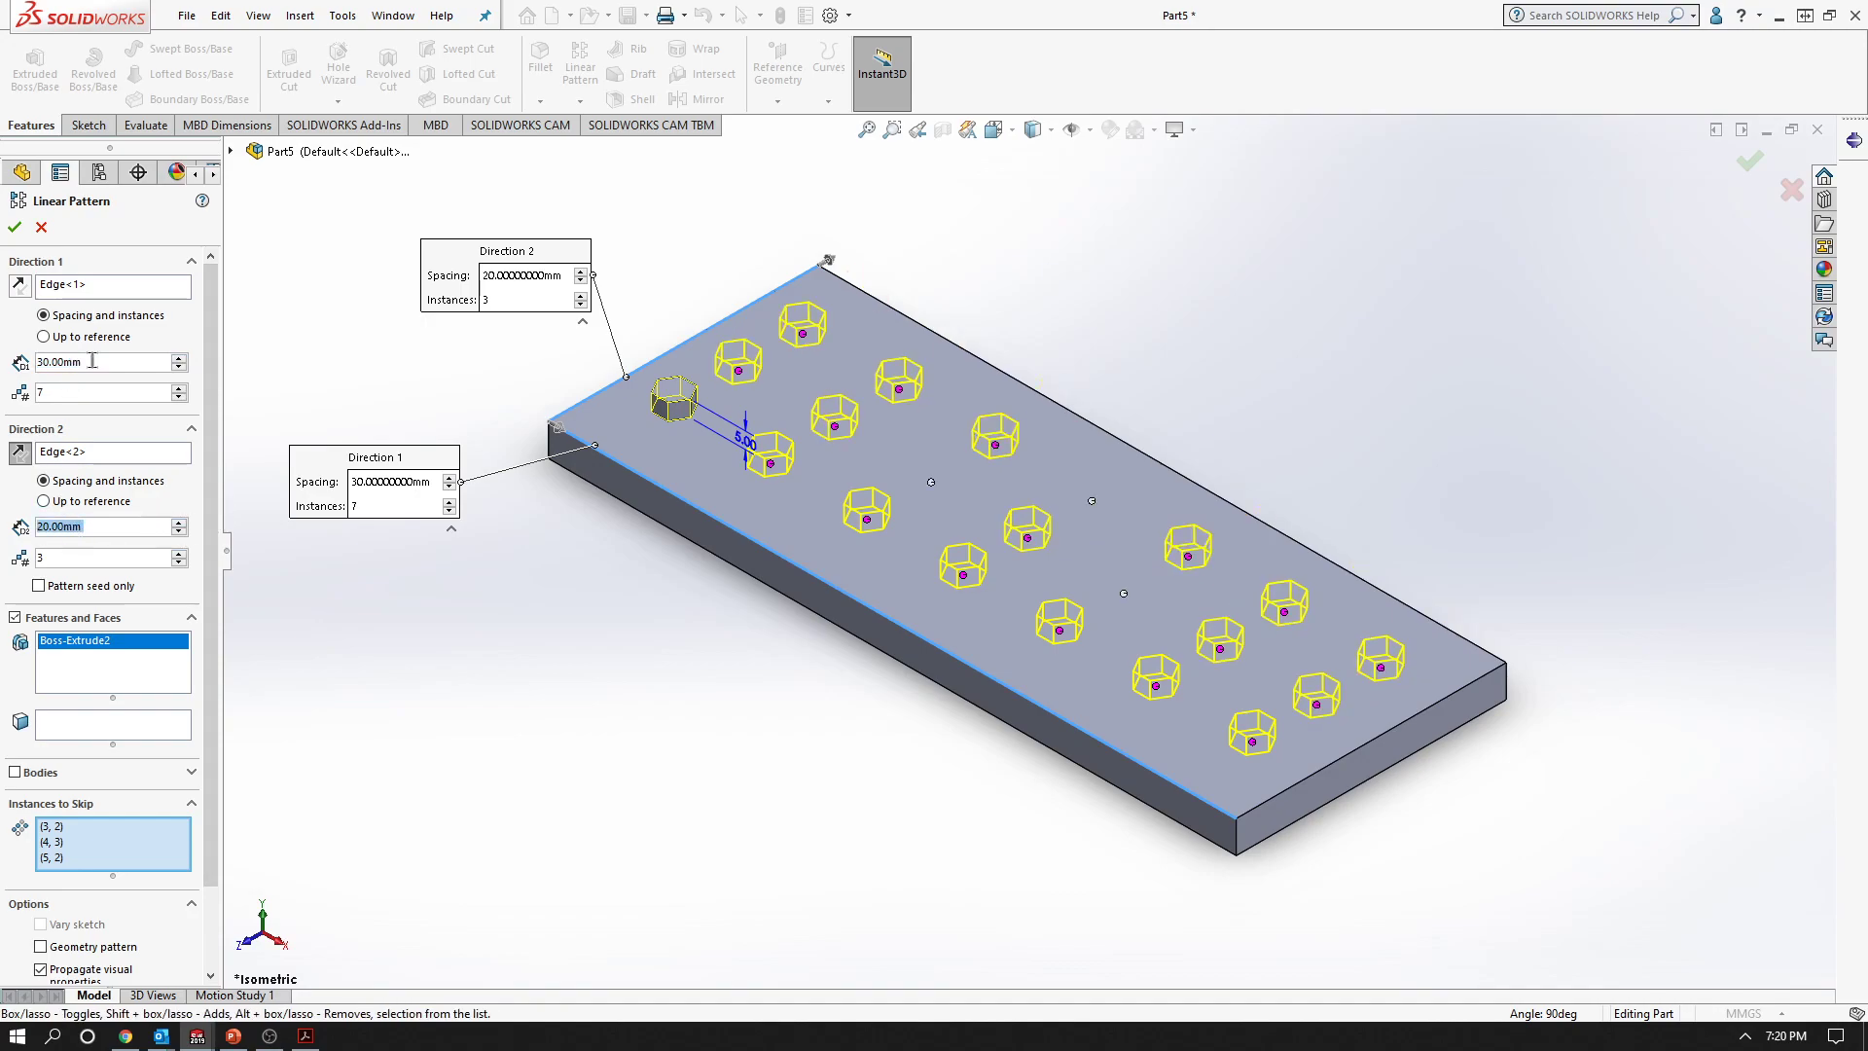
click(14, 227)
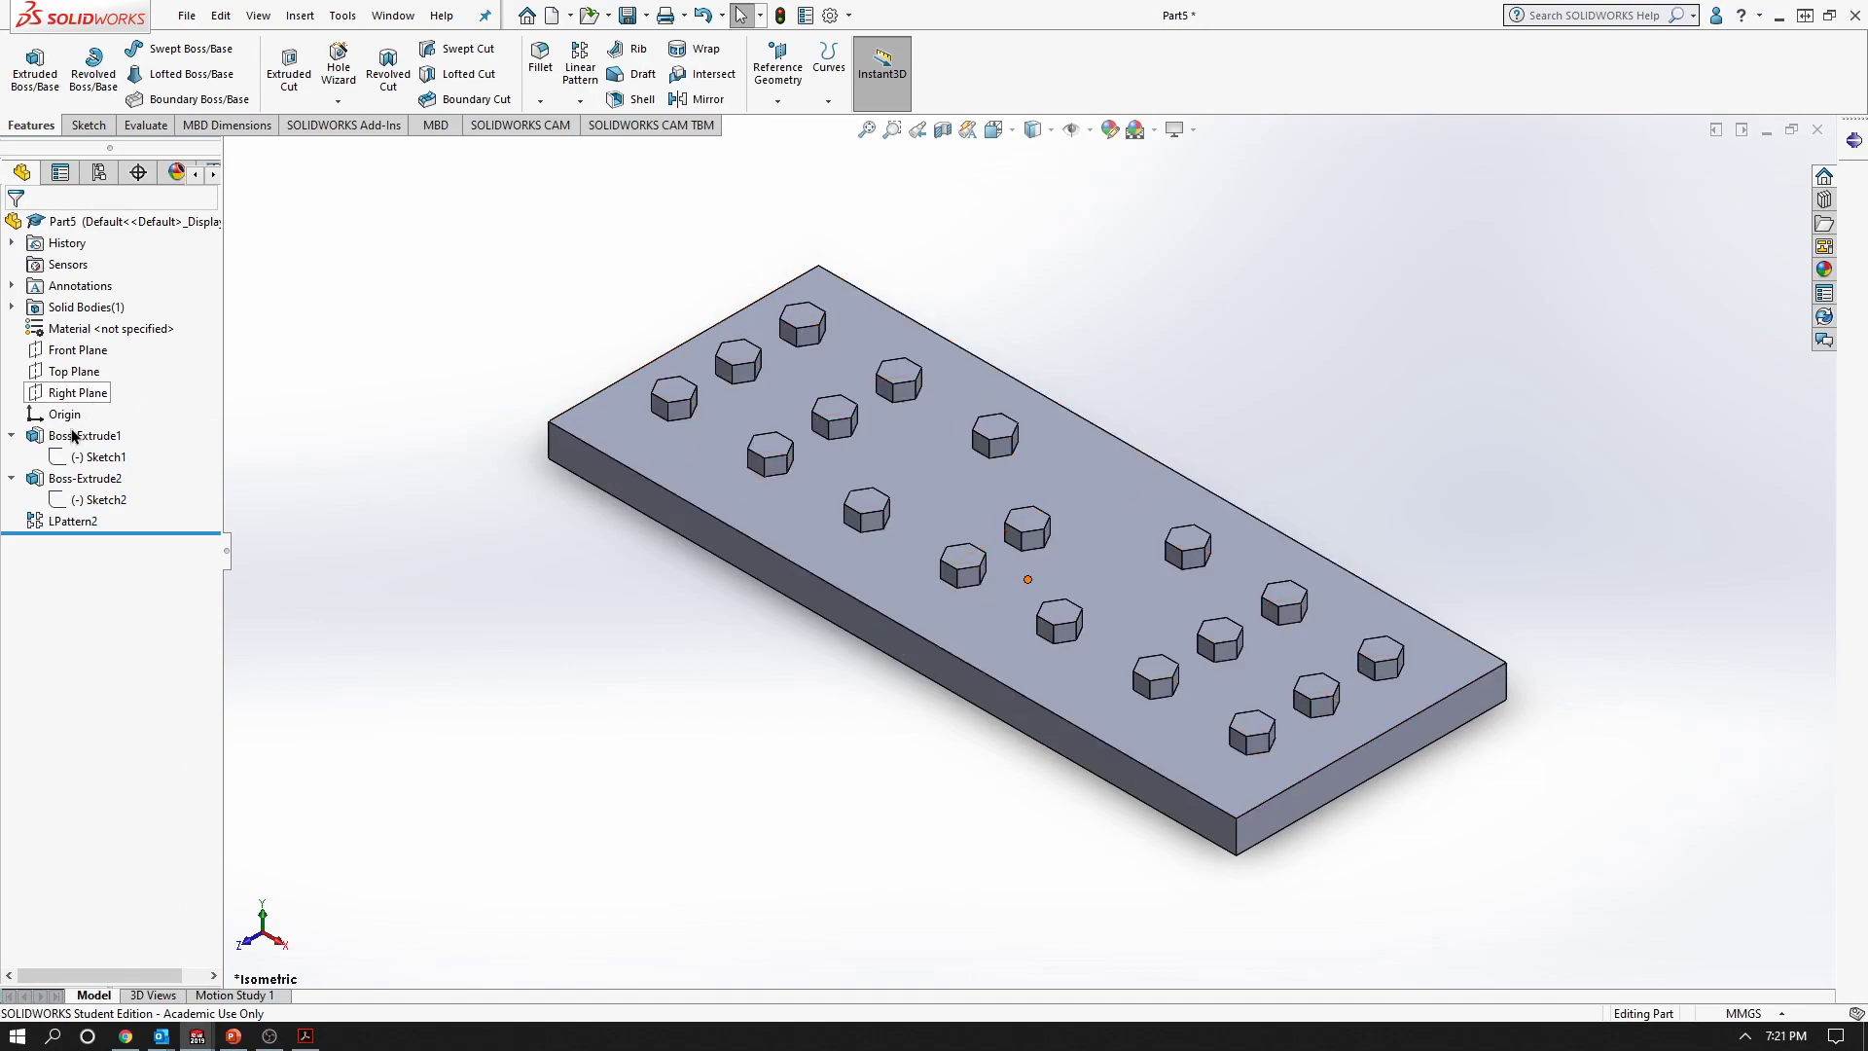
Collapse the Part5 tree features, minimize Part5 and maximize the Part6 disc.
click(11, 478)
click(11, 435)
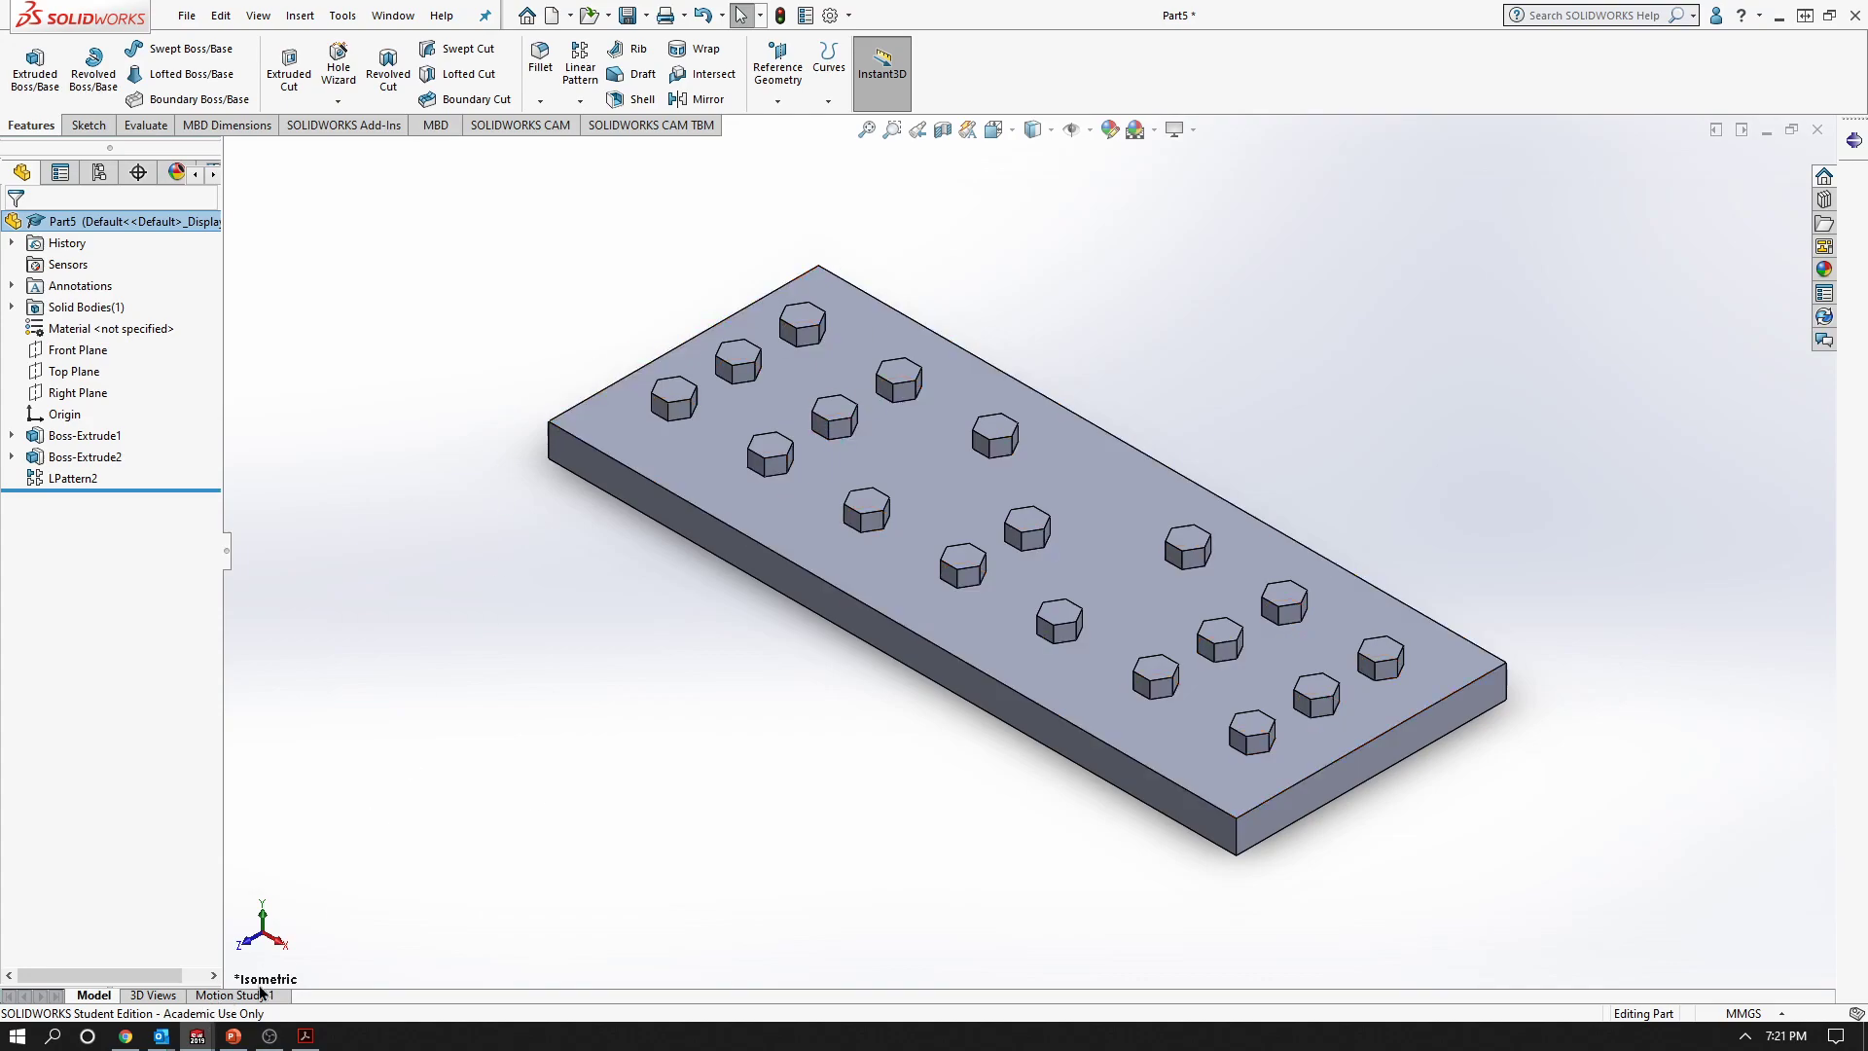
click(1767, 129)
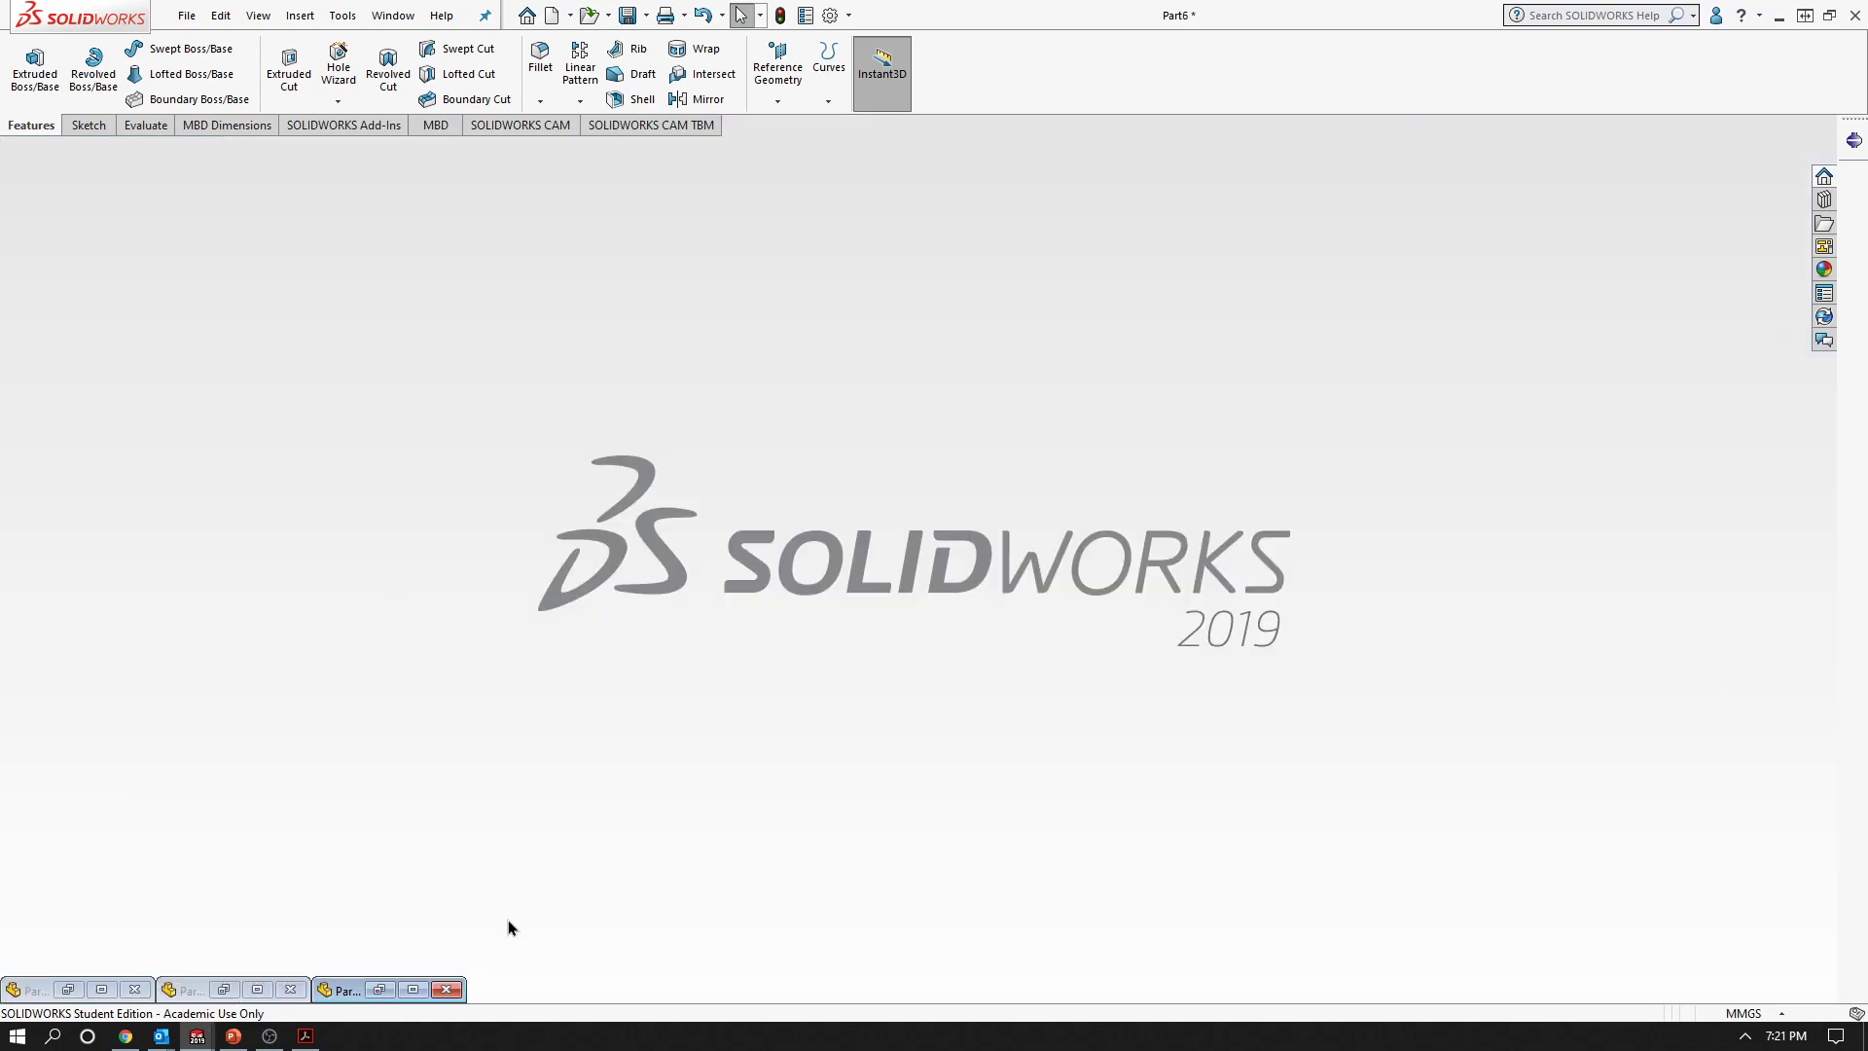
click(413, 989)
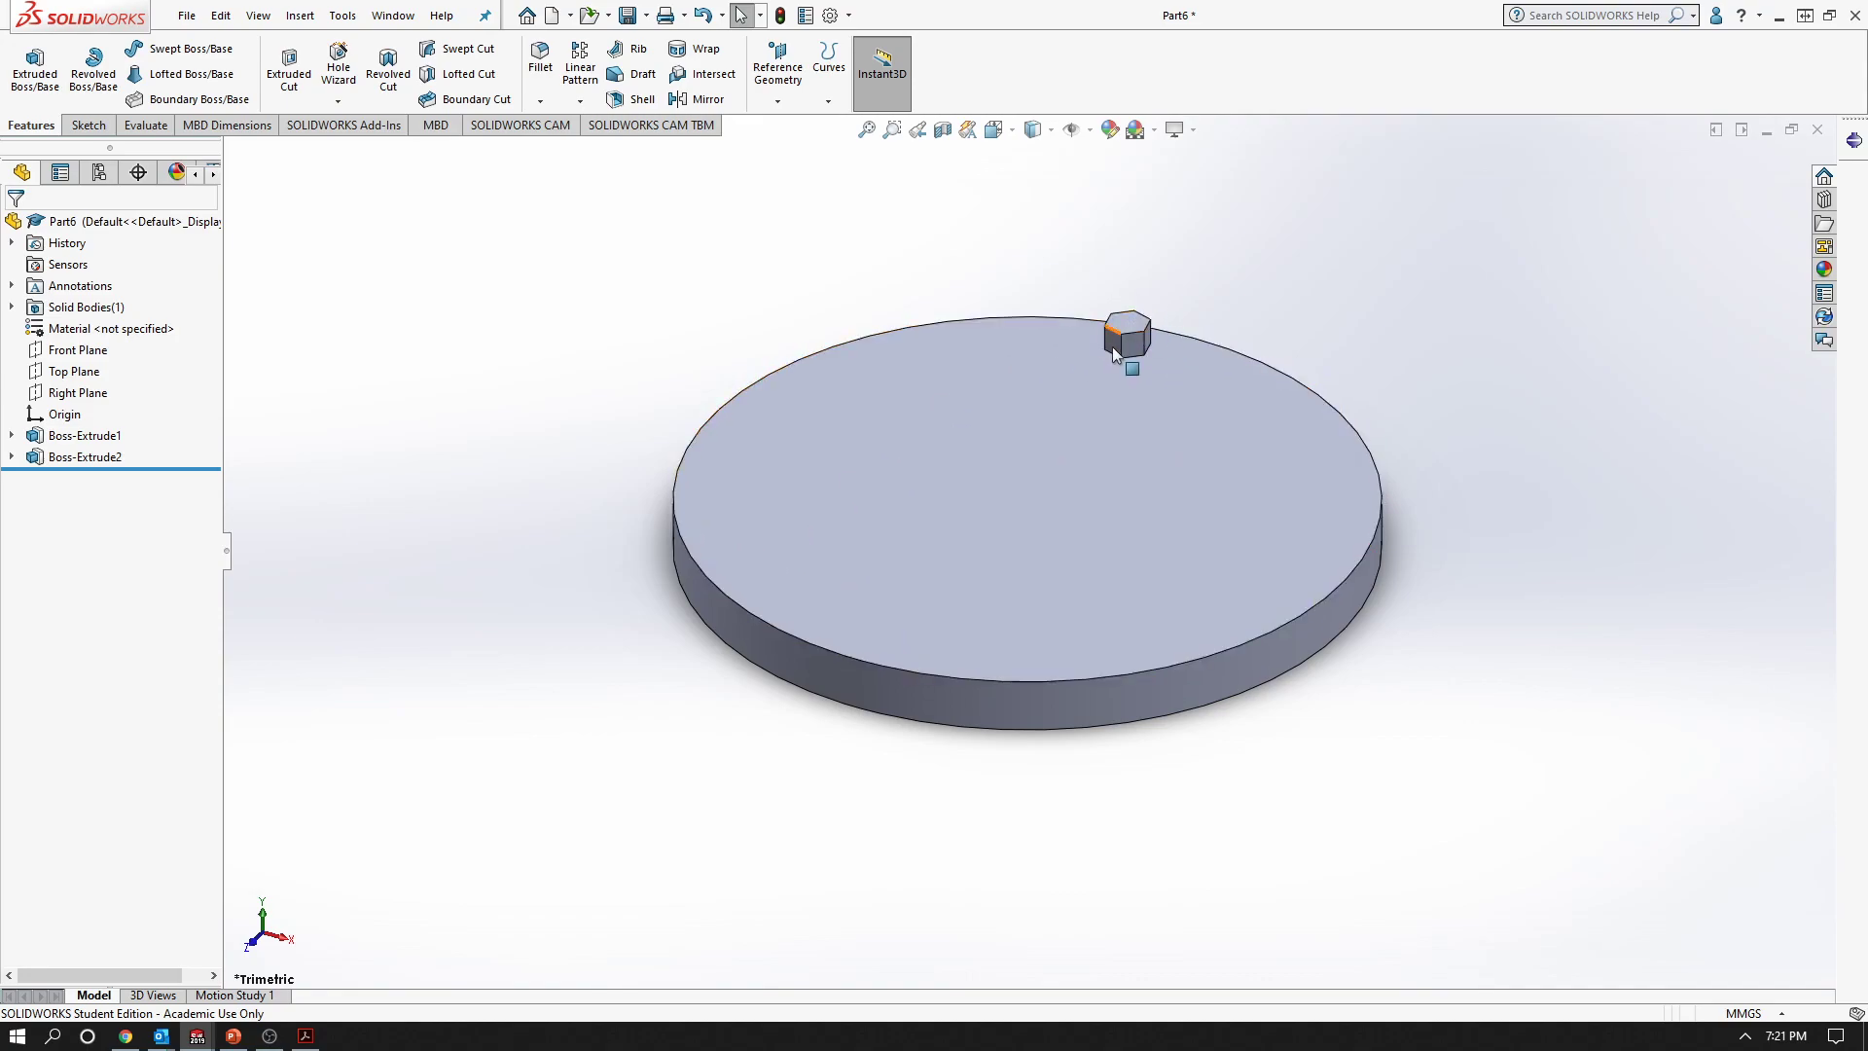
Start a circular pattern of the hexagonal boss about the disc's top edge.
click(580, 102)
click(607, 147)
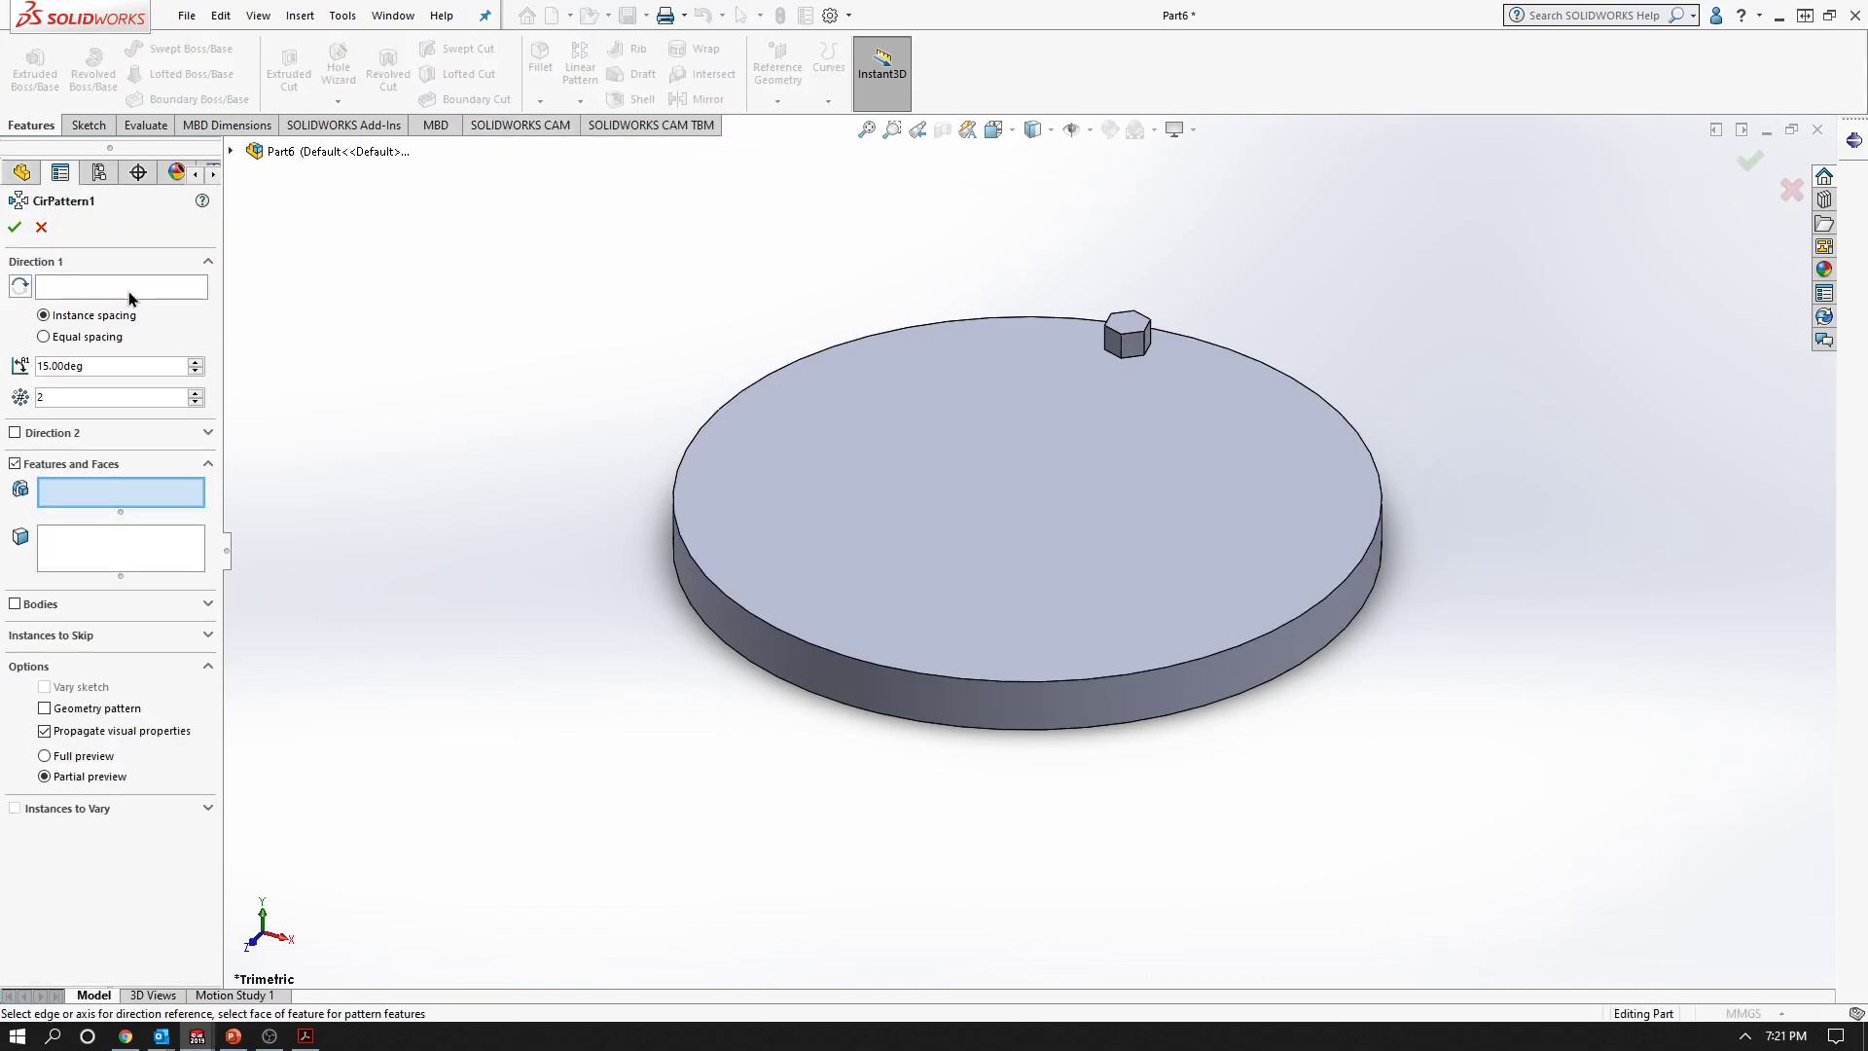
click(128, 290)
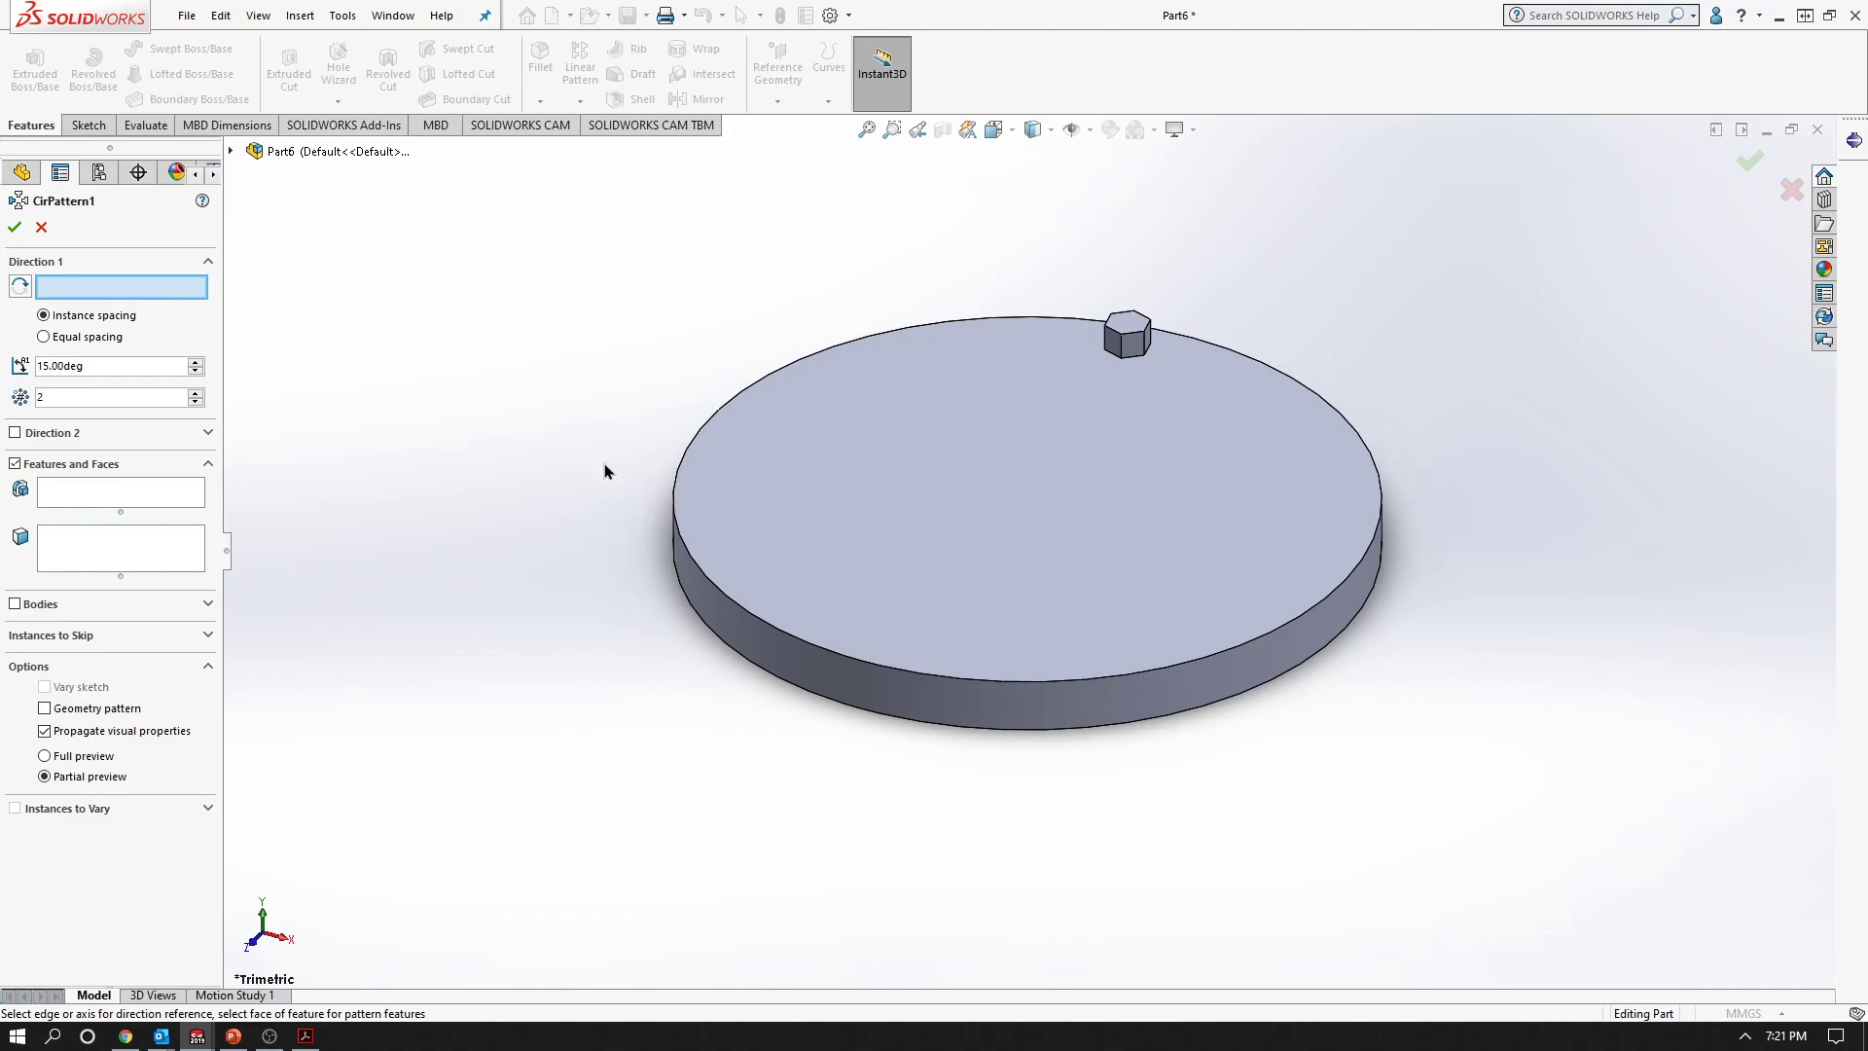
click(679, 534)
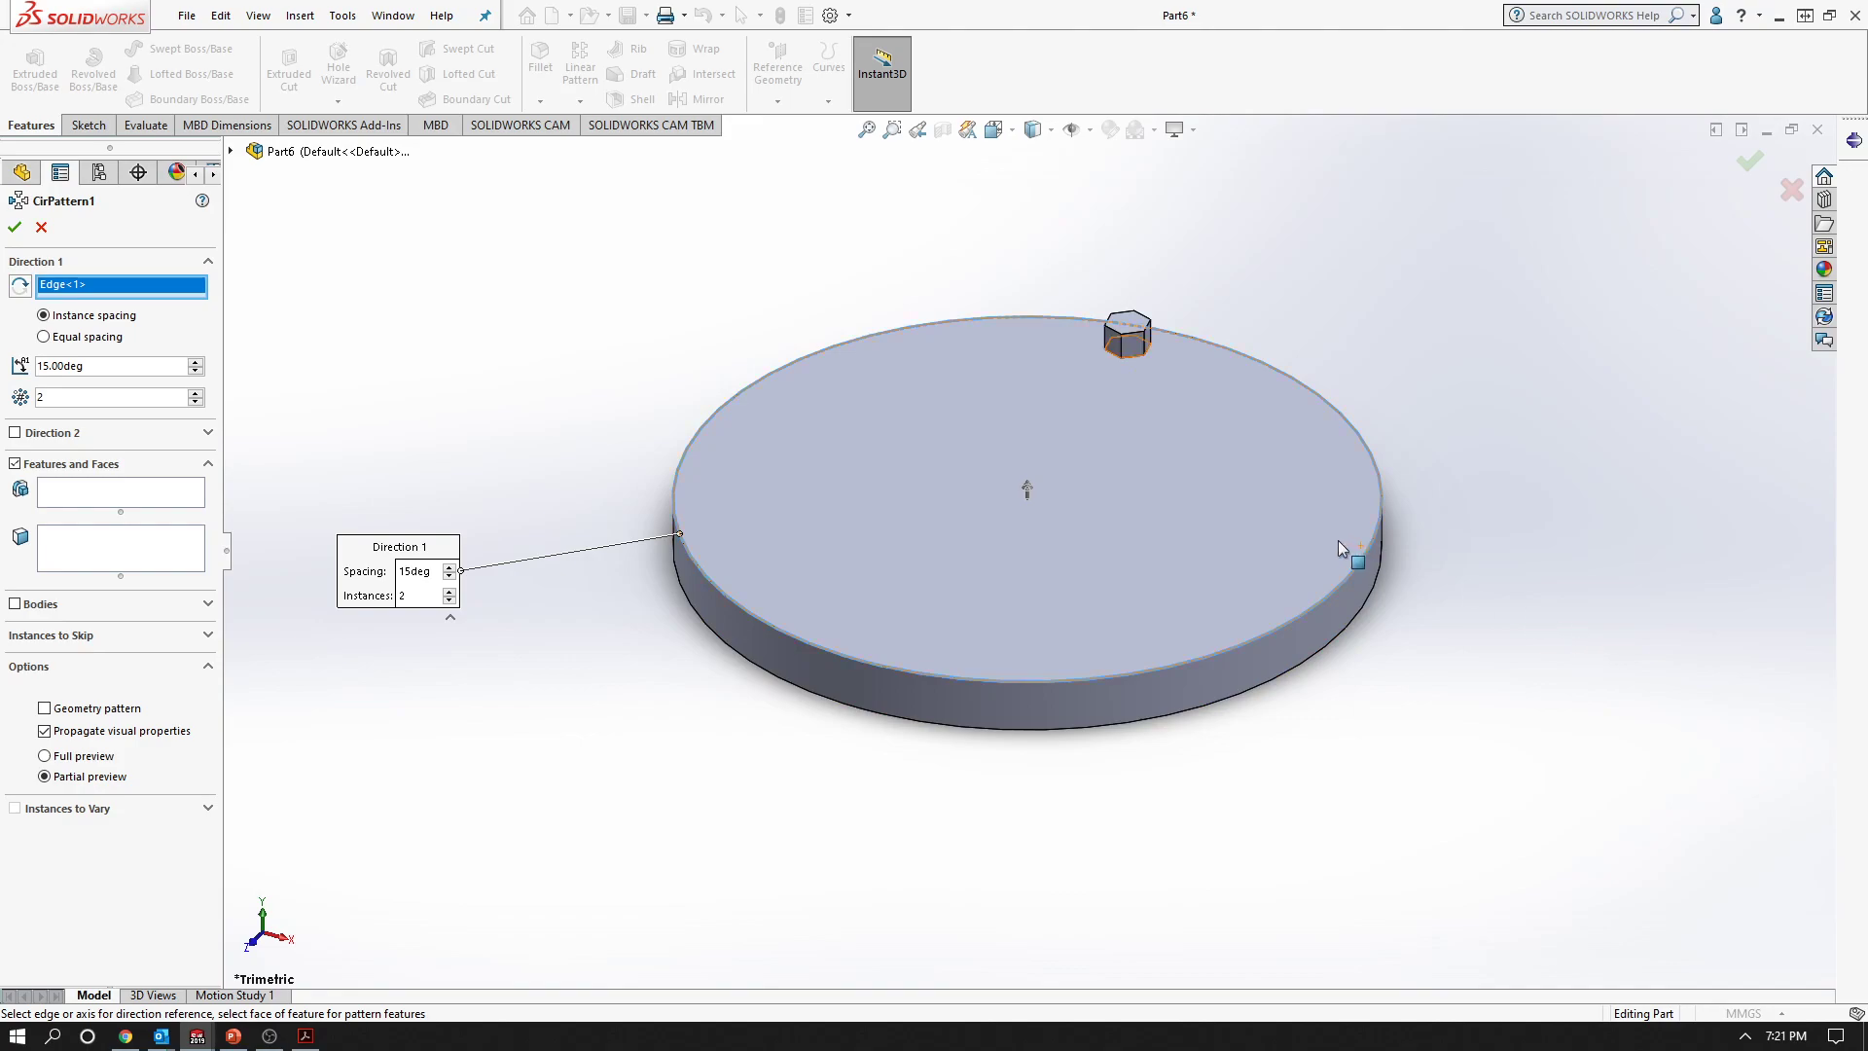
click(151, 496)
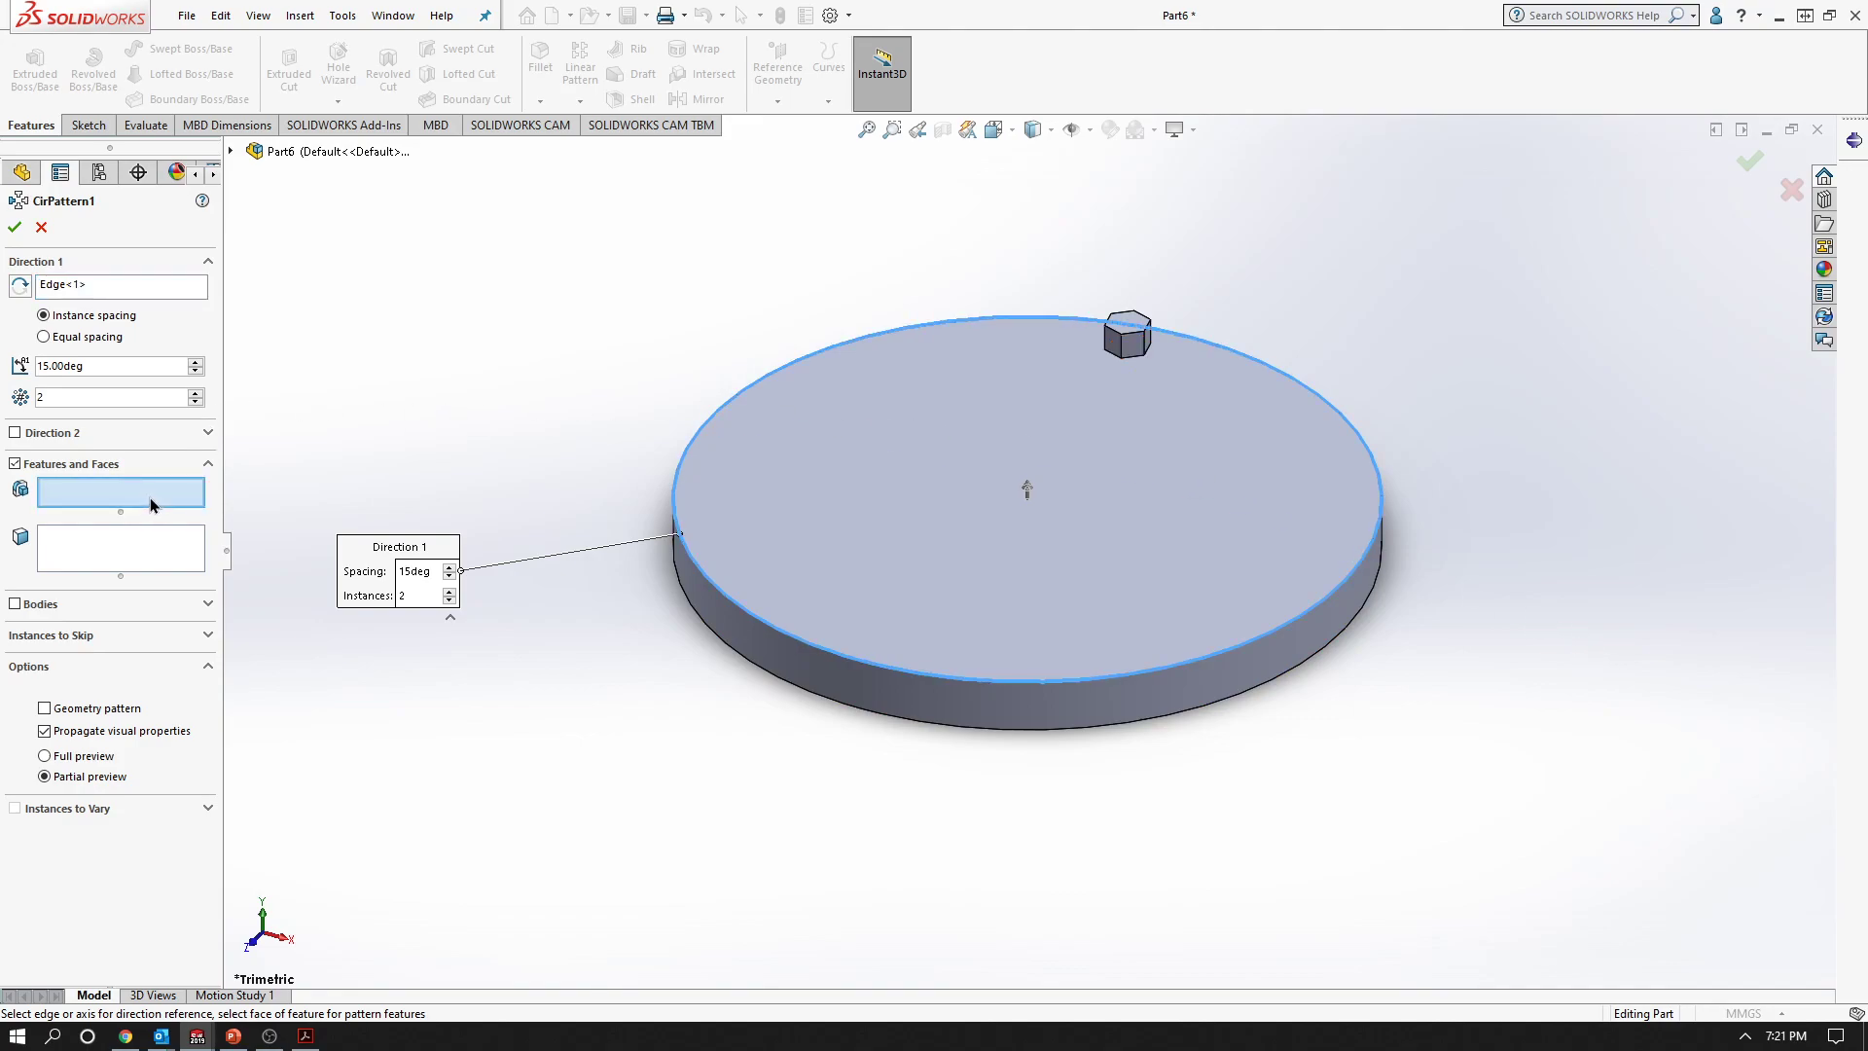
click(1135, 334)
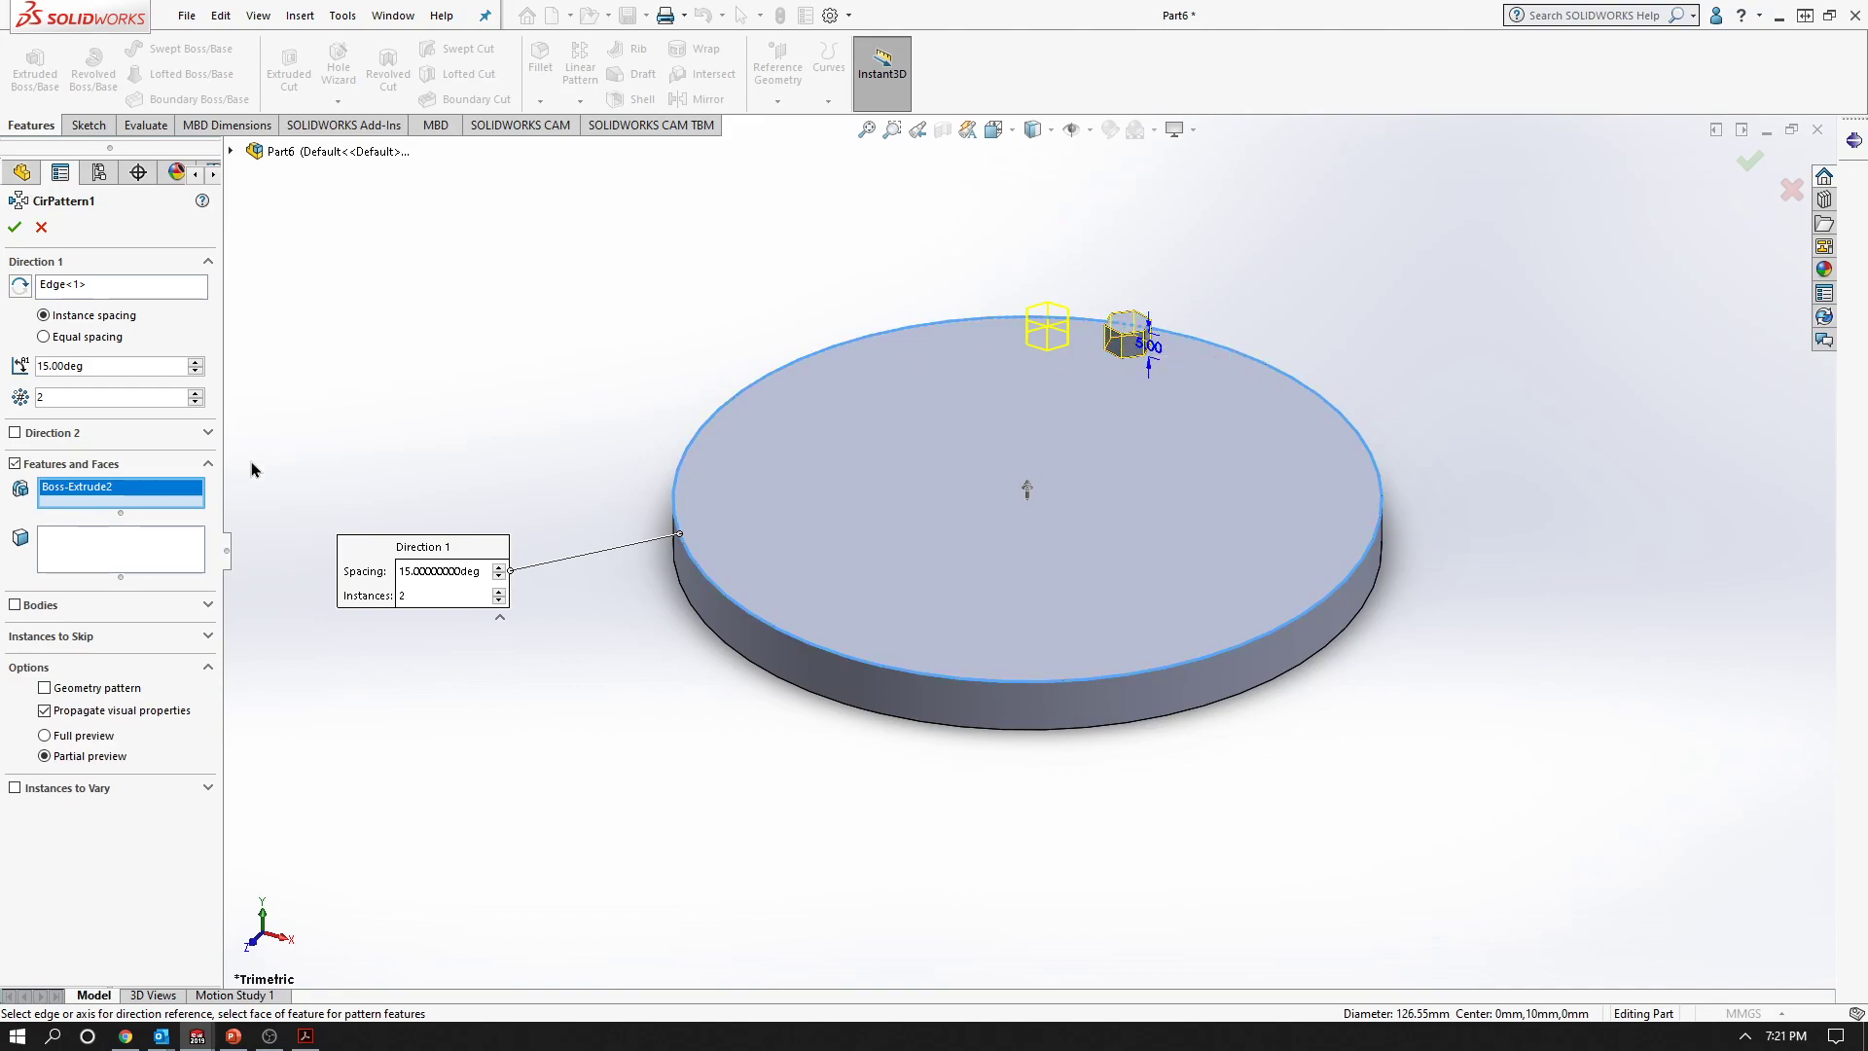
Reverse the circular pattern direction and set 20° spacing with 16 instances.
click(20, 286)
click(20, 287)
click(21, 287)
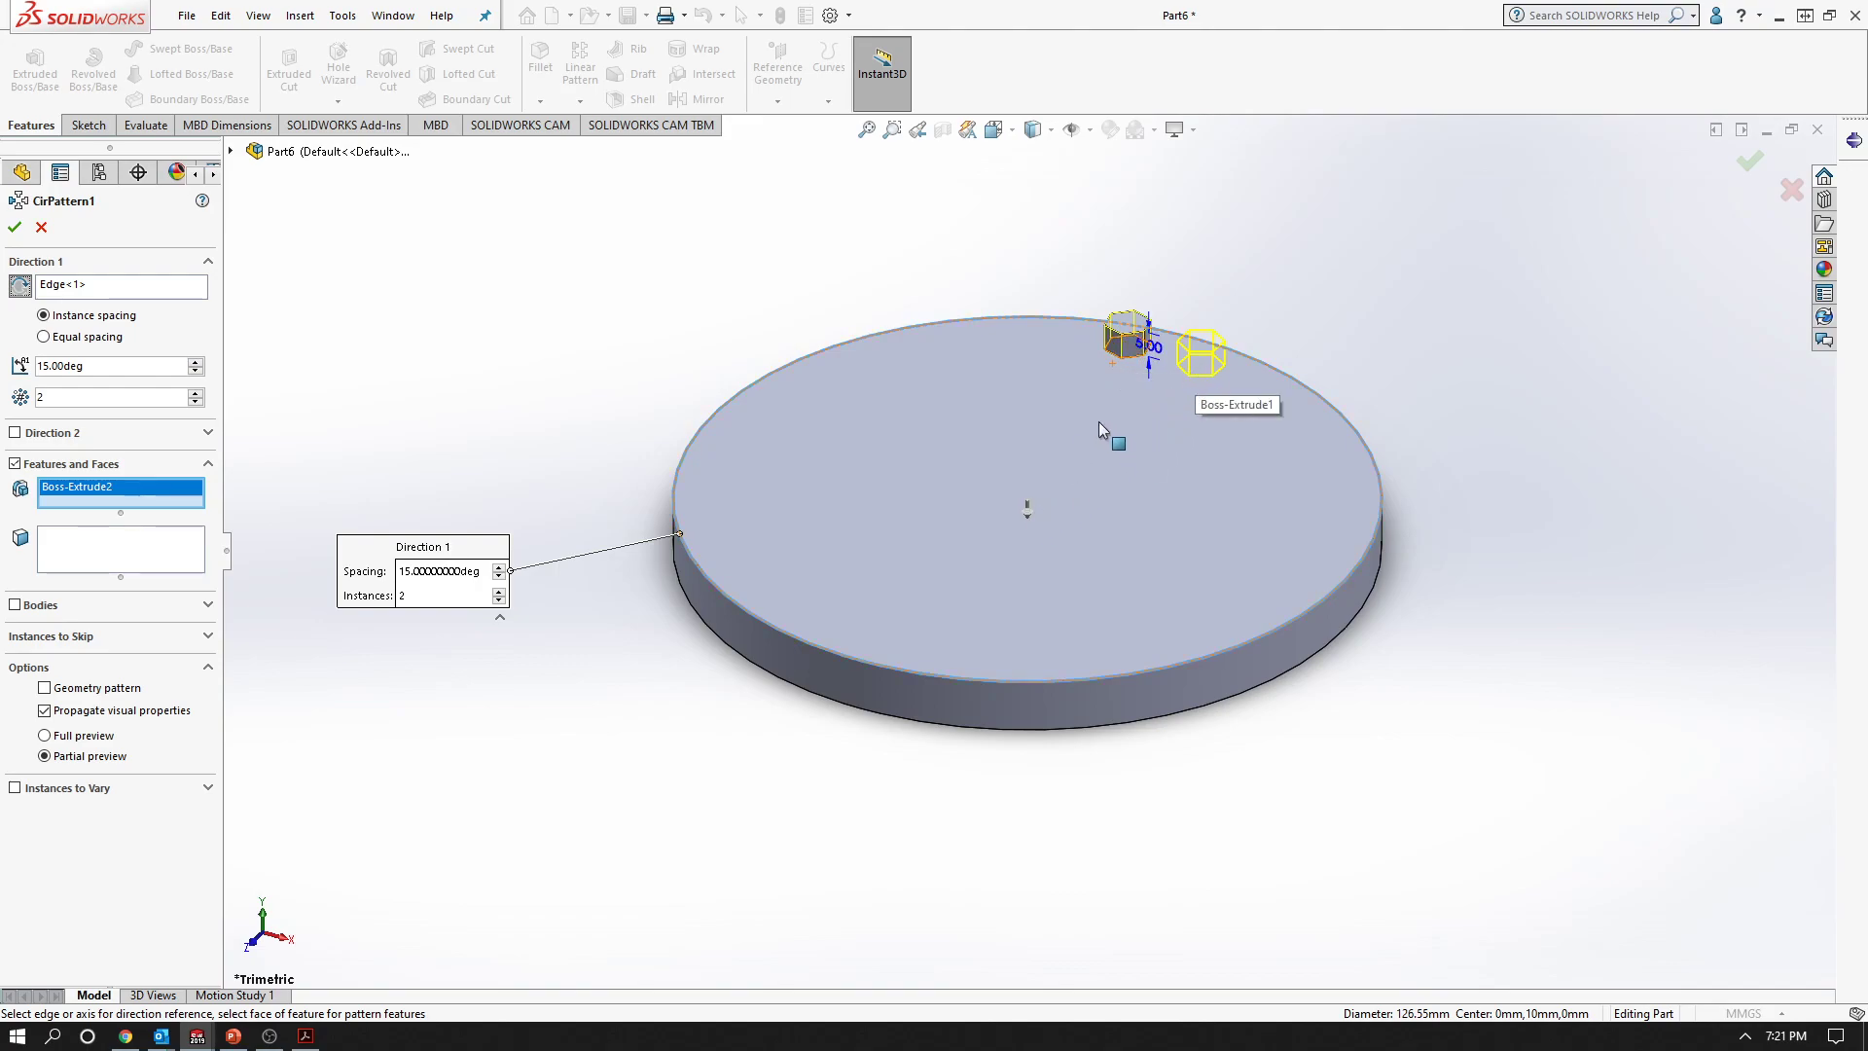
click(196, 363)
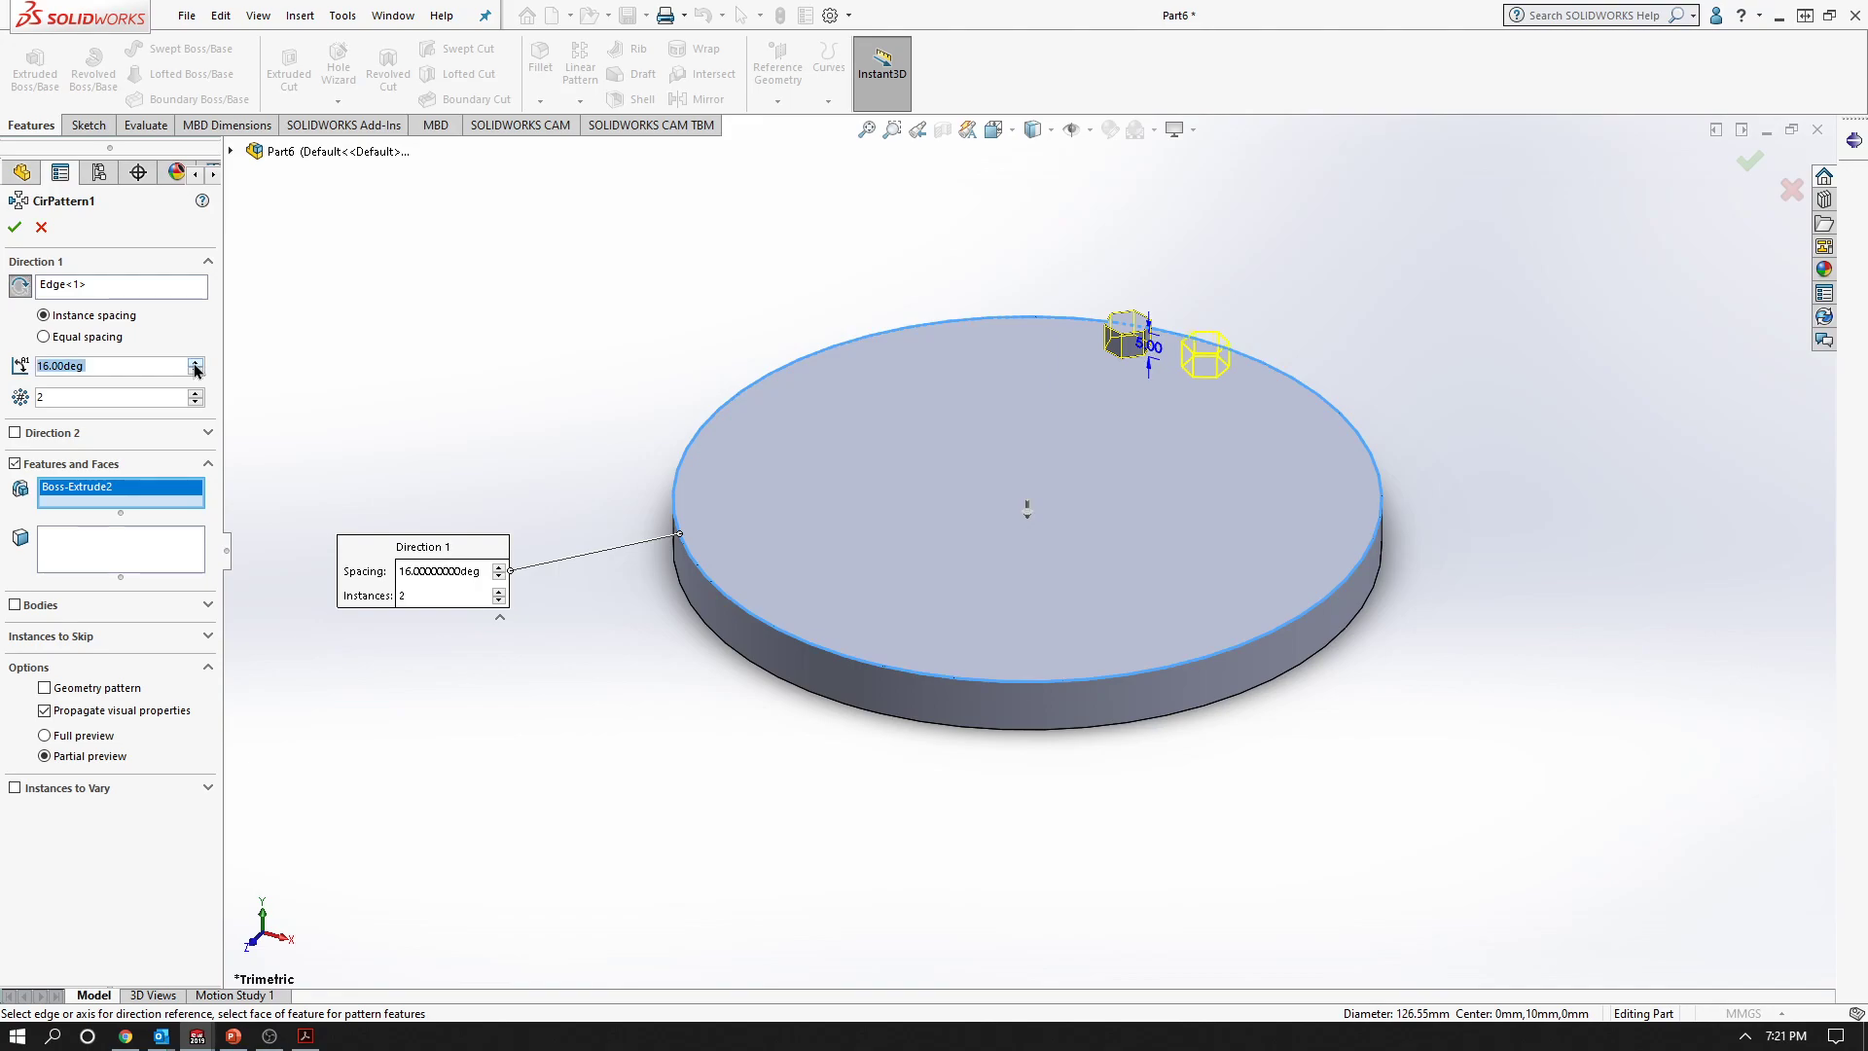
click(196, 364)
click(195, 364)
click(196, 393)
click(197, 393)
click(196, 393)
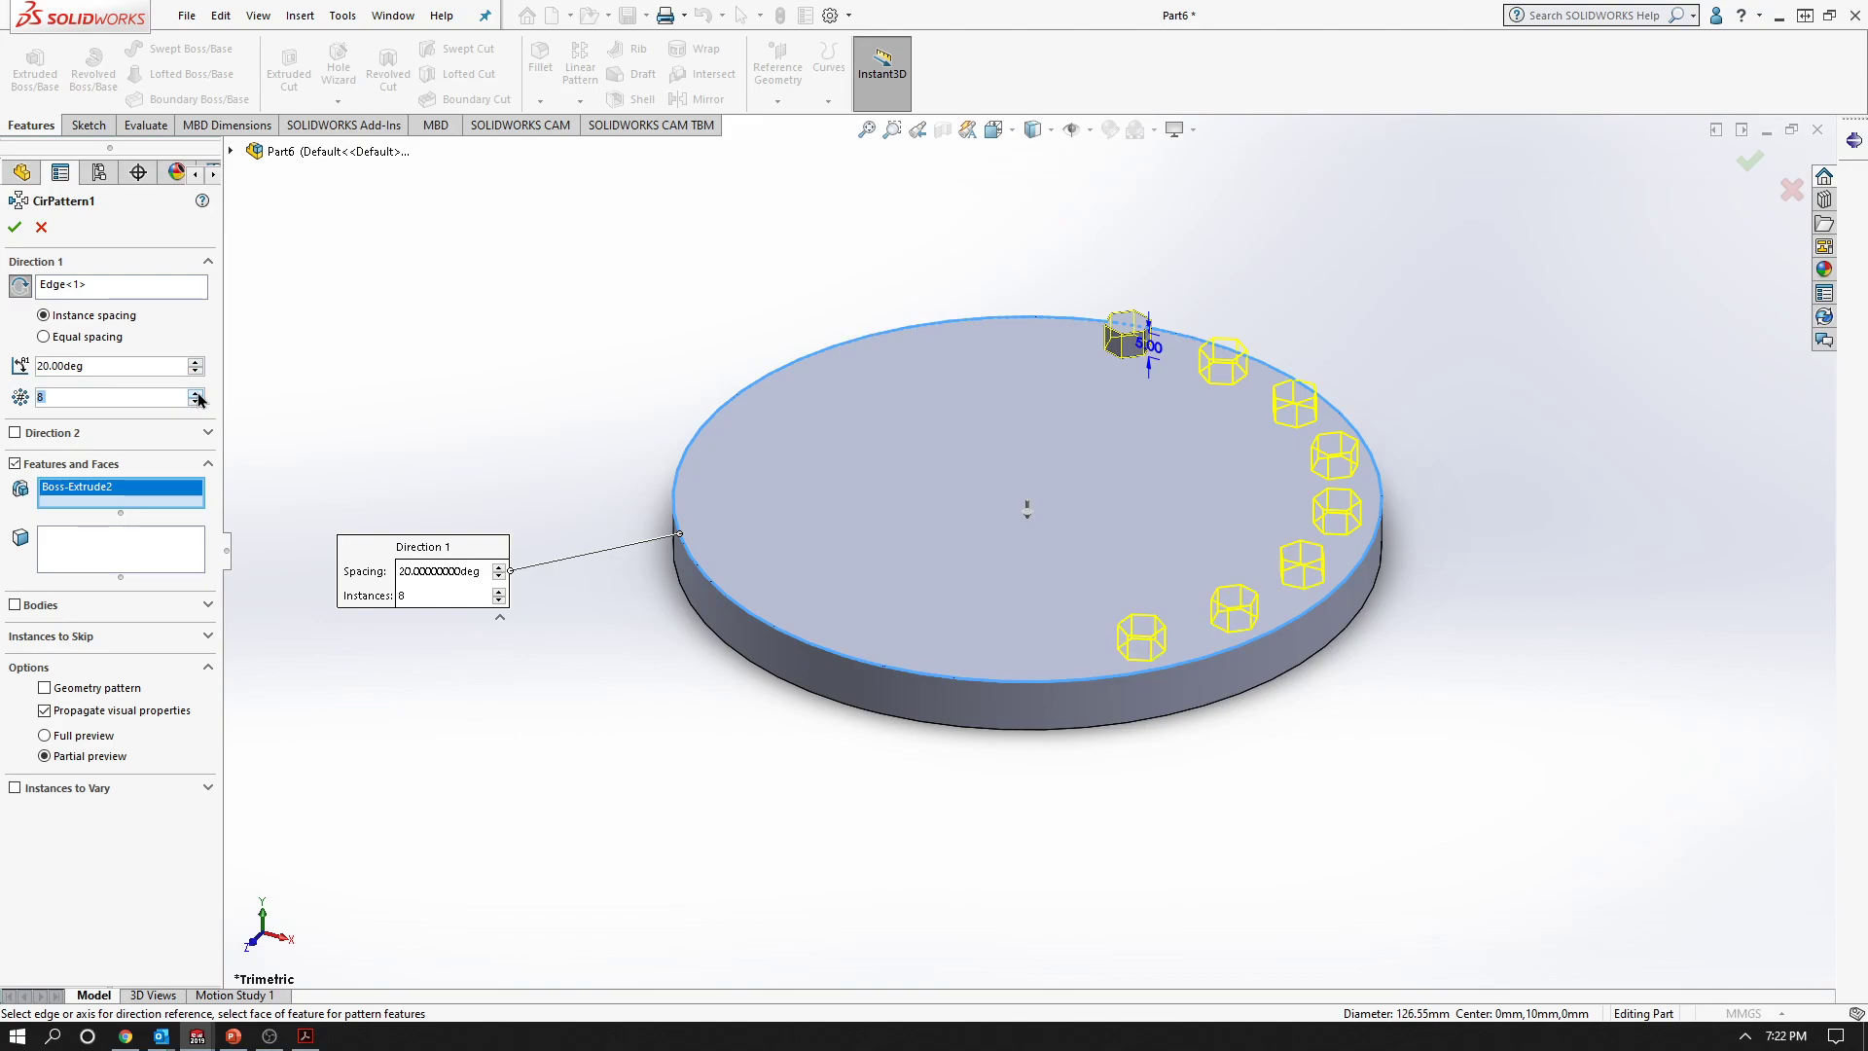
click(197, 393)
click(196, 393)
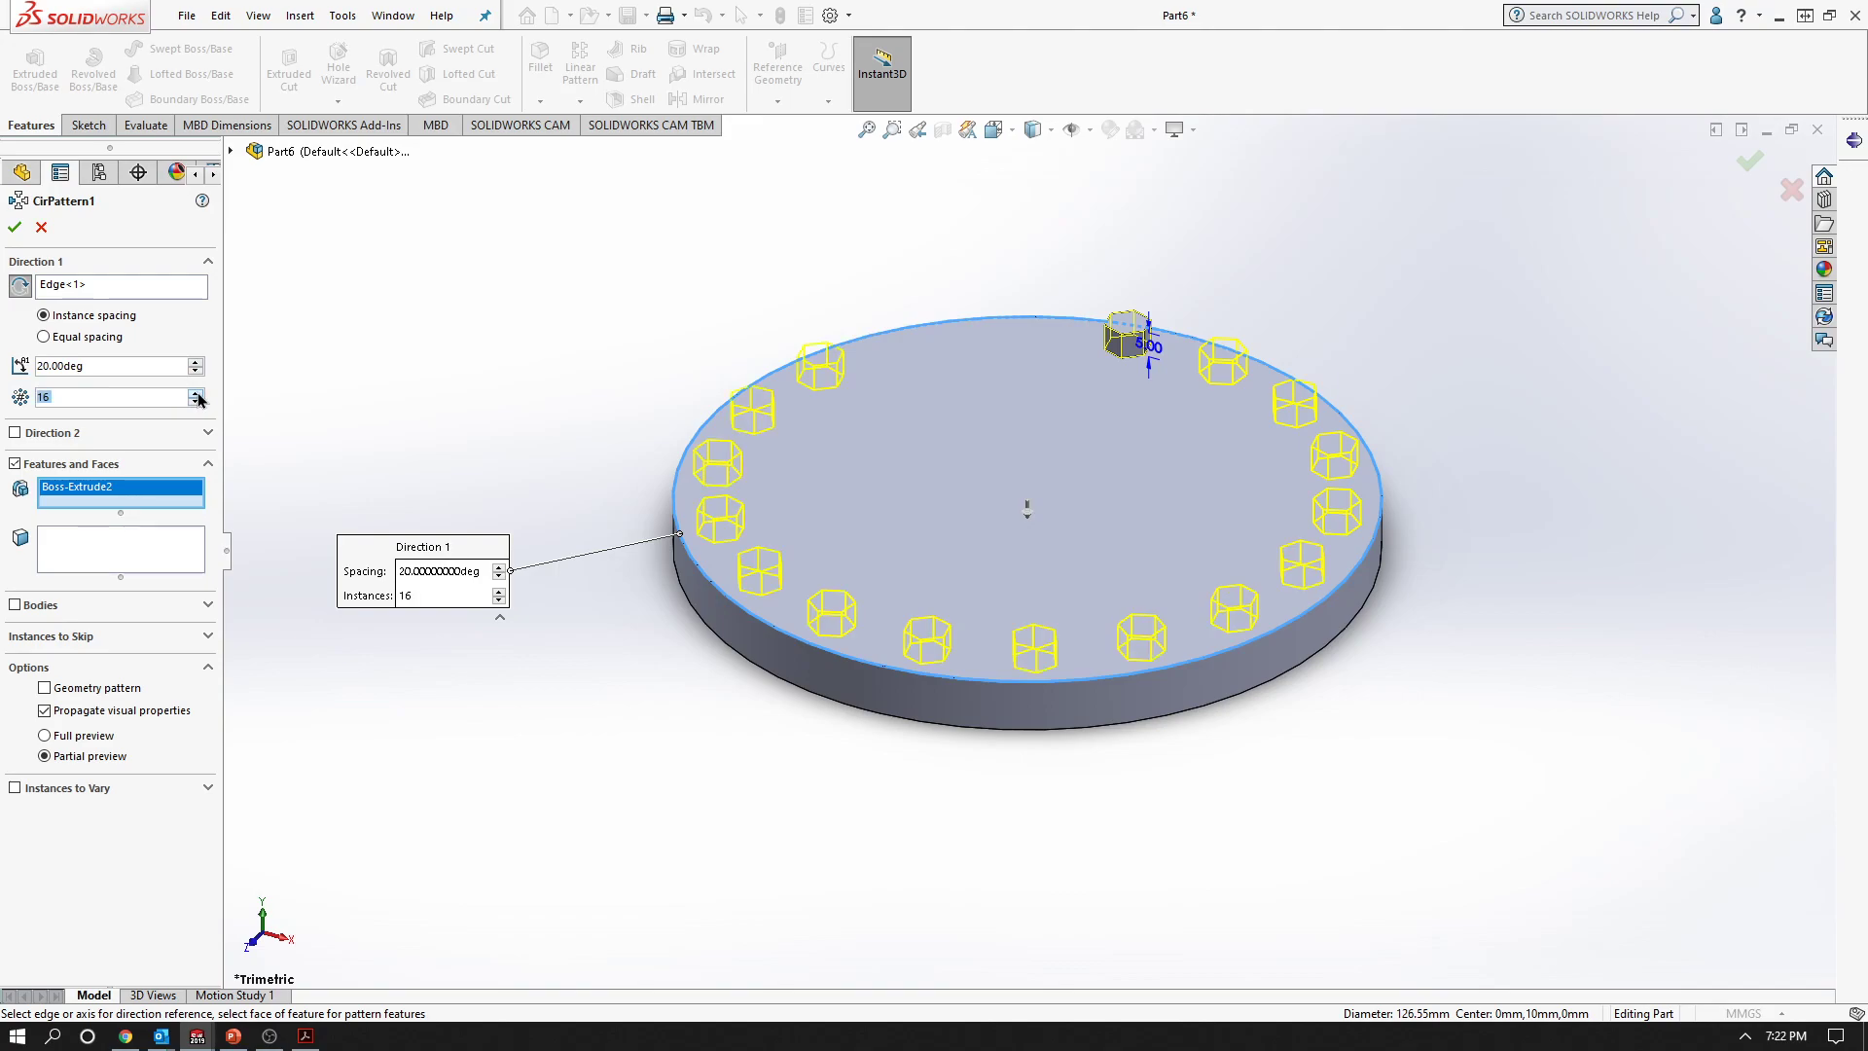
click(196, 393)
click(197, 393)
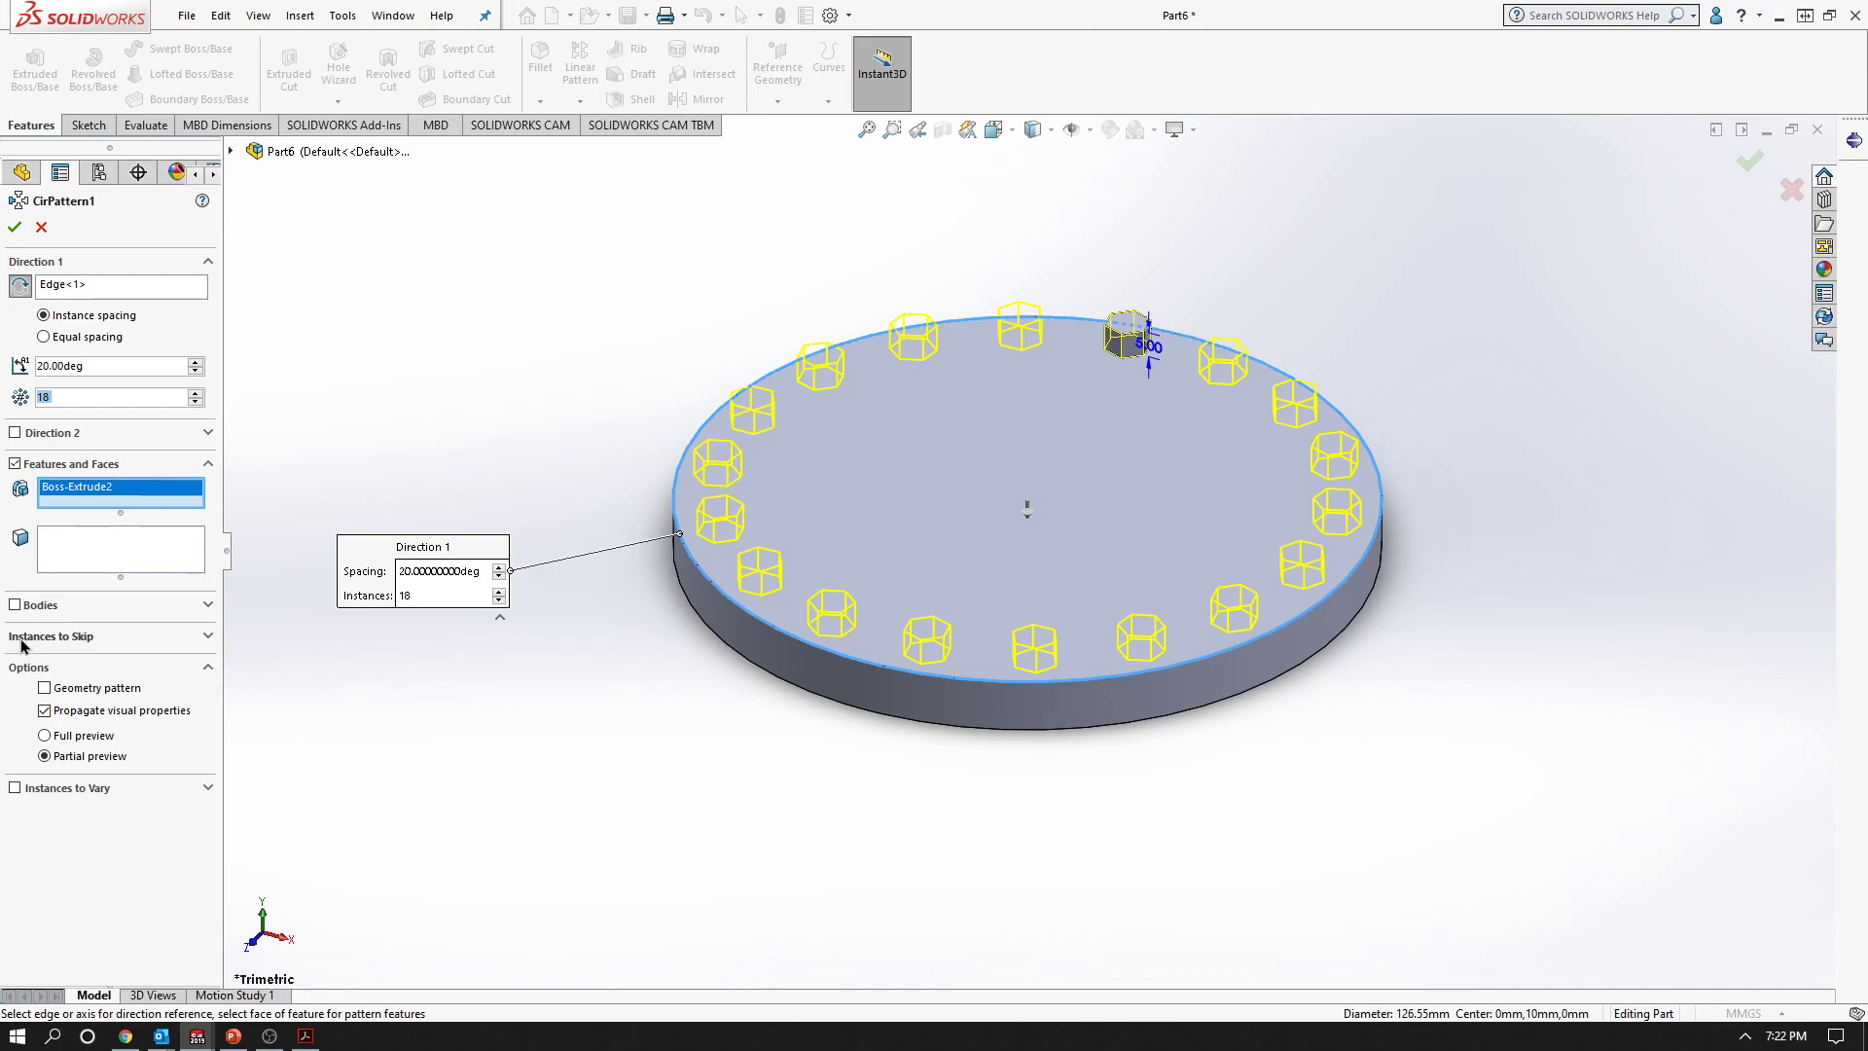
Skip instances 3, 11 and 16, confirm CirPattern1, and clear the selection.
click(209, 637)
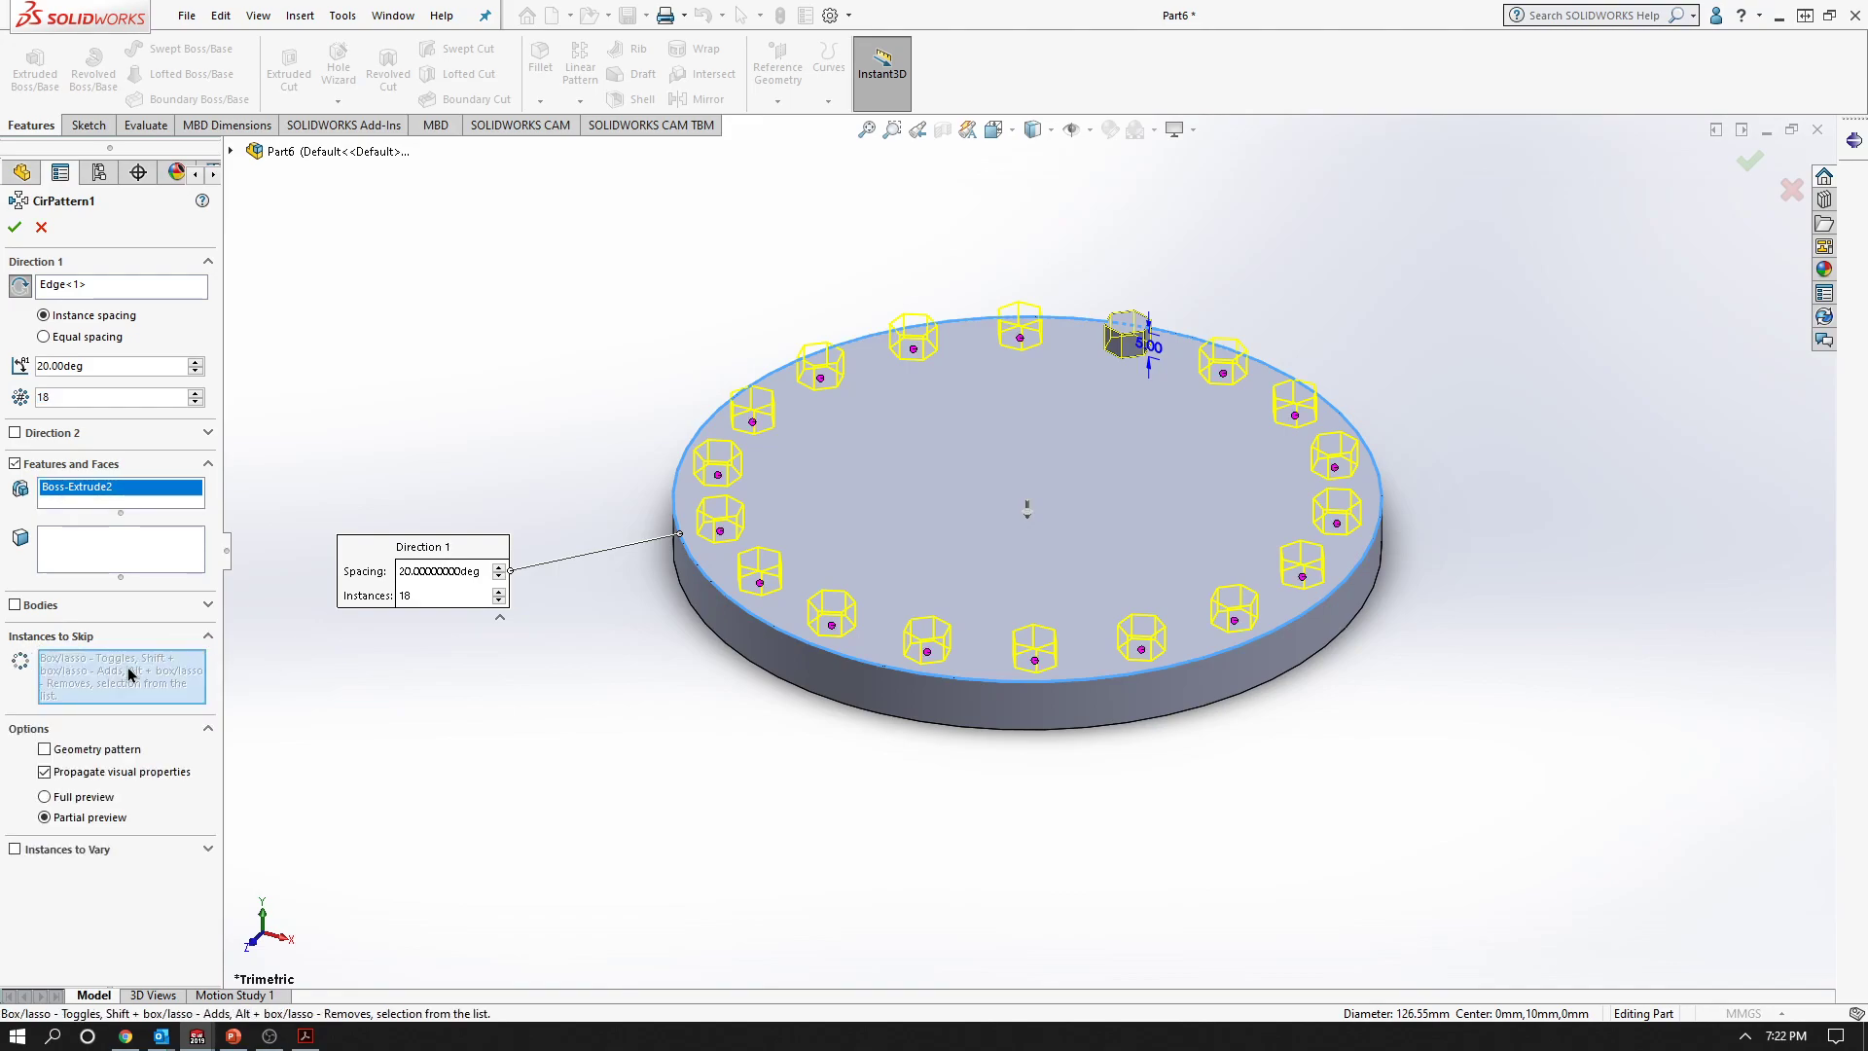
click(832, 626)
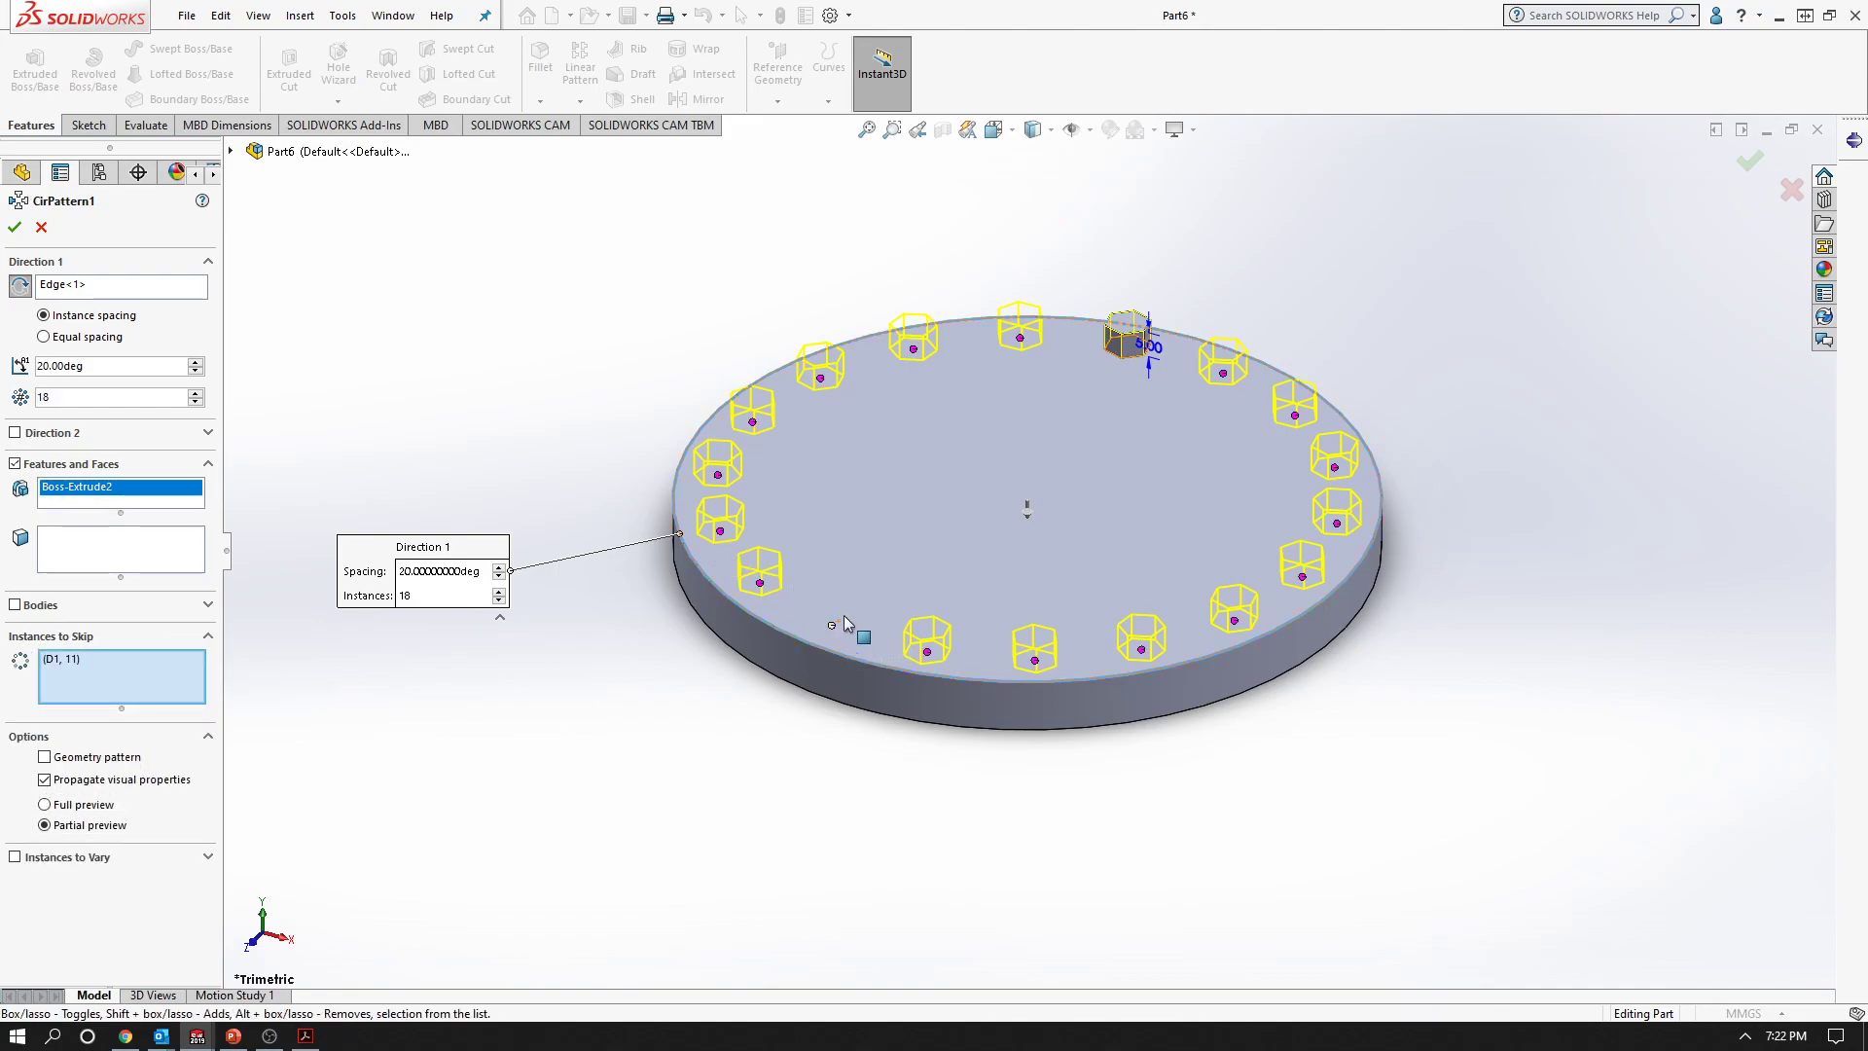
click(1294, 415)
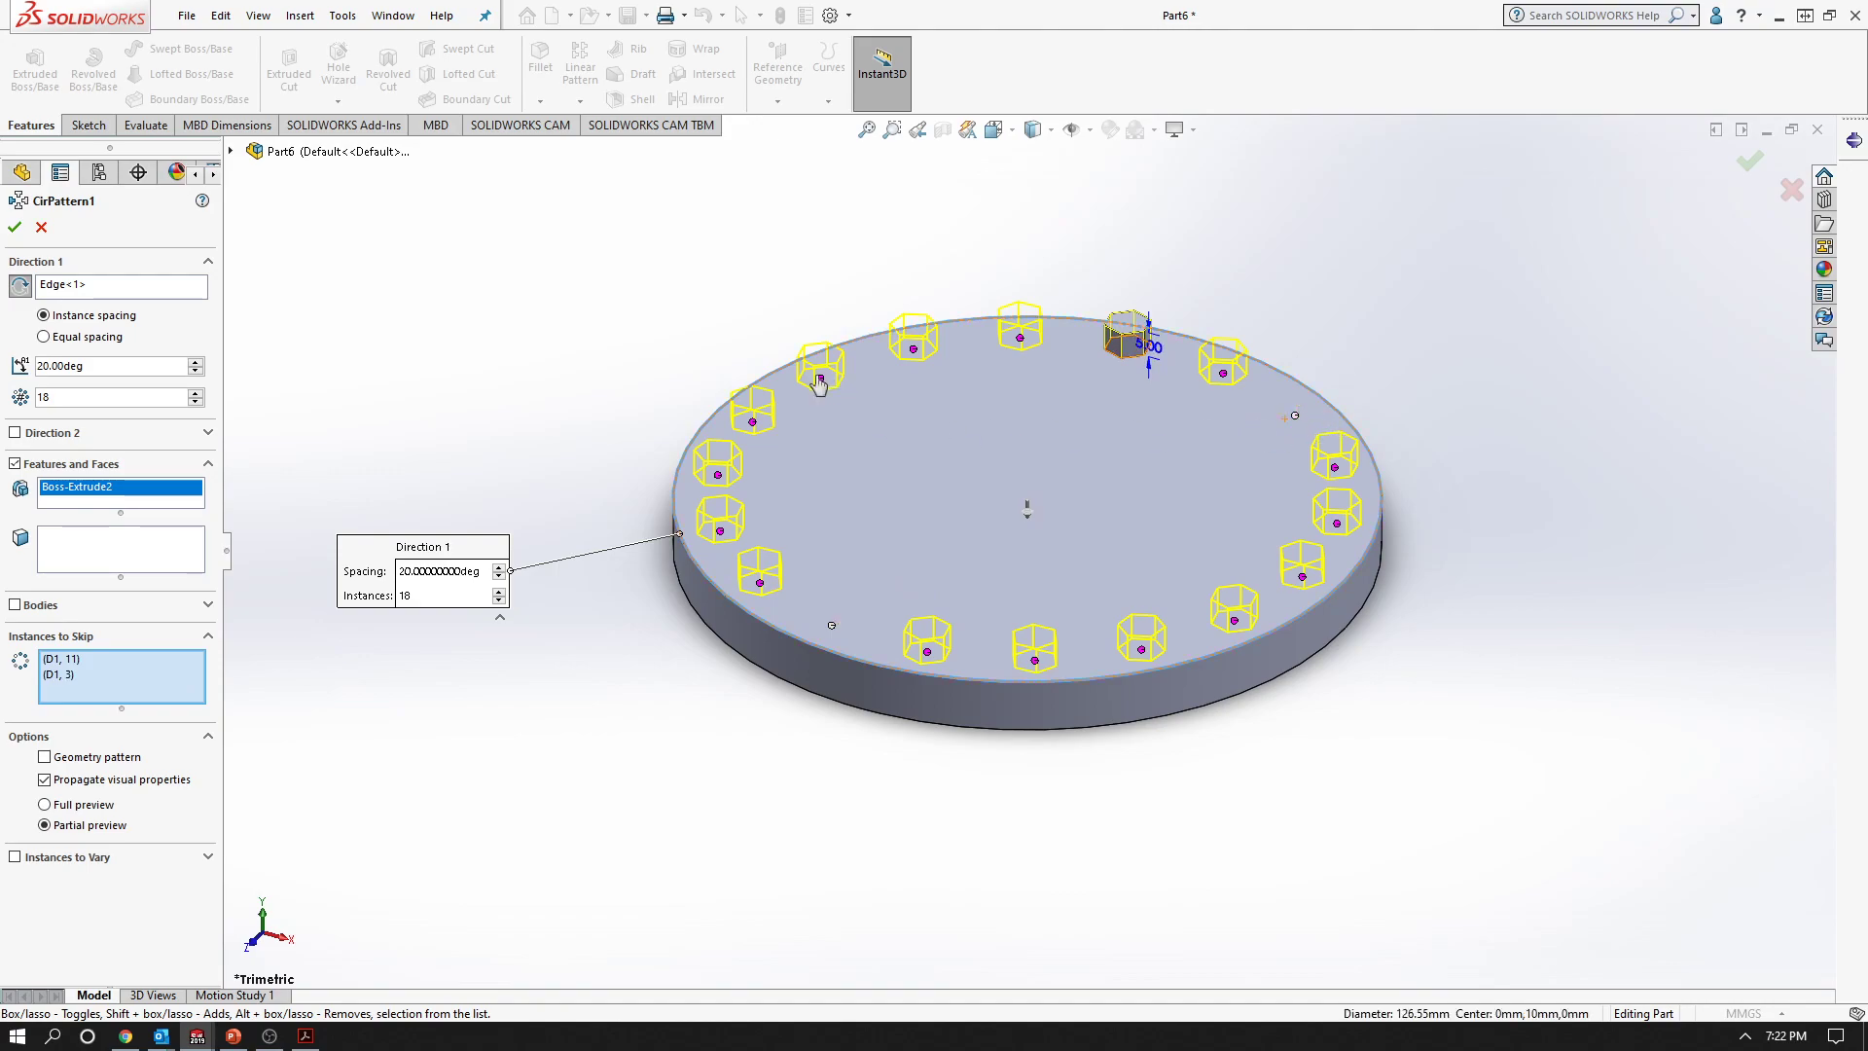
click(832, 379)
click(15, 227)
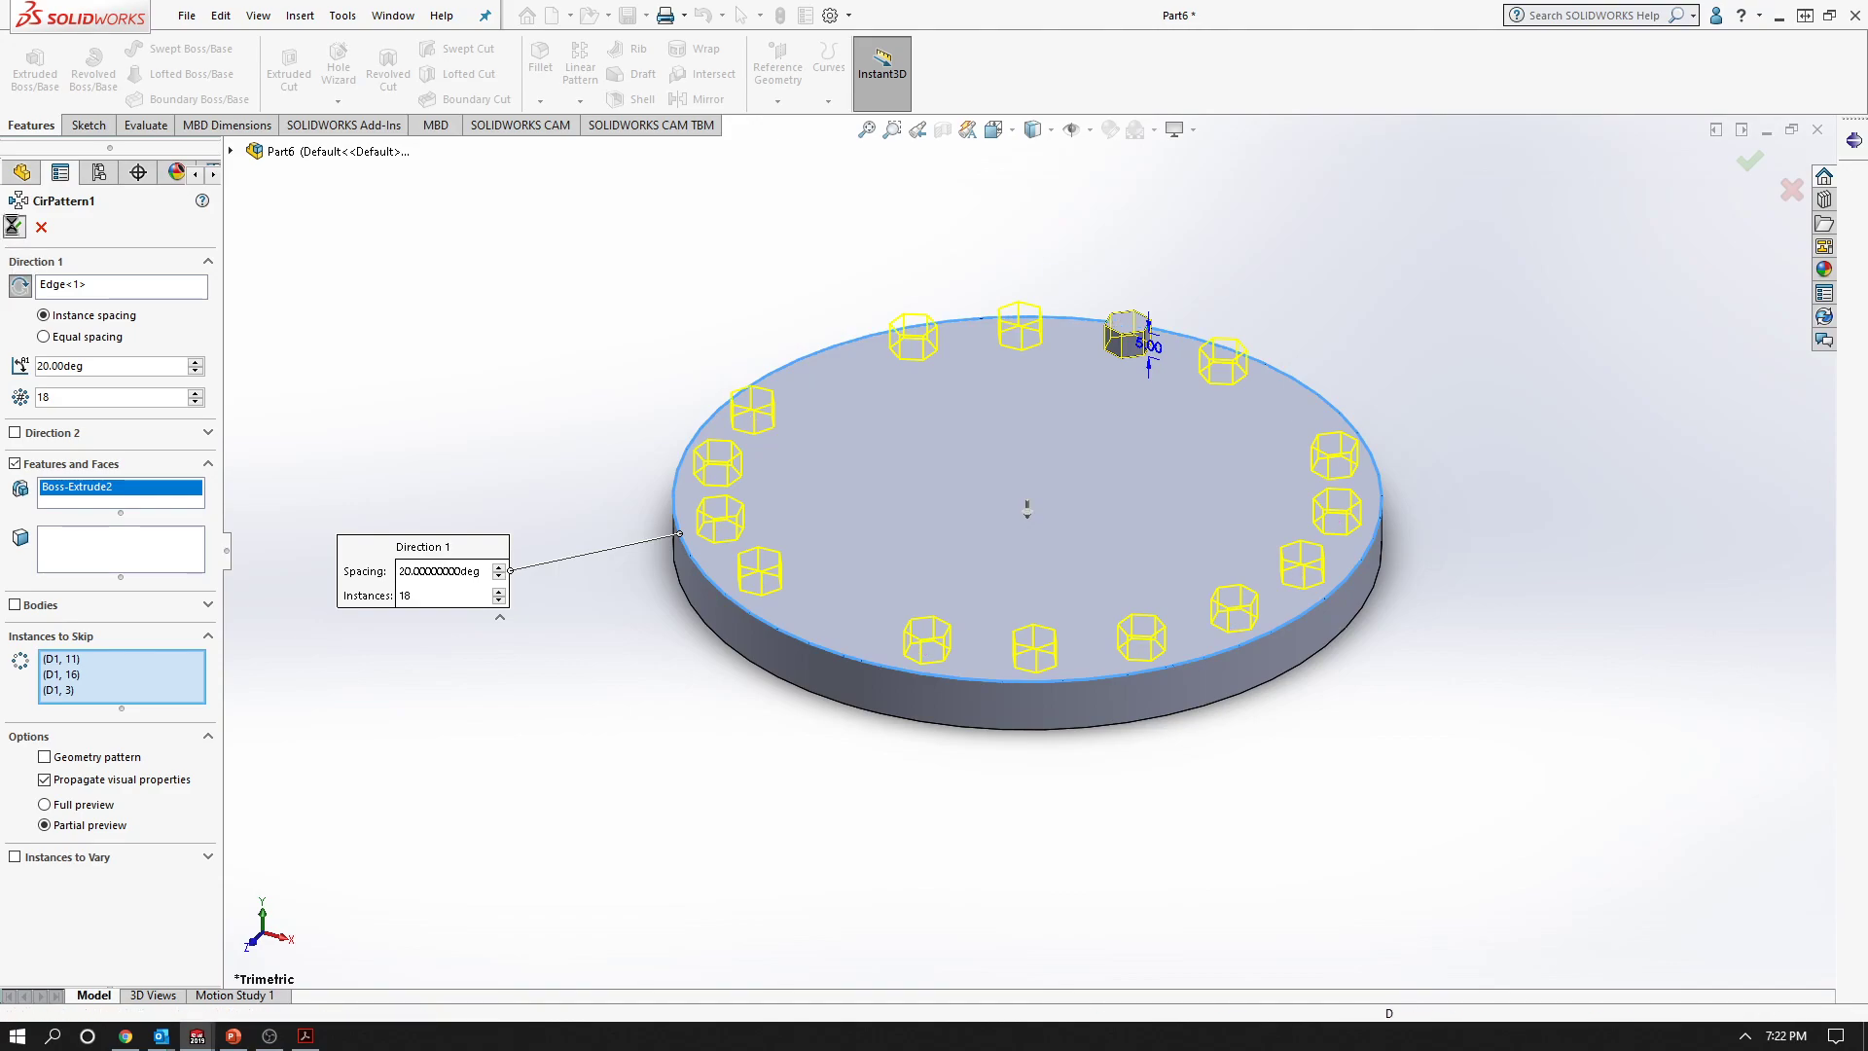
click(529, 328)
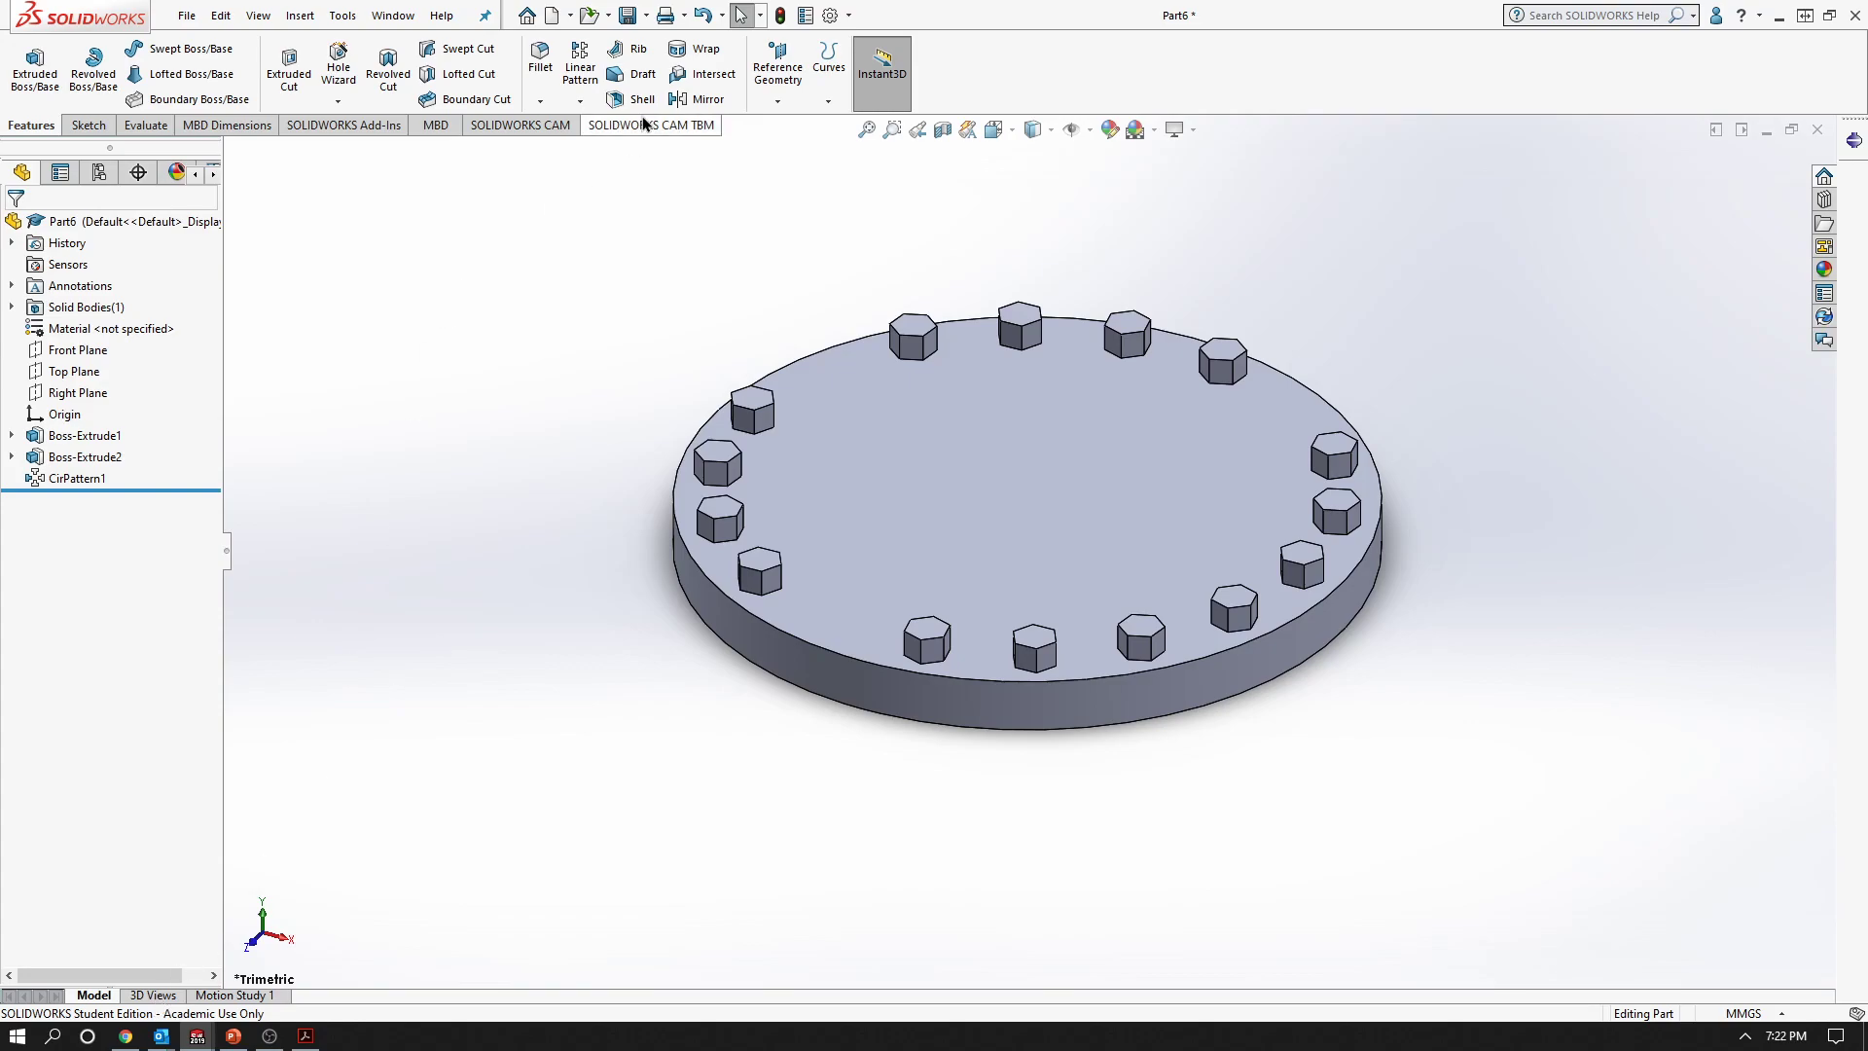
Return to Part5 and delete its LPattern2 linear pattern, keeping the single hexagon boss.
click(1764, 131)
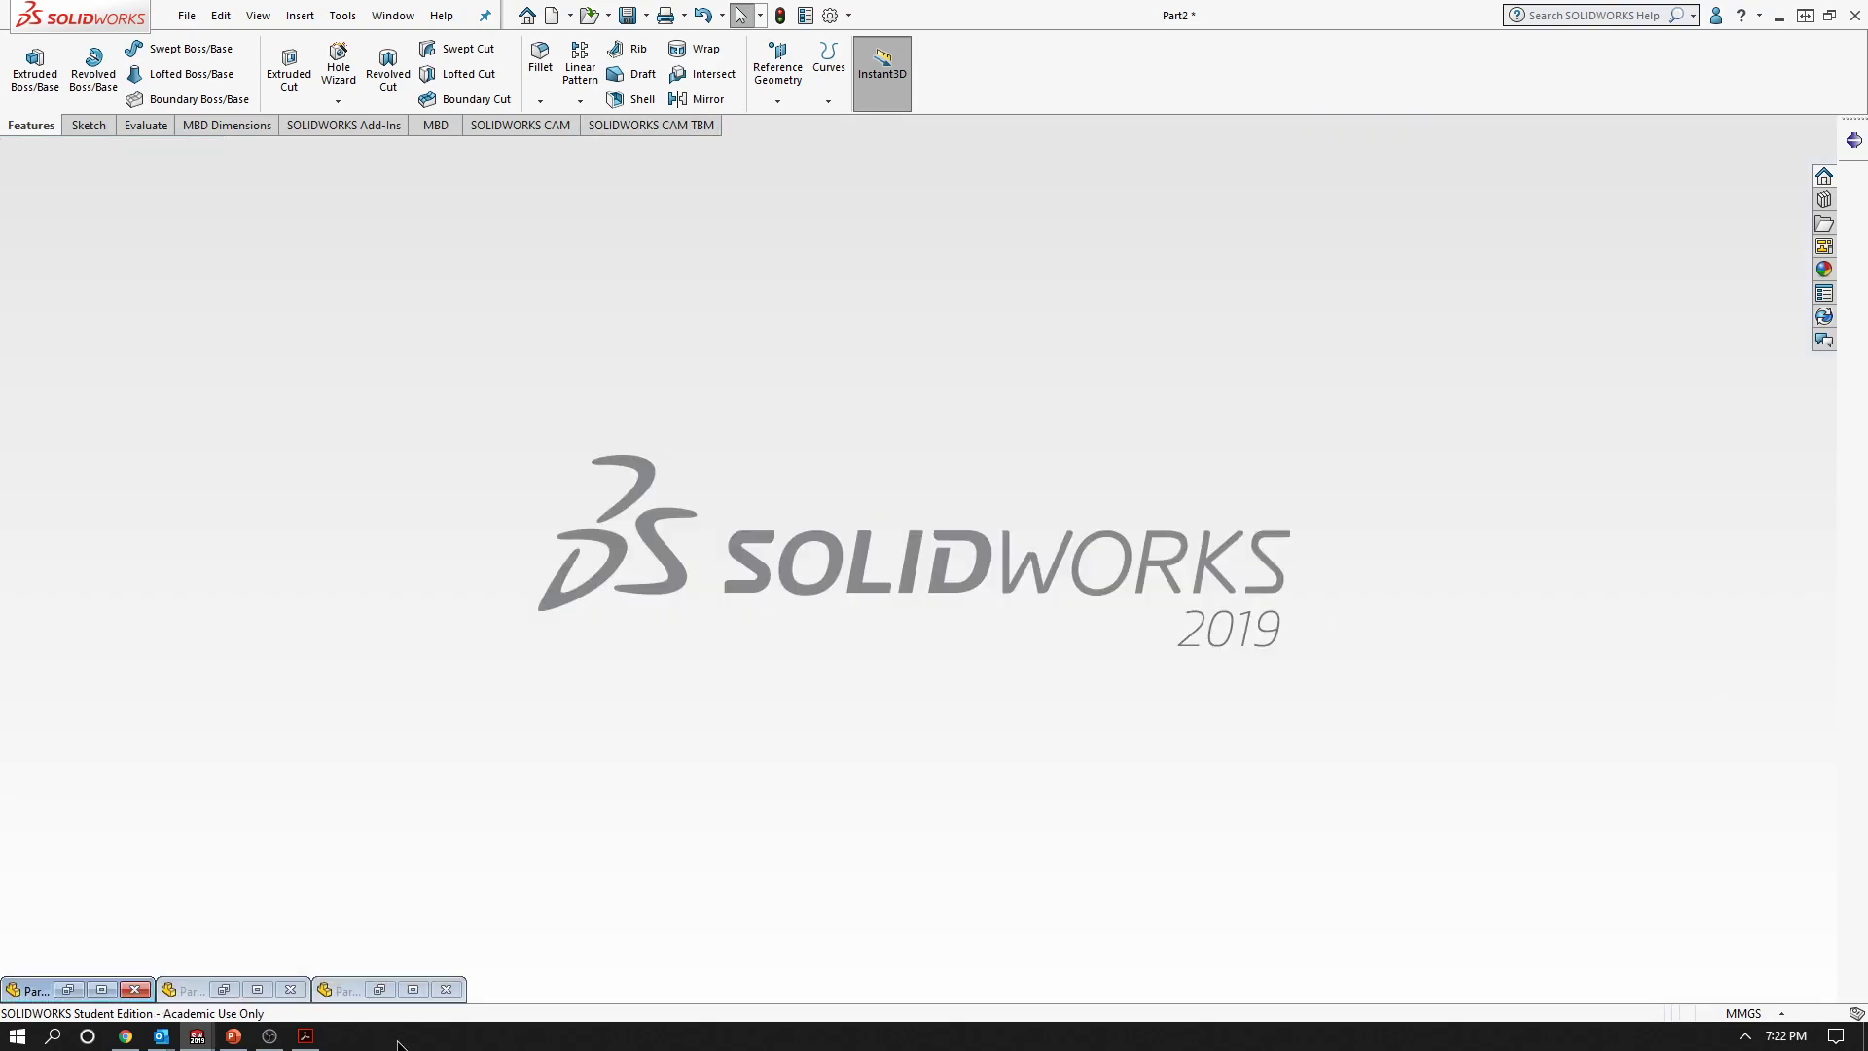
click(249, 989)
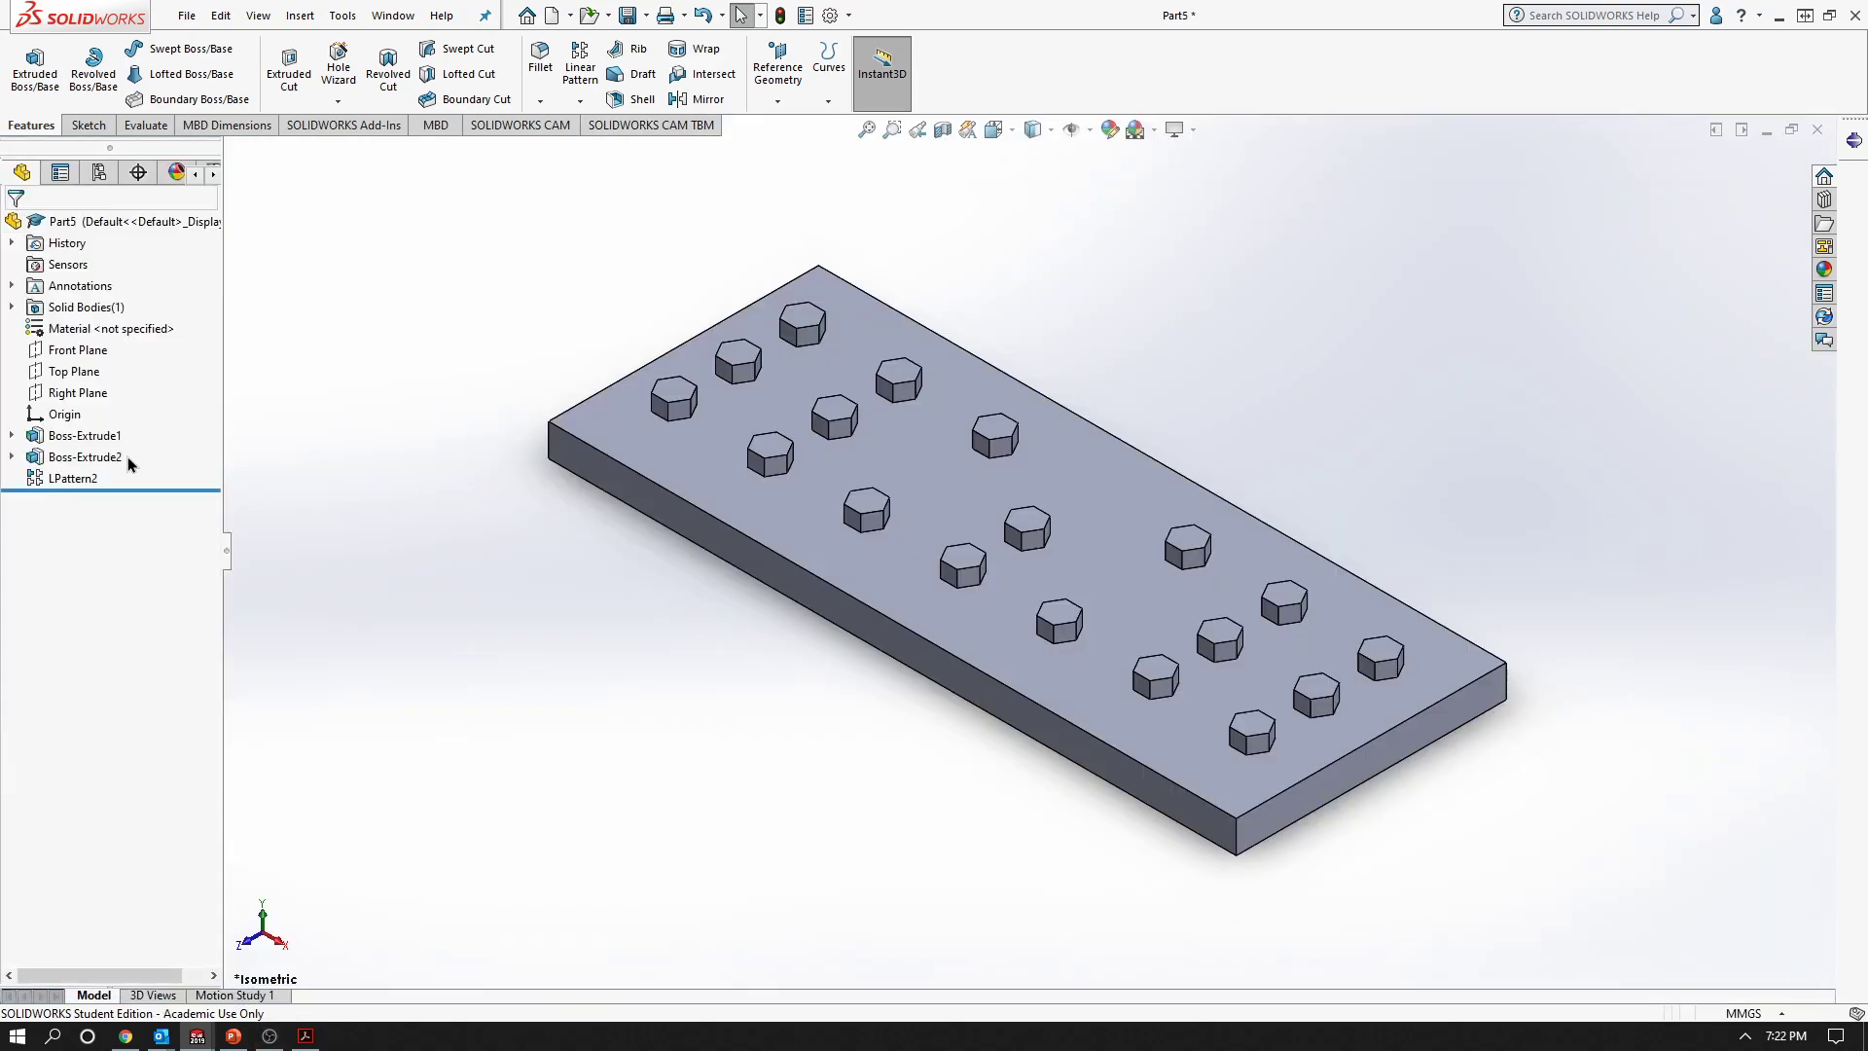
right_click(86, 478)
click(144, 581)
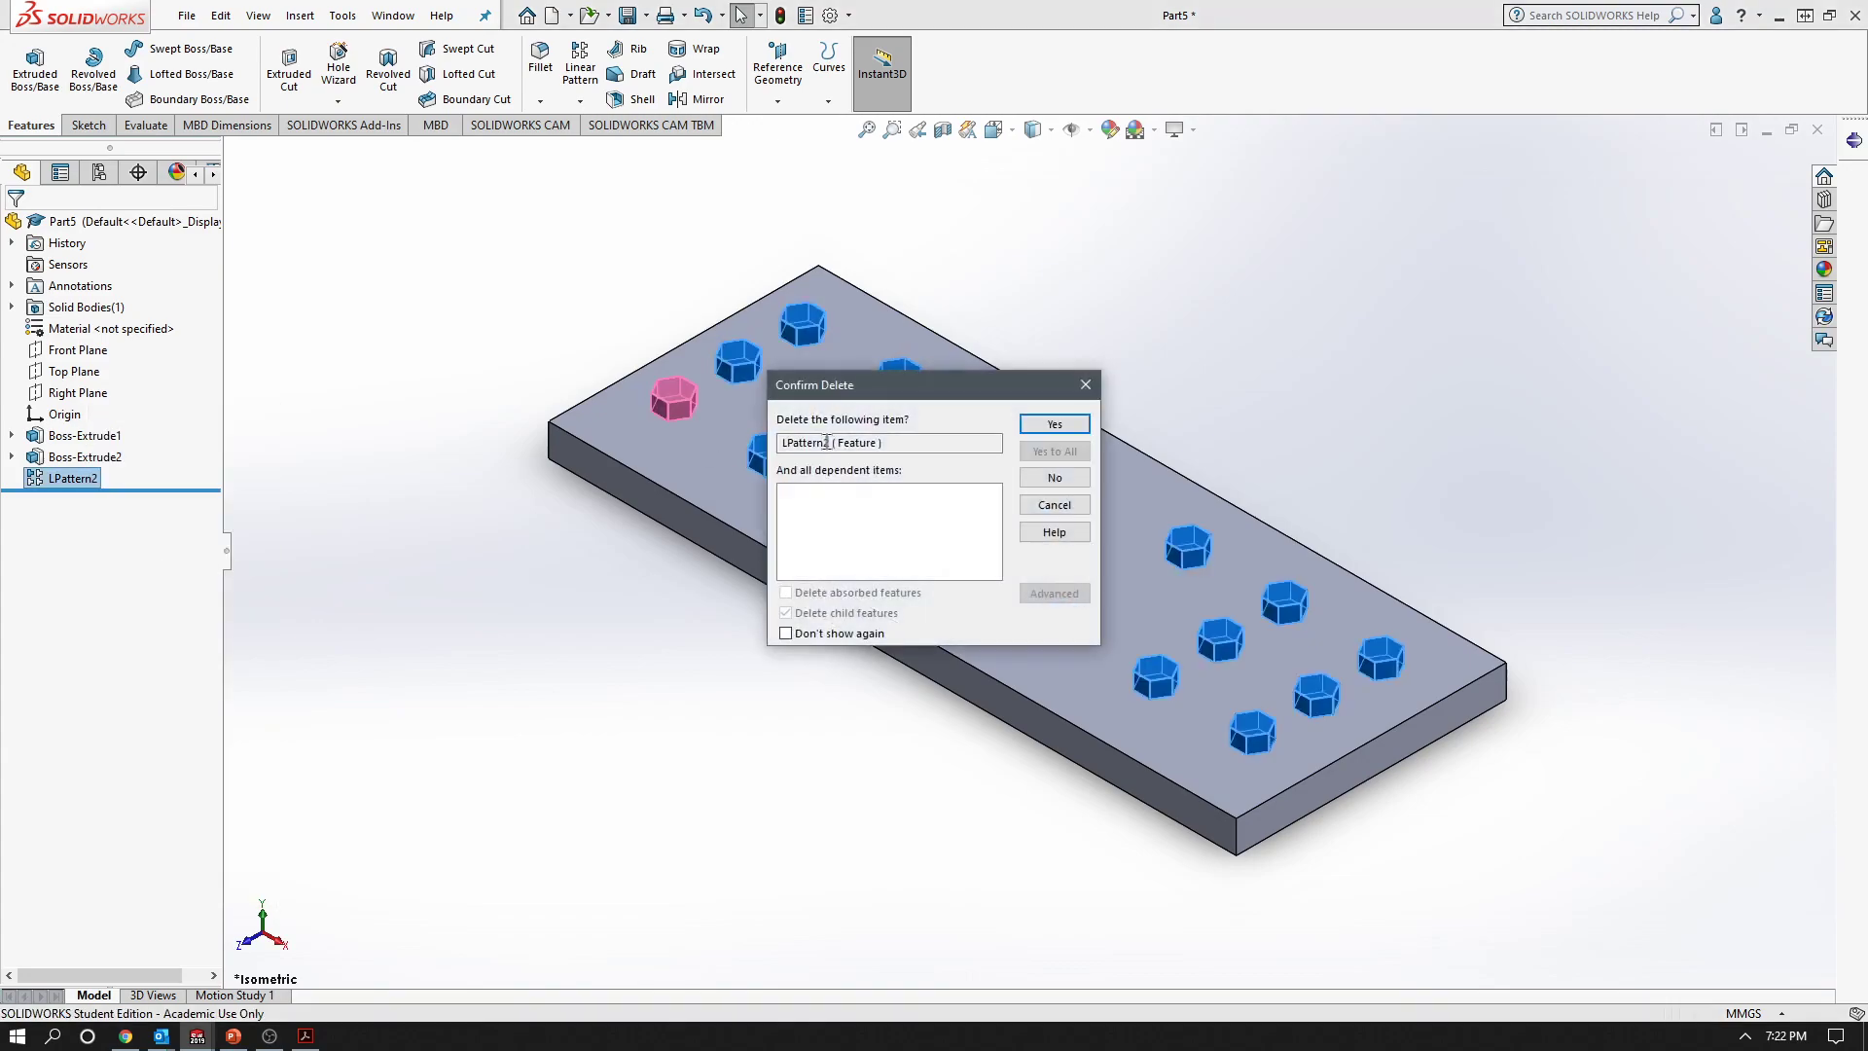
click(1058, 421)
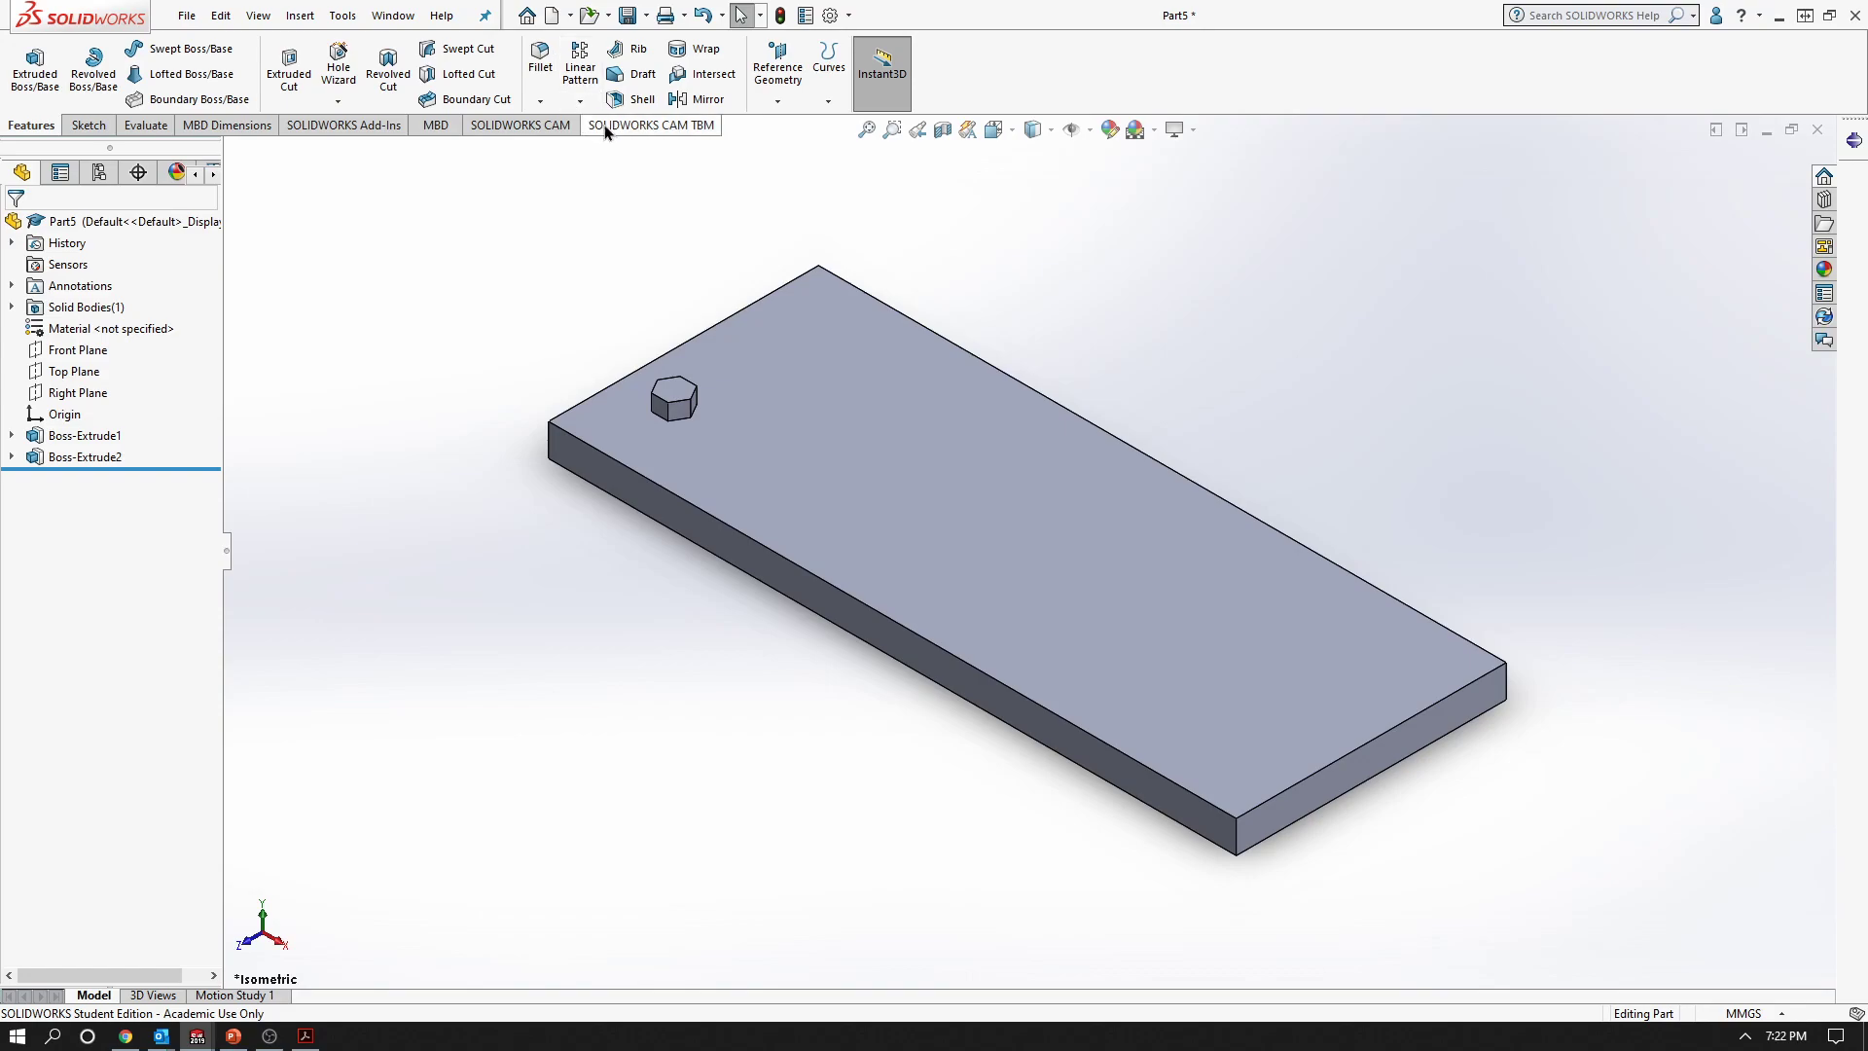
Start a mirror feature, then cancel it.
click(591, 103)
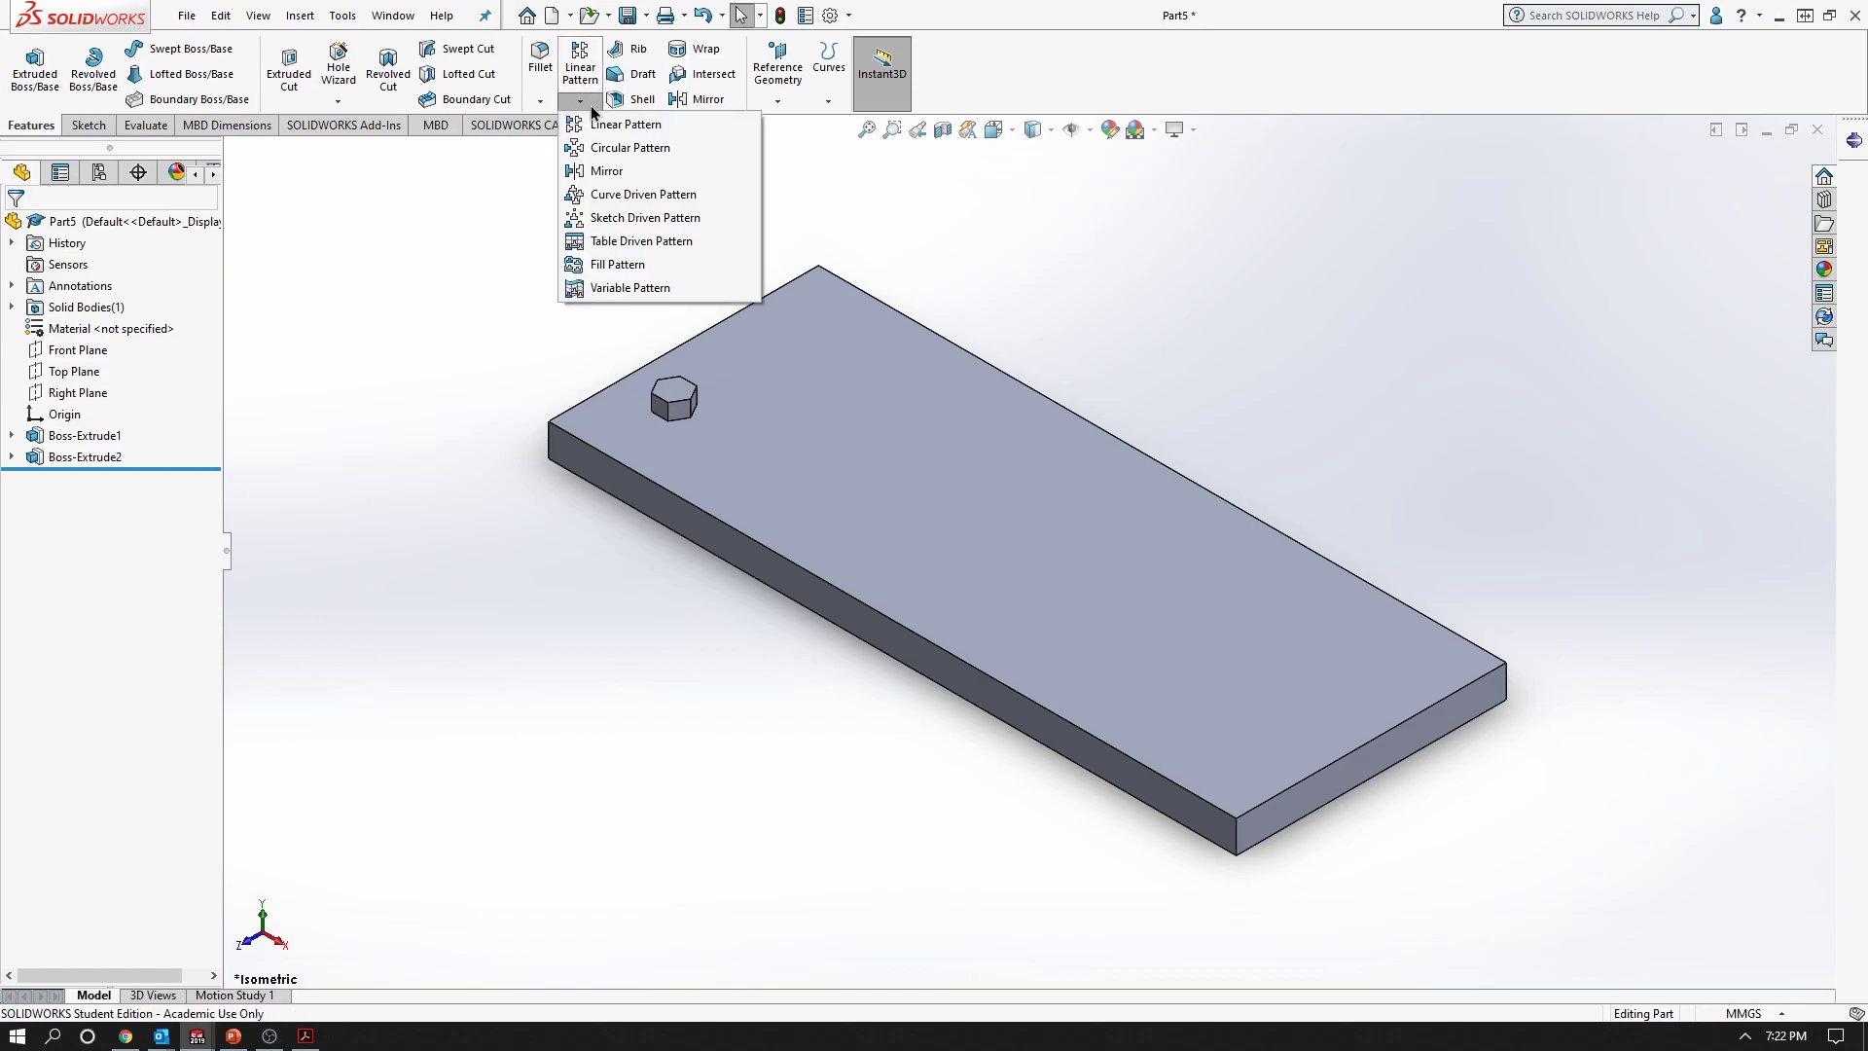
click(600, 172)
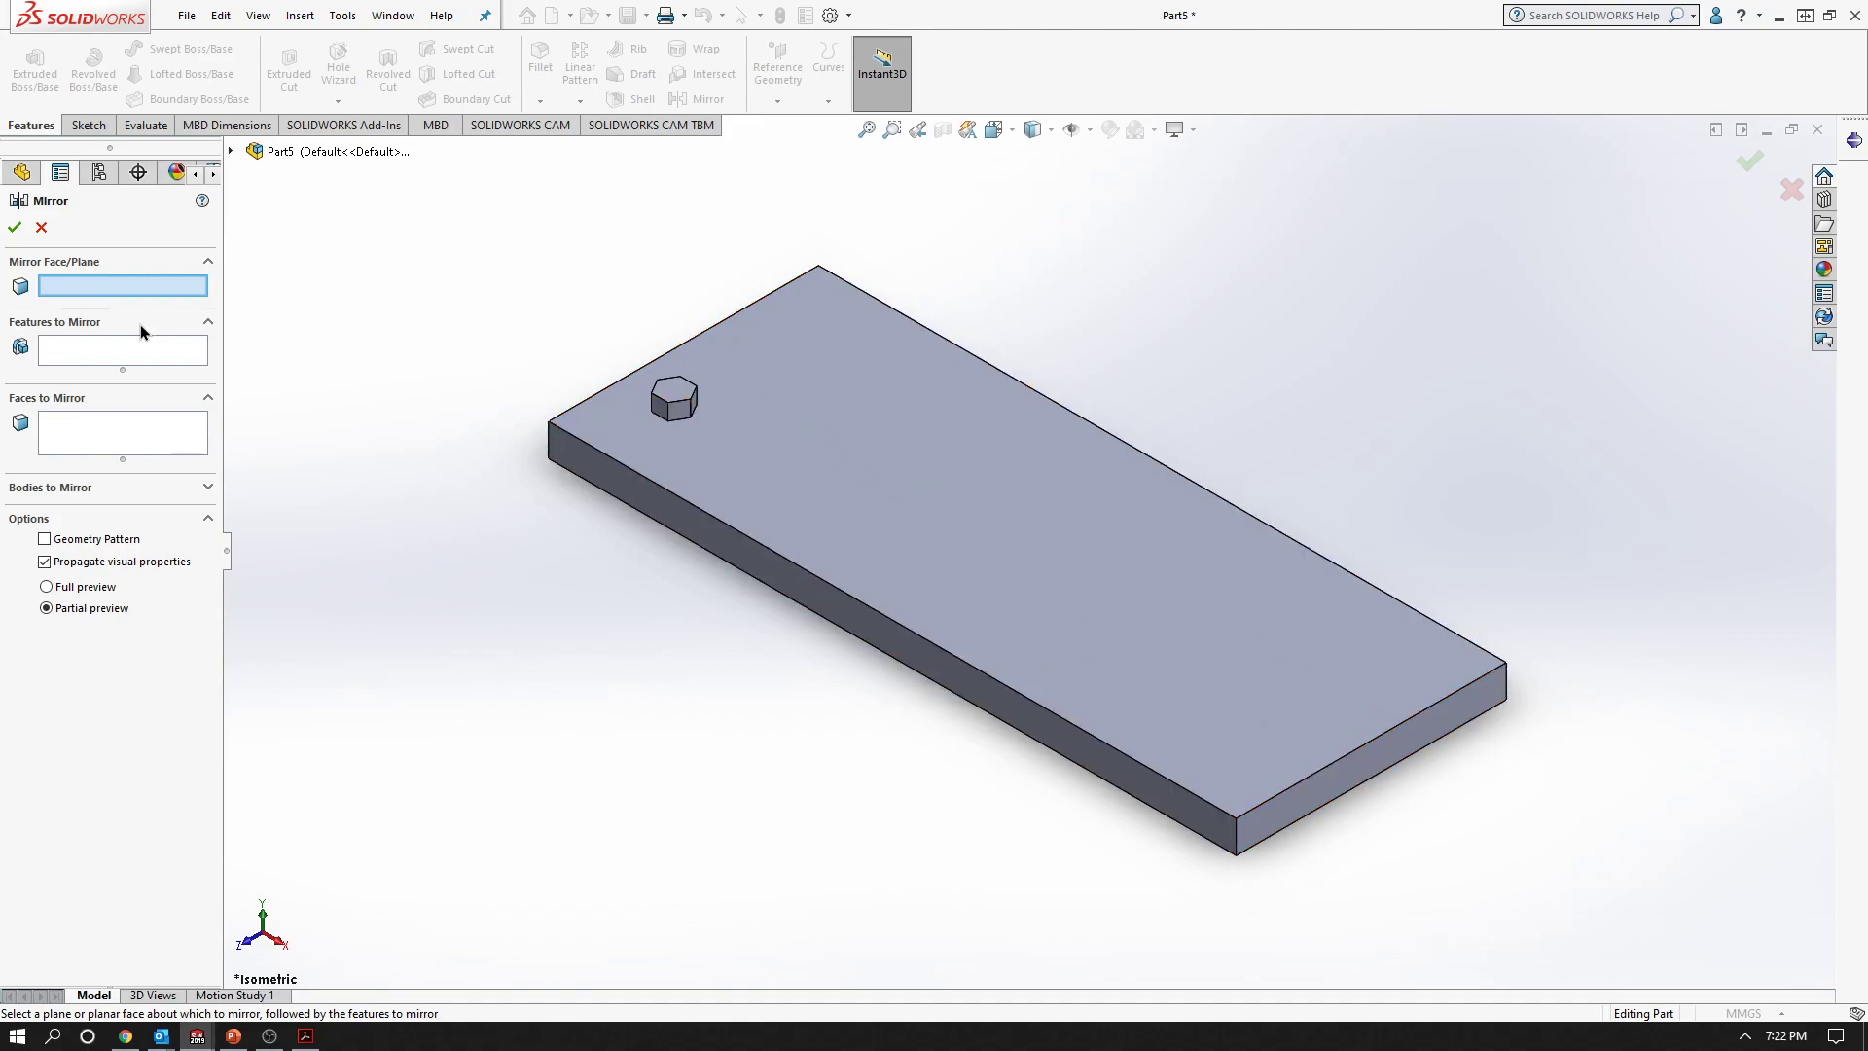
click(41, 226)
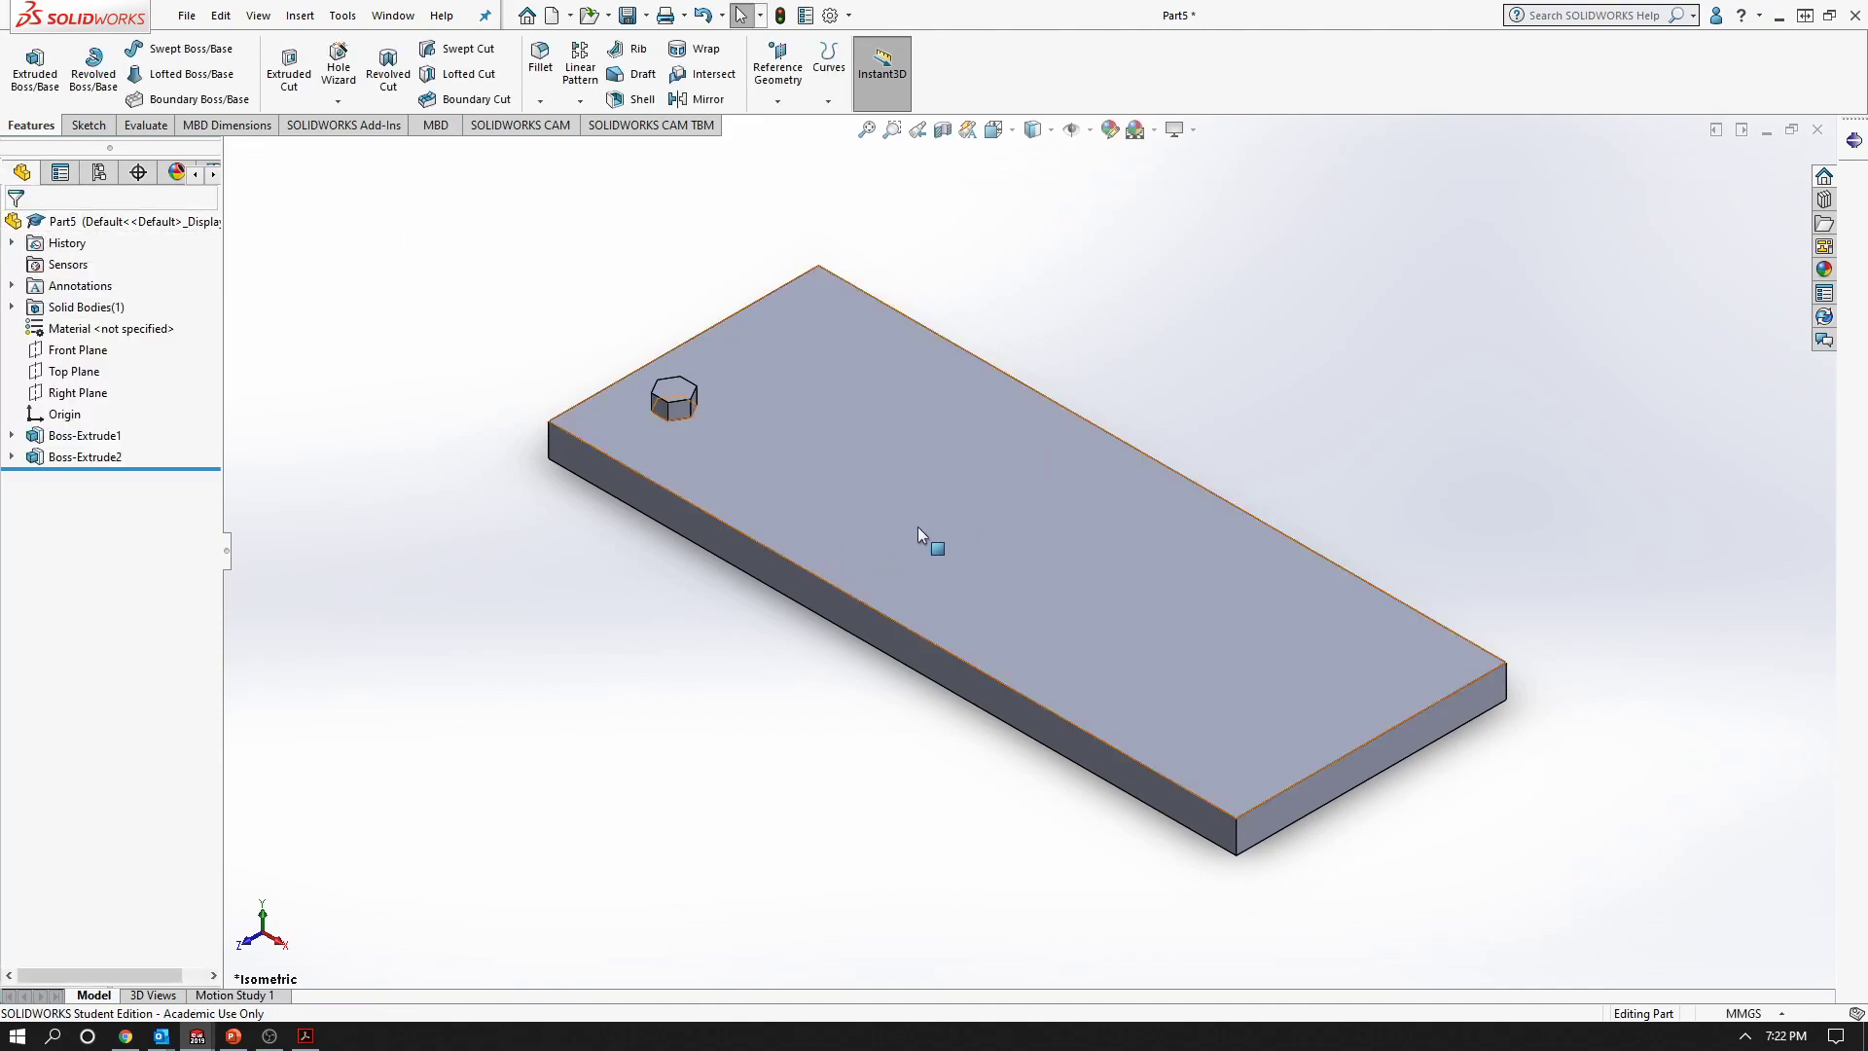
Create Plane1 midway between the plate's two opposite end faces.
click(782, 102)
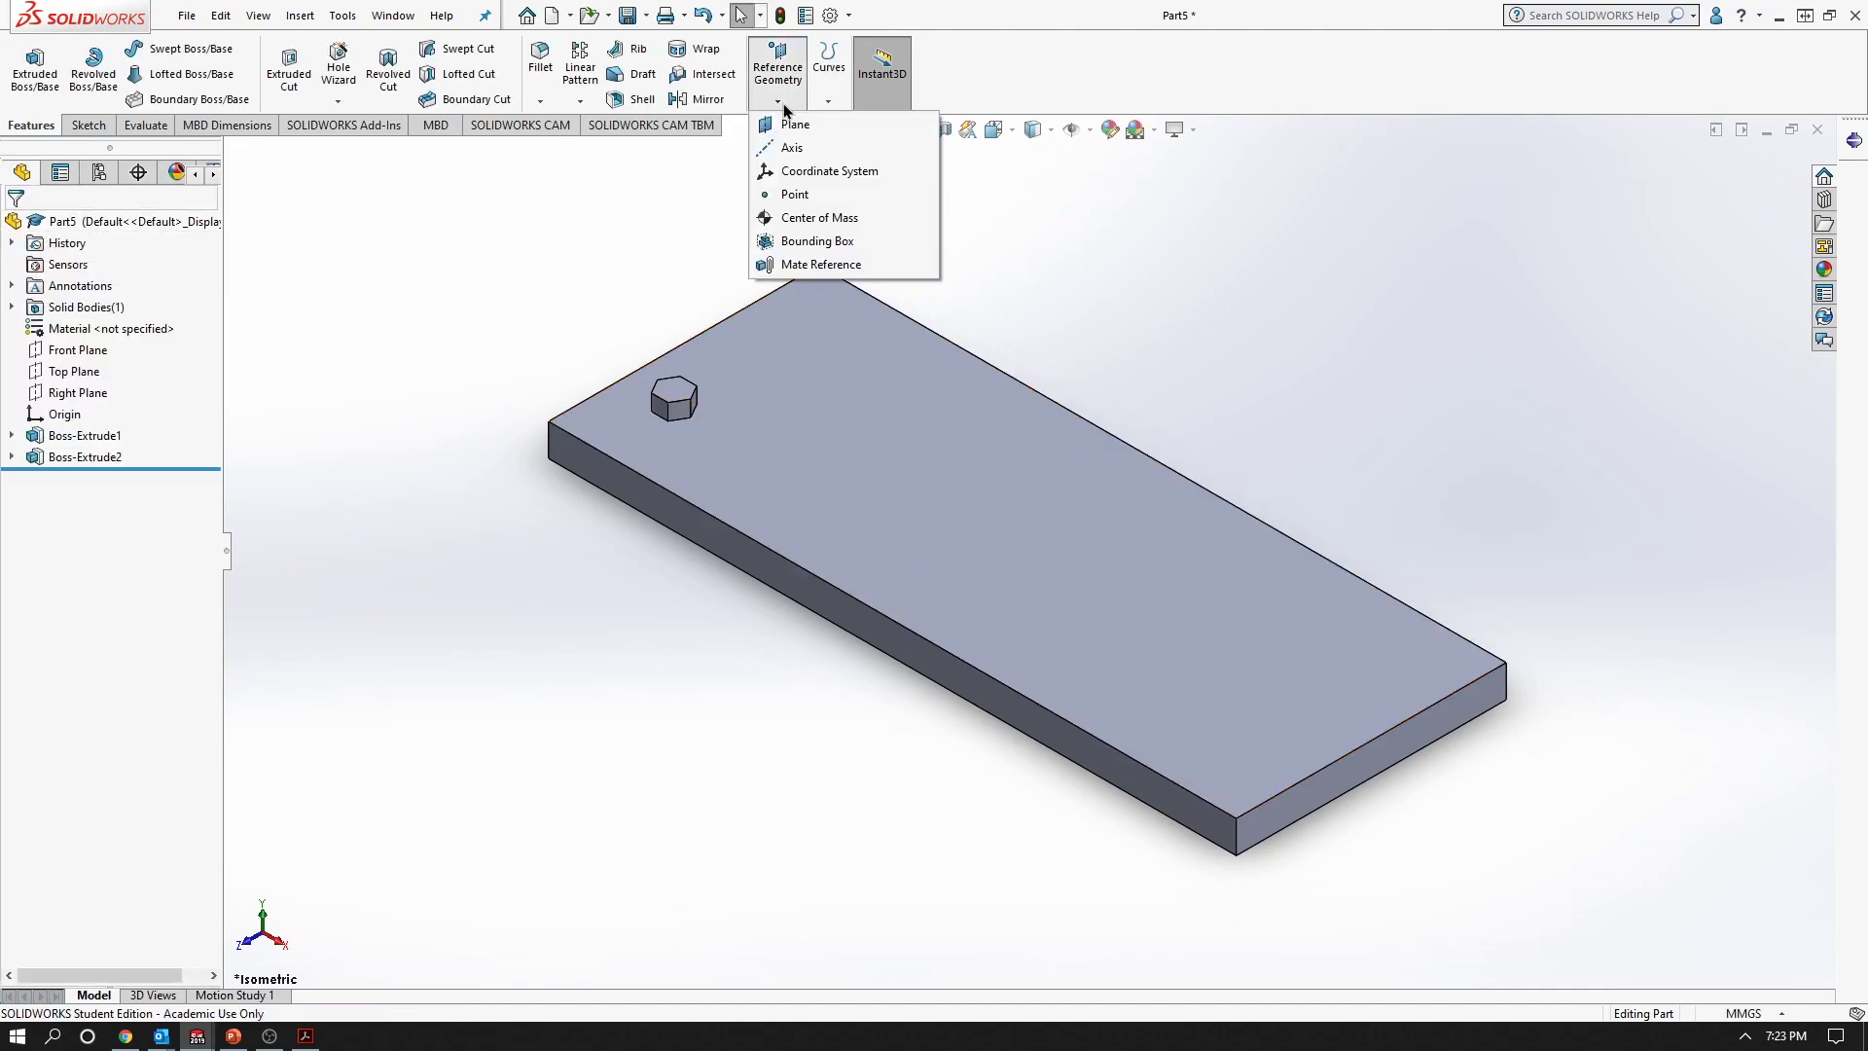
click(785, 126)
middle_drag(598, 199, 757, 290)
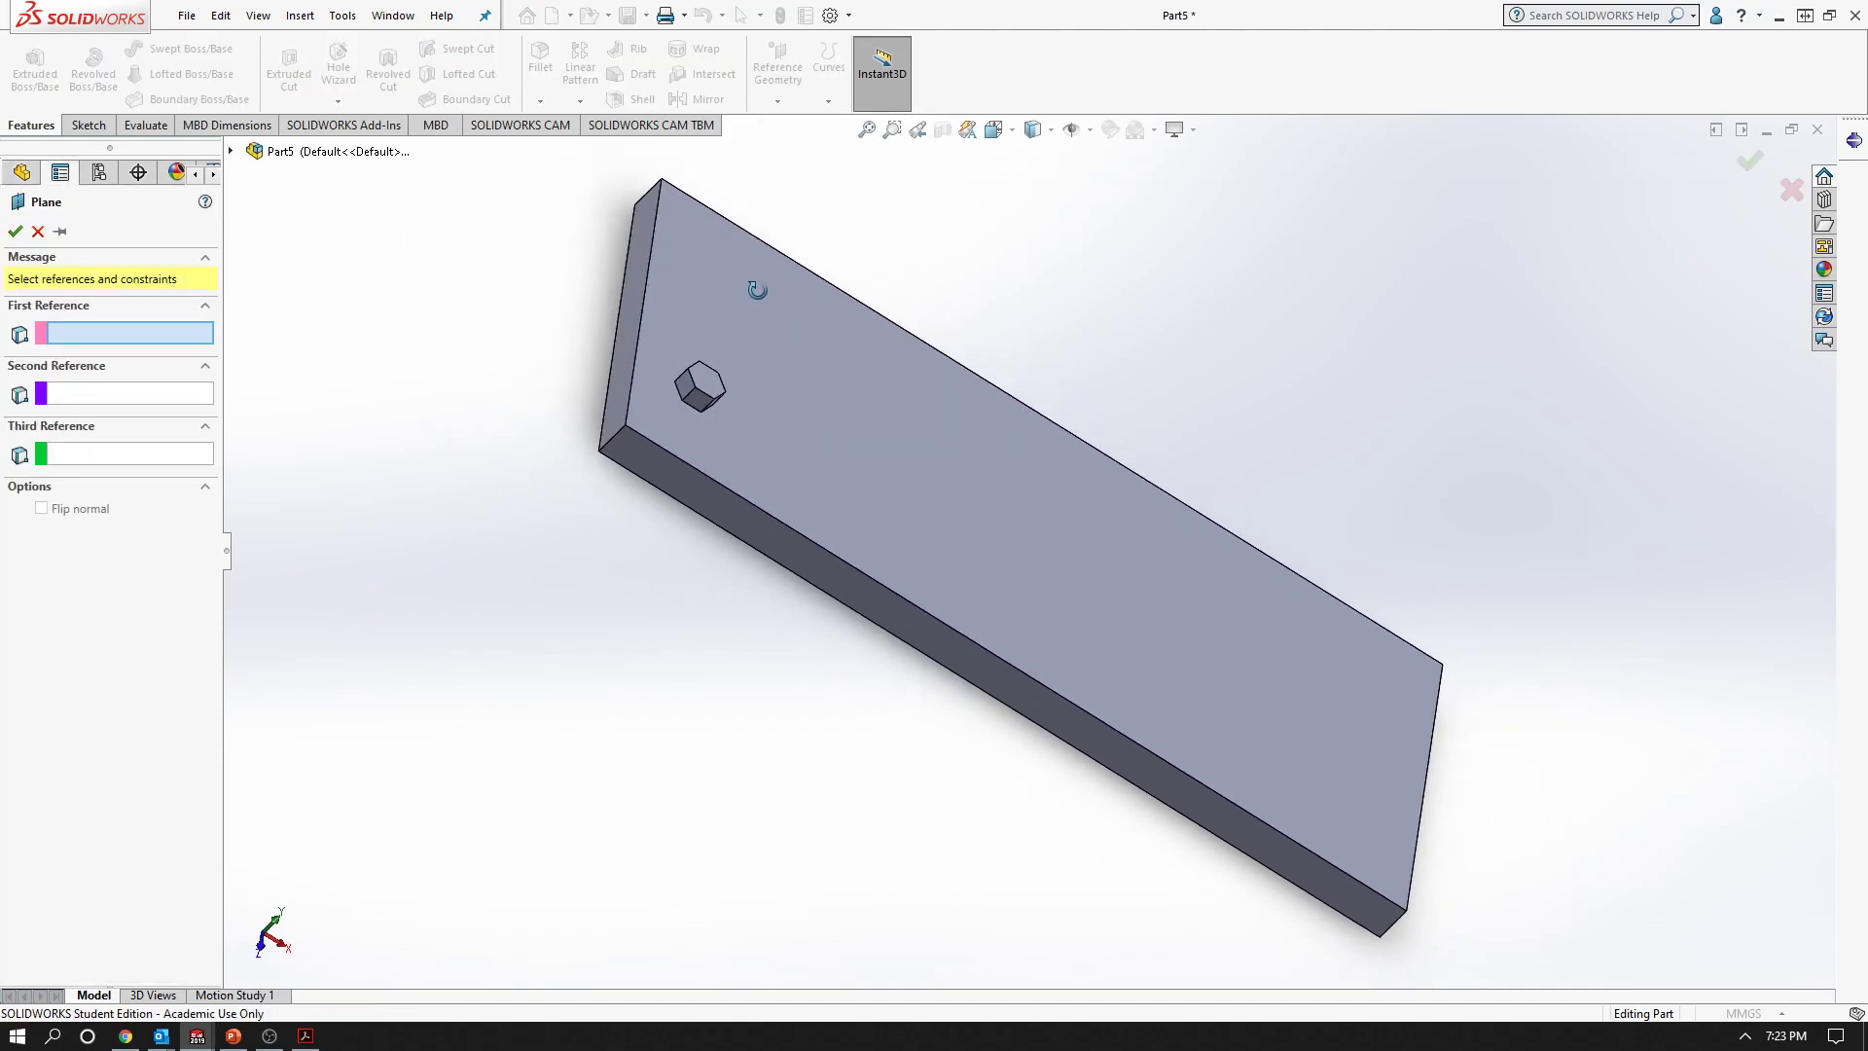
click(645, 305)
mouse_move(1666, 624)
middle_down()
mouse_move(1487, 547)
mouse_move(1358, 683)
middle_up()
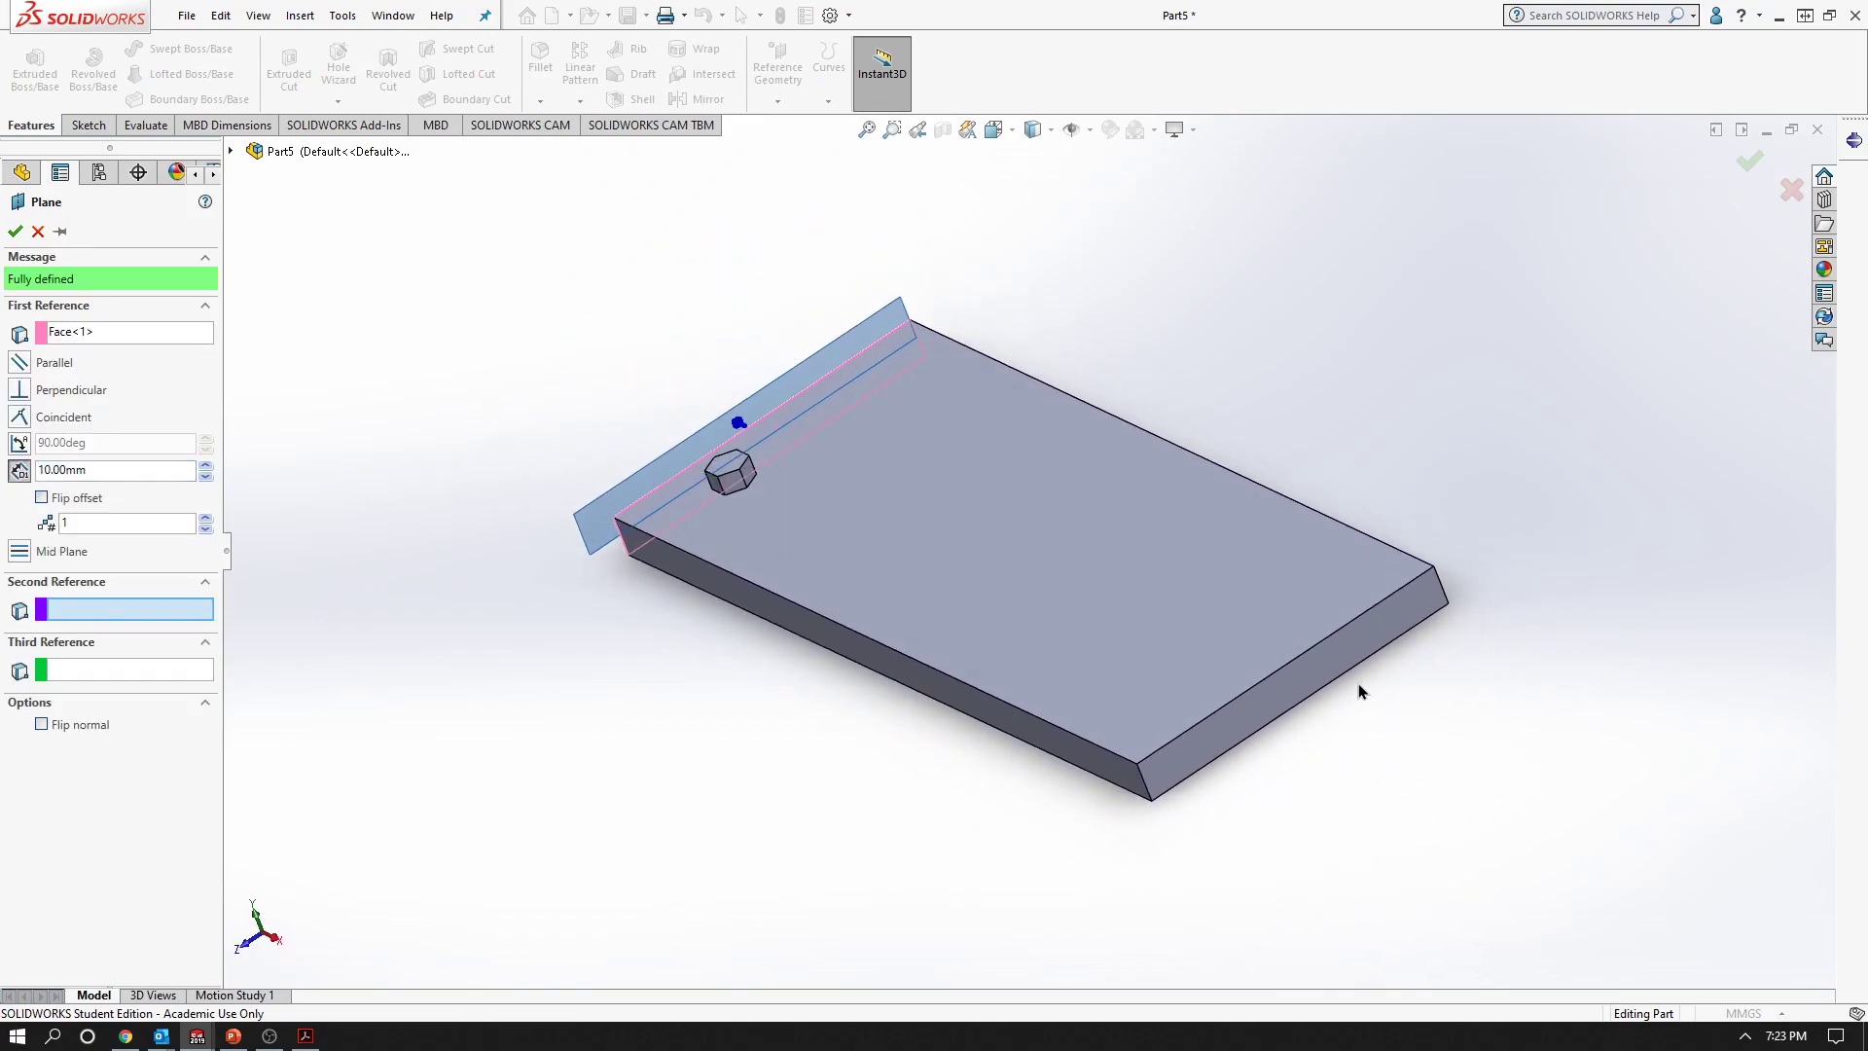
click(1339, 664)
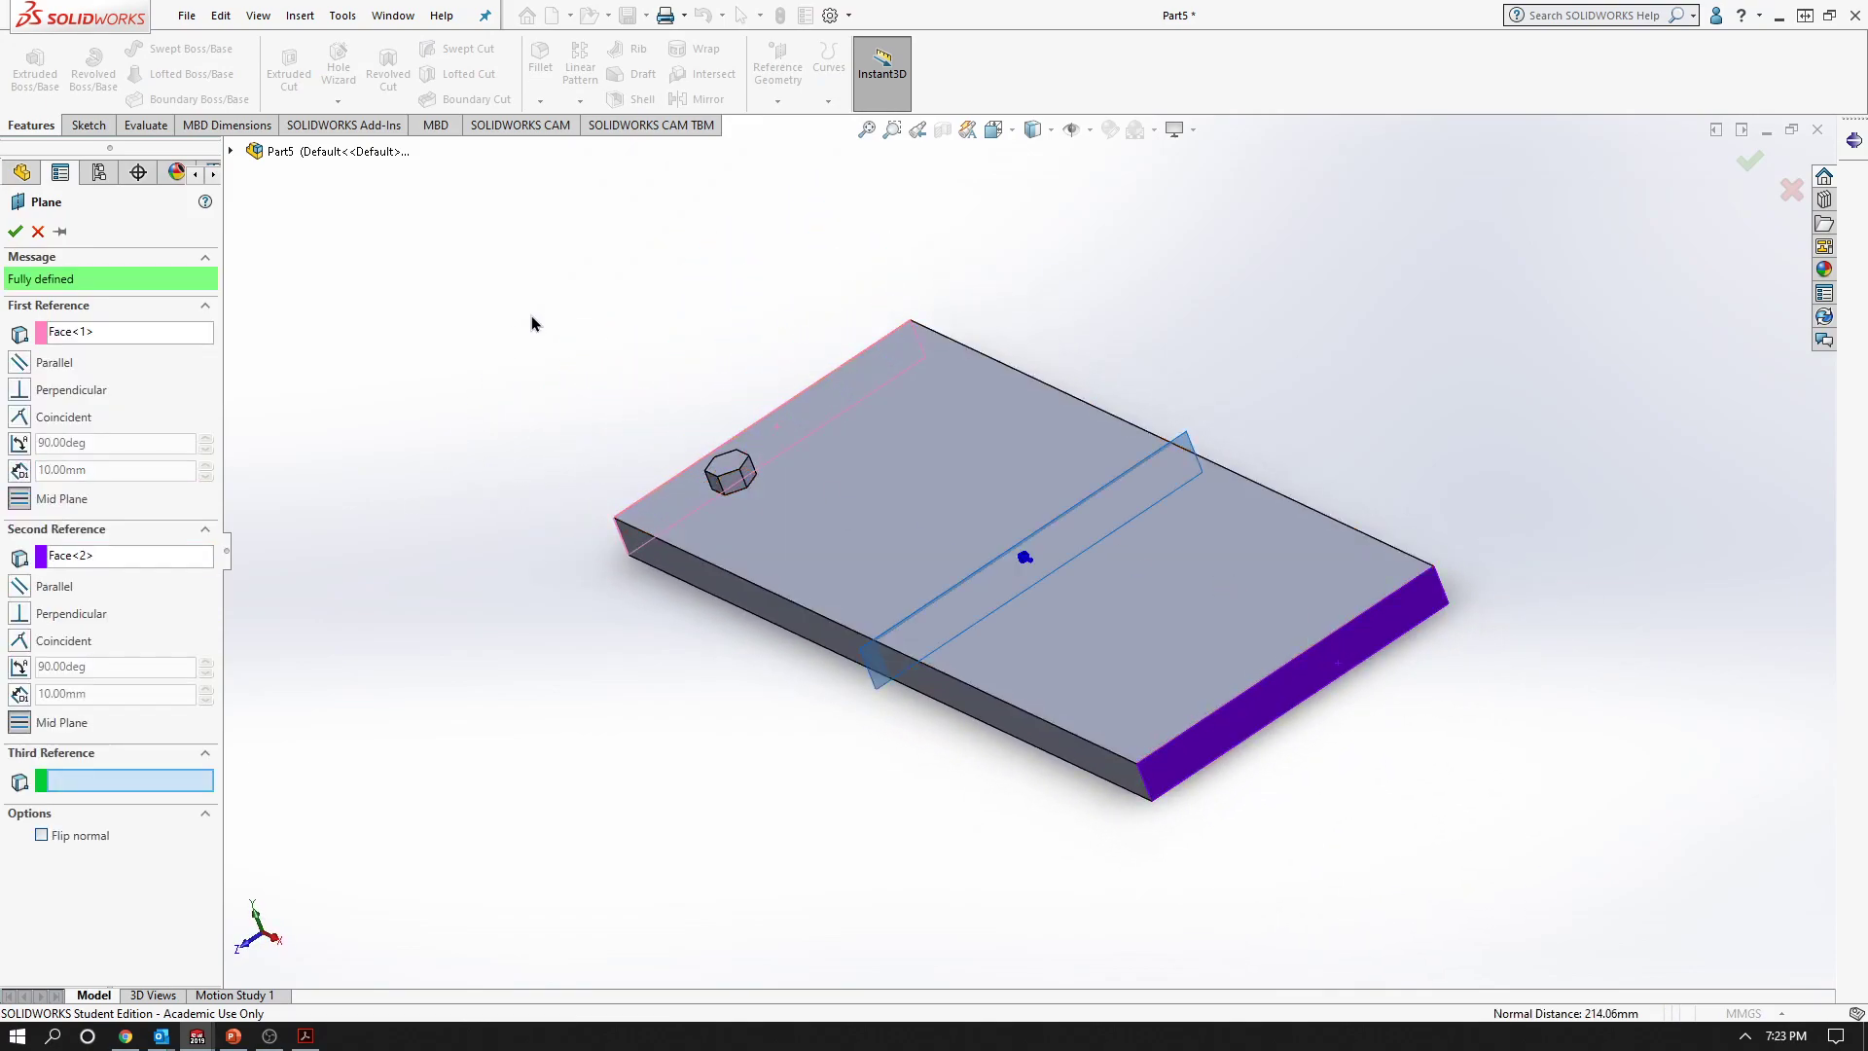
click(14, 231)
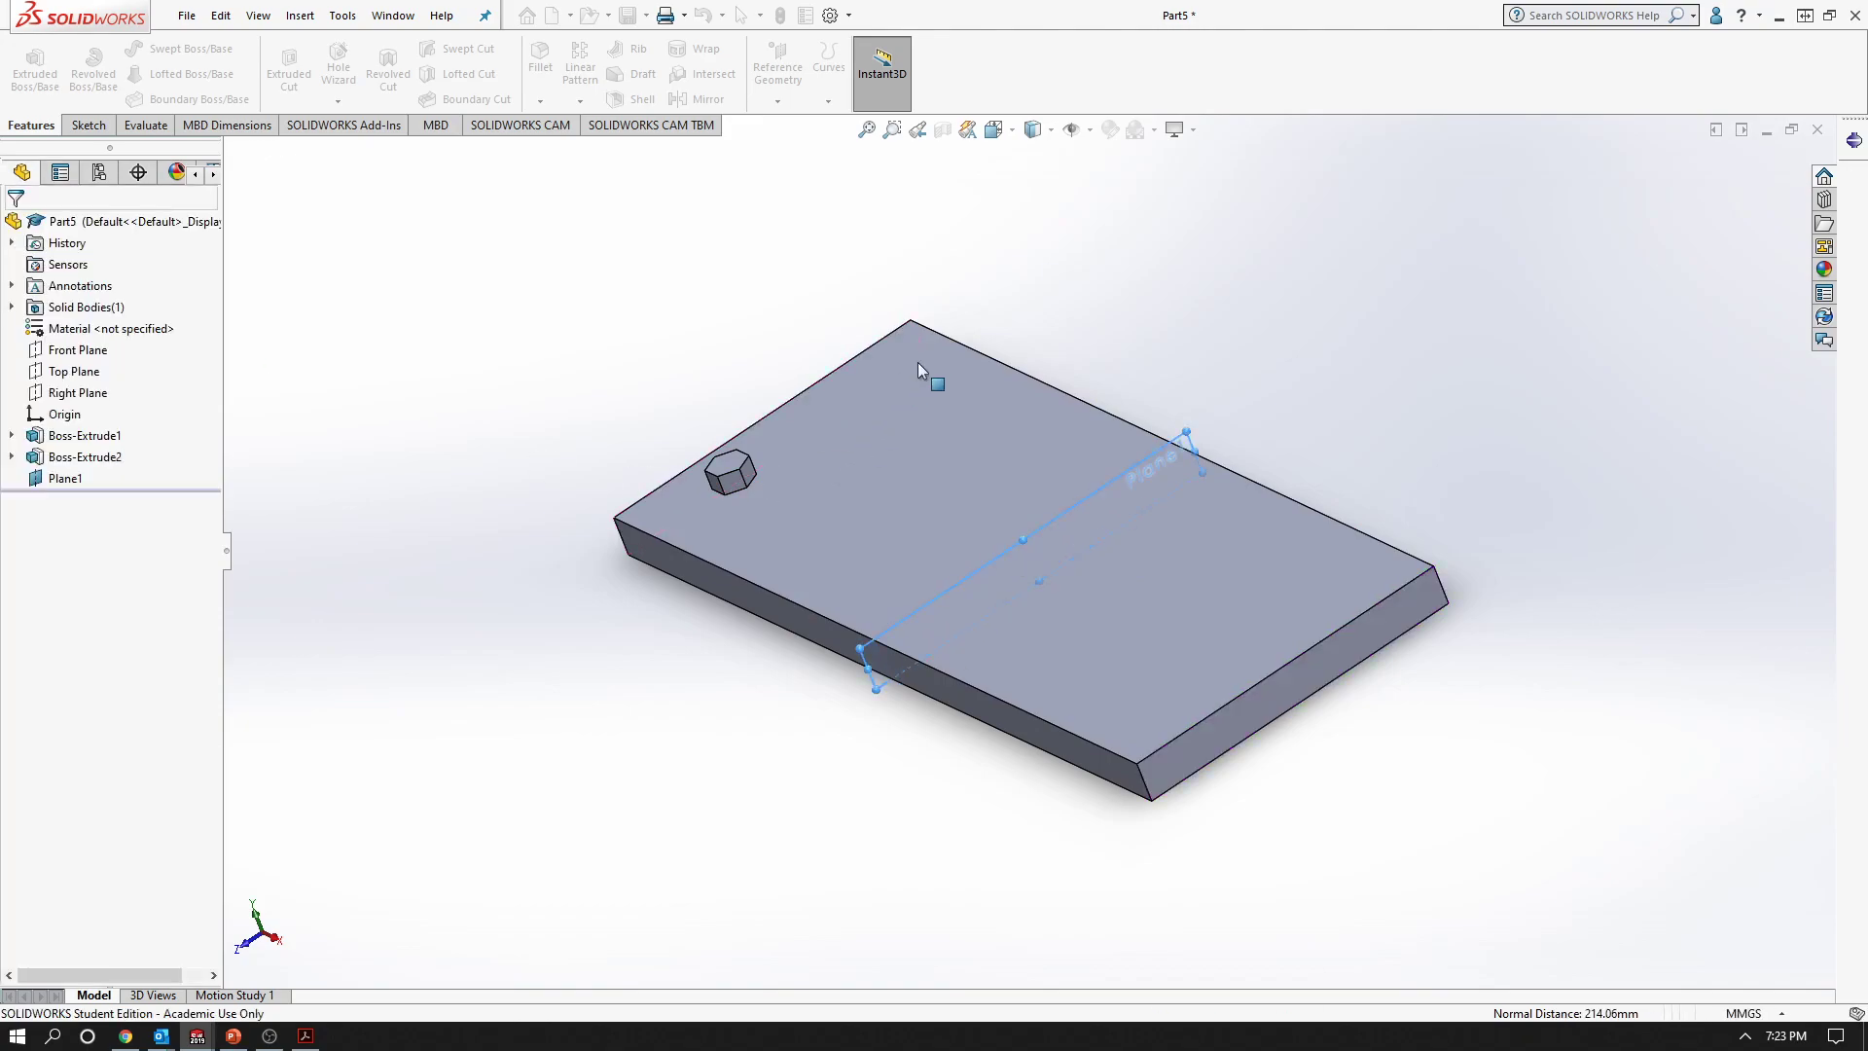
Switch the plate to isometric view and deselect the new plane.
click(1011, 130)
click(1111, 191)
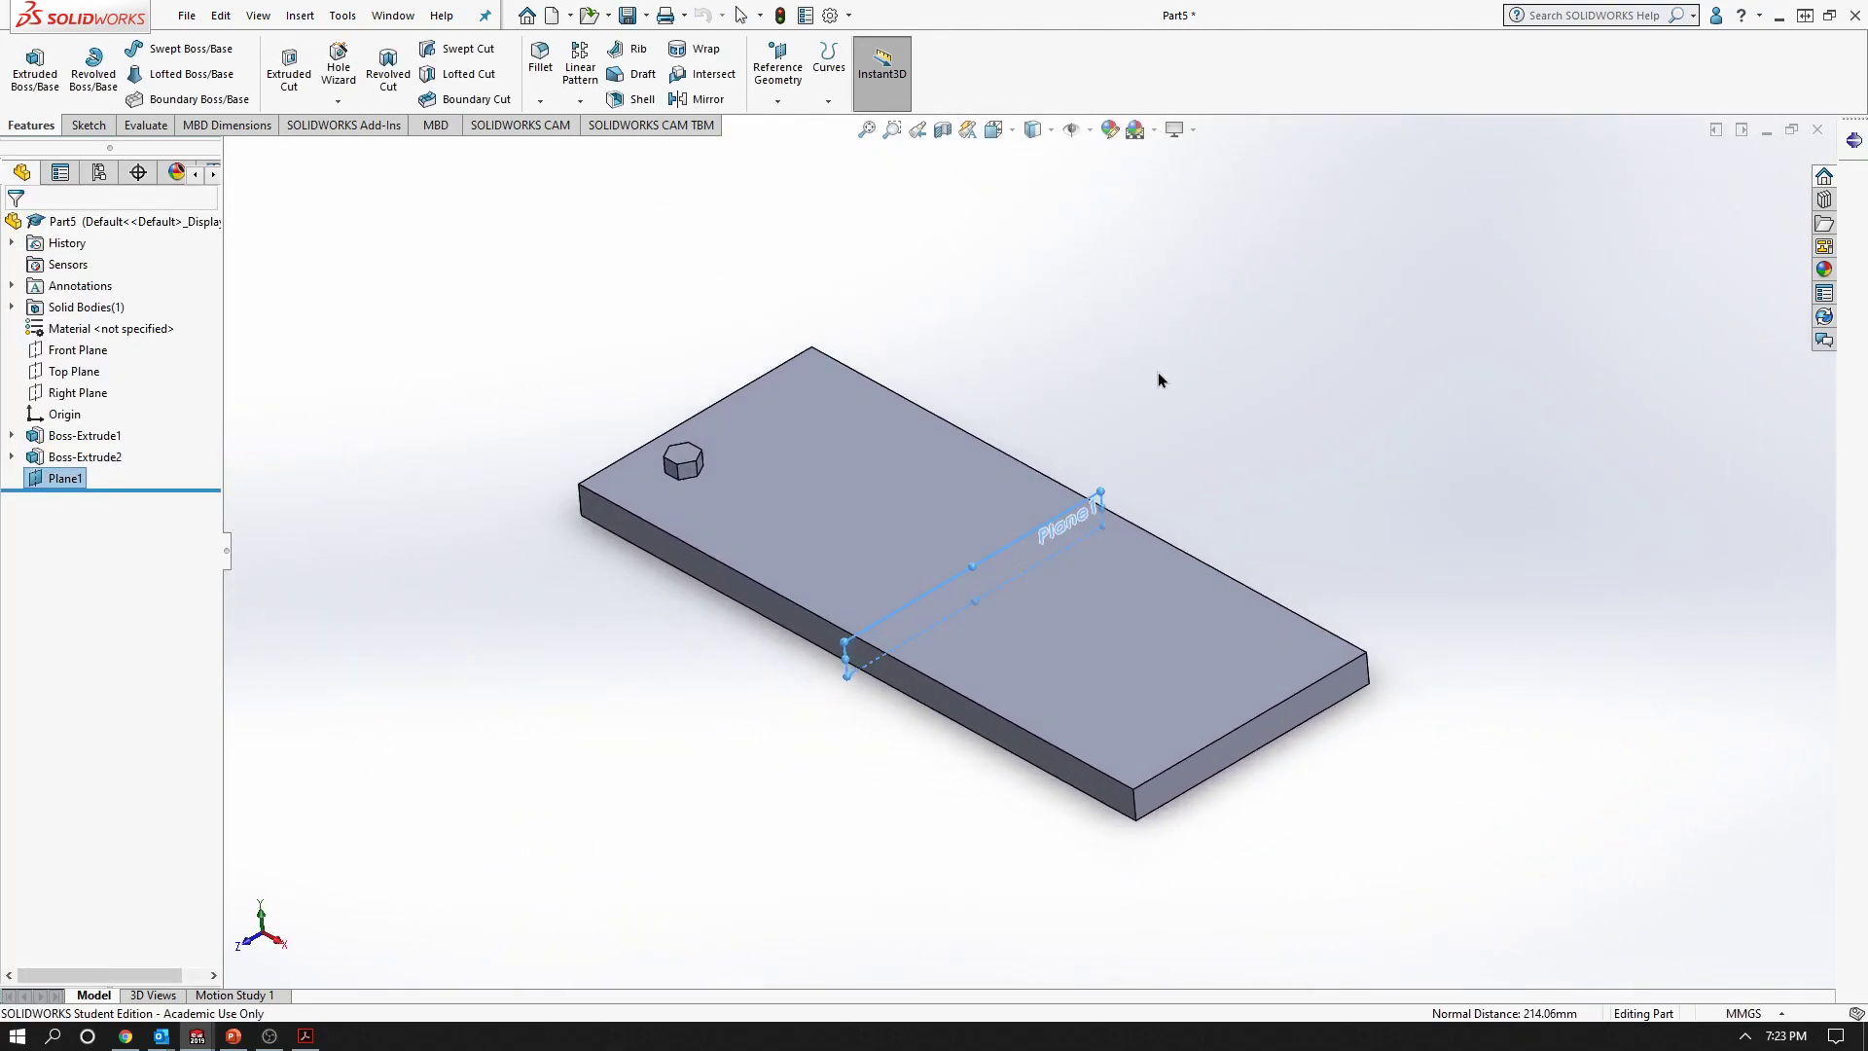
click(1158, 379)
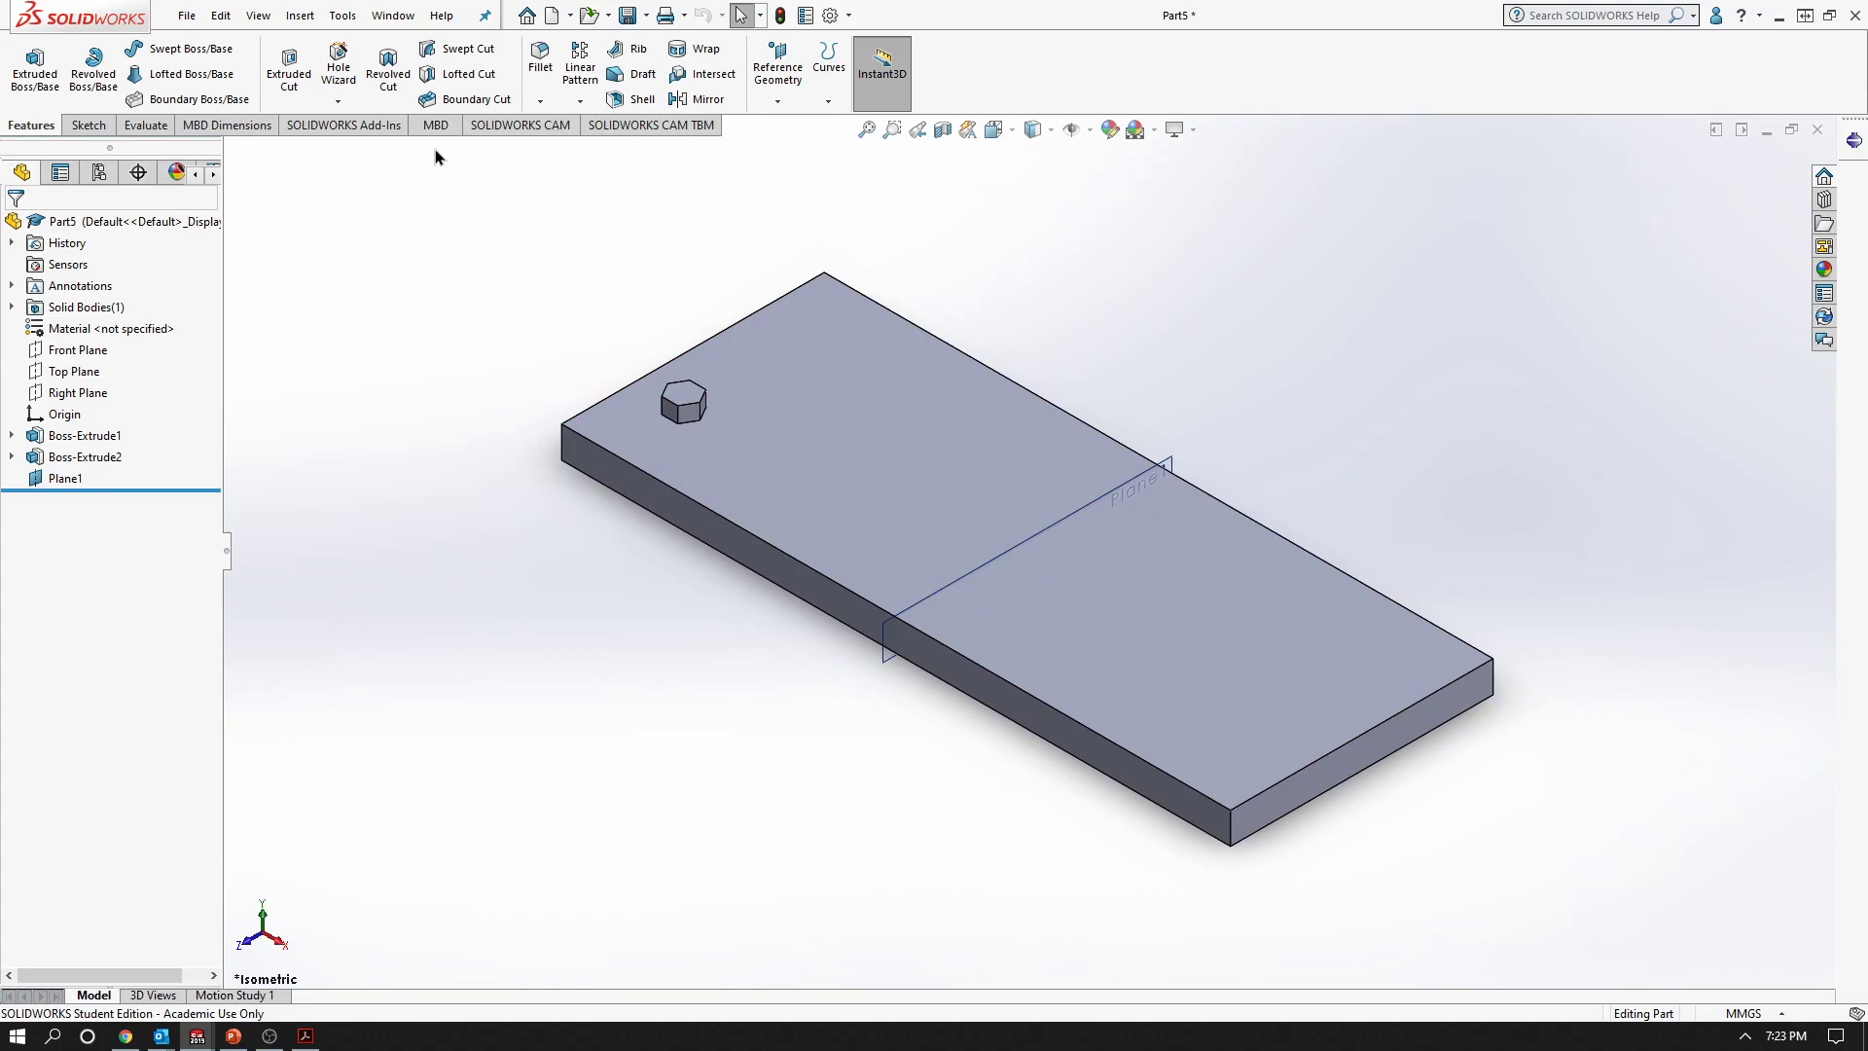
click(580, 98)
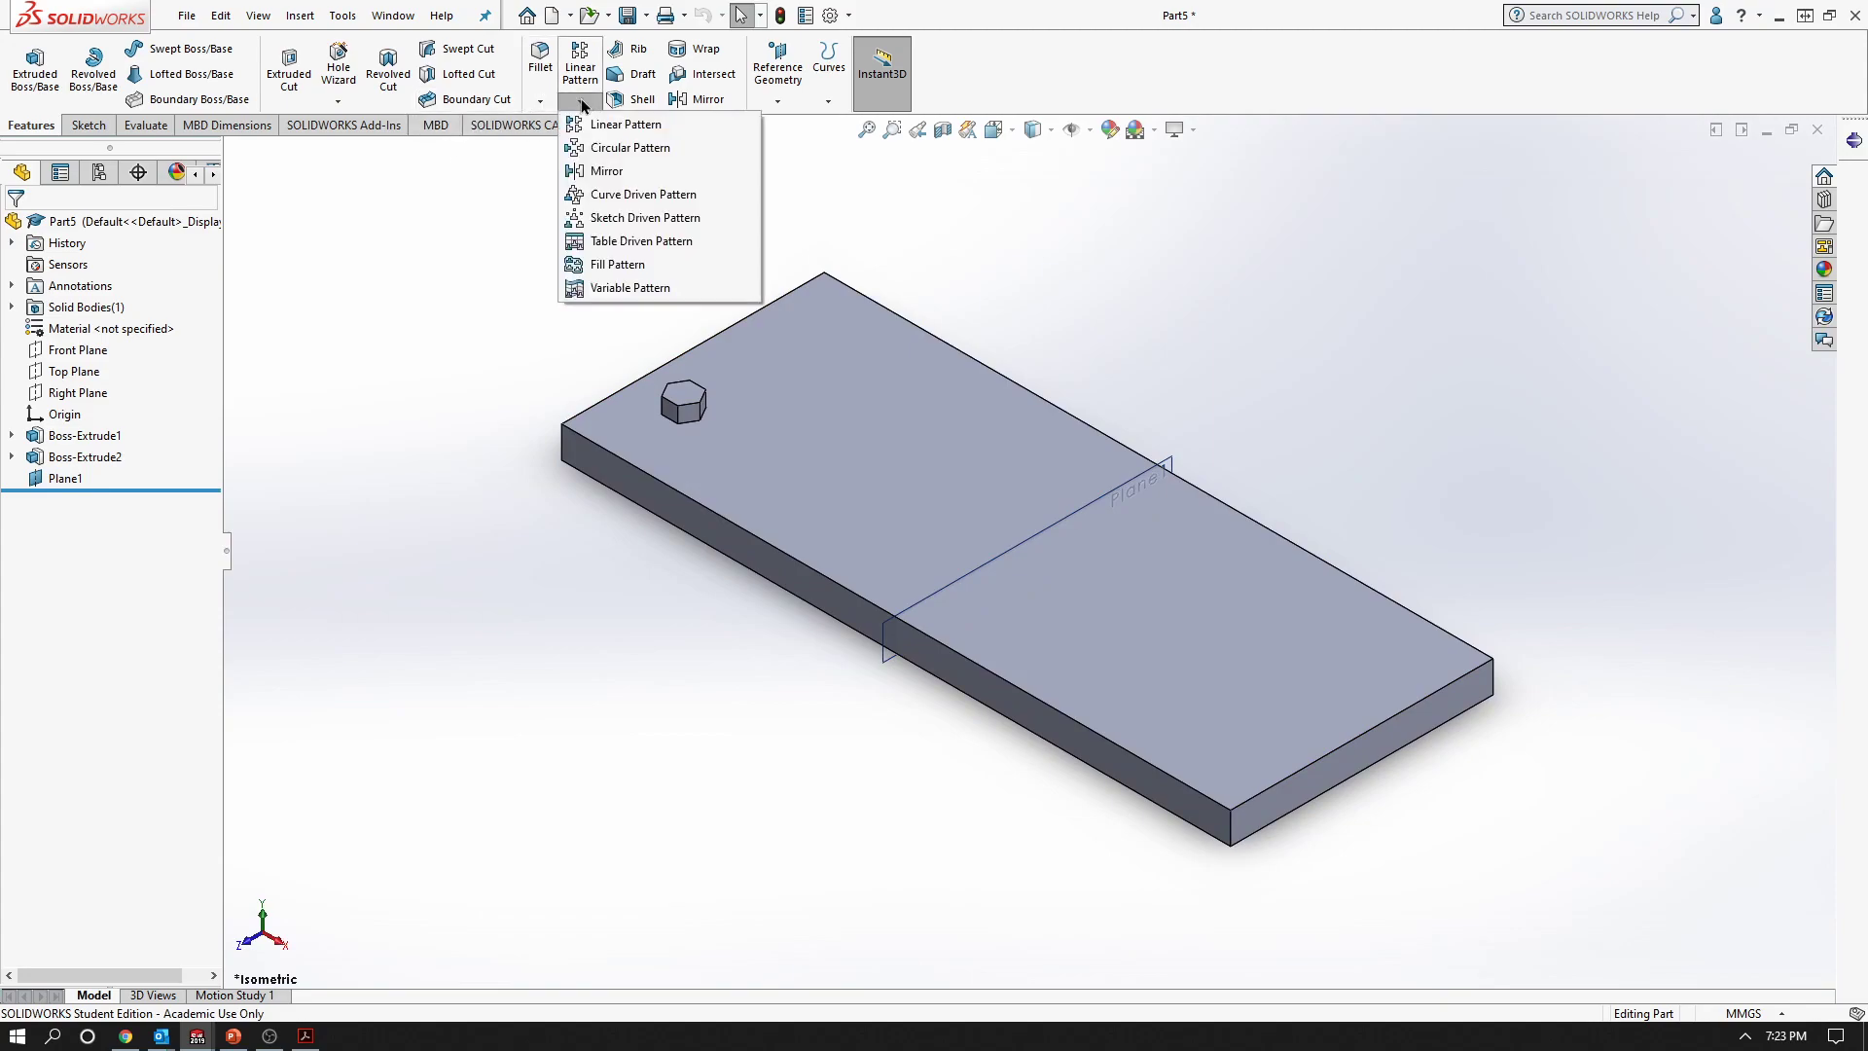
Mirror the hexagon boss across Plane1 to create Mirror1.
click(605, 171)
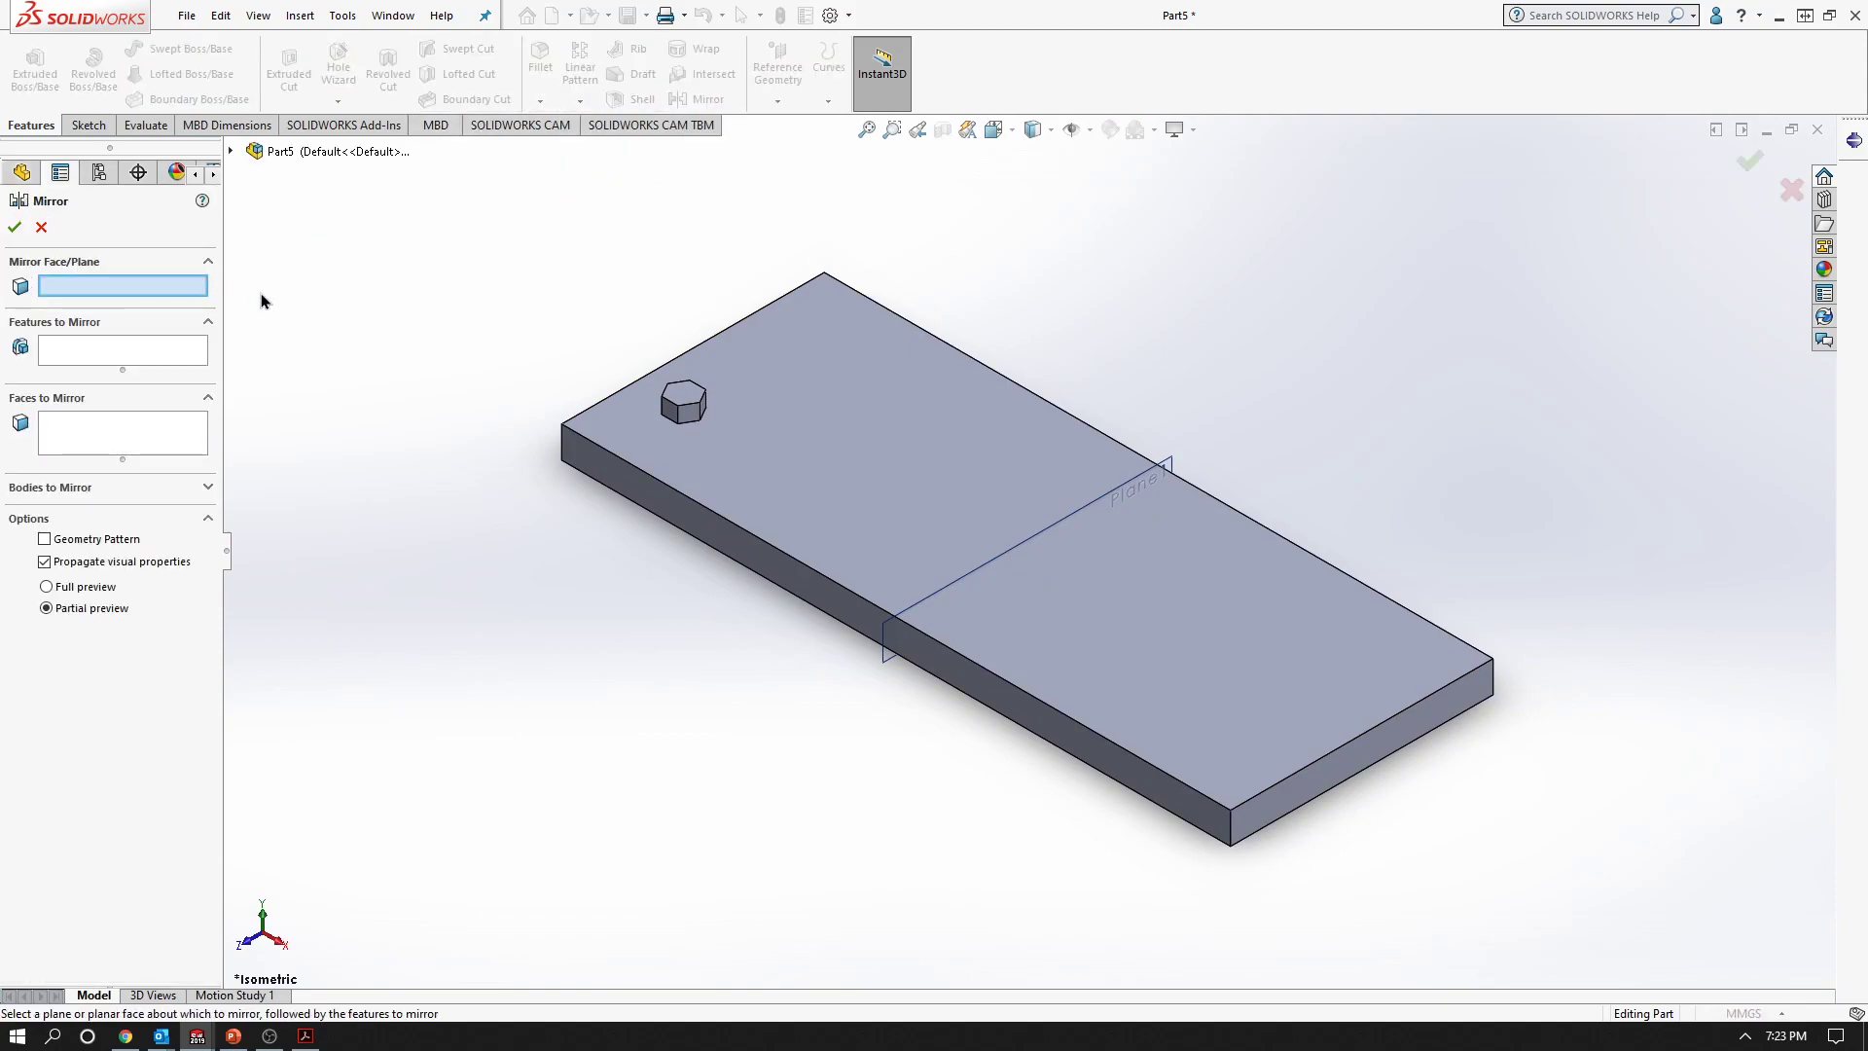
click(885, 660)
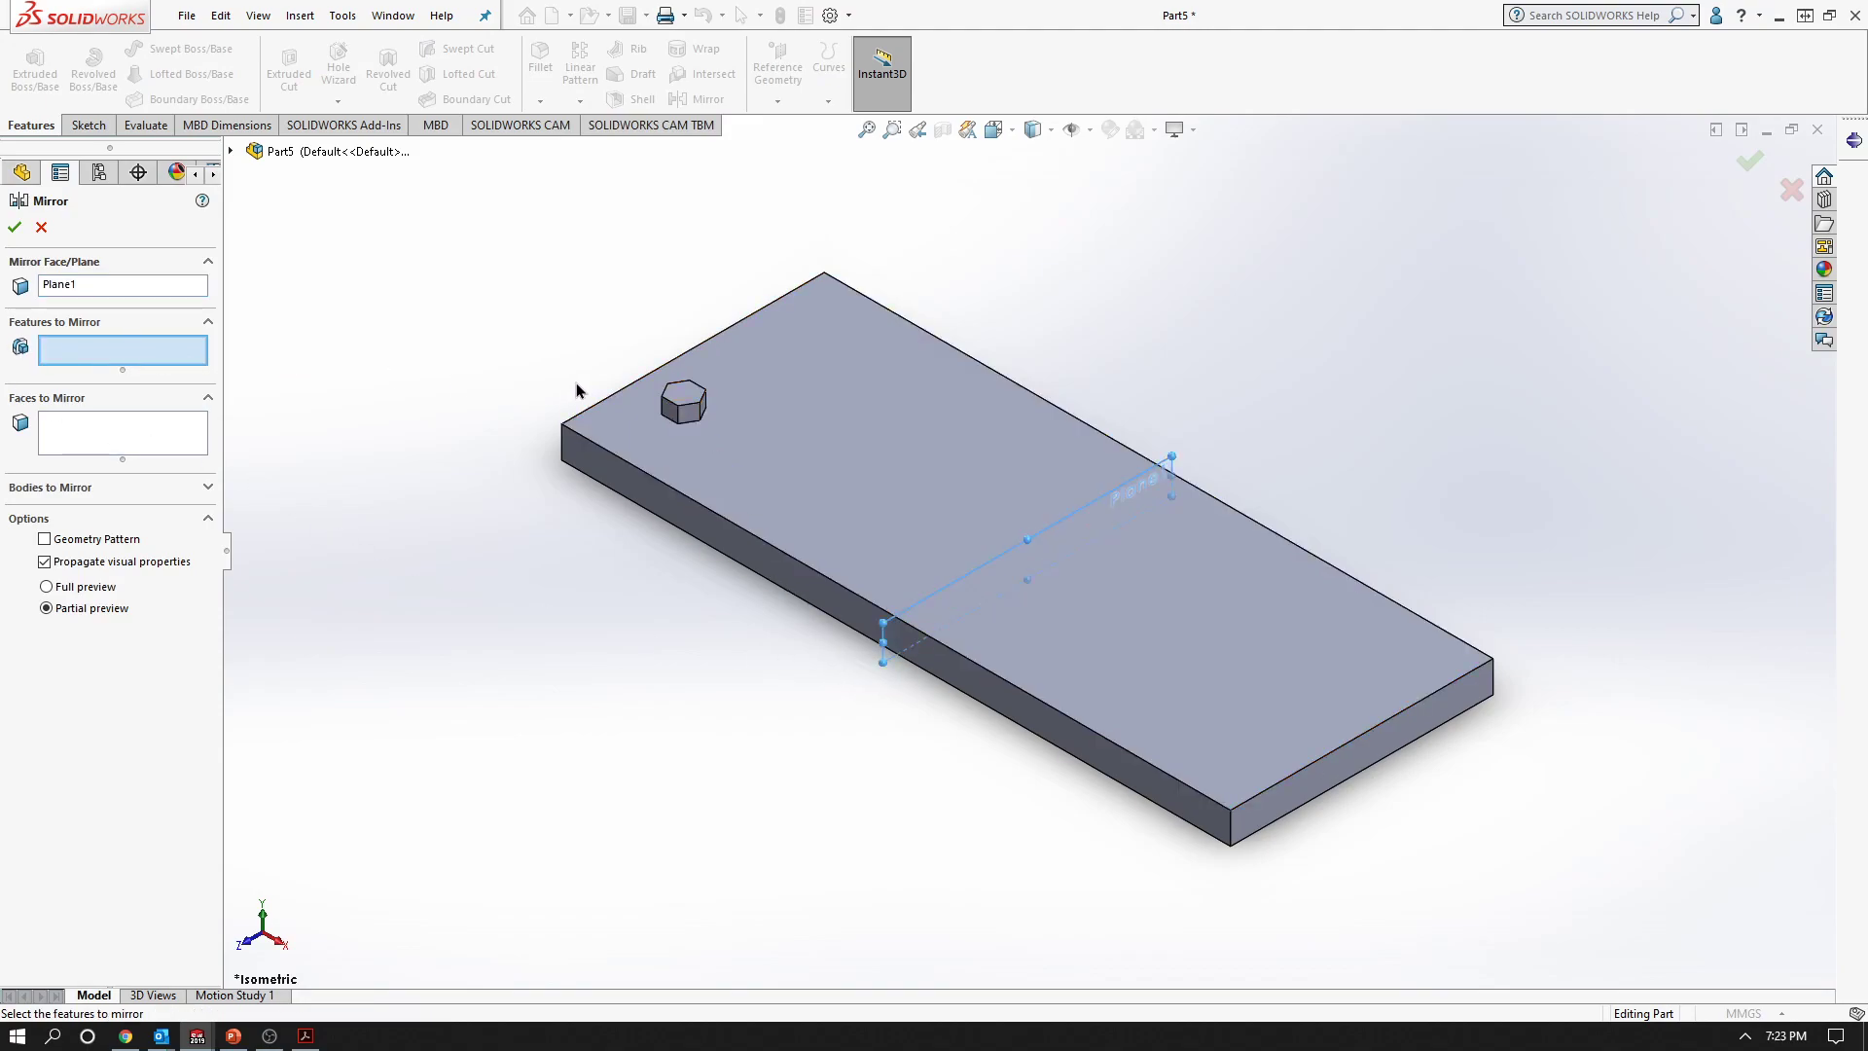
click(687, 397)
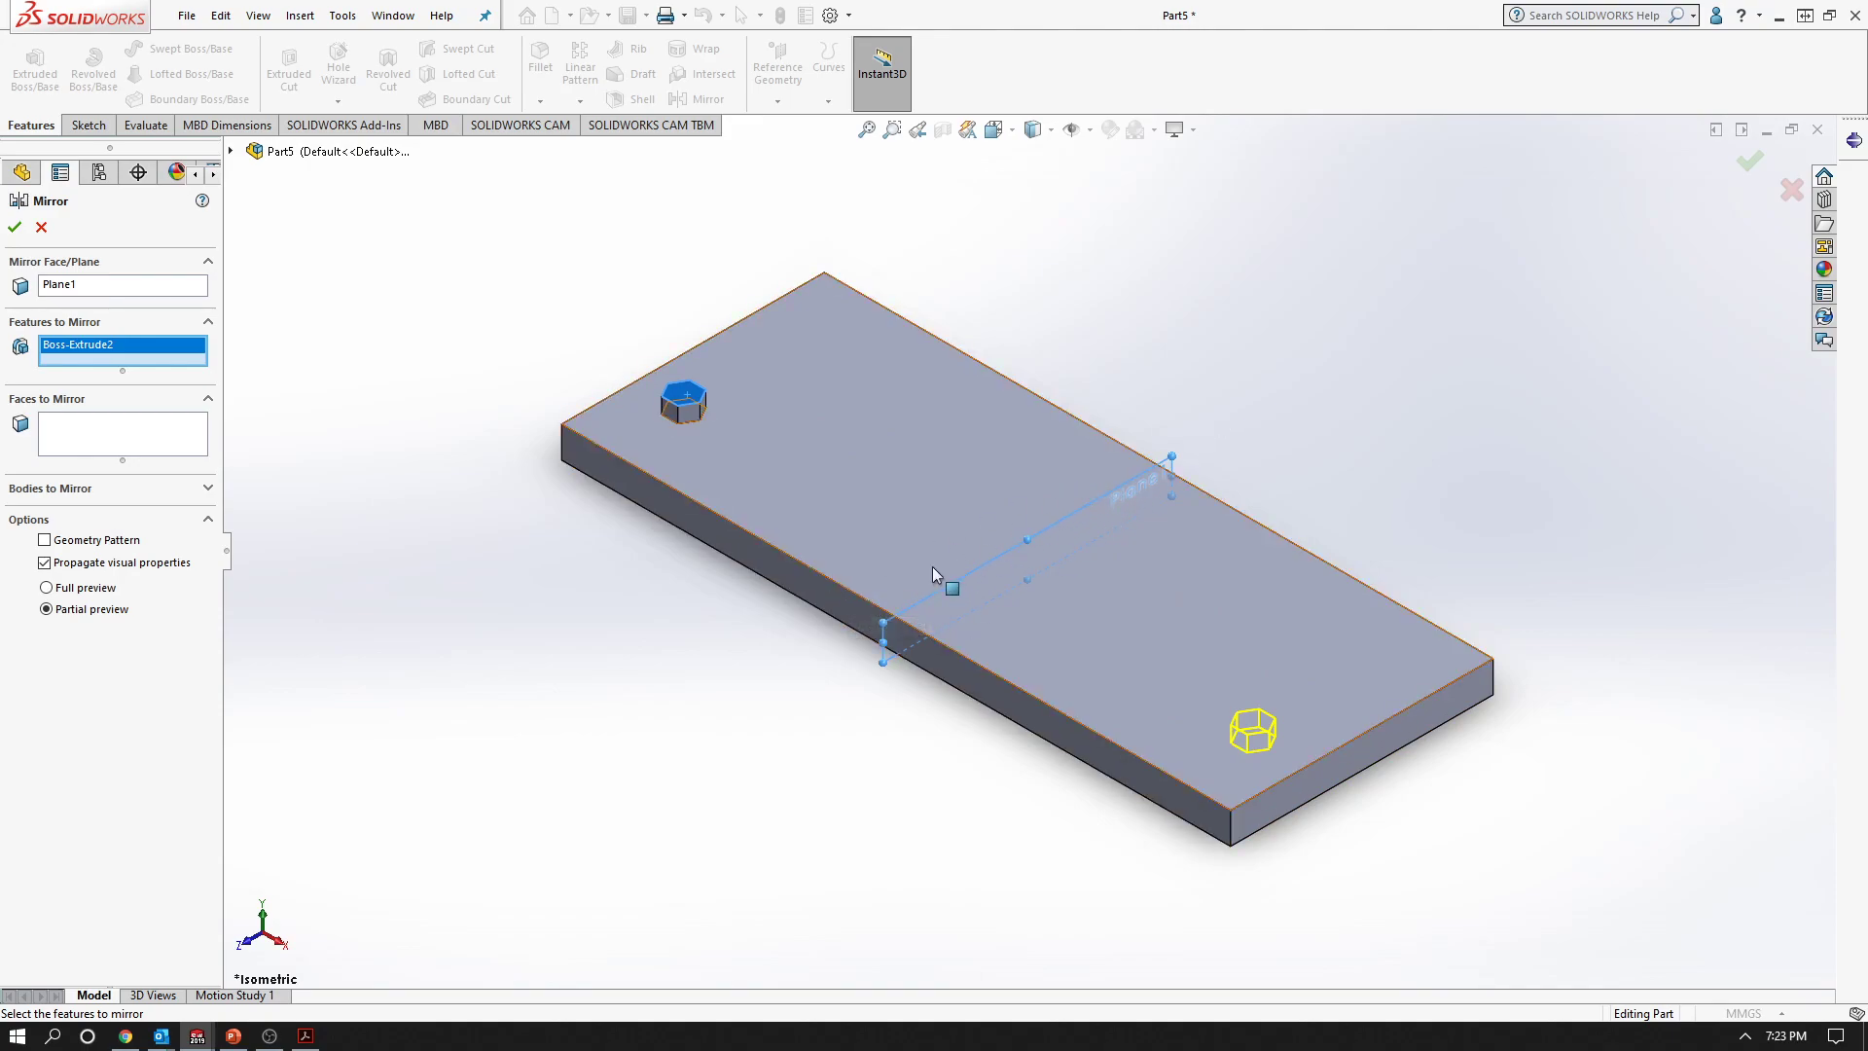
click(14, 228)
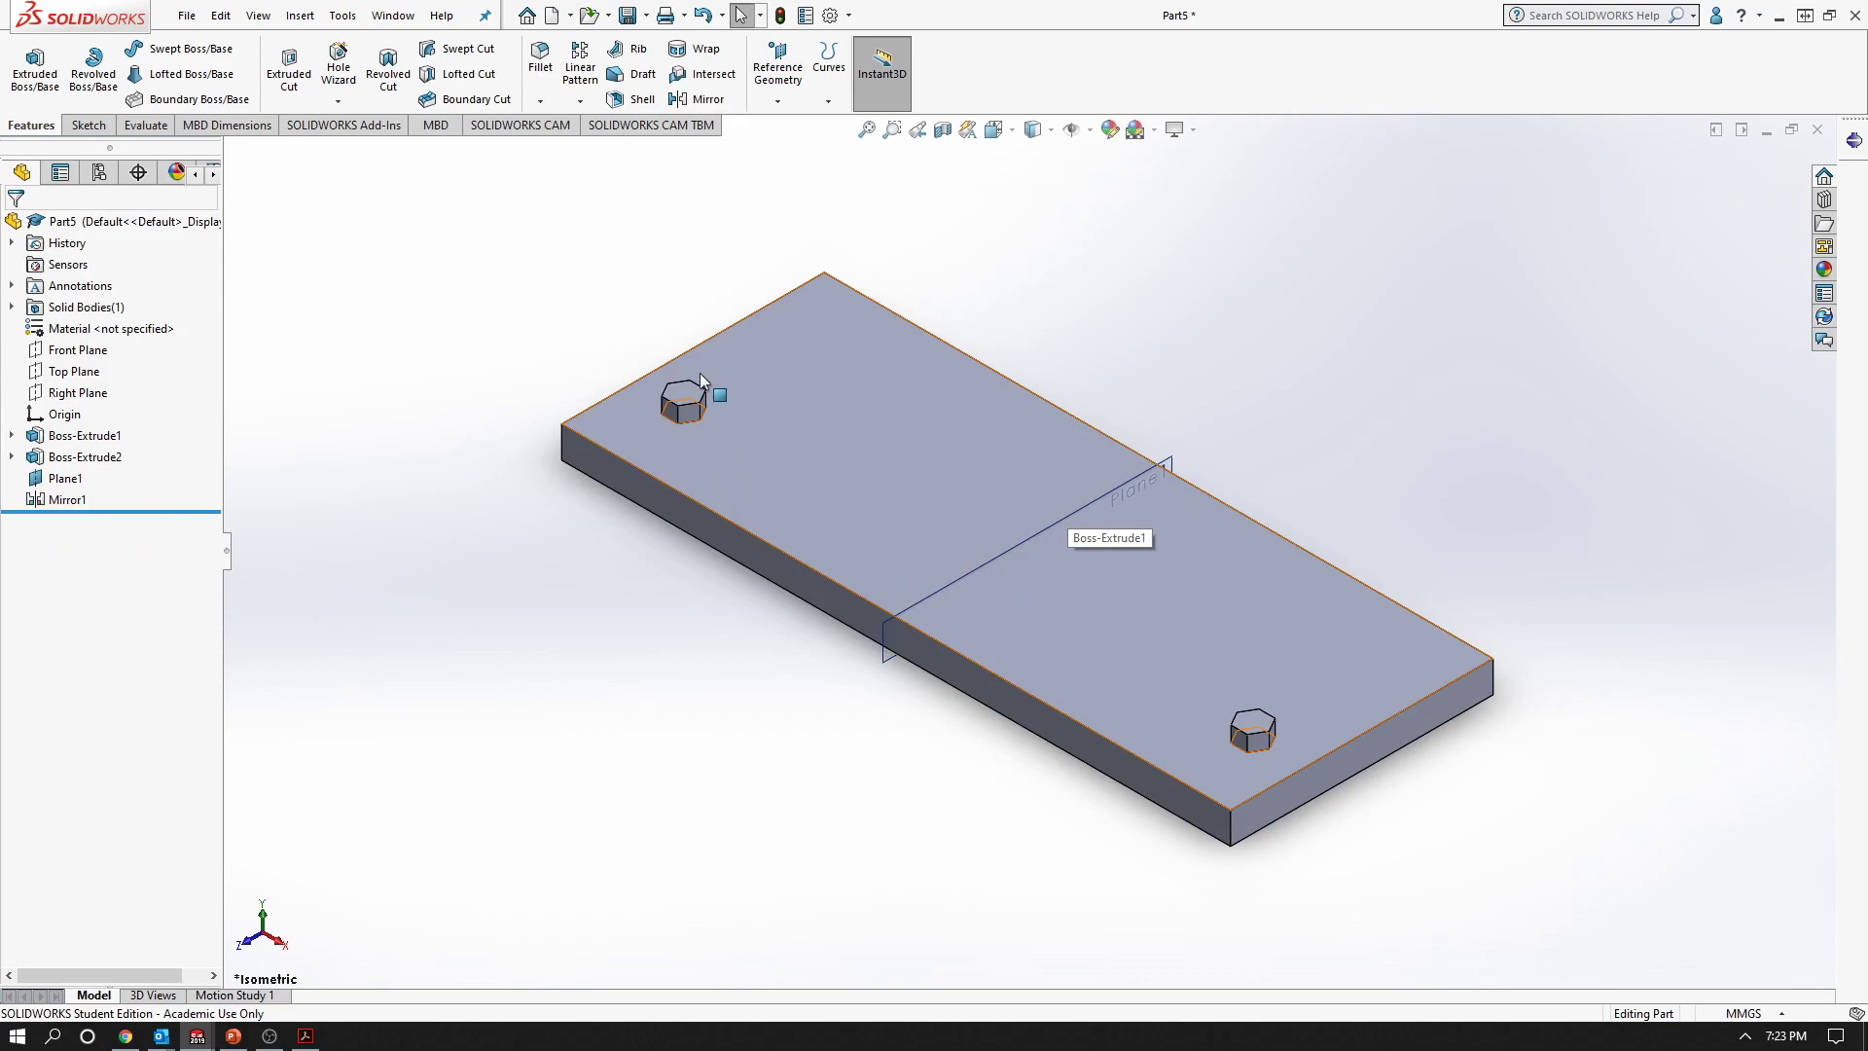
Hide Plane1 in the model view.
right_click(60, 478)
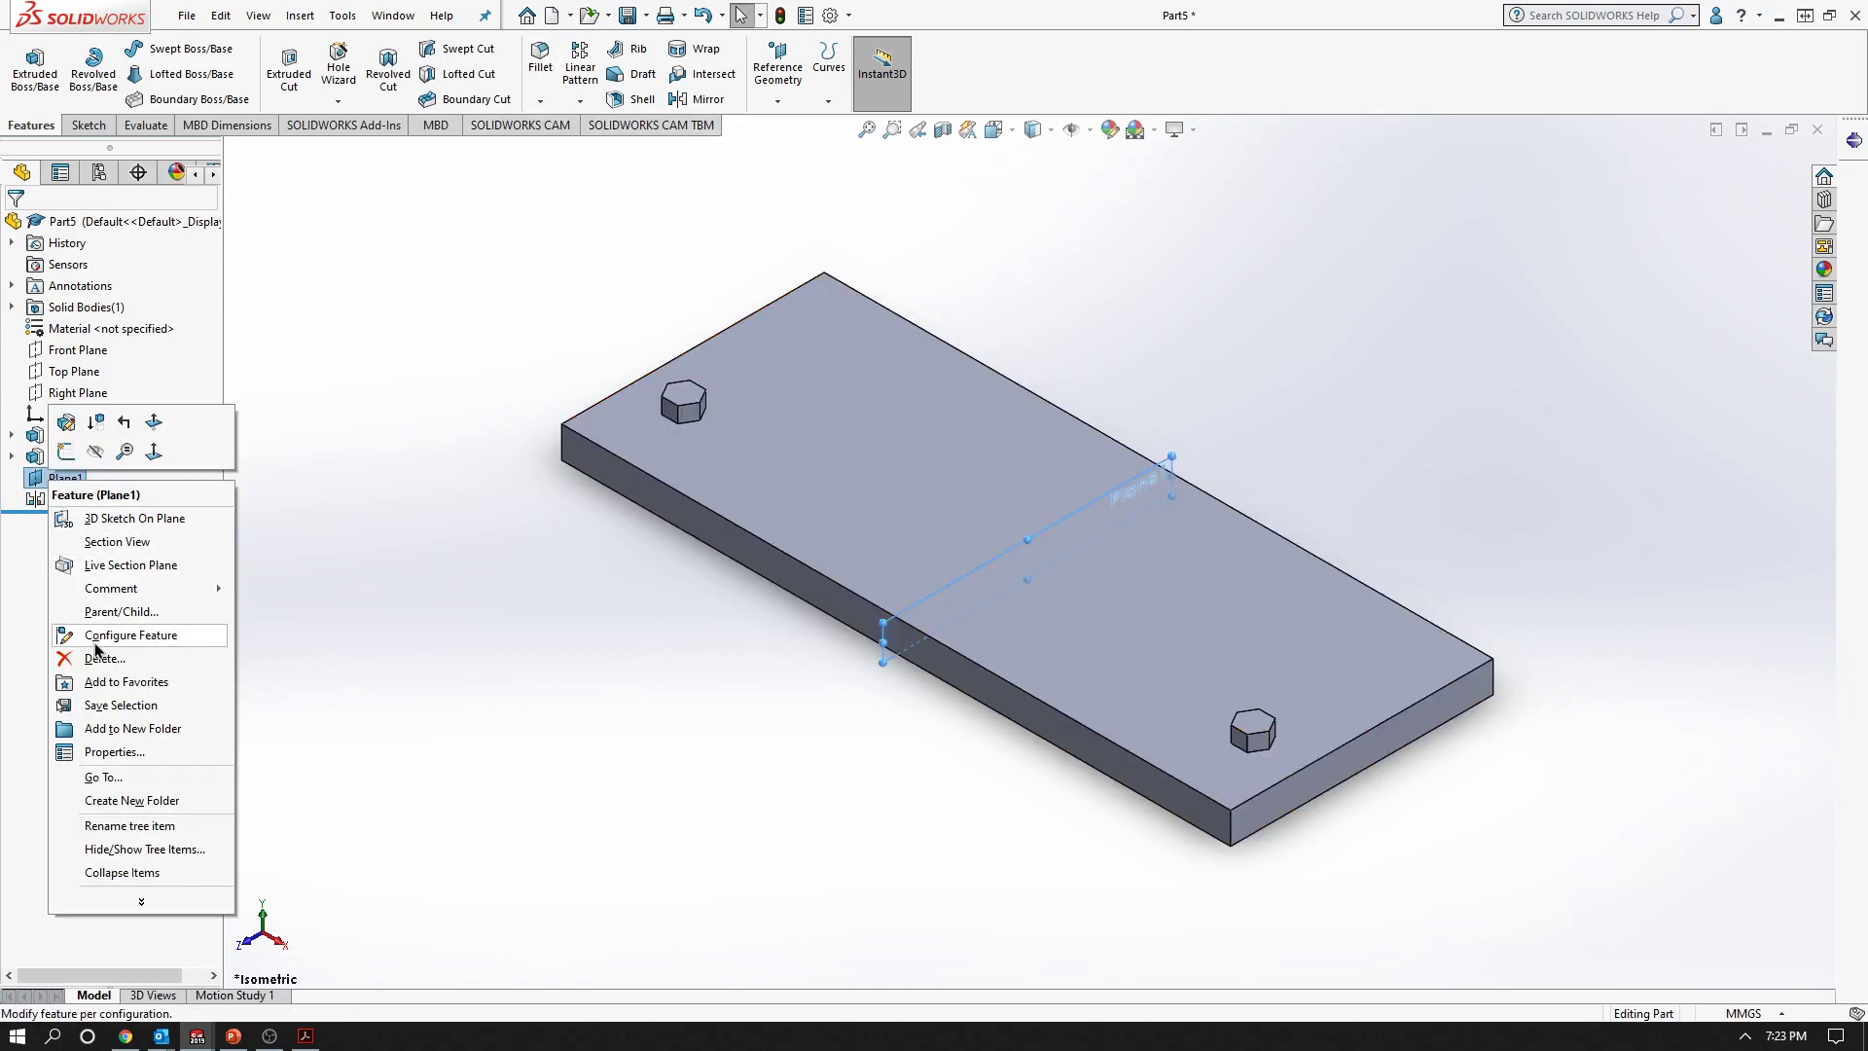
click(95, 452)
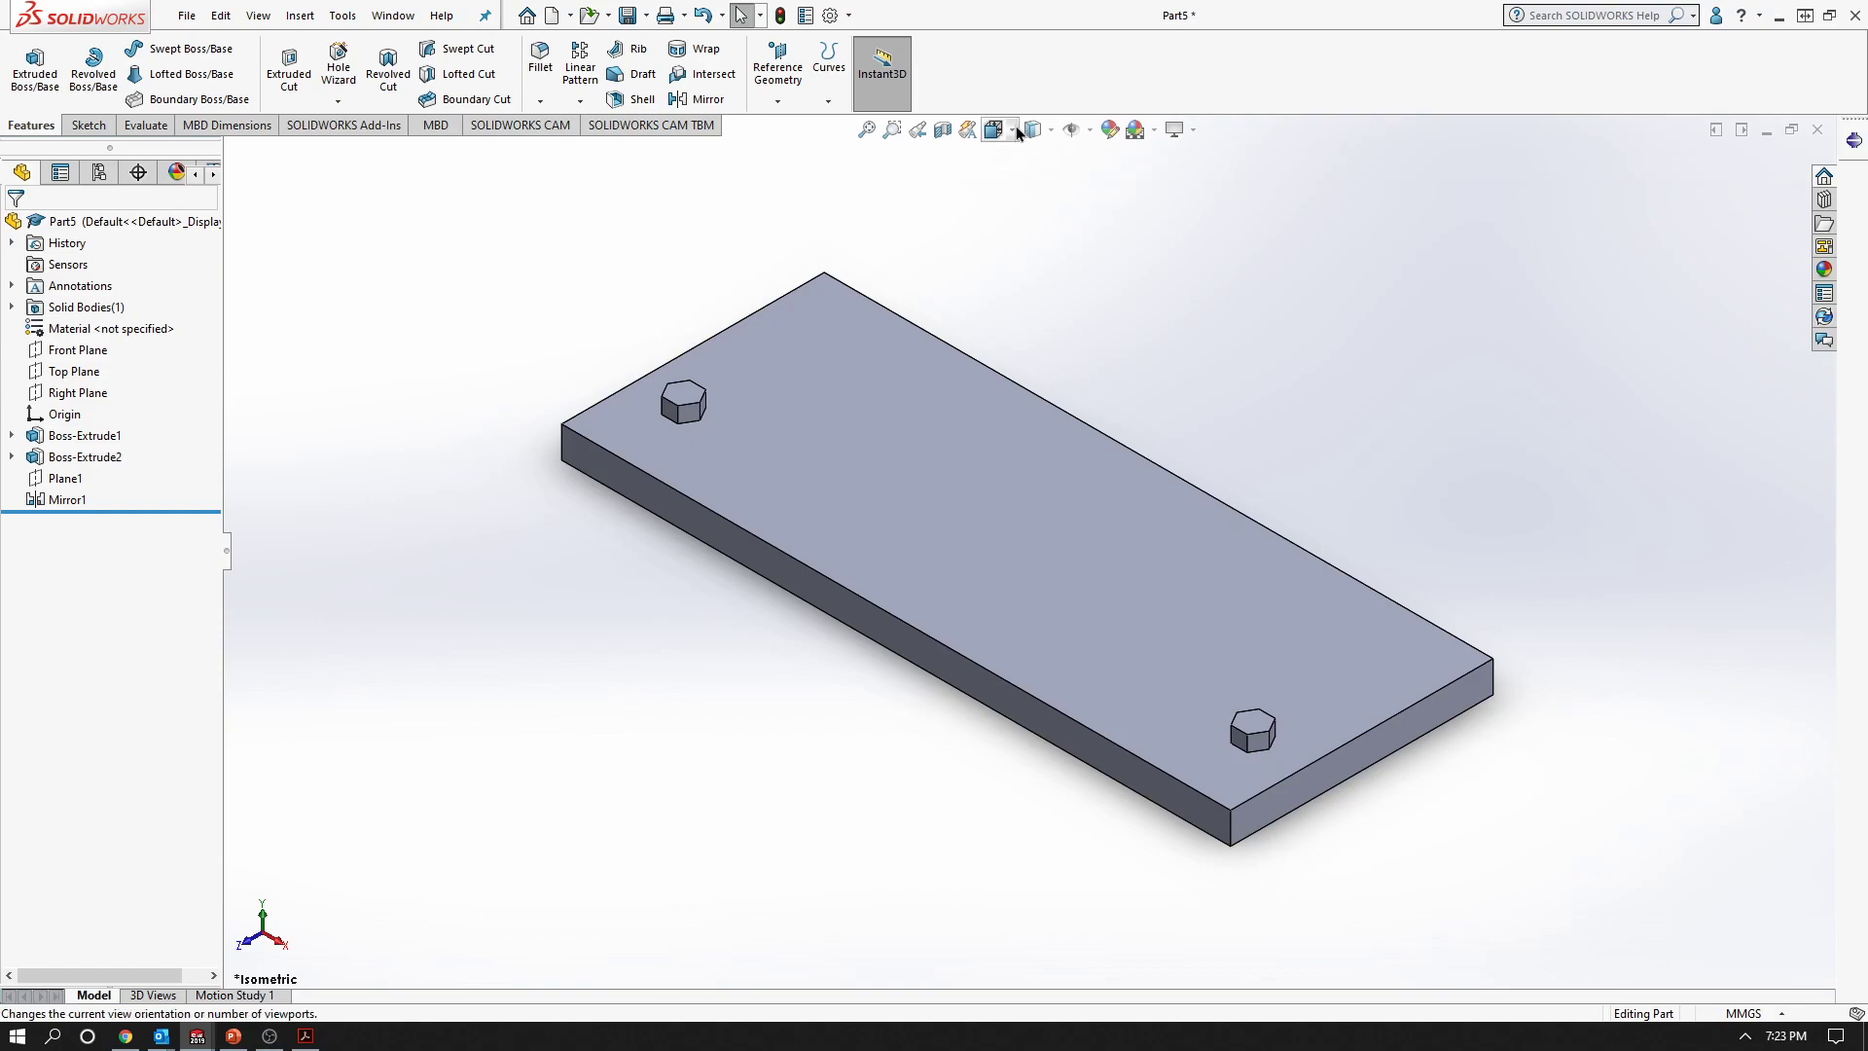
click(781, 103)
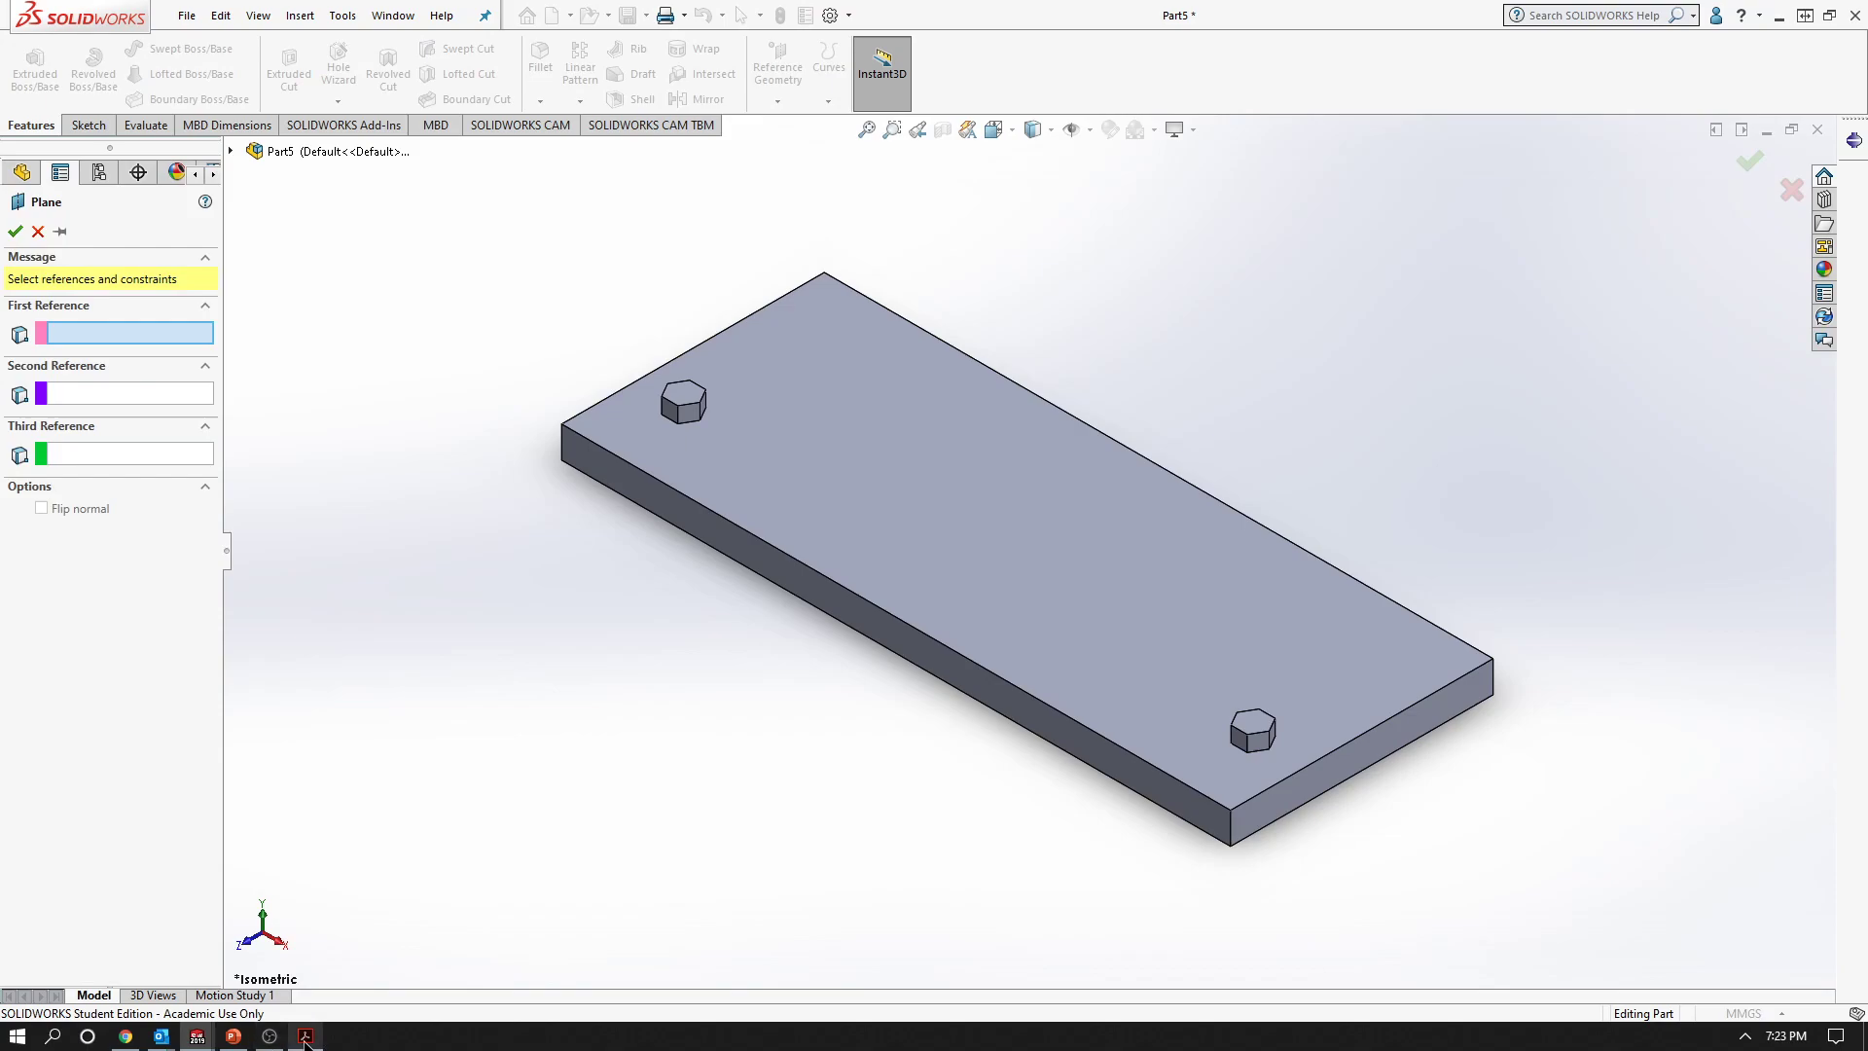
Review the lecture slides from Reference Geometry to slide 27, 'Creating plane', in PowerPoint.
click(236, 1038)
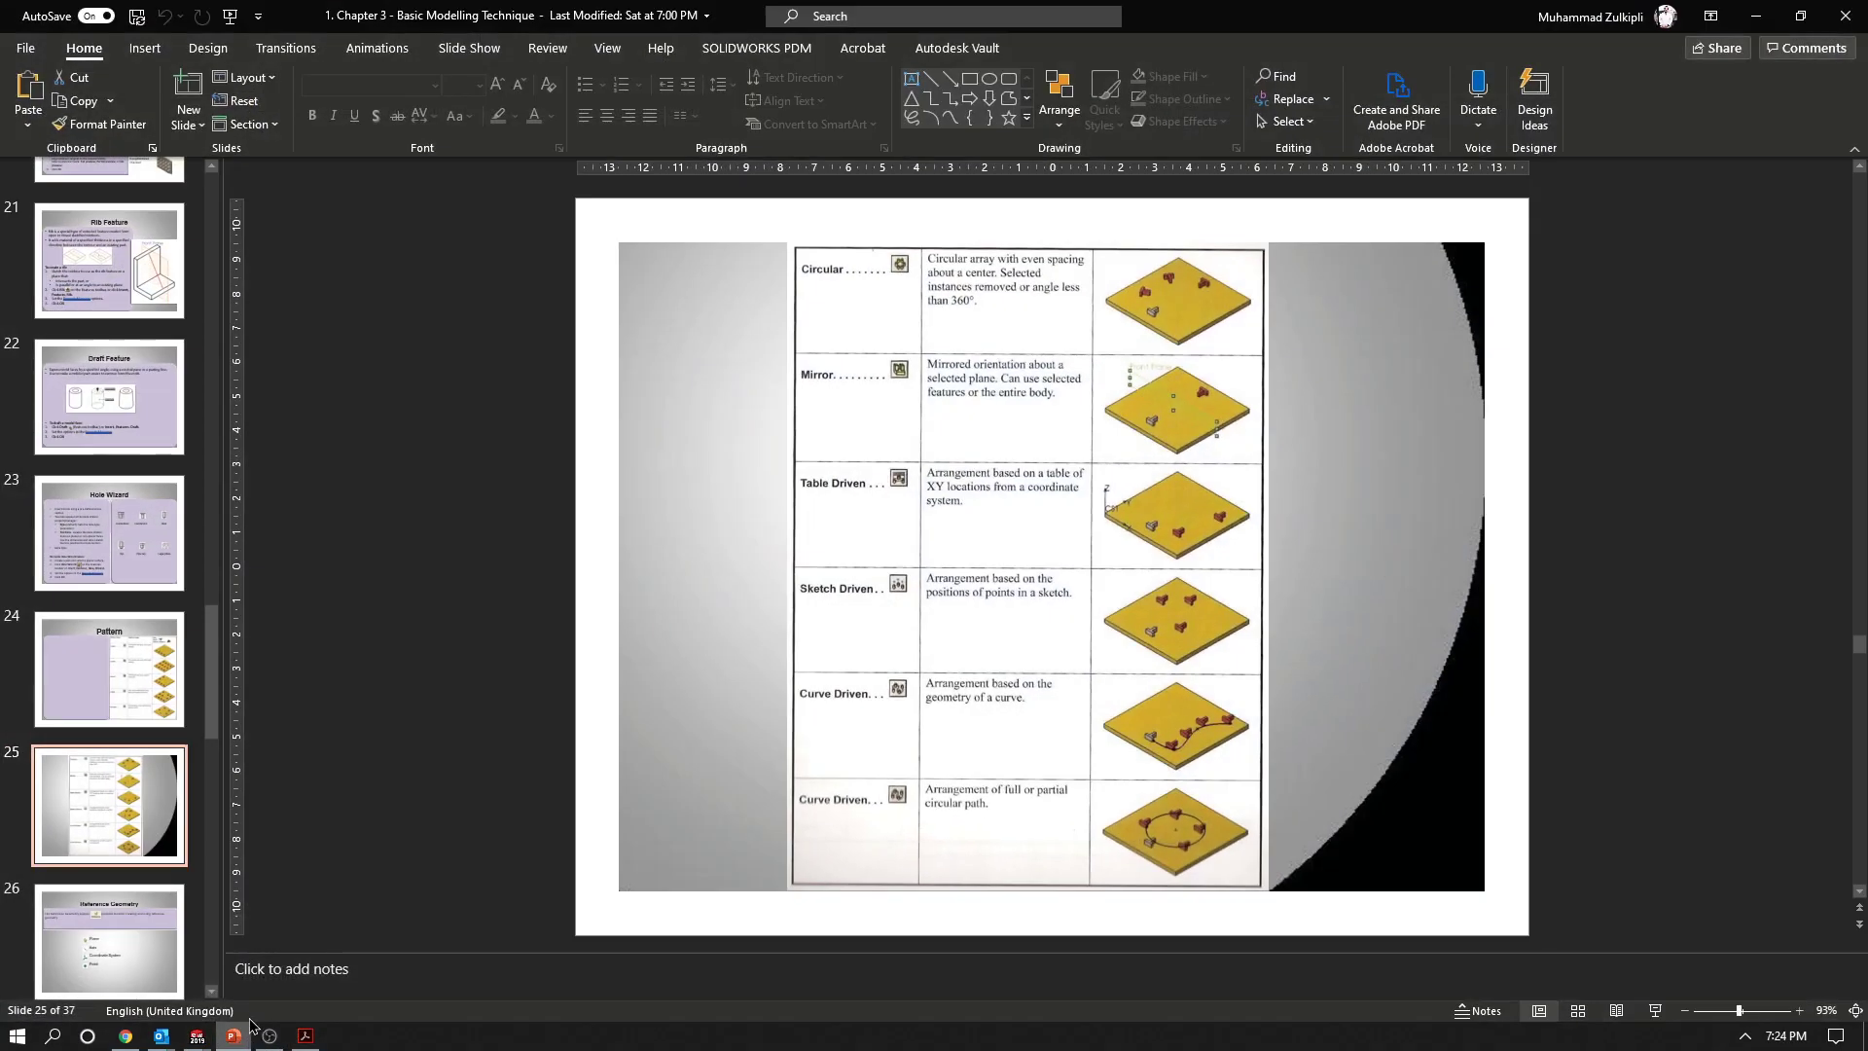
scroll(127, 908, down, 1)
click(124, 844)
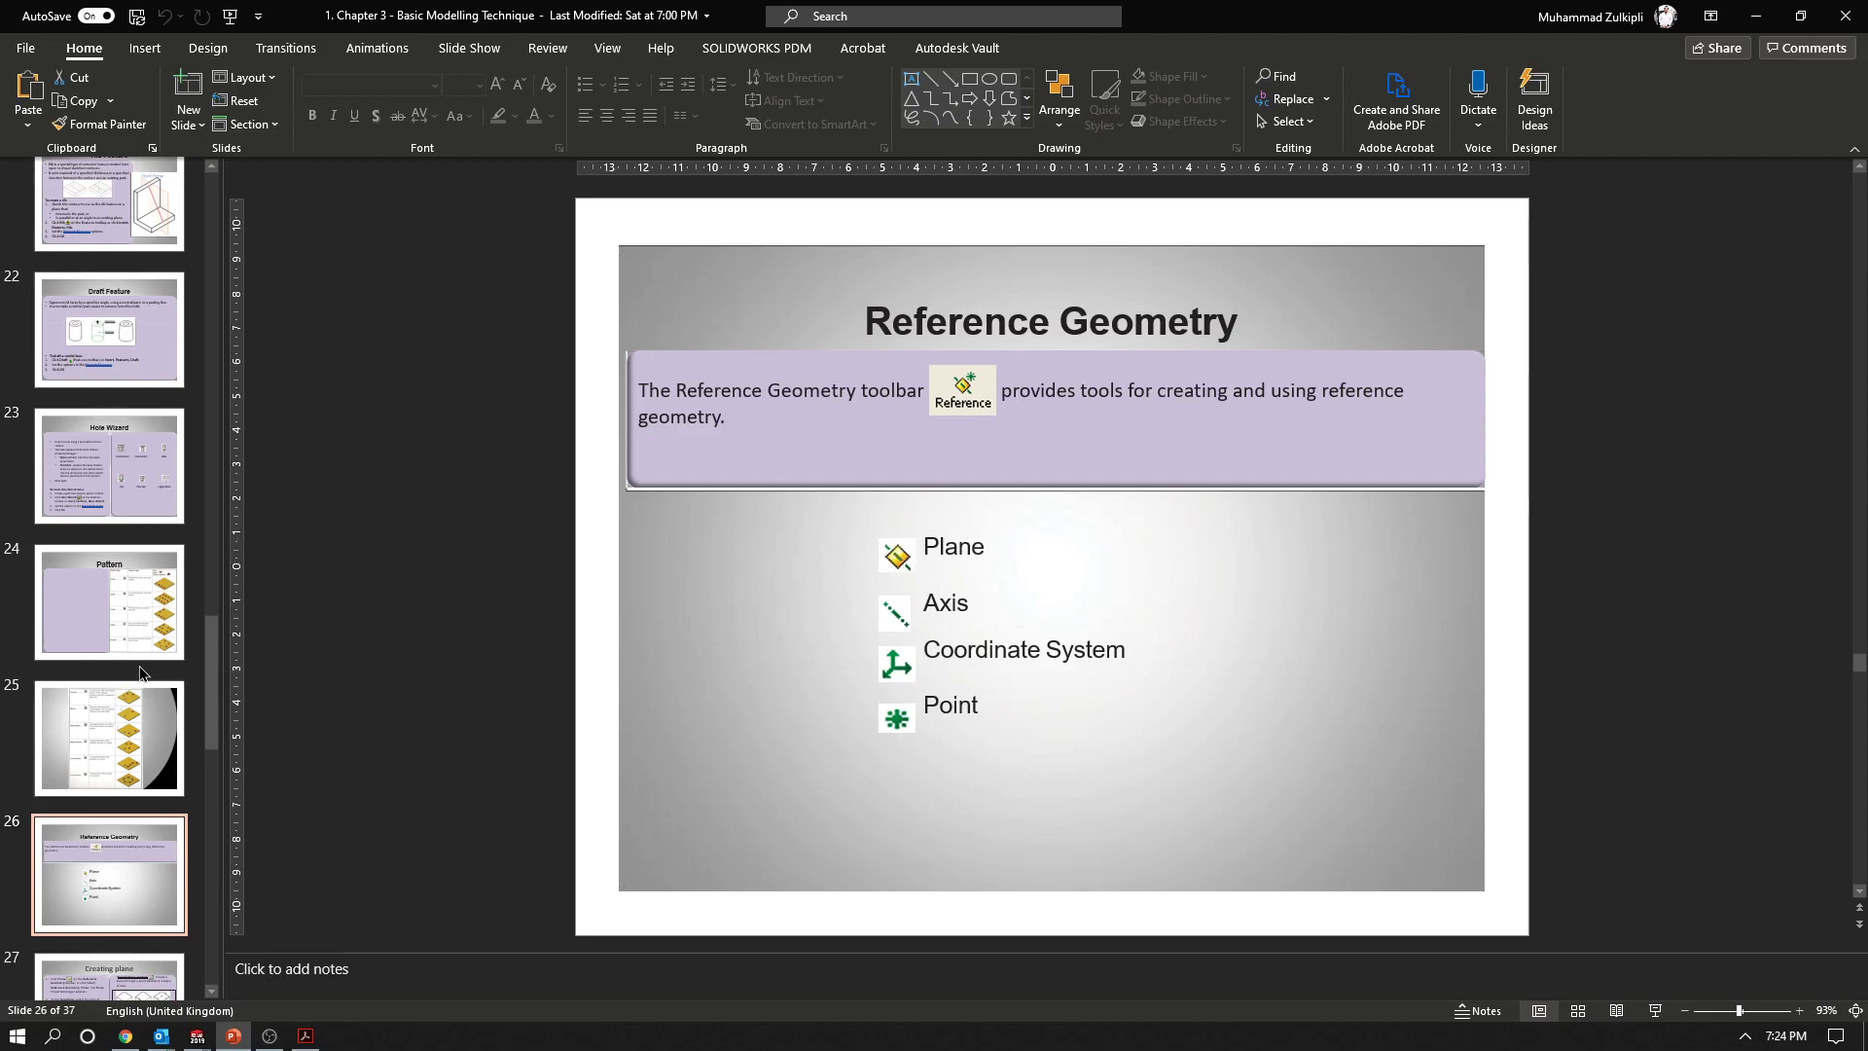
scroll(146, 662, down, 3)
scroll(146, 661, down, 3)
click(129, 628)
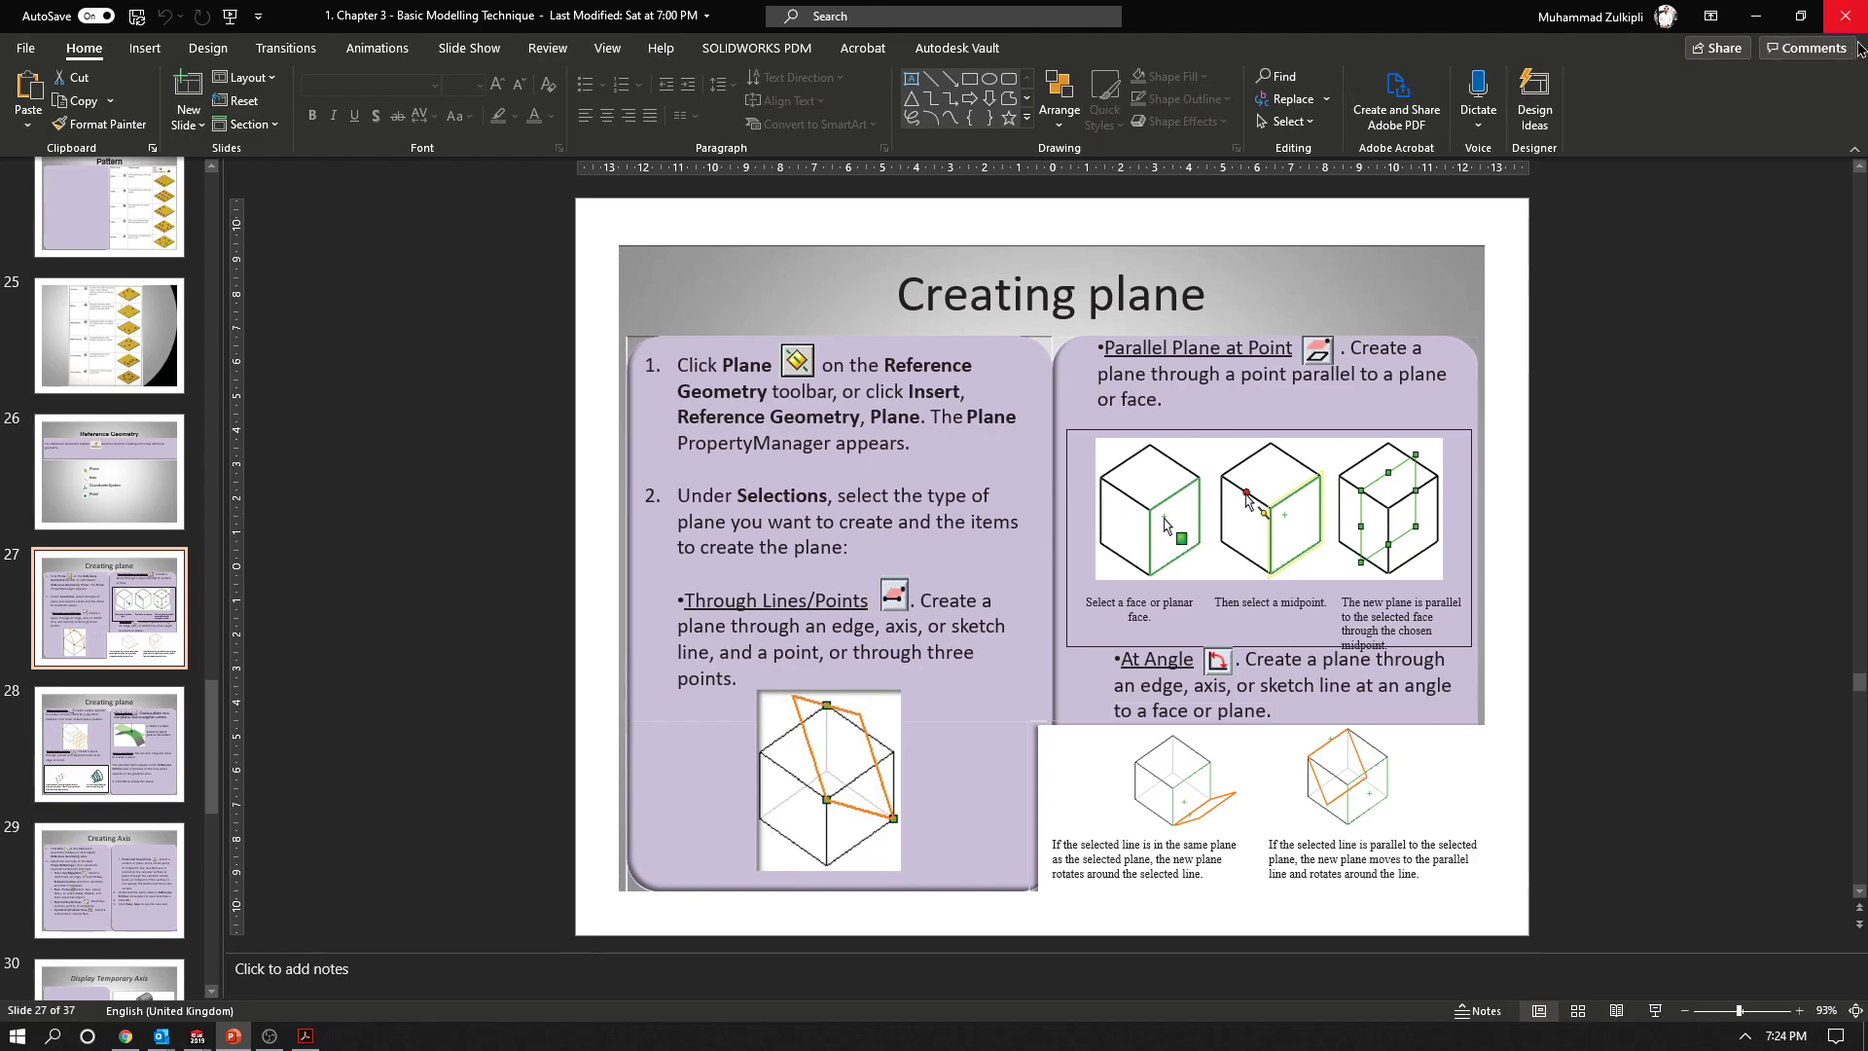
click(1757, 16)
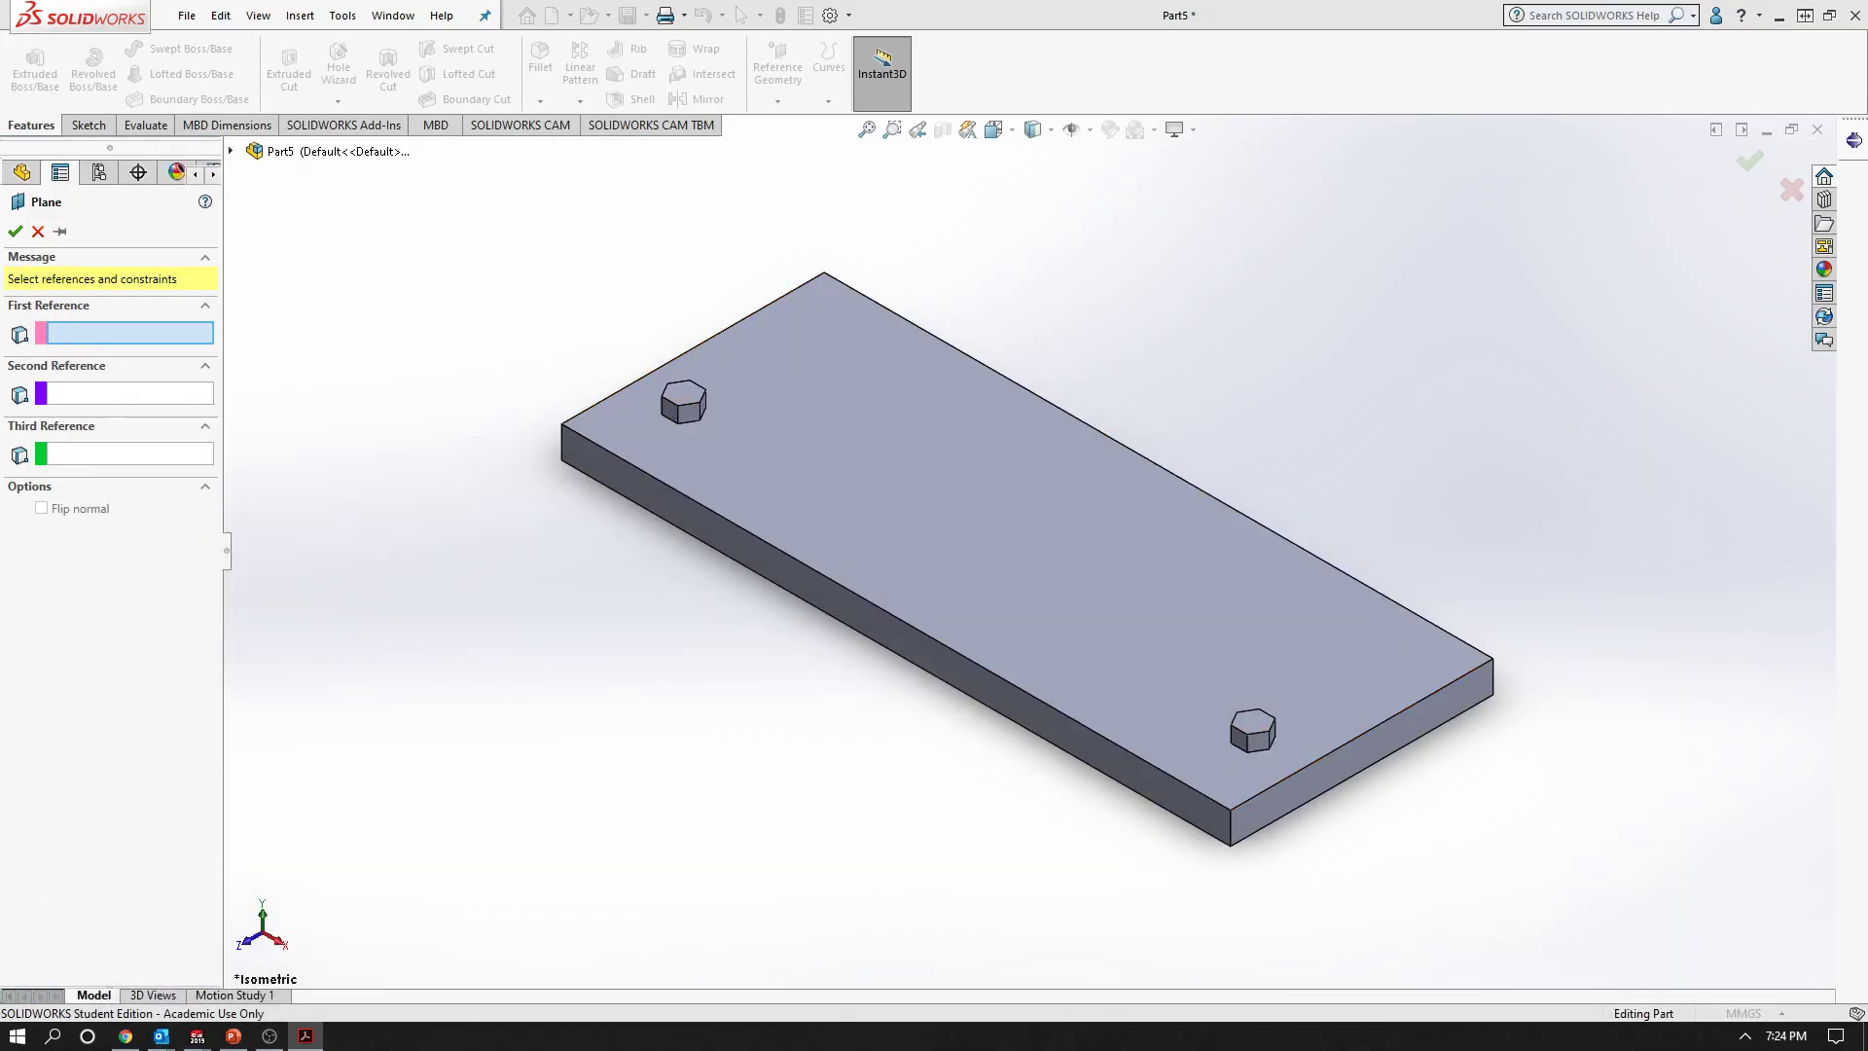
Cancel the unfinished plane and create Plane2 midway between the plate's front and back side faces.
click(38, 231)
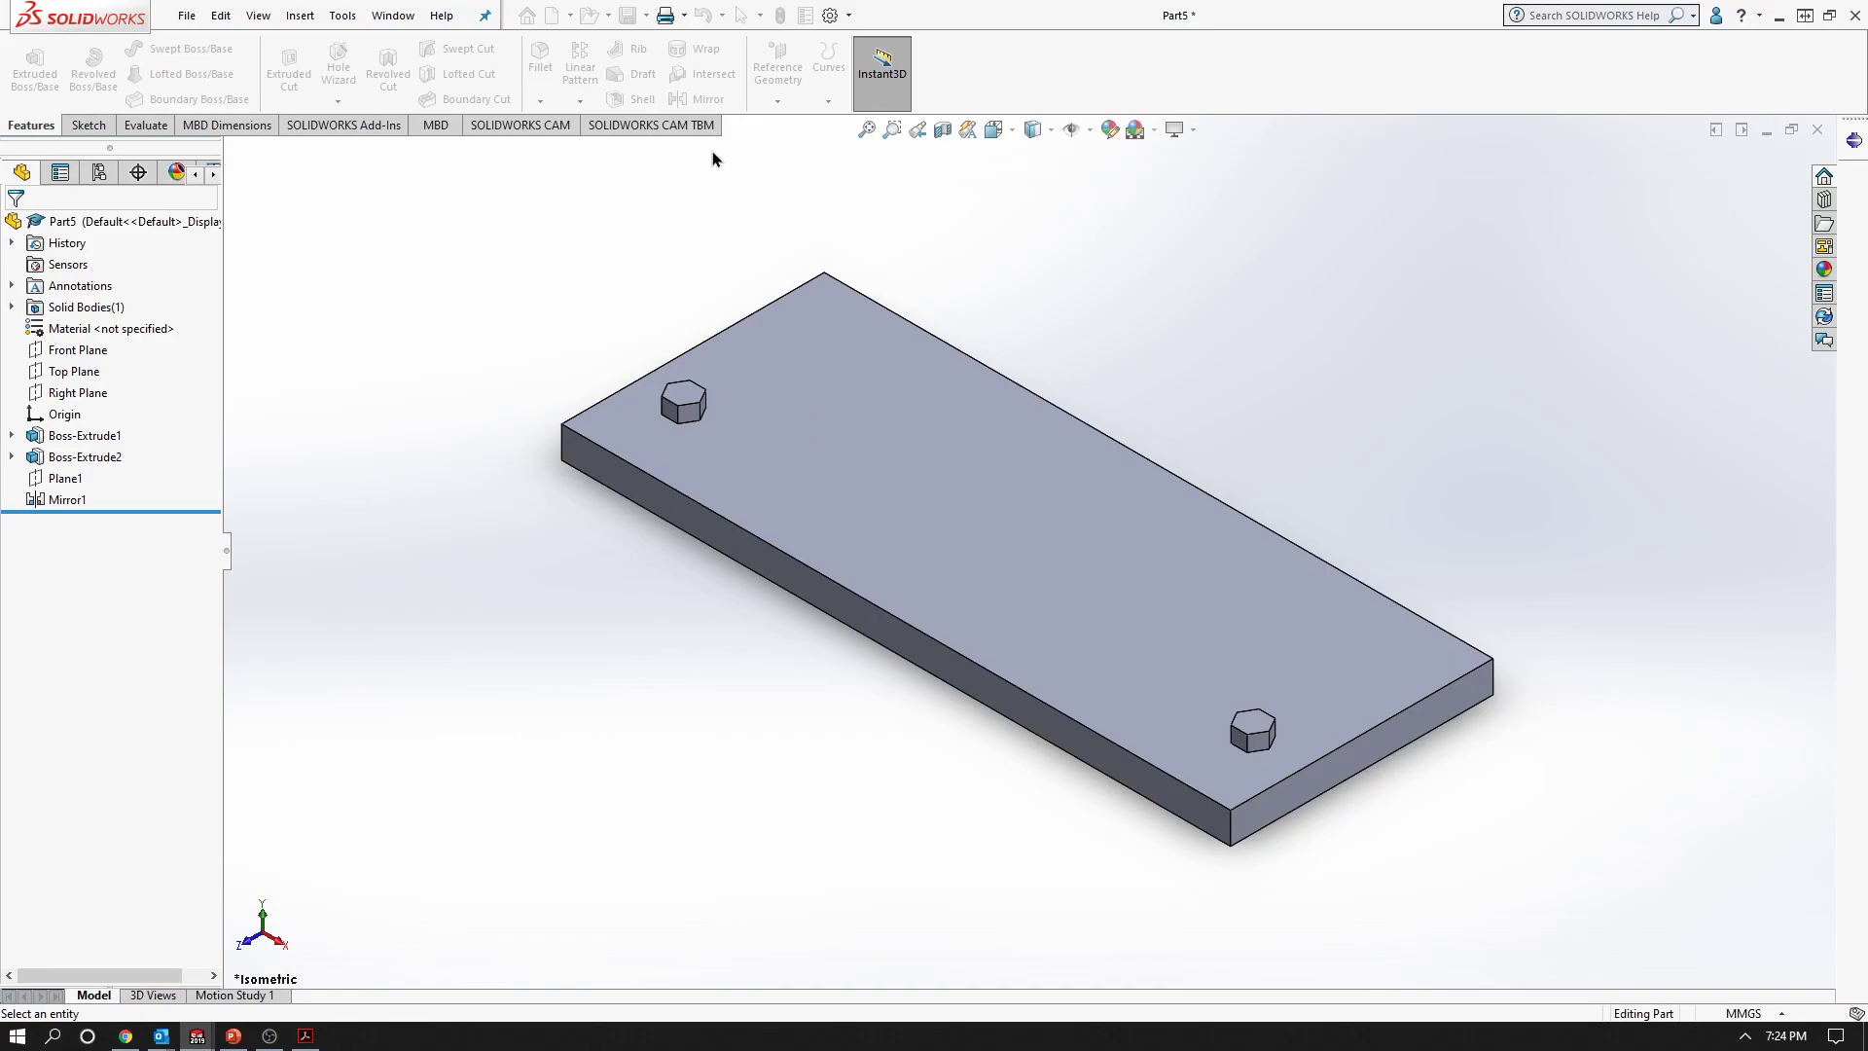
click(778, 101)
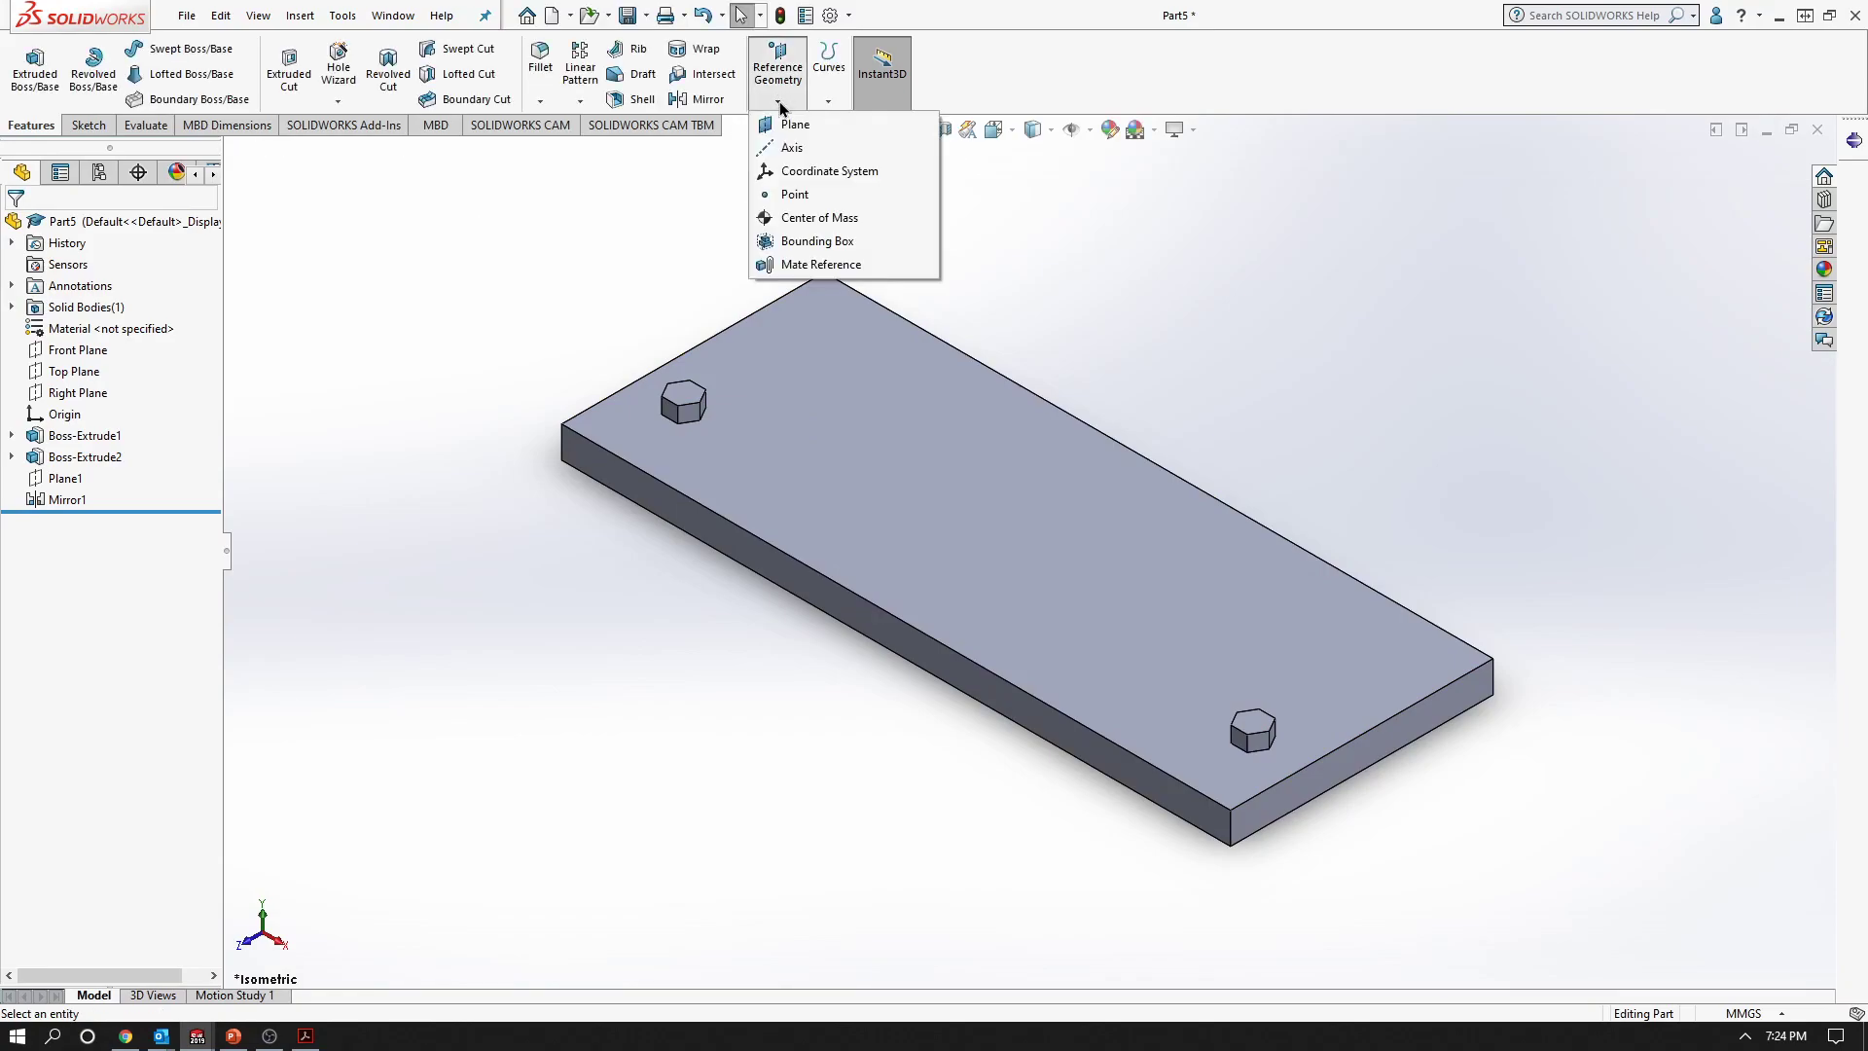
click(798, 126)
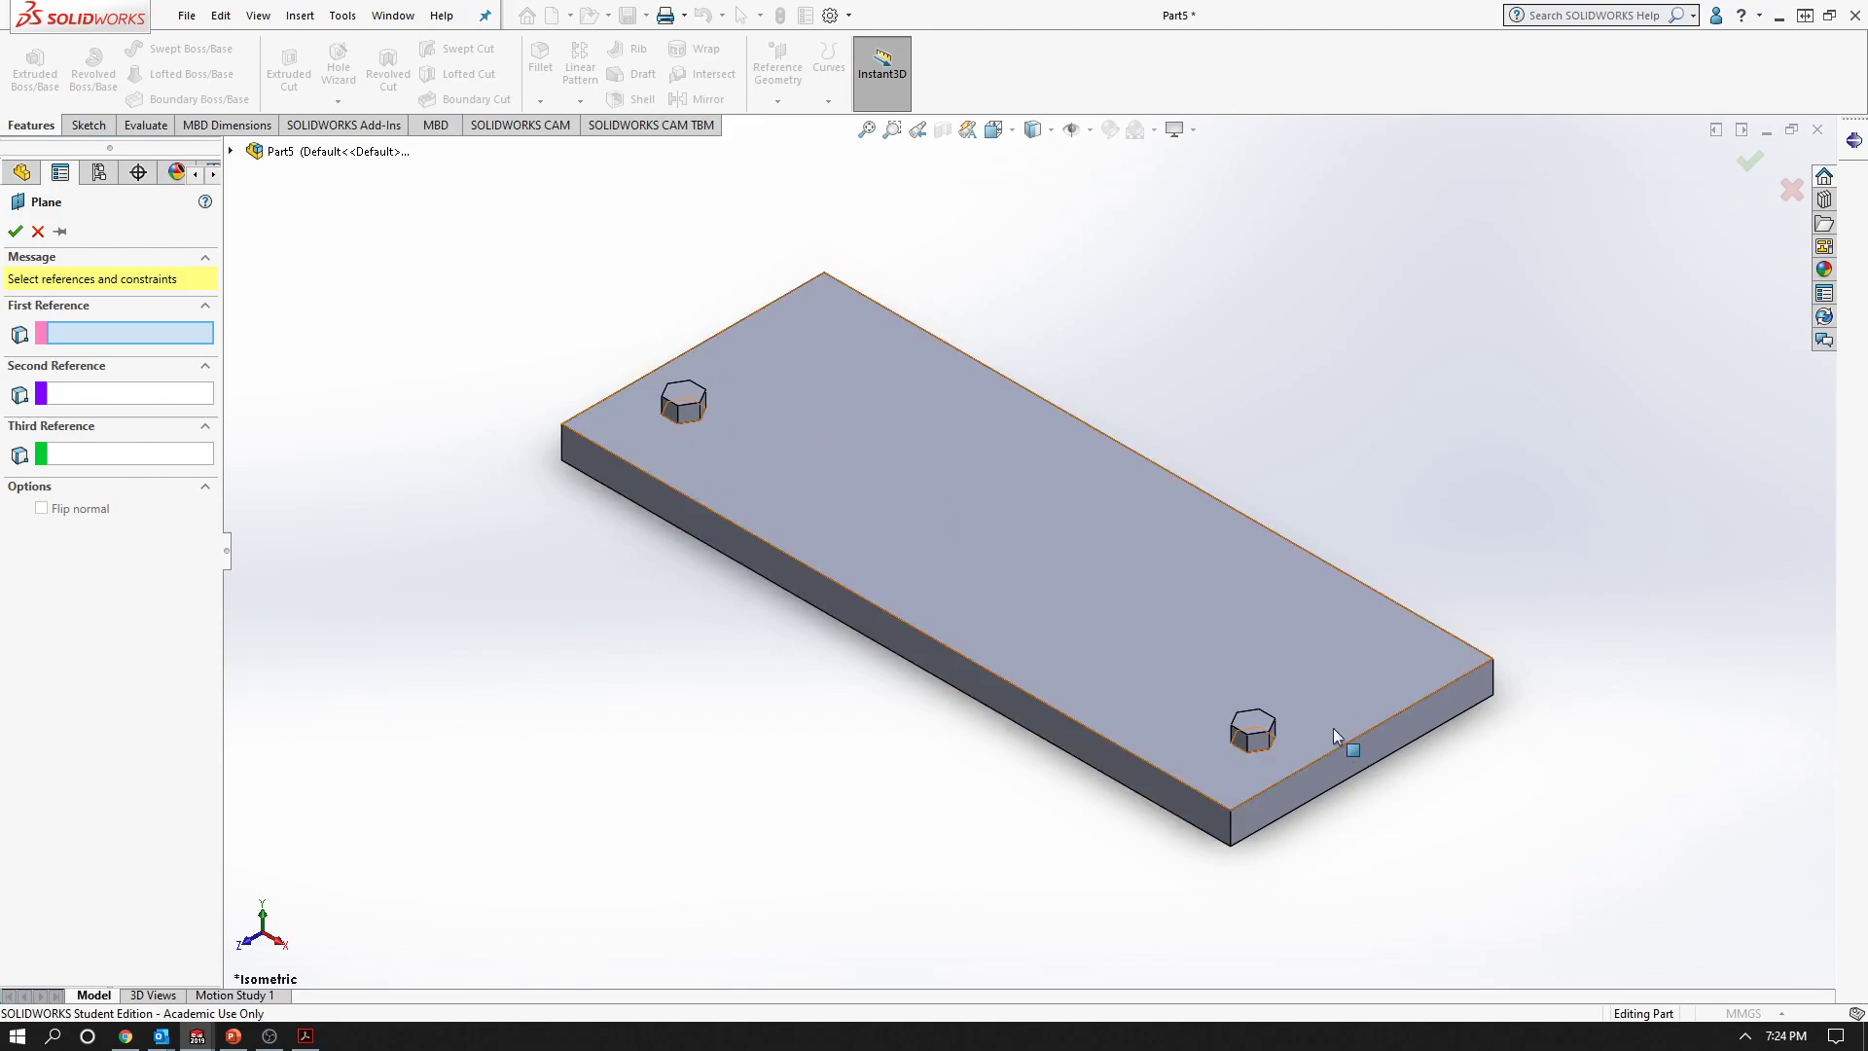
click(786, 573)
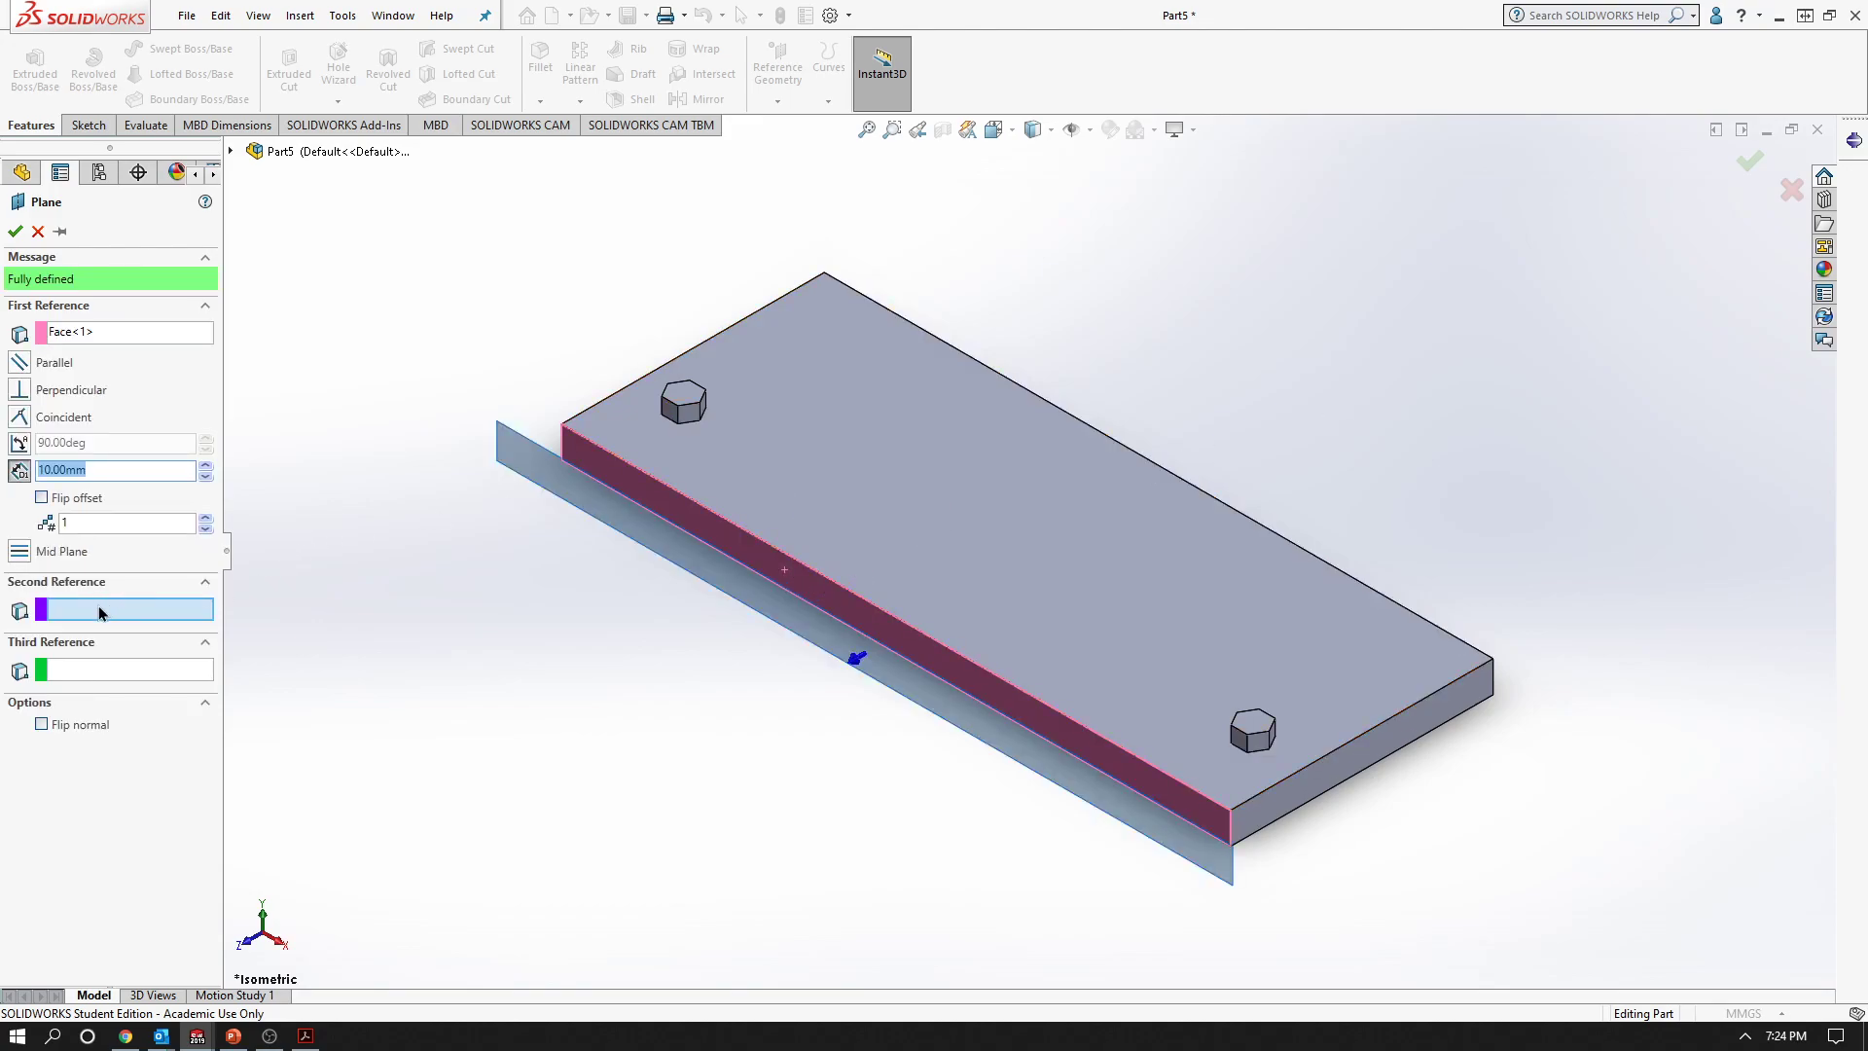
middle_drag(1313, 383, 1152, 463)
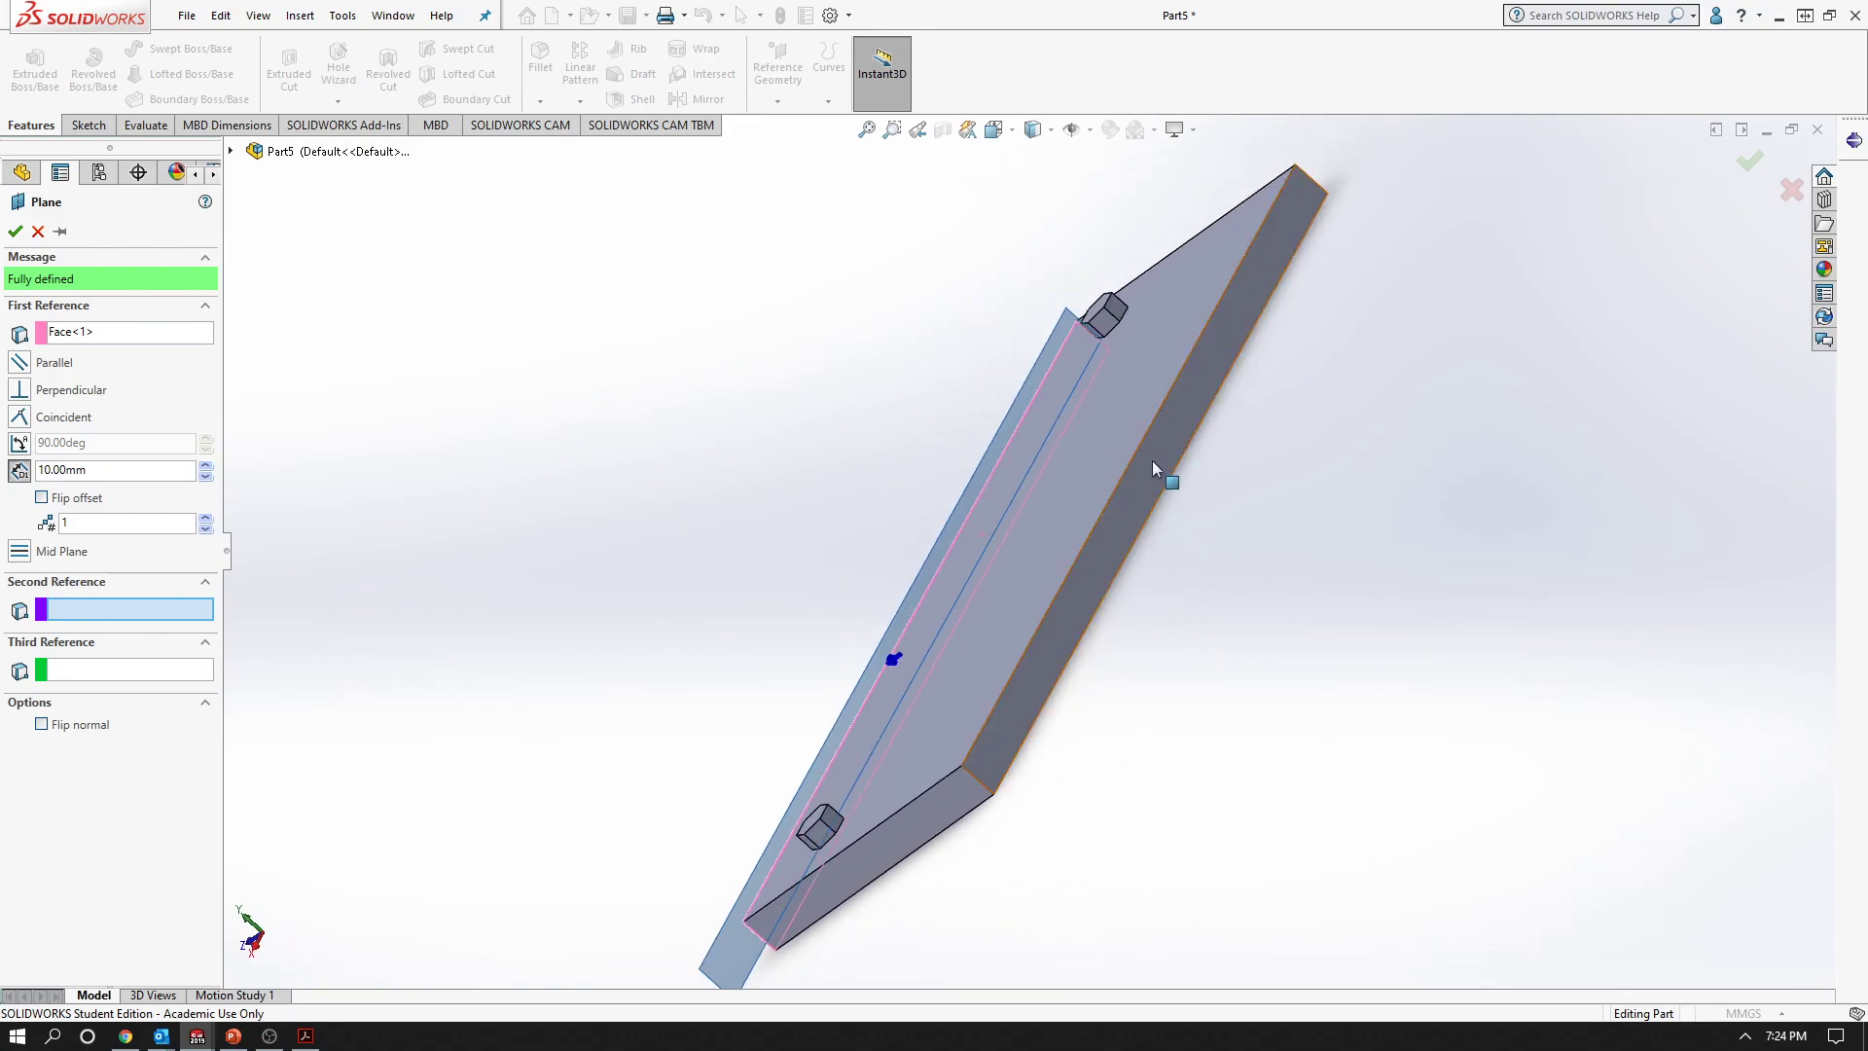
click(1152, 463)
middle_drag(1235, 556, 1385, 542)
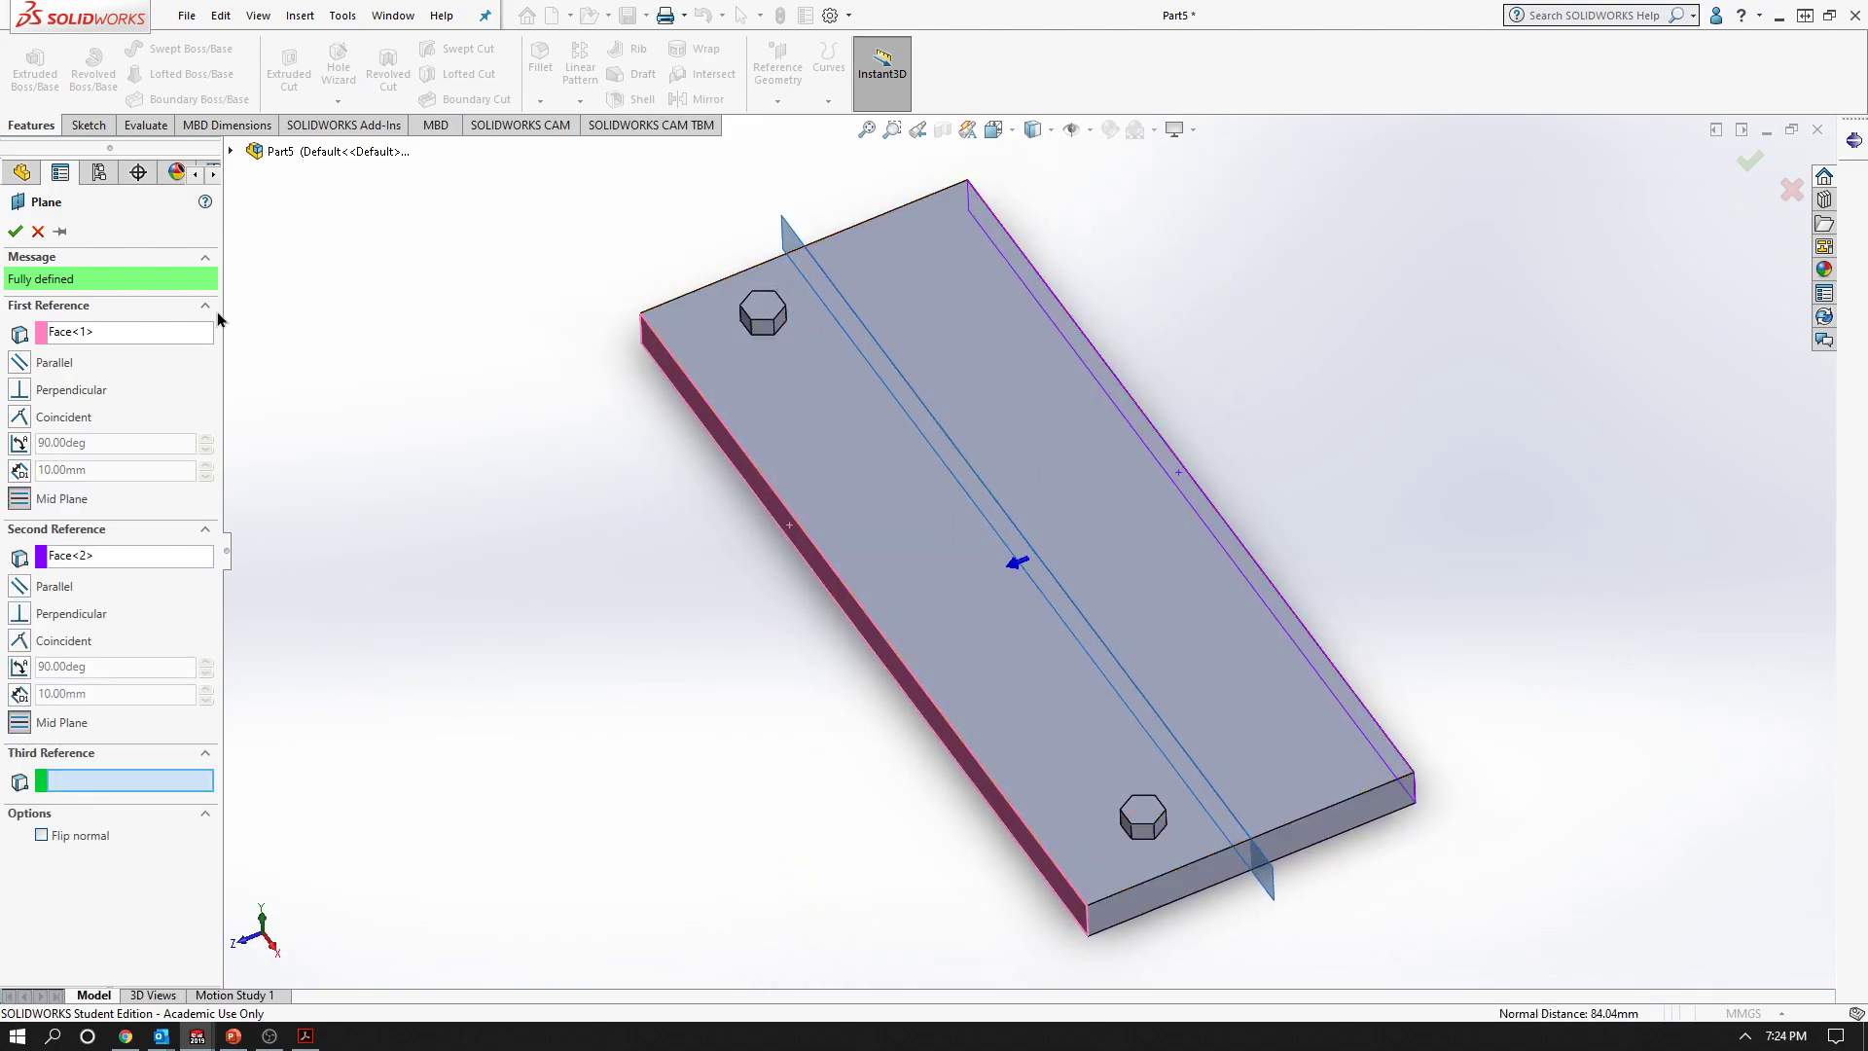
click(14, 232)
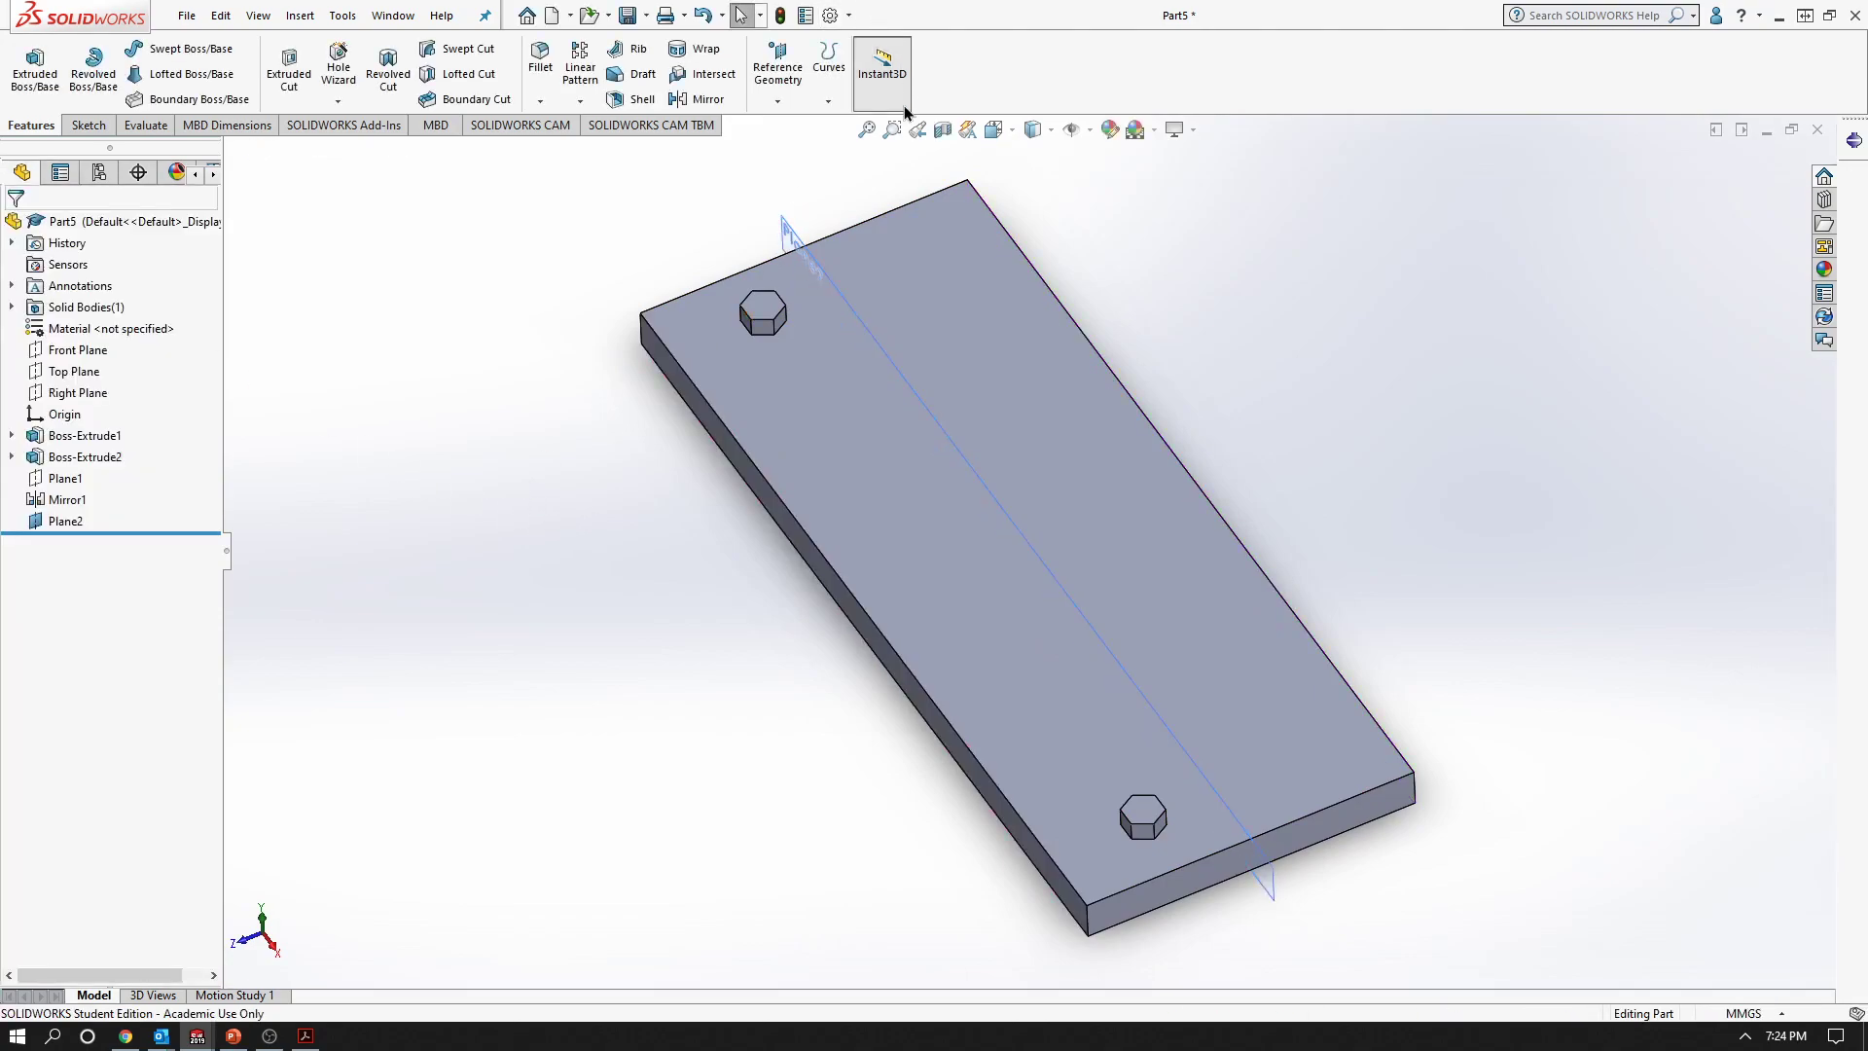
Start a new plane on the plate's long front edge, set perpendicular to that edge.
click(777, 101)
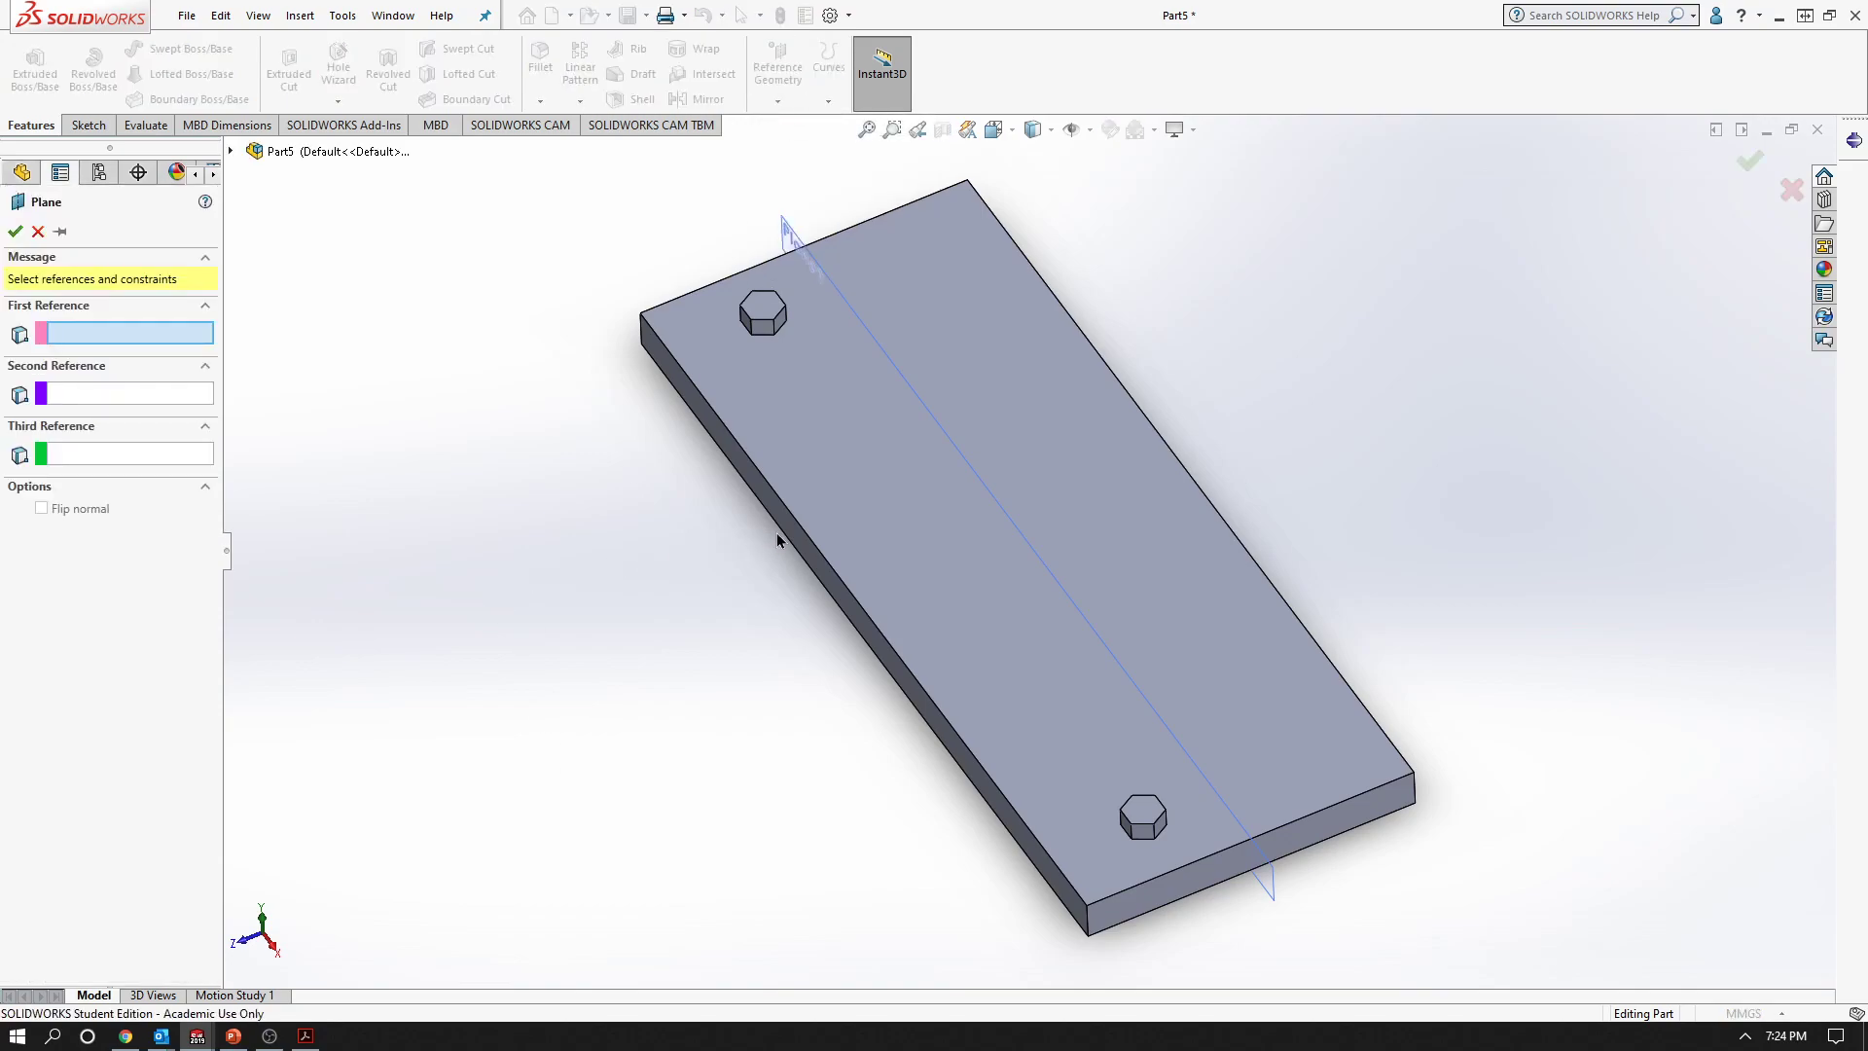
click(803, 533)
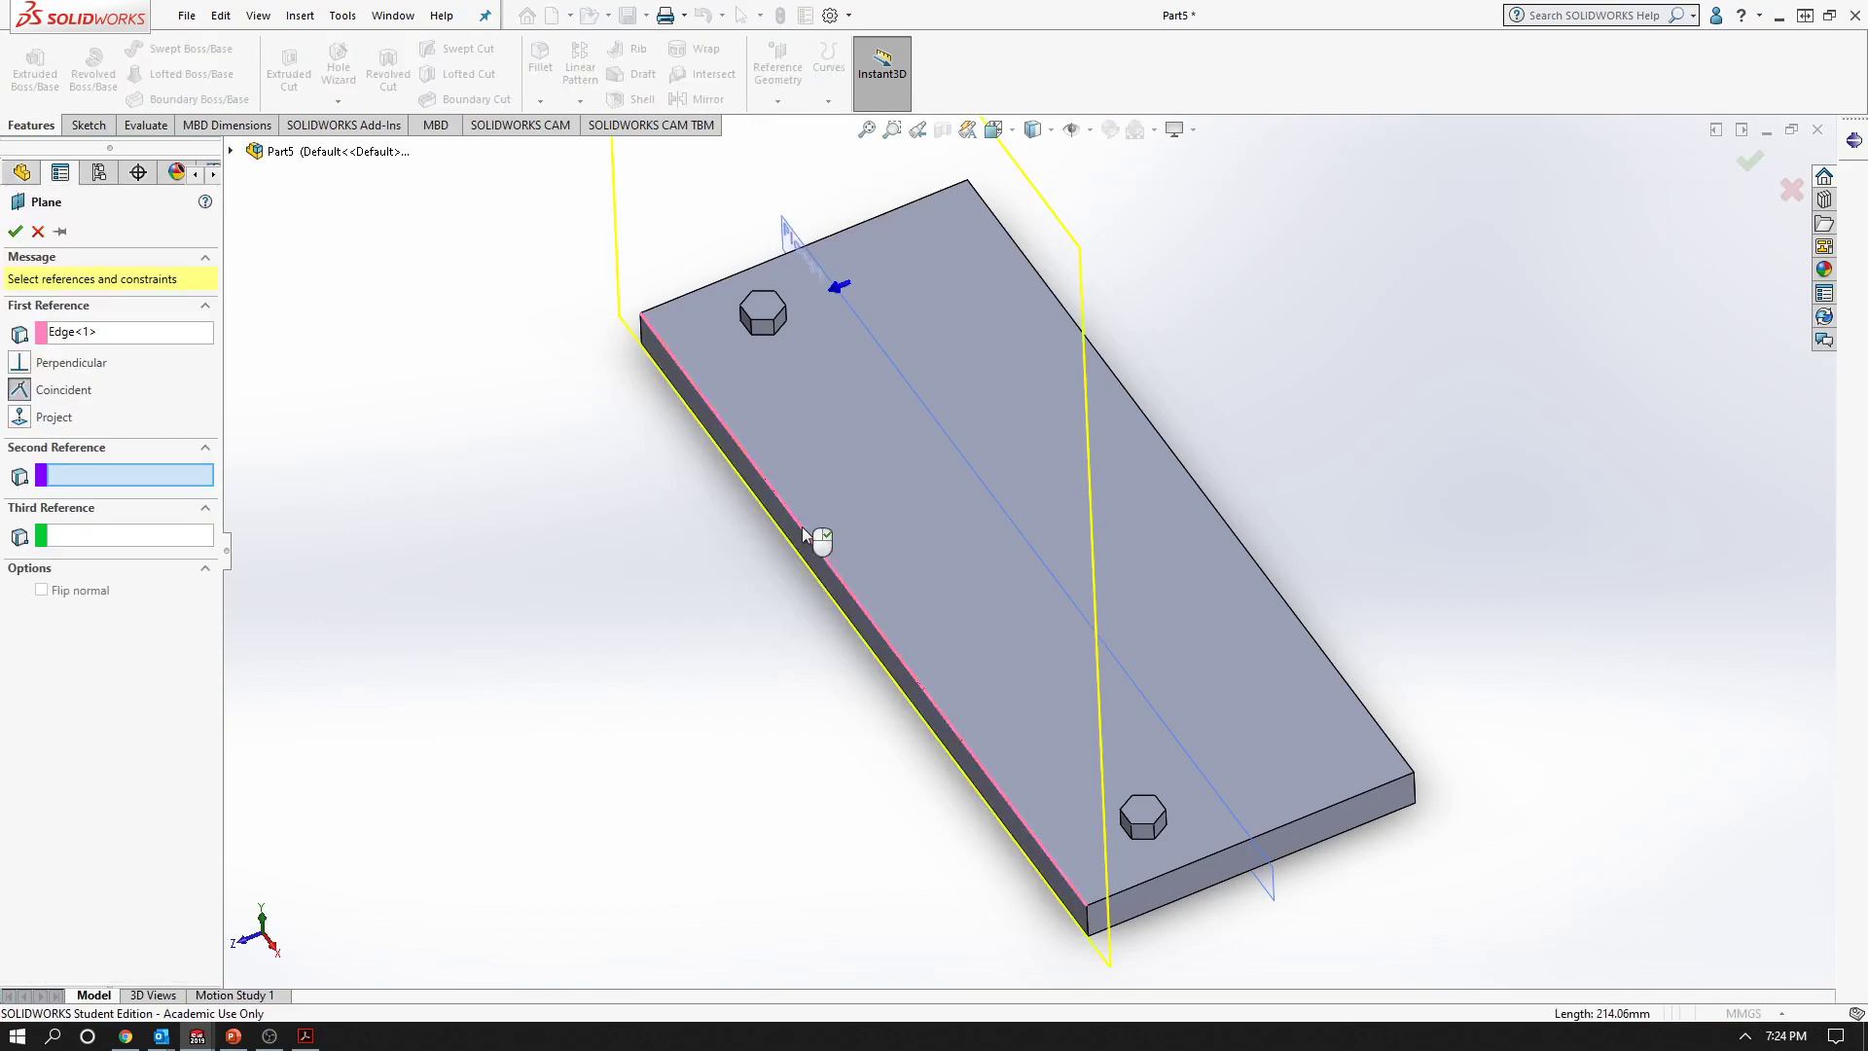
key(z)
mouse_move(752, 718)
middle_down()
mouse_move(675, 591)
mouse_move(679, 558)
middle_up()
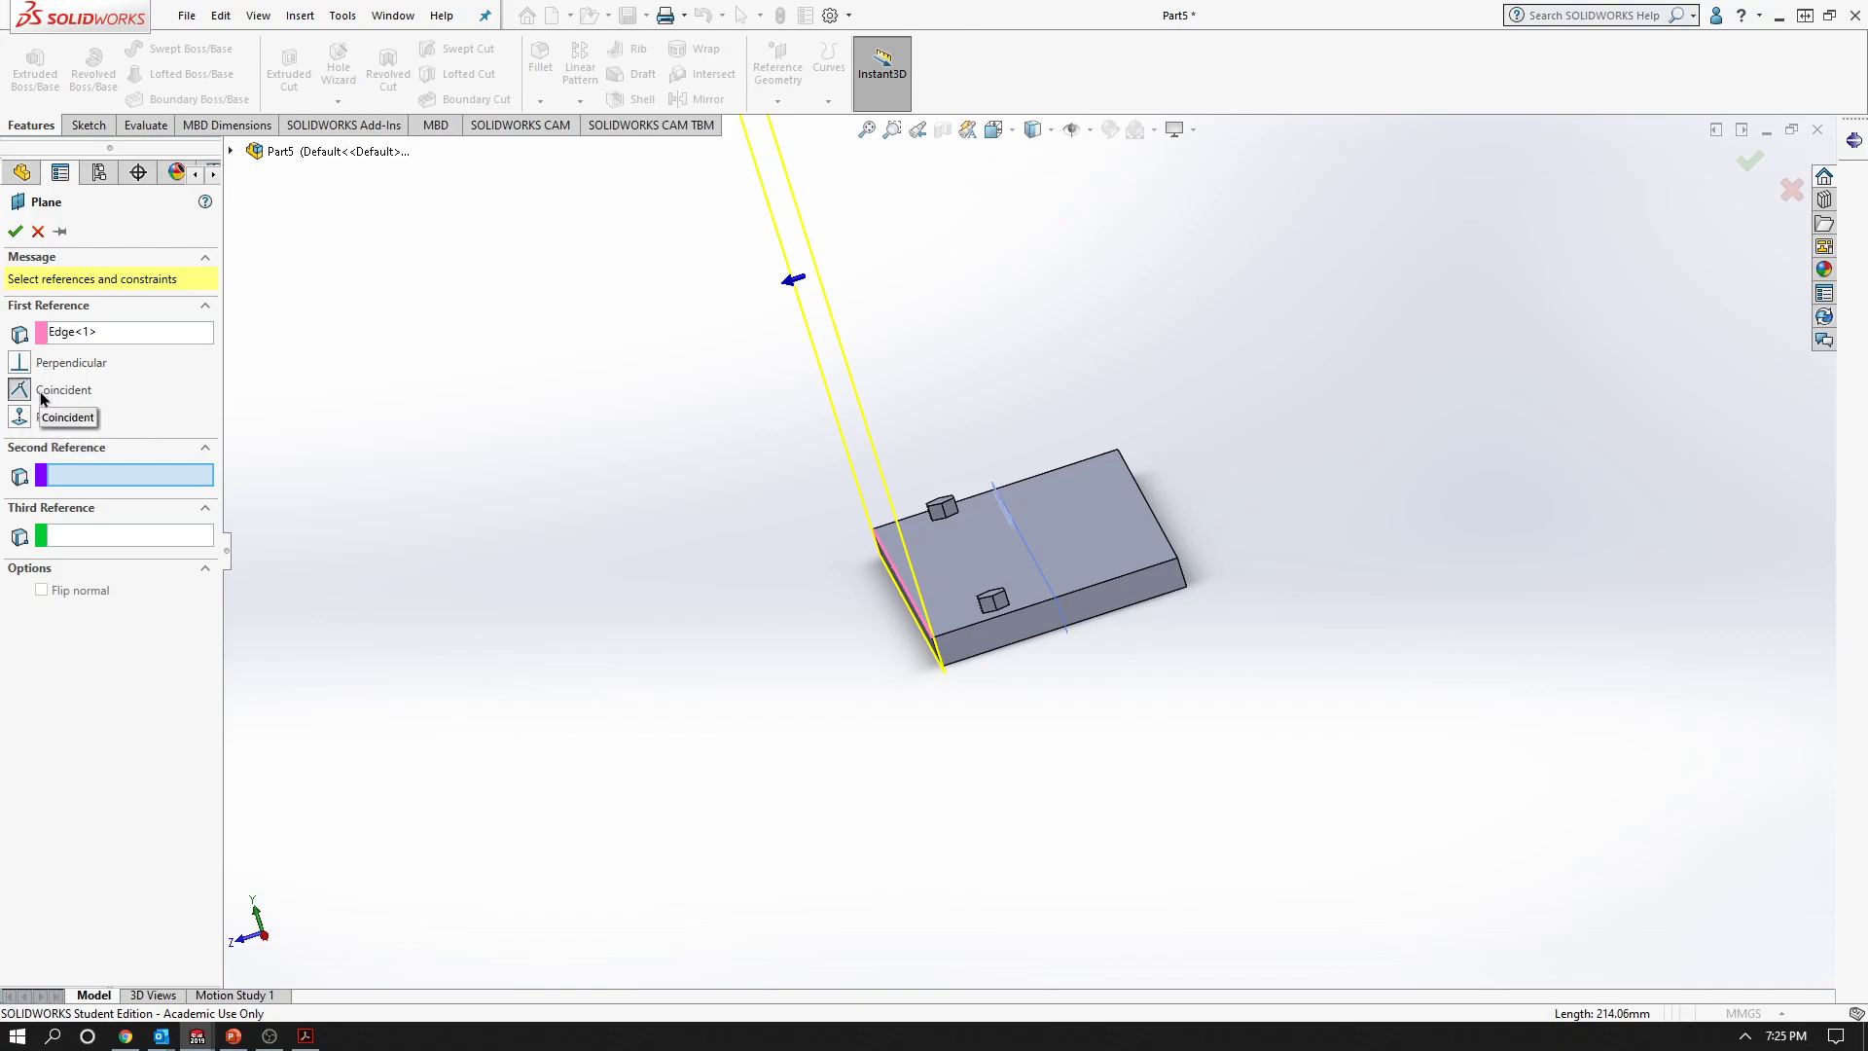
click(55, 366)
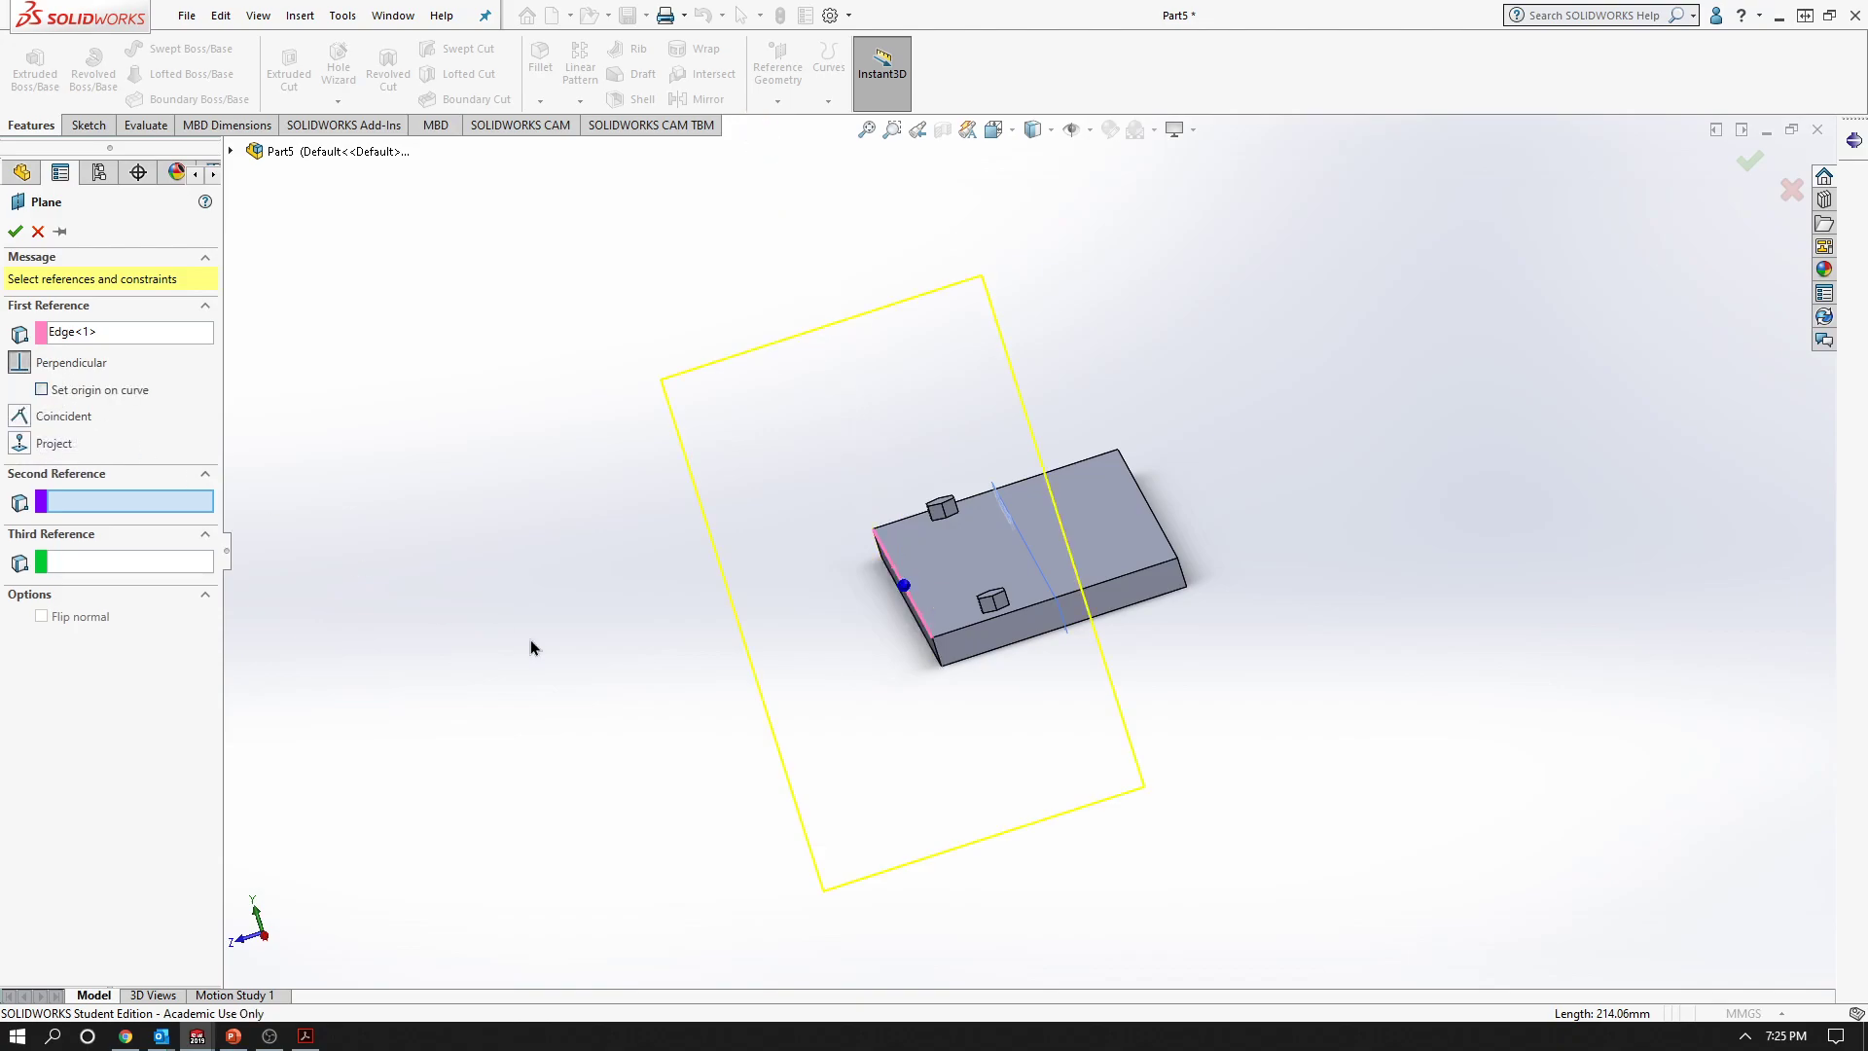
middle_drag(531, 647, 873, 570)
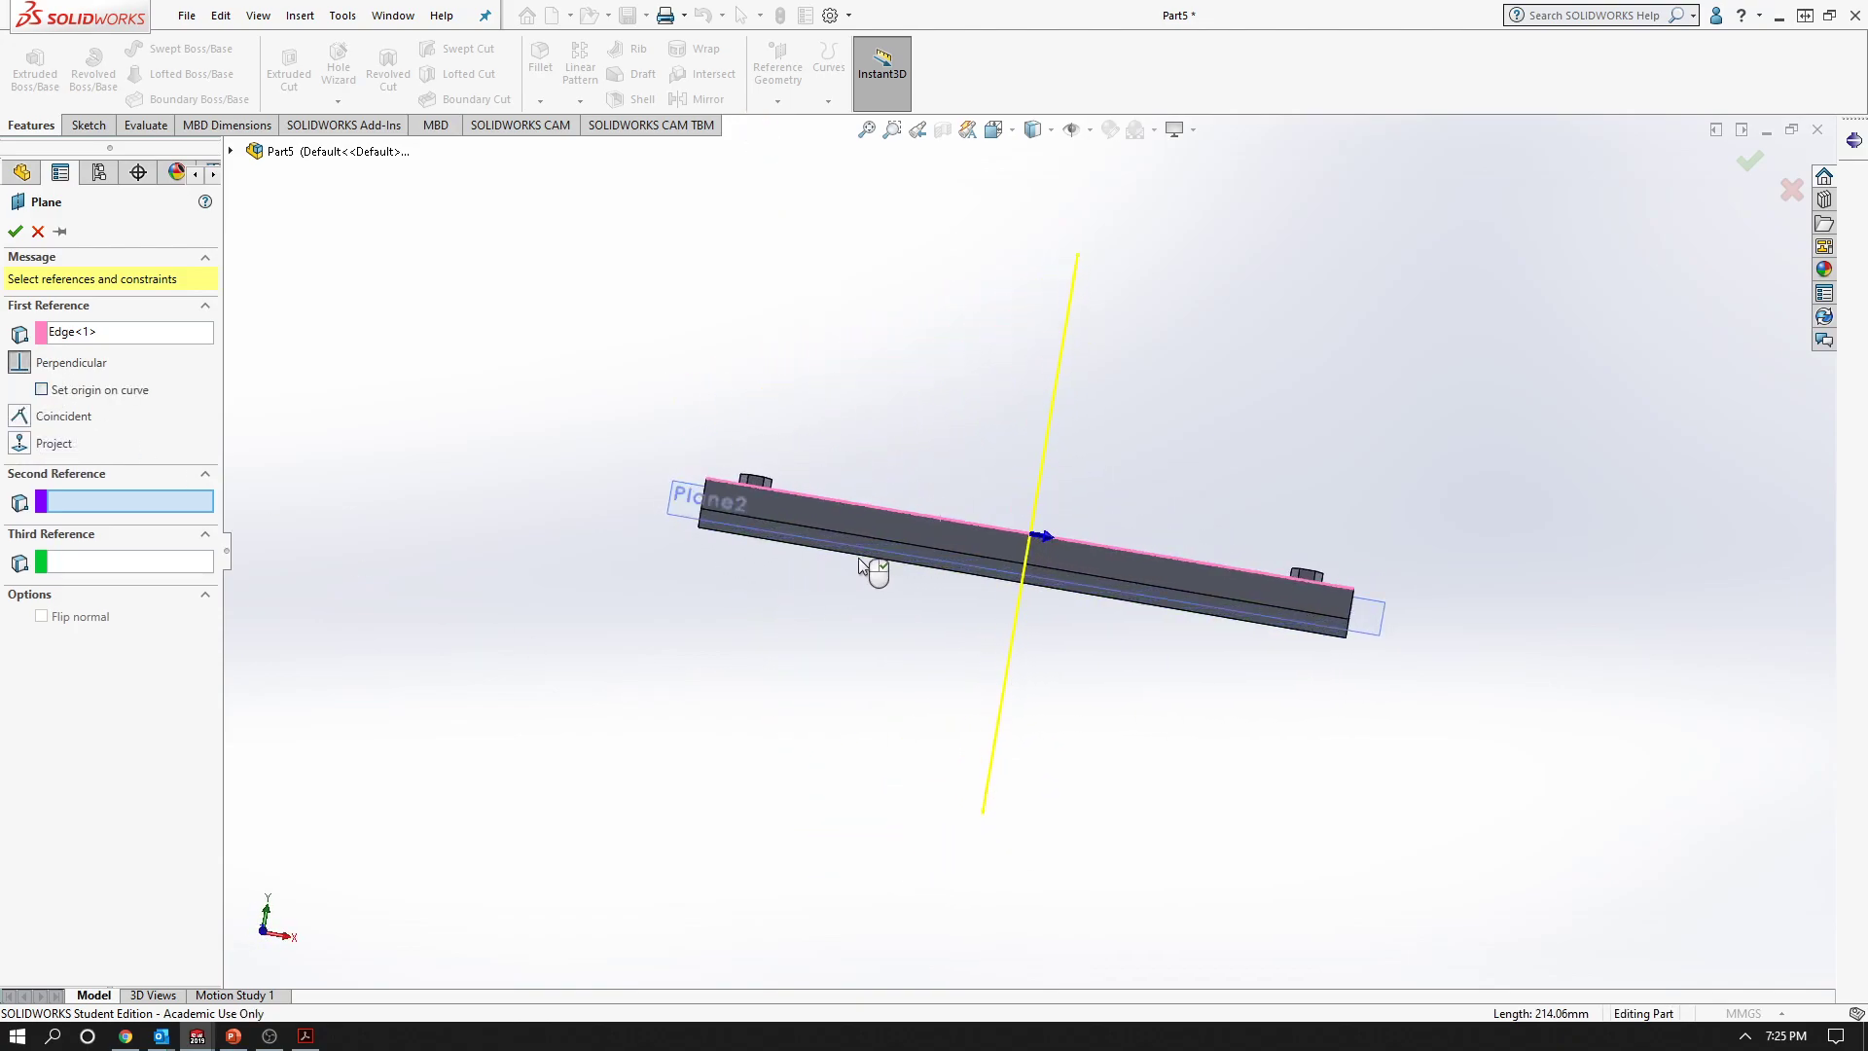
Try the plane's Project and Flip offset options, then clear all chosen references.
click(26, 446)
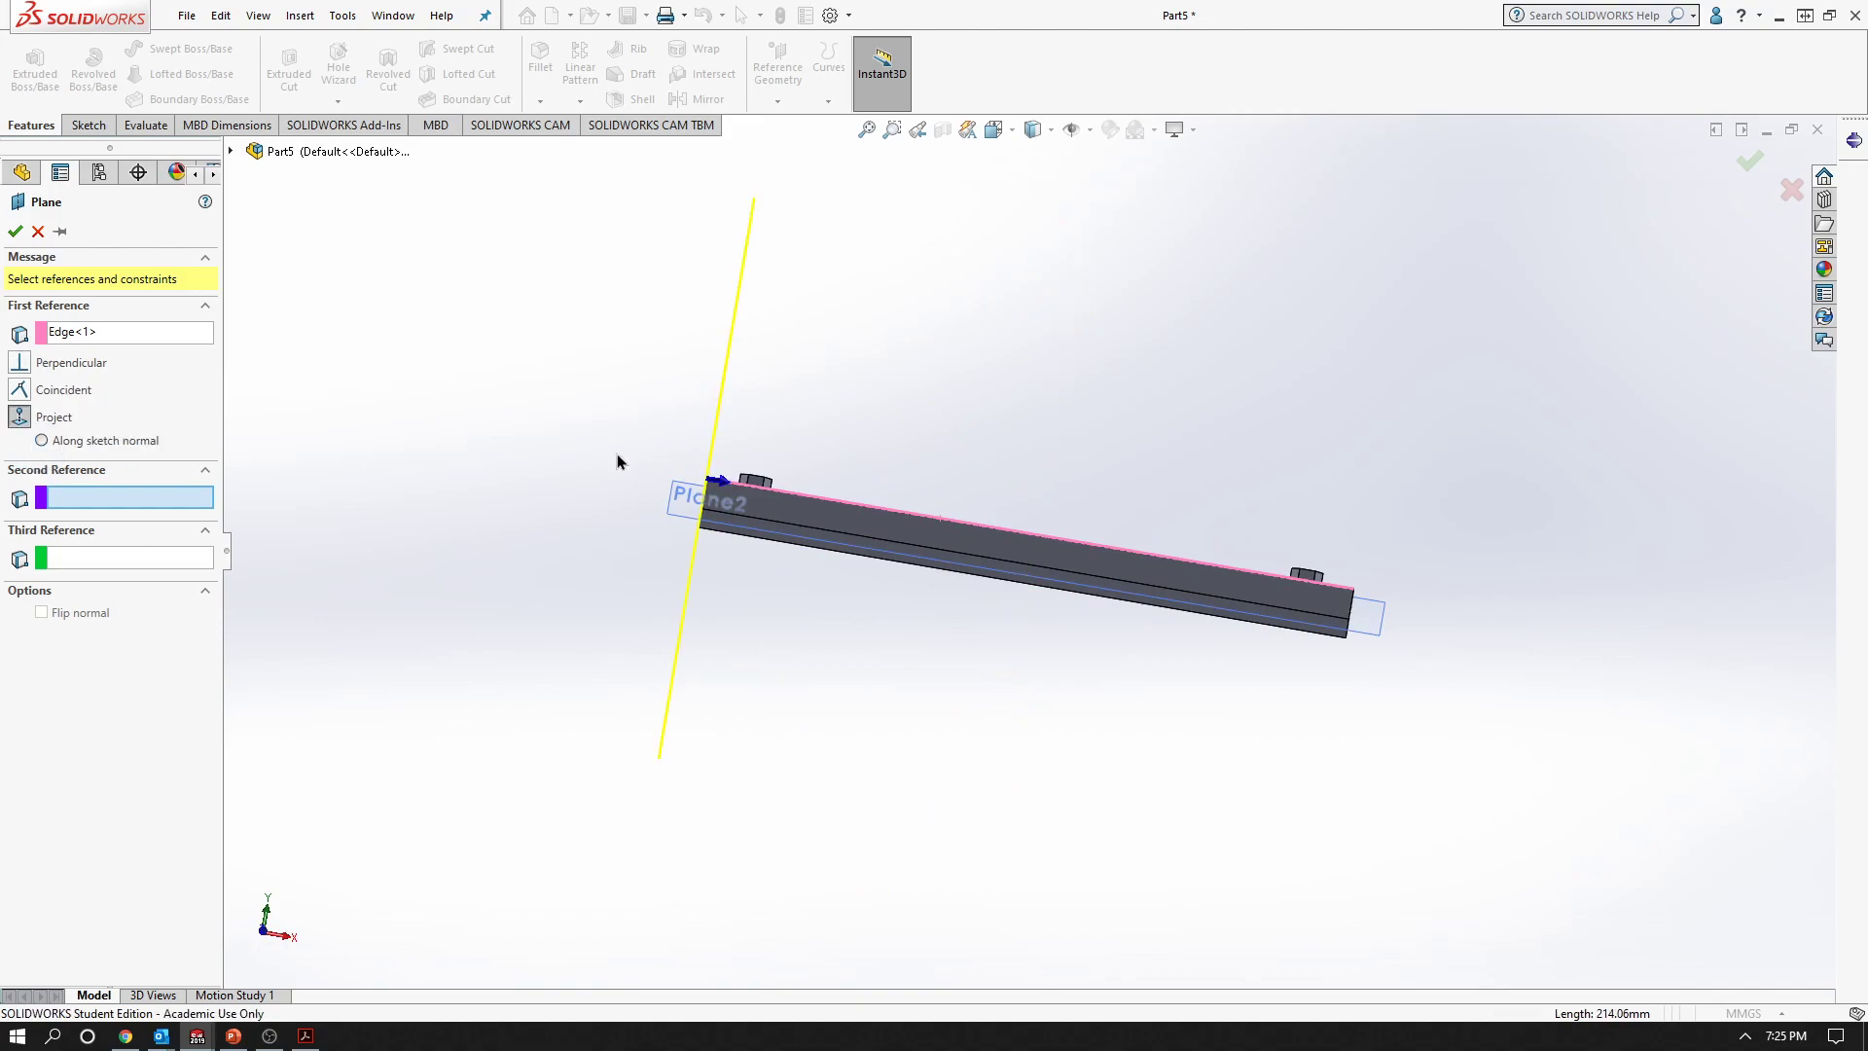
middle_drag(792, 629, 767, 463)
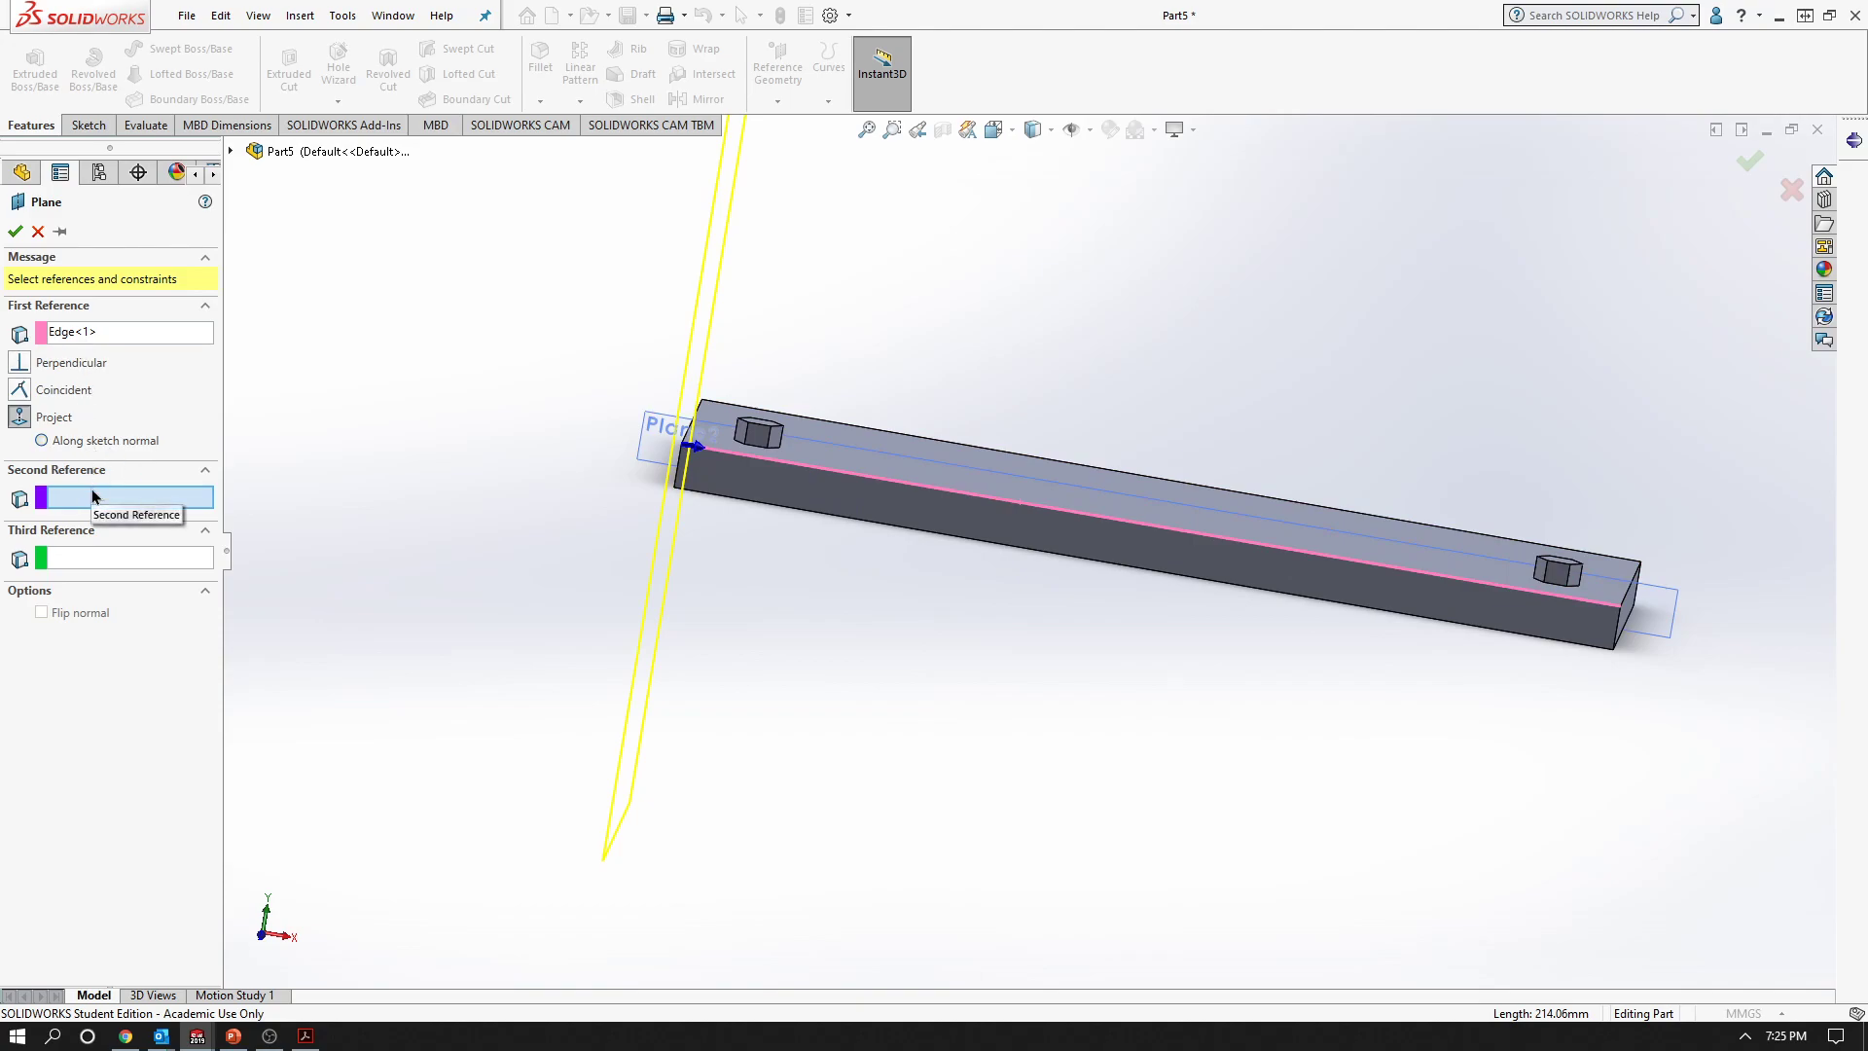
click(93, 444)
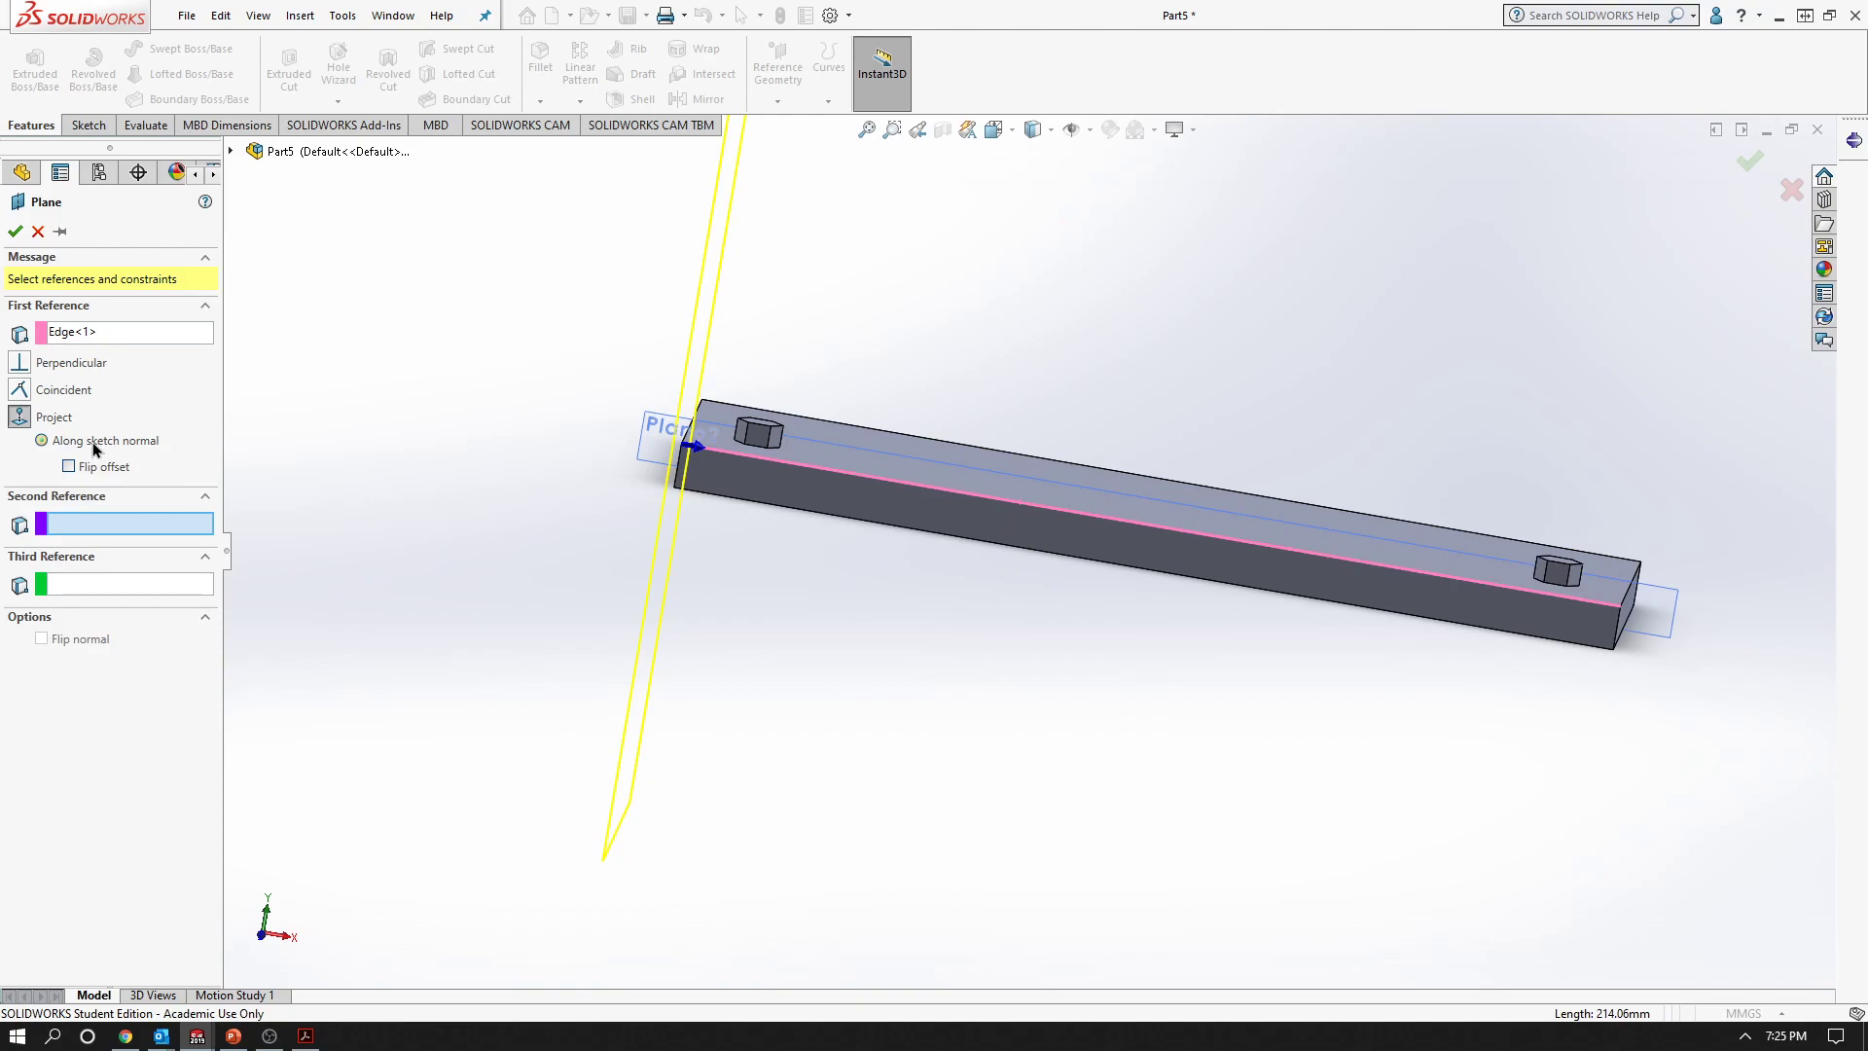
click(93, 465)
click(87, 469)
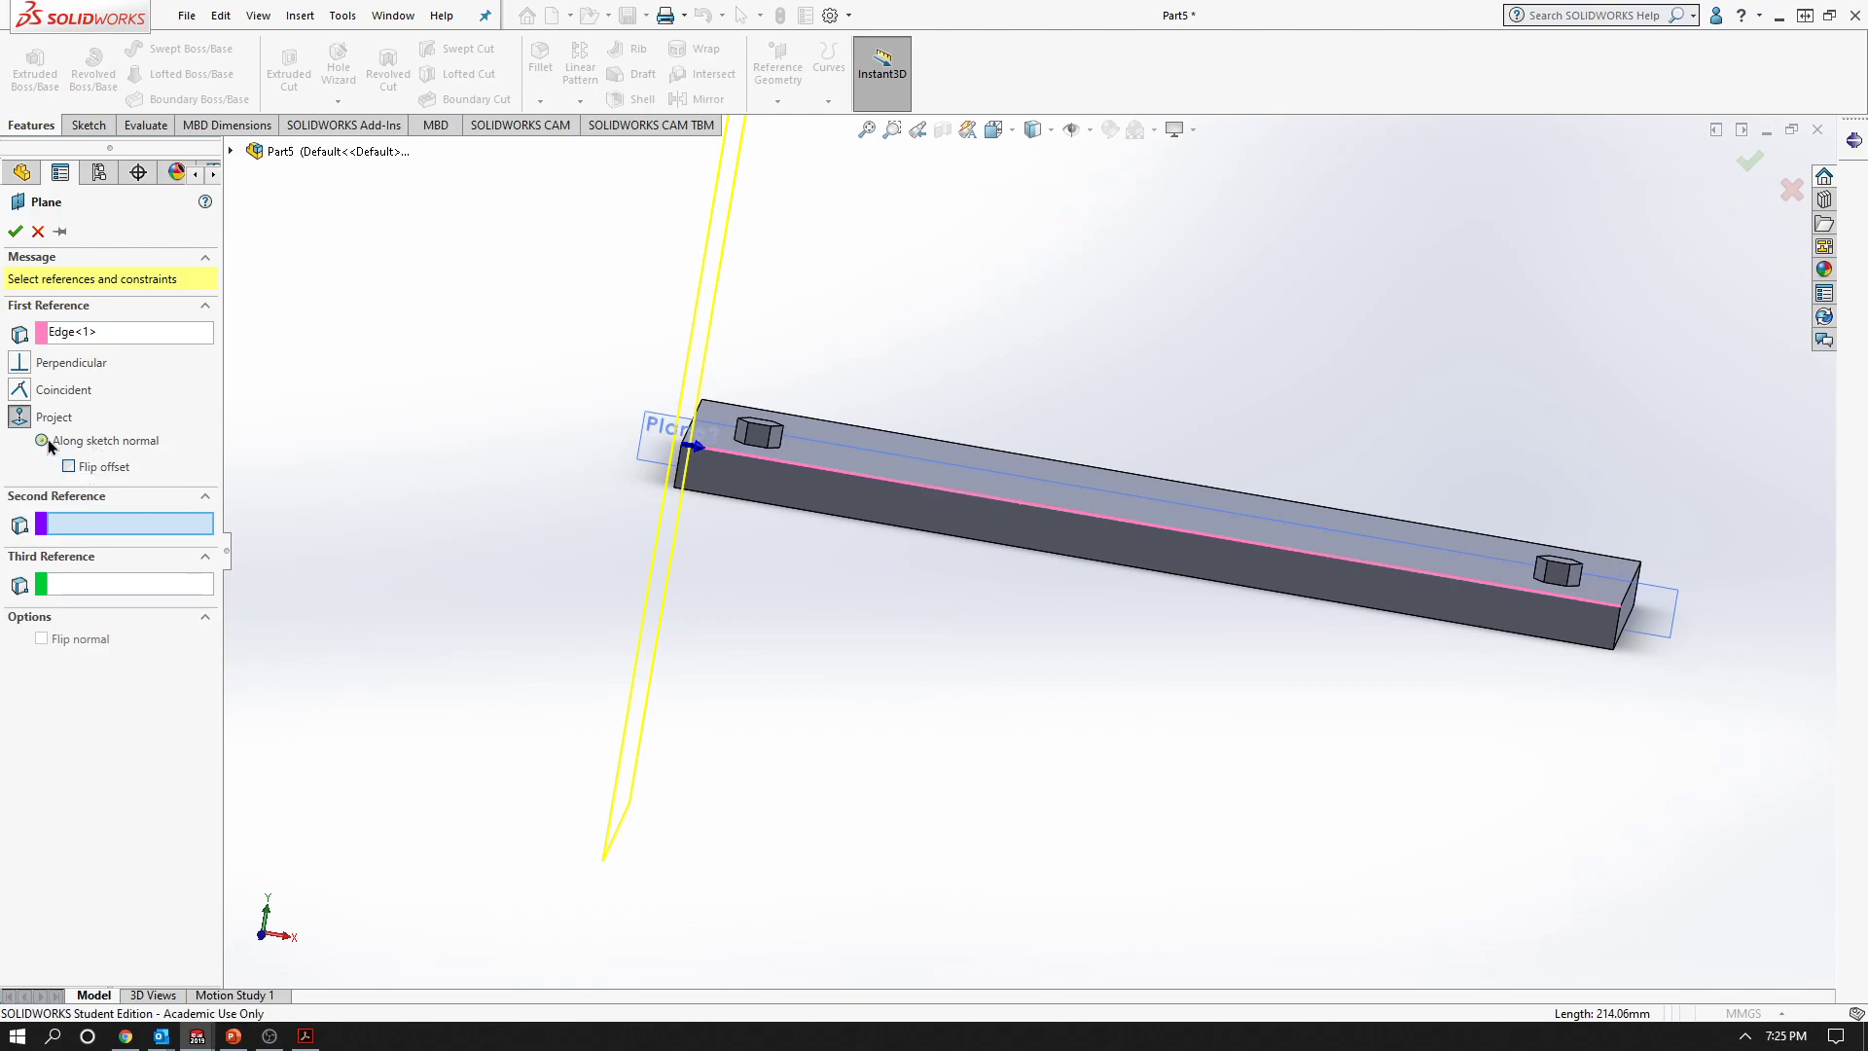
click(114, 330)
right_click(115, 331)
click(132, 350)
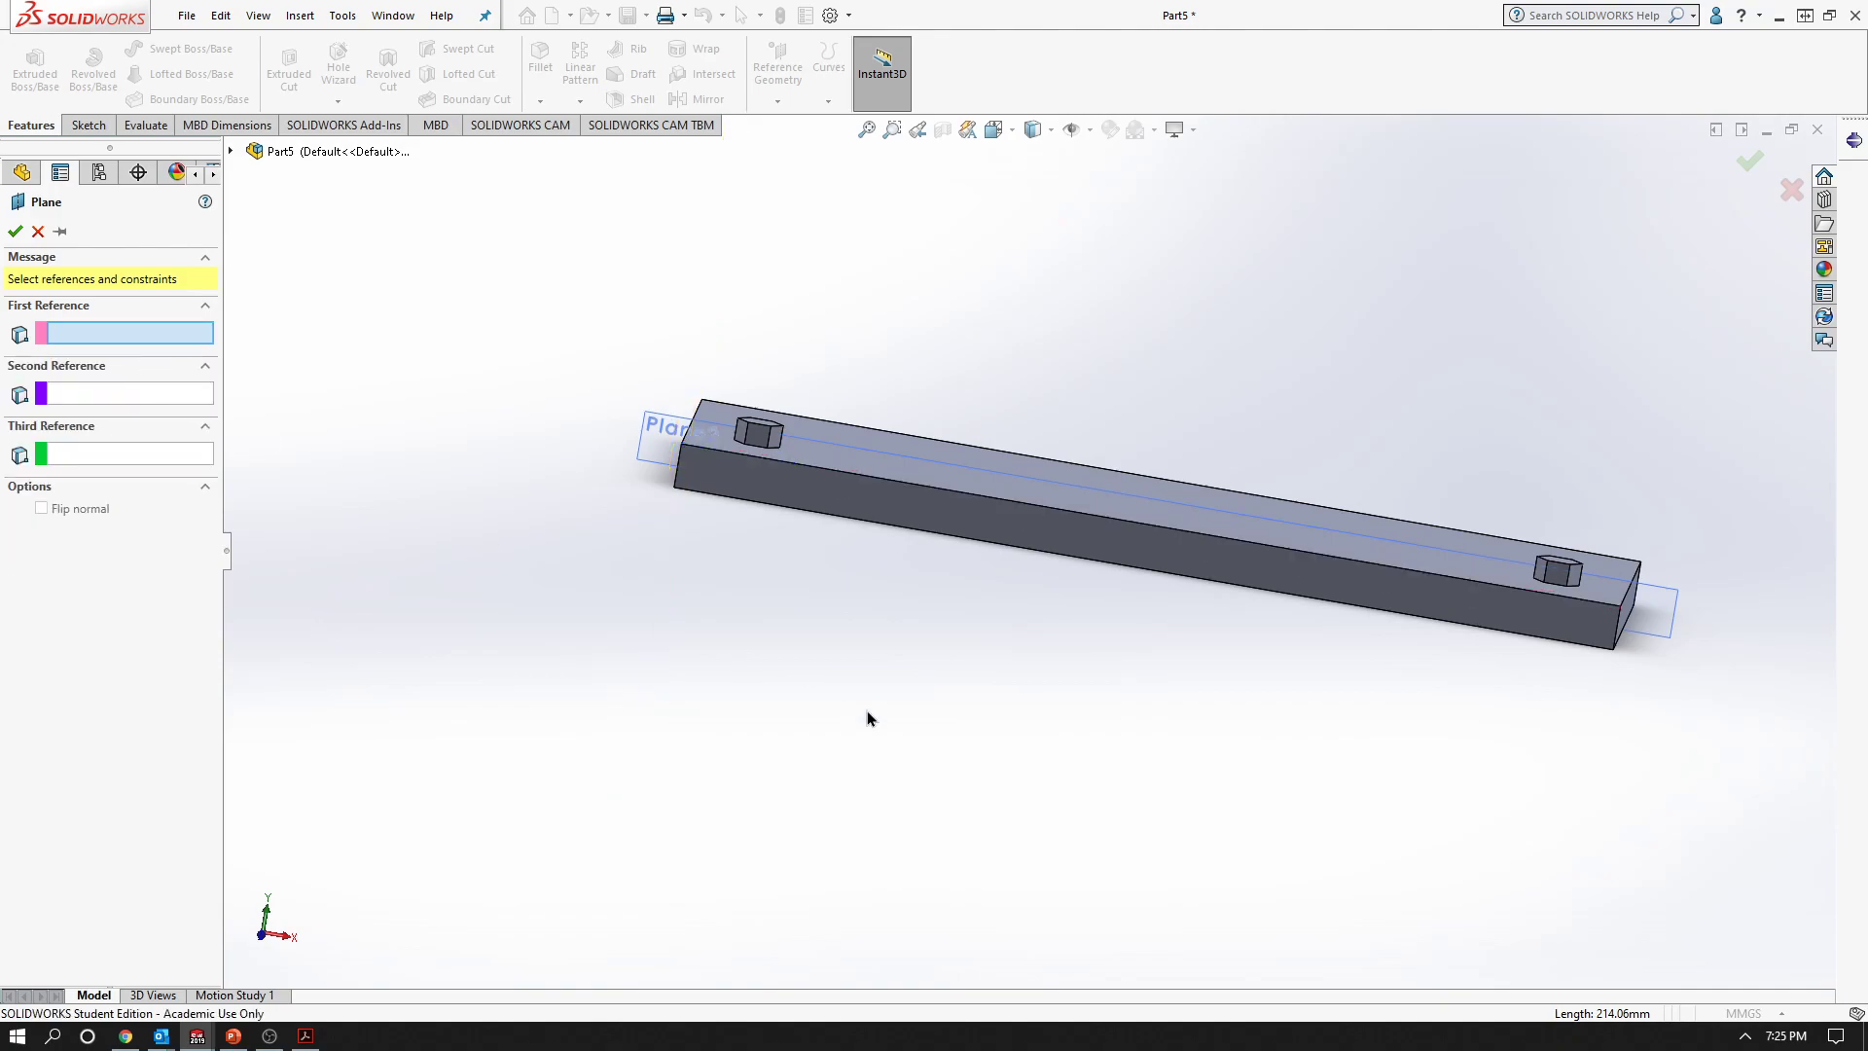
Preview a plane through the plate's front and back long top edges, then cancel it.
mouse_move(1015, 833)
middle_down()
mouse_move(880, 896)
mouse_move(914, 920)
middle_up()
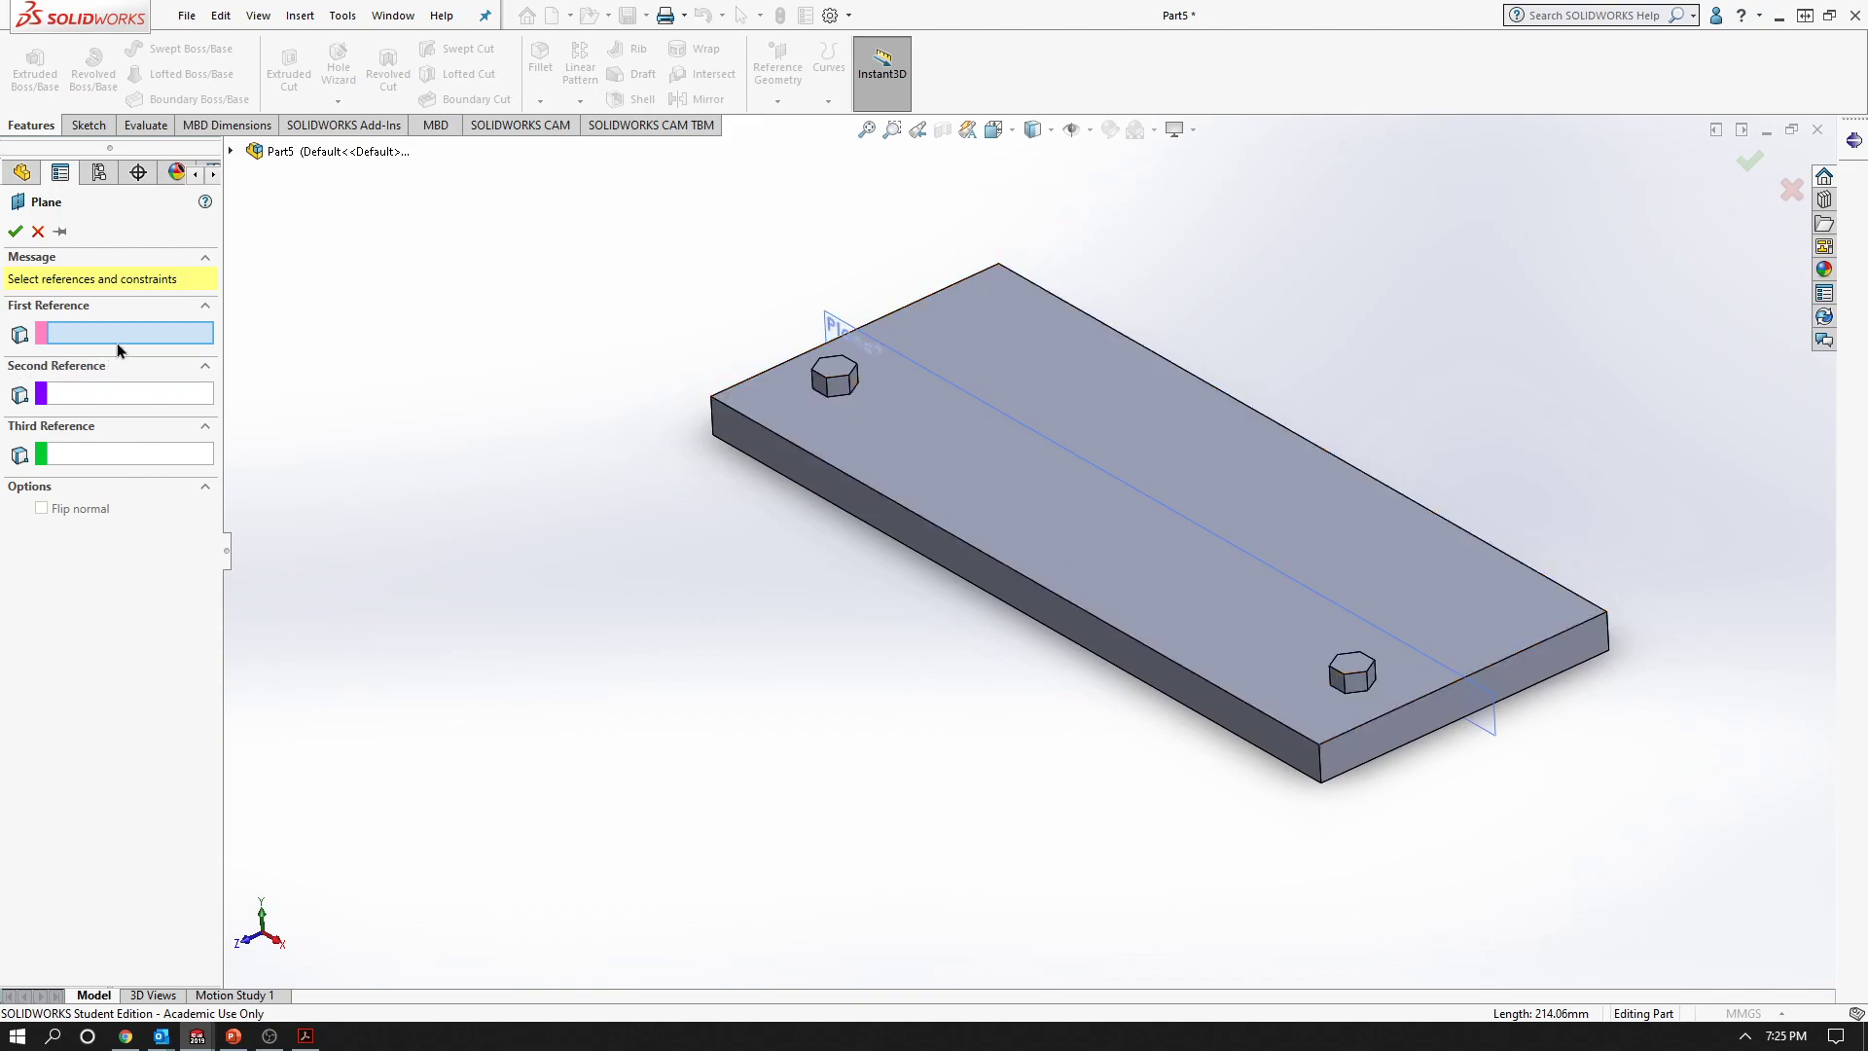
click(837, 477)
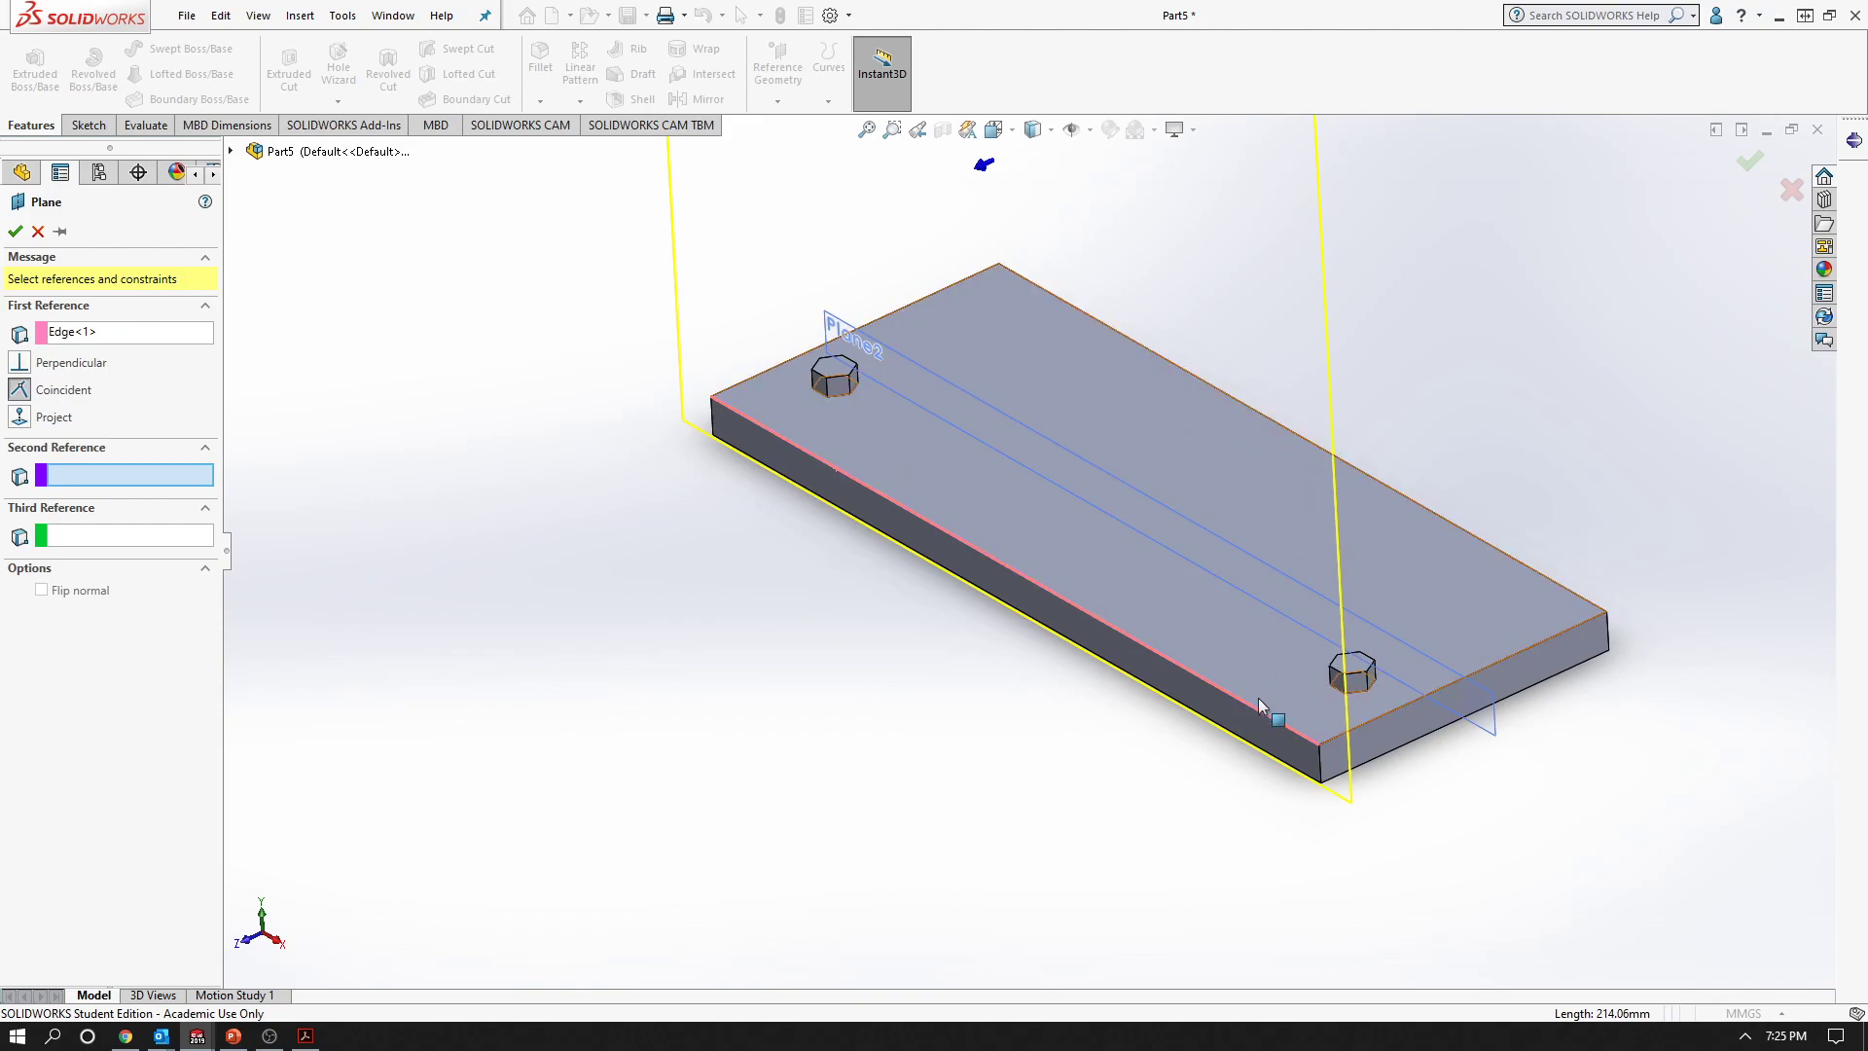
click(1480, 551)
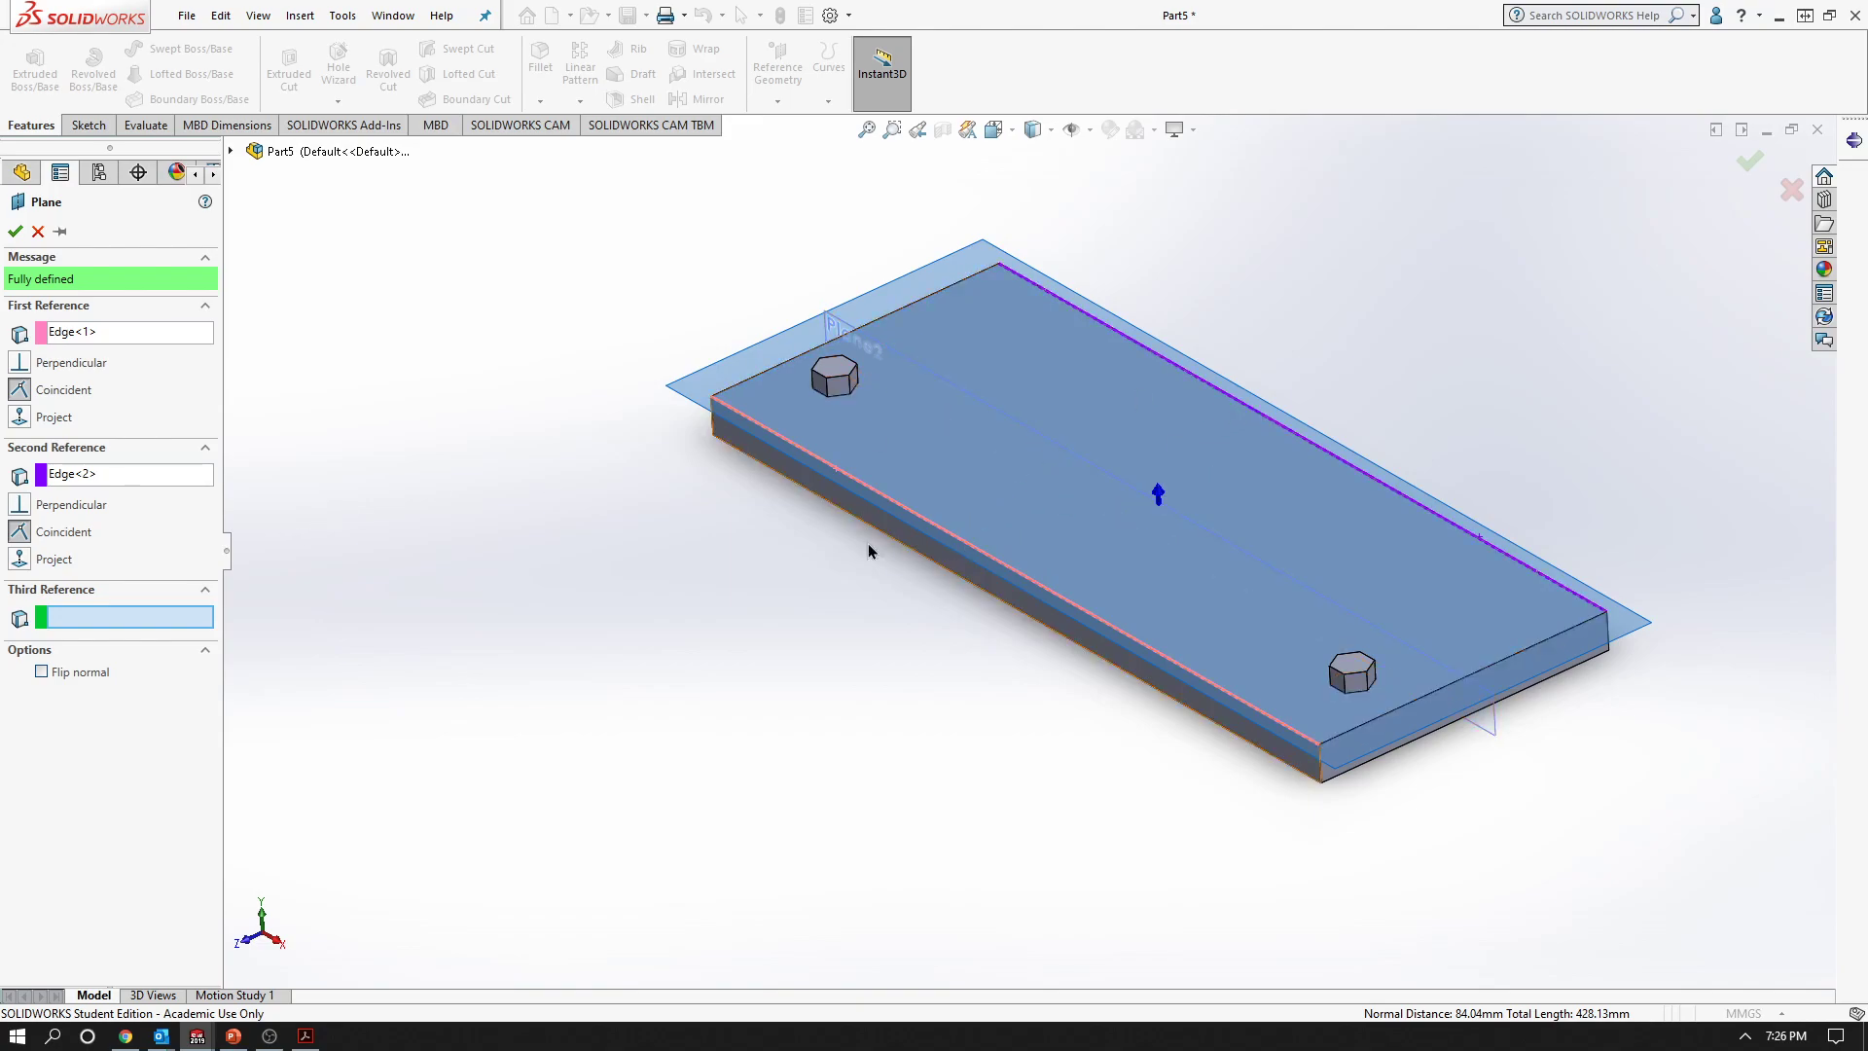
click(15, 231)
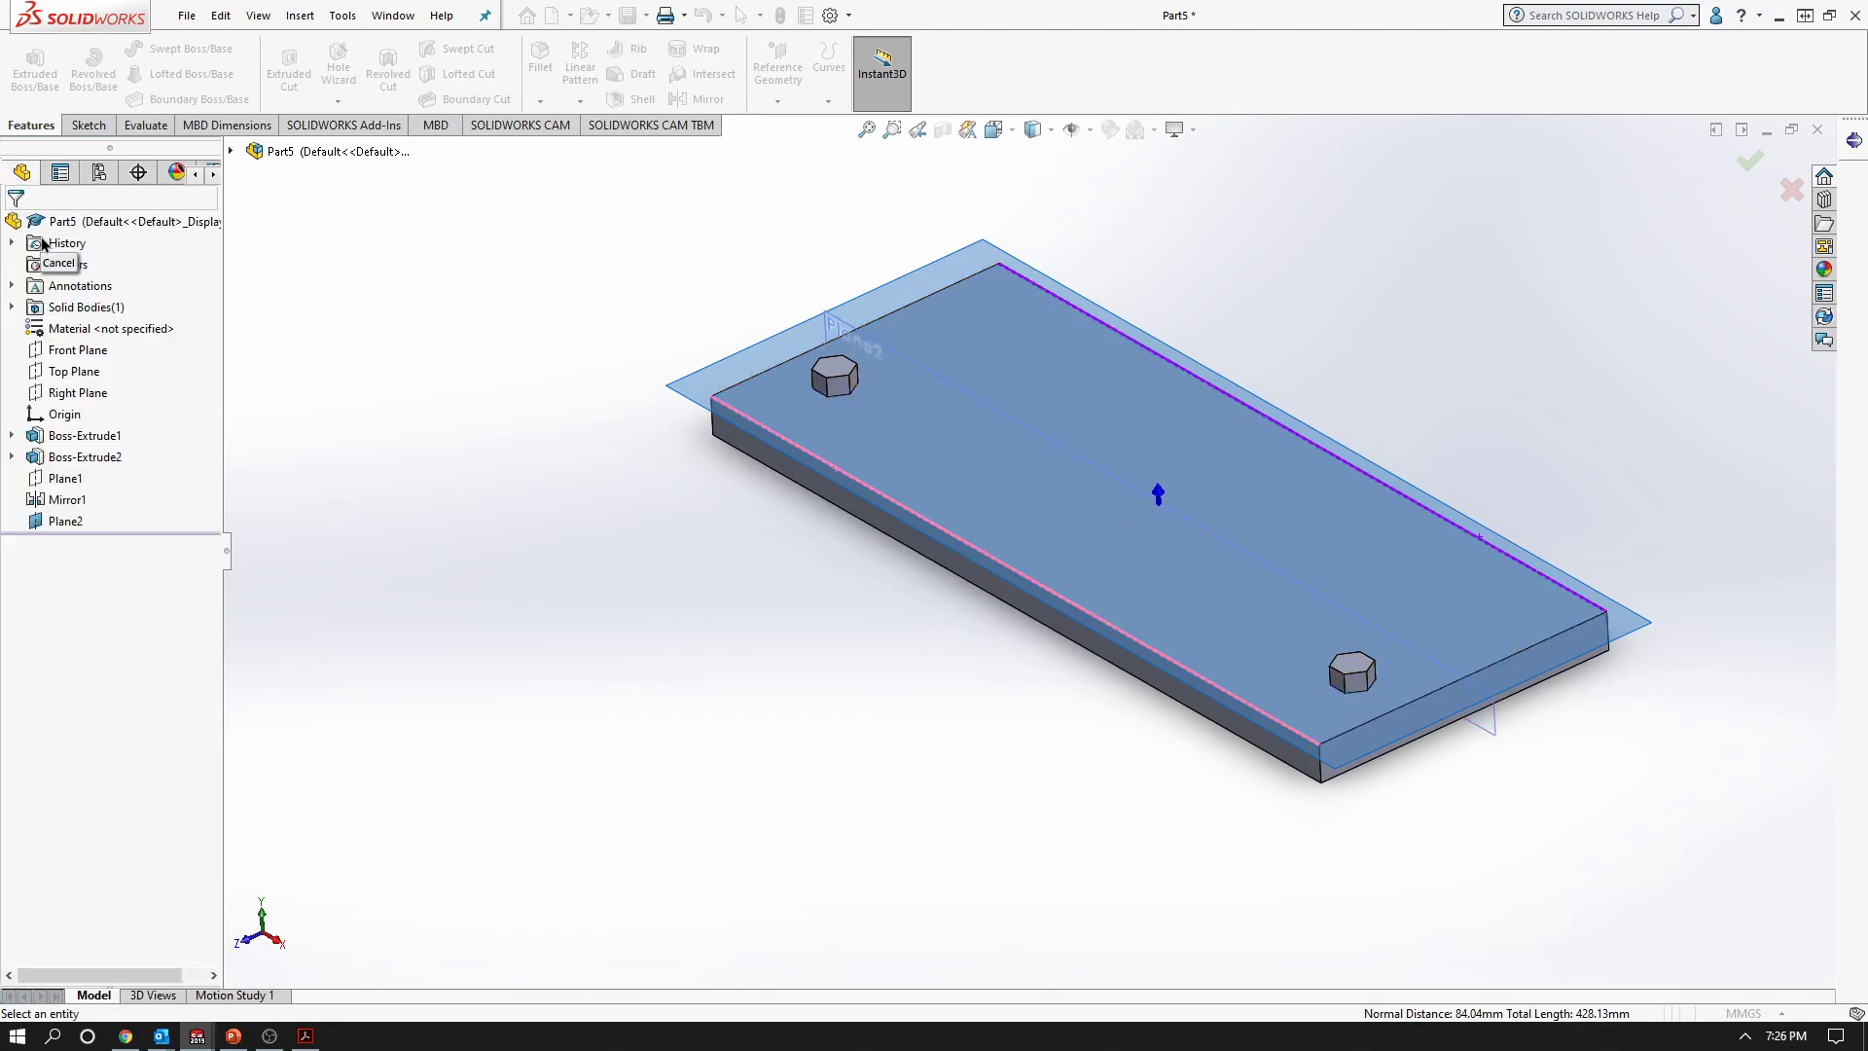
Start a plane offset from the plate's top face, trying 60 mm then 40 mm.
click(778, 68)
click(790, 121)
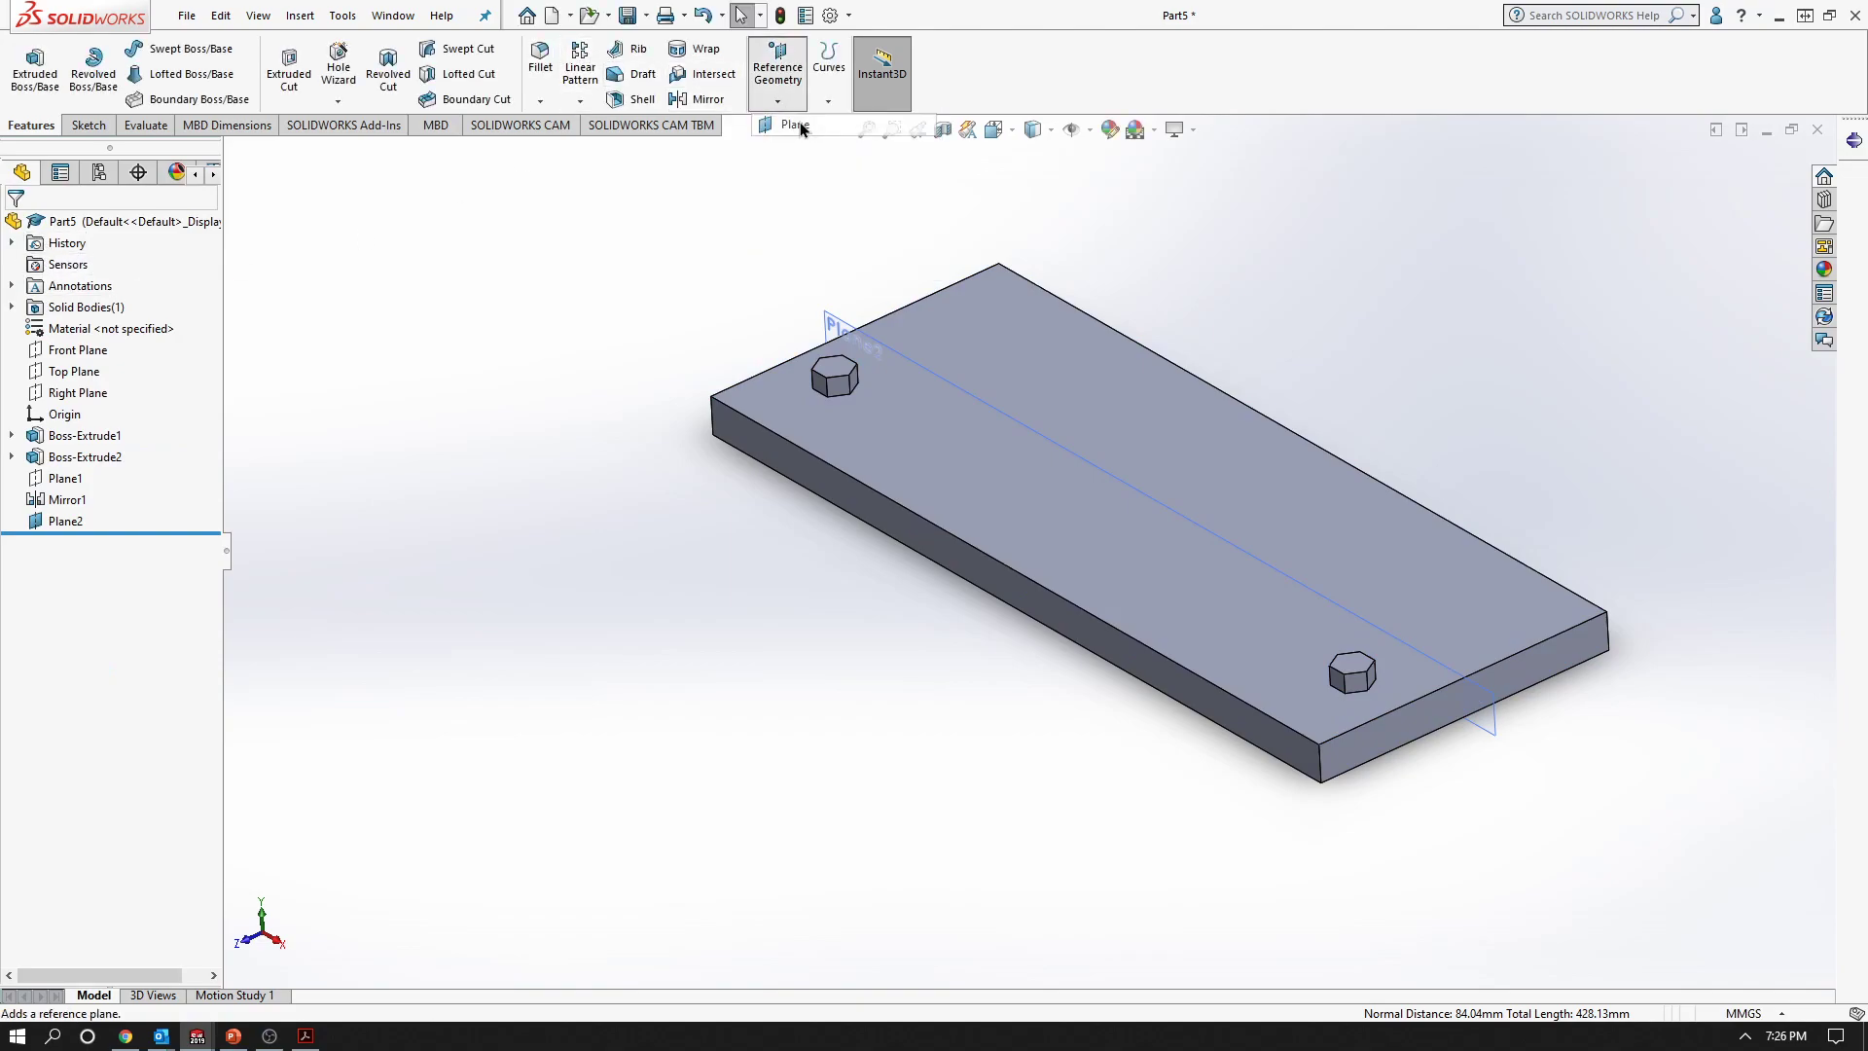
click(920, 440)
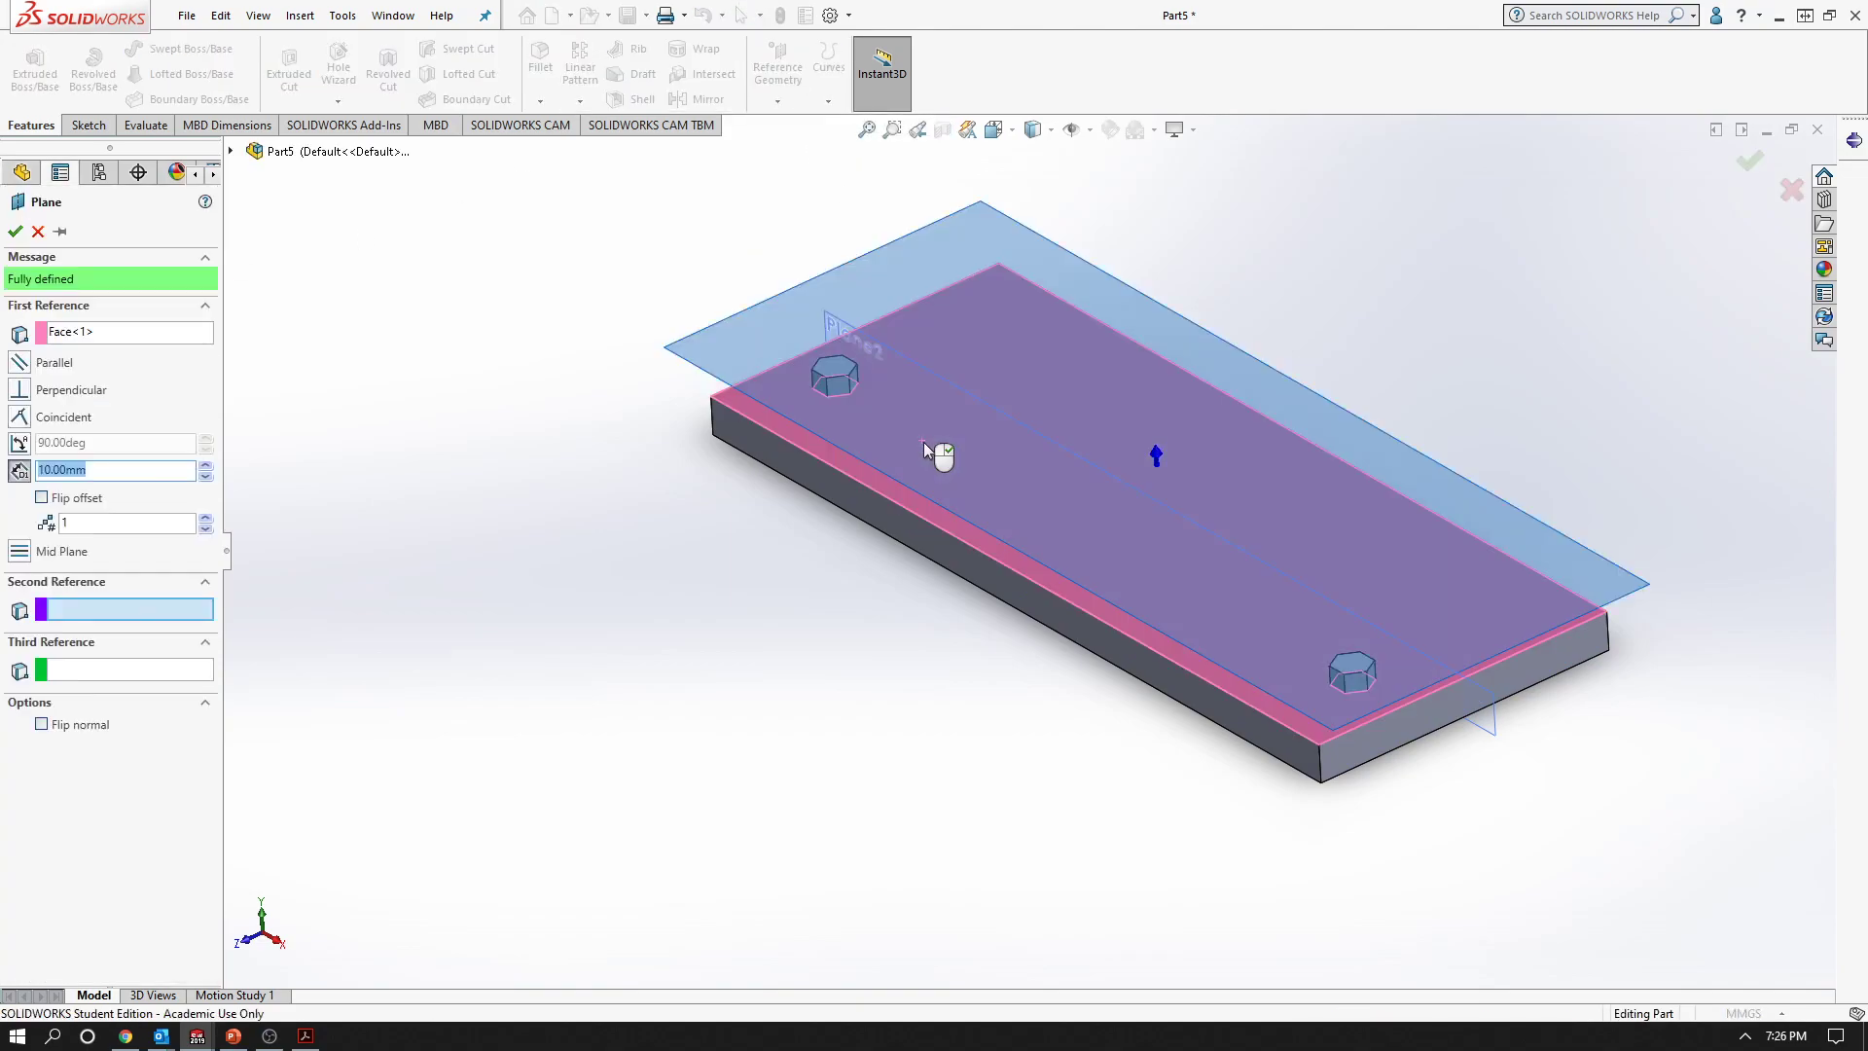
click(207, 466)
click(208, 466)
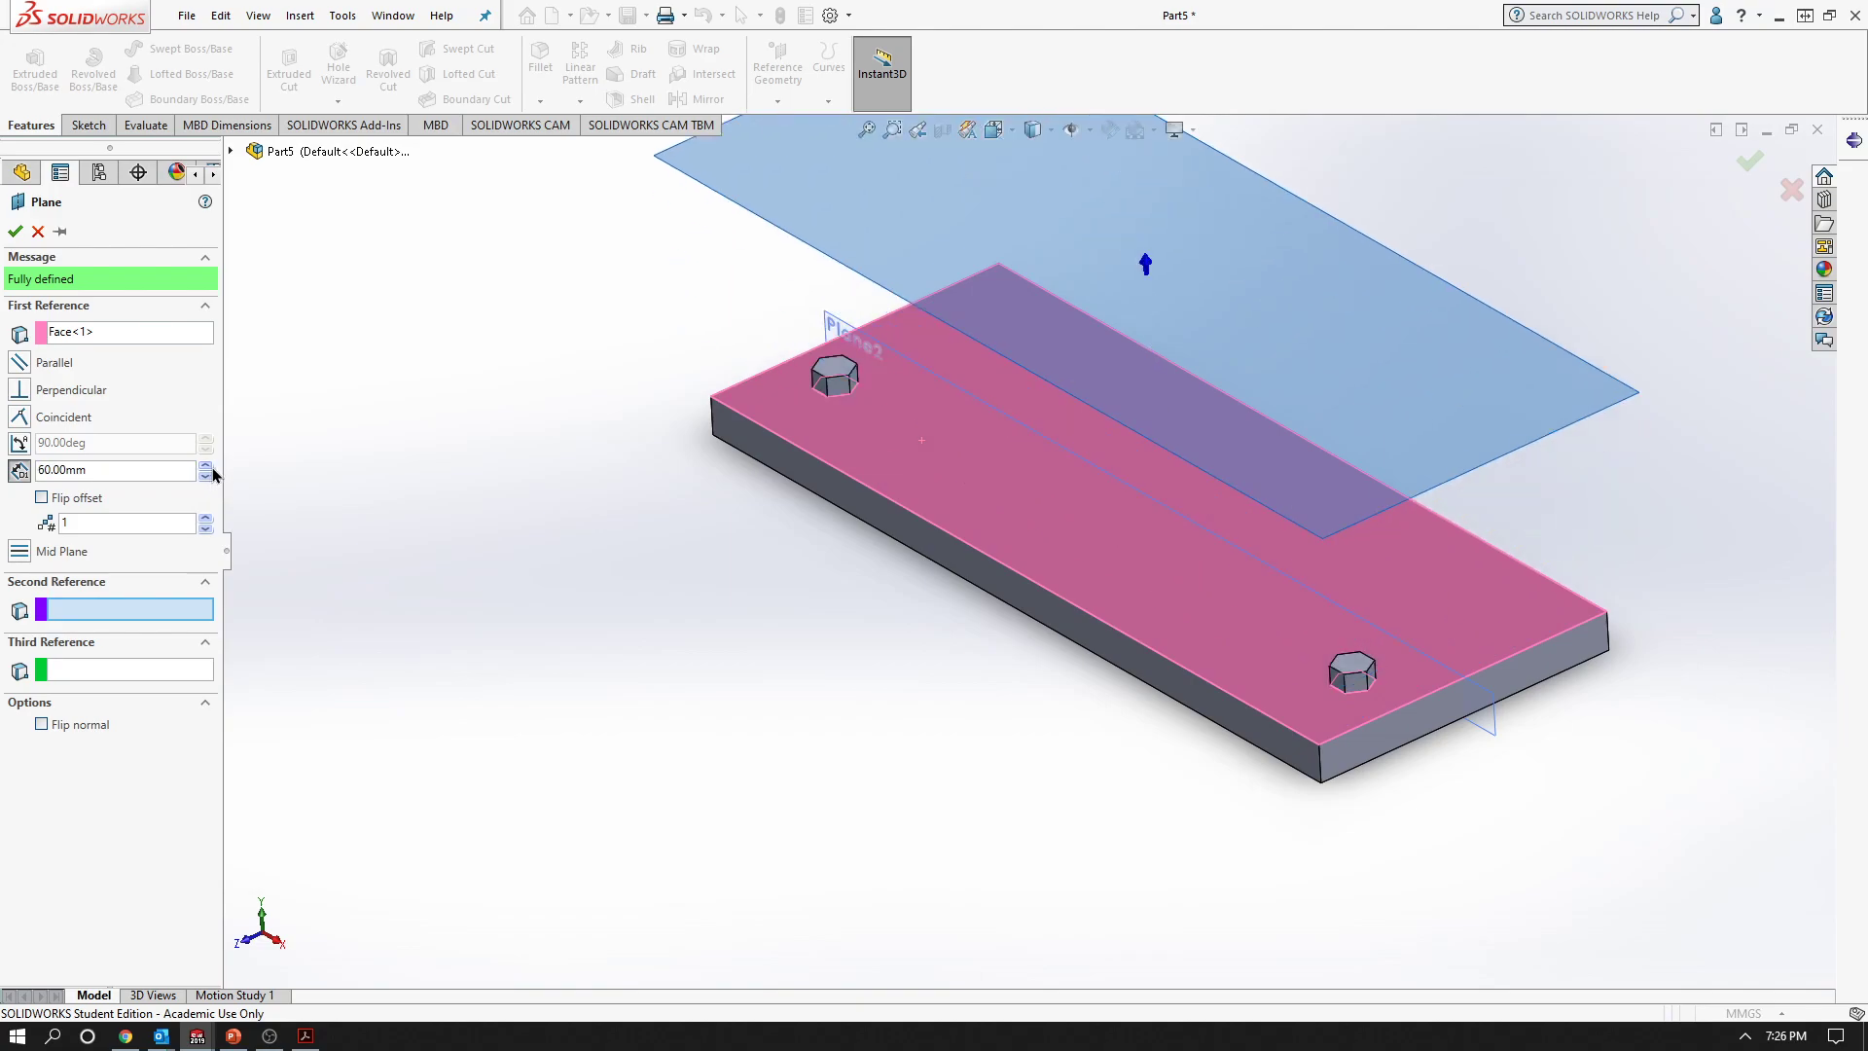
key(z)
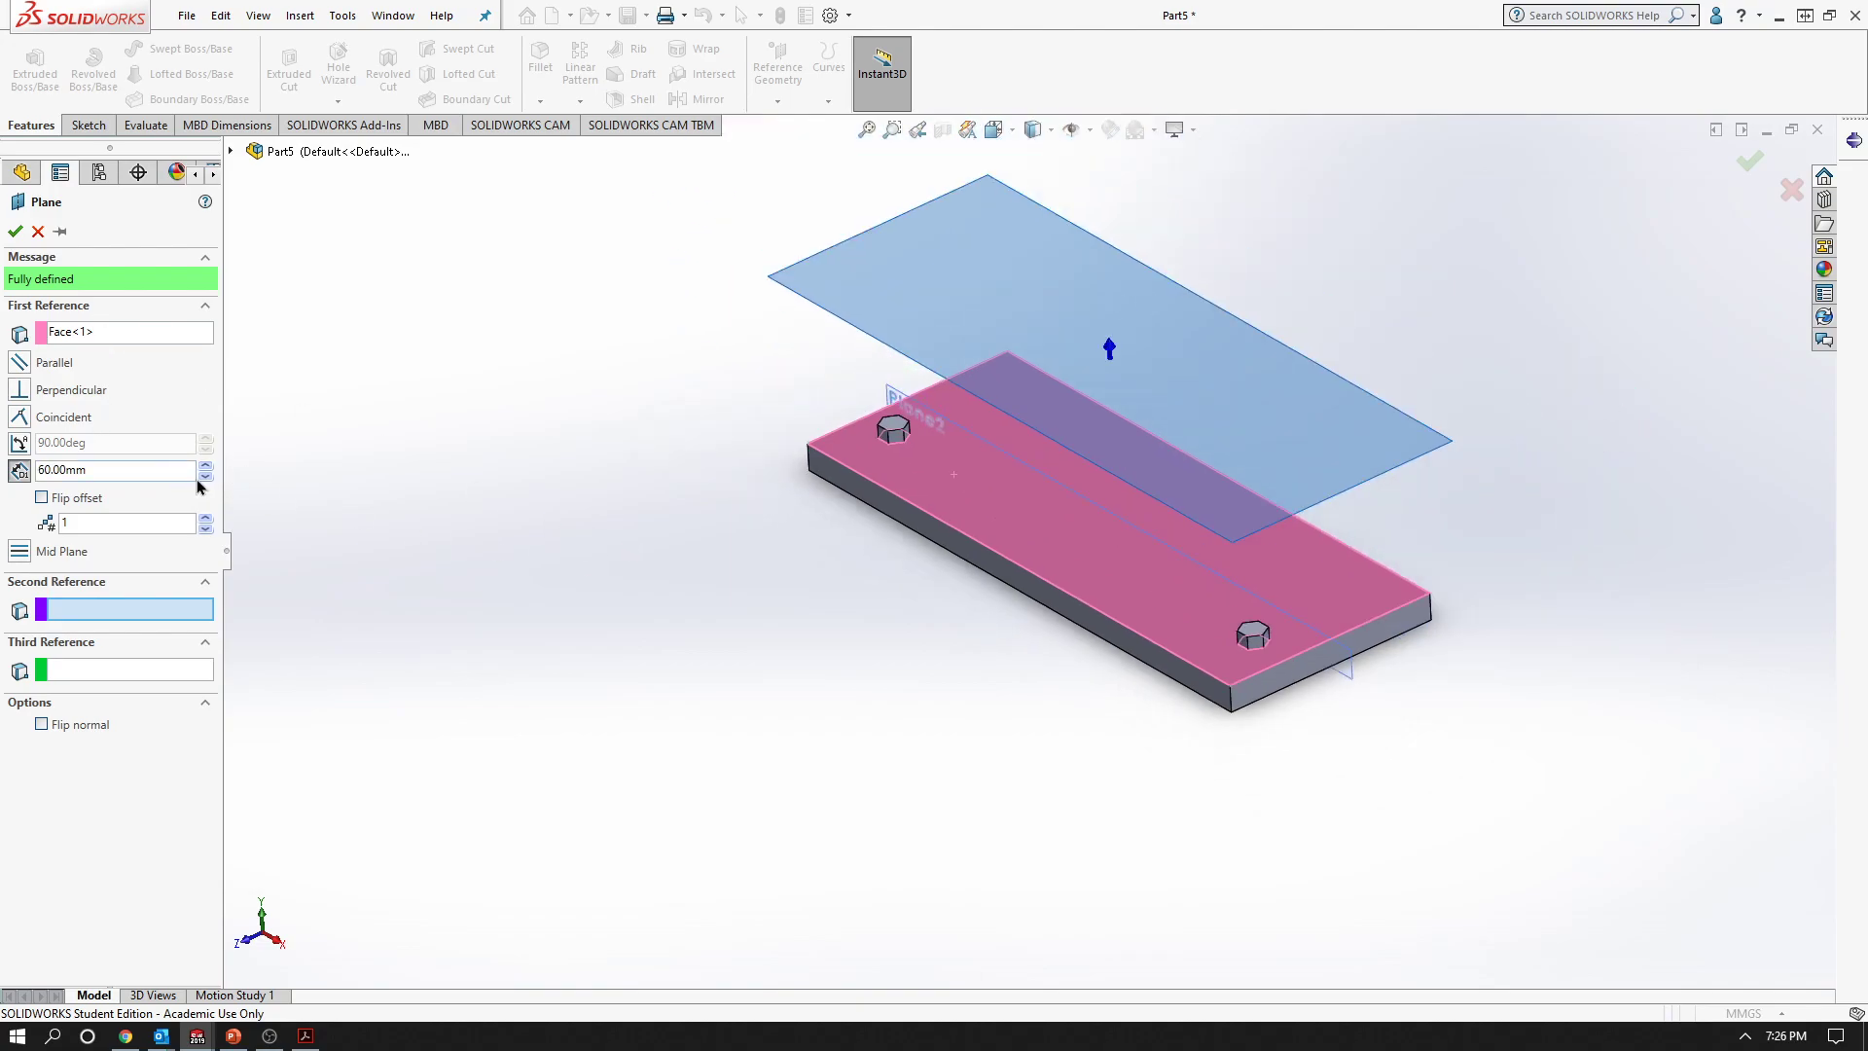
click(205, 476)
click(205, 476)
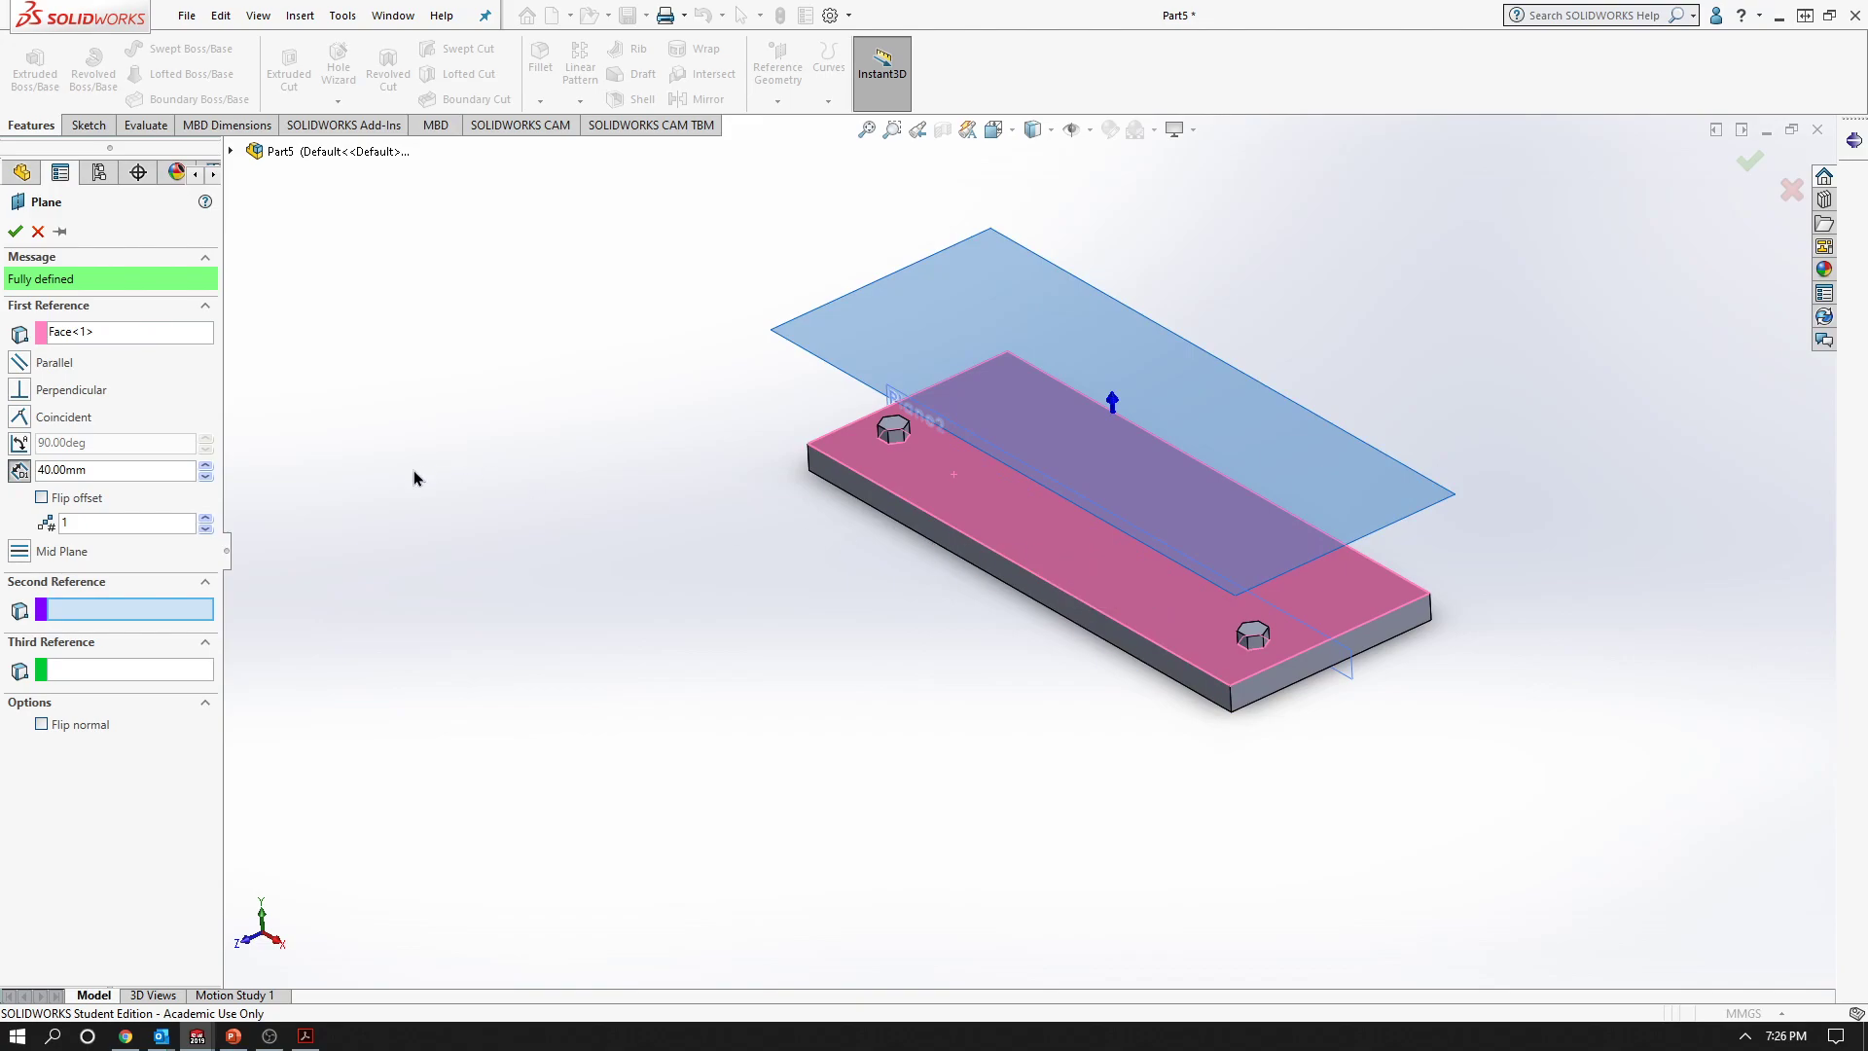
Make the plane angled to the top face, trying angles of 79, 0 and 9 degrees.
click(19, 444)
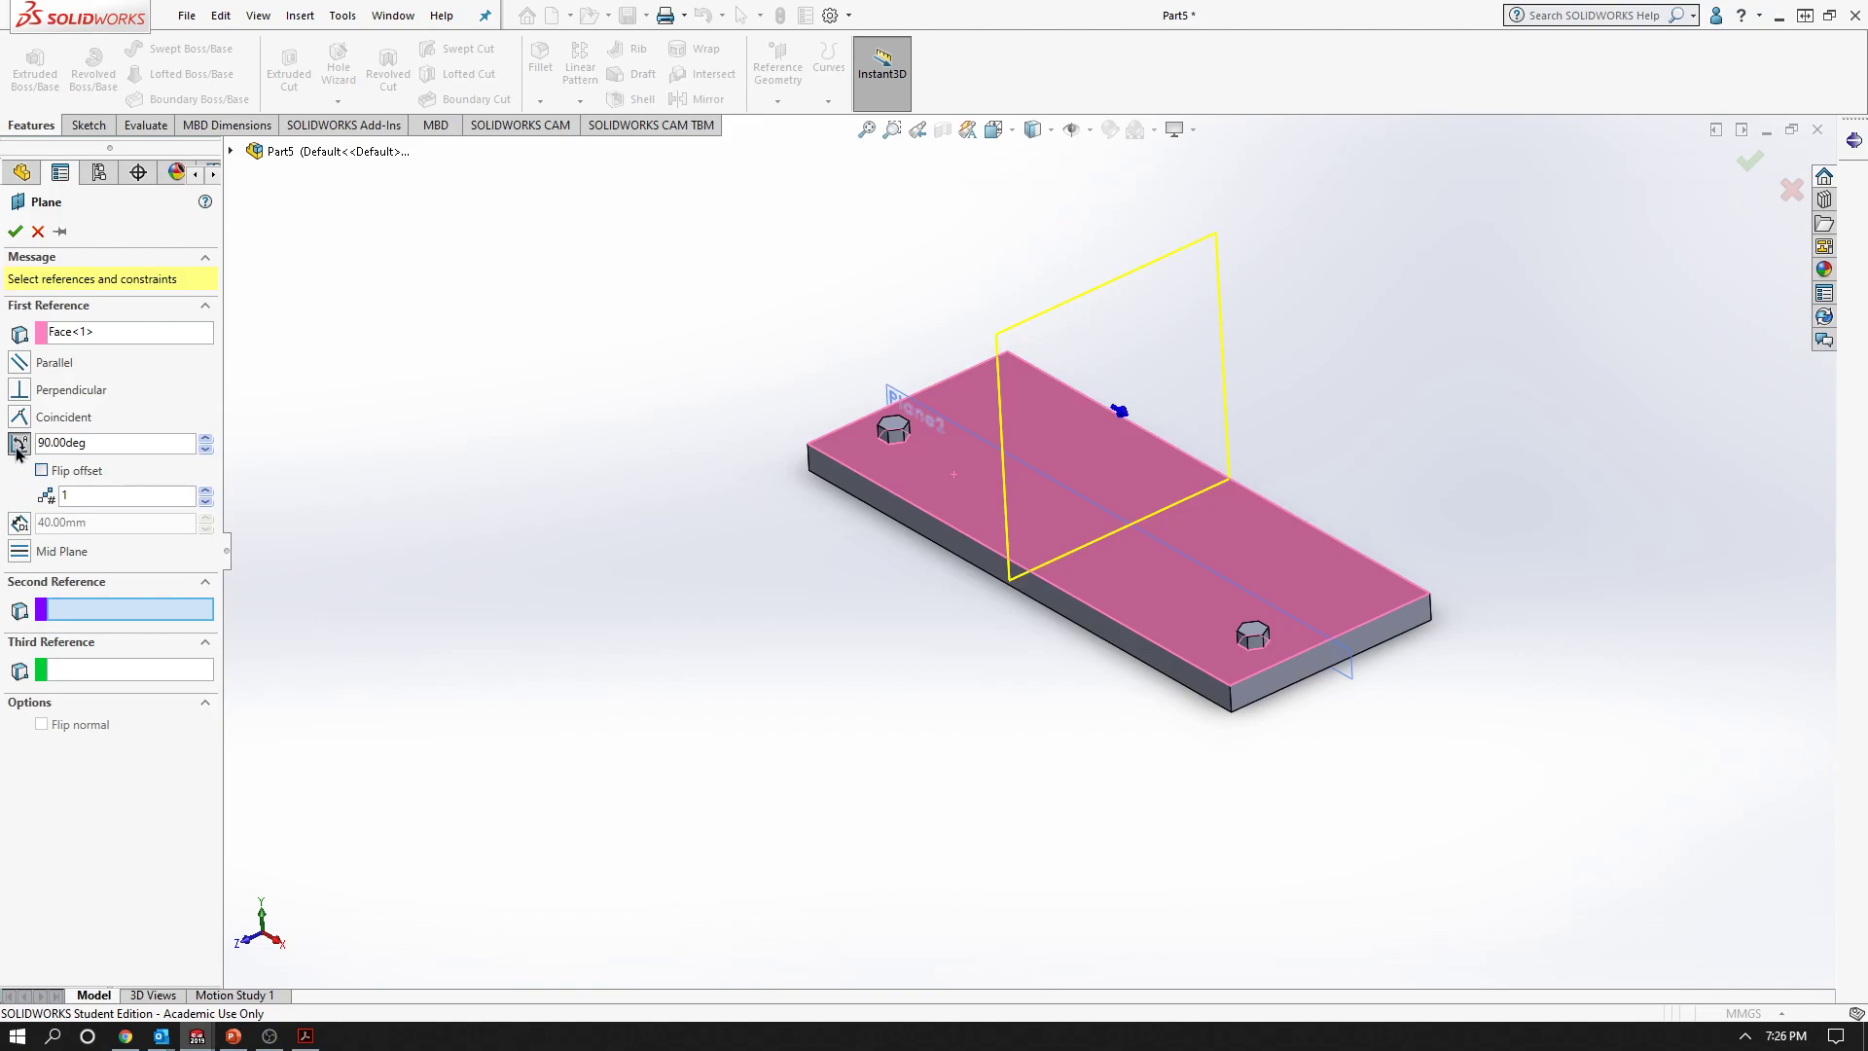
click(205, 449)
click(206, 448)
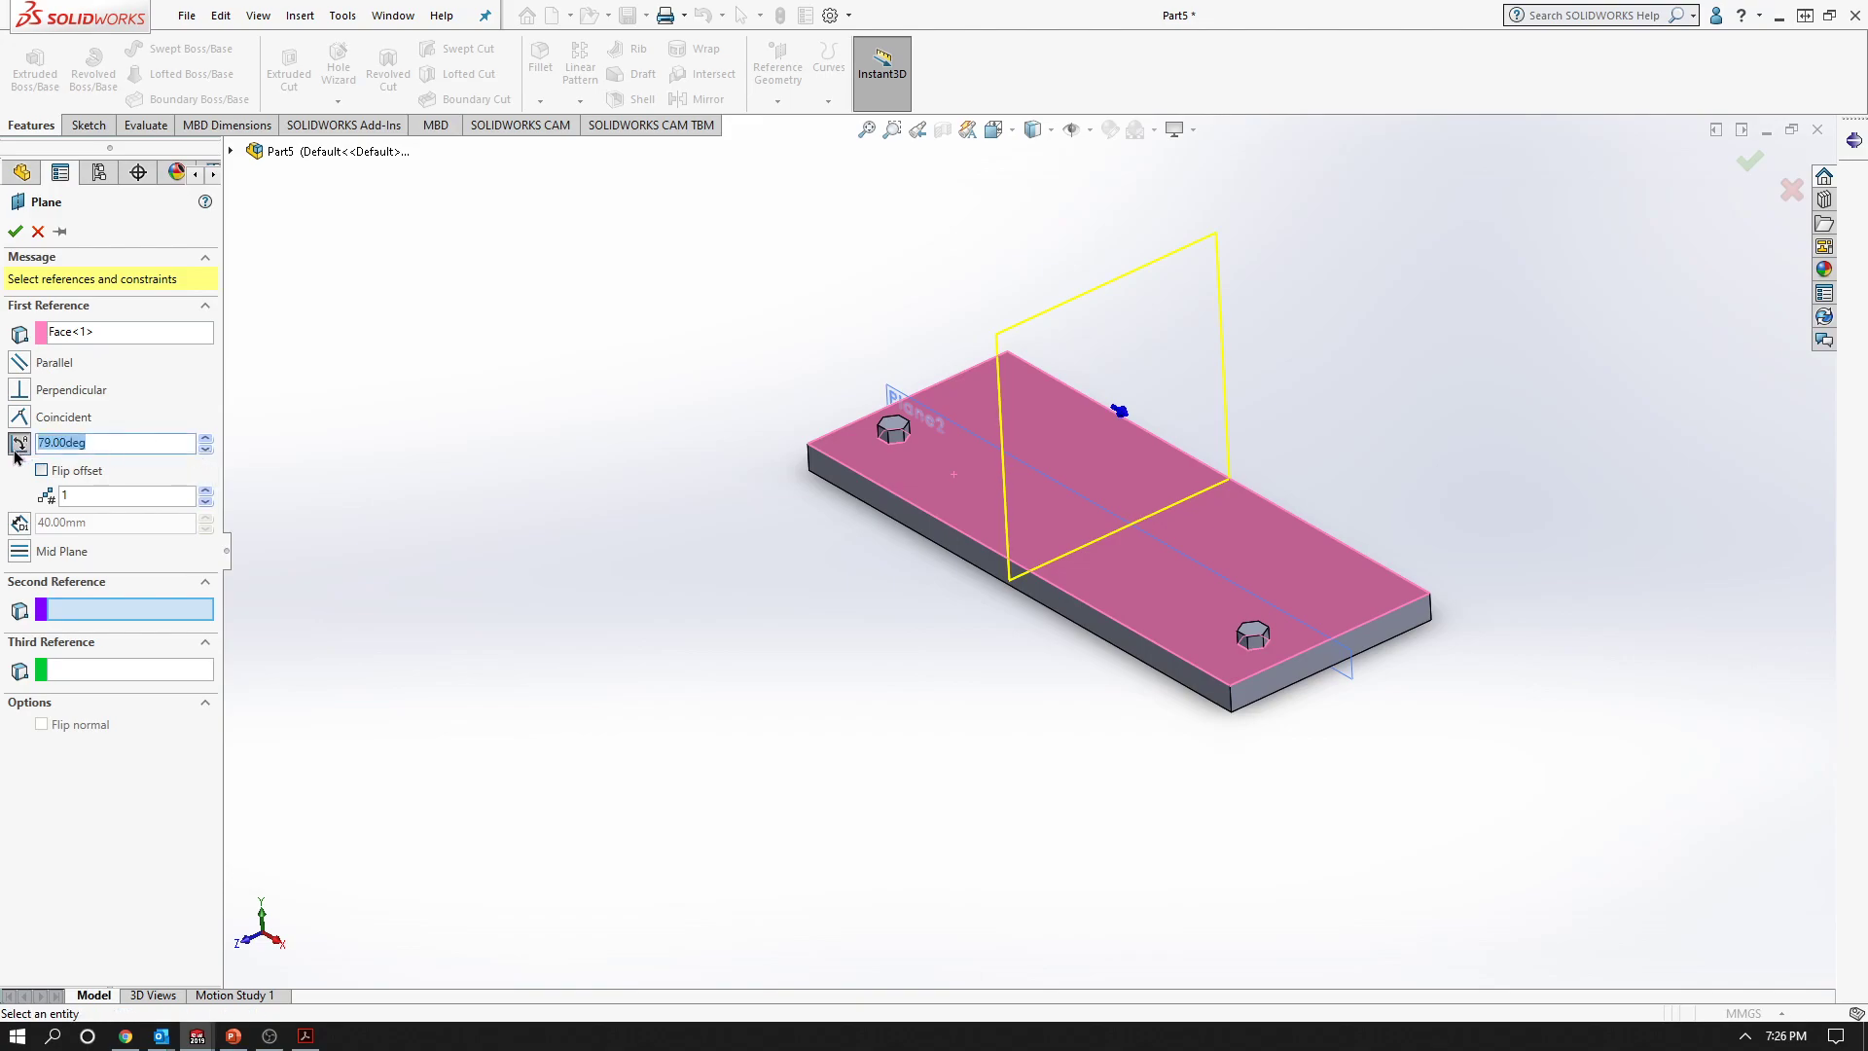
text(0)
key(Return)
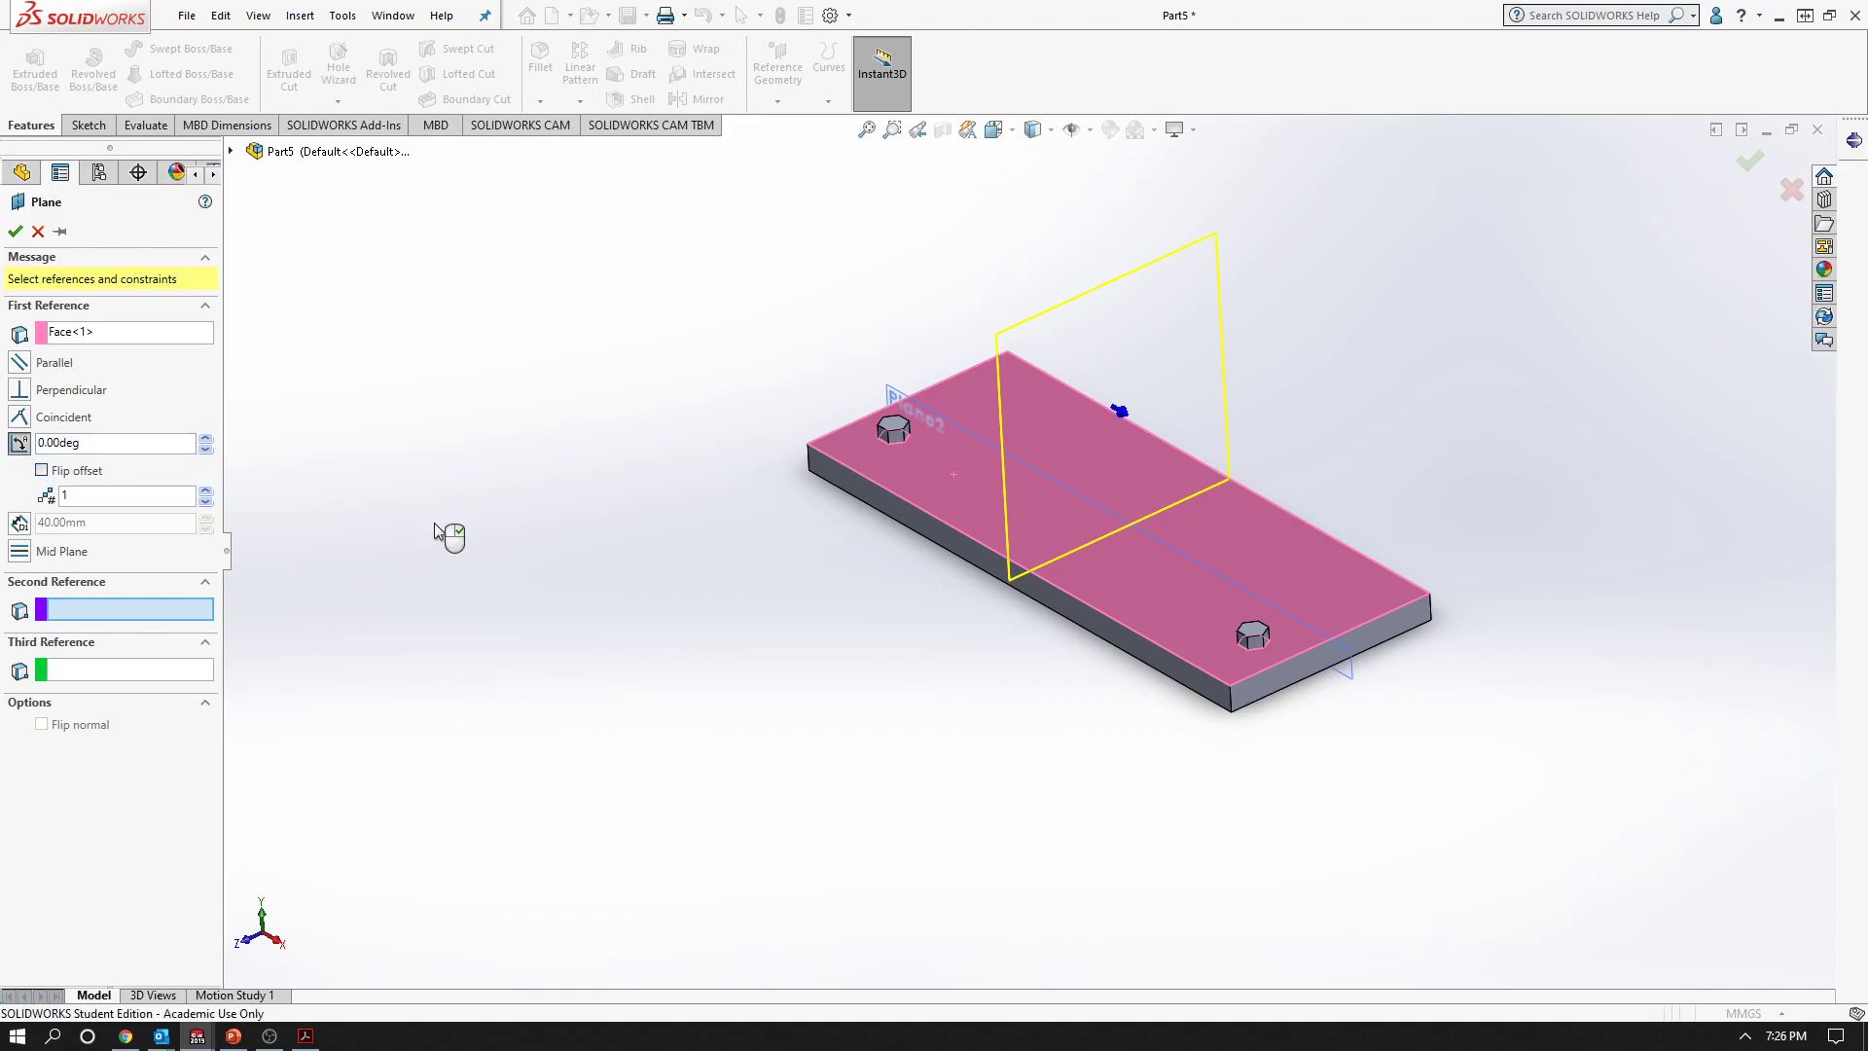
scroll(926, 534, up, 2)
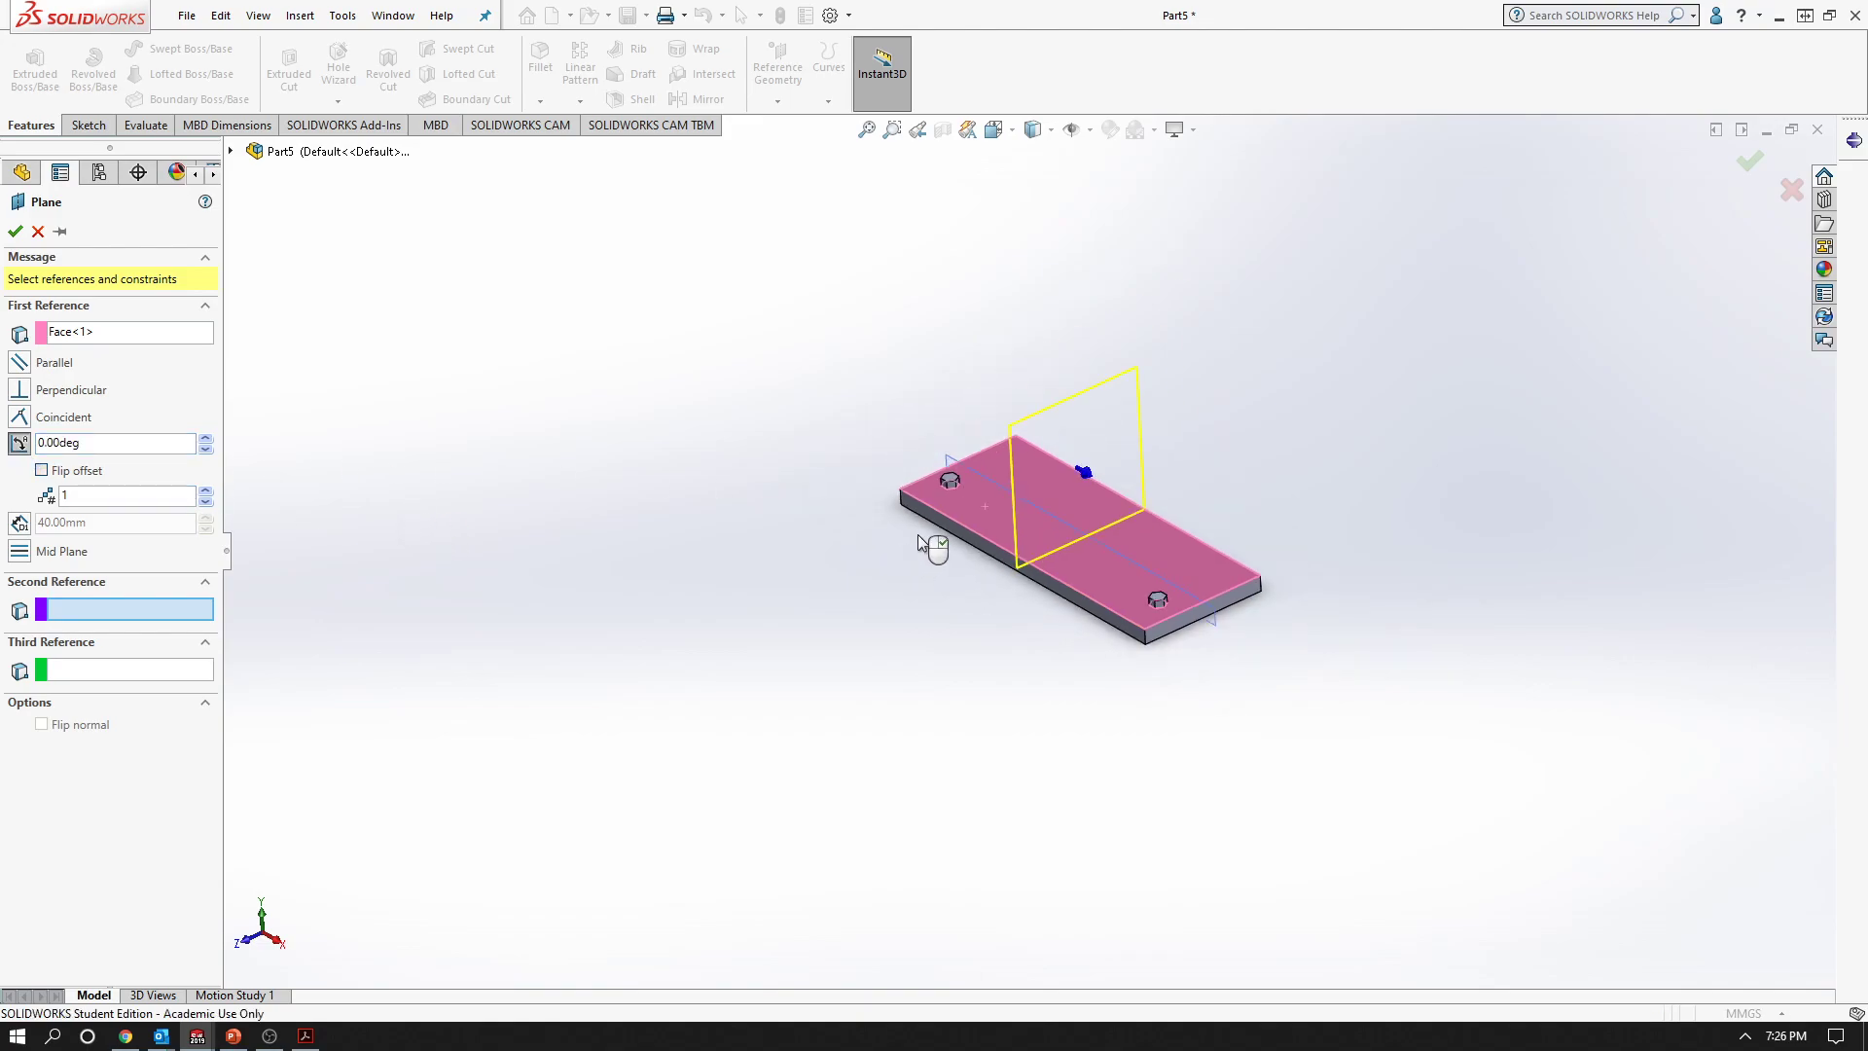
scroll(931, 545, down, 4)
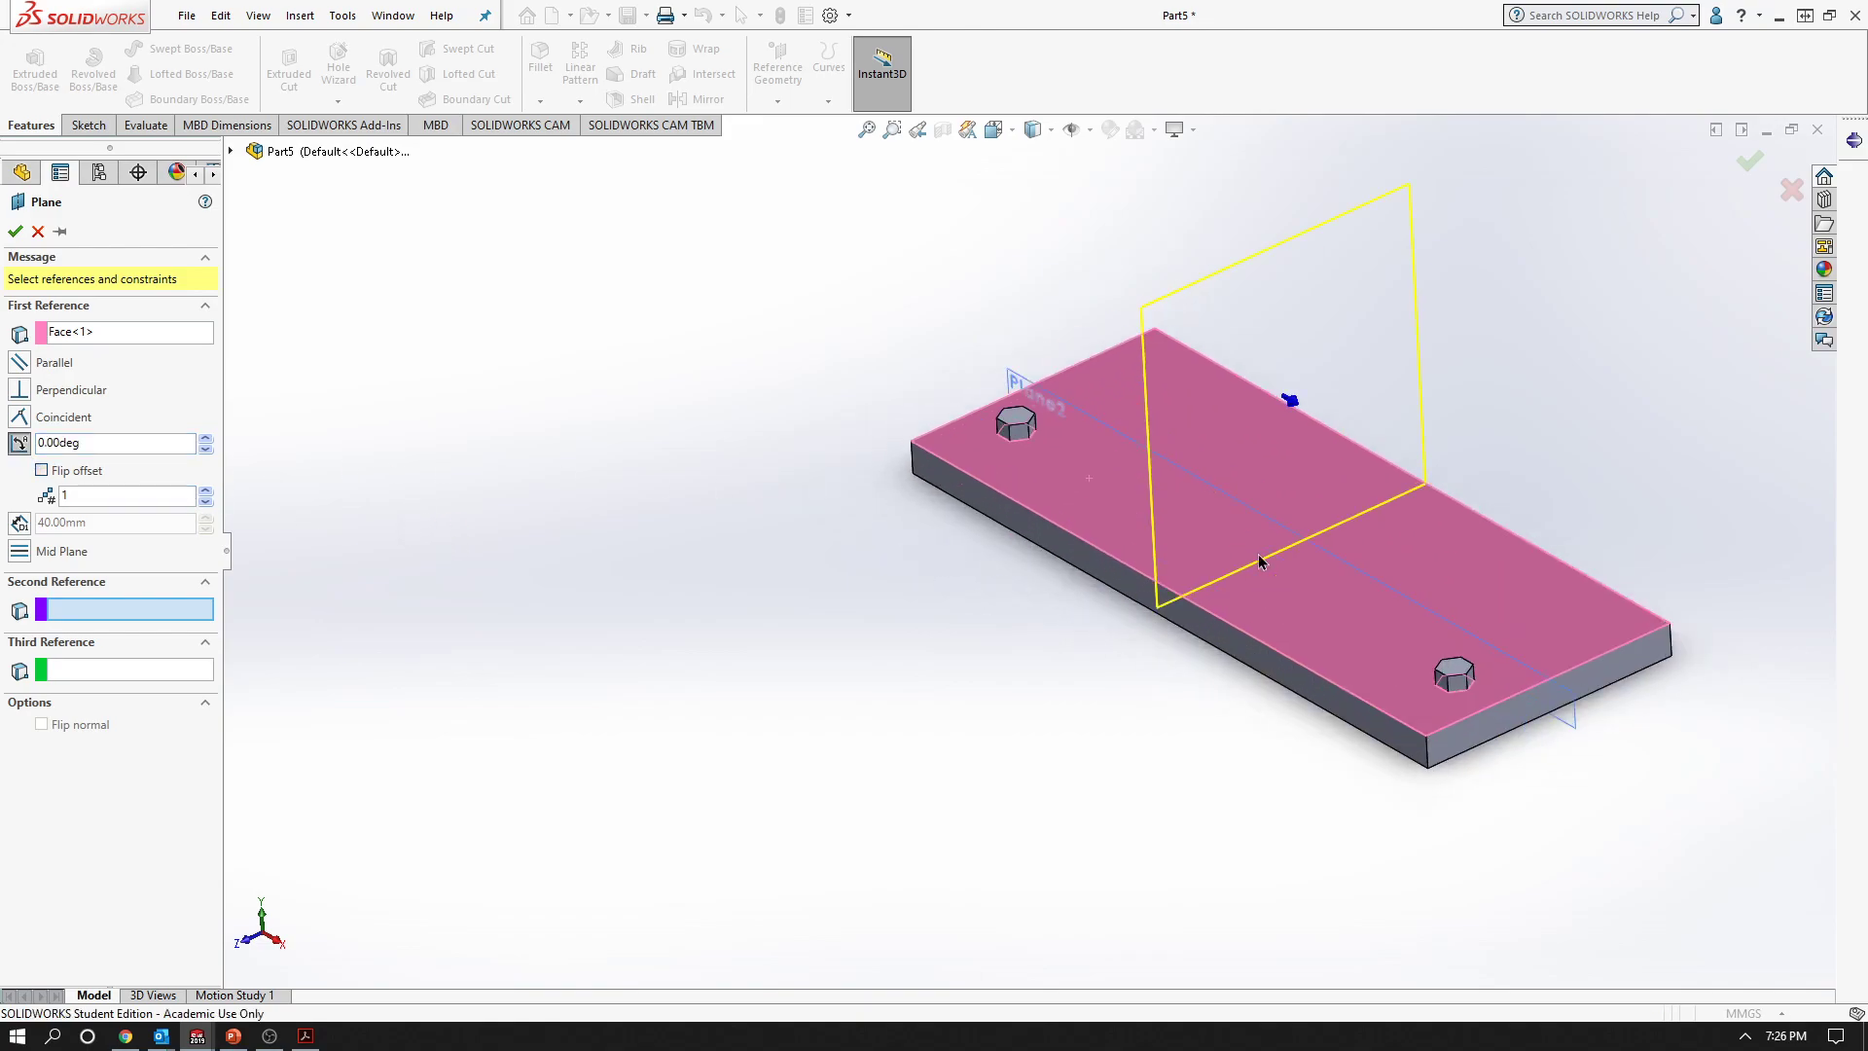
double_click(101, 442)
text(90)
key(Return)
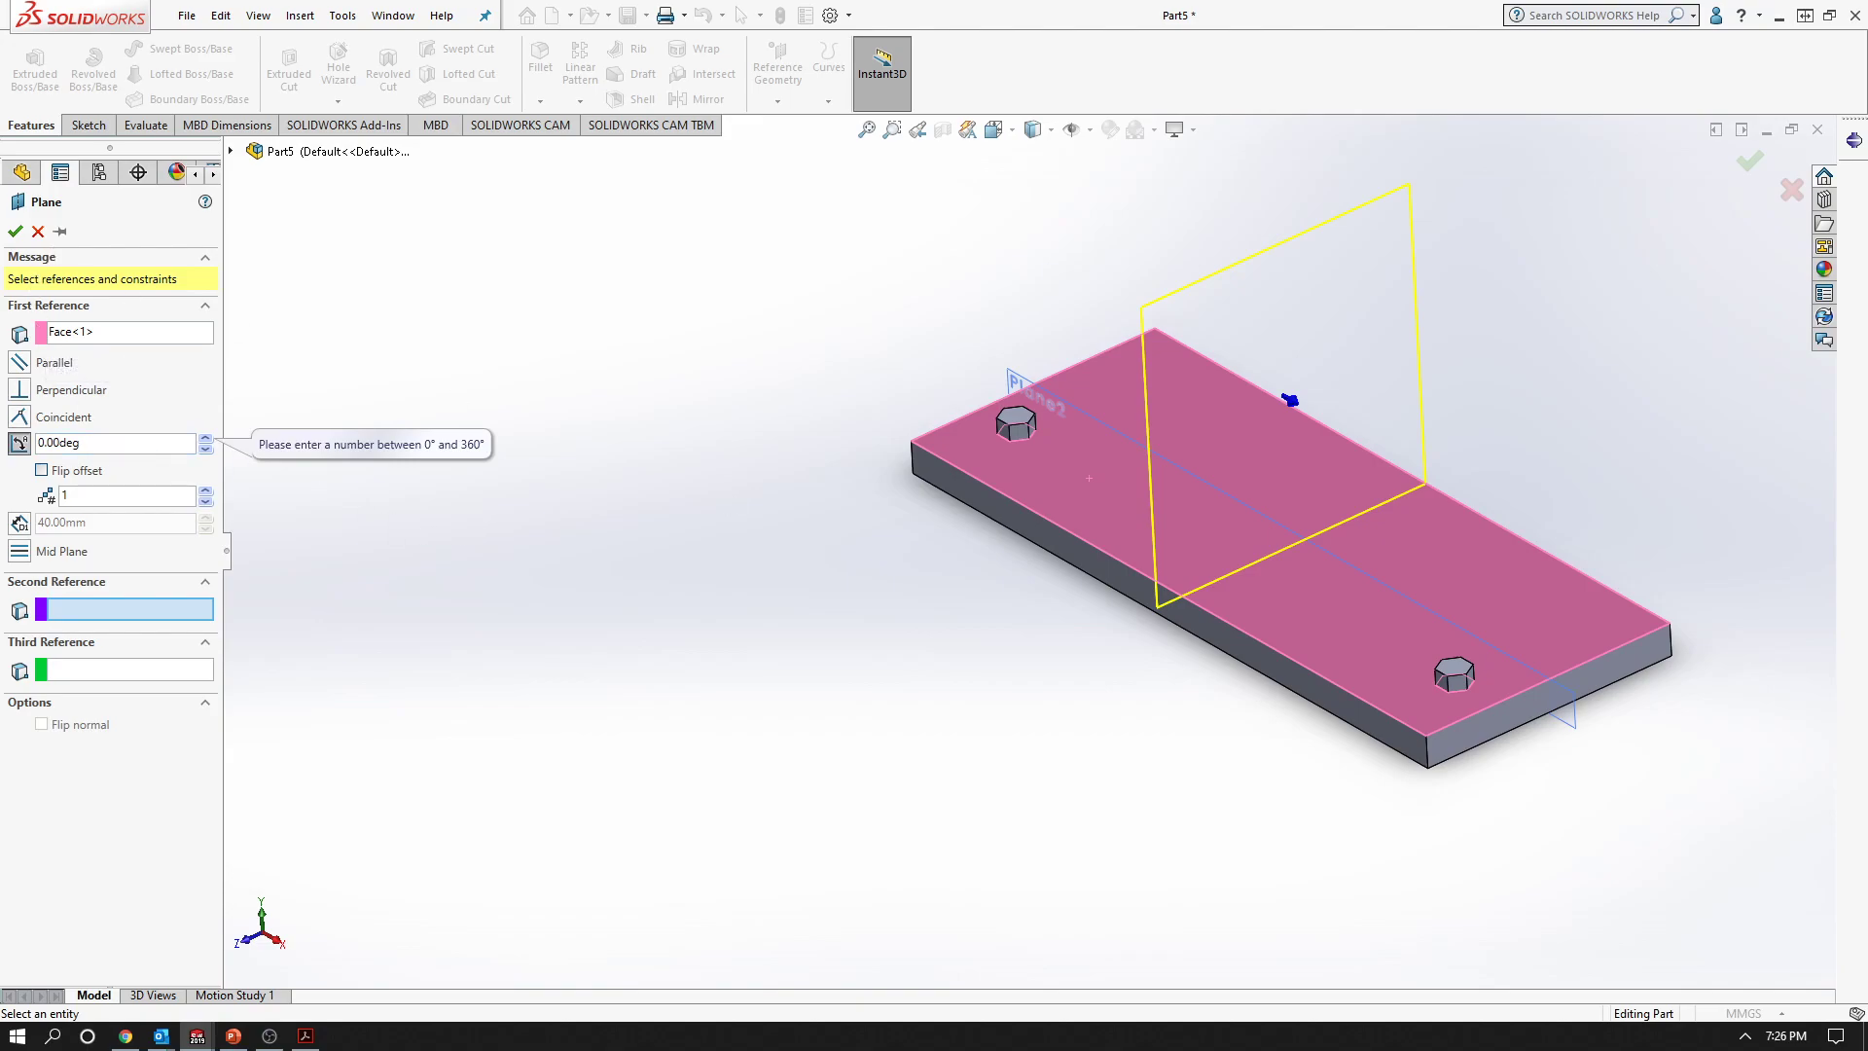
key(Return)
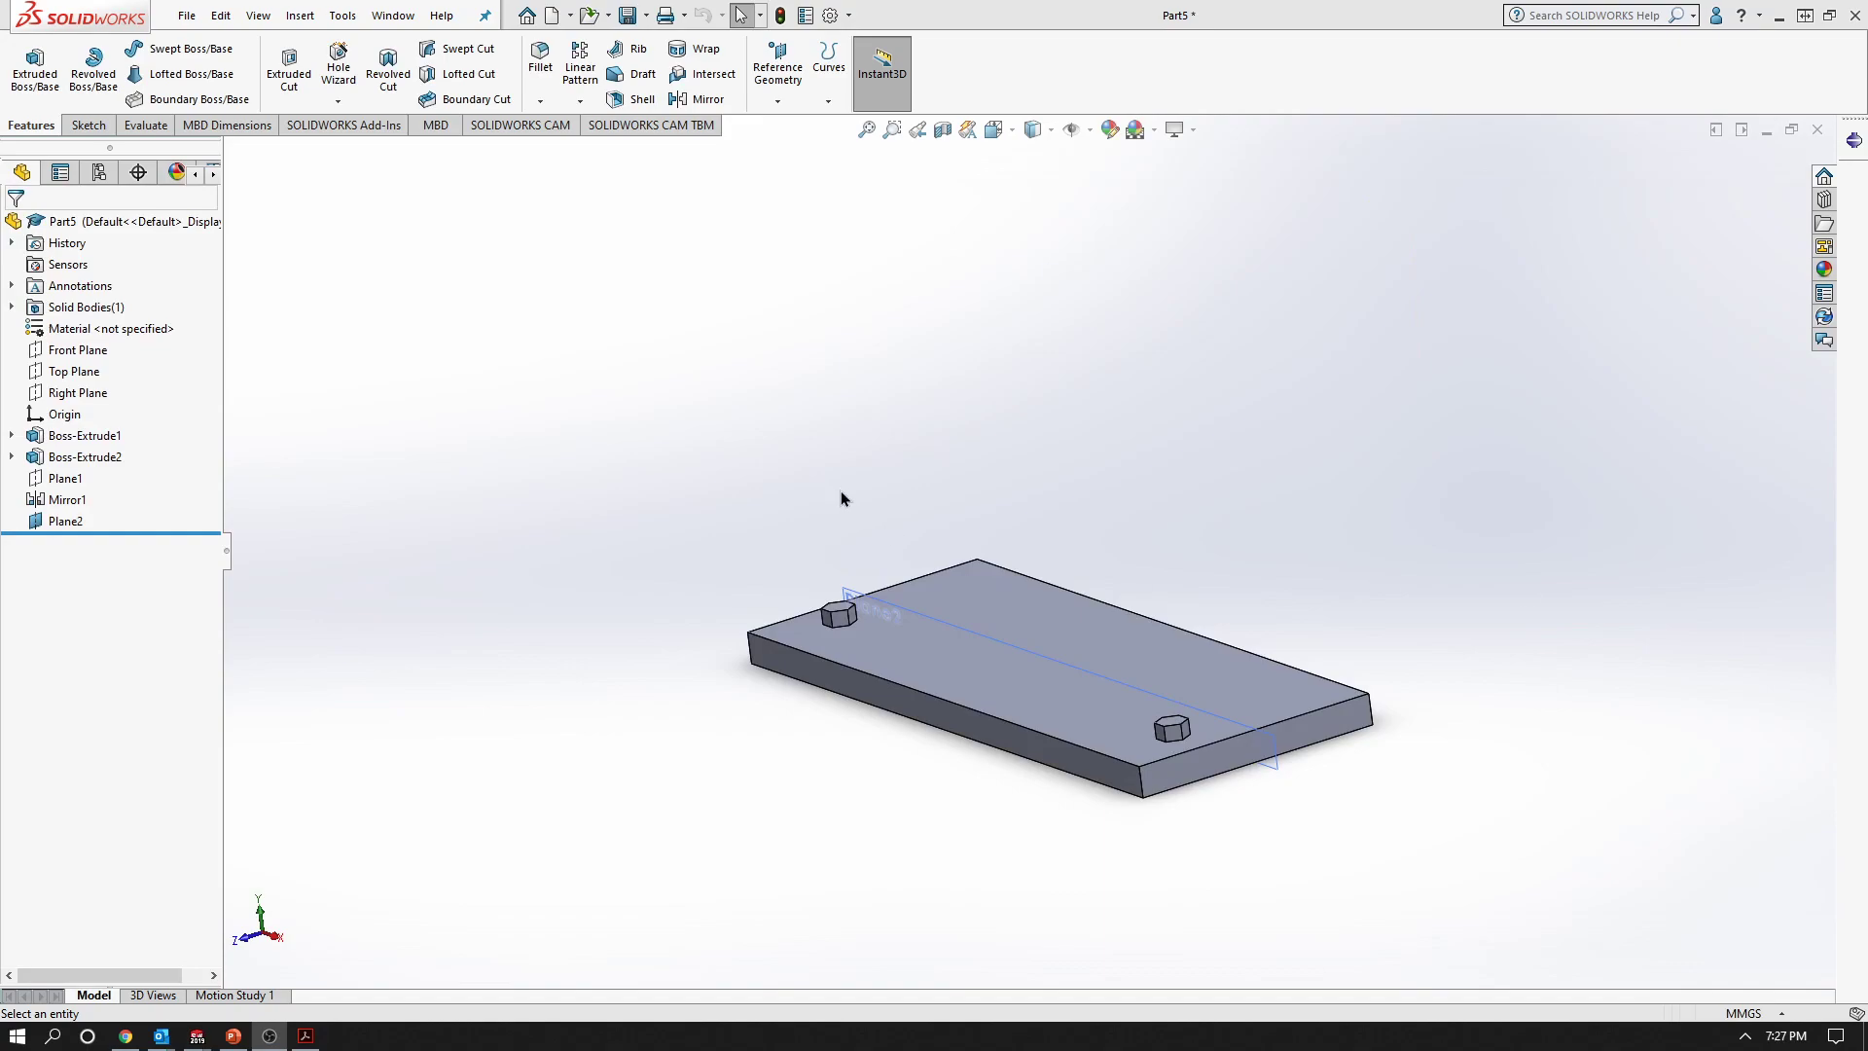
Start a new plane referencing the plate's front edge and its top face.
scroll(1170, 598, down, 3)
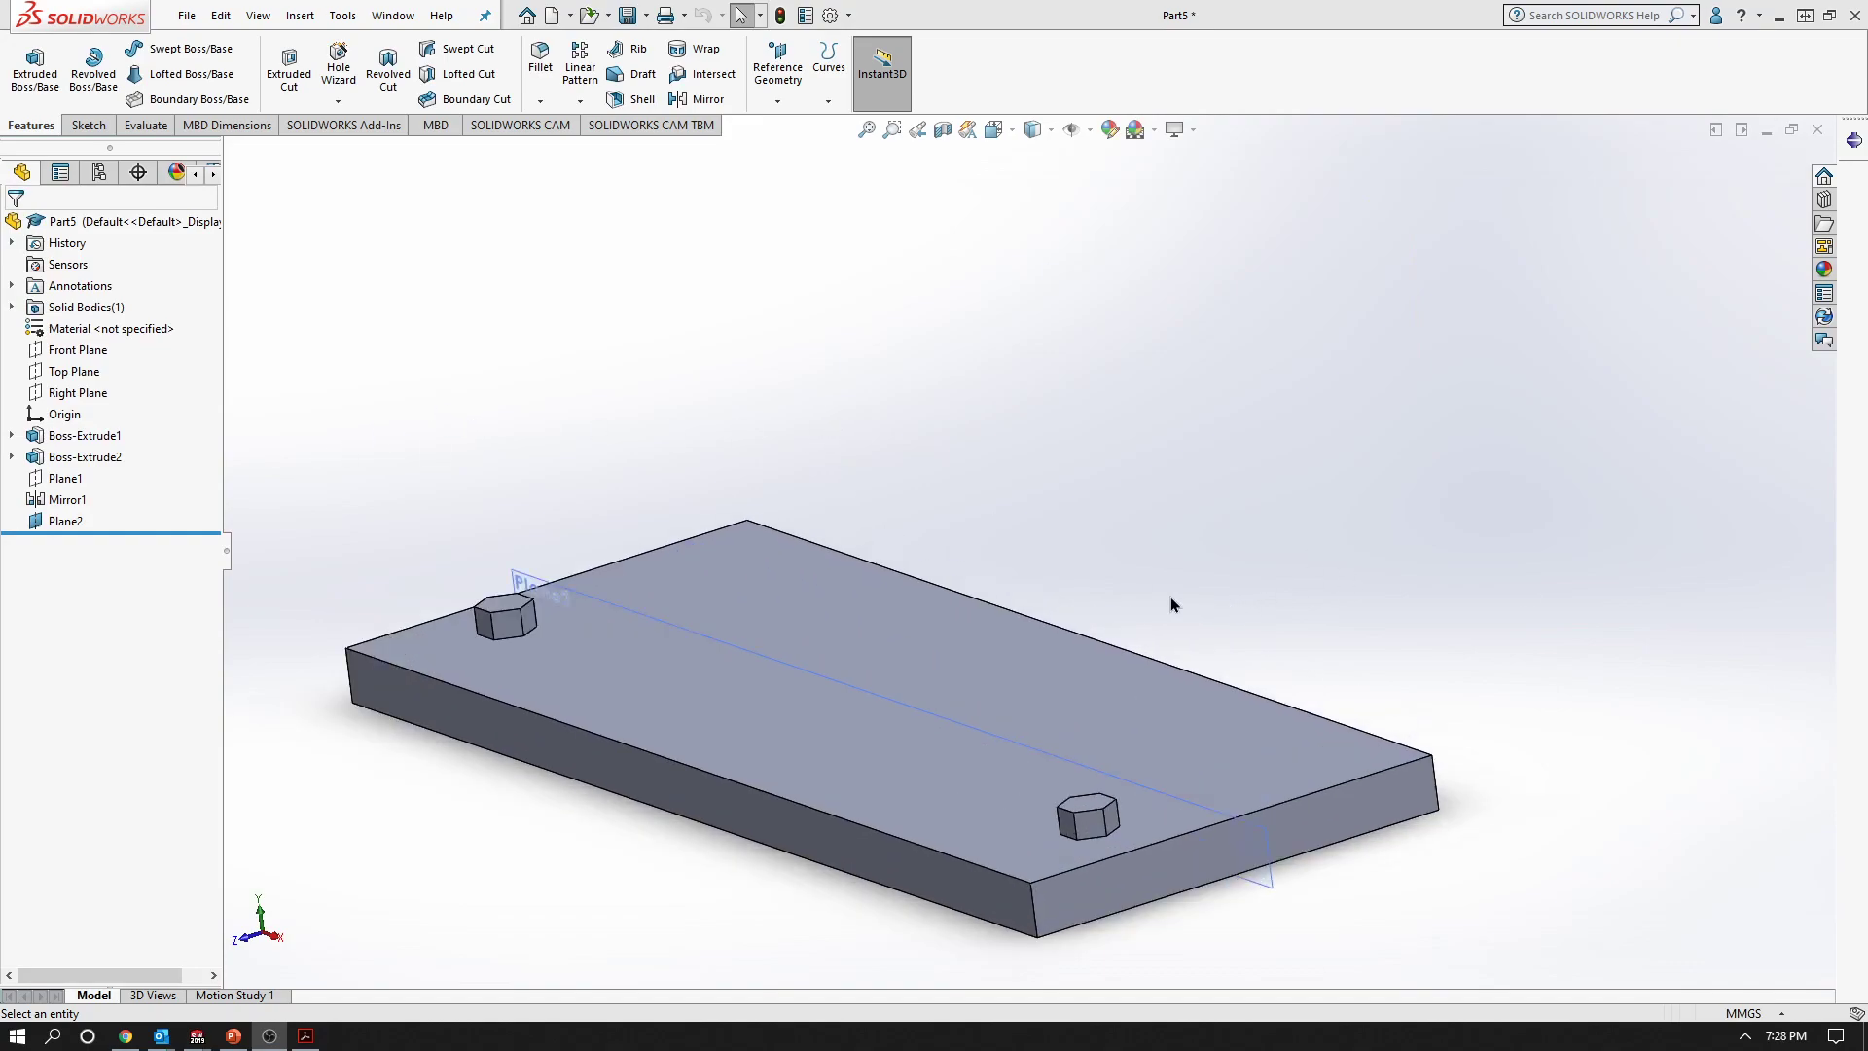
scroll(849, 588, up, 4)
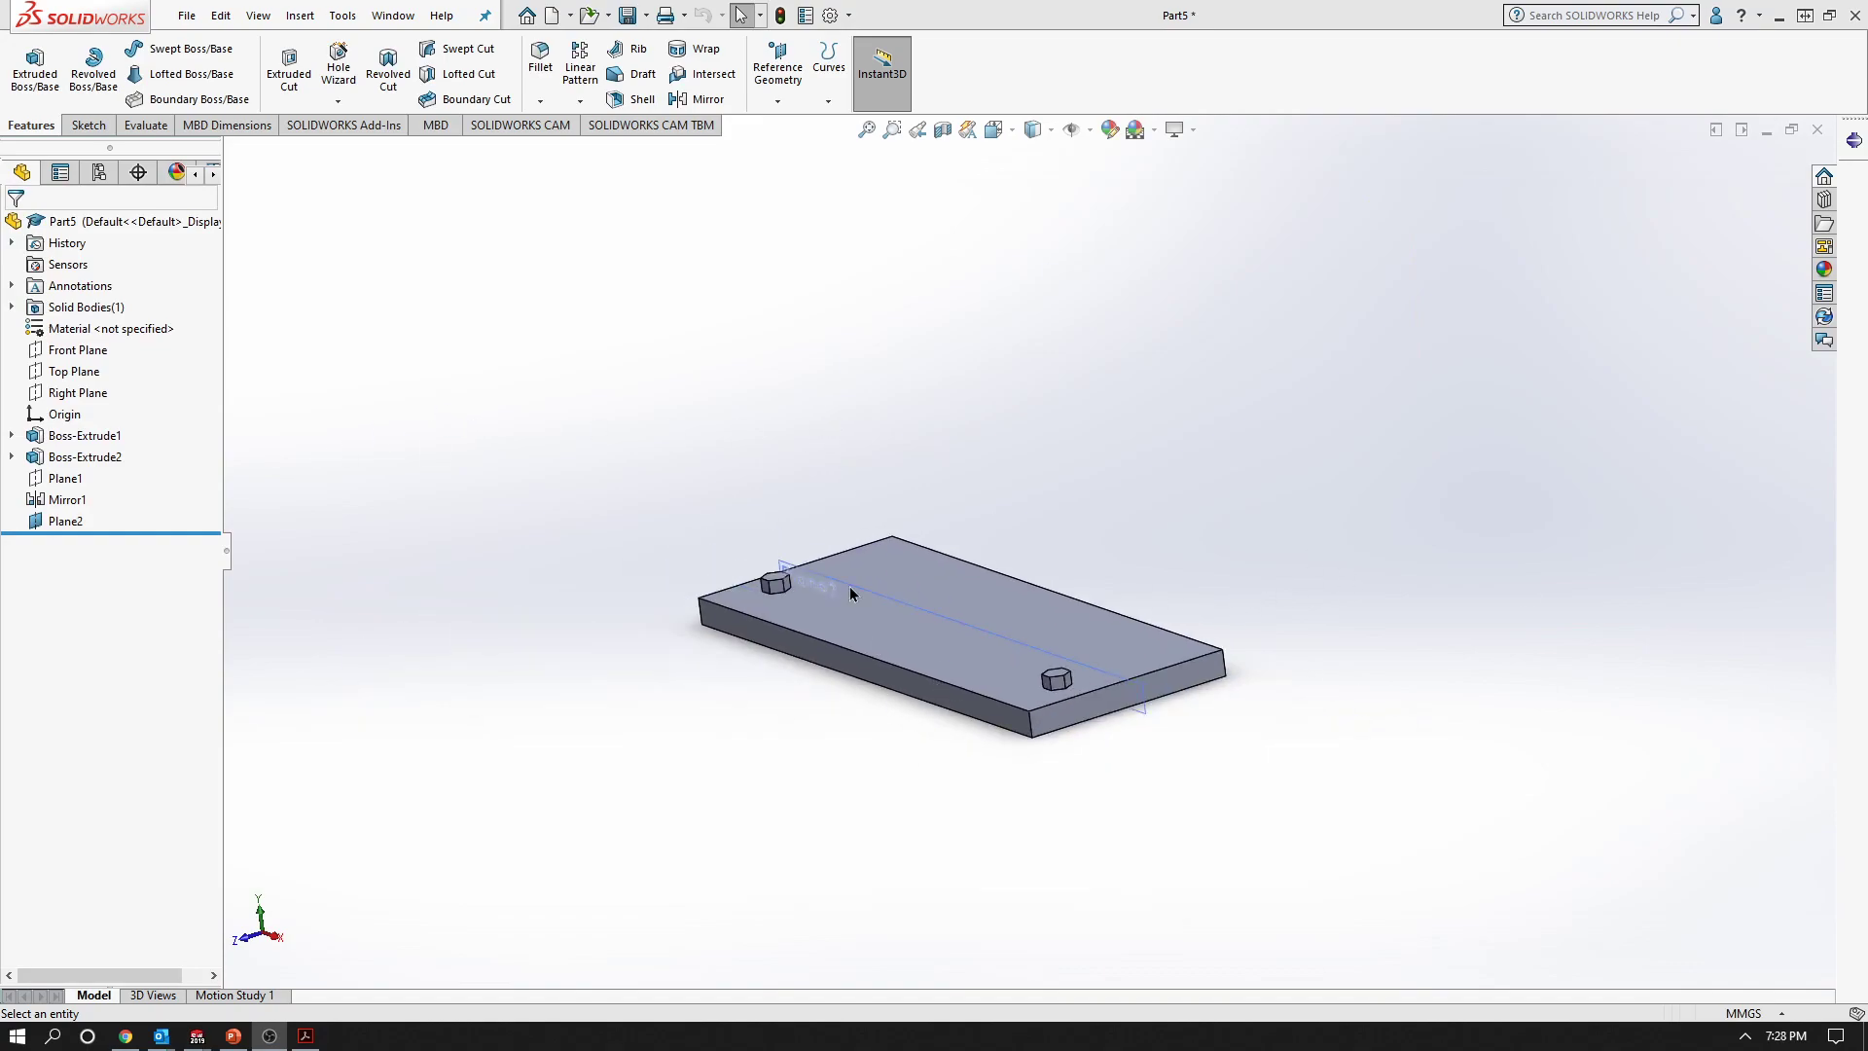
click(778, 103)
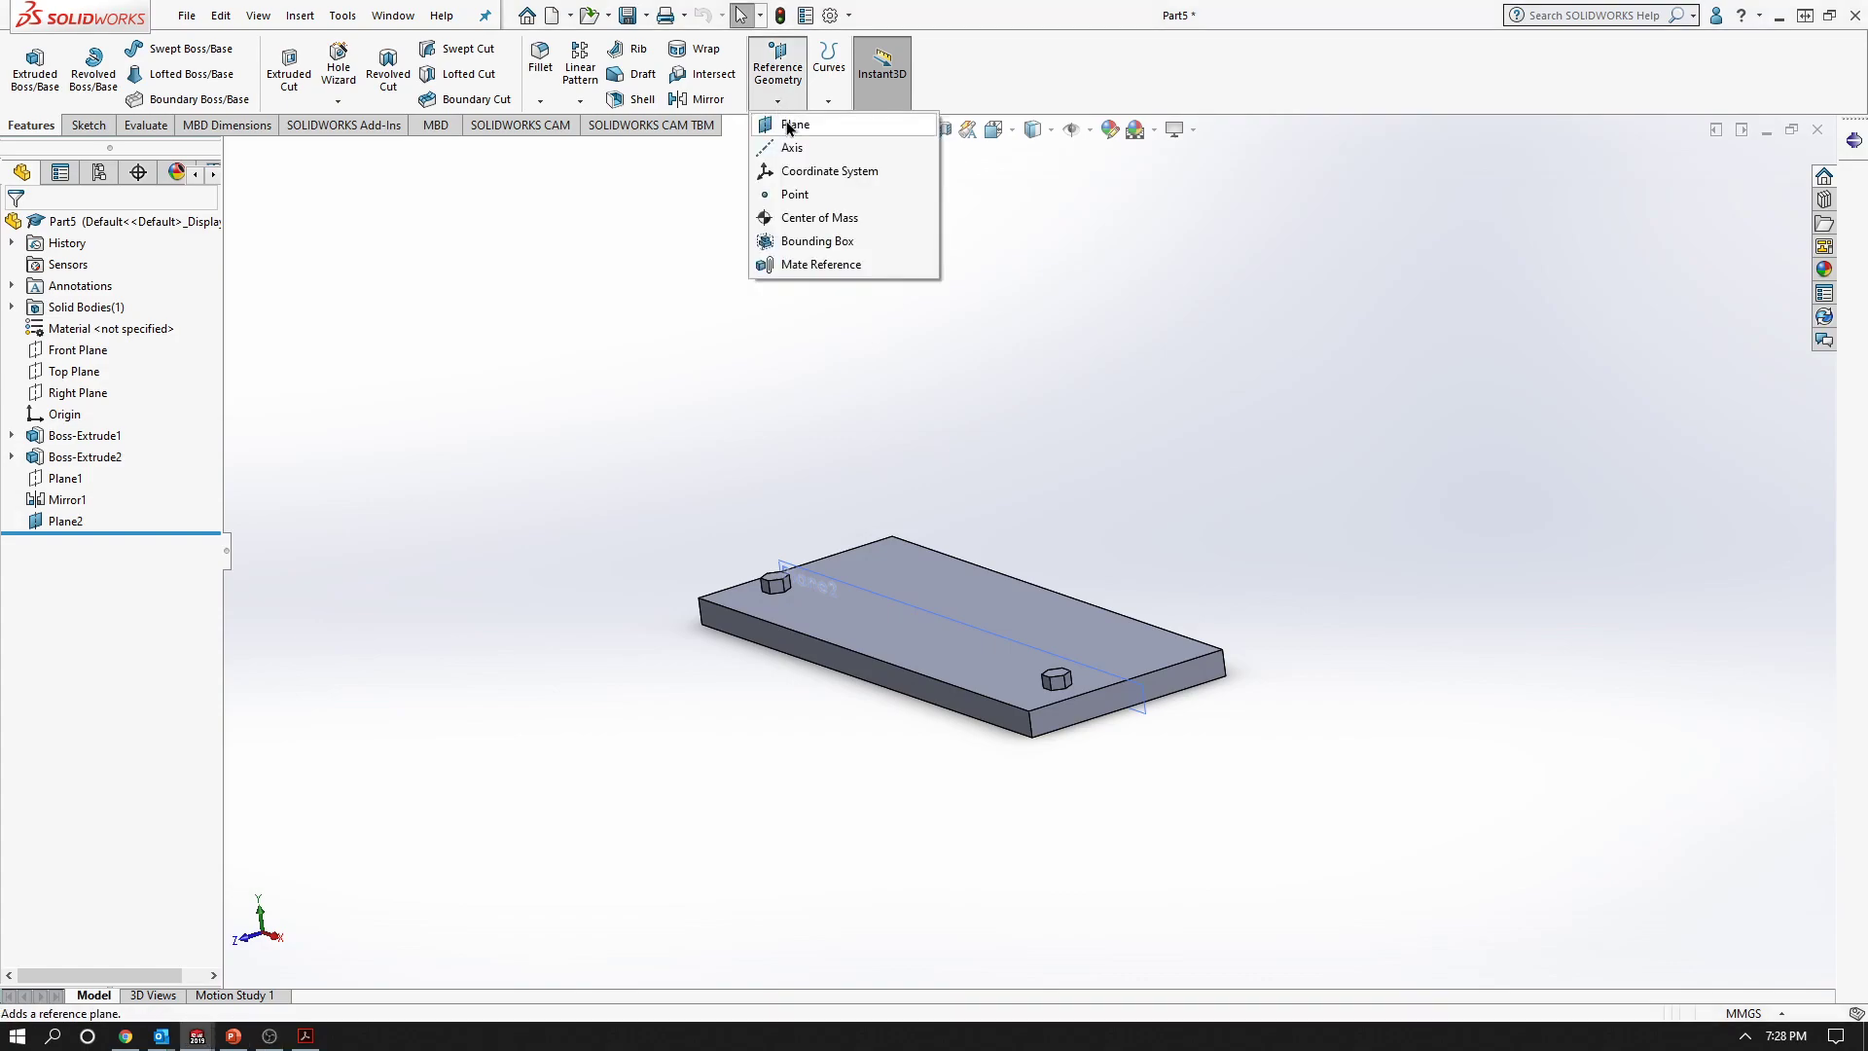
click(788, 128)
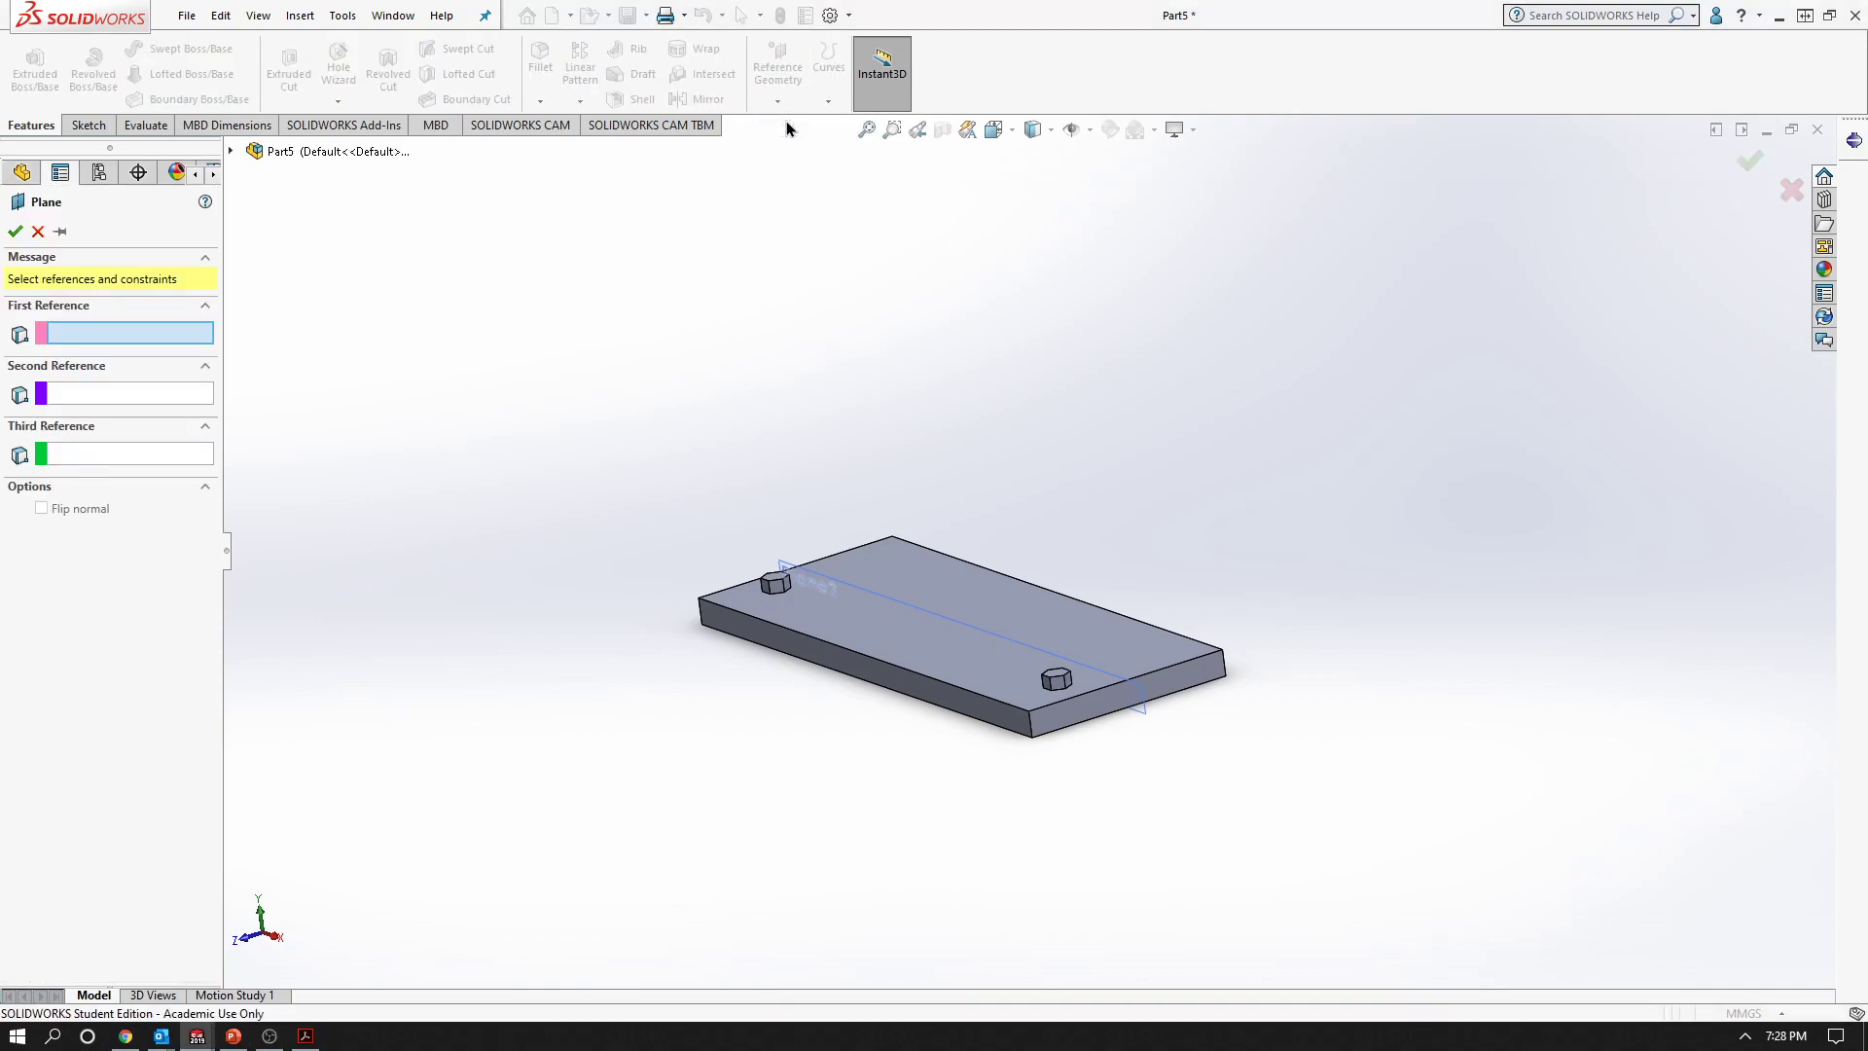
click(901, 668)
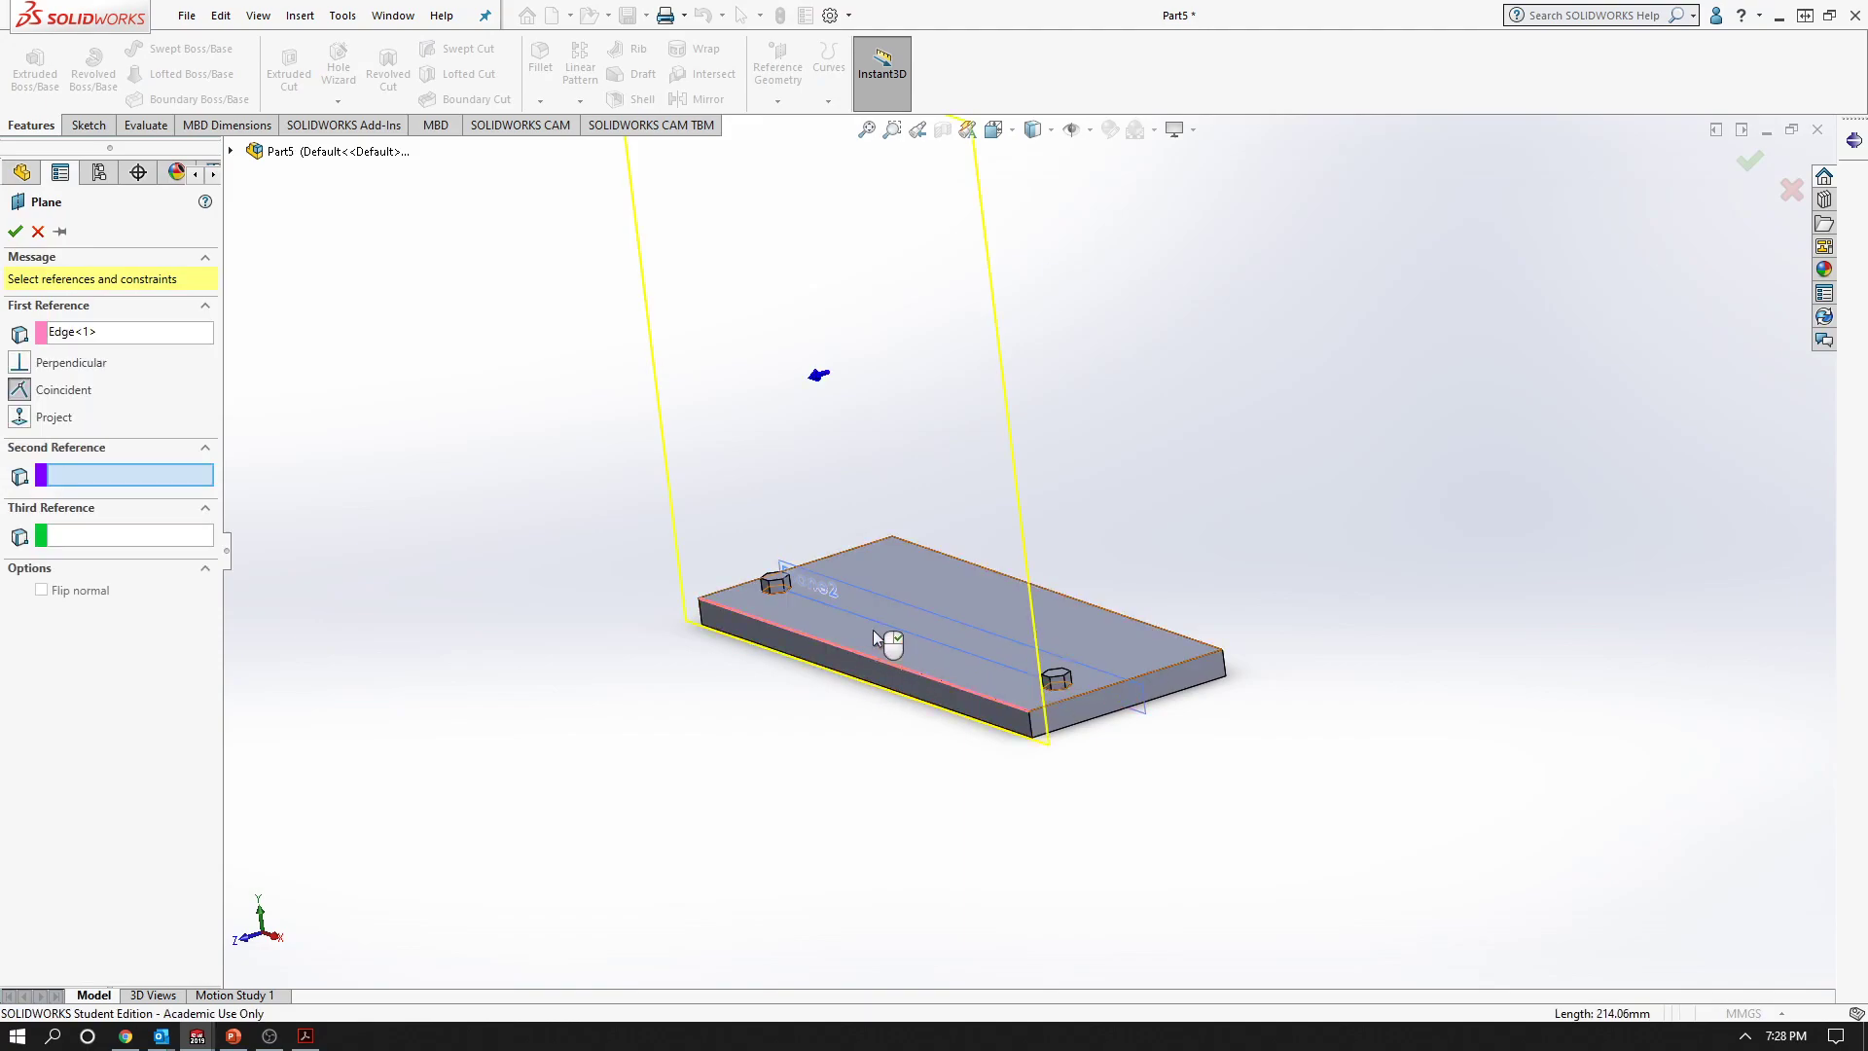
scroll(994, 584, up, 3)
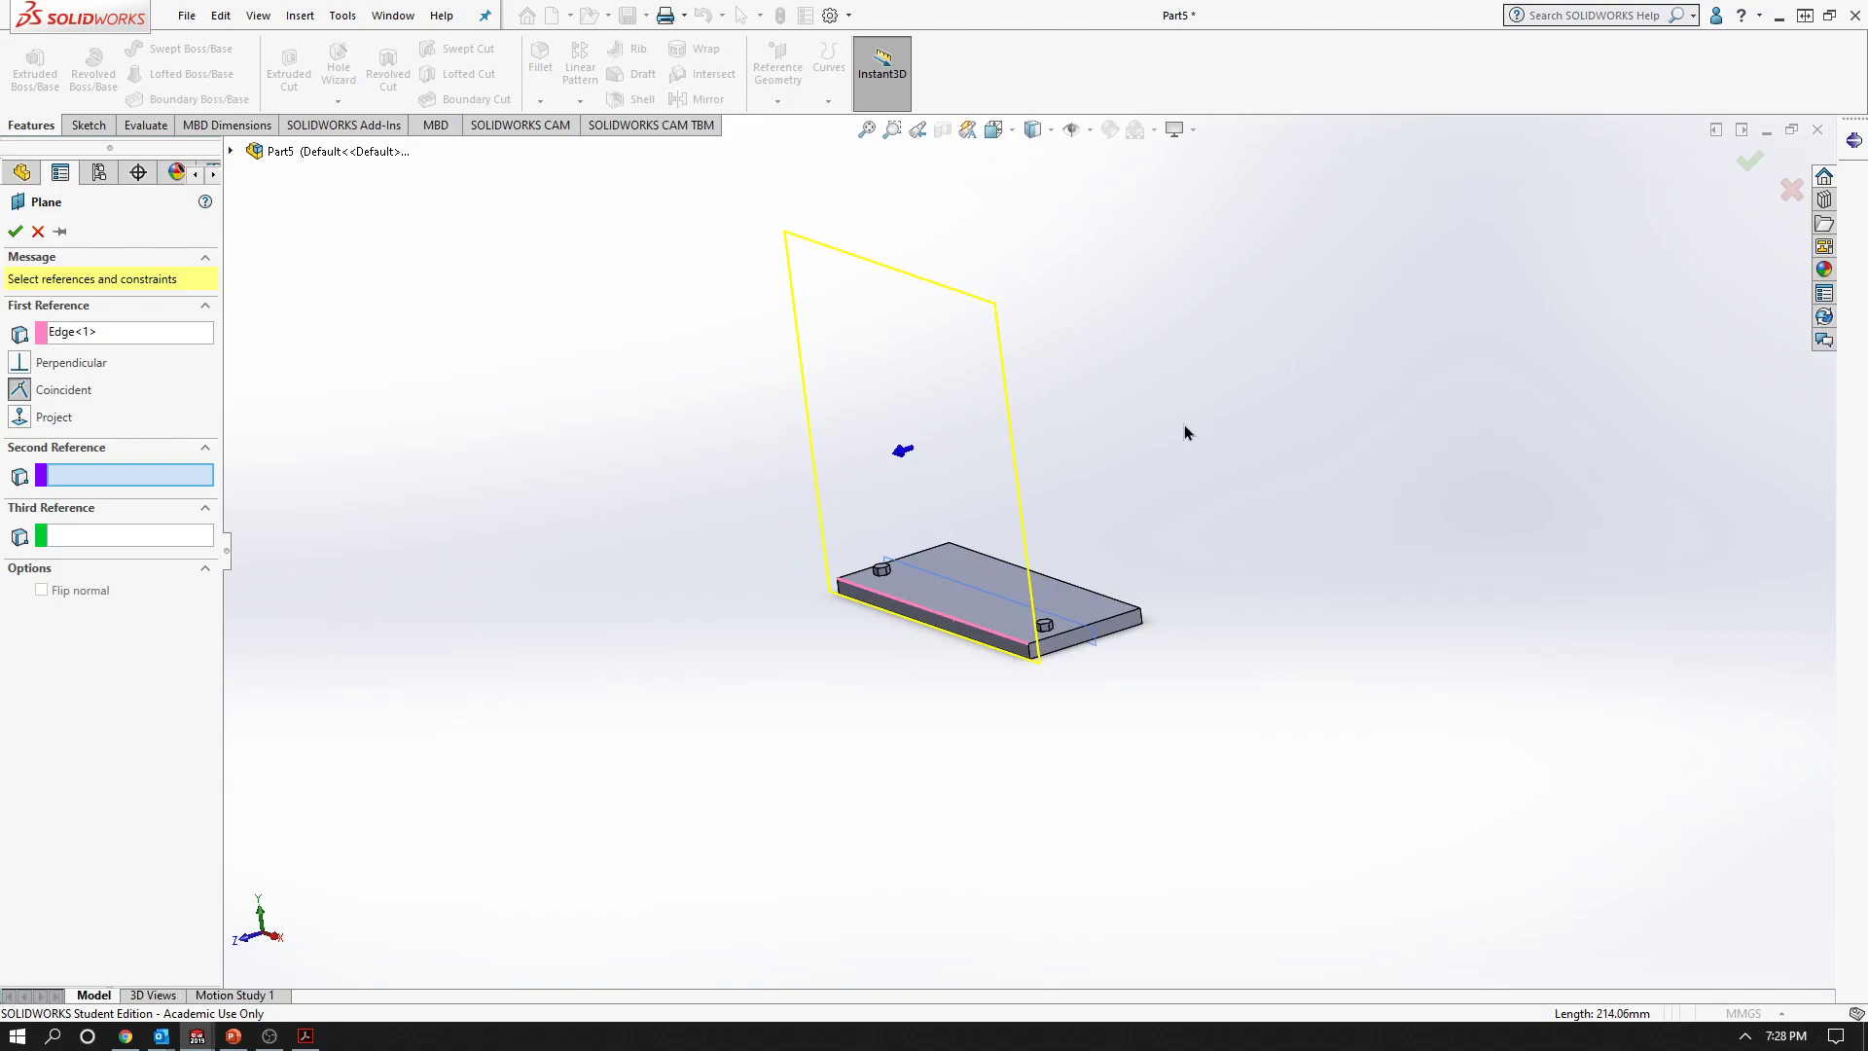
scroll(1185, 432, down, 3)
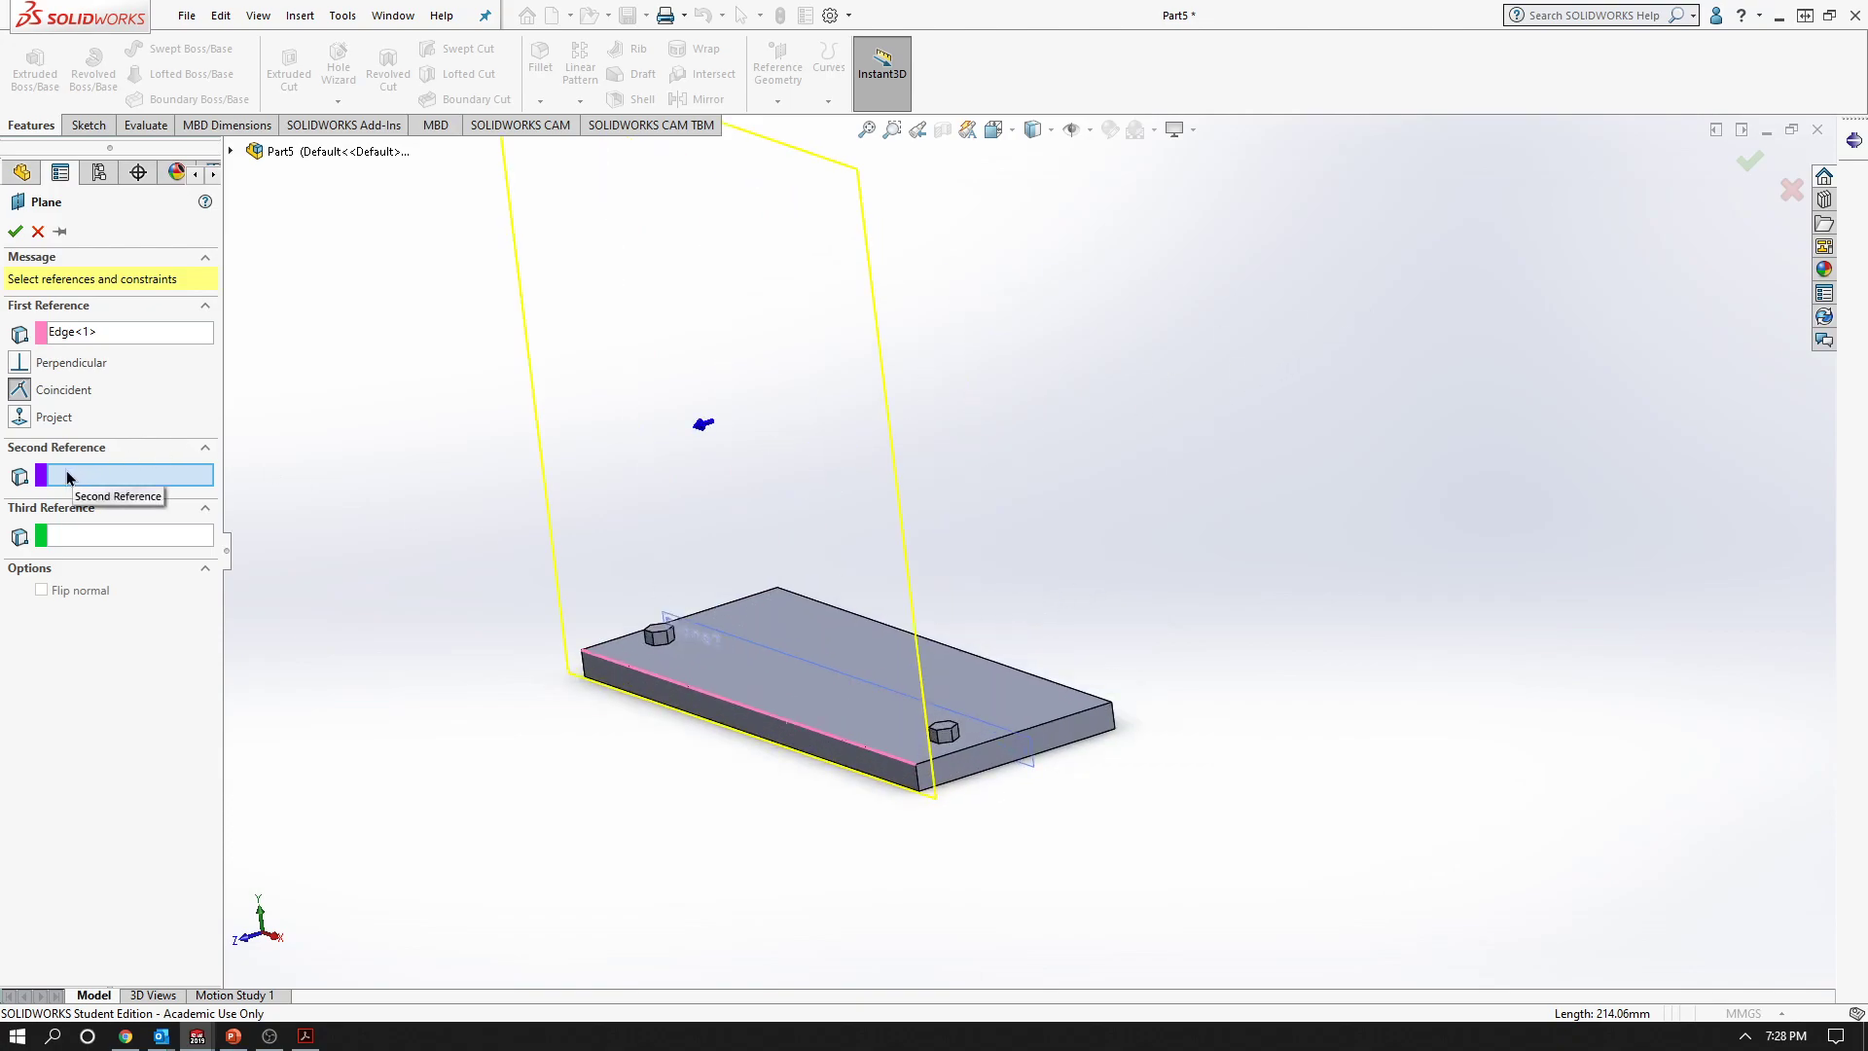
click(974, 699)
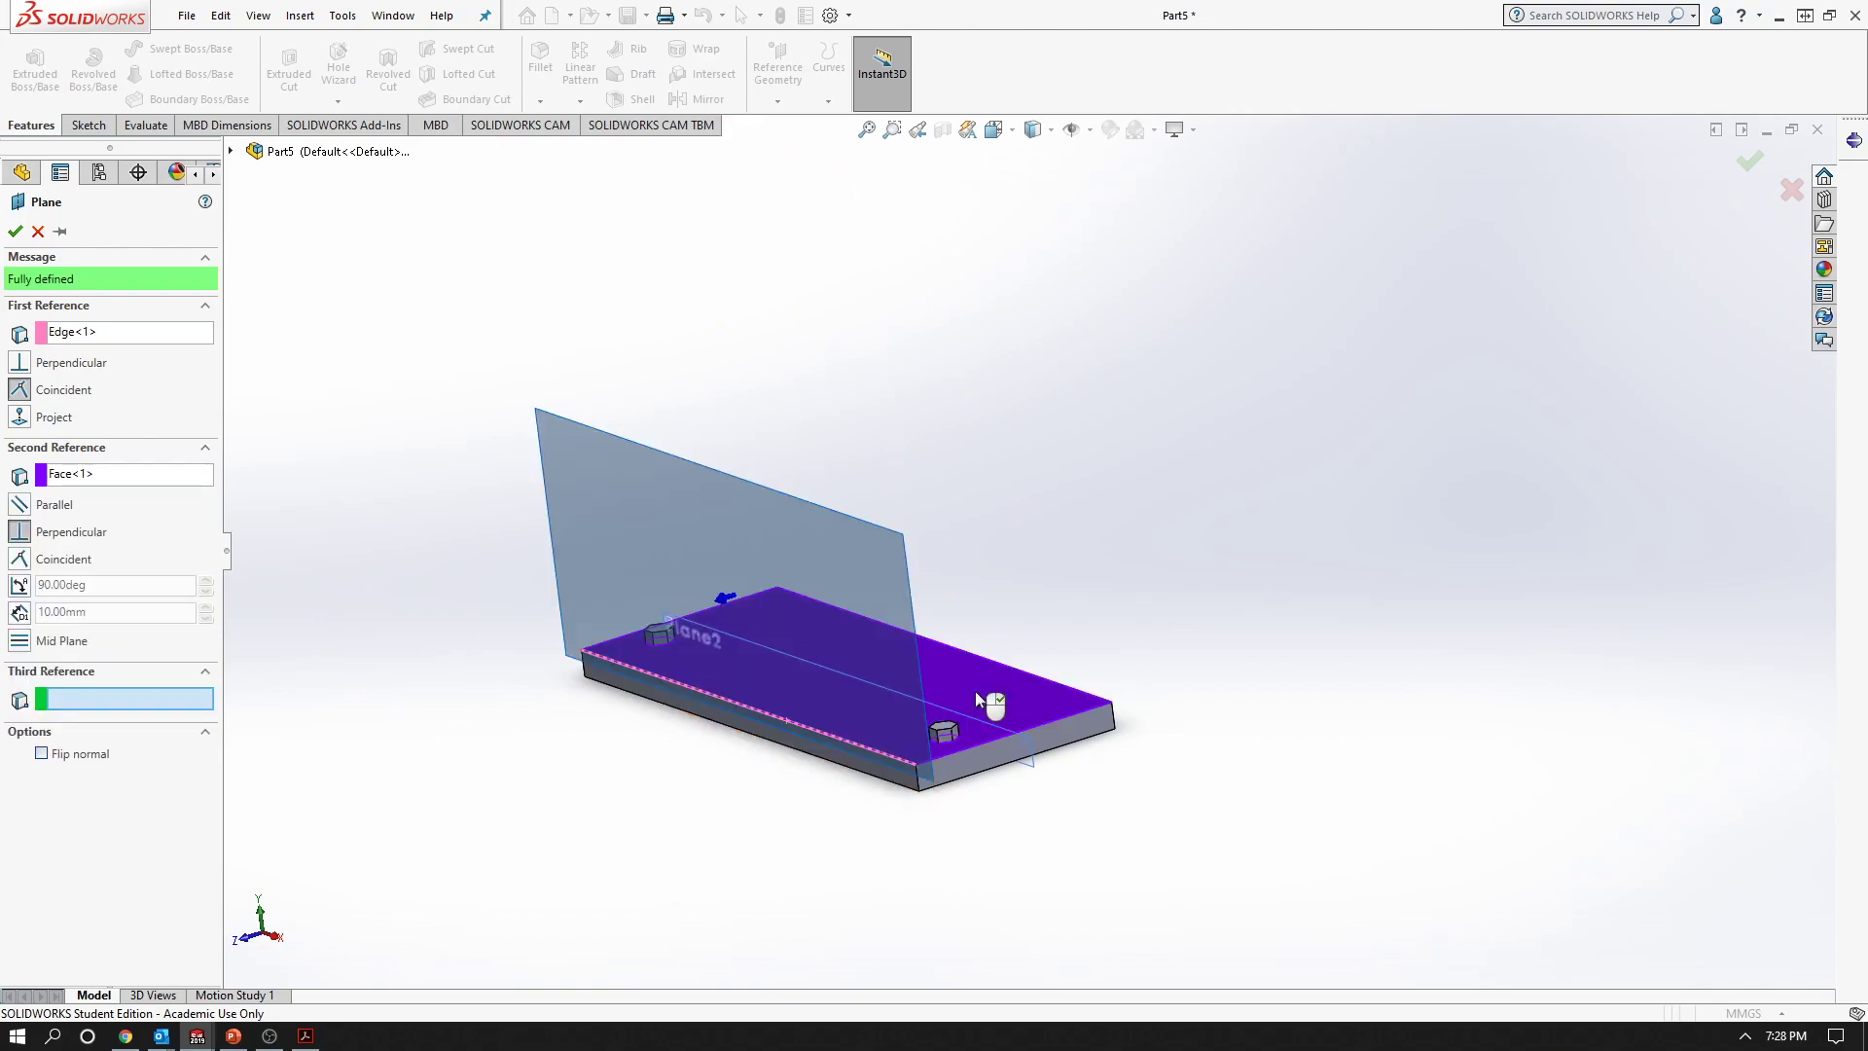
Tilt the plane to 51.00deg from the top face and return to isometric view.
click(18, 586)
click(206, 581)
click(205, 581)
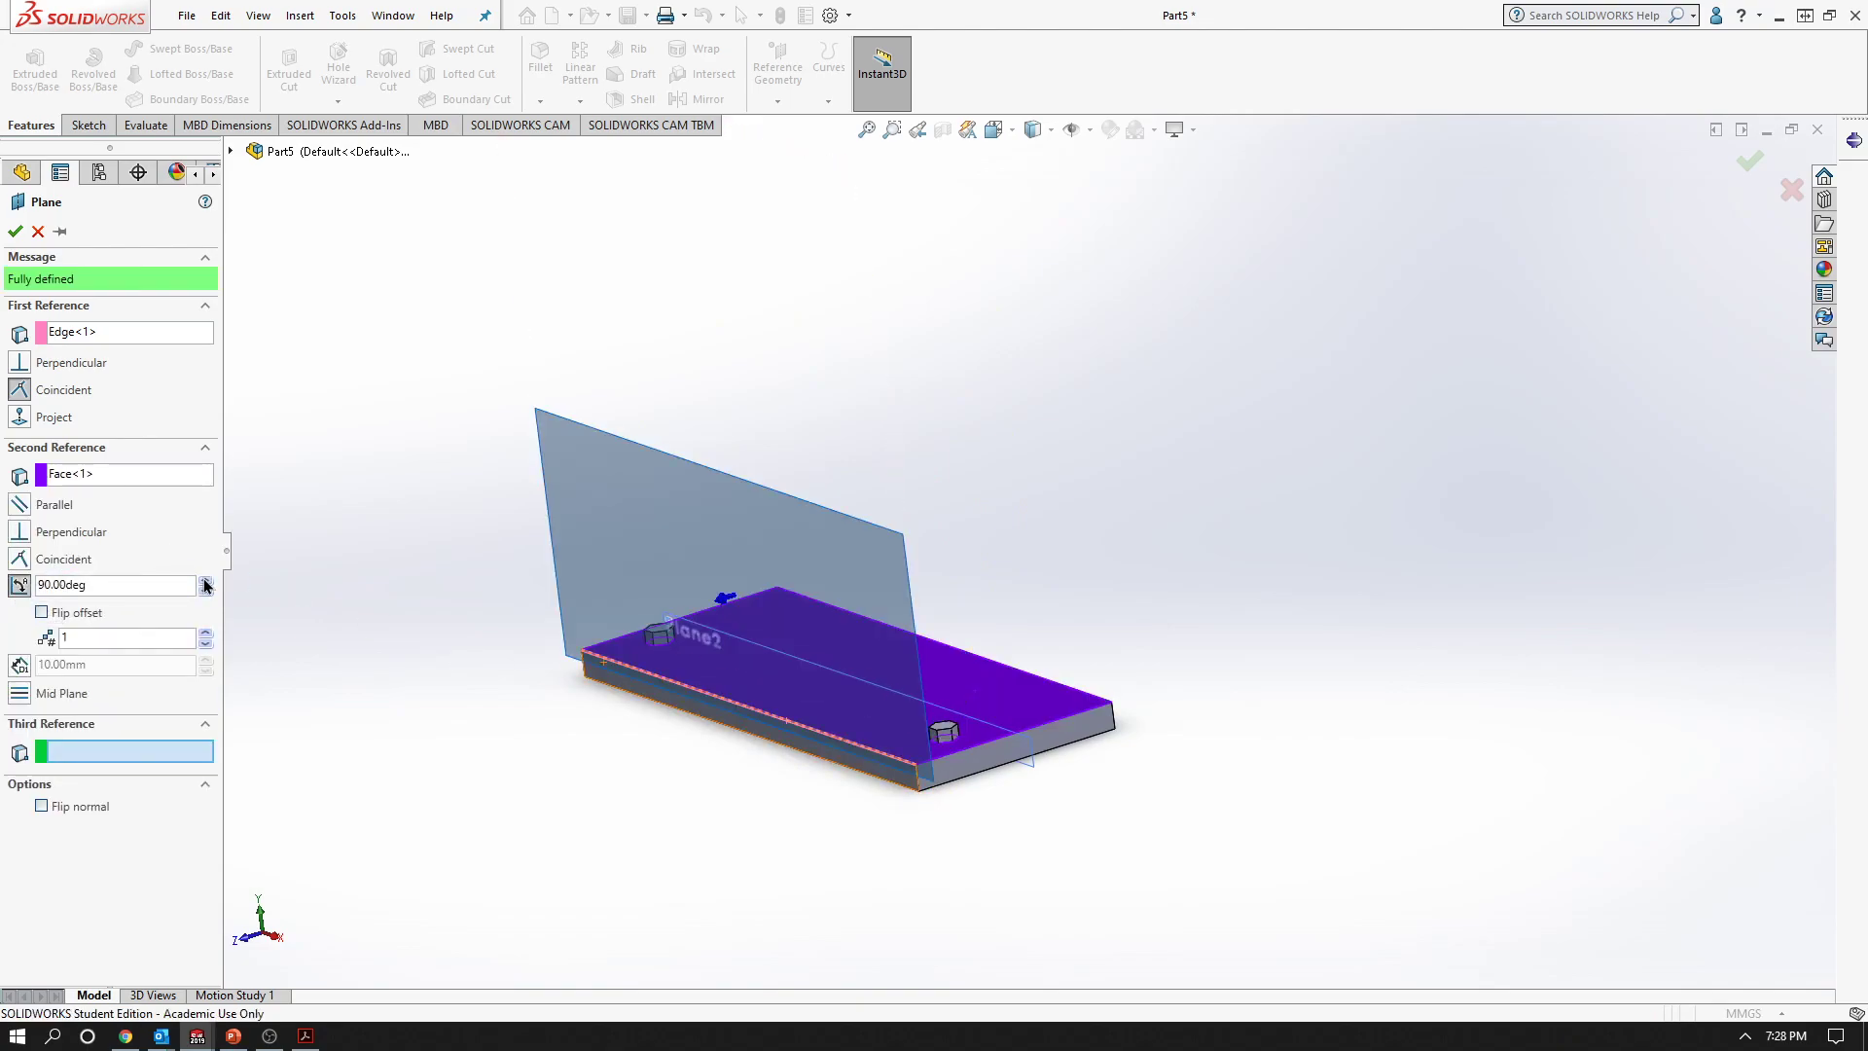
click(205, 581)
click(205, 581)
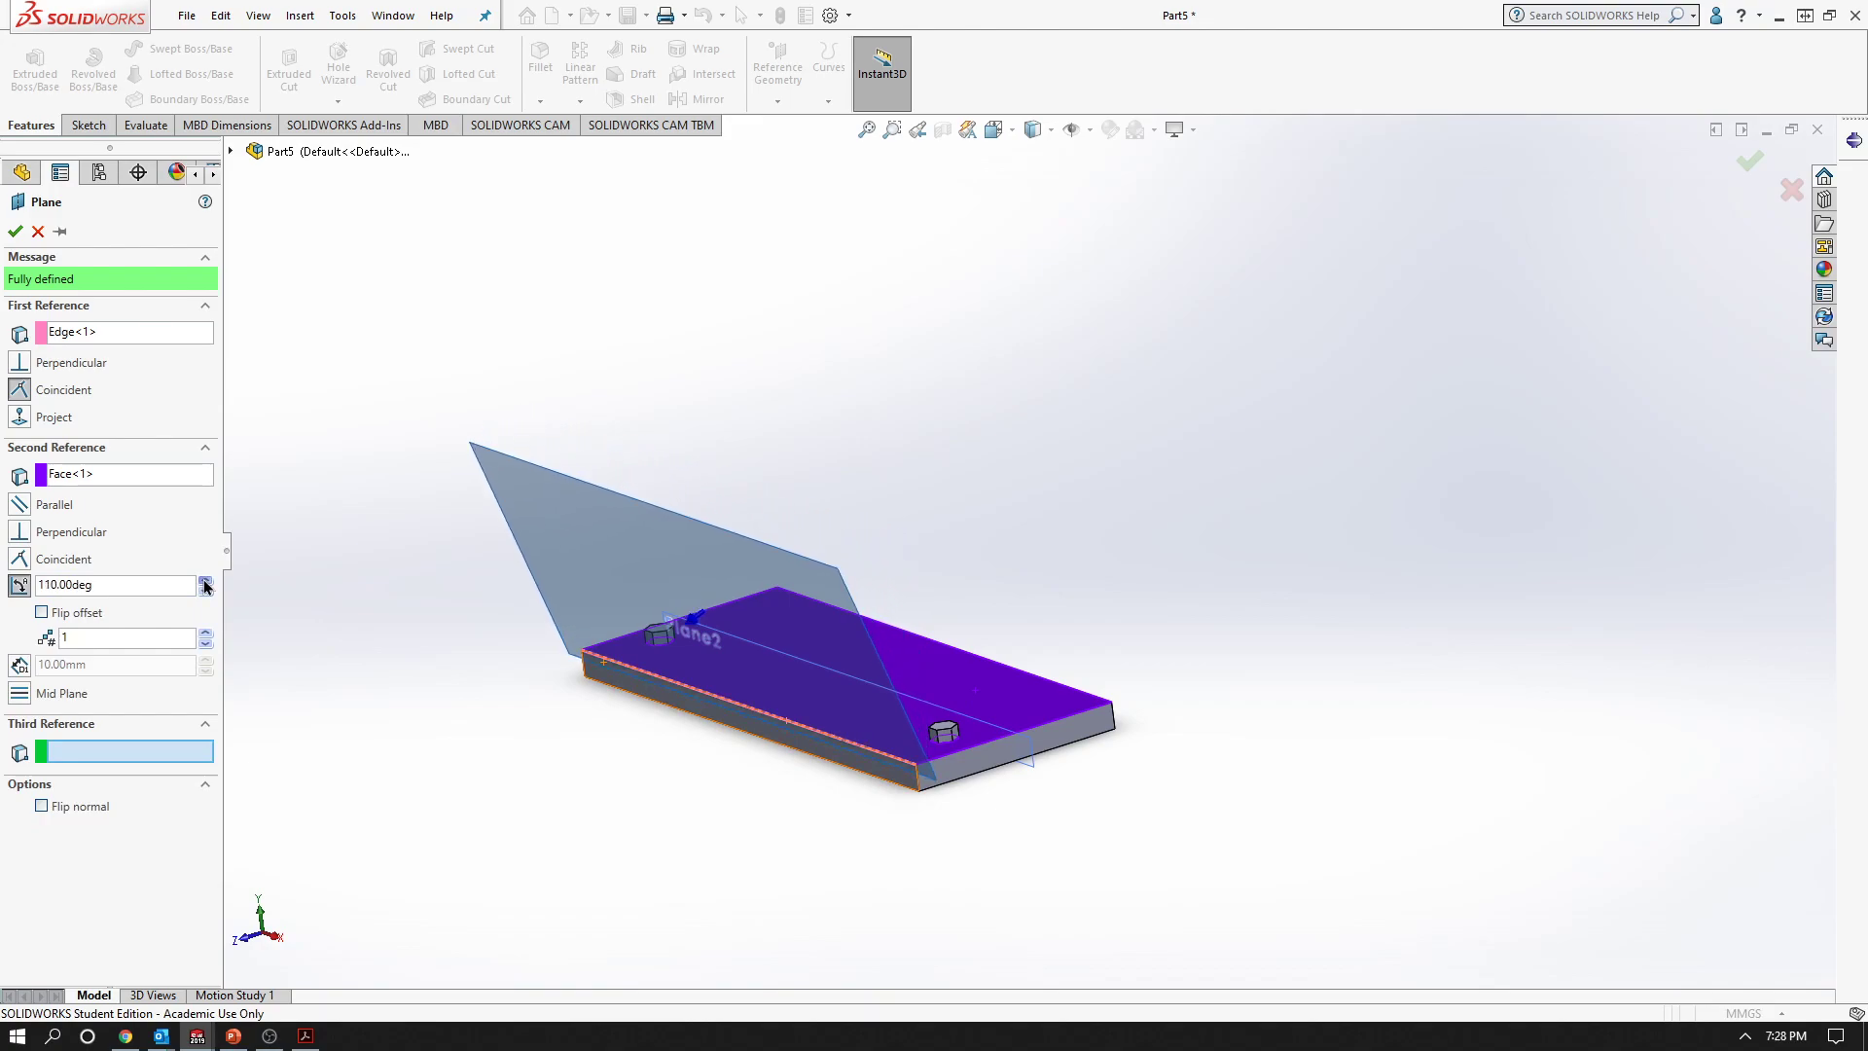
click(207, 591)
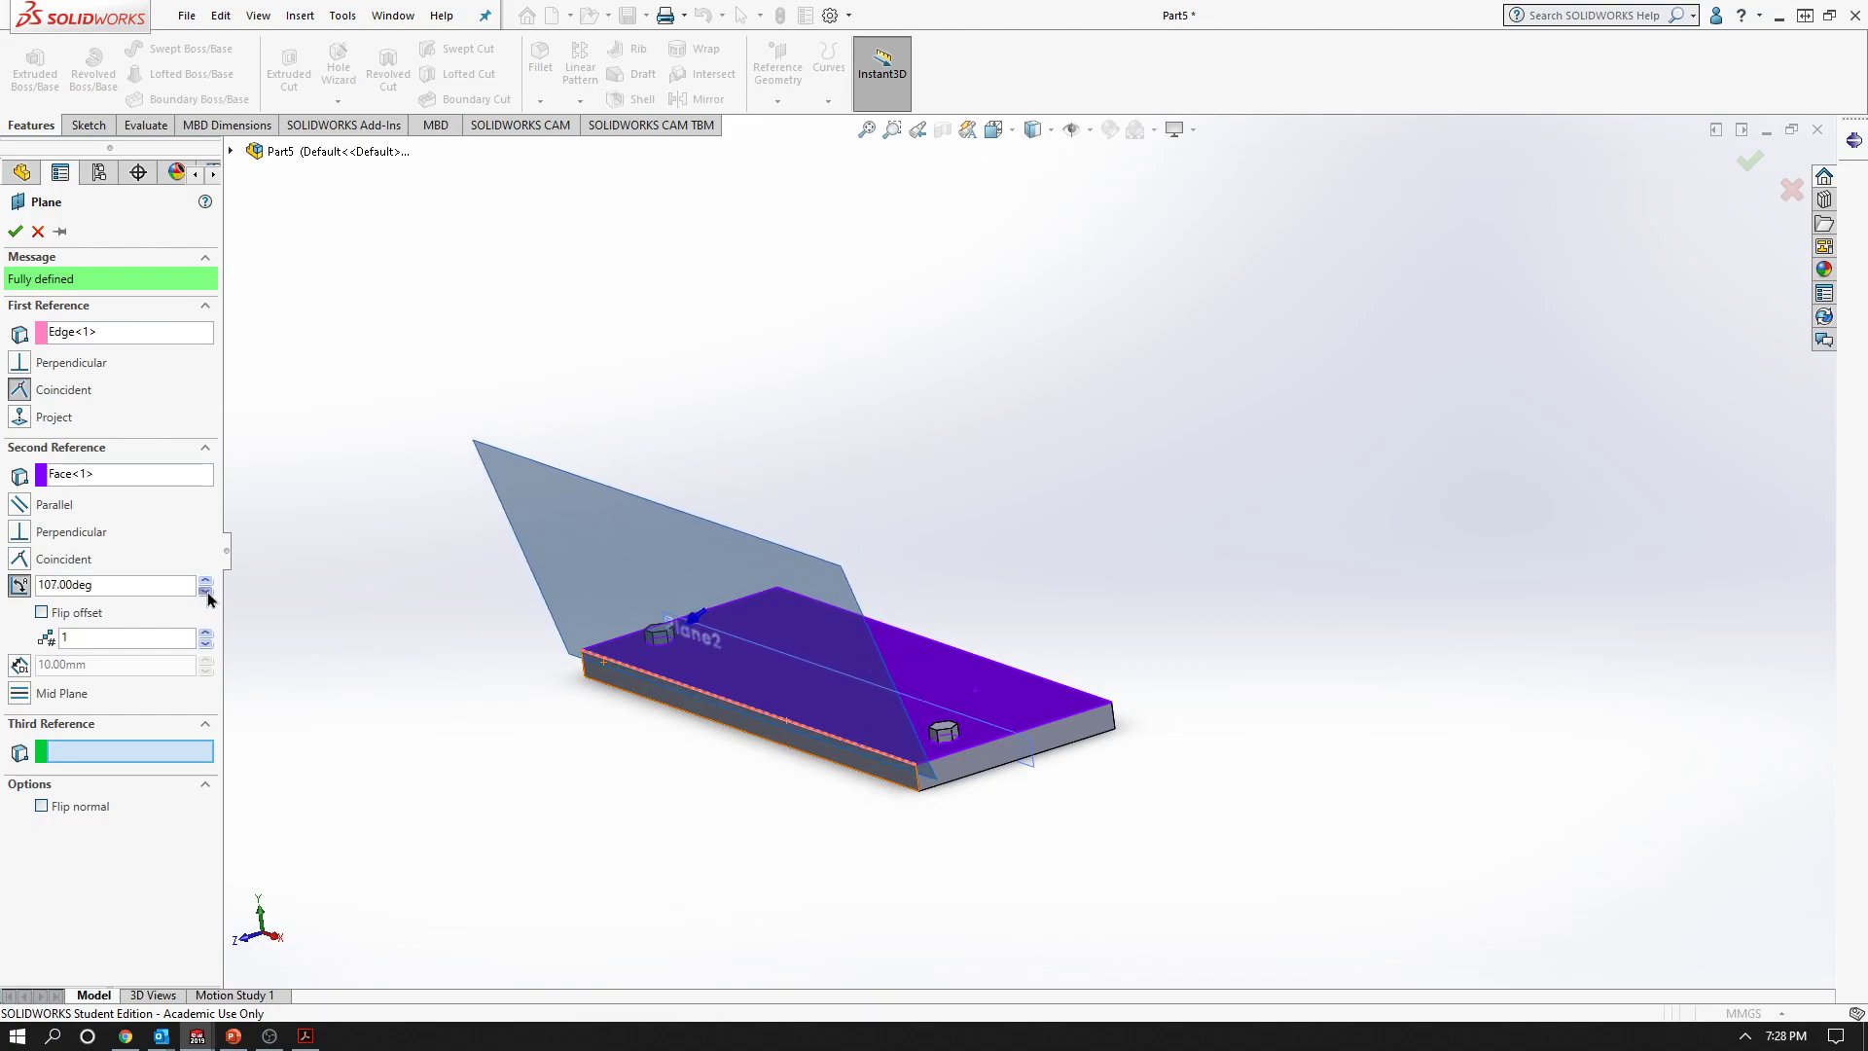
click(207, 591)
click(208, 592)
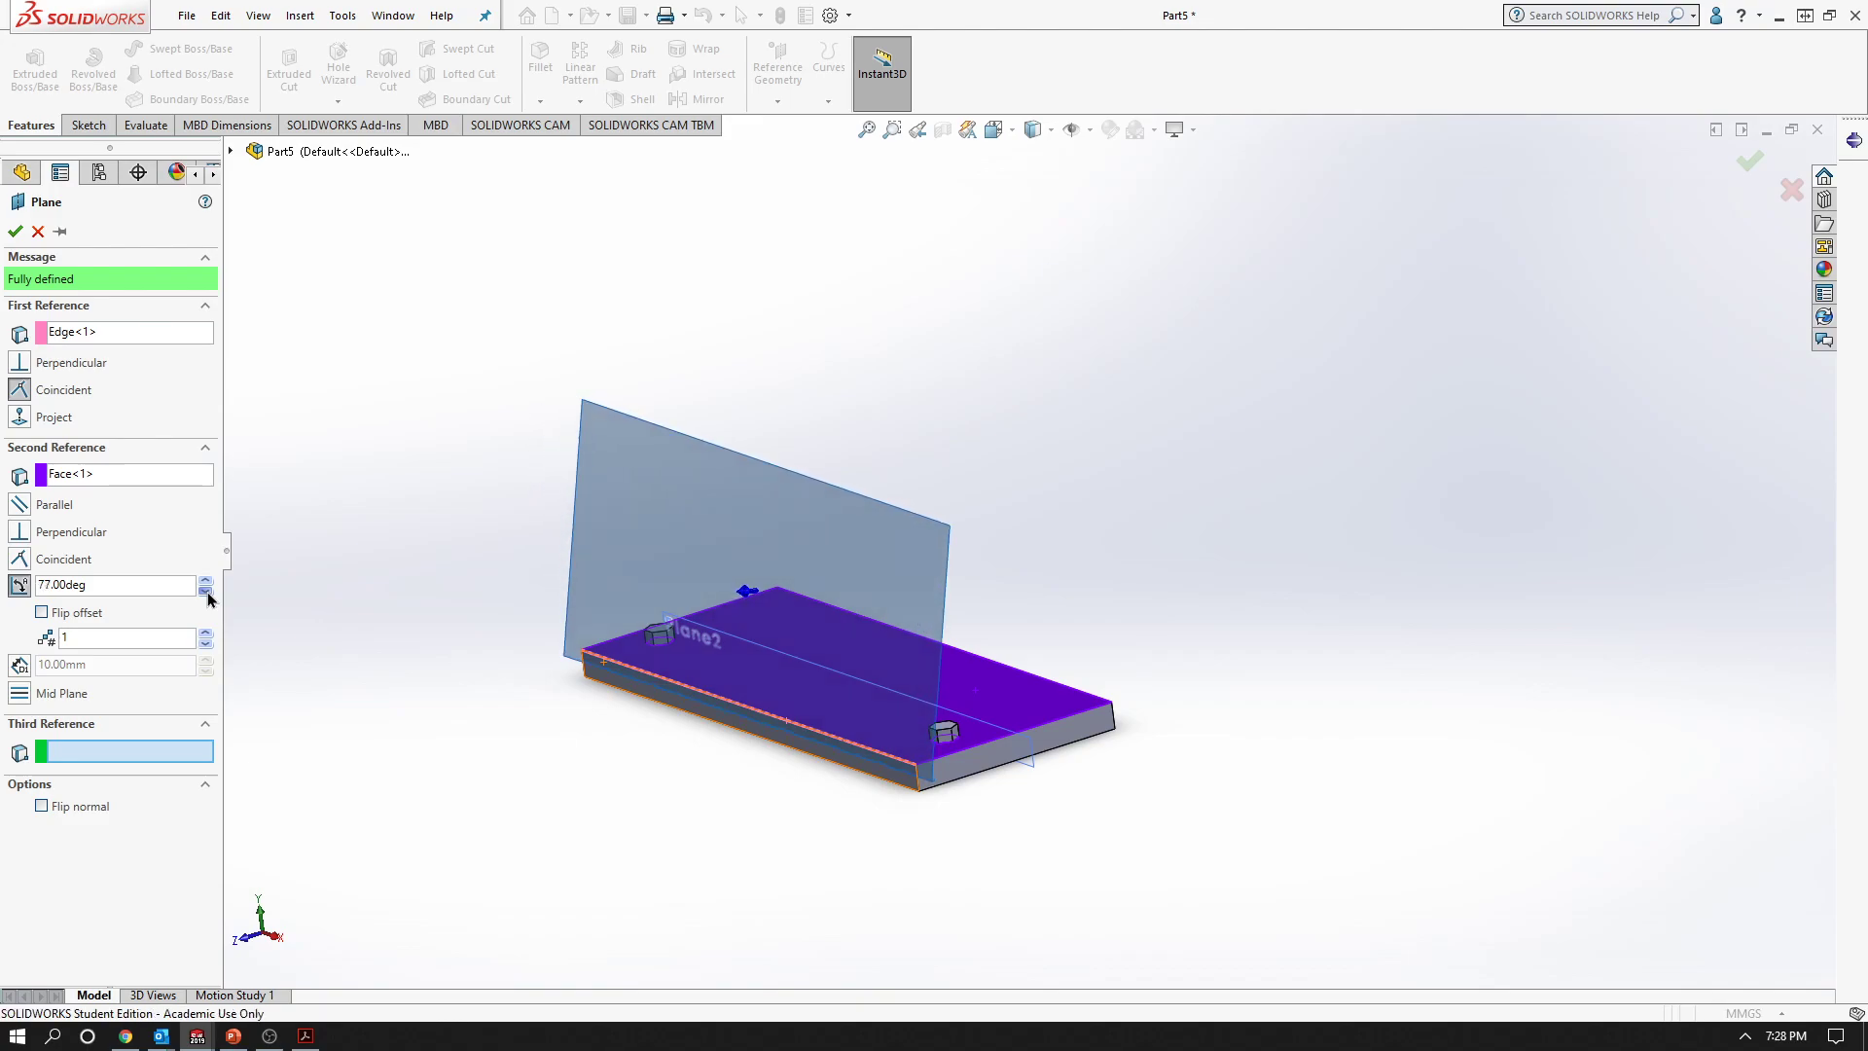
click(208, 591)
click(207, 591)
click(207, 591)
click(208, 591)
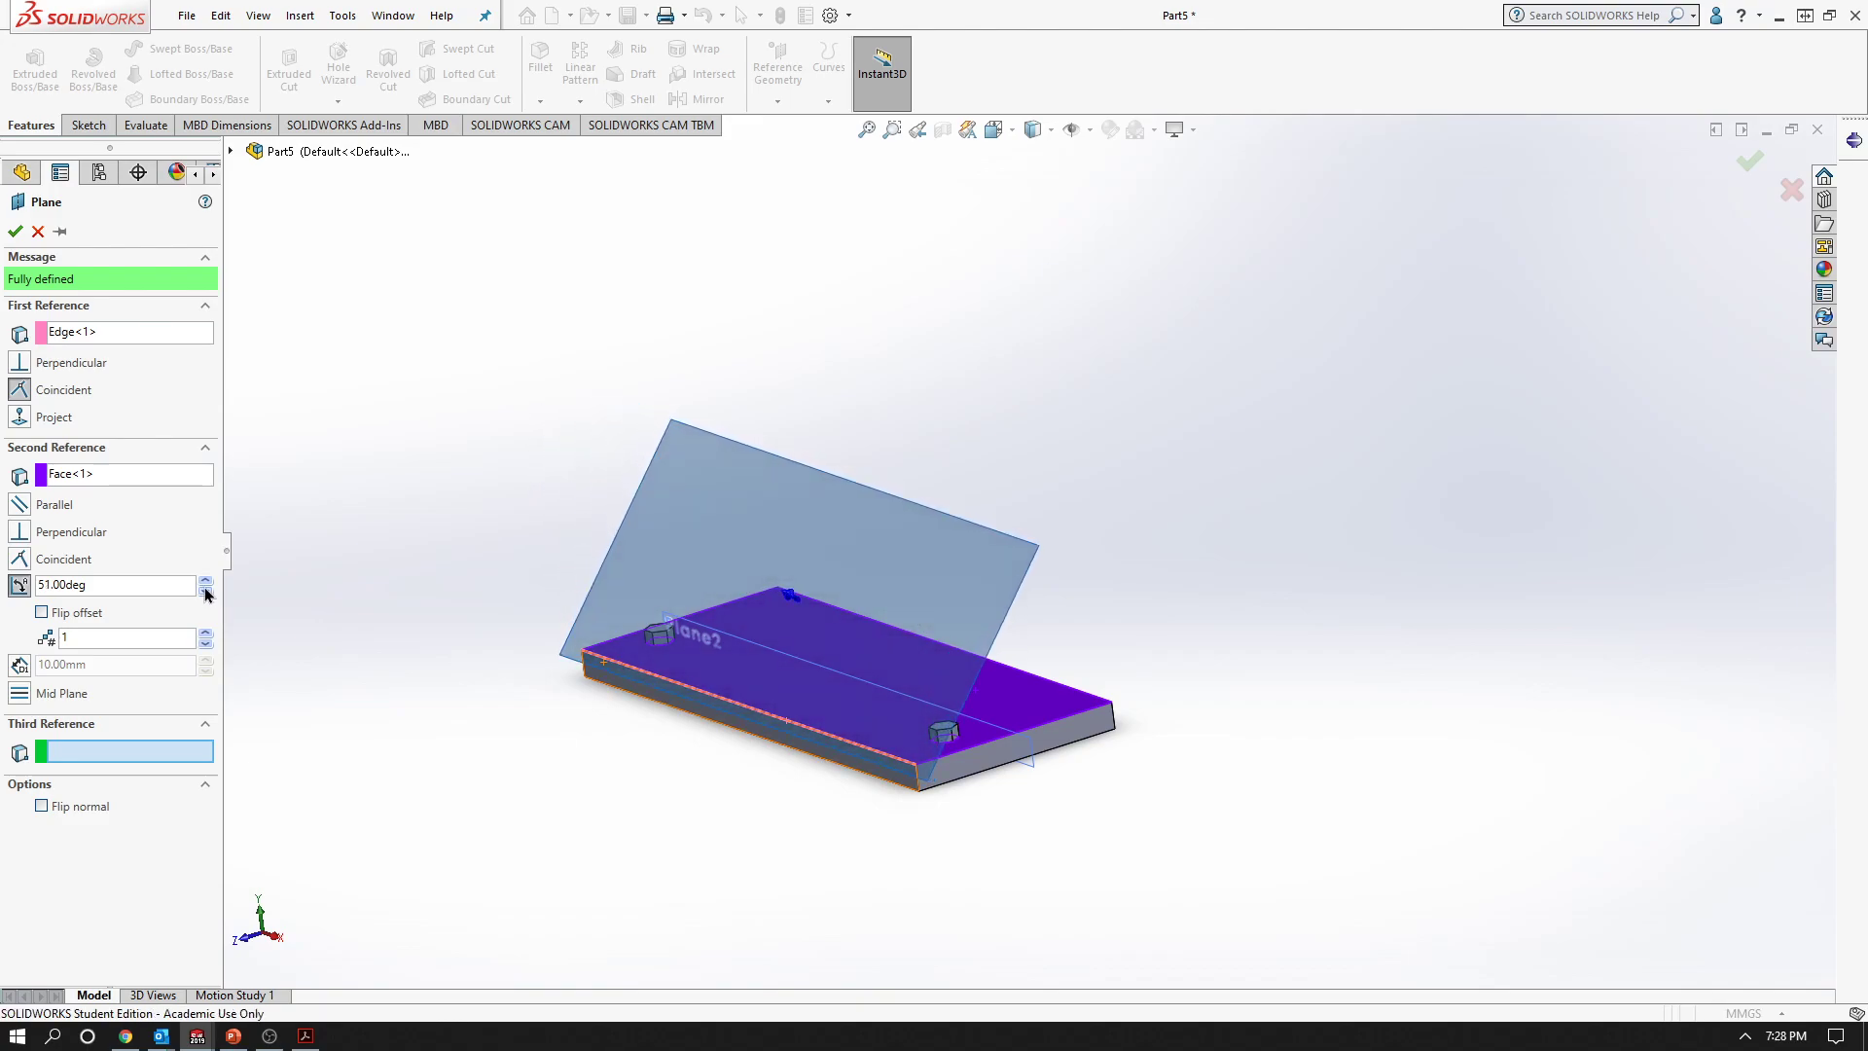
scroll(992, 745, up, 2)
mouse_move(992, 745)
middle_down()
mouse_move(871, 540)
mouse_move(733, 733)
mouse_move(1000, 821)
middle_up()
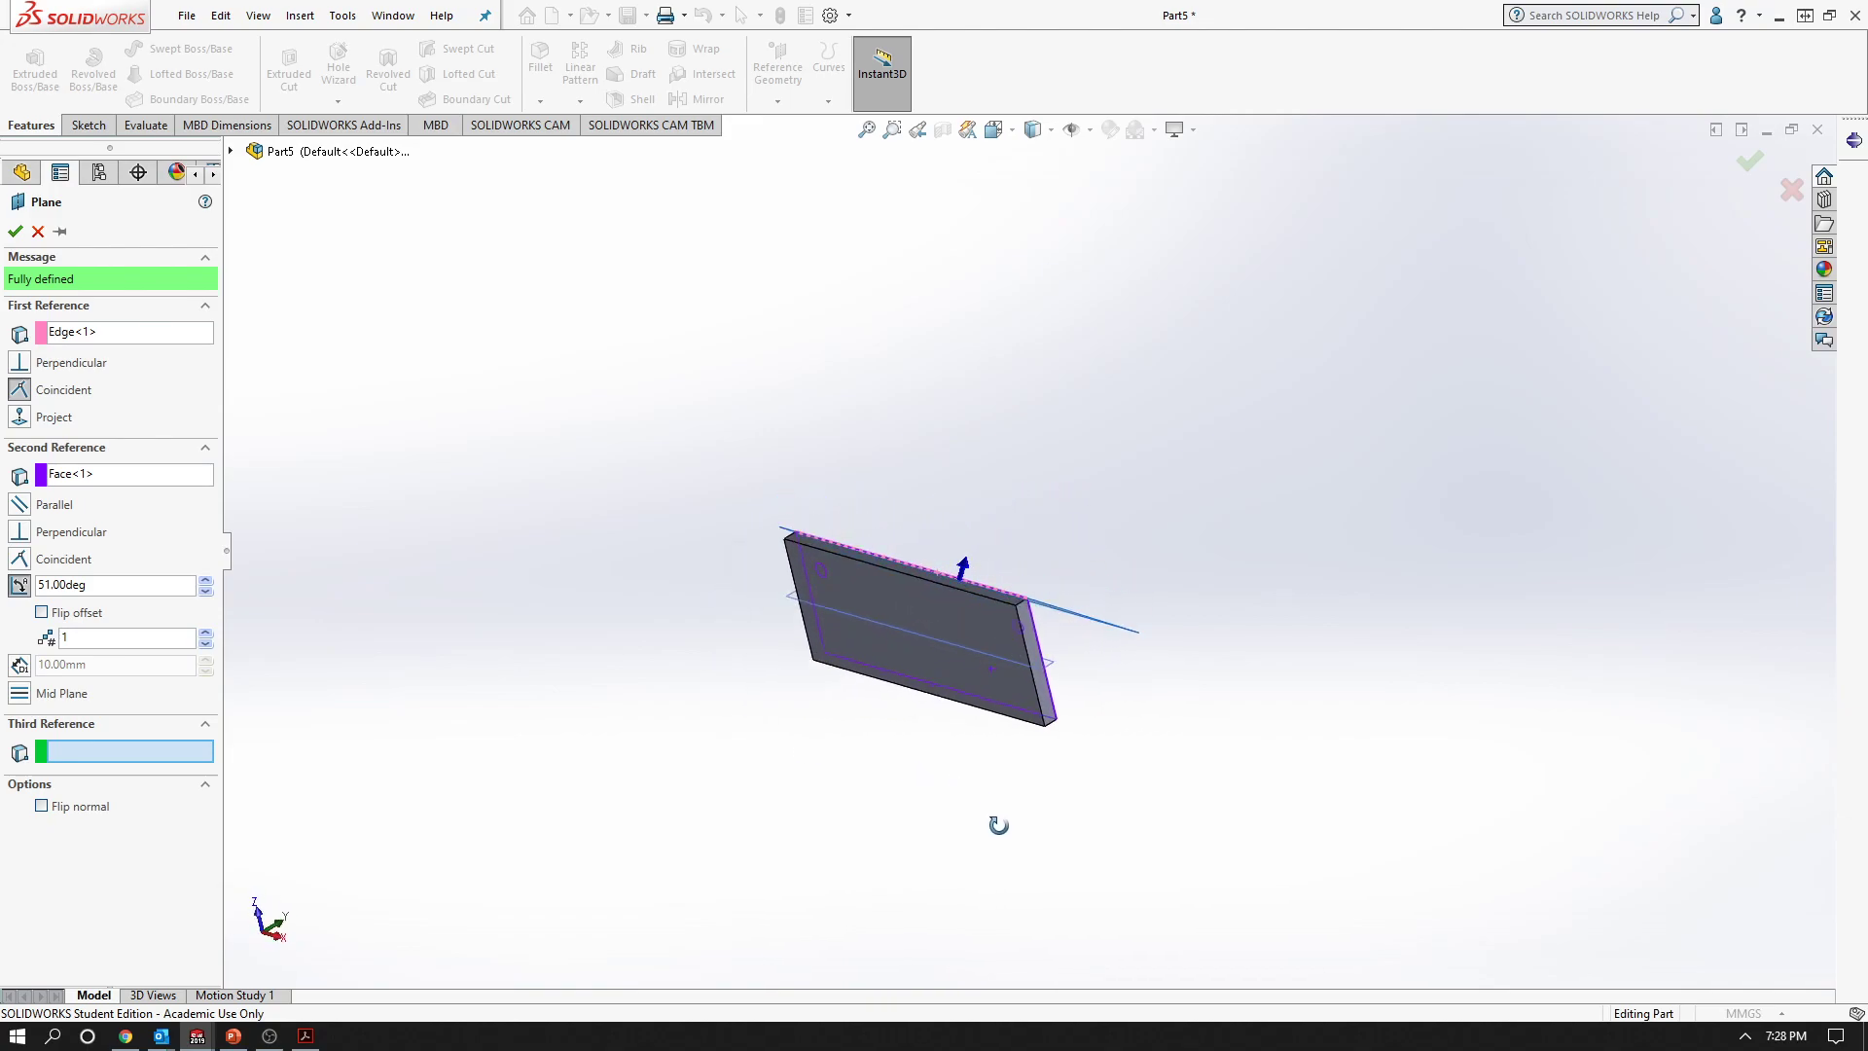
click(1010, 129)
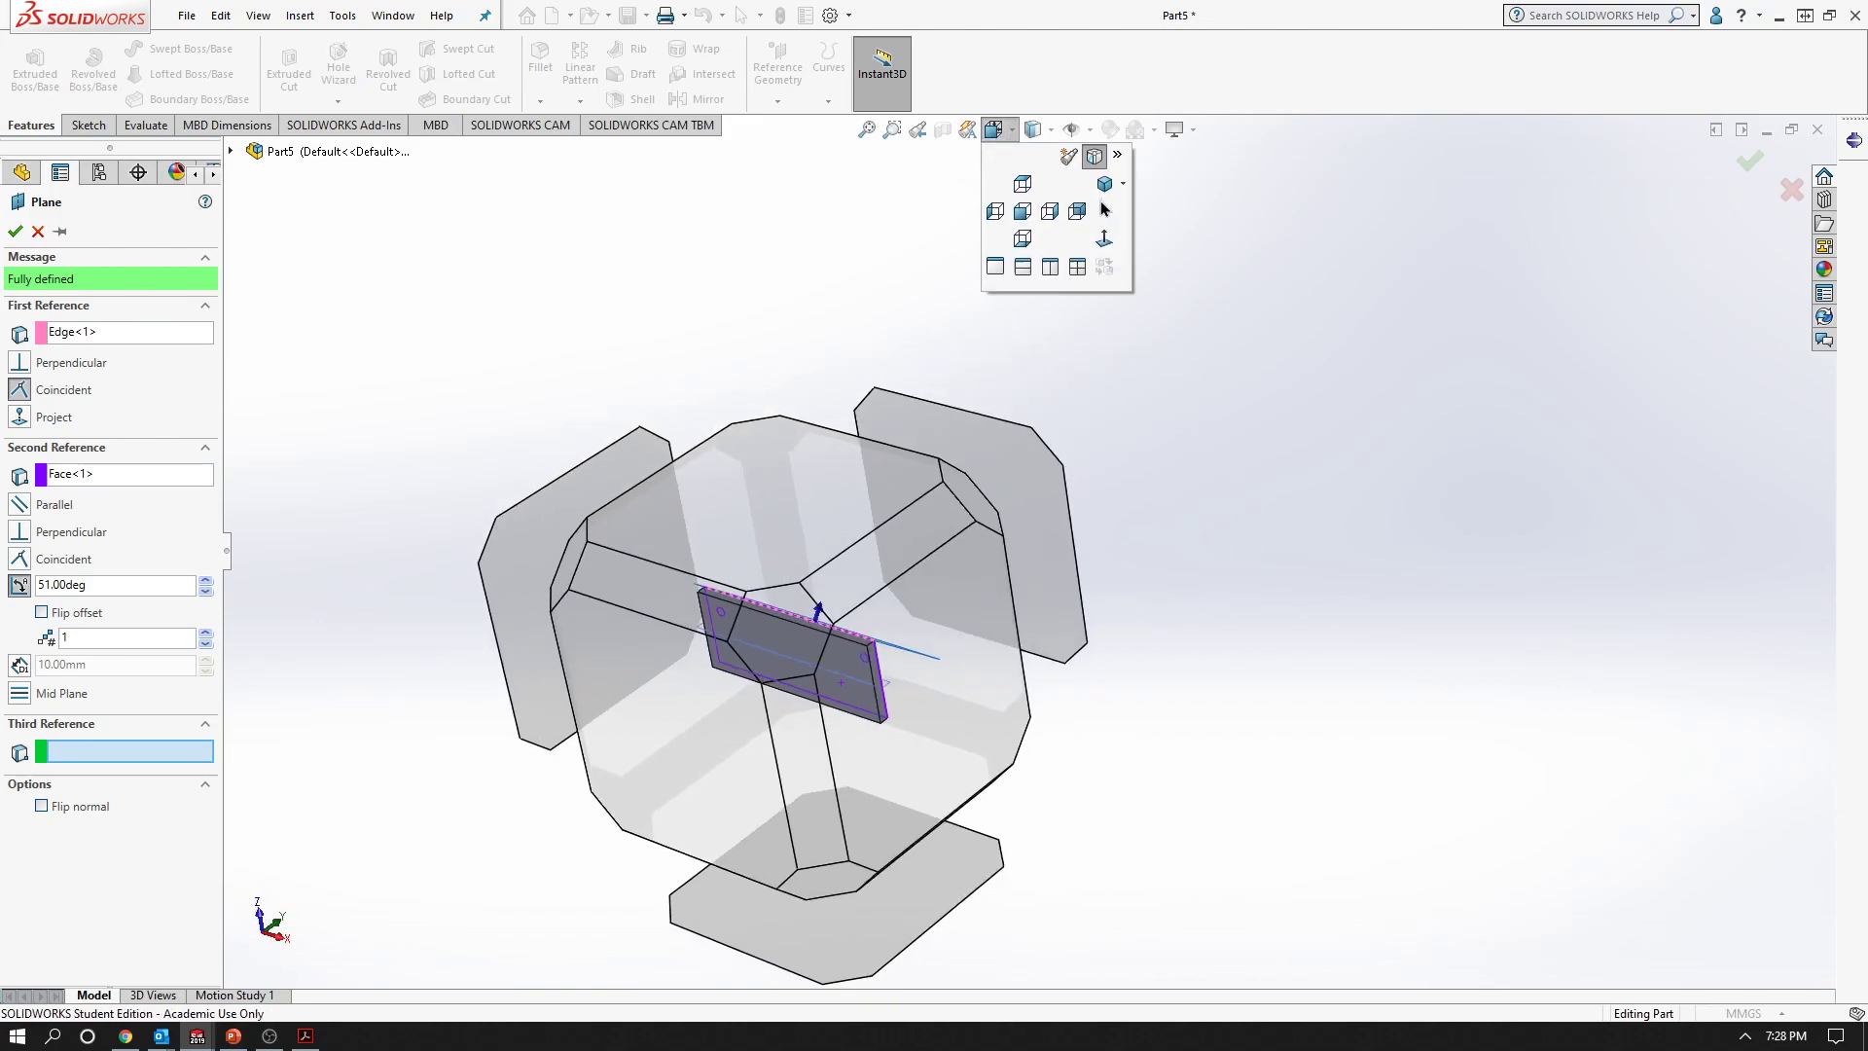
click(1101, 189)
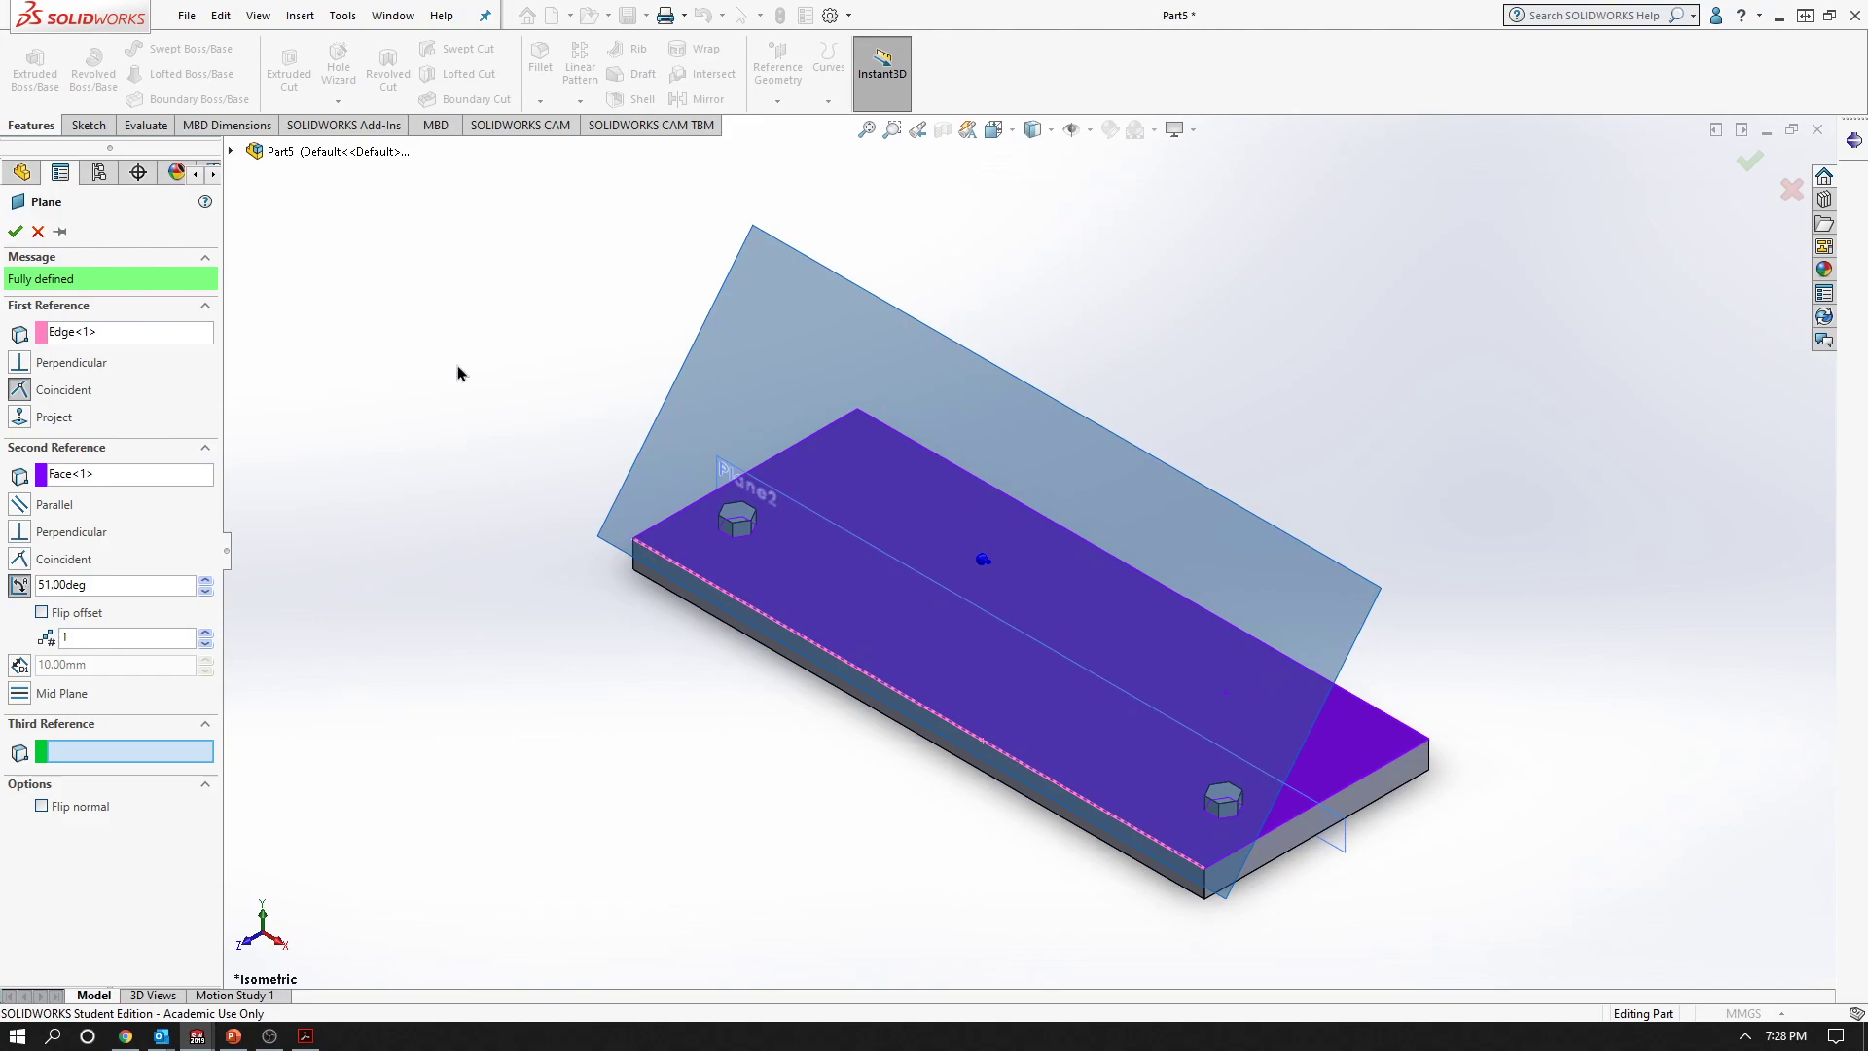
Confirm the tilted plane as Plane3 and hide it in the model view.
click(16, 231)
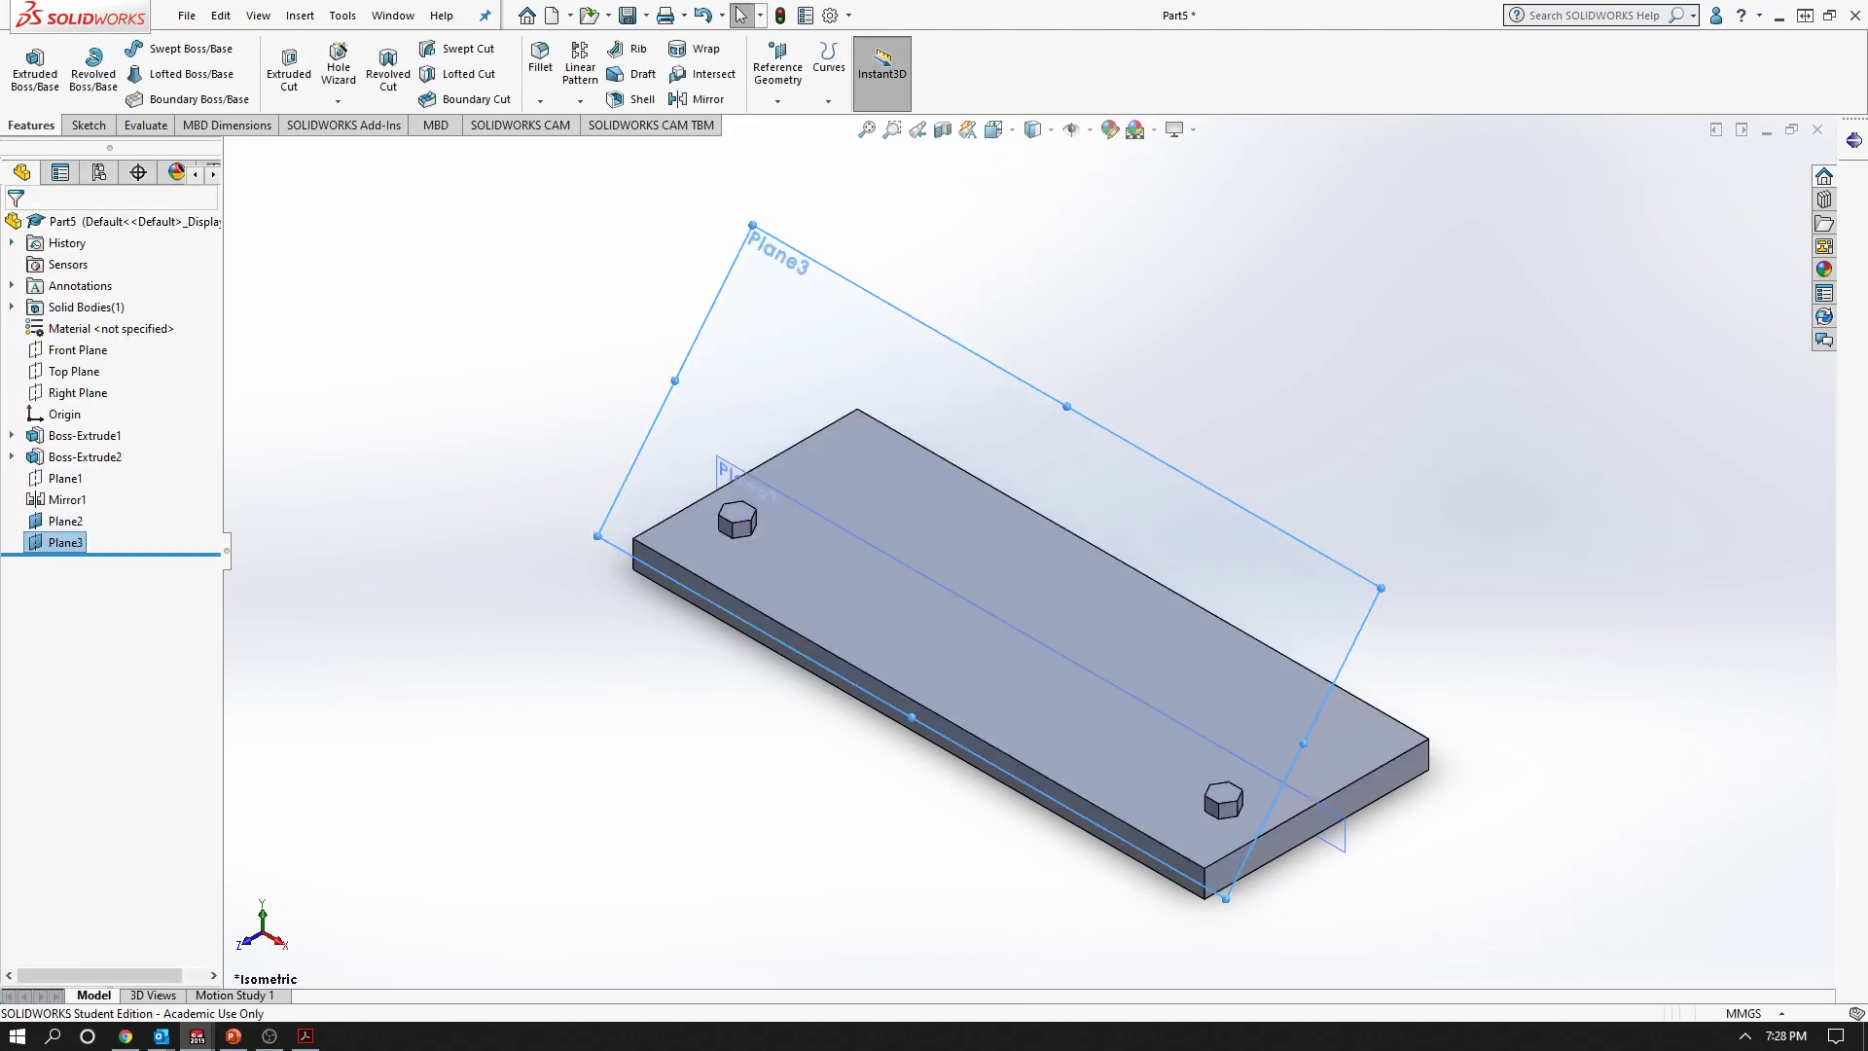
right_click(85, 522)
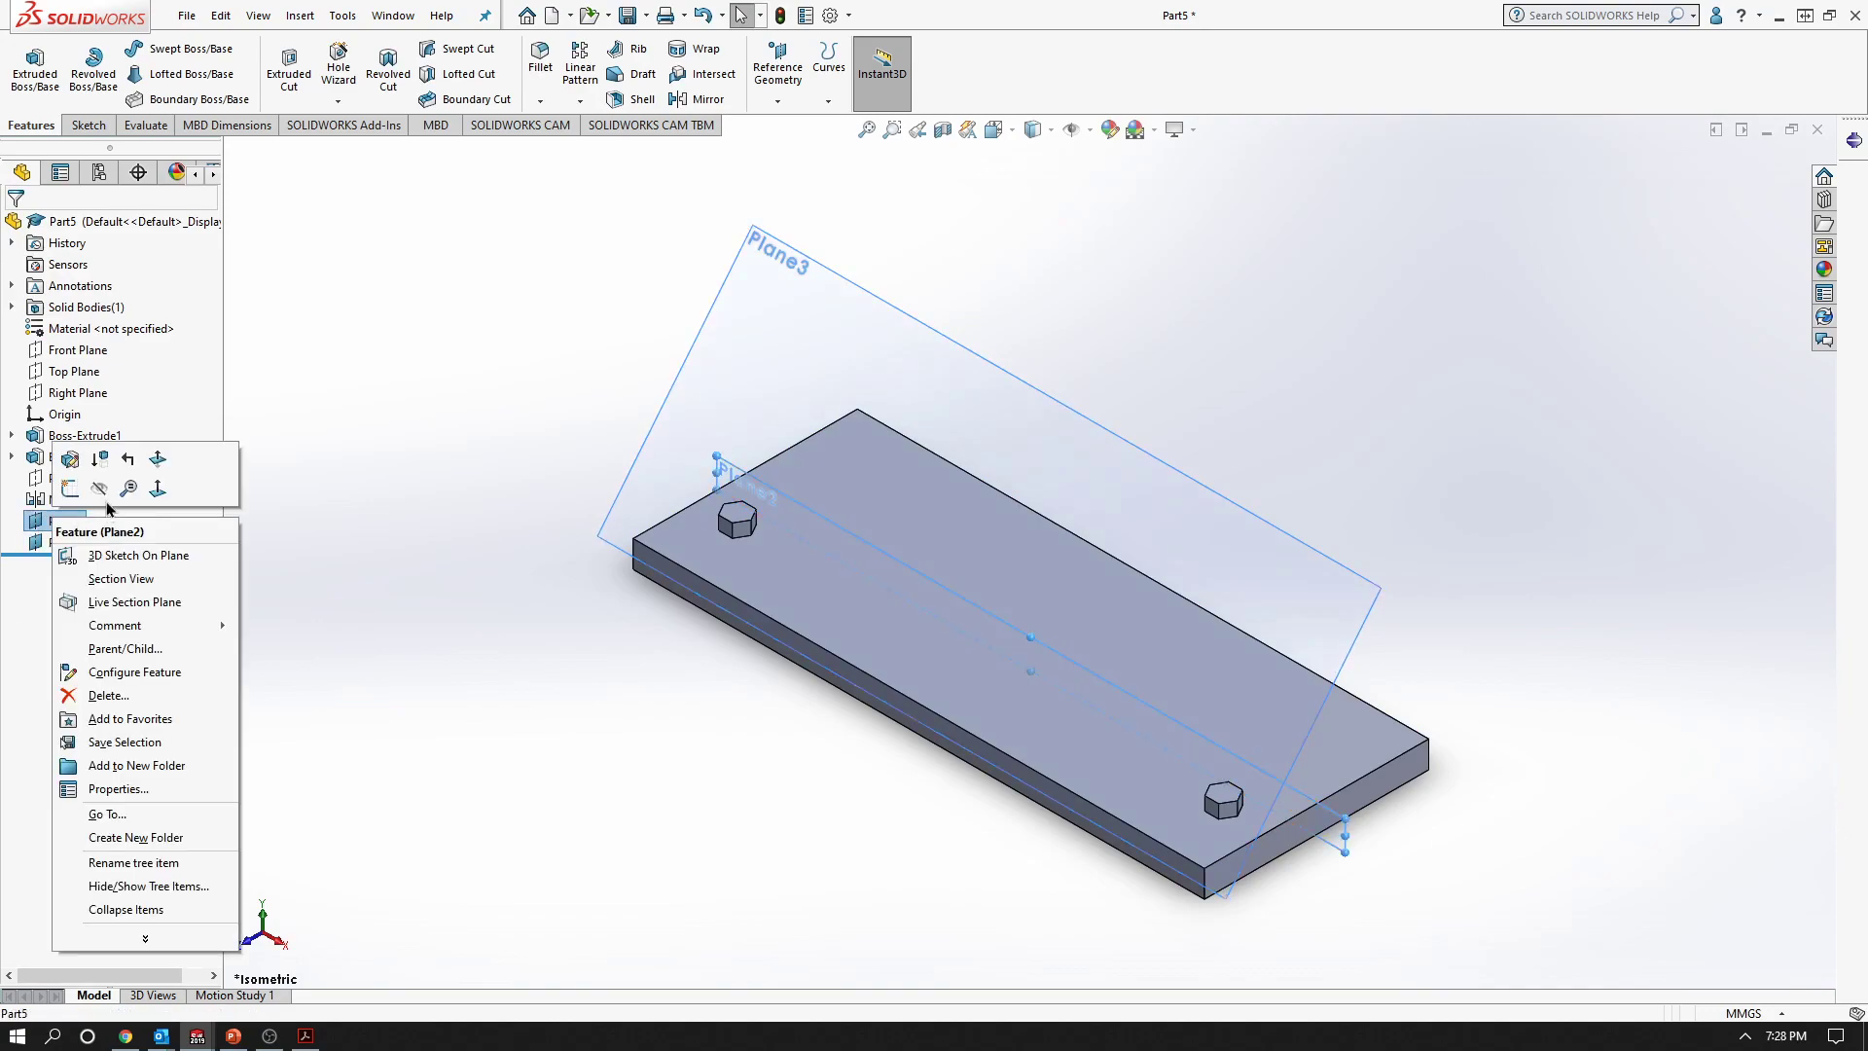
key(Escape)
right_click(65, 542)
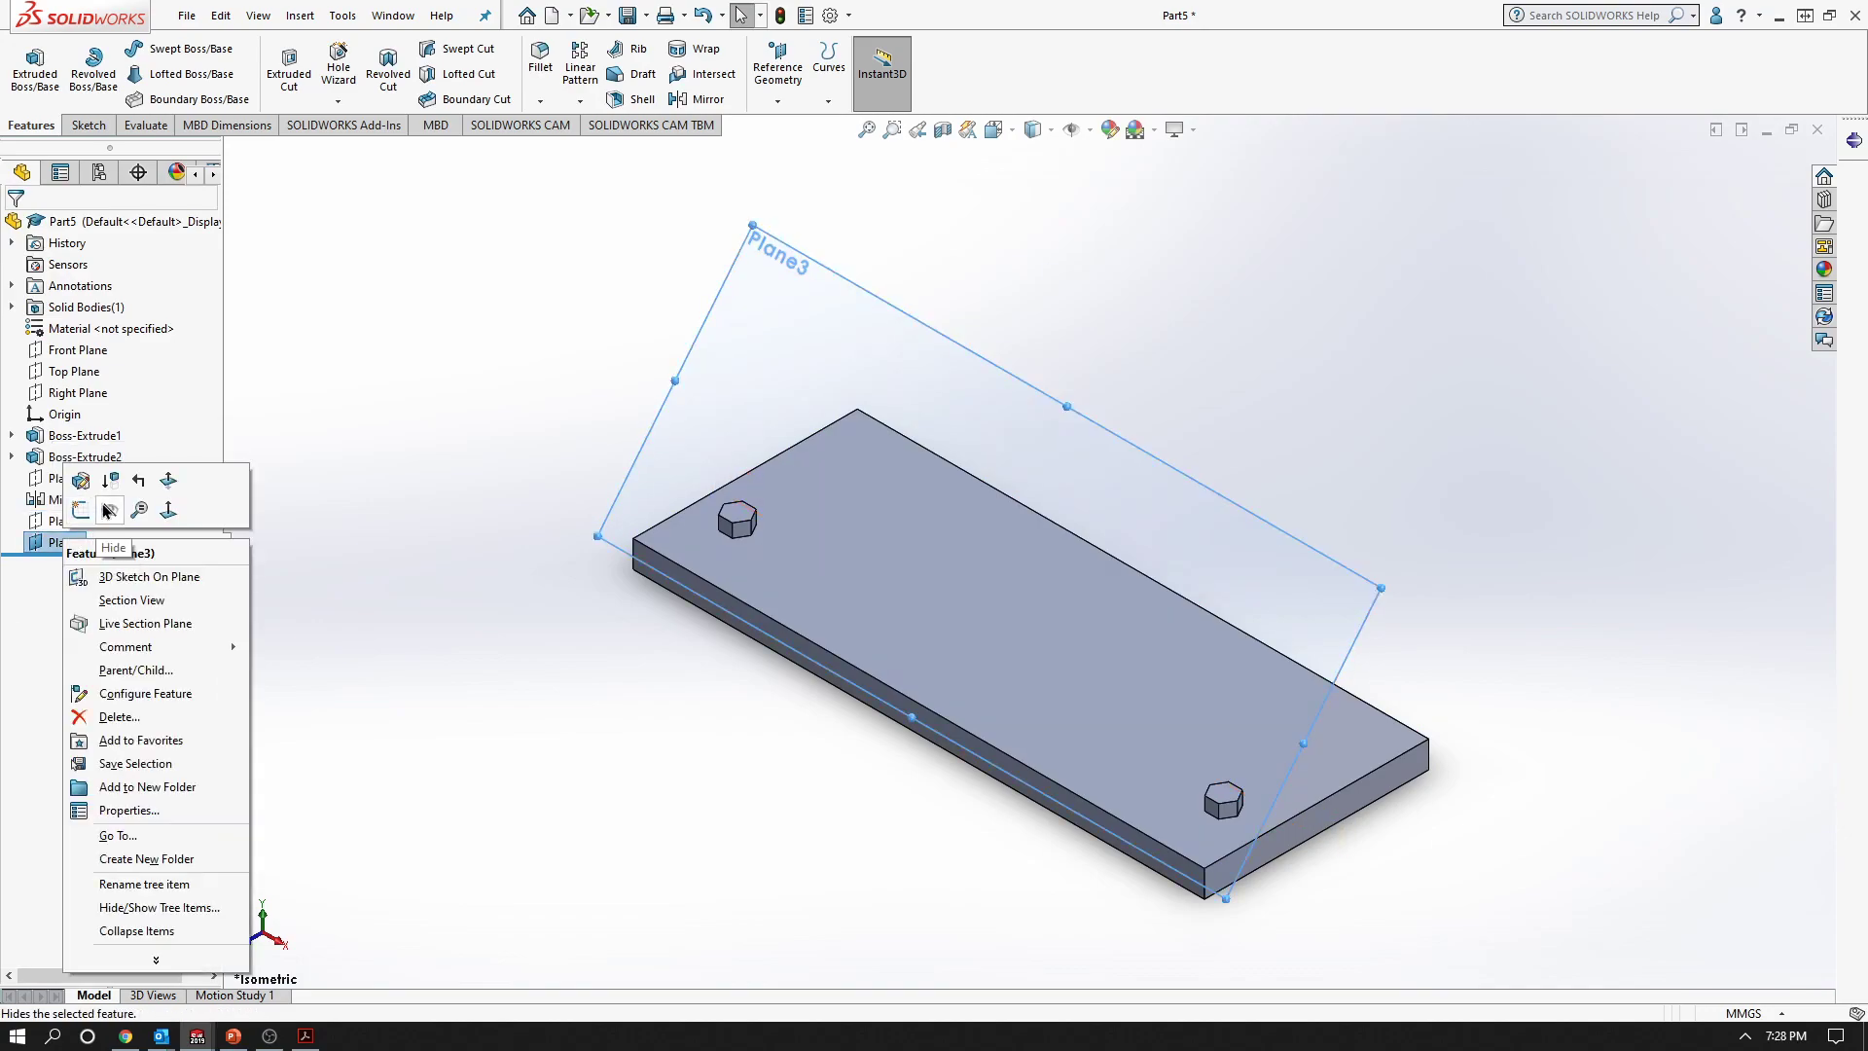
click(97, 477)
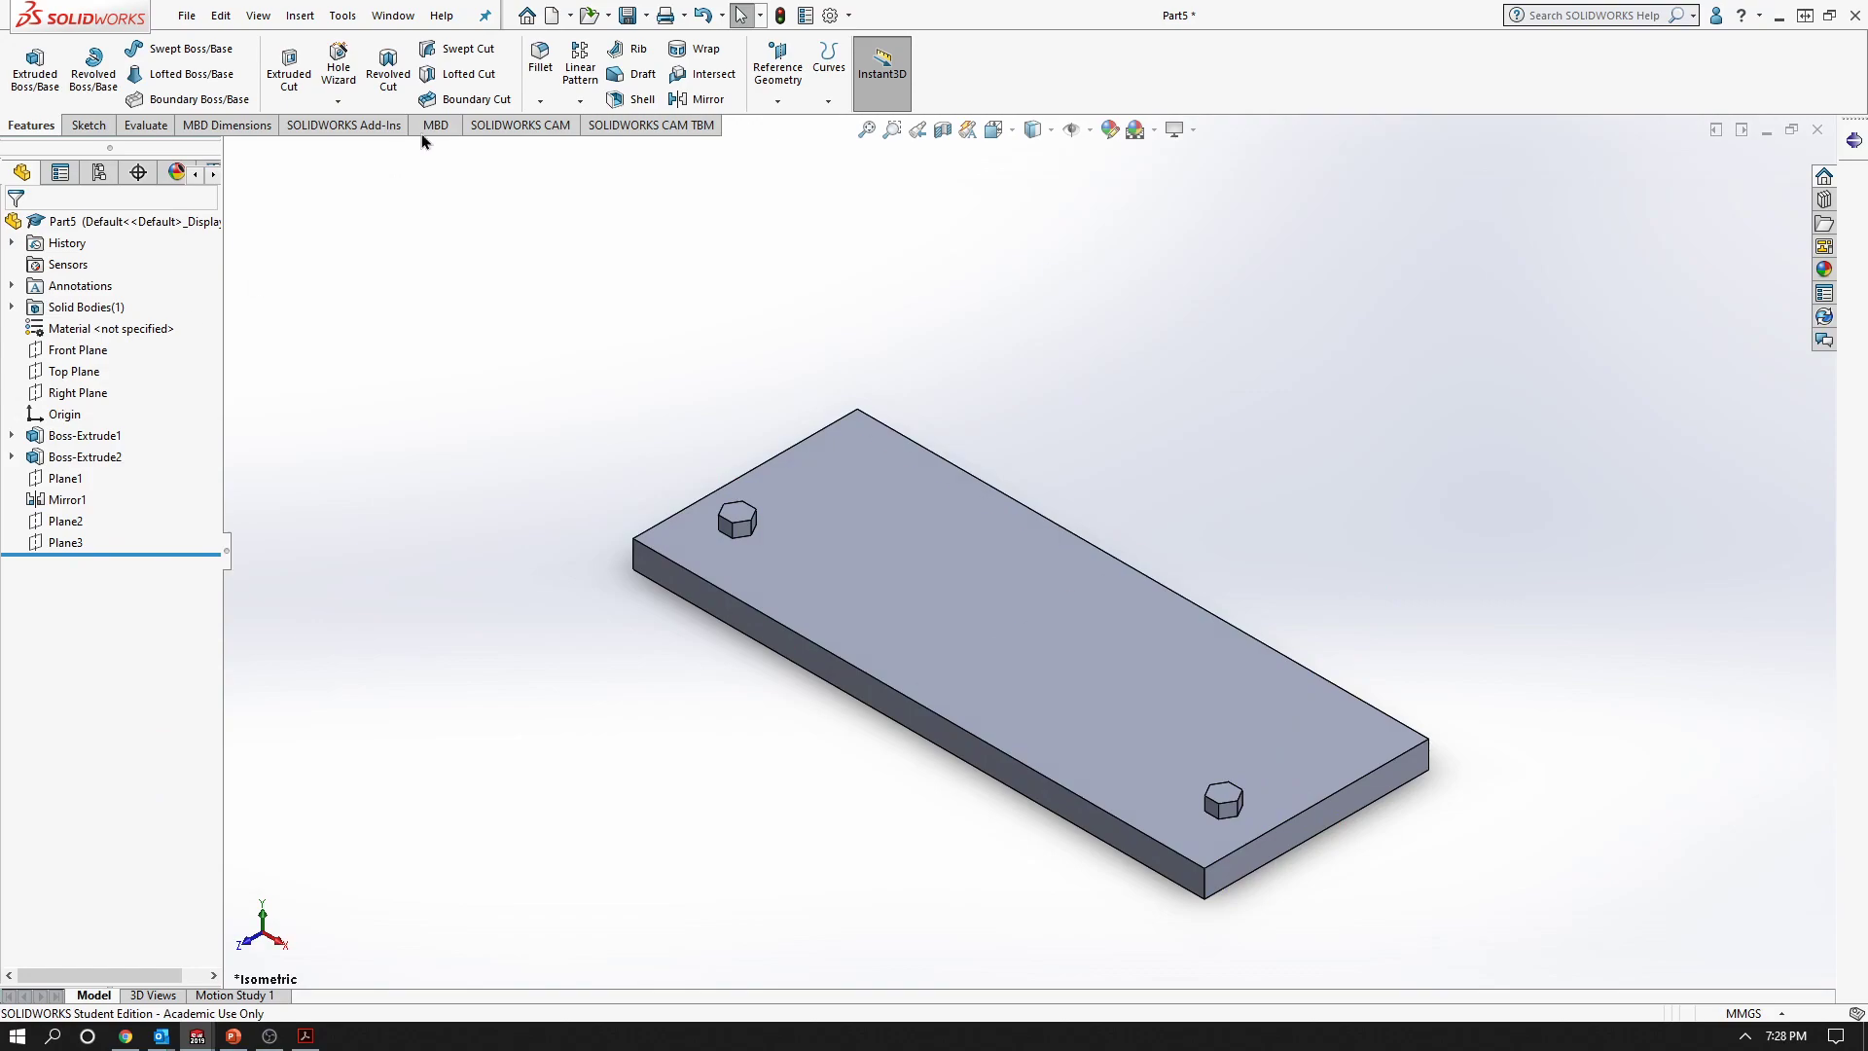
Add Axis1, a reference axis along the plate's front top edge.
click(779, 103)
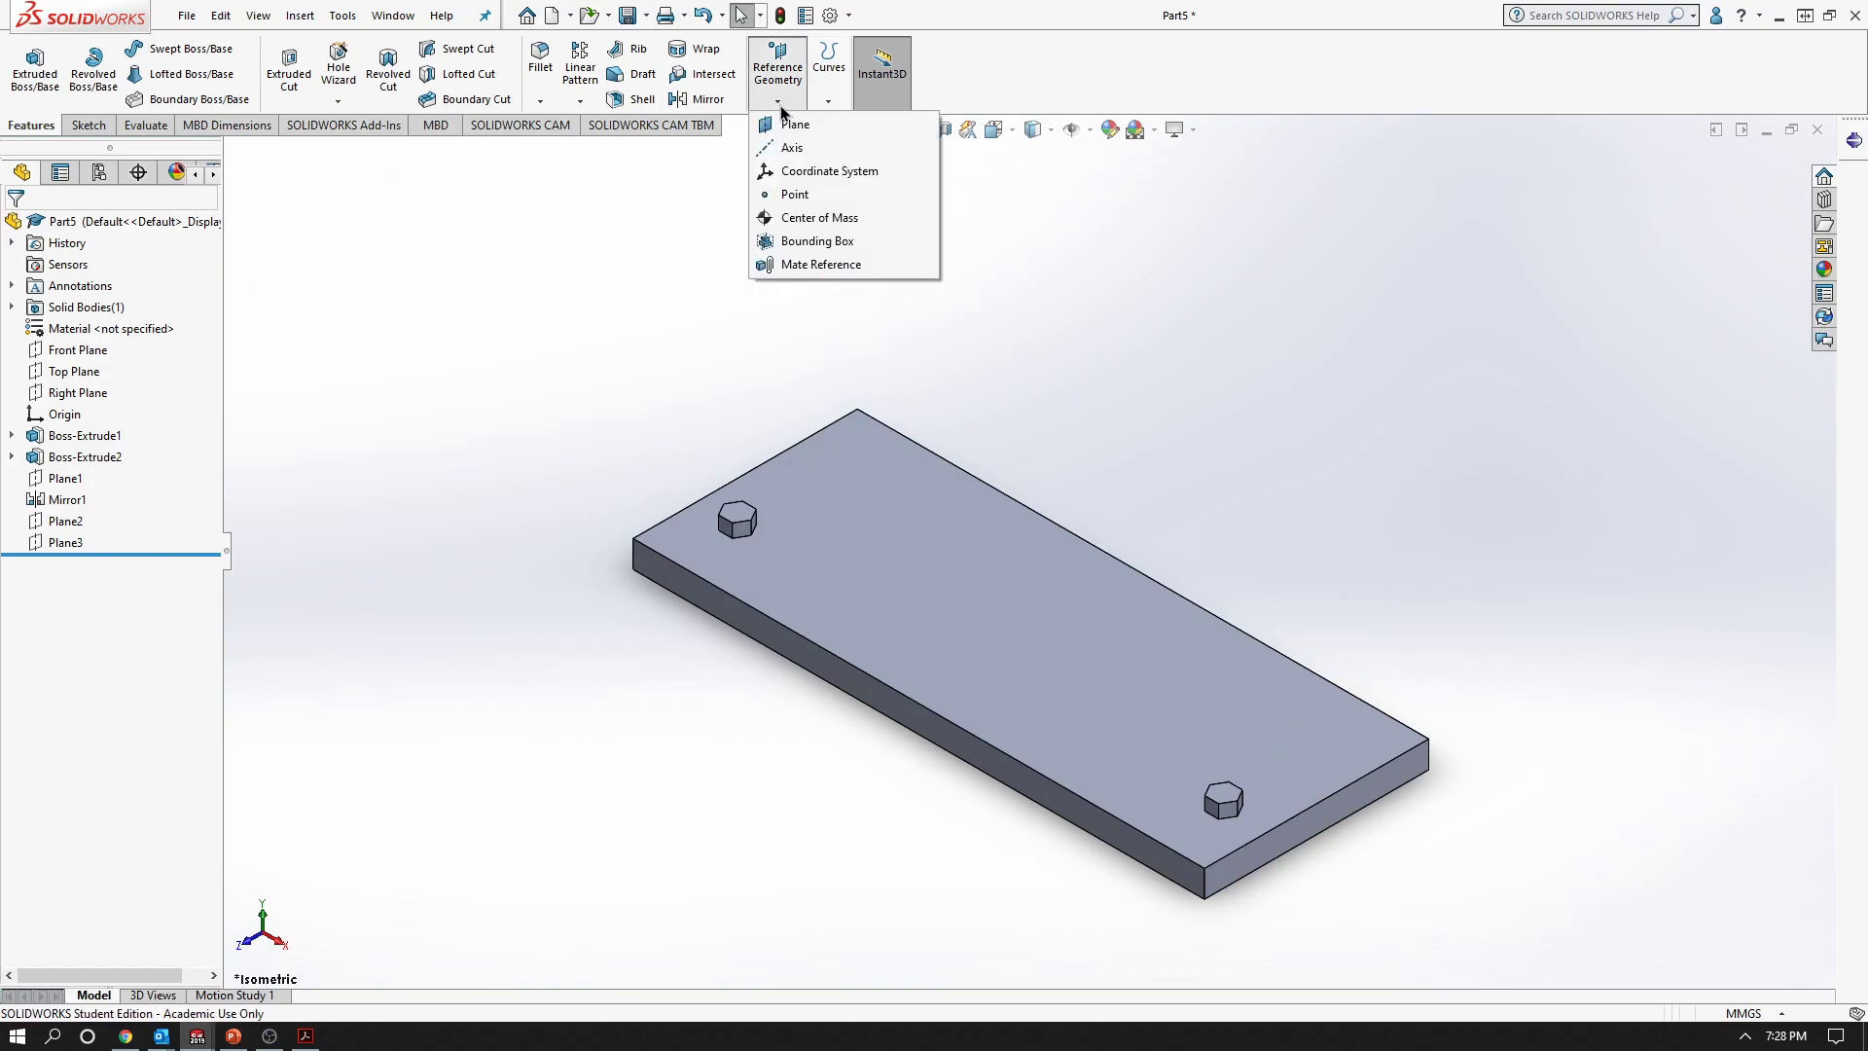
click(790, 152)
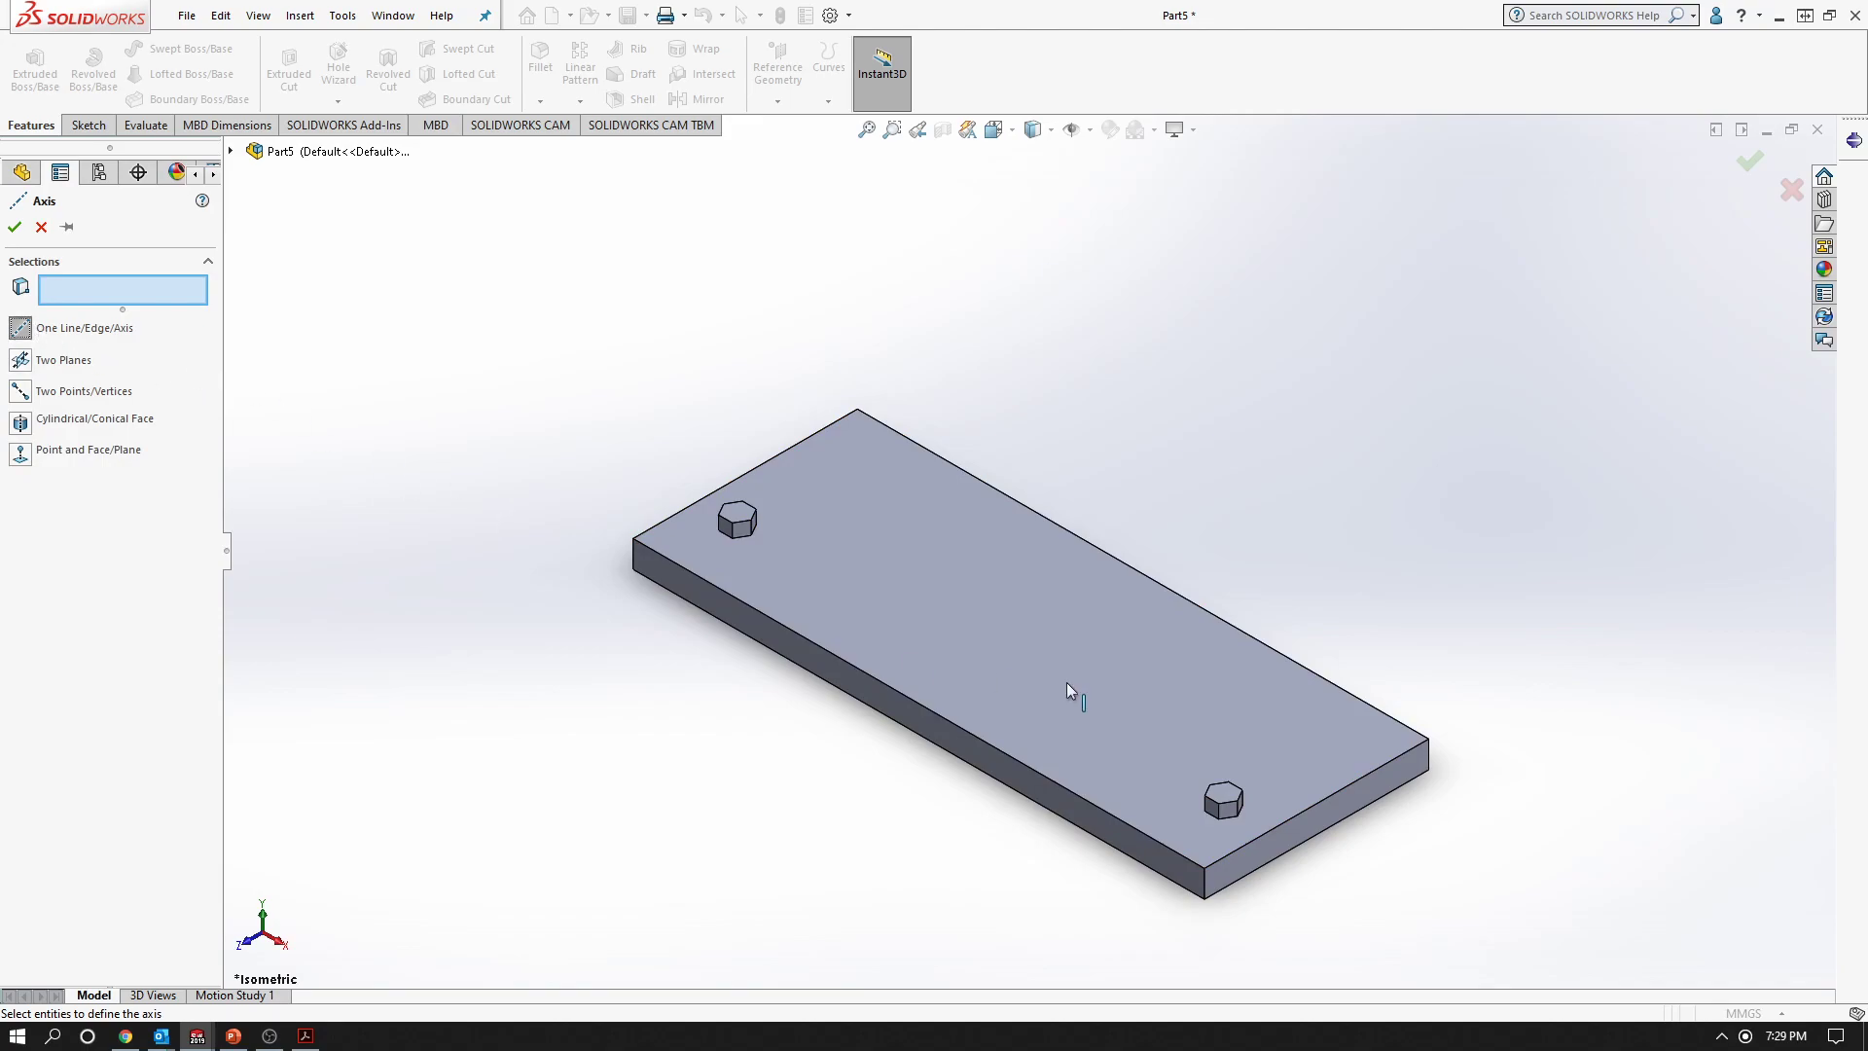
click(960, 727)
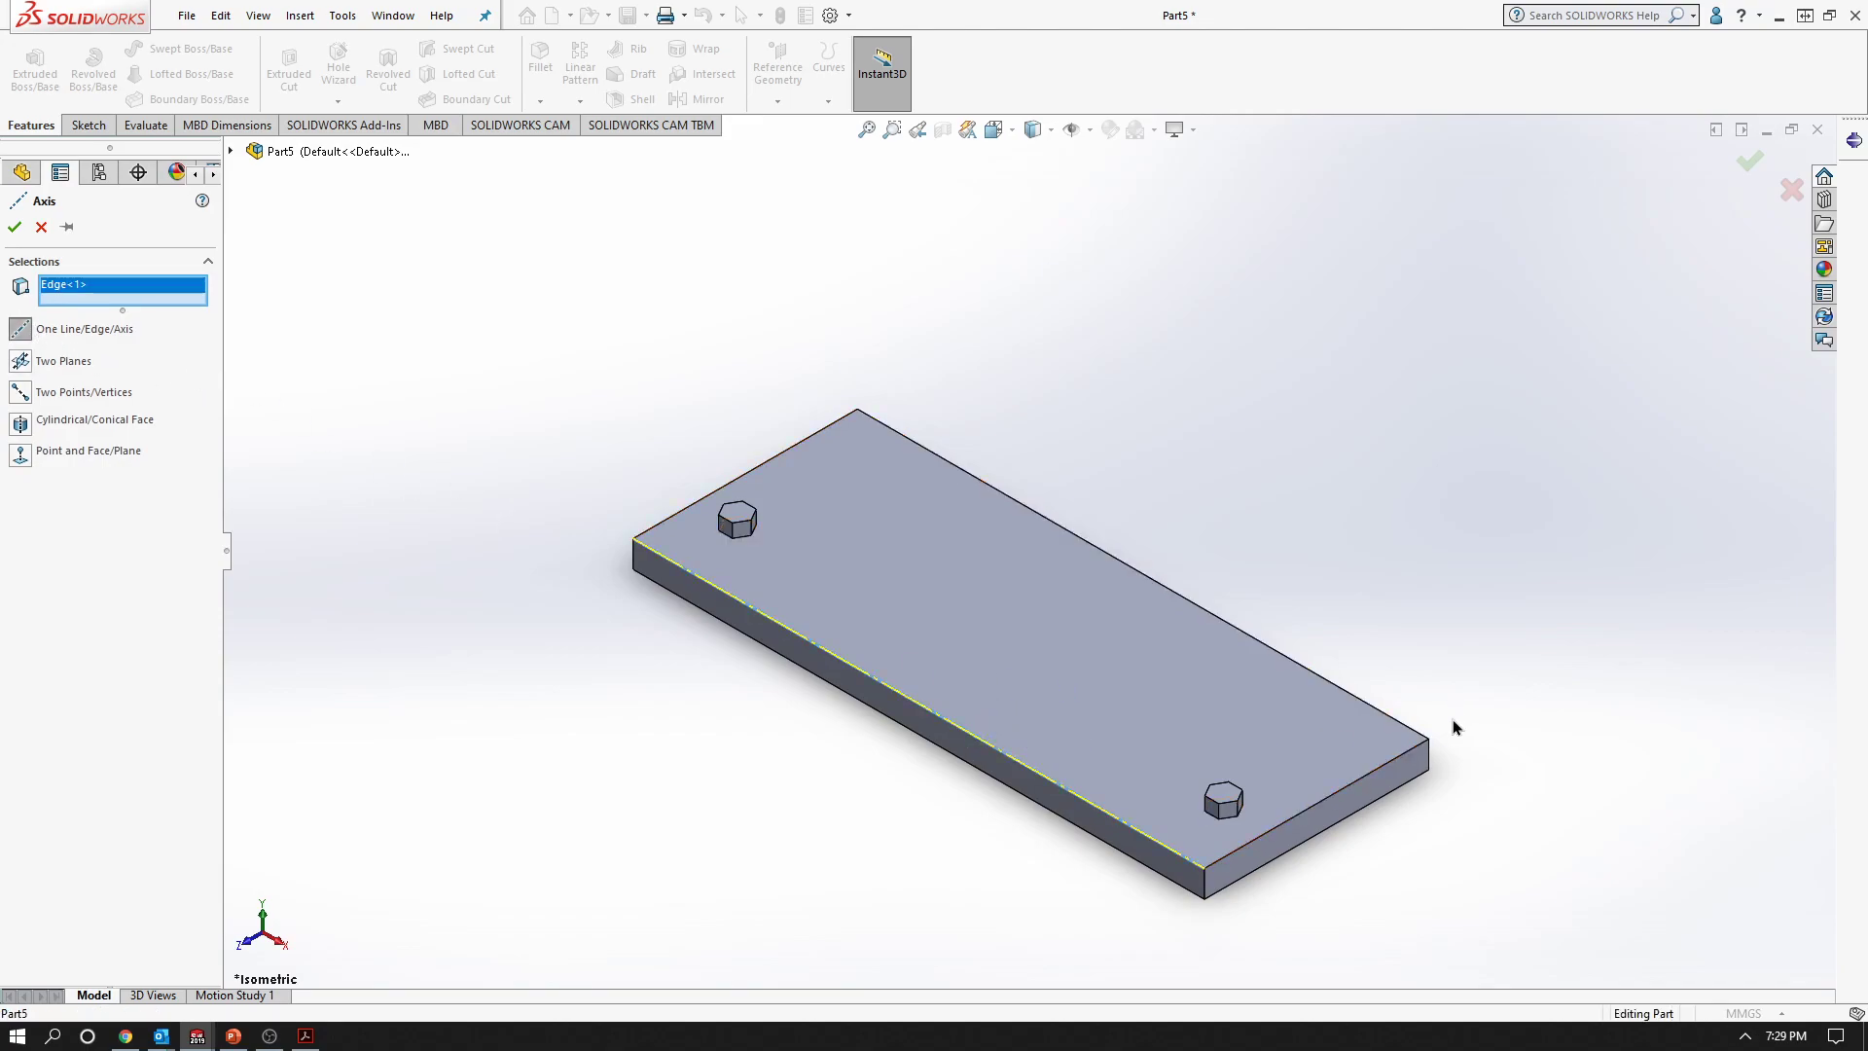
click(15, 227)
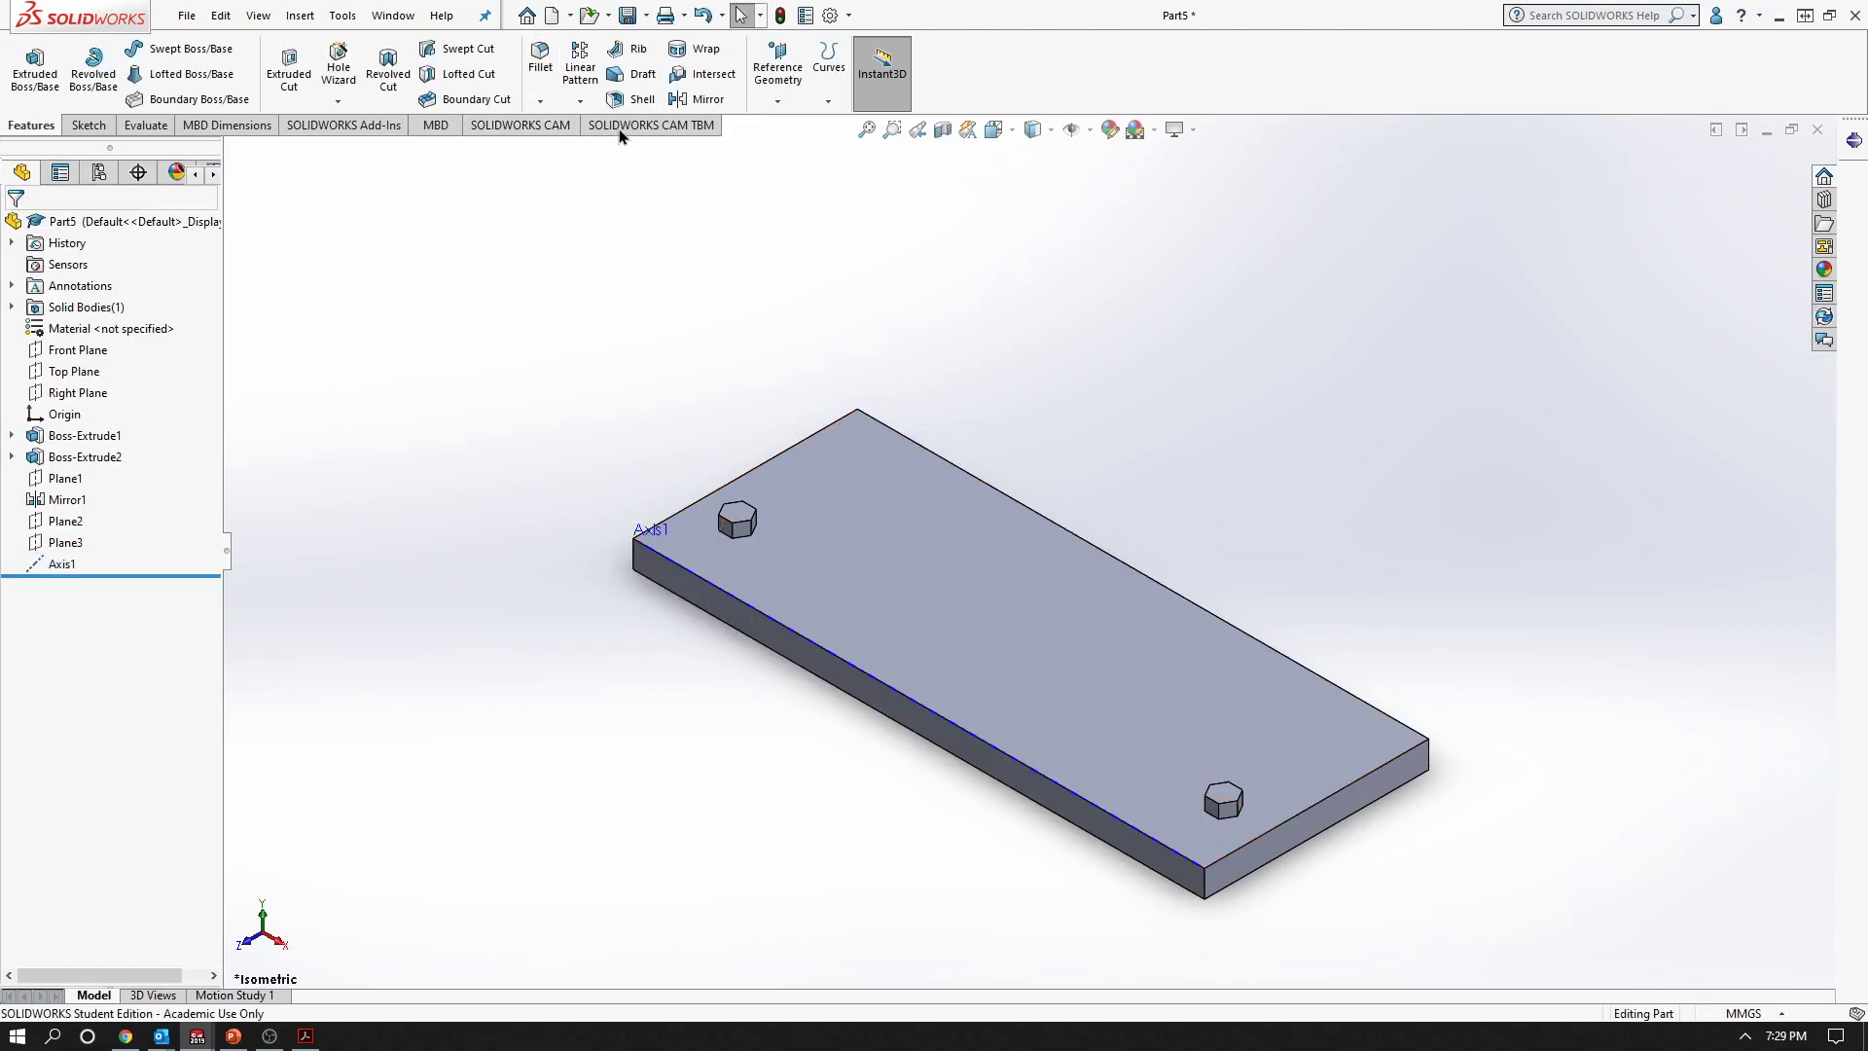
click(776, 101)
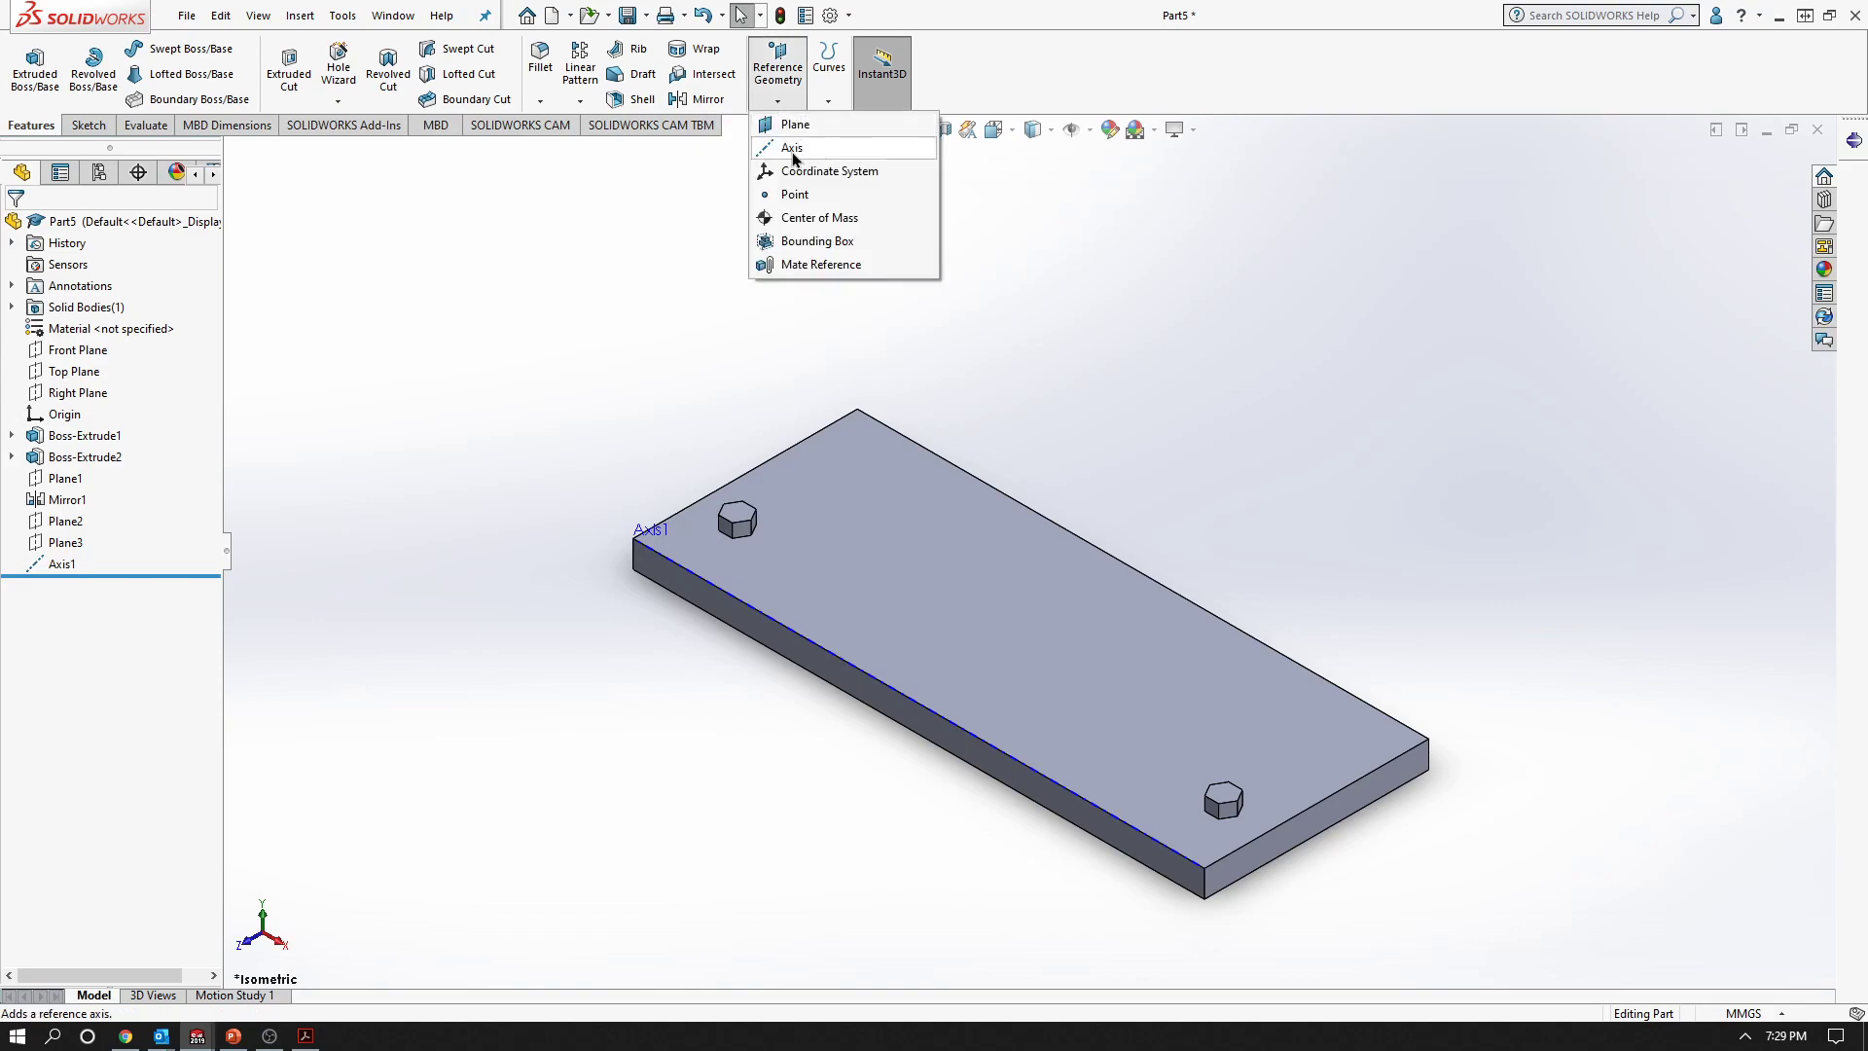
Create Axis2 at the intersection of Front Plane and Right Plane using the Two Planes option.
click(792, 150)
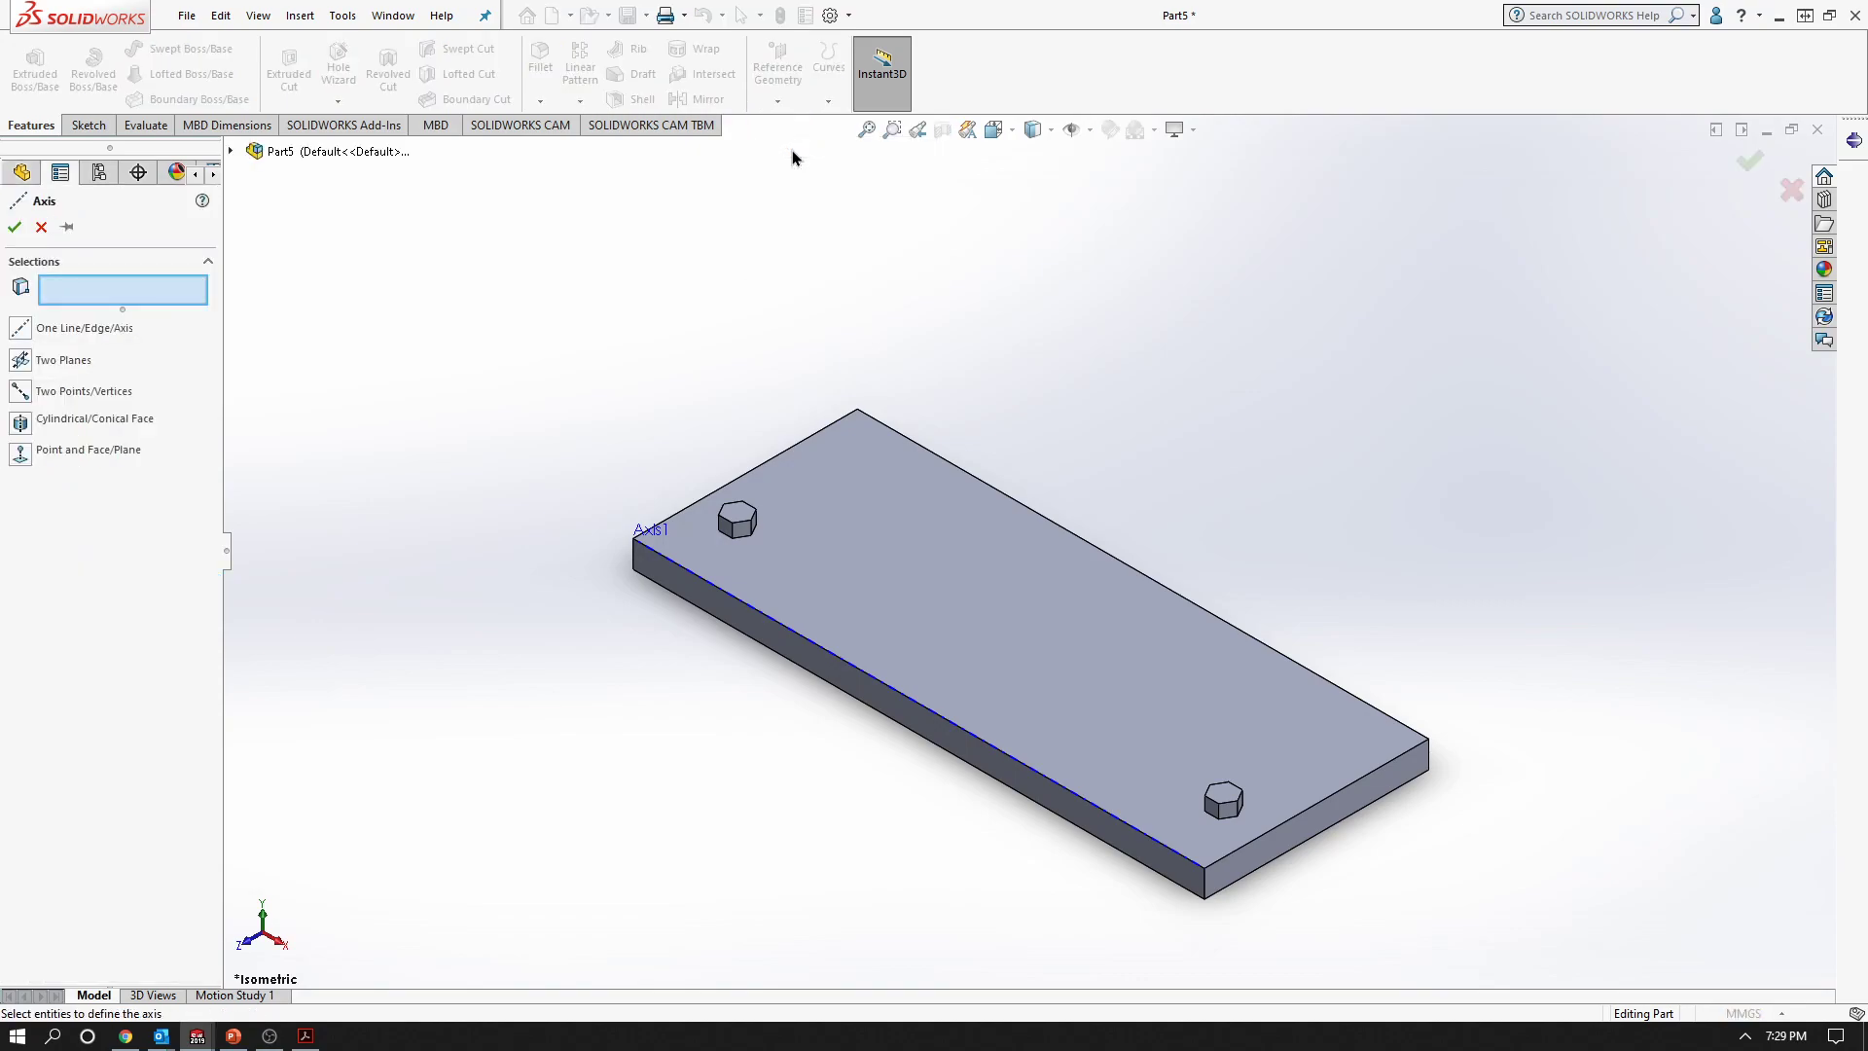
click(60, 360)
click(233, 151)
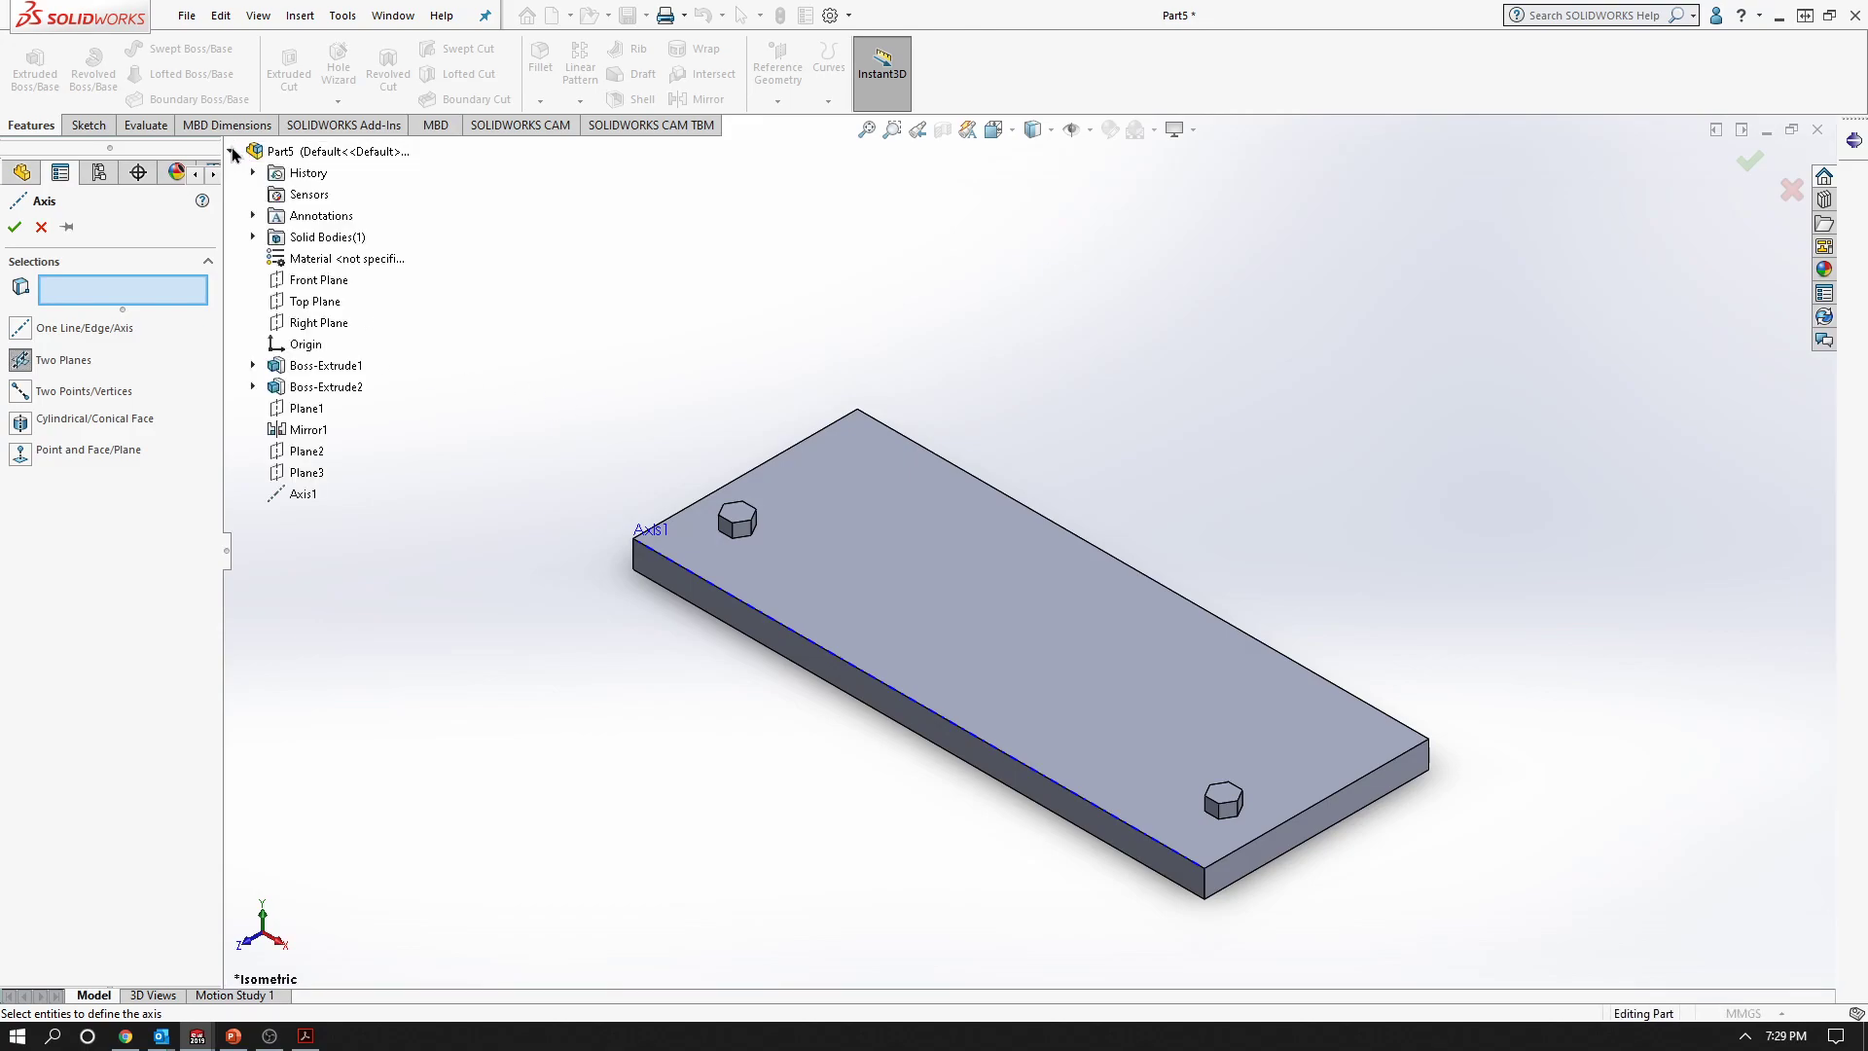
click(309, 286)
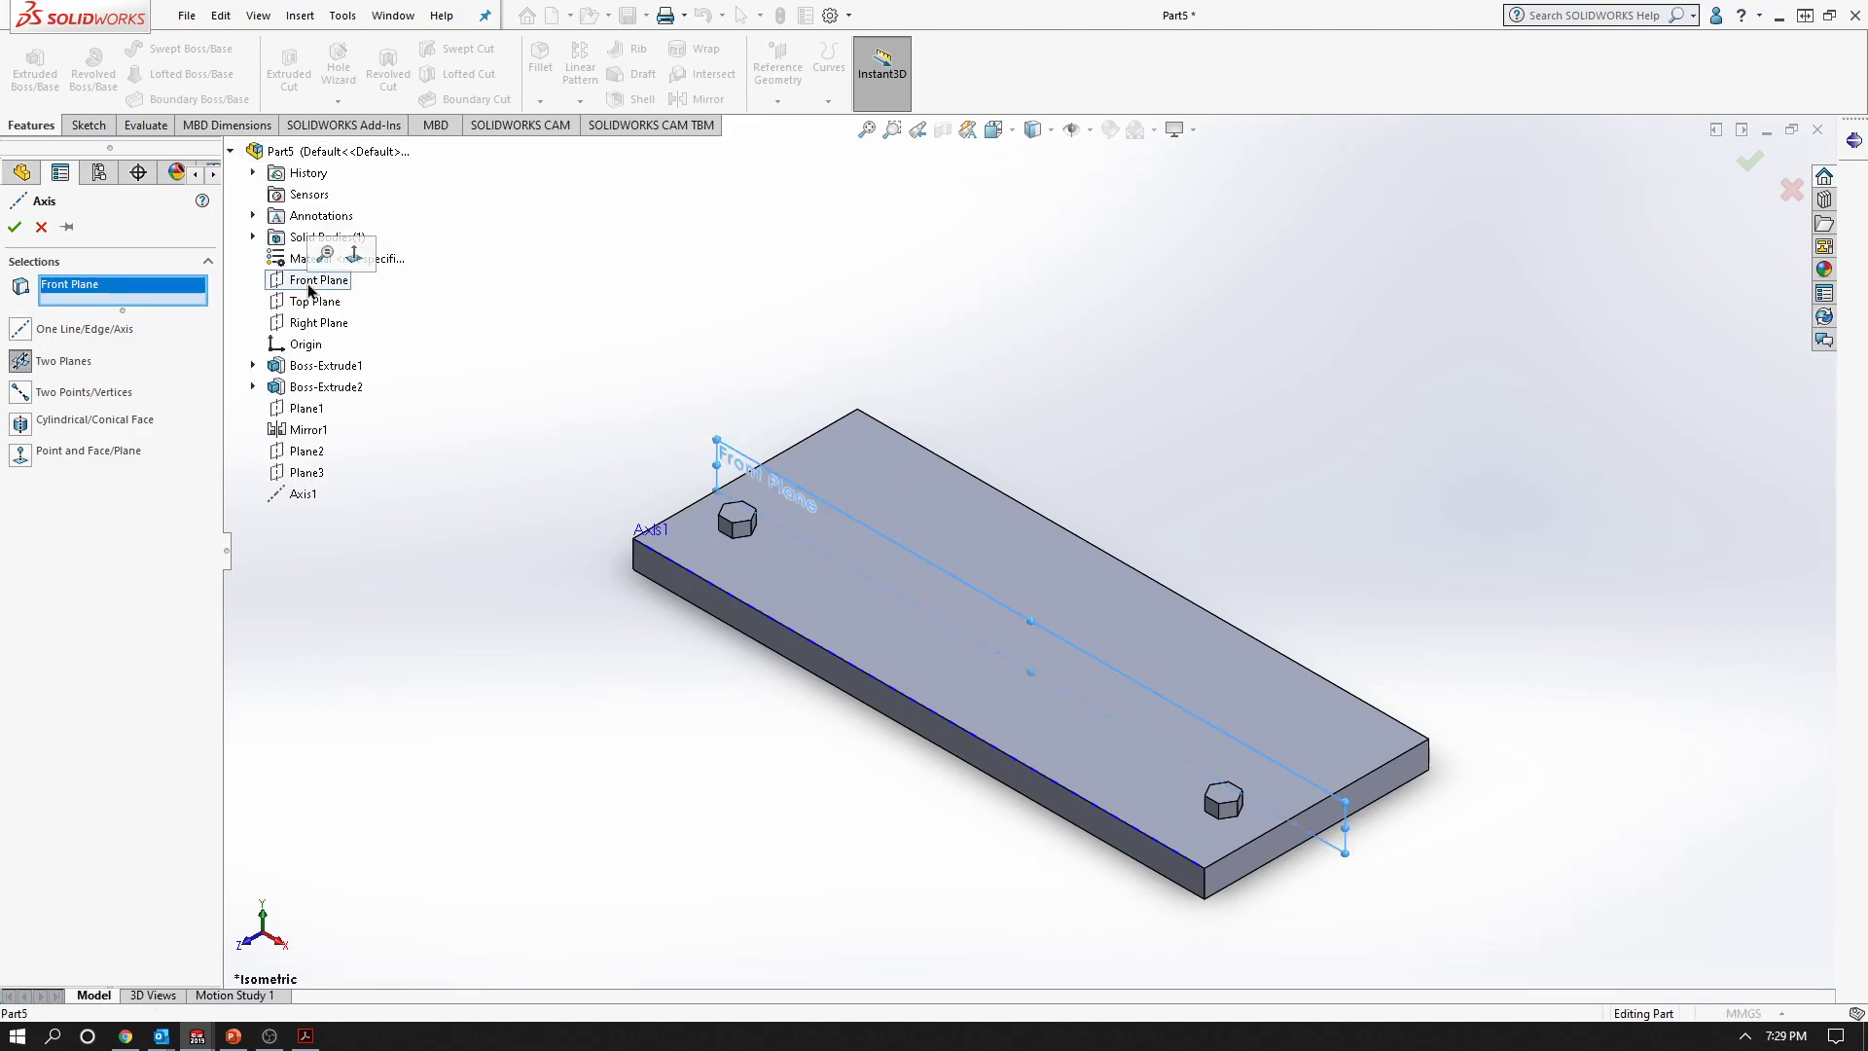
click(305, 325)
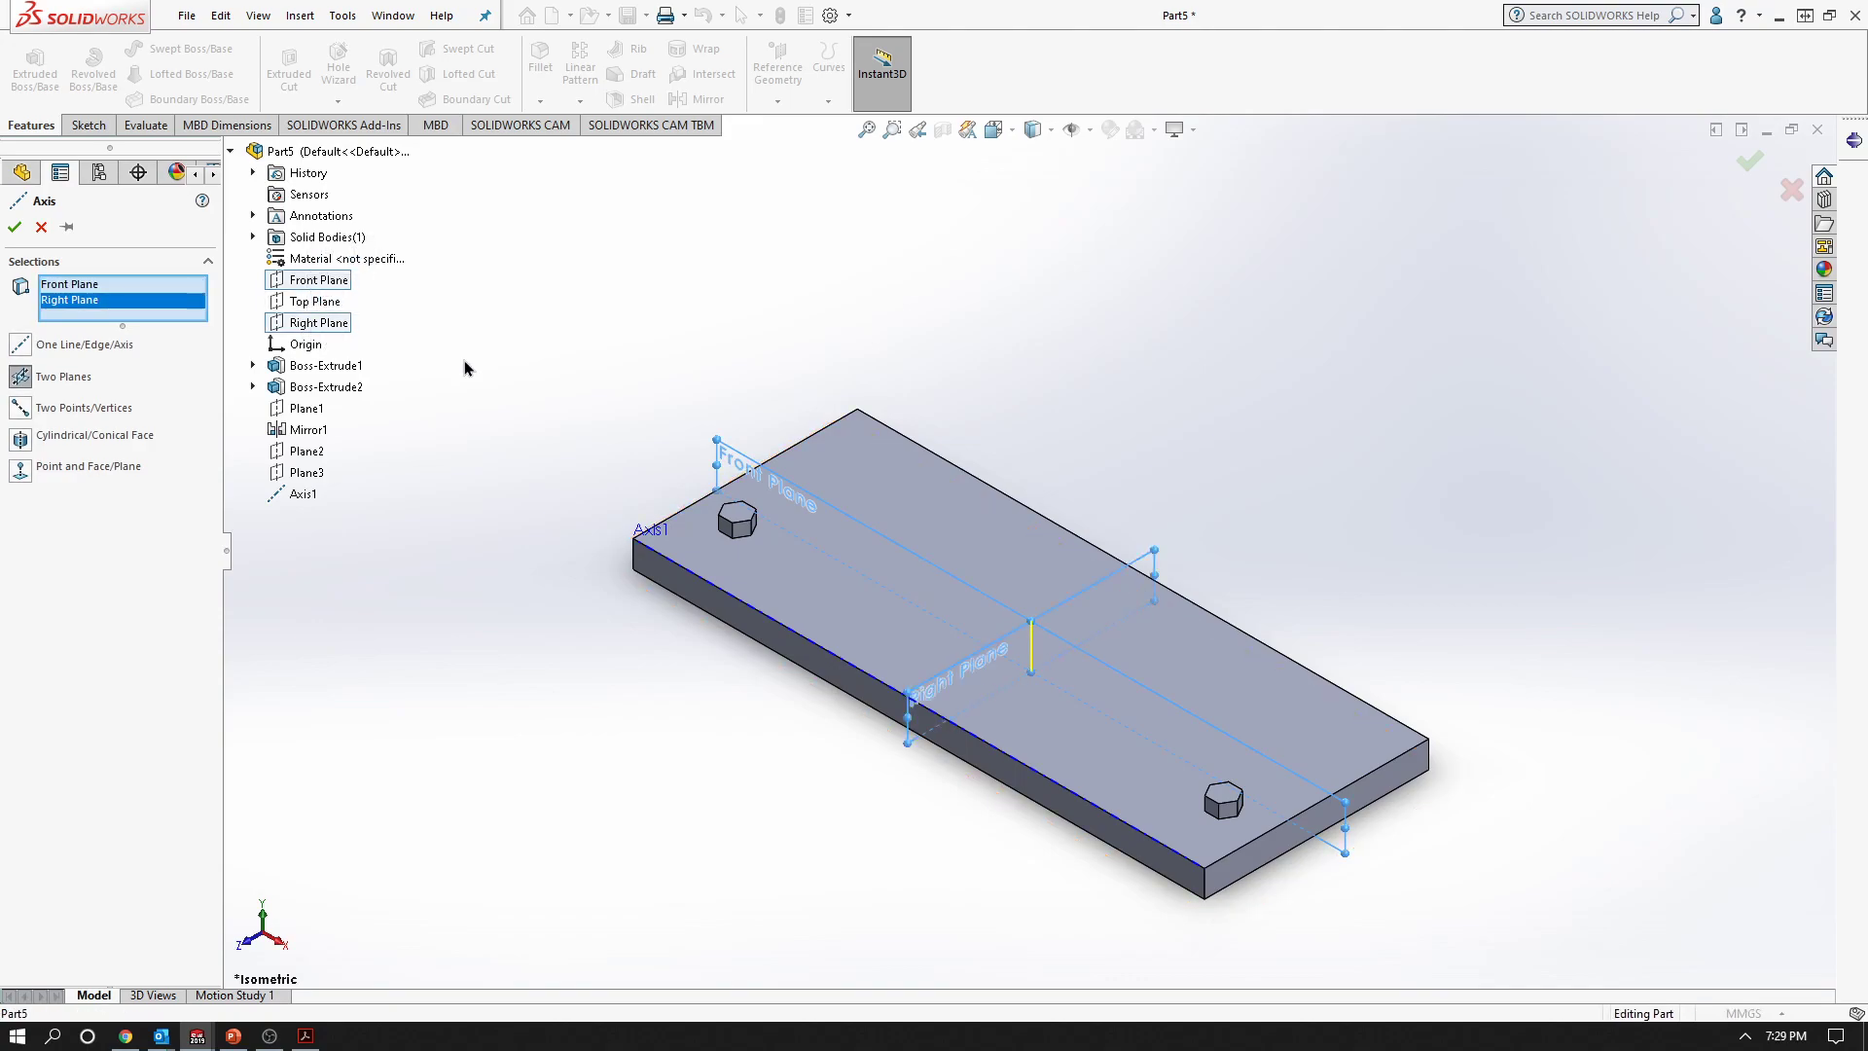
click(14, 226)
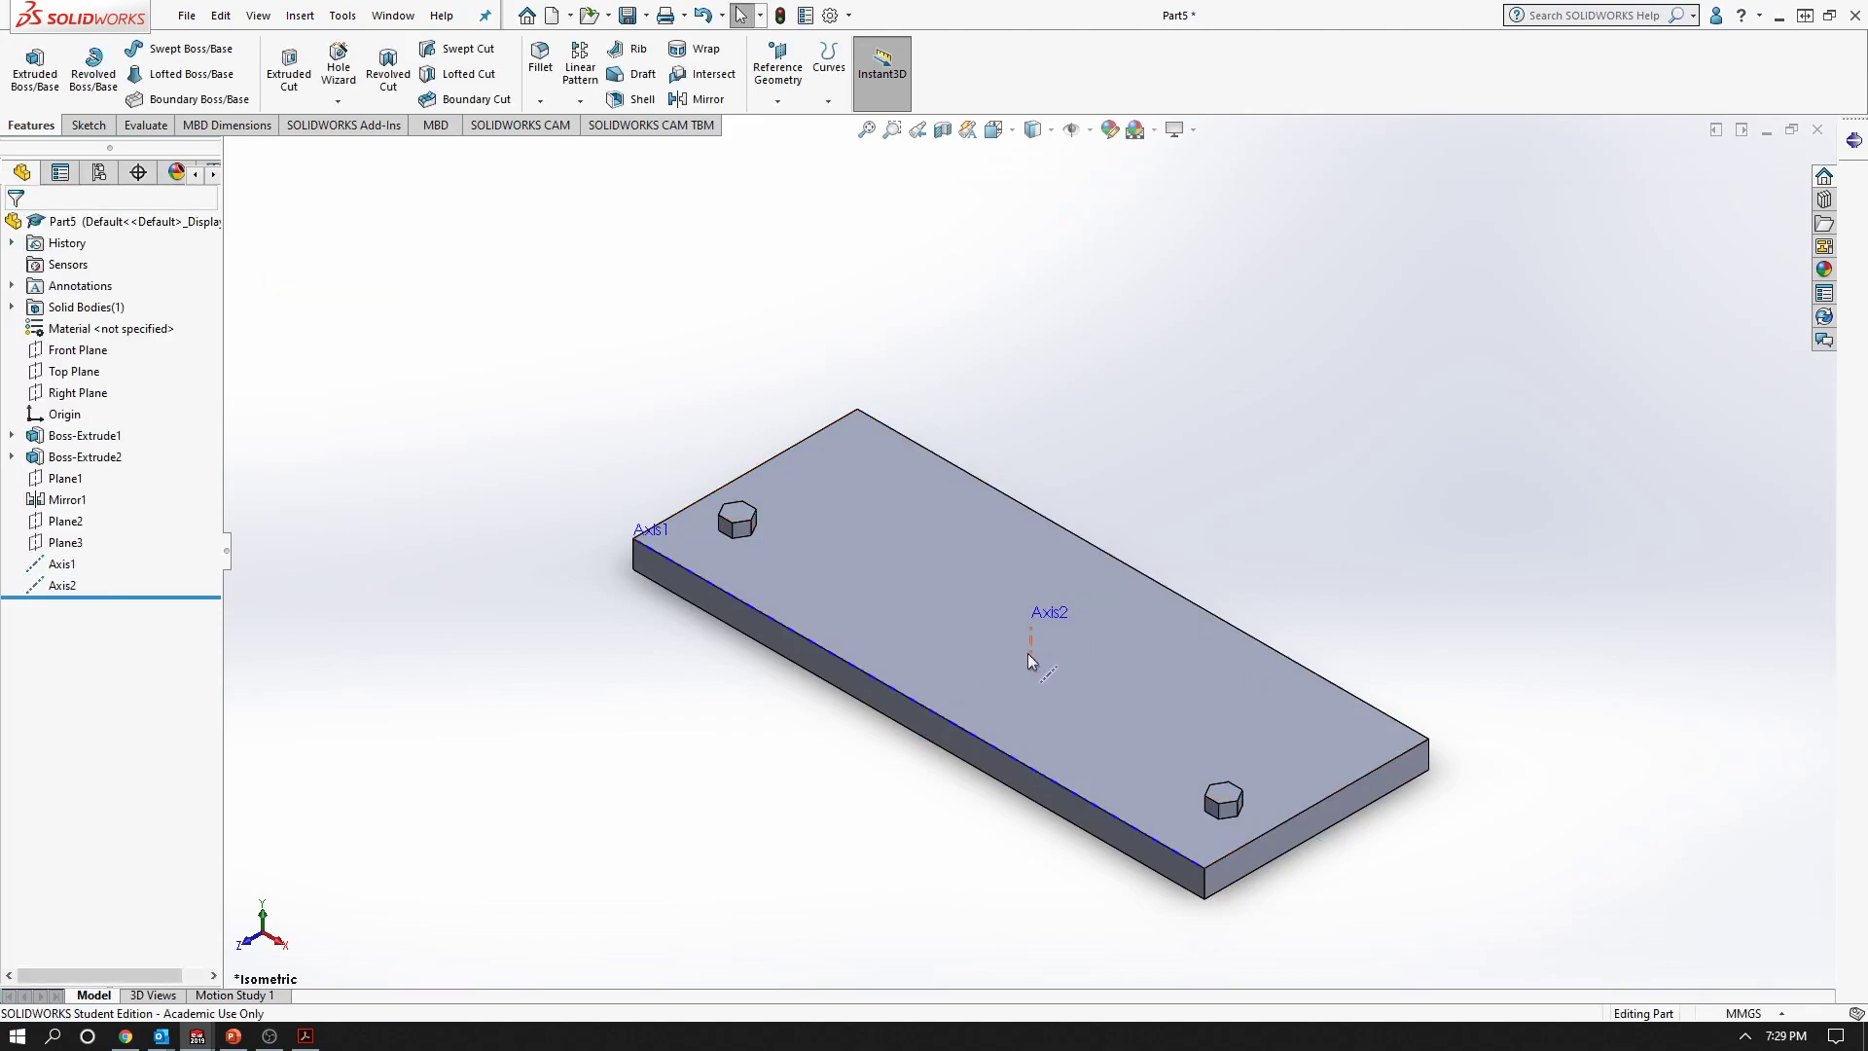
Create Axis3 diagonally between two opposite top corners of the plate.
click(777, 64)
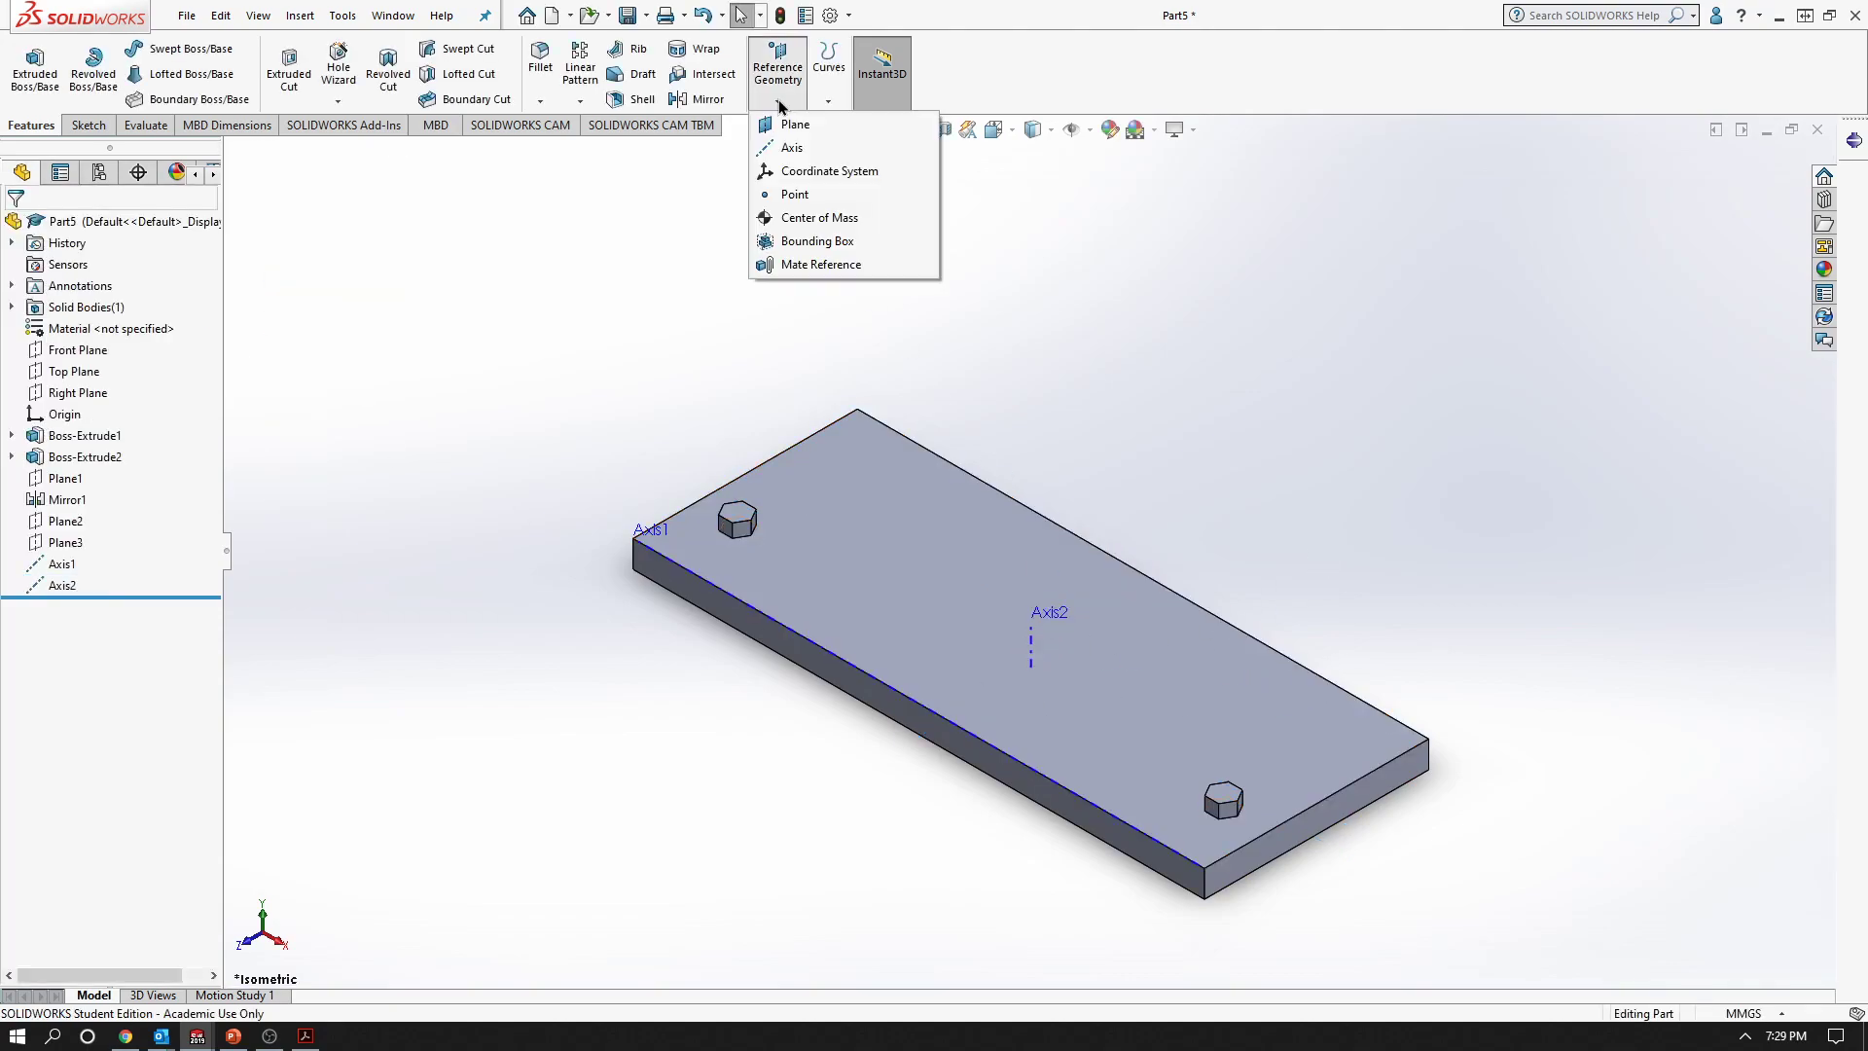
click(783, 142)
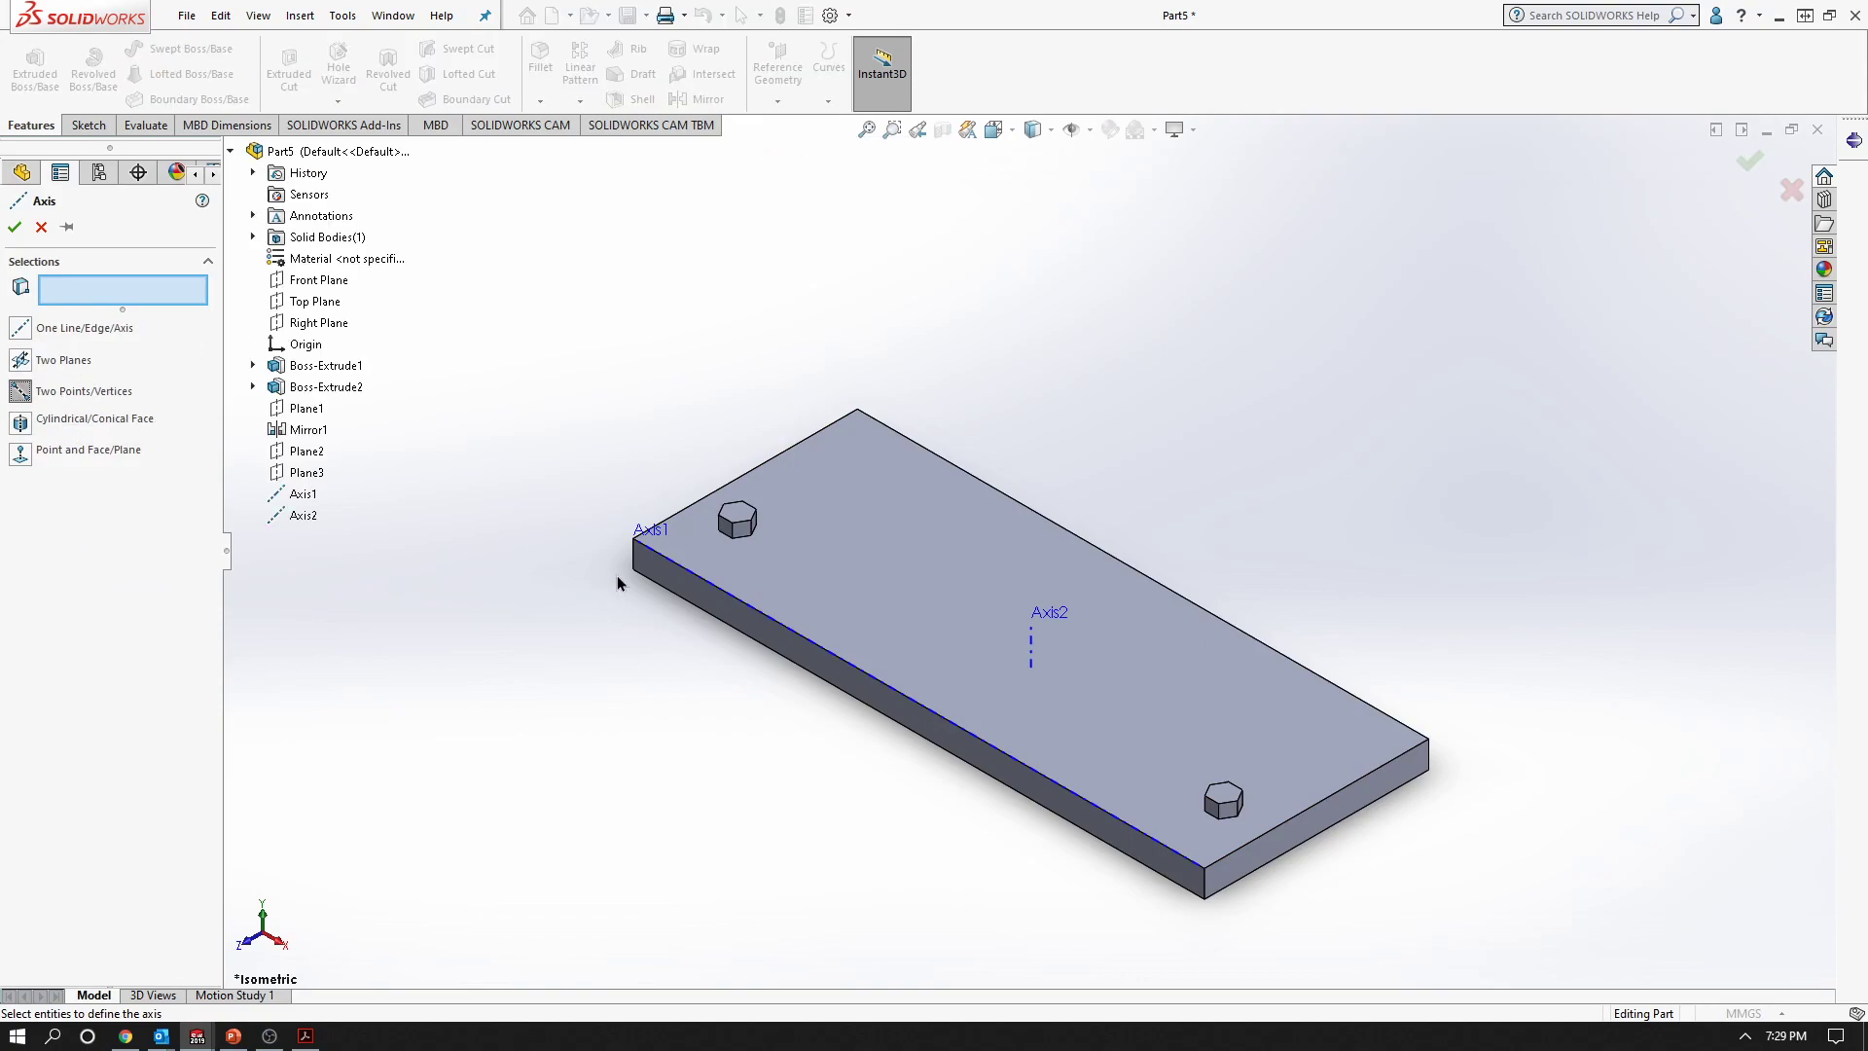
click(1427, 740)
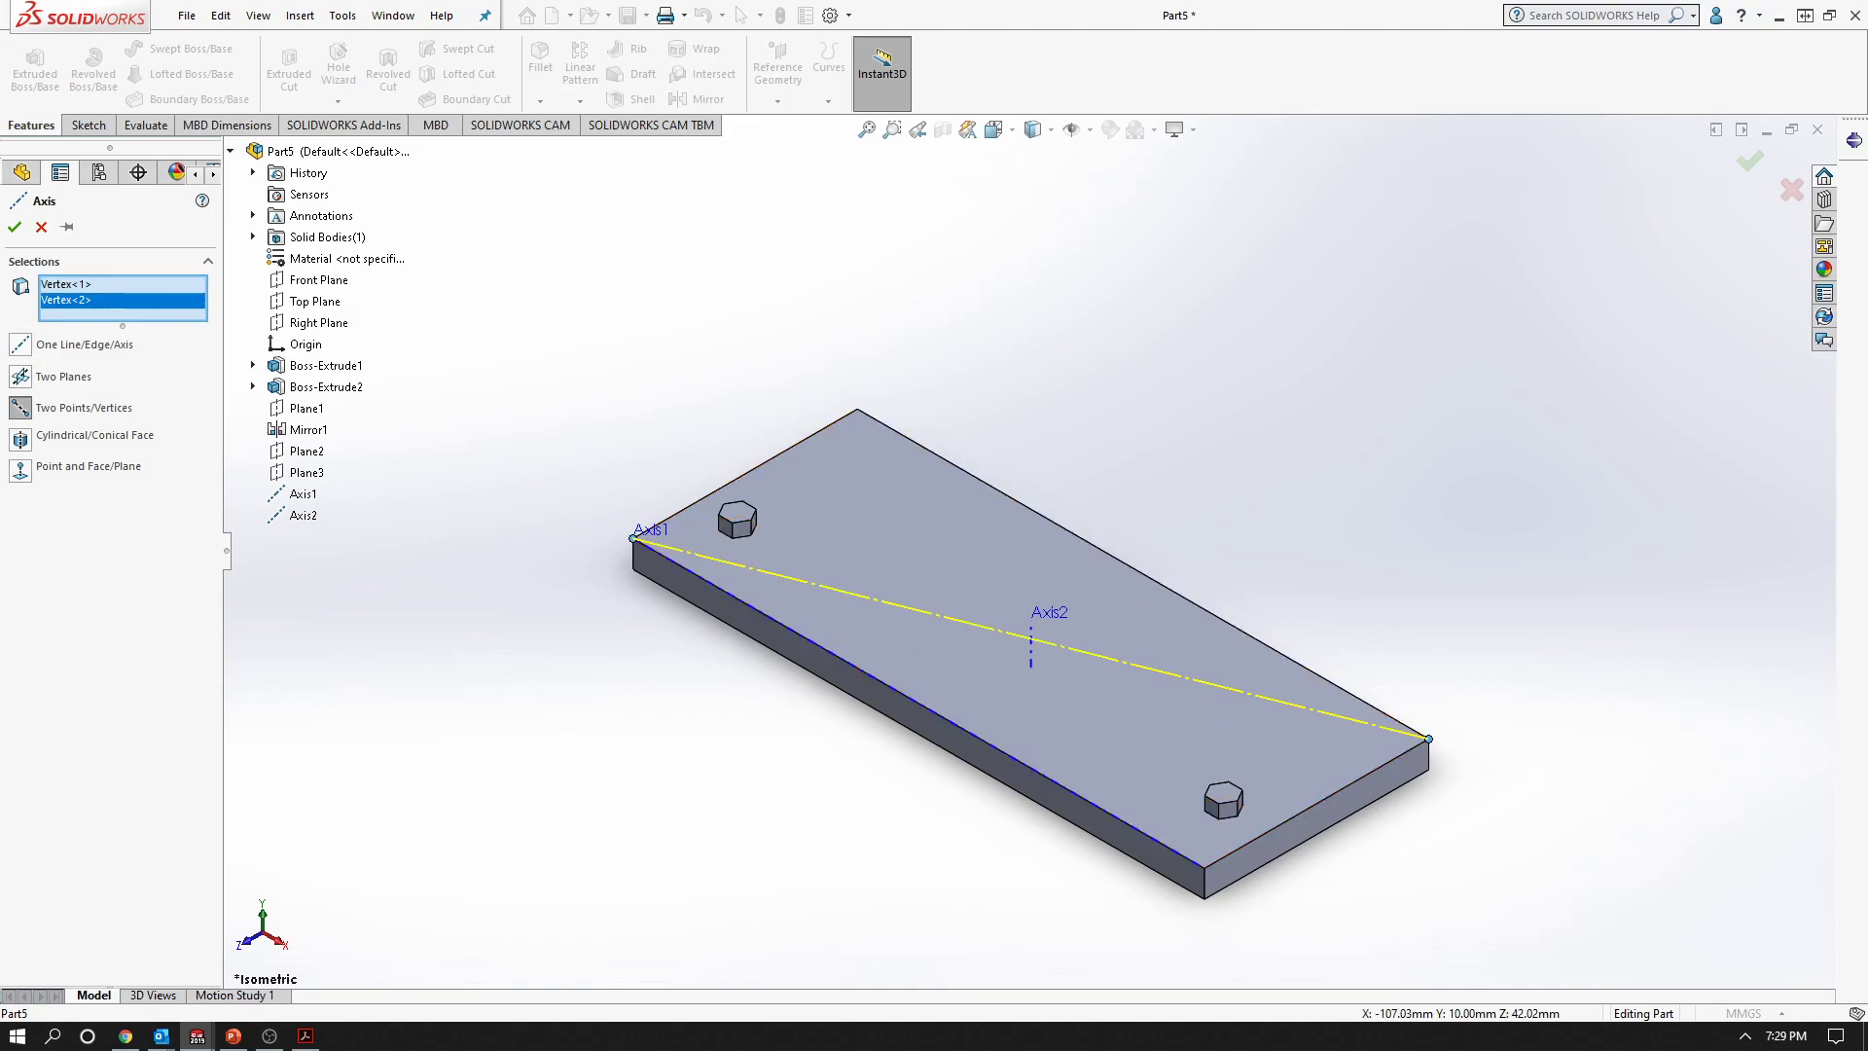
click(13, 226)
Start another axis with the Cylindrical/Conical Face option, then cancel it with Esc.
click(777, 68)
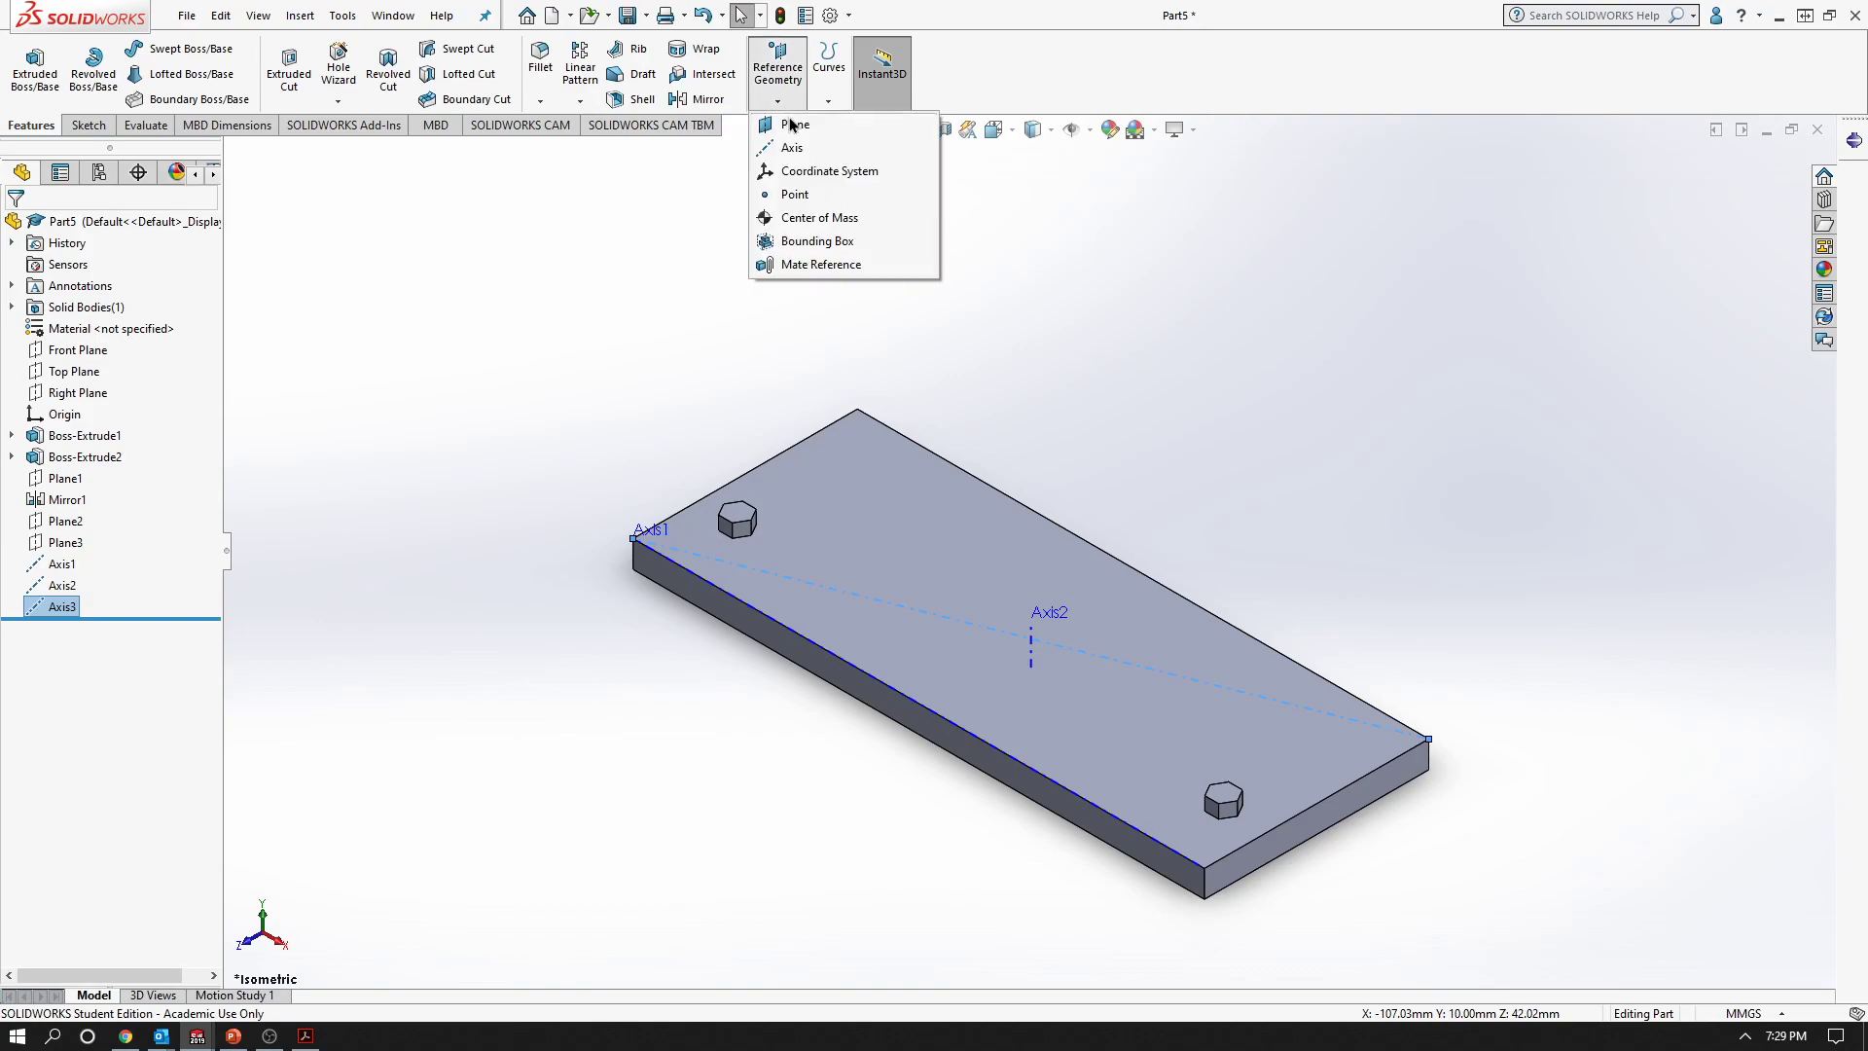
click(791, 148)
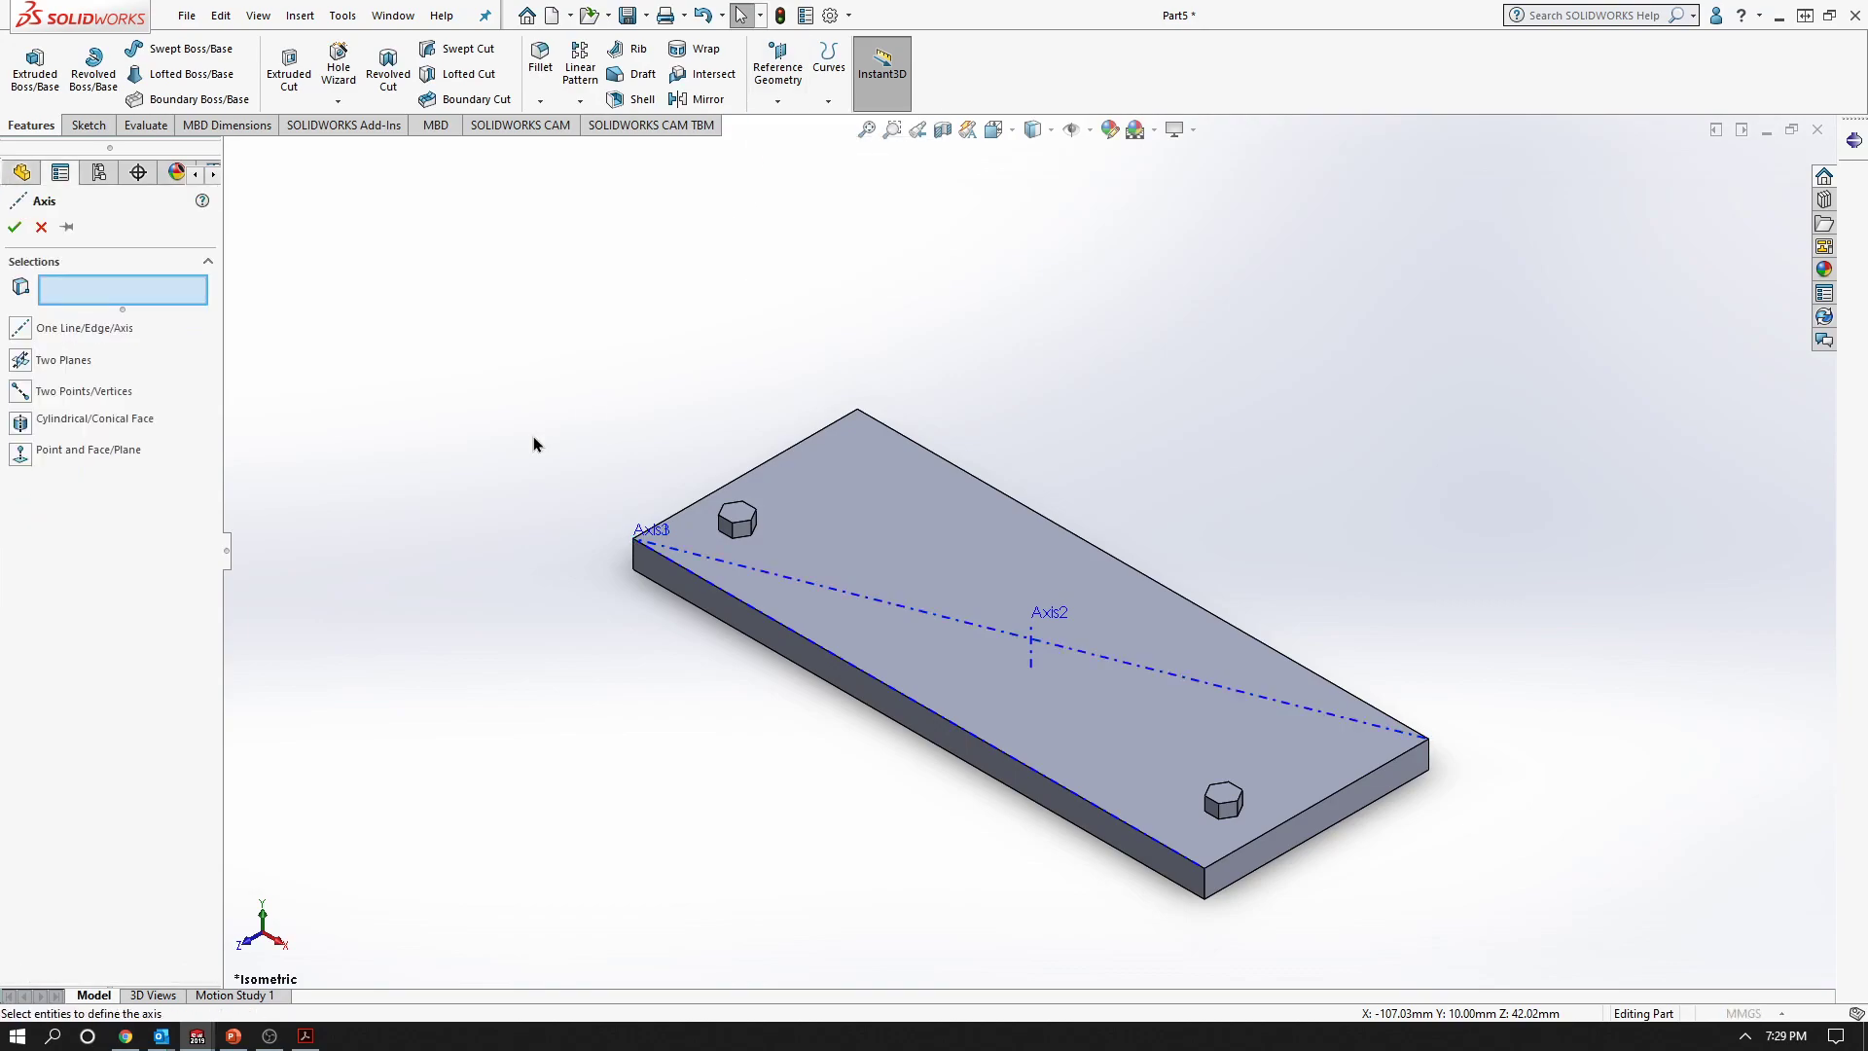
click(20, 428)
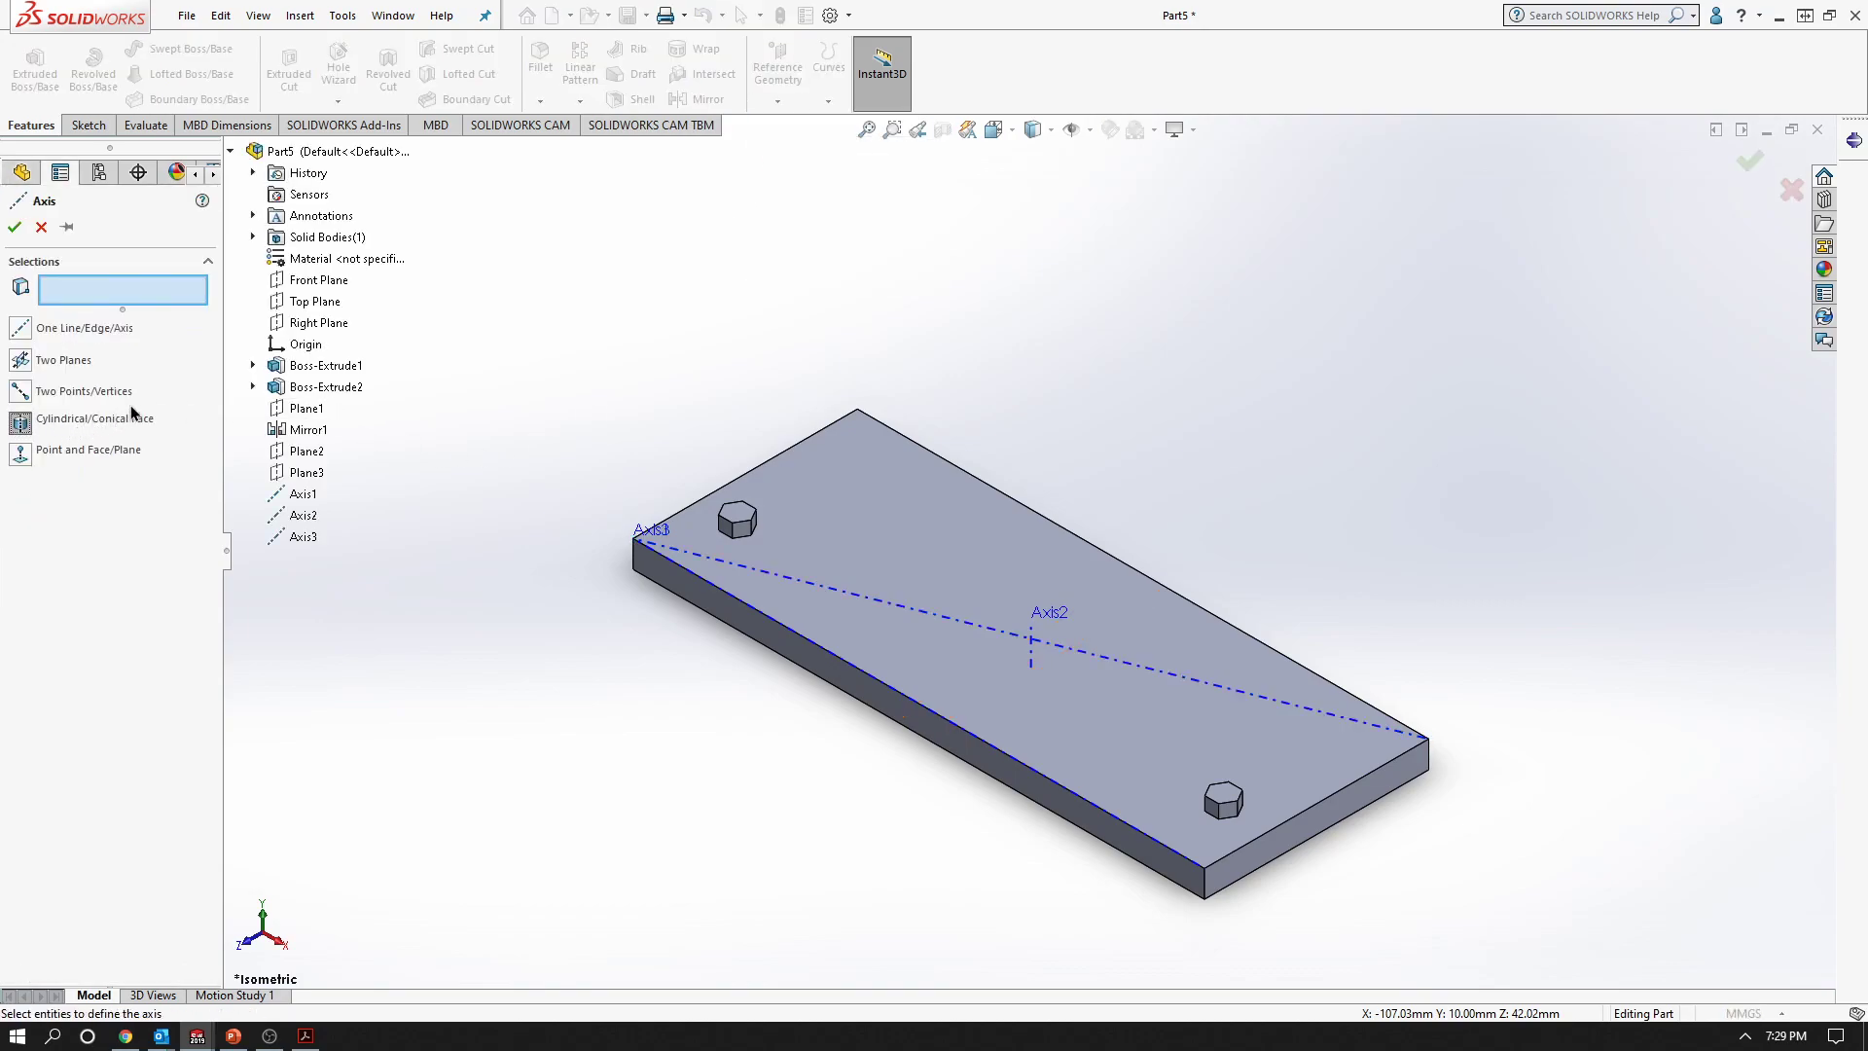
key(Escape)
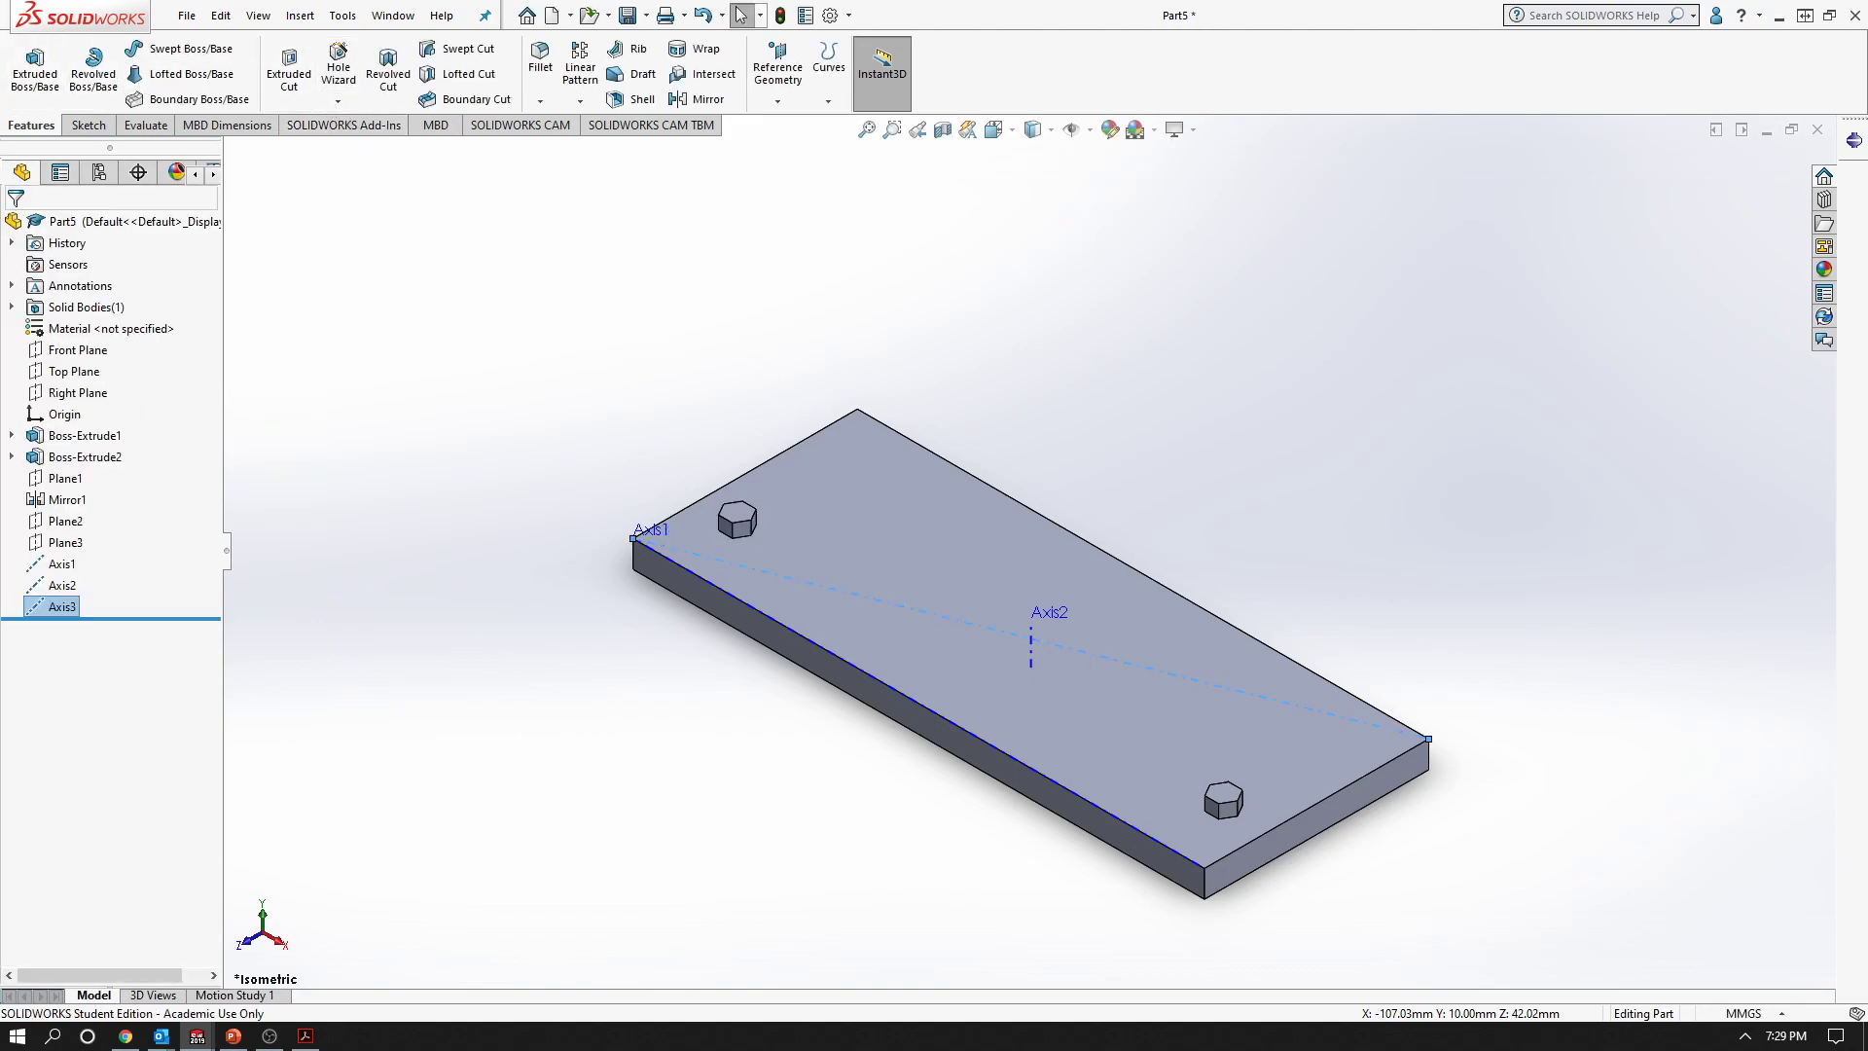
Sketch a small circle on the plate's top face and extrude it into Boss-Extrude4, a 35 mm cylinder.
click(85, 125)
click(39, 93)
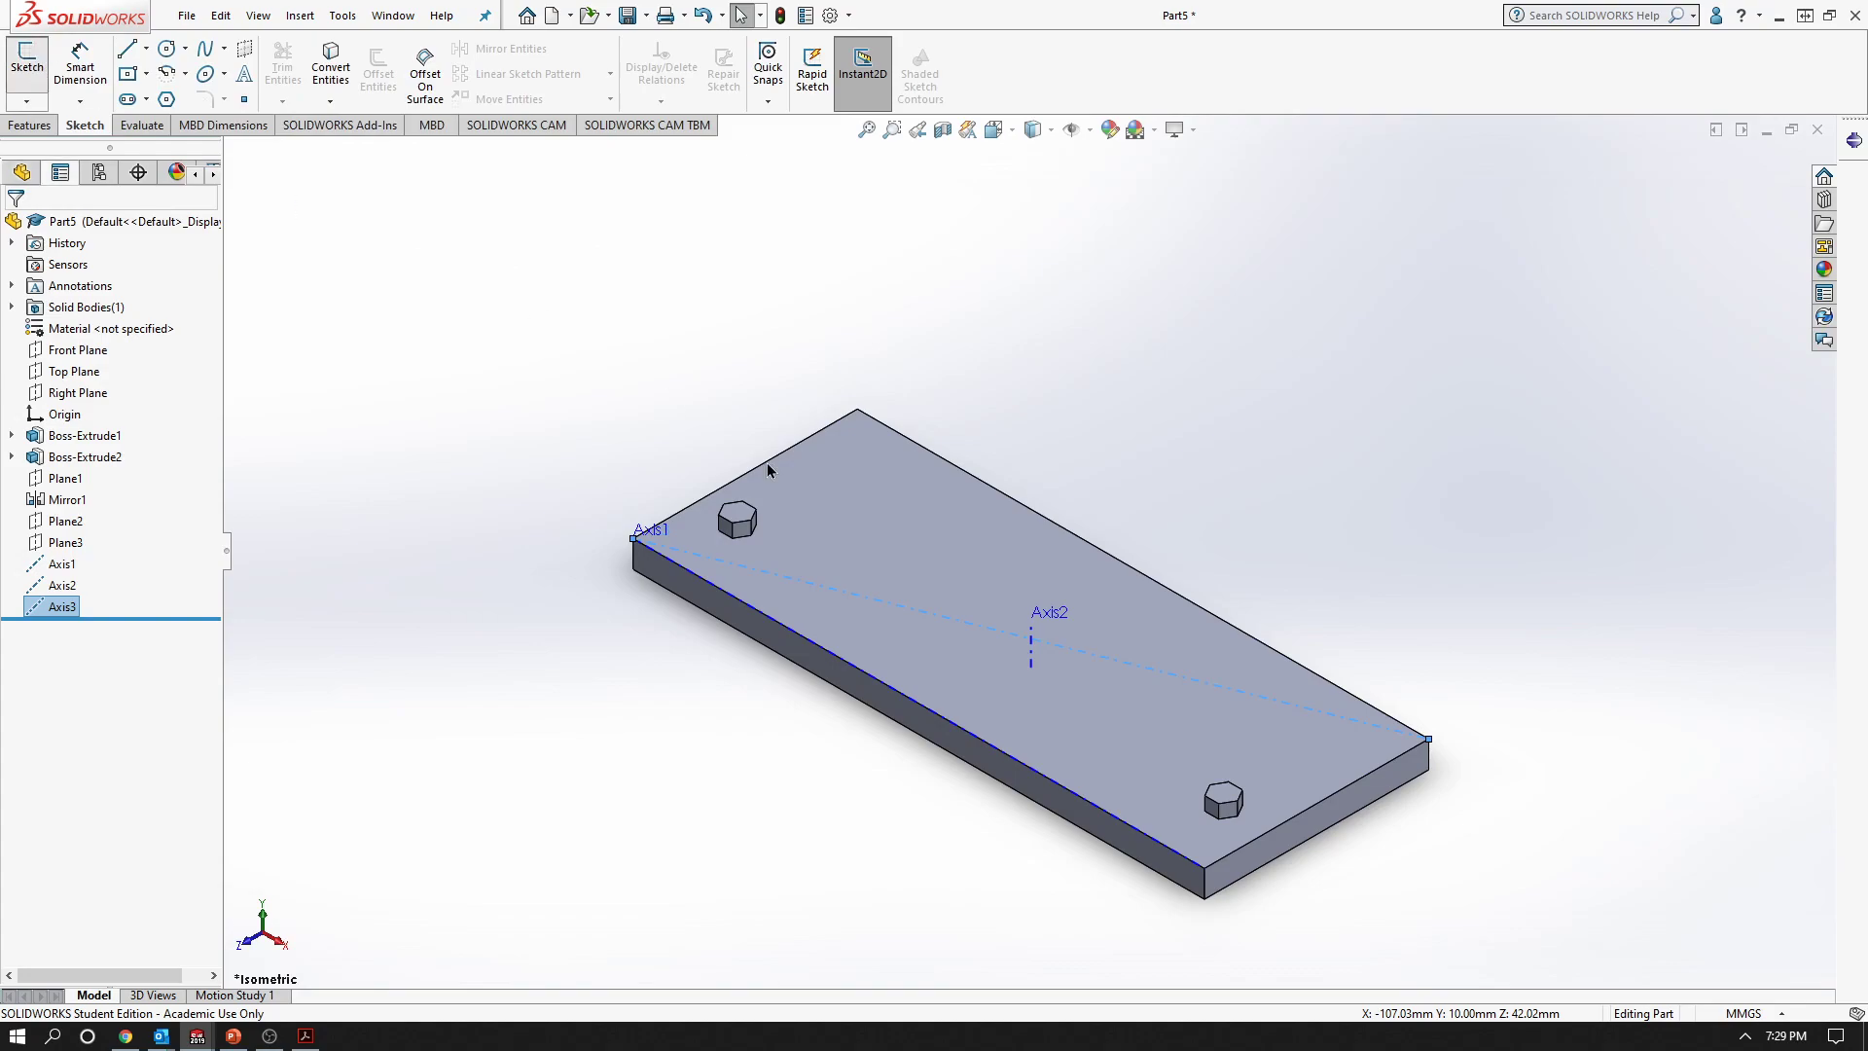
click(902, 531)
click(167, 47)
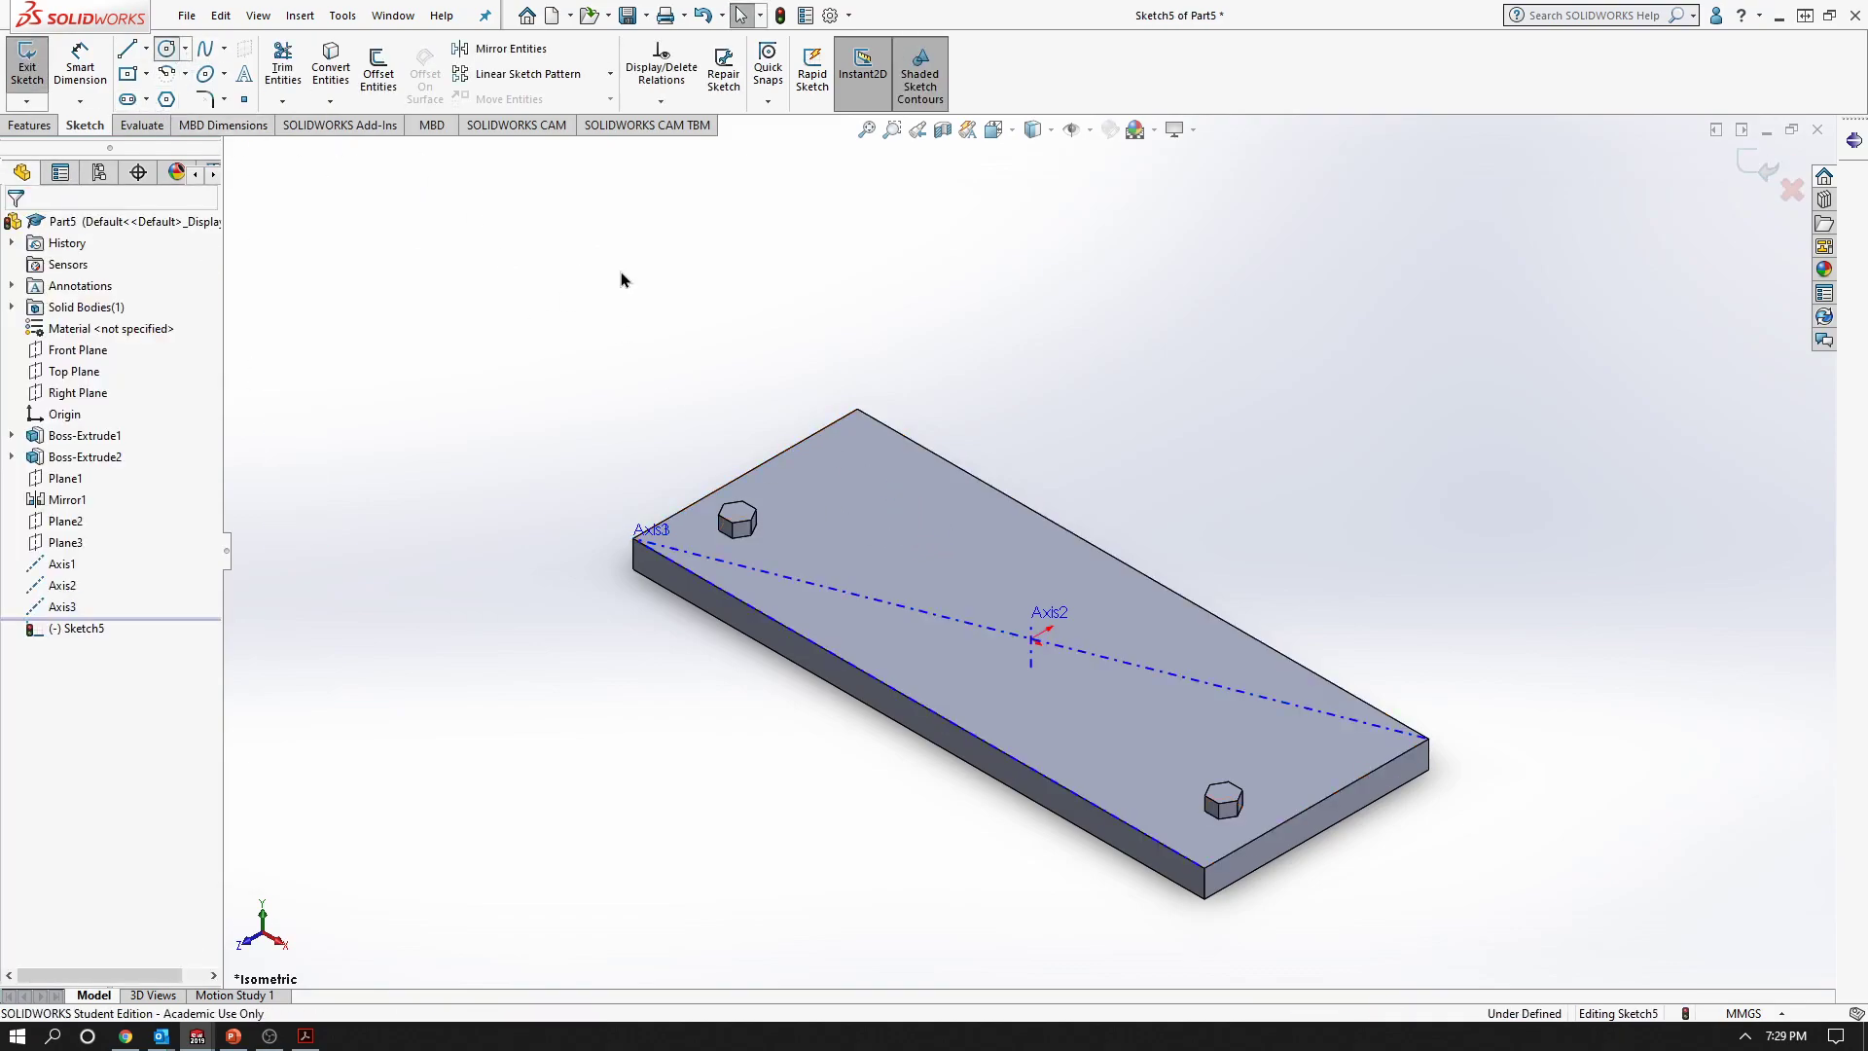
click(941, 533)
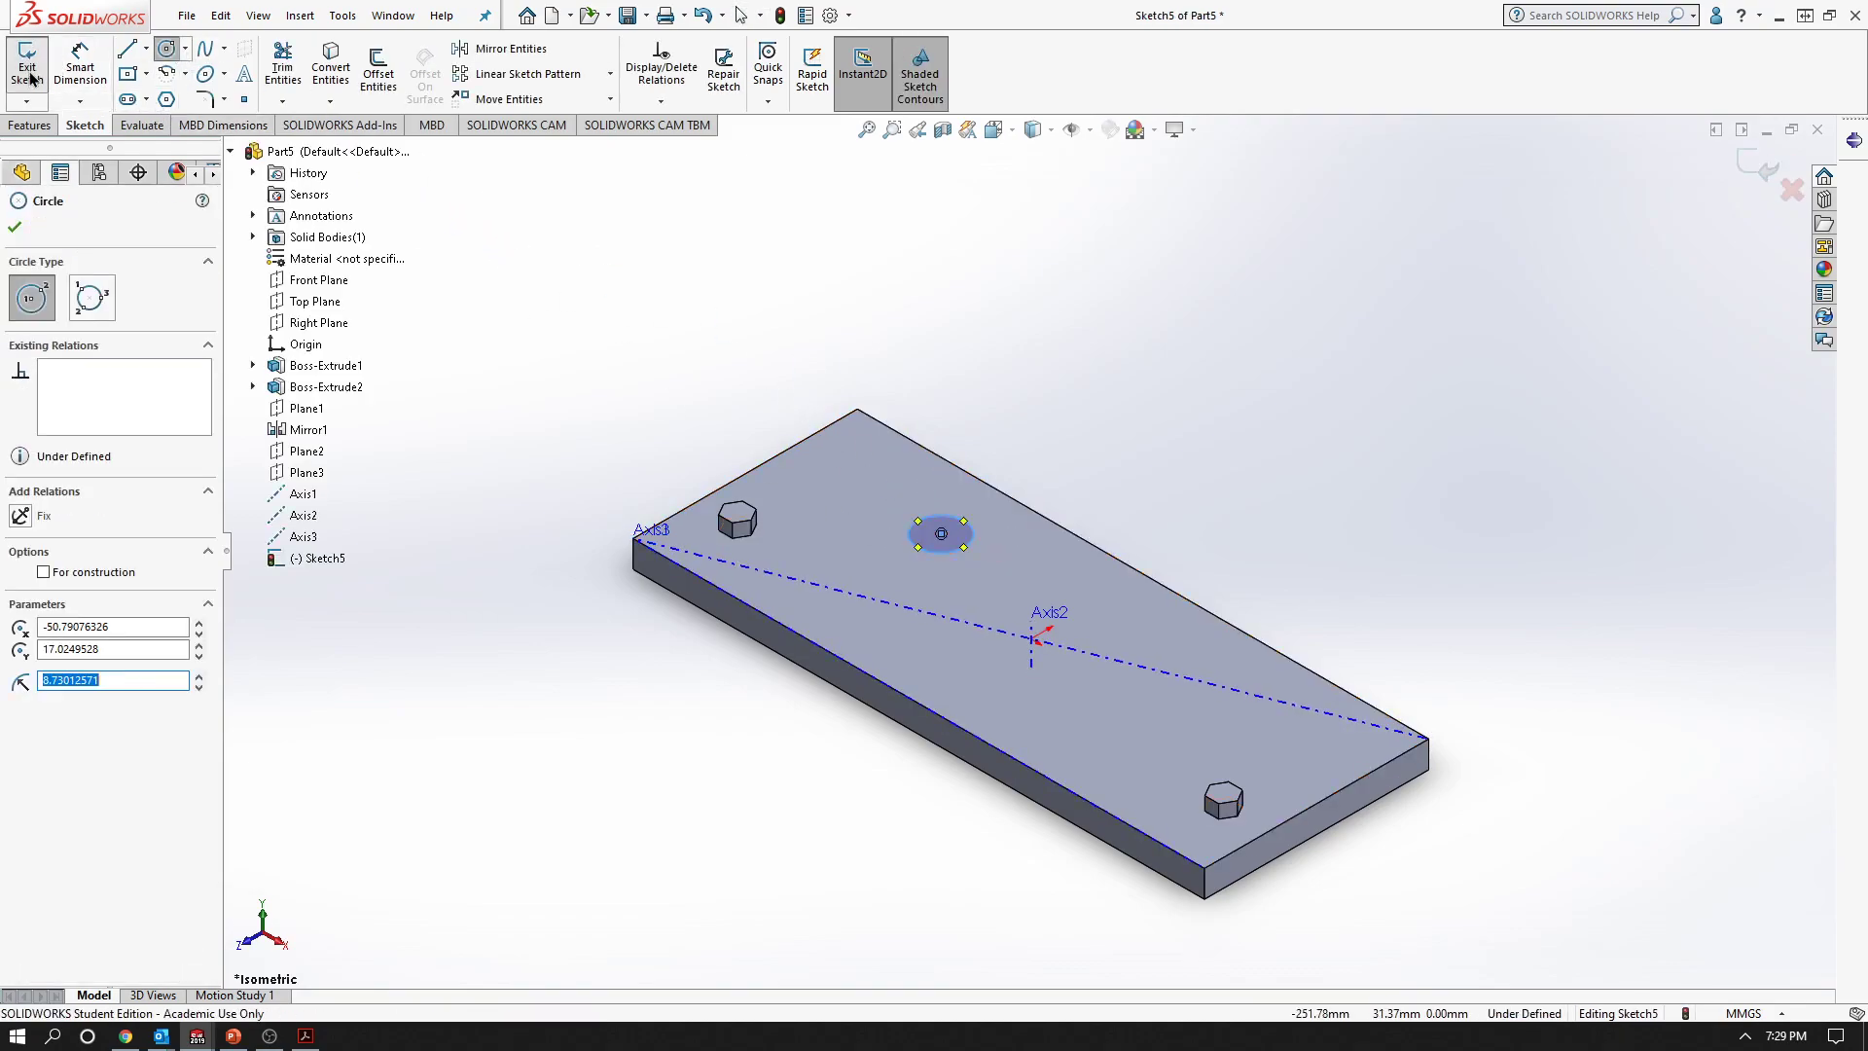
click(29, 125)
click(35, 73)
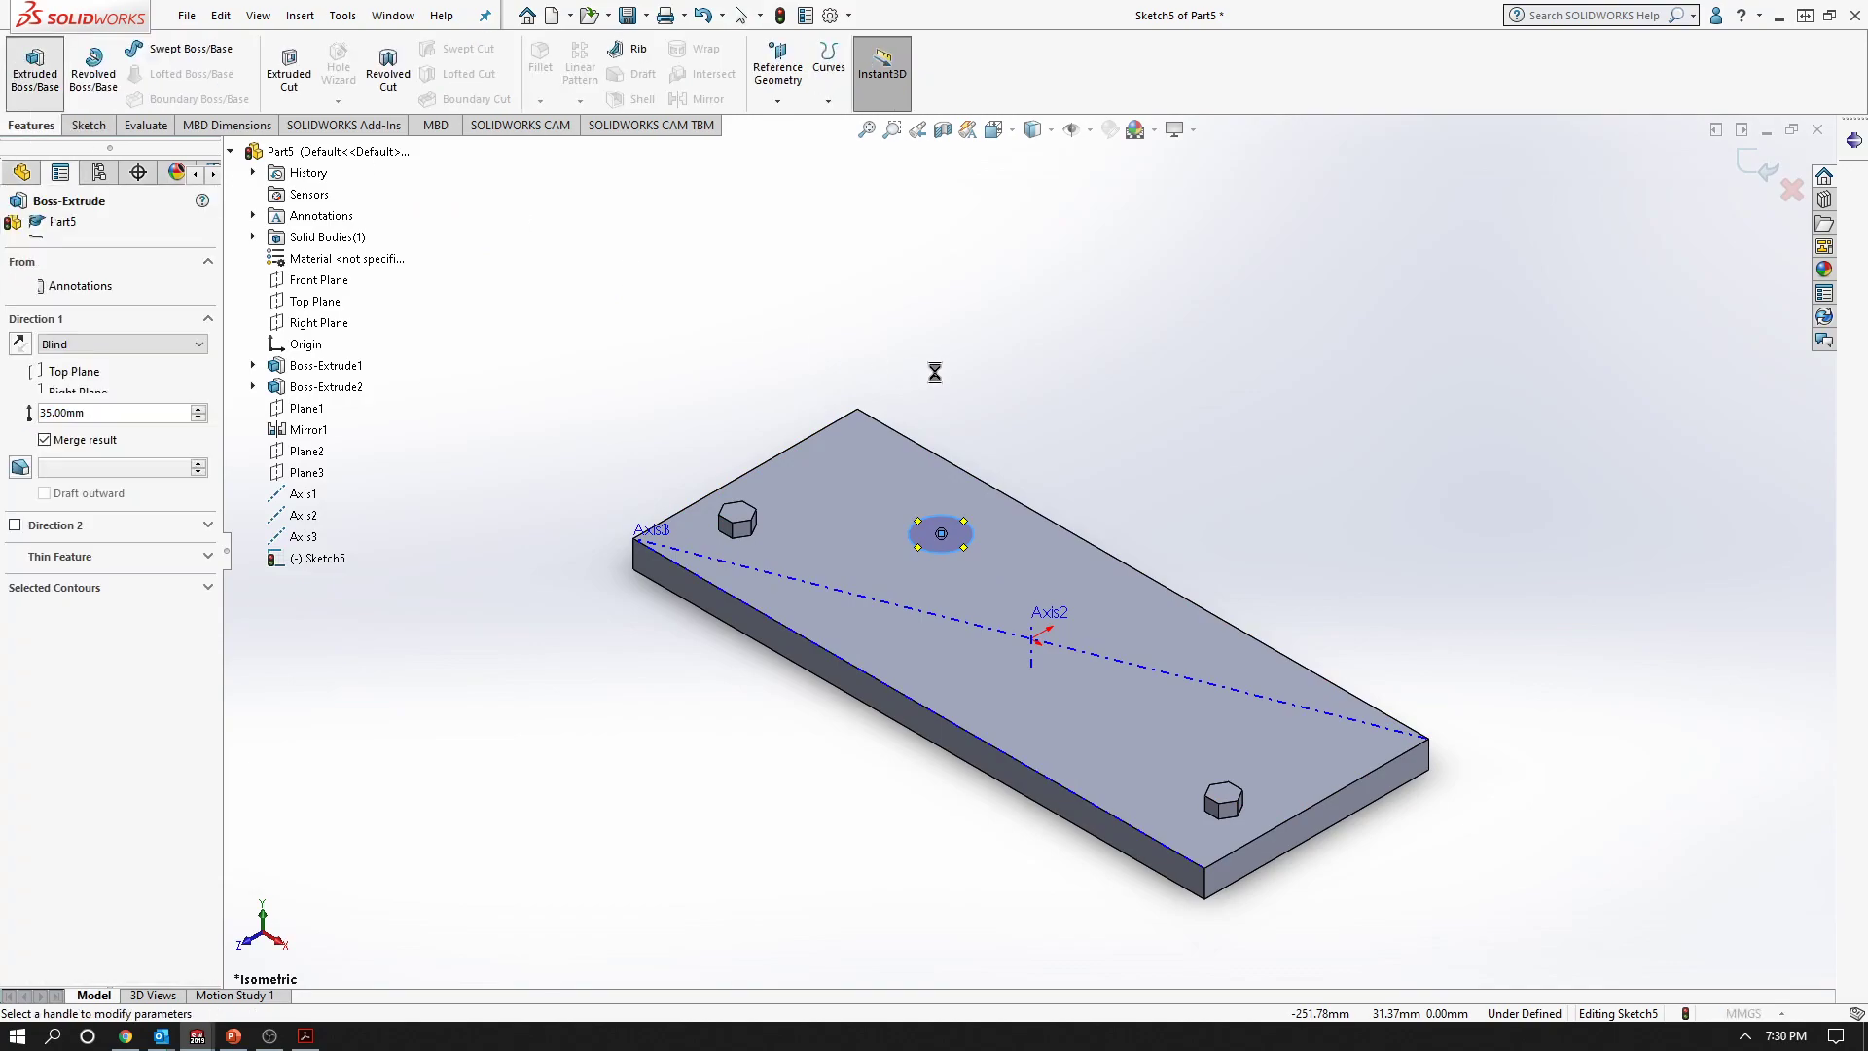
click(15, 227)
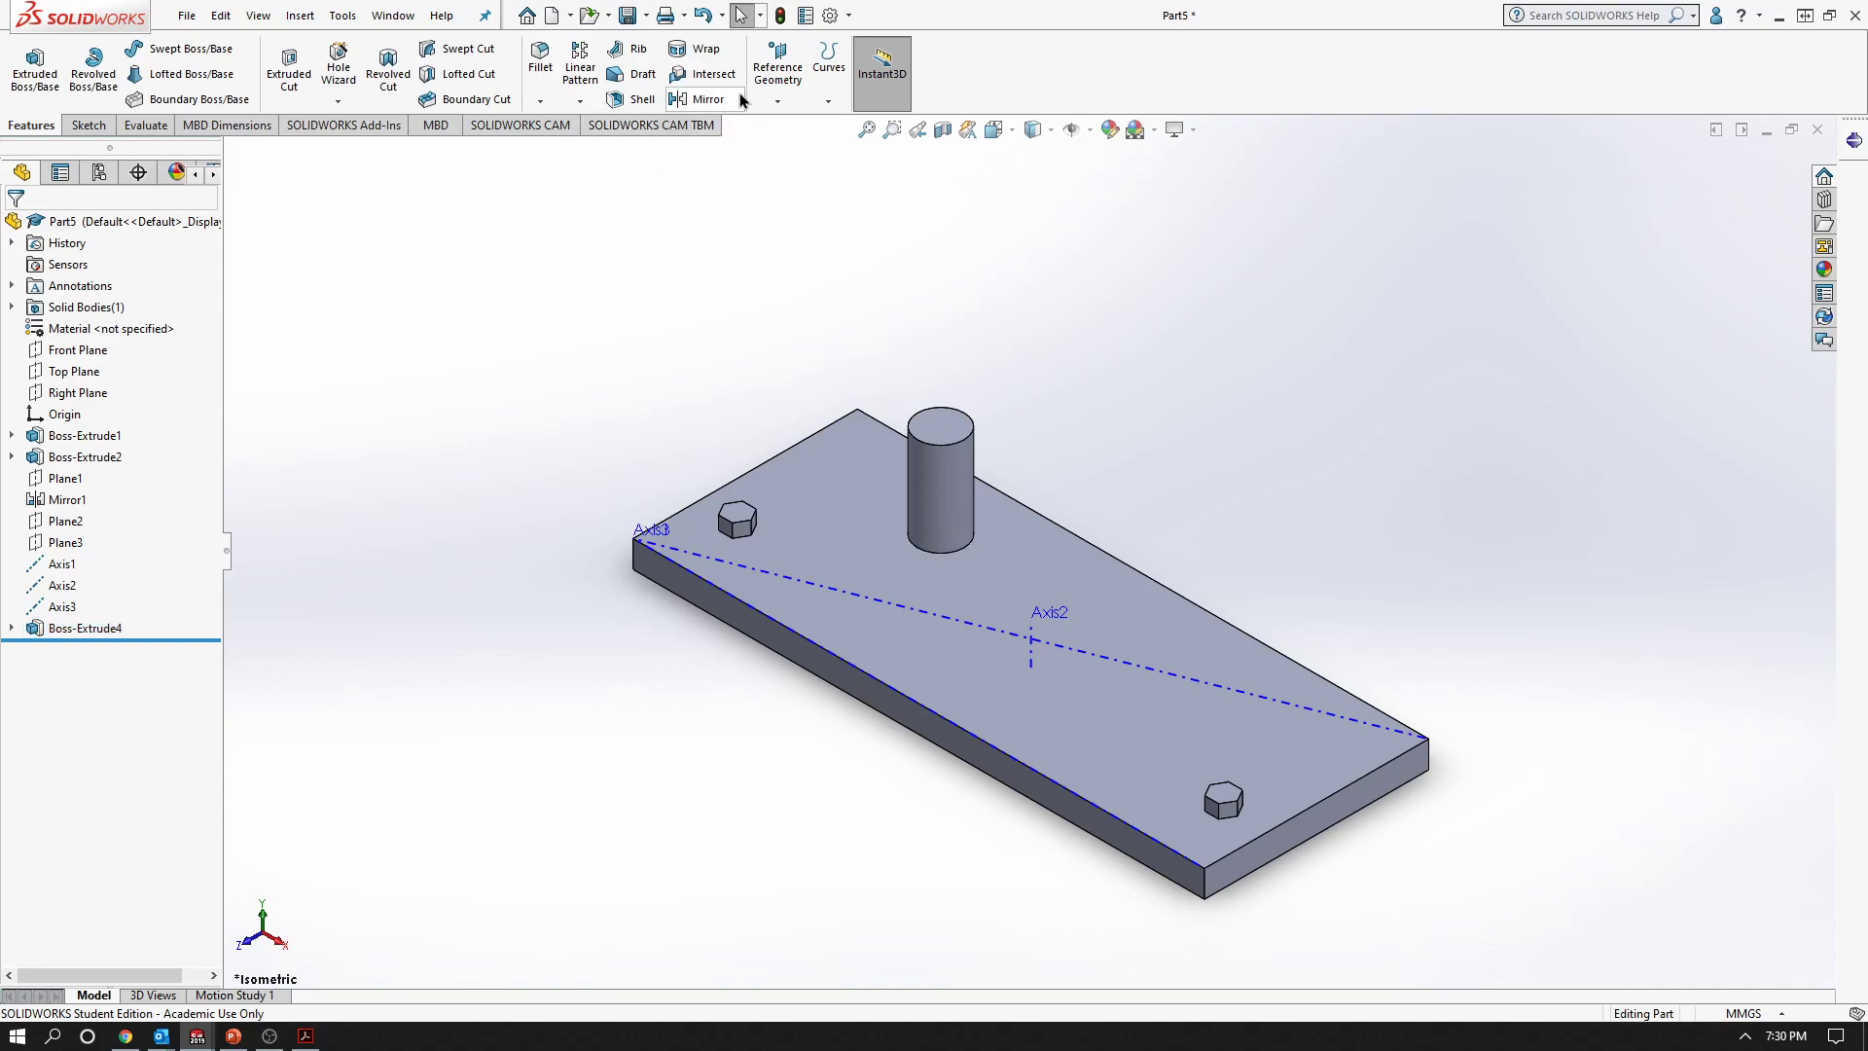
Add Axis4 through the centre of the cylinder's round face.
click(778, 93)
click(805, 148)
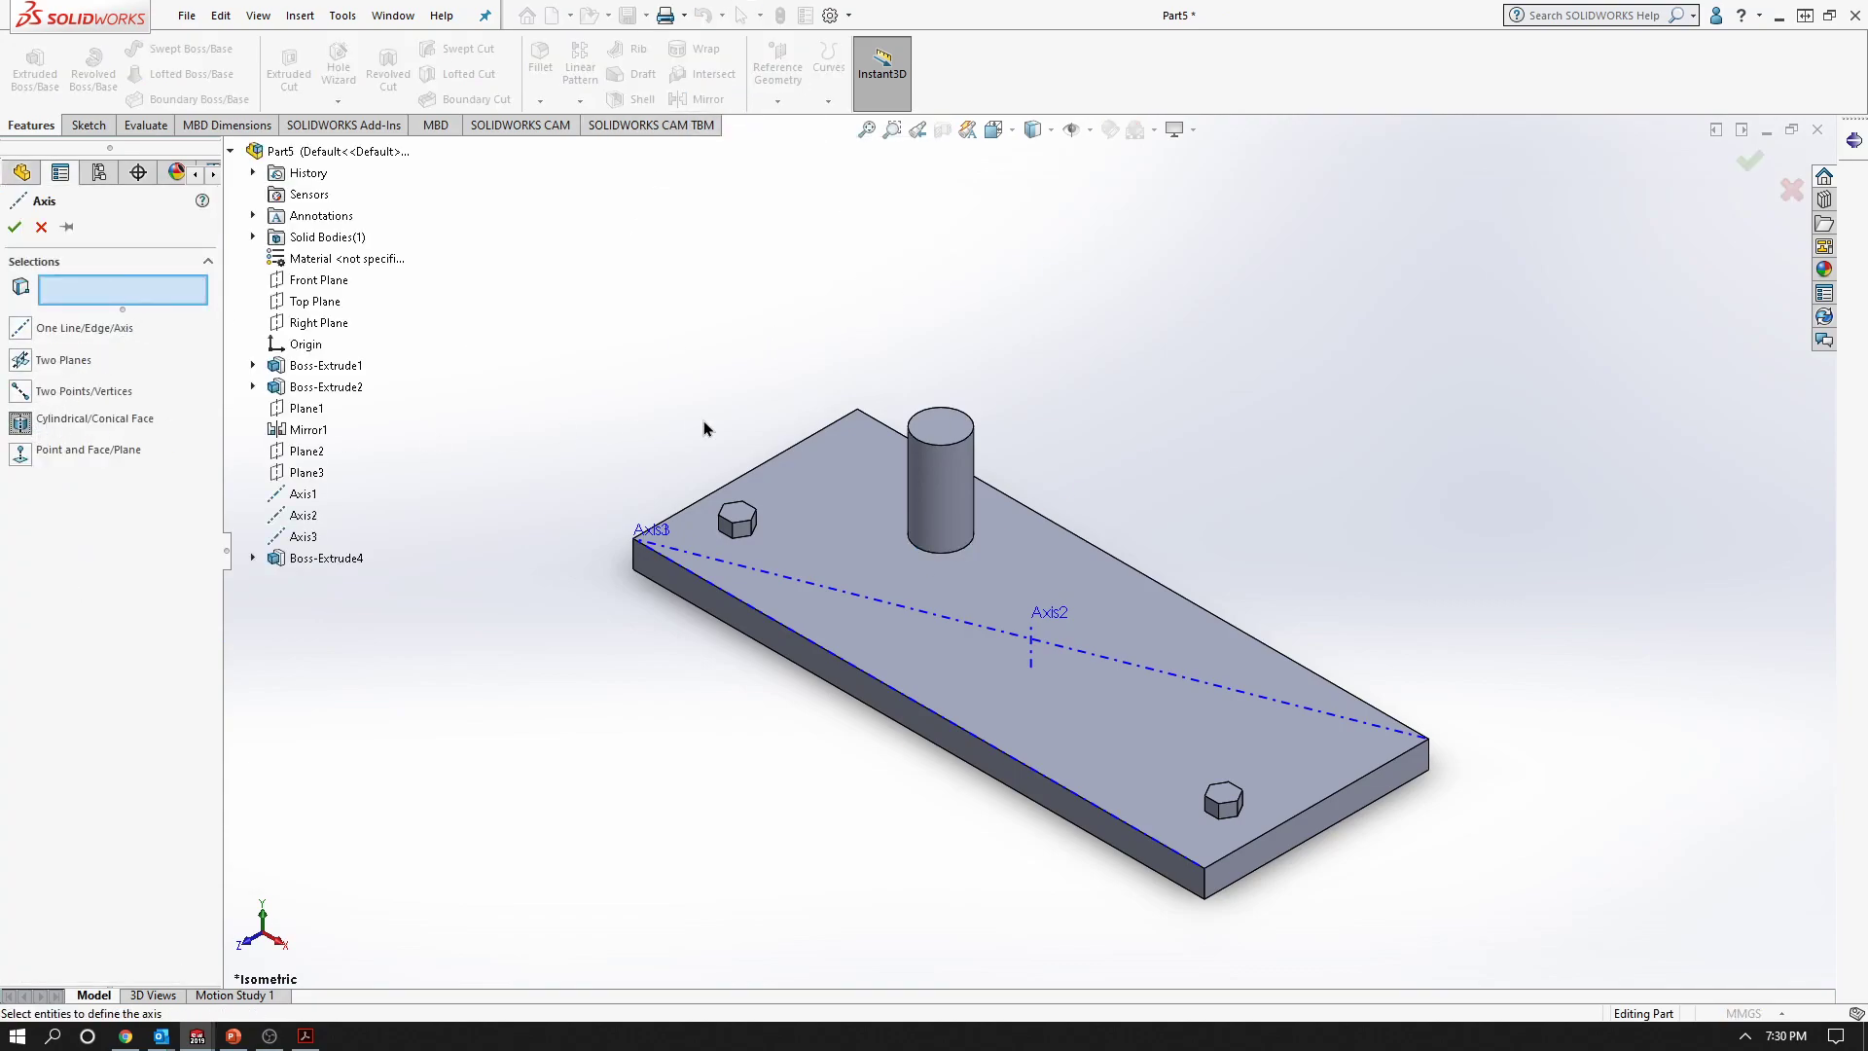
click(939, 459)
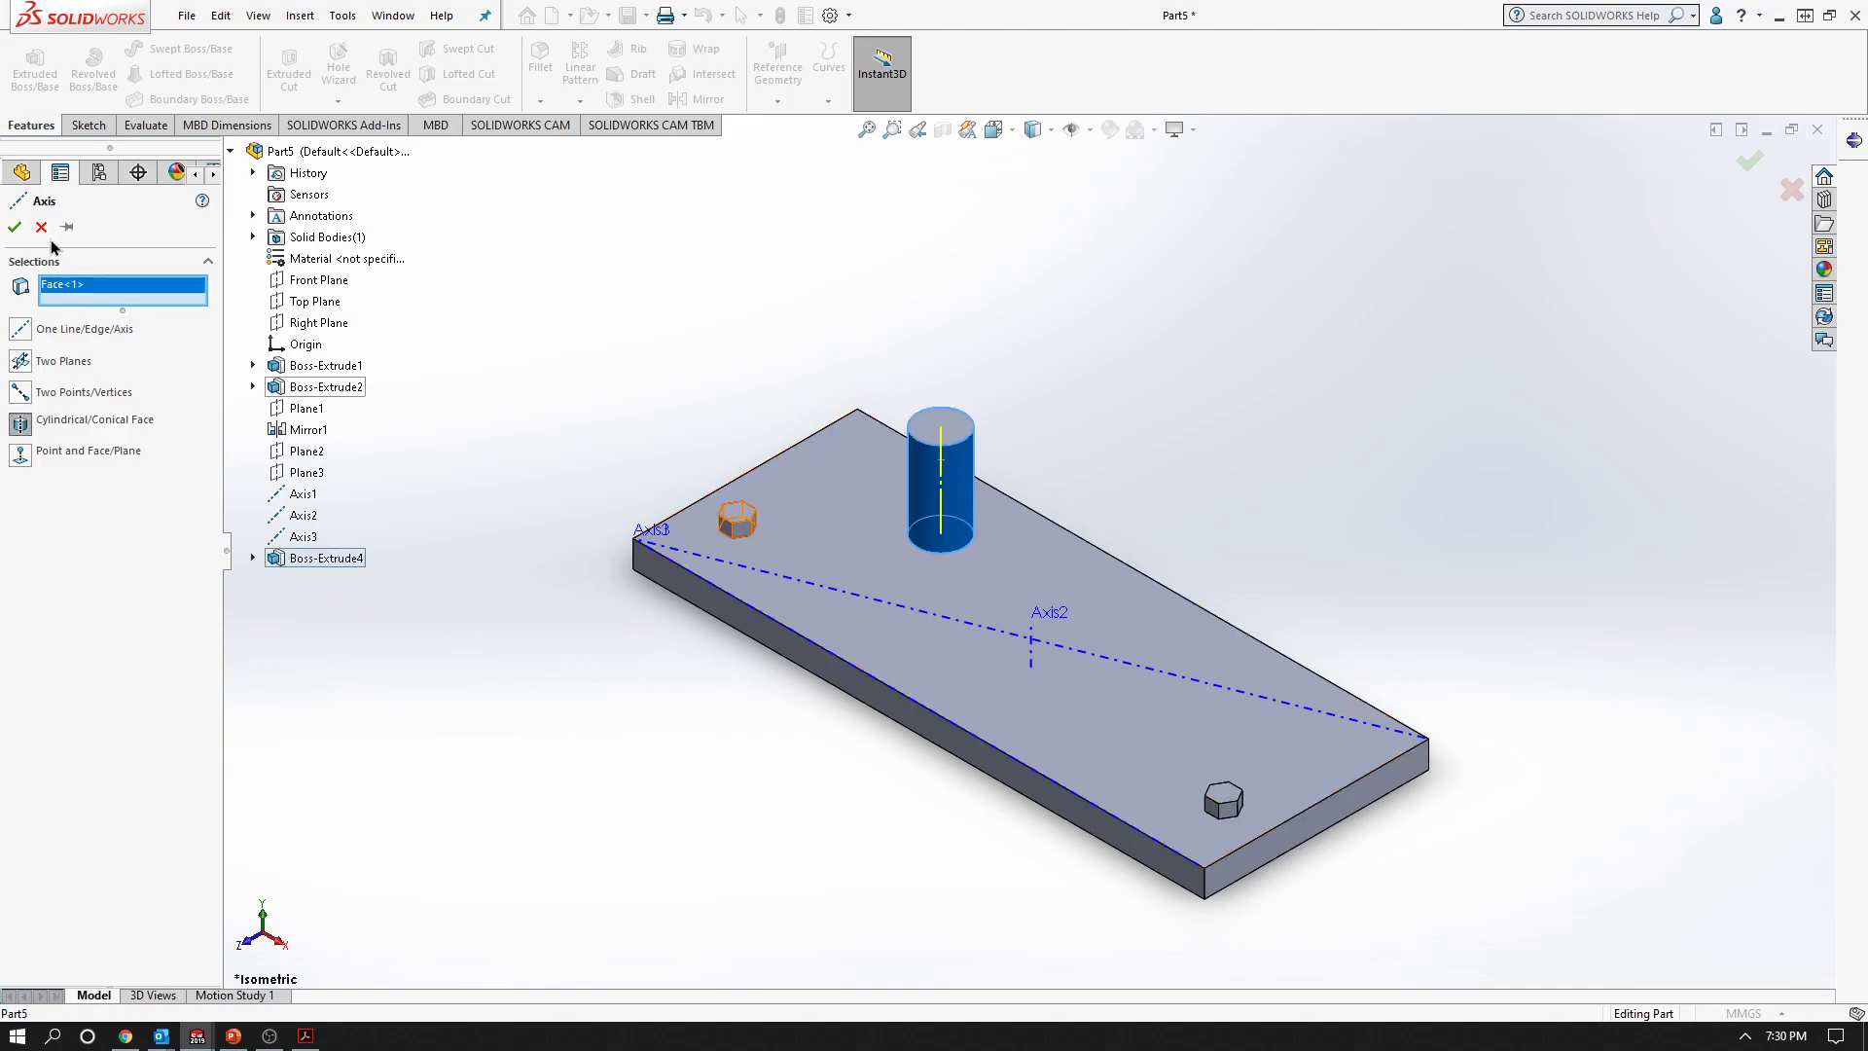
click(15, 226)
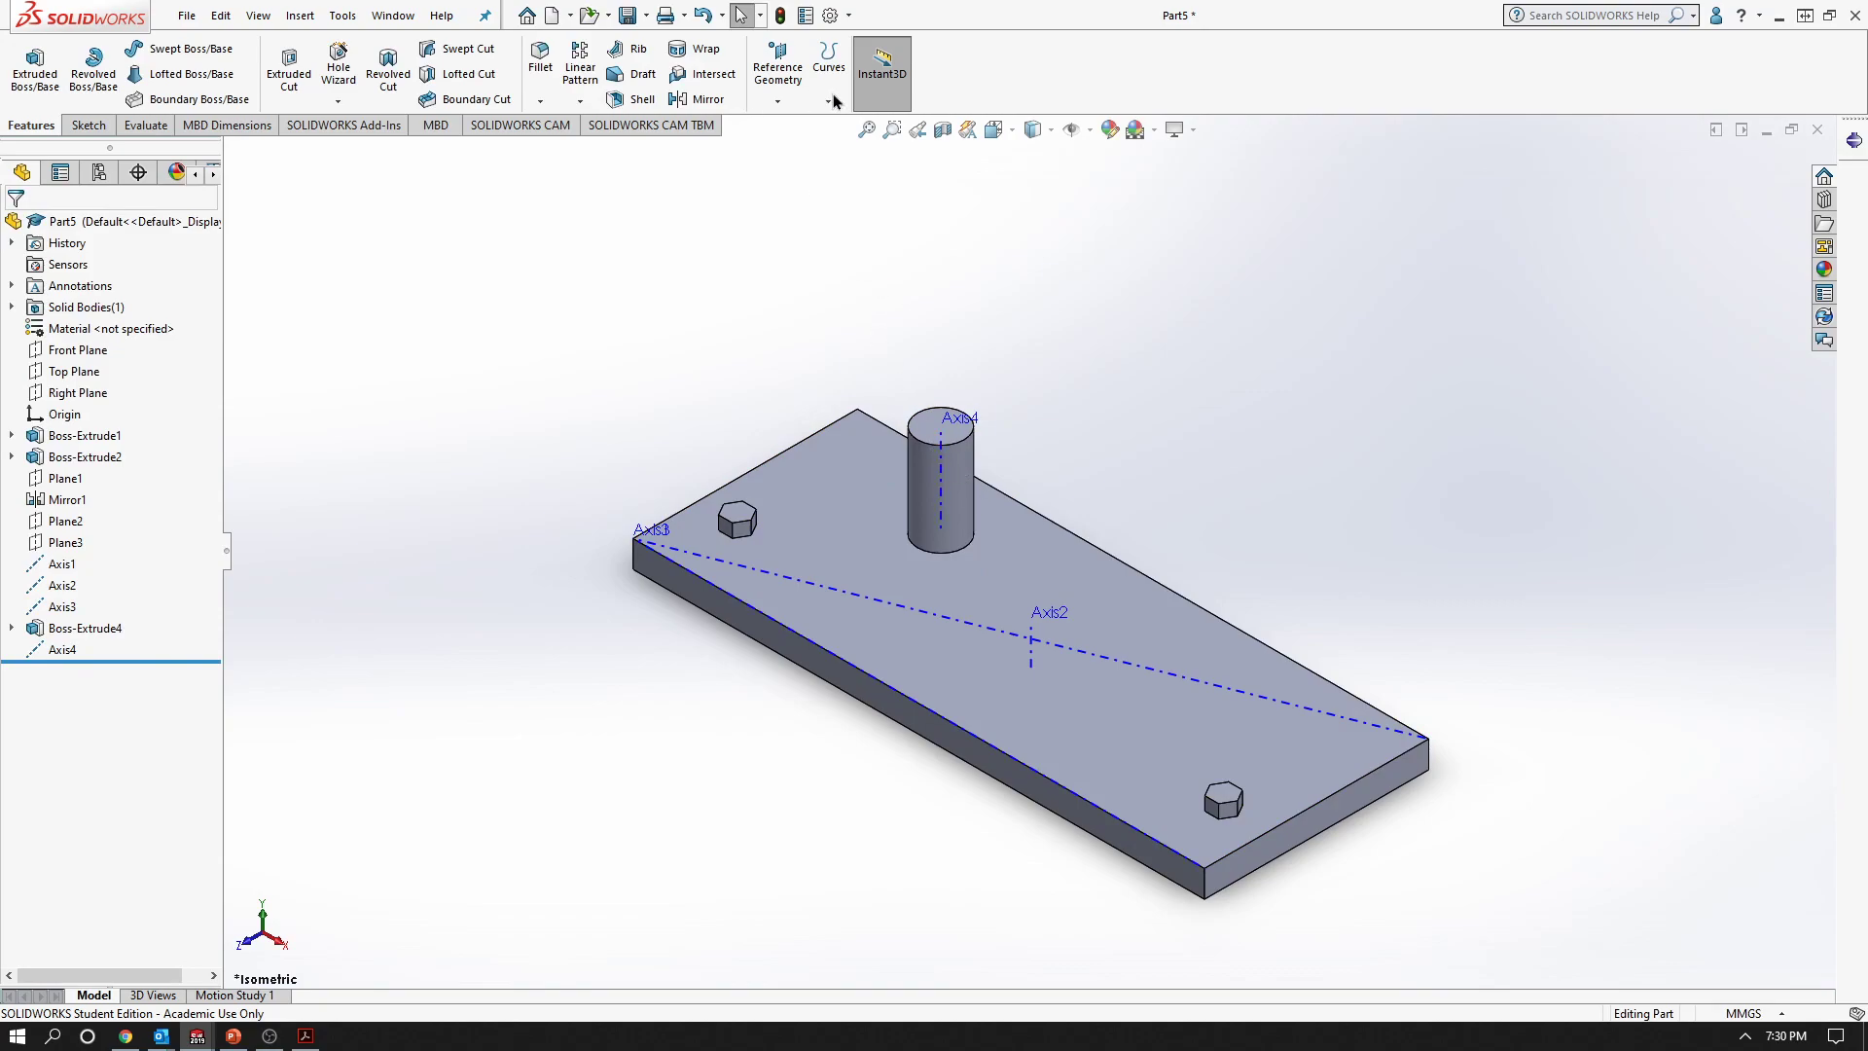
click(778, 102)
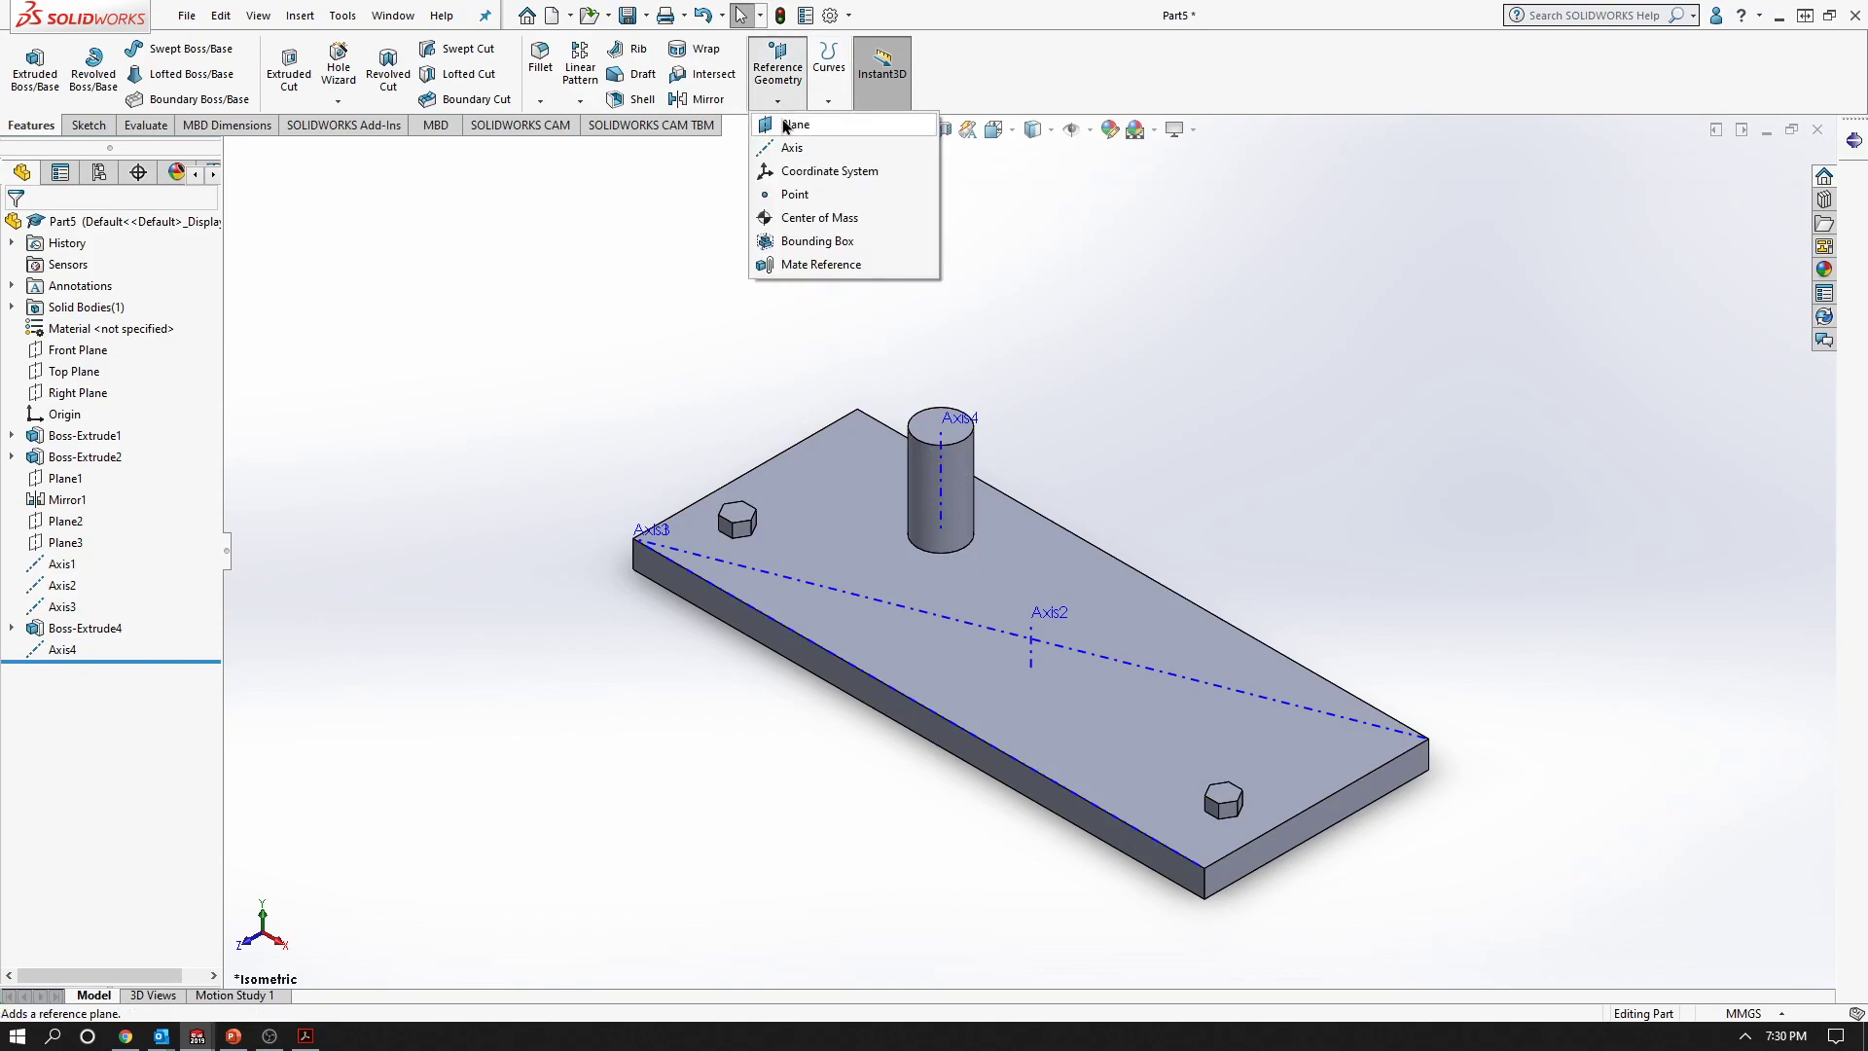
Create Axis5 through the plate's bottom front corner, perpendicular to Front Plane, and zoom to fit.
click(790, 148)
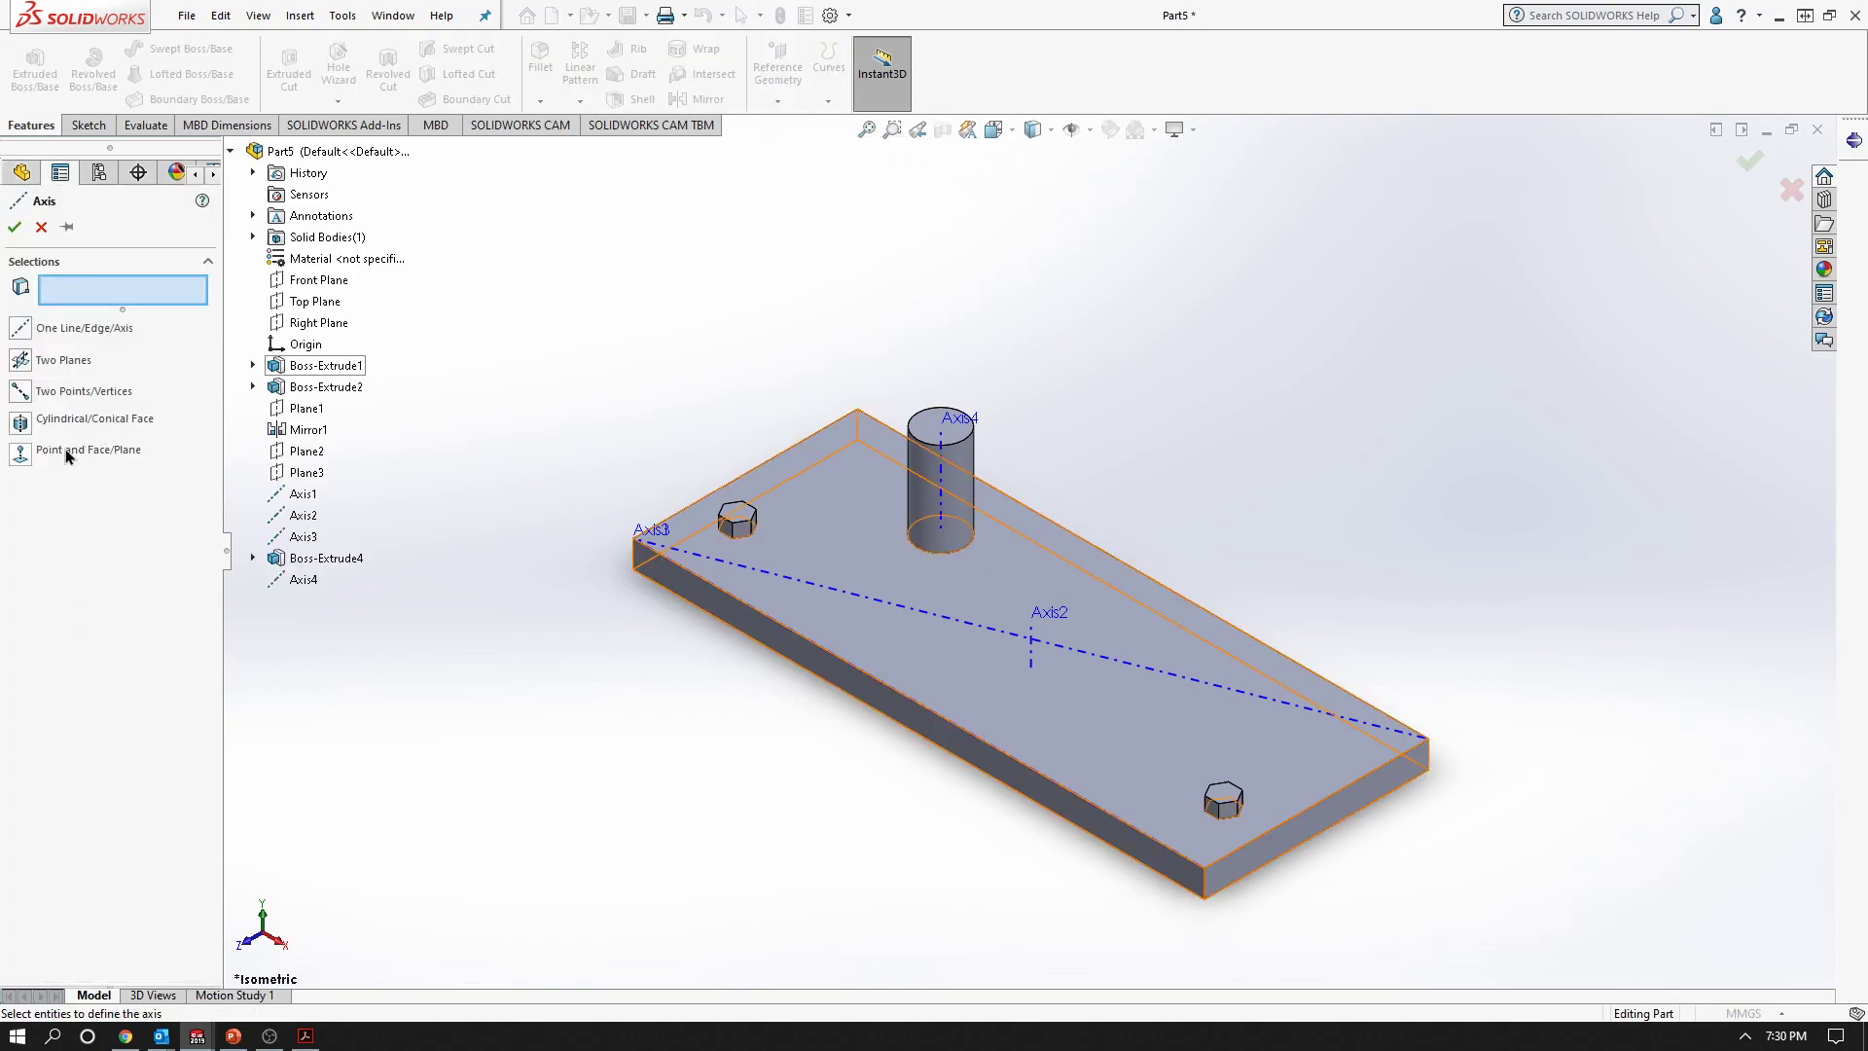
click(68, 454)
click(1205, 867)
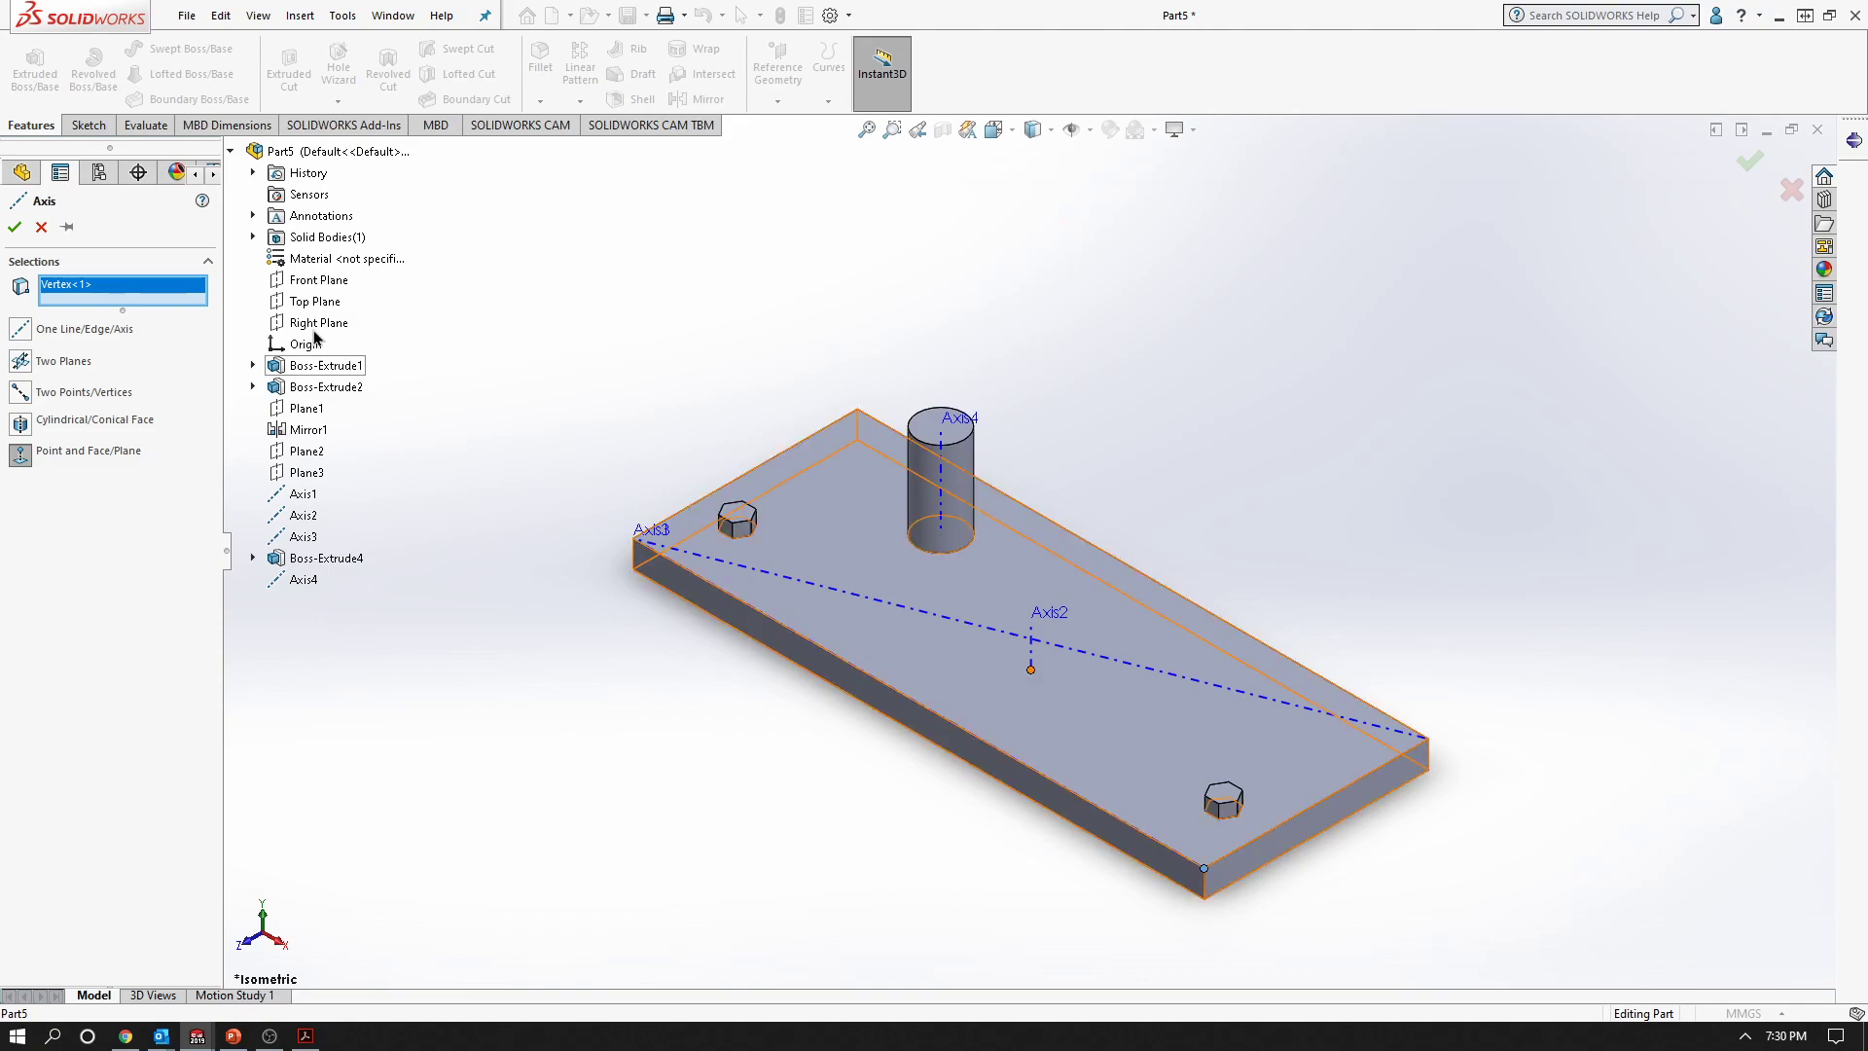
click(319, 282)
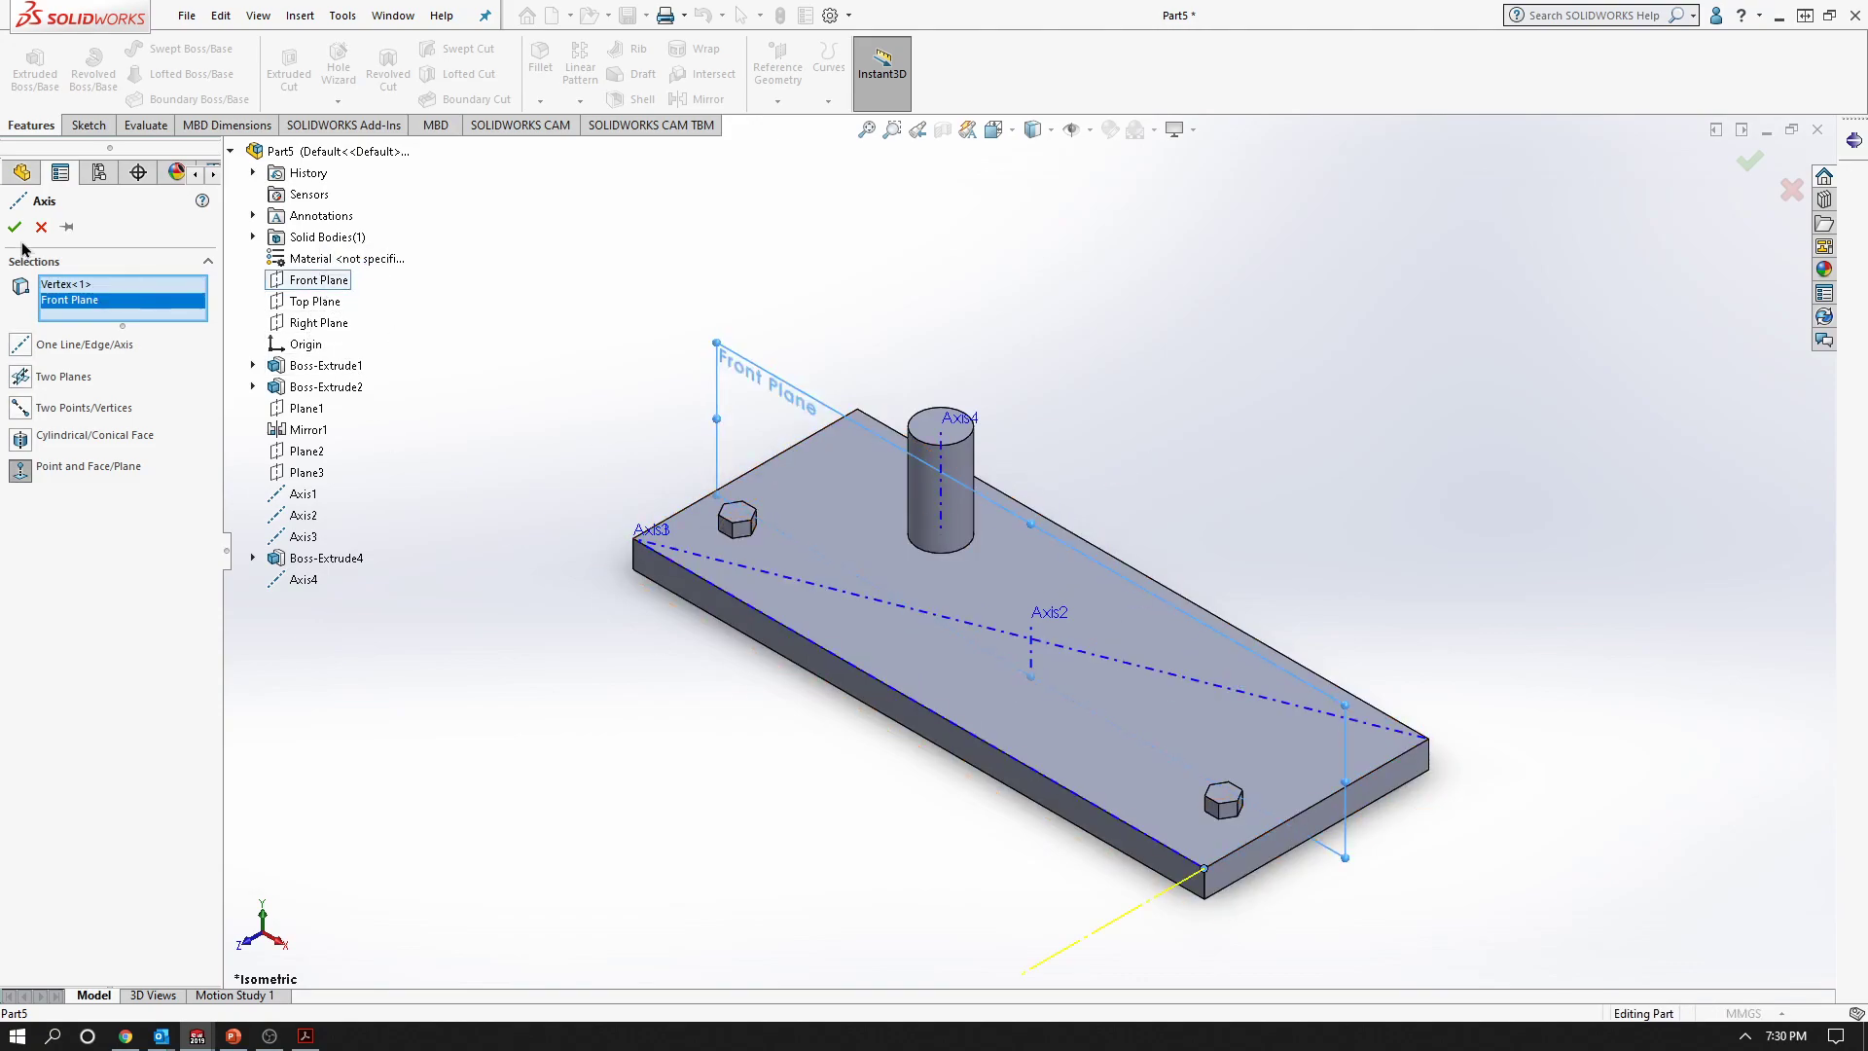
key(Return)
key(z)
key(z)
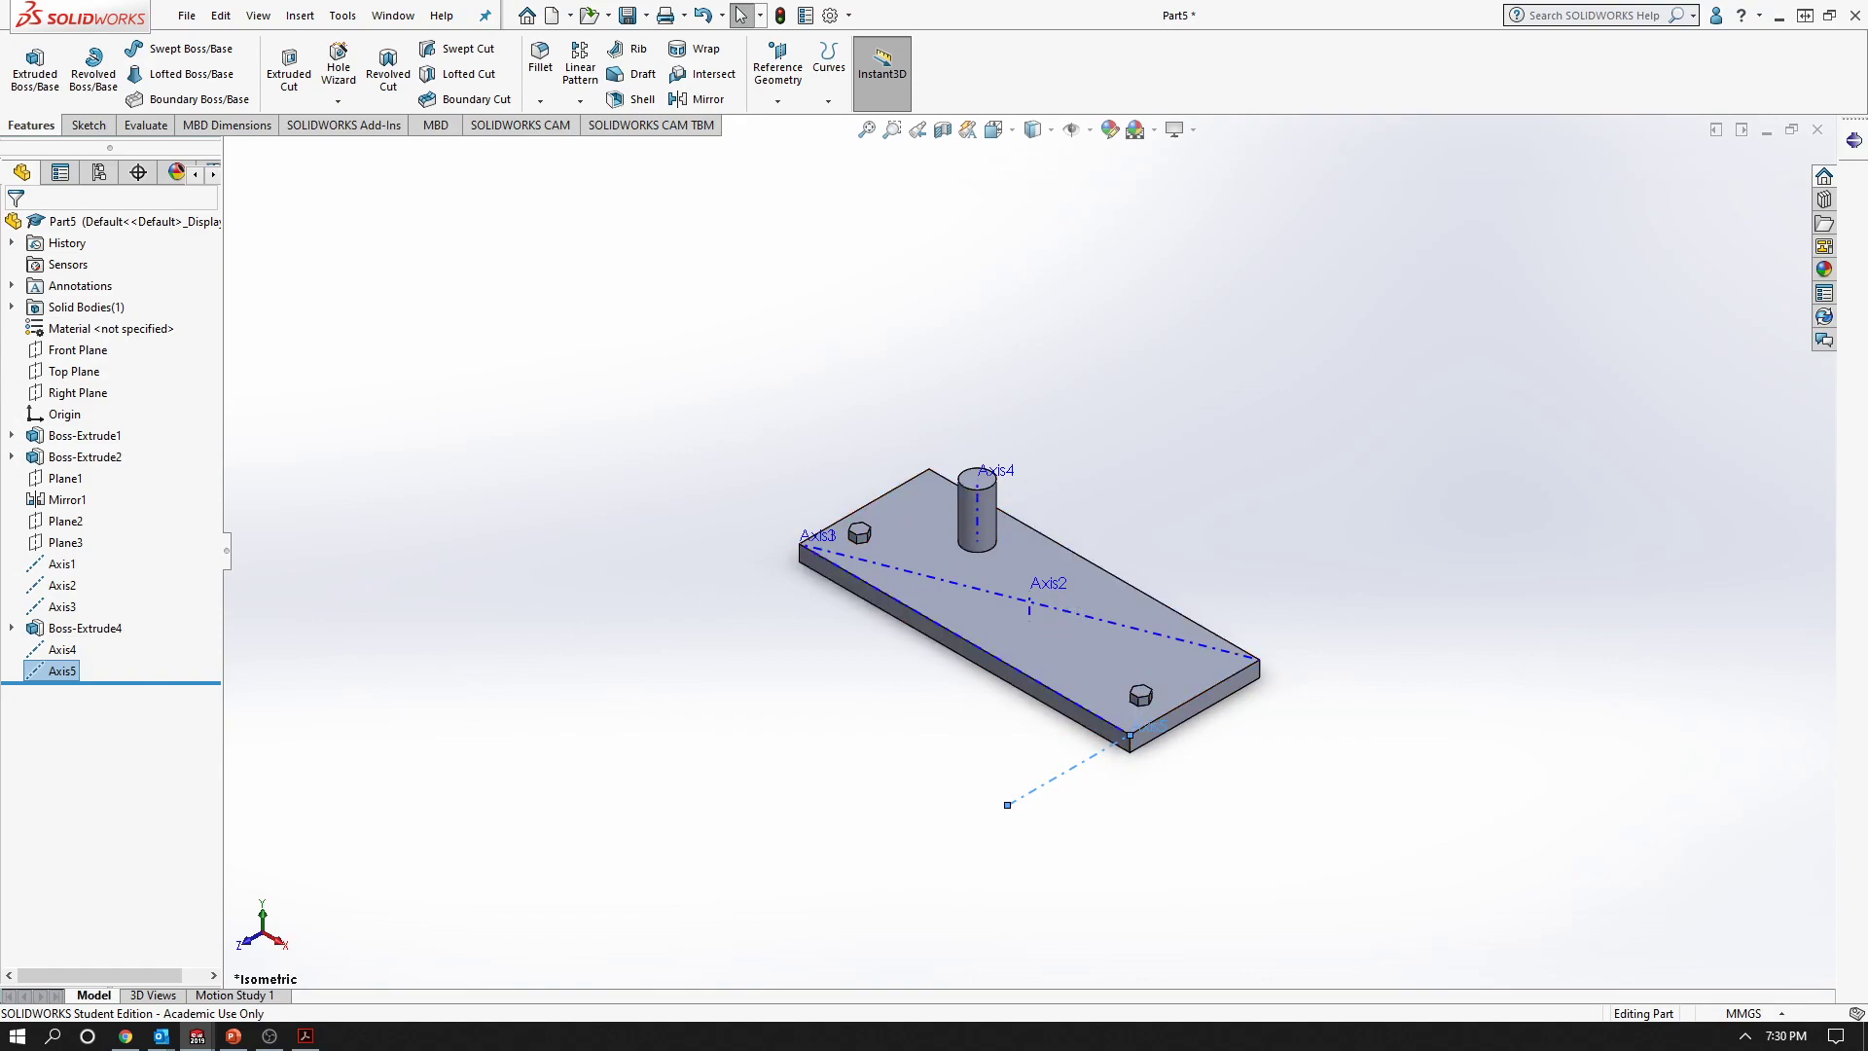
click(1251, 504)
Delete Axis5 and Axis4 from the FeatureManager tree.
scroll(1068, 700, down, 3)
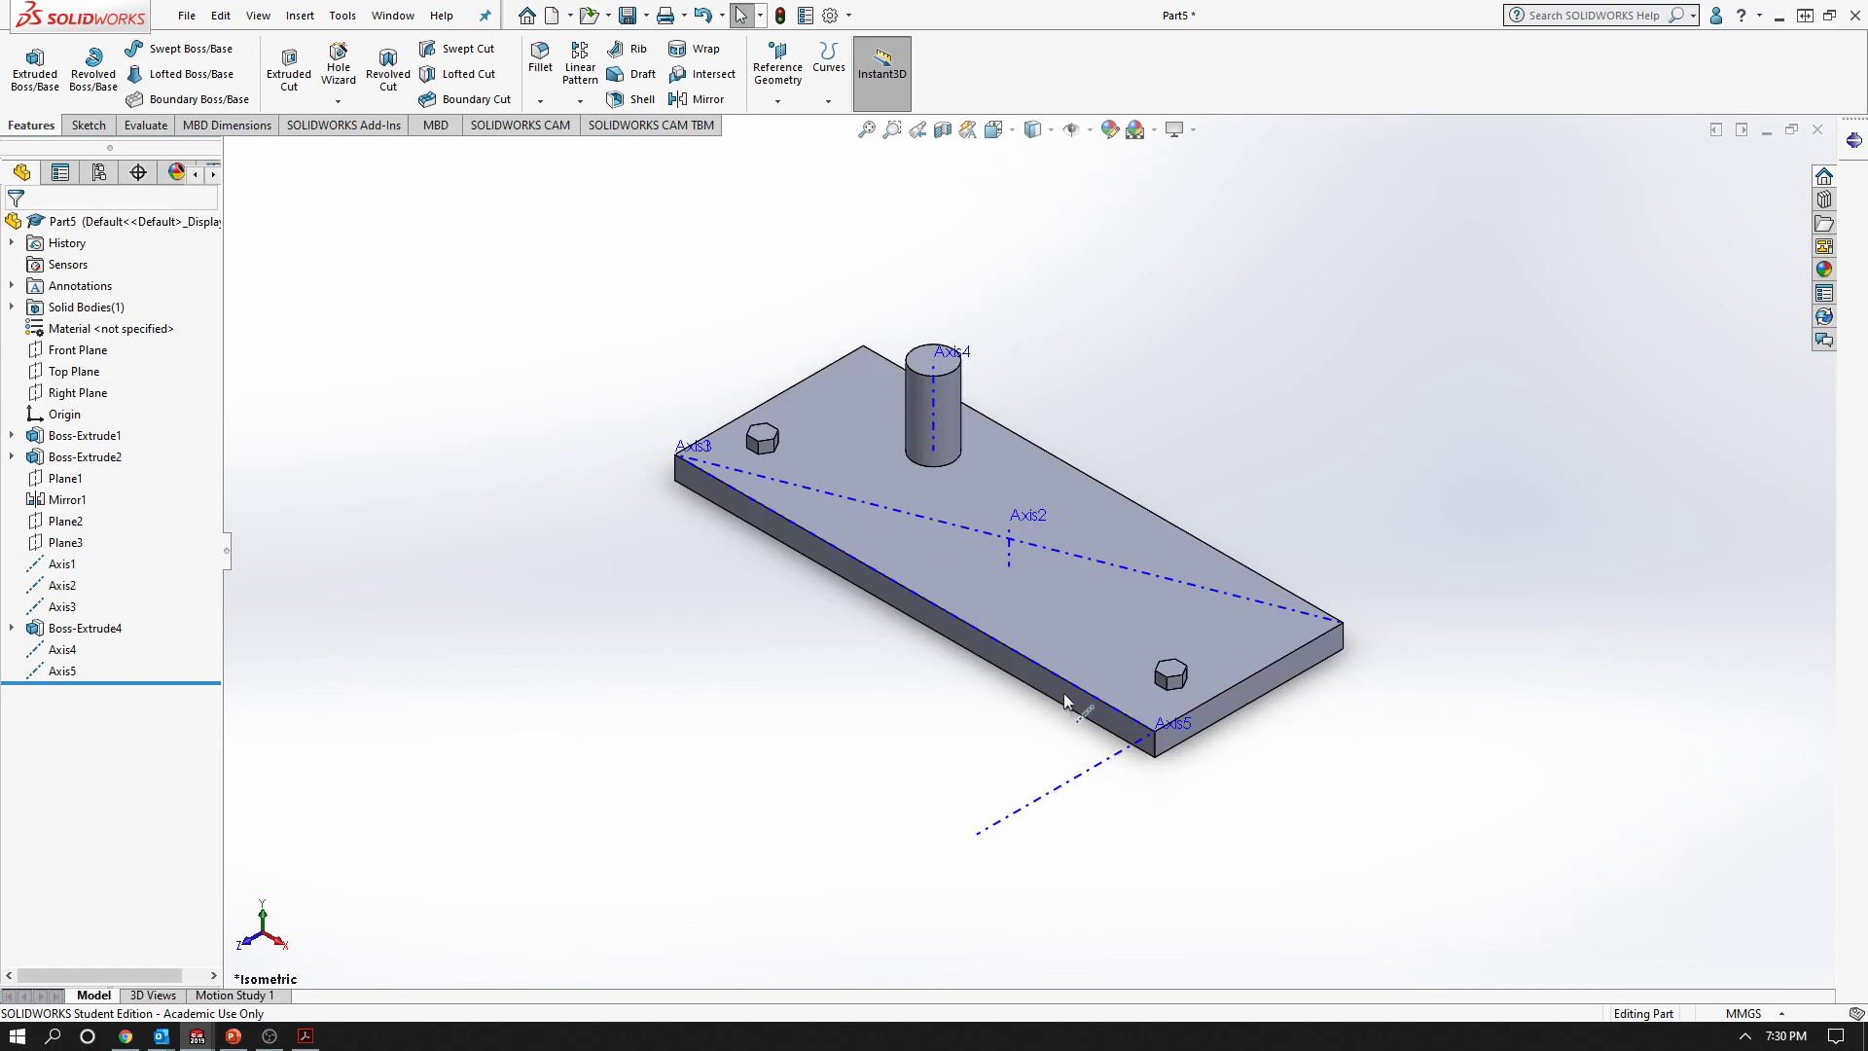
right_click(44, 671)
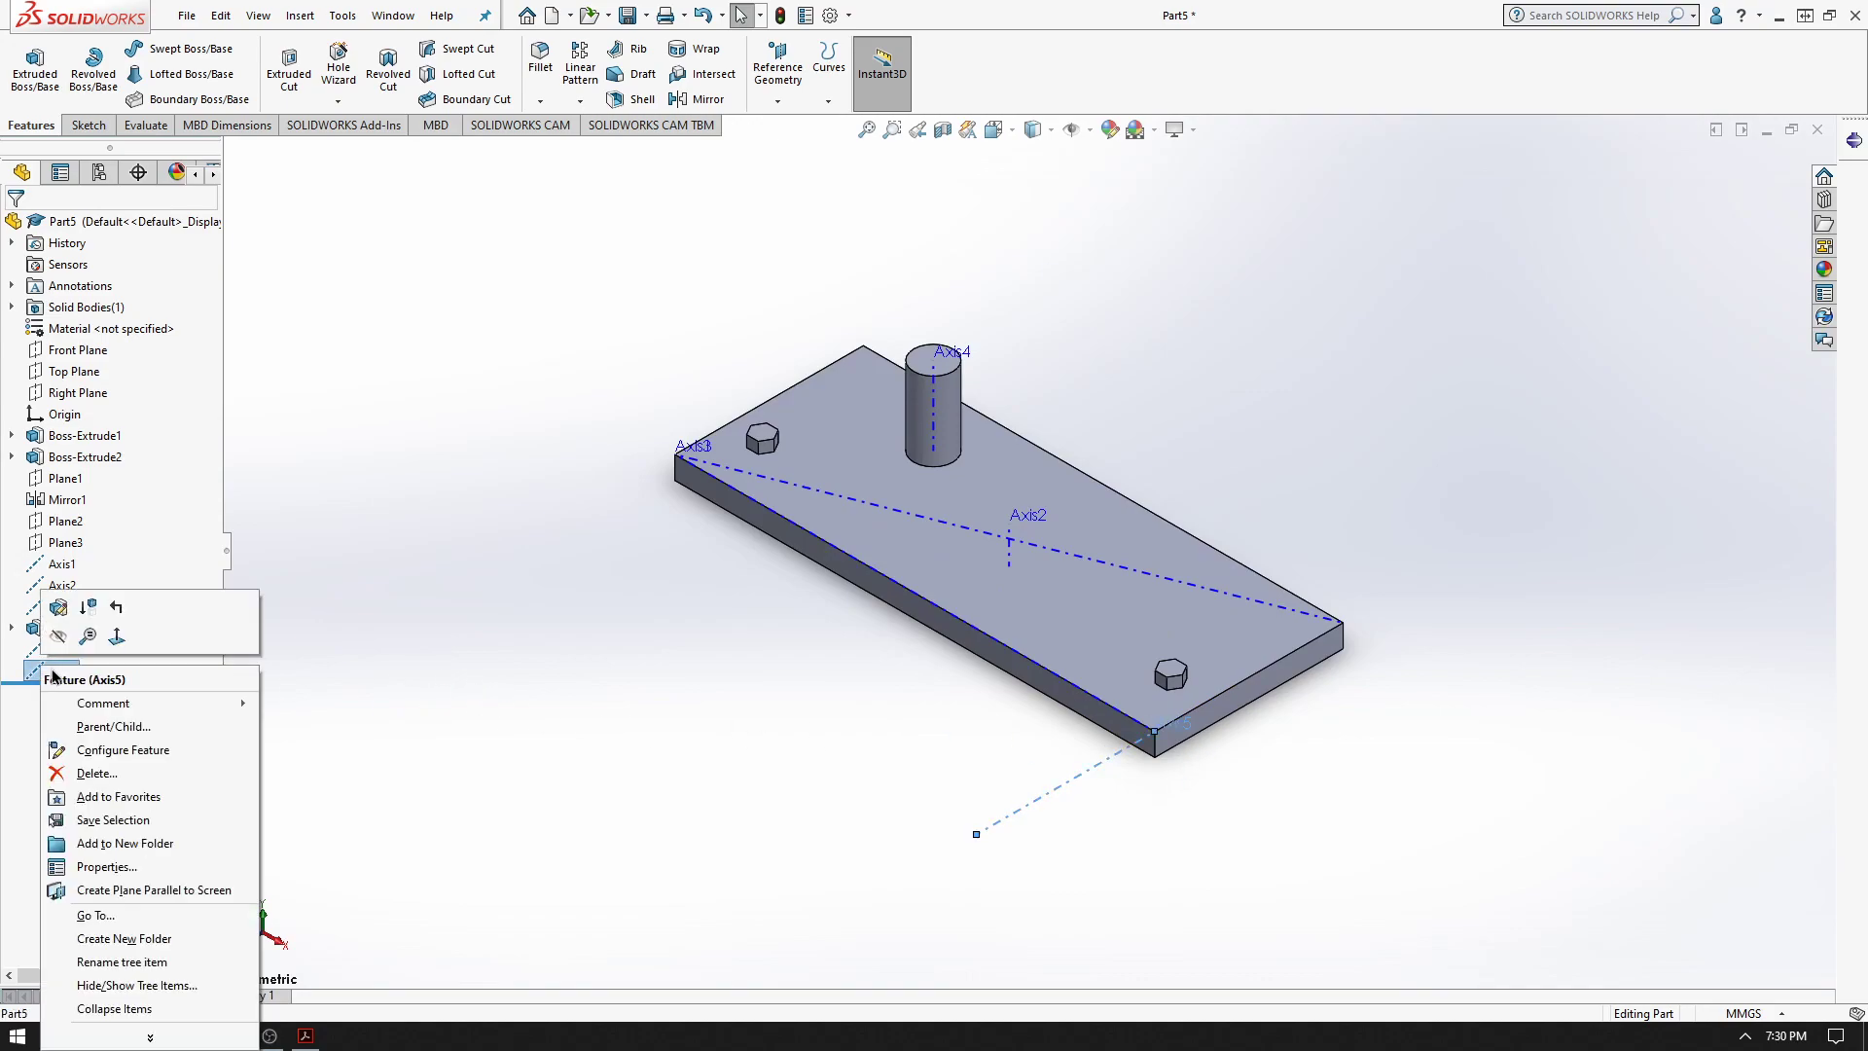
click(141, 784)
click(1055, 422)
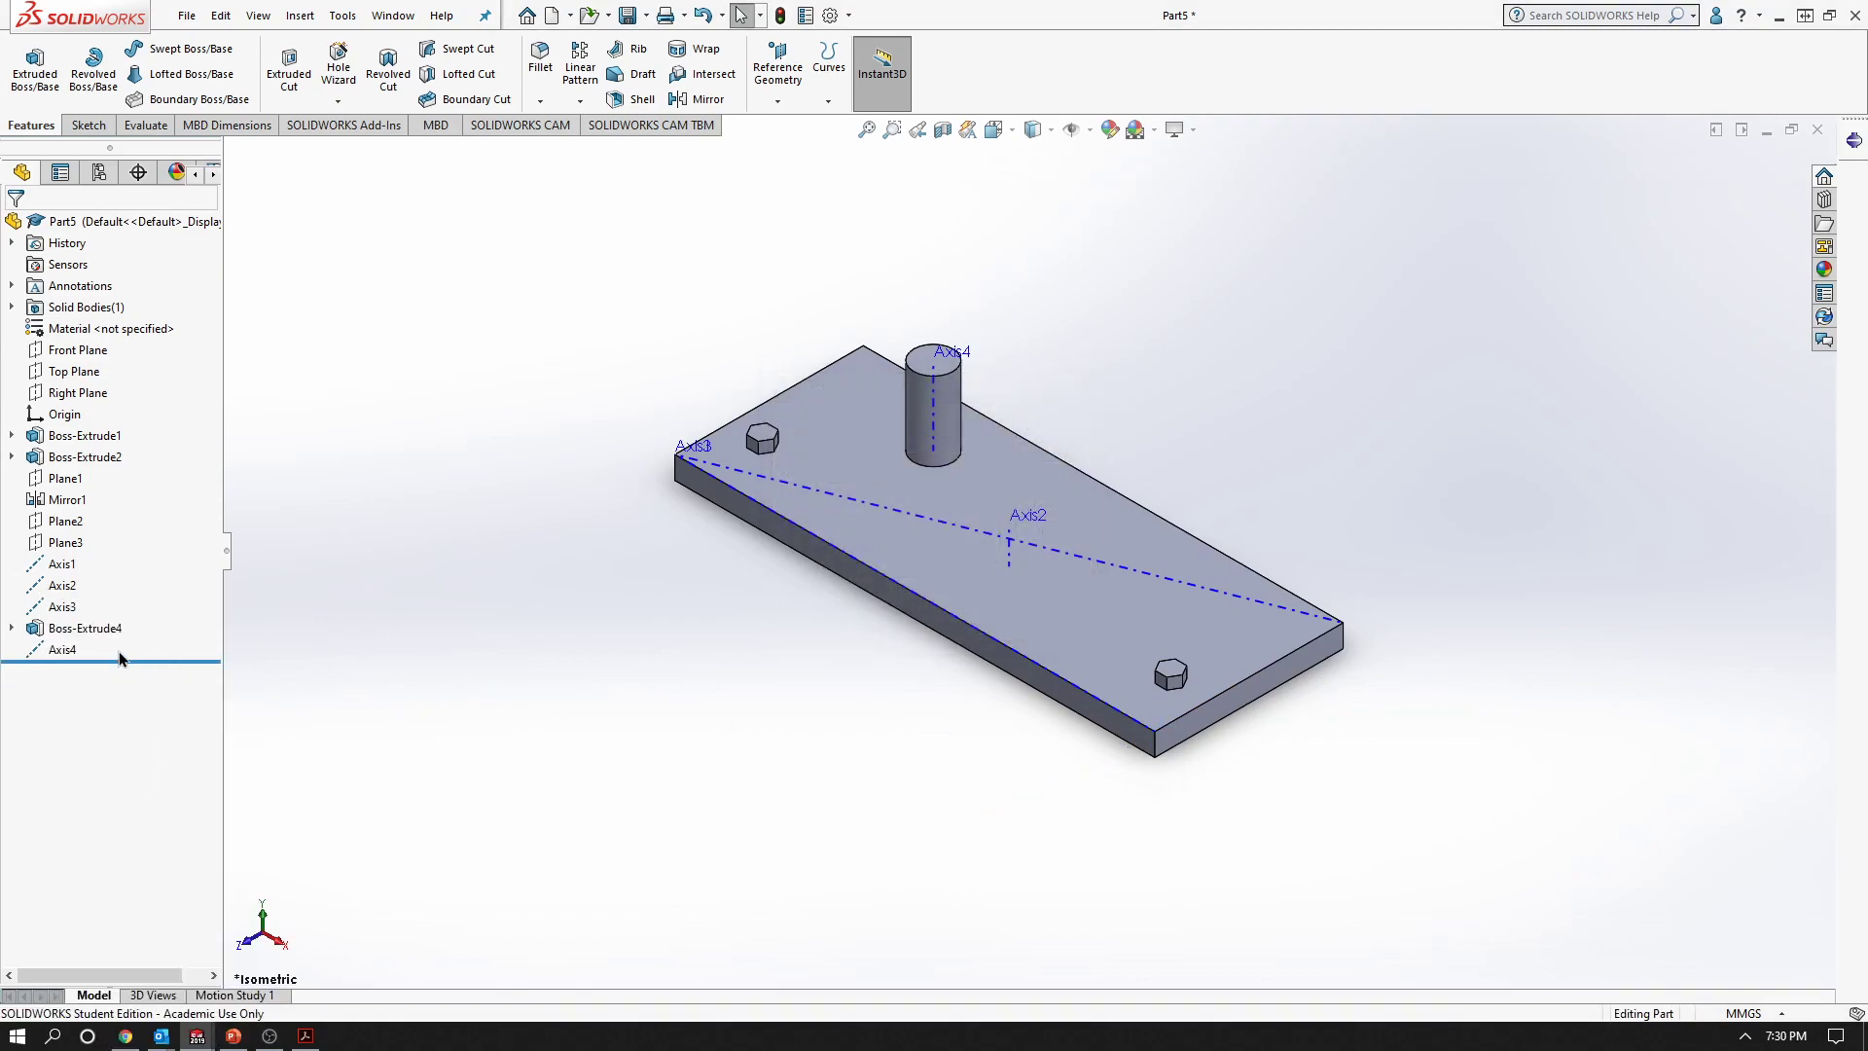
right_click(58, 650)
click(133, 709)
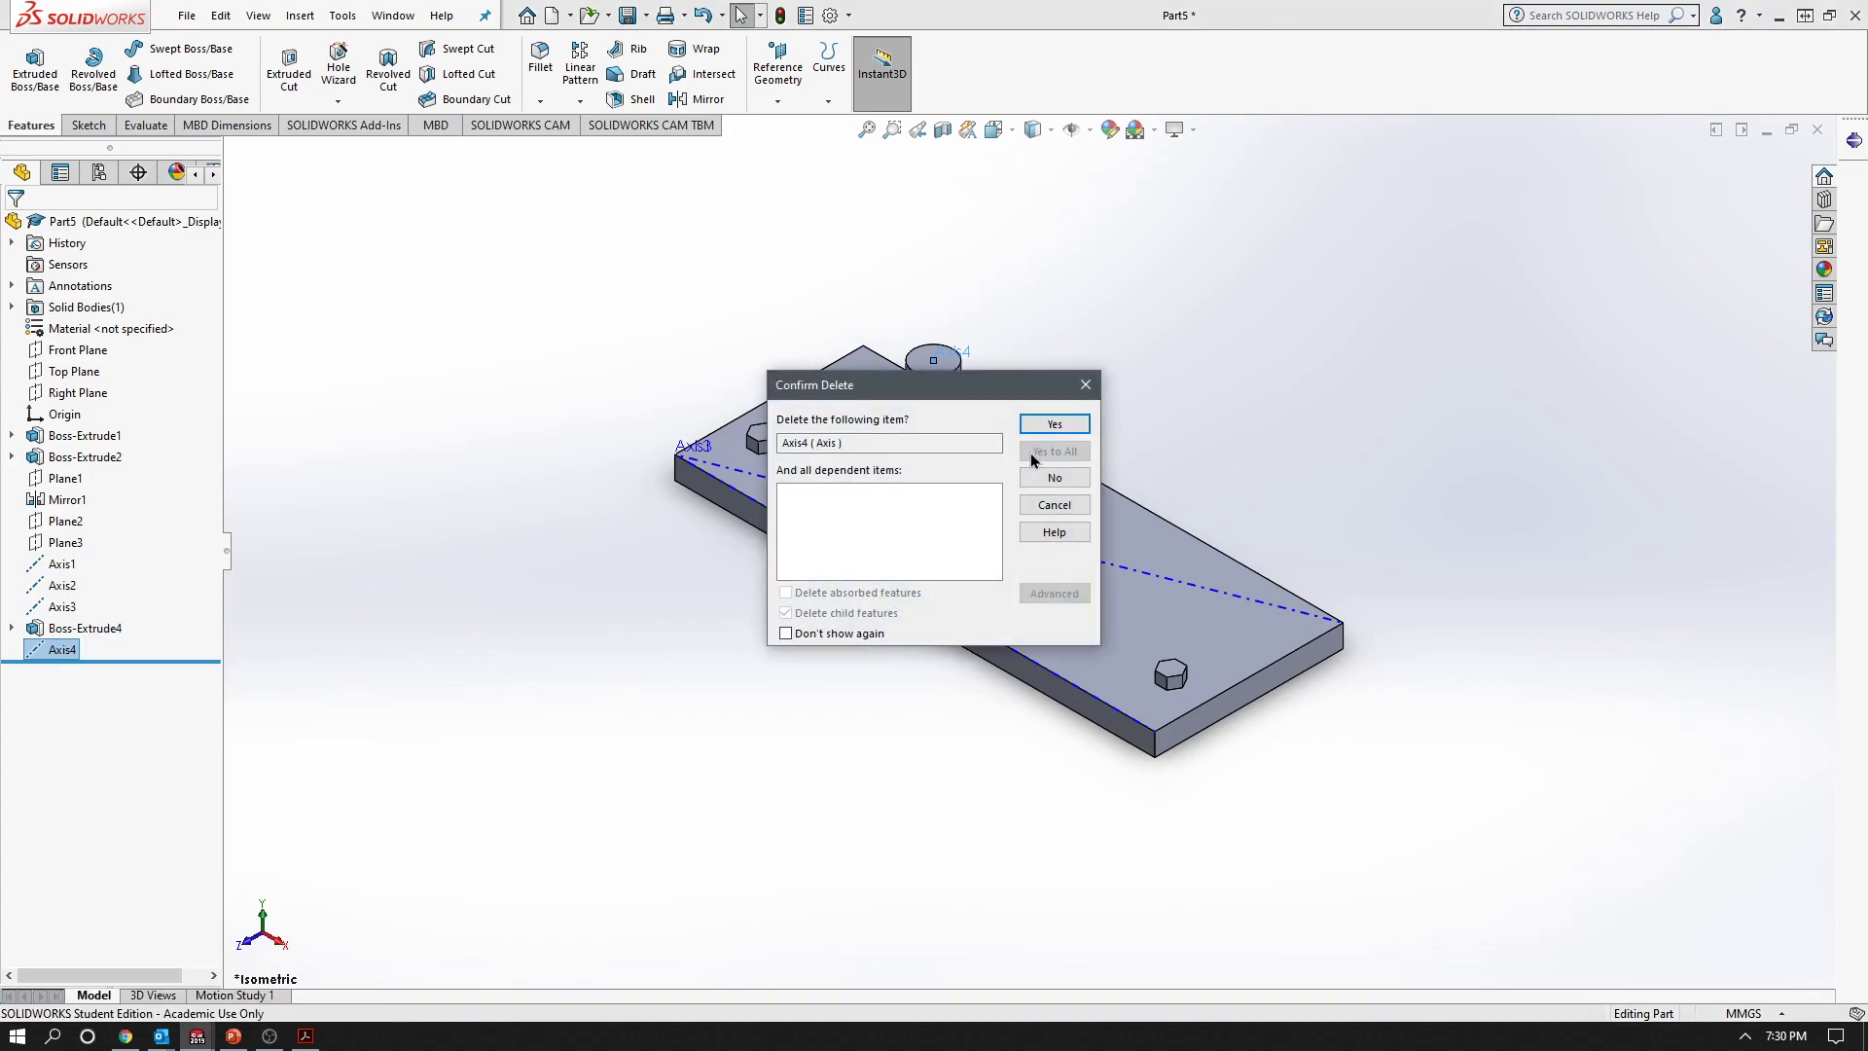
click(1054, 423)
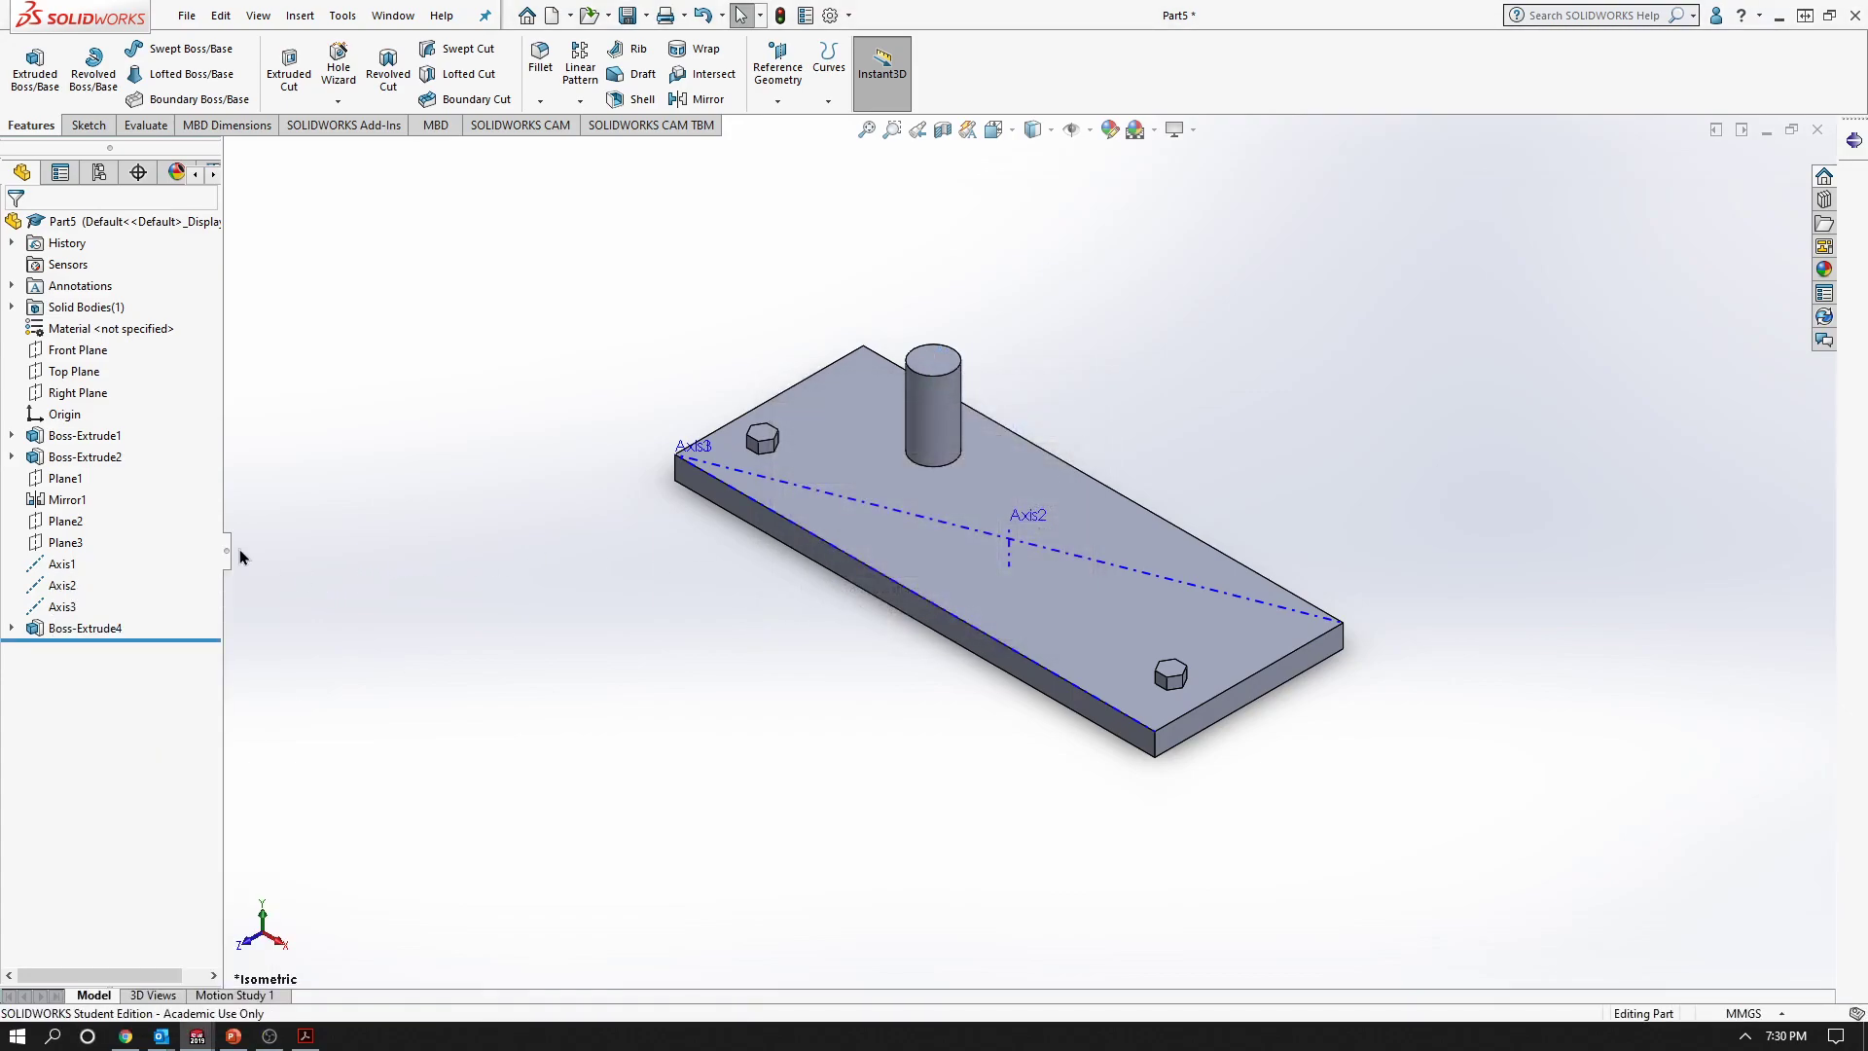
Delete the Boss-Extrude4 cylinder and its Sketch5.
right_click(76, 628)
click(122, 696)
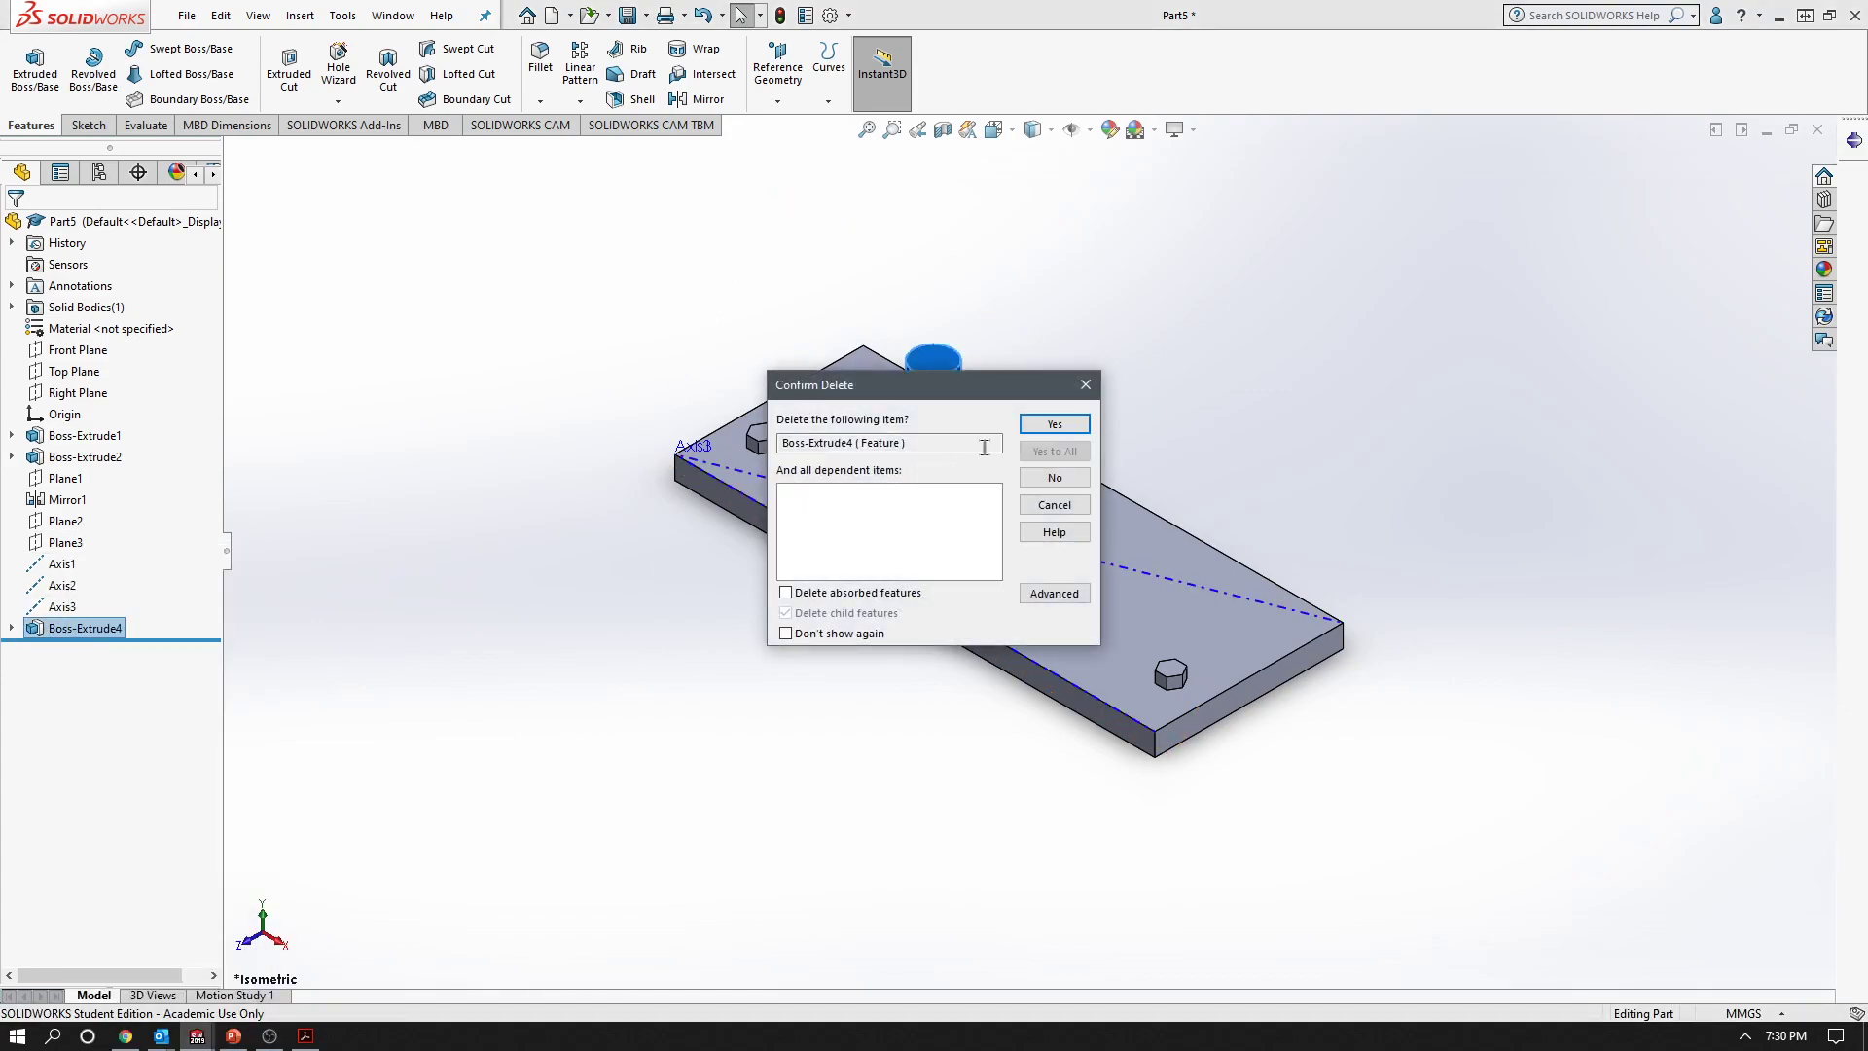
click(1056, 424)
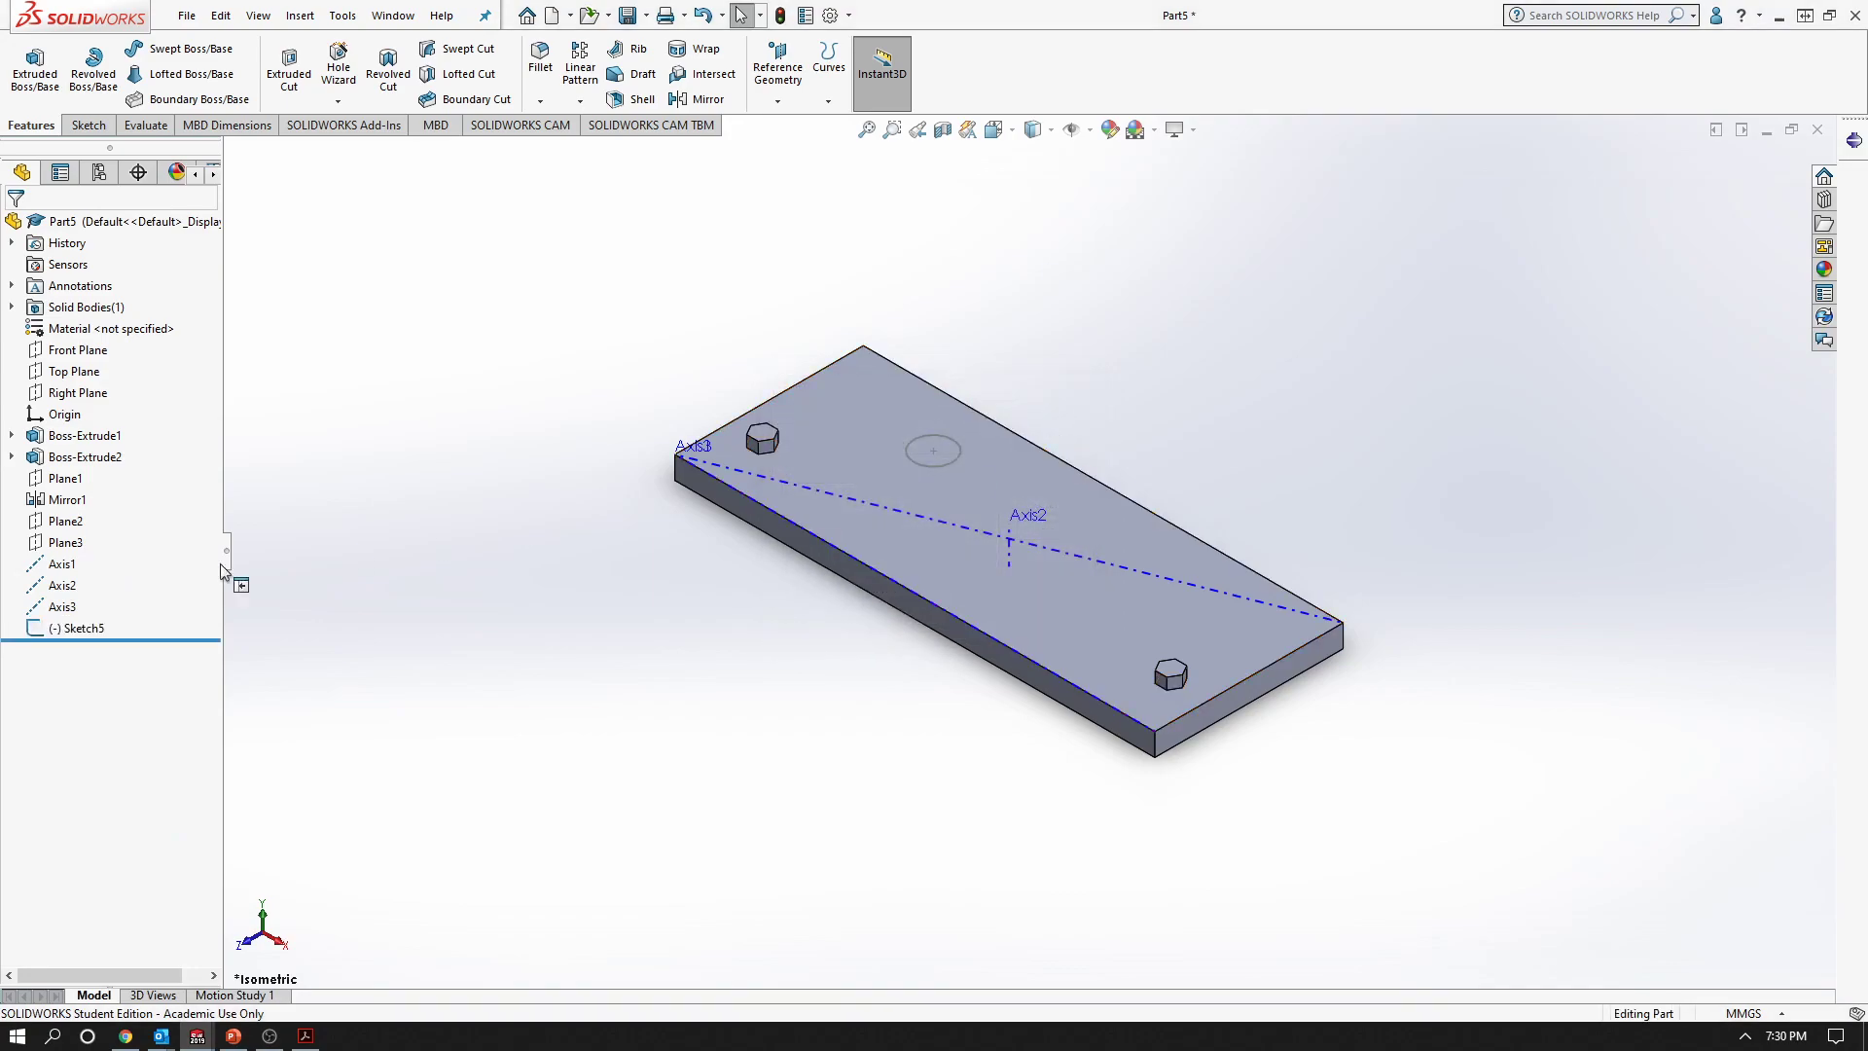
right_click(78, 630)
click(146, 741)
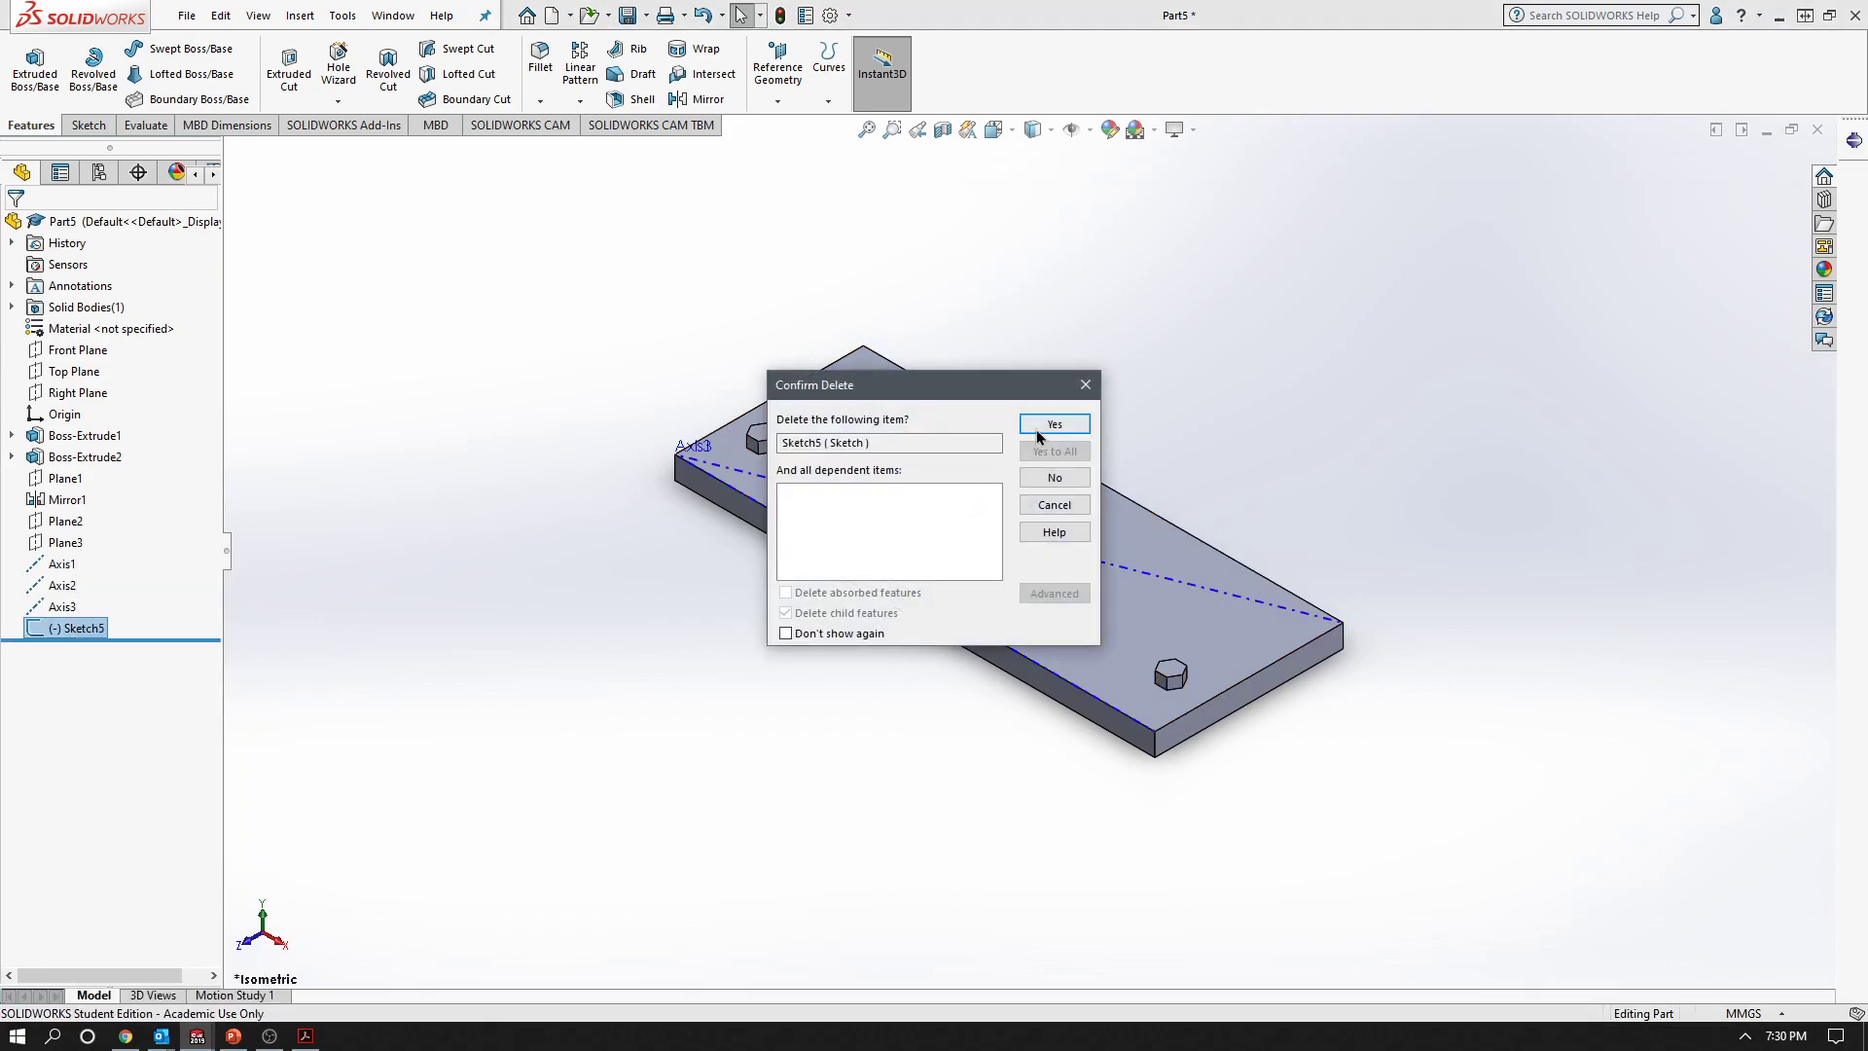
click(1036, 429)
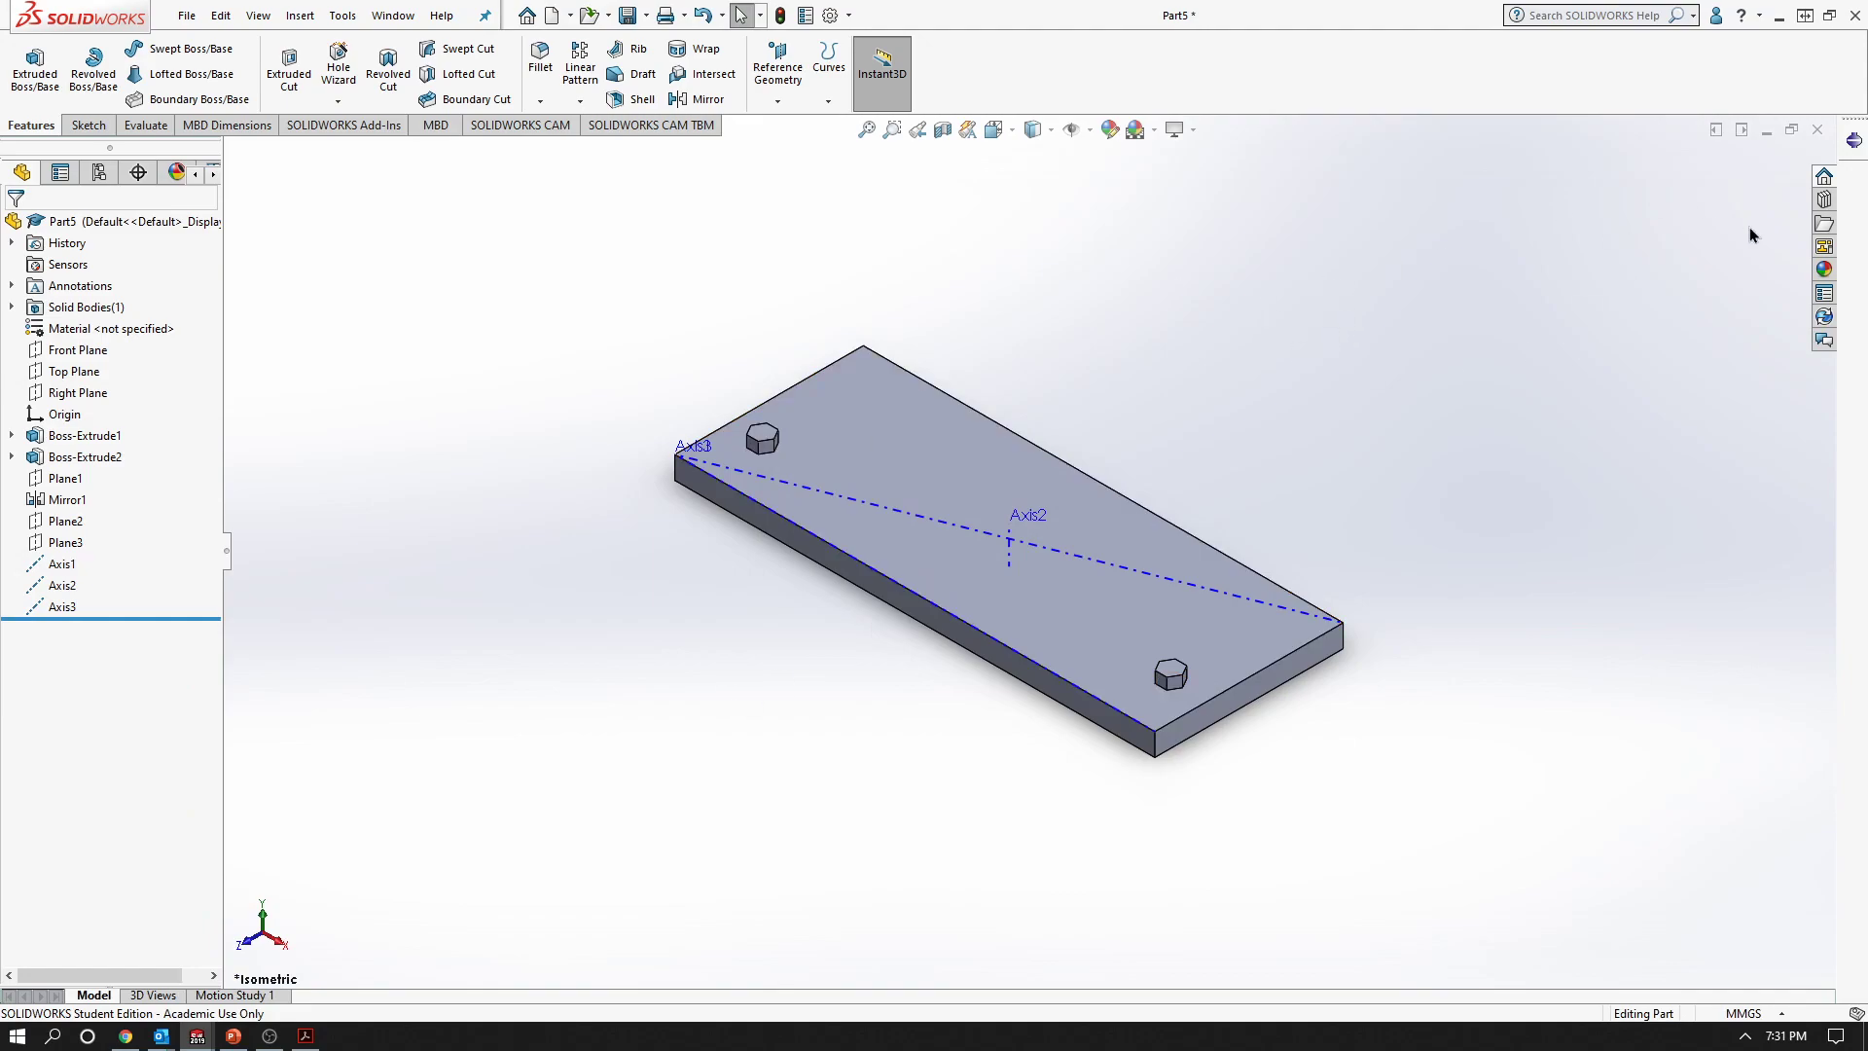
Minimize Part5 and restore the Part2 L-bracket with its diagonal Rib2.
click(1763, 133)
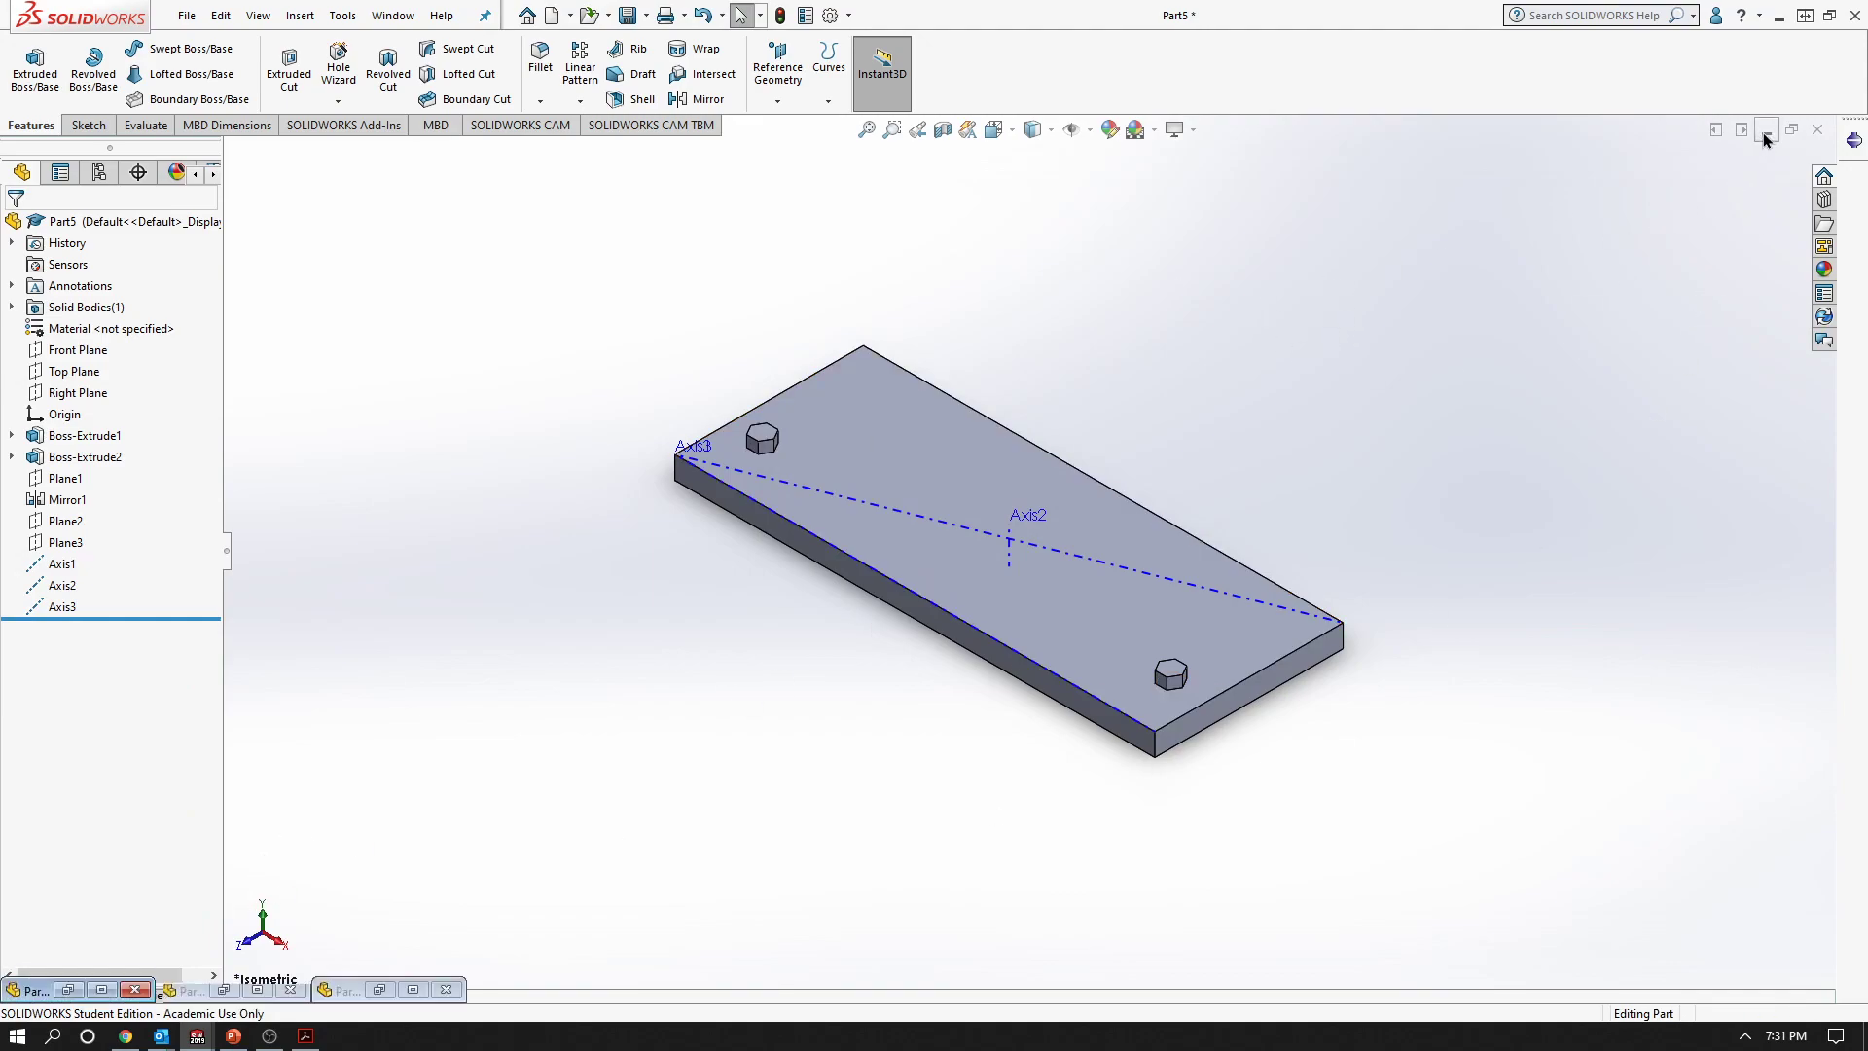
click(101, 988)
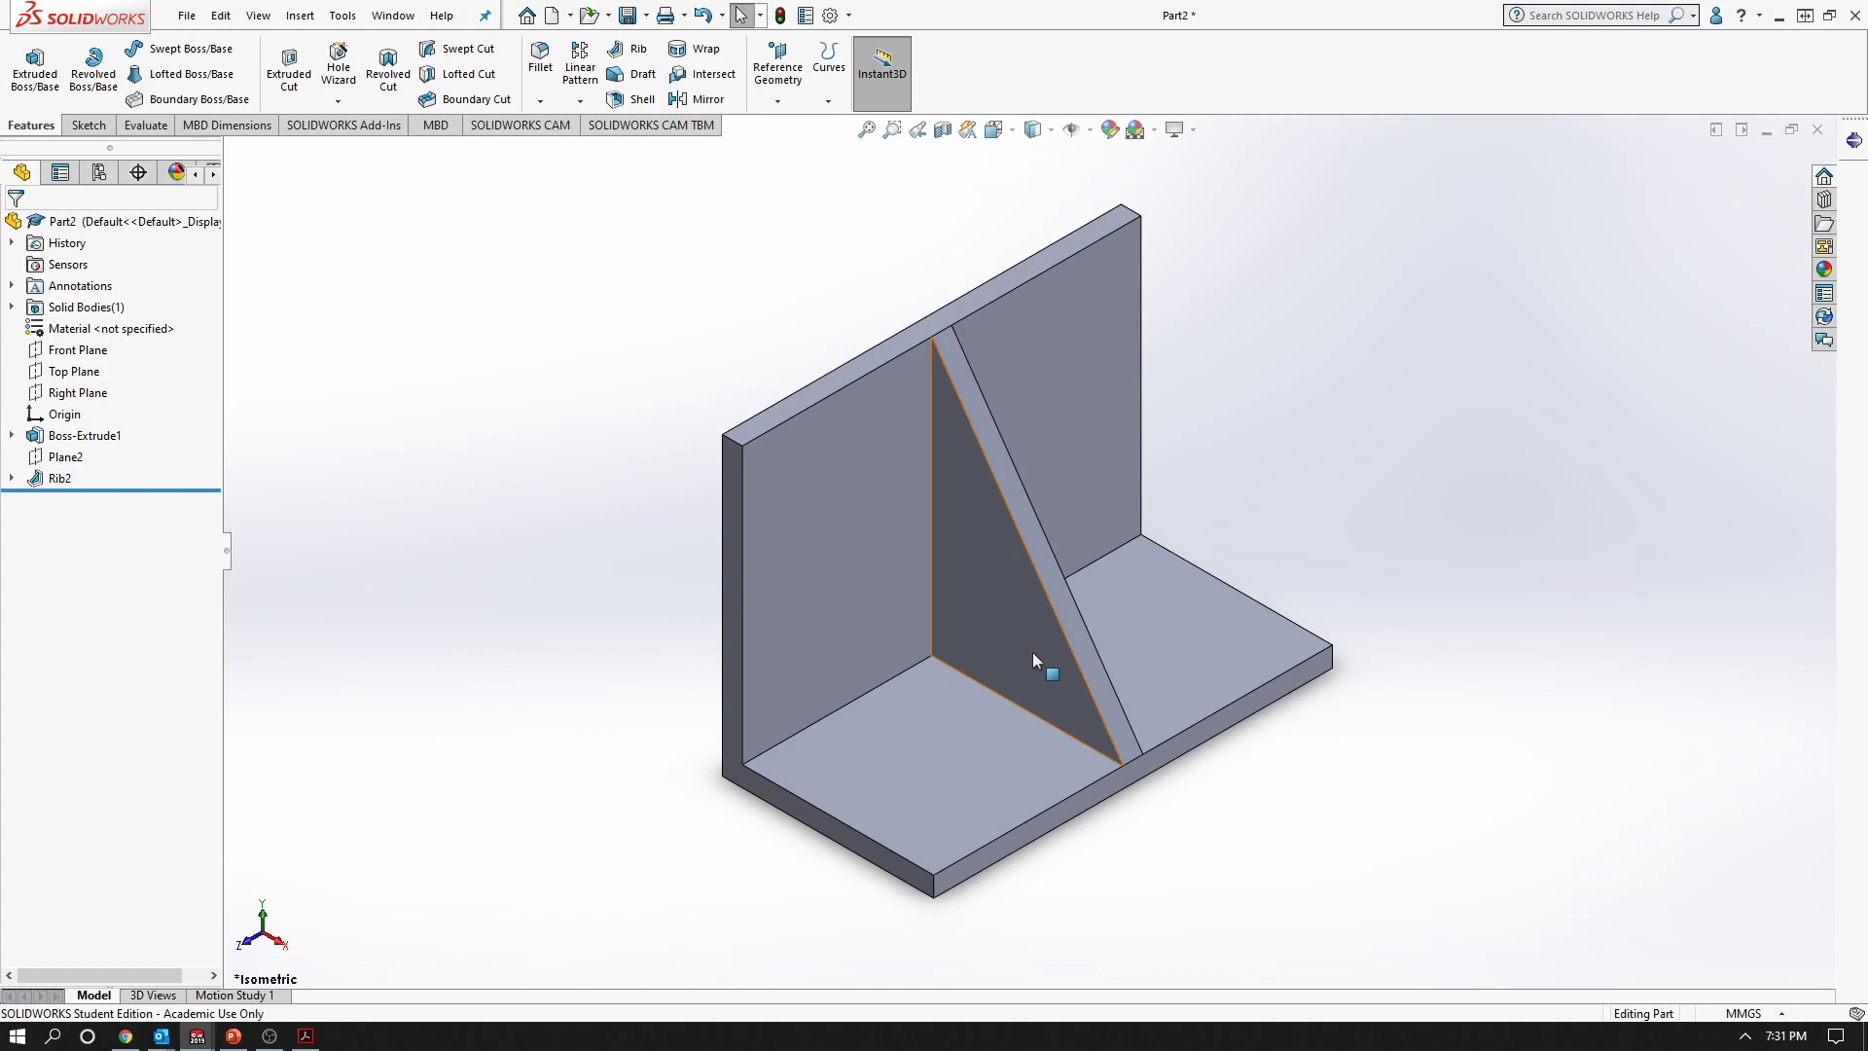
click(778, 101)
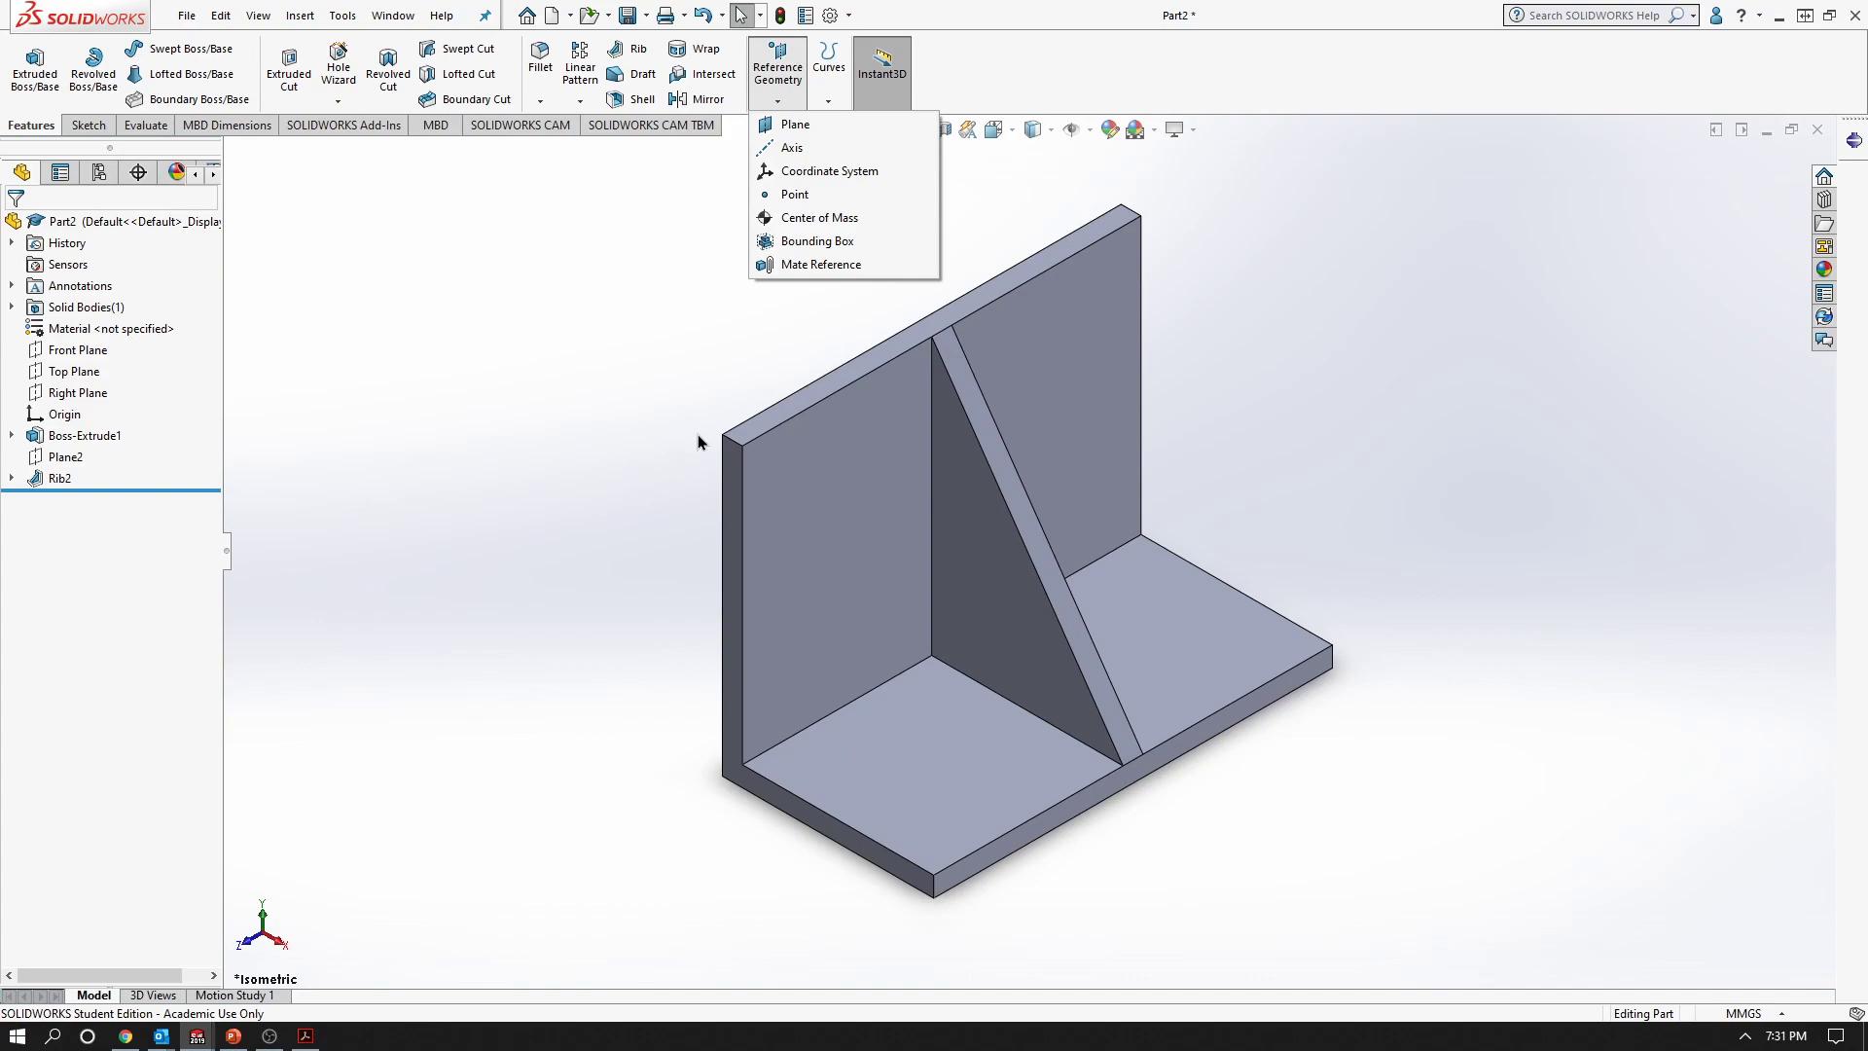
click(615, 455)
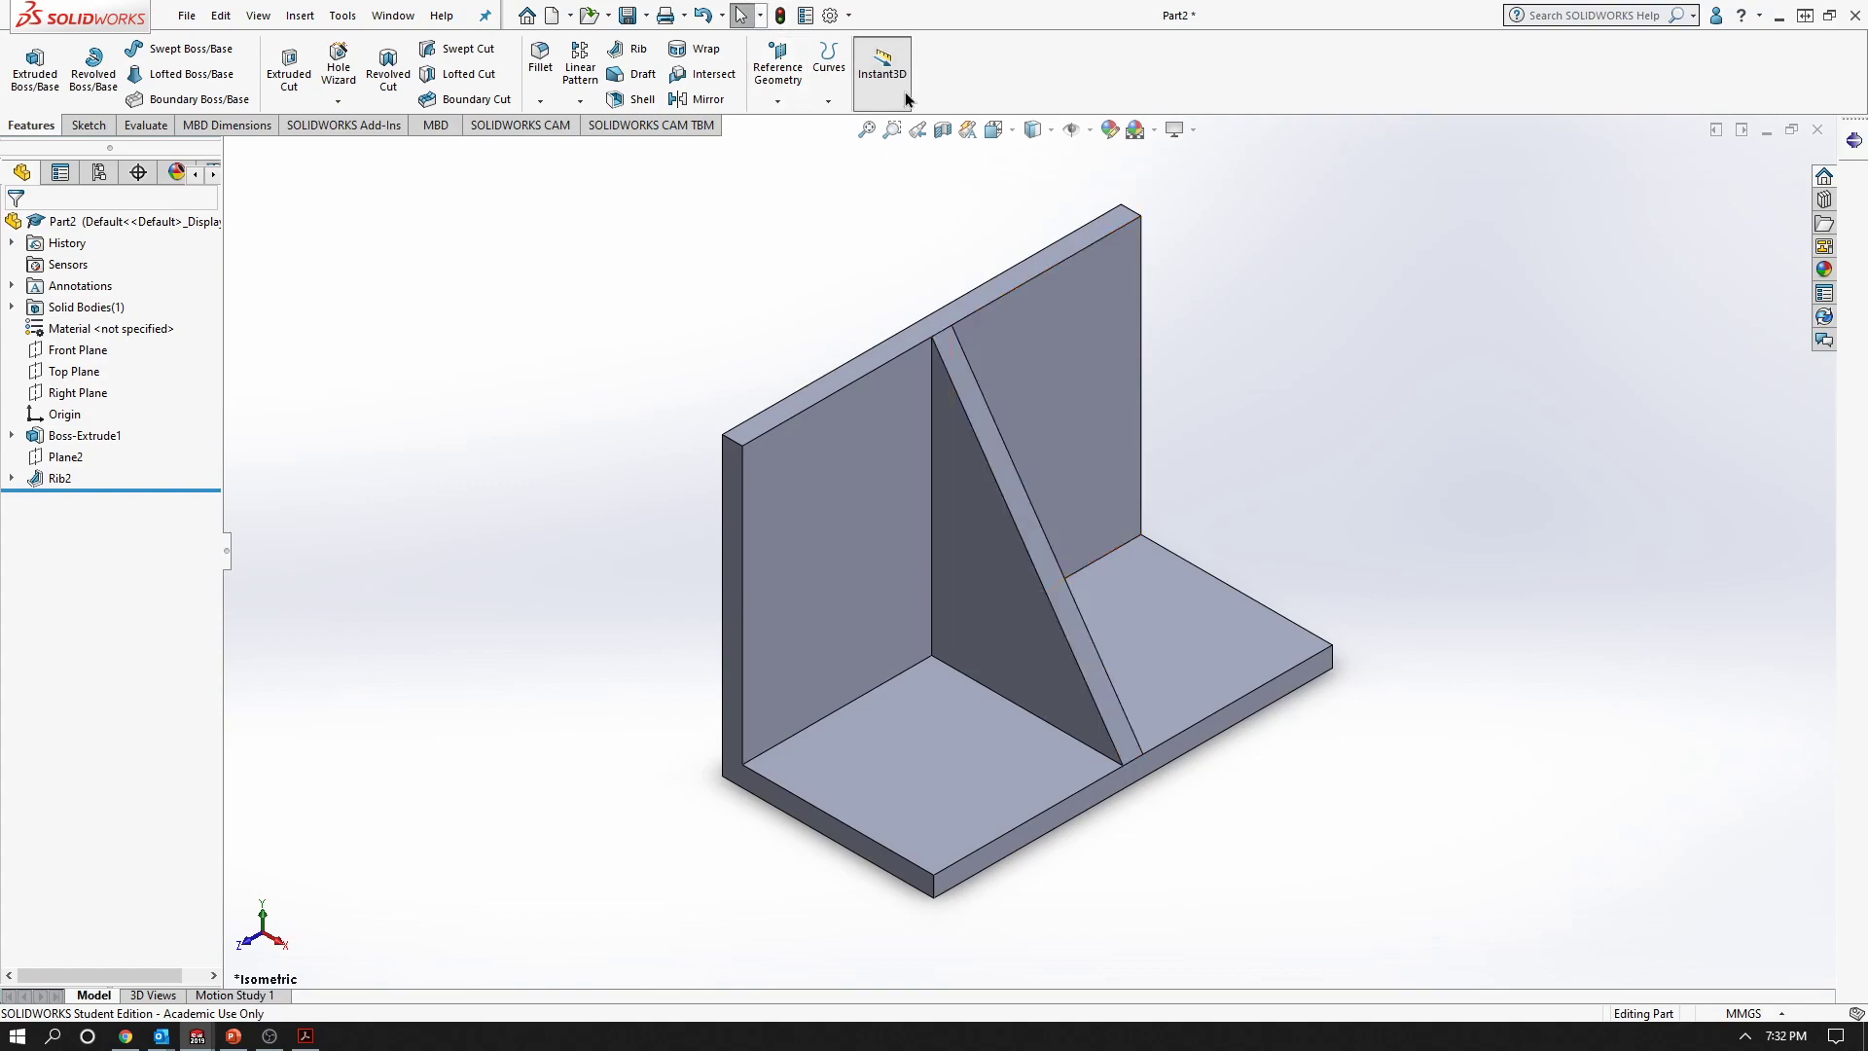
Create Point1 at the centre of Rib2's slanted face using Center of Face.
click(778, 101)
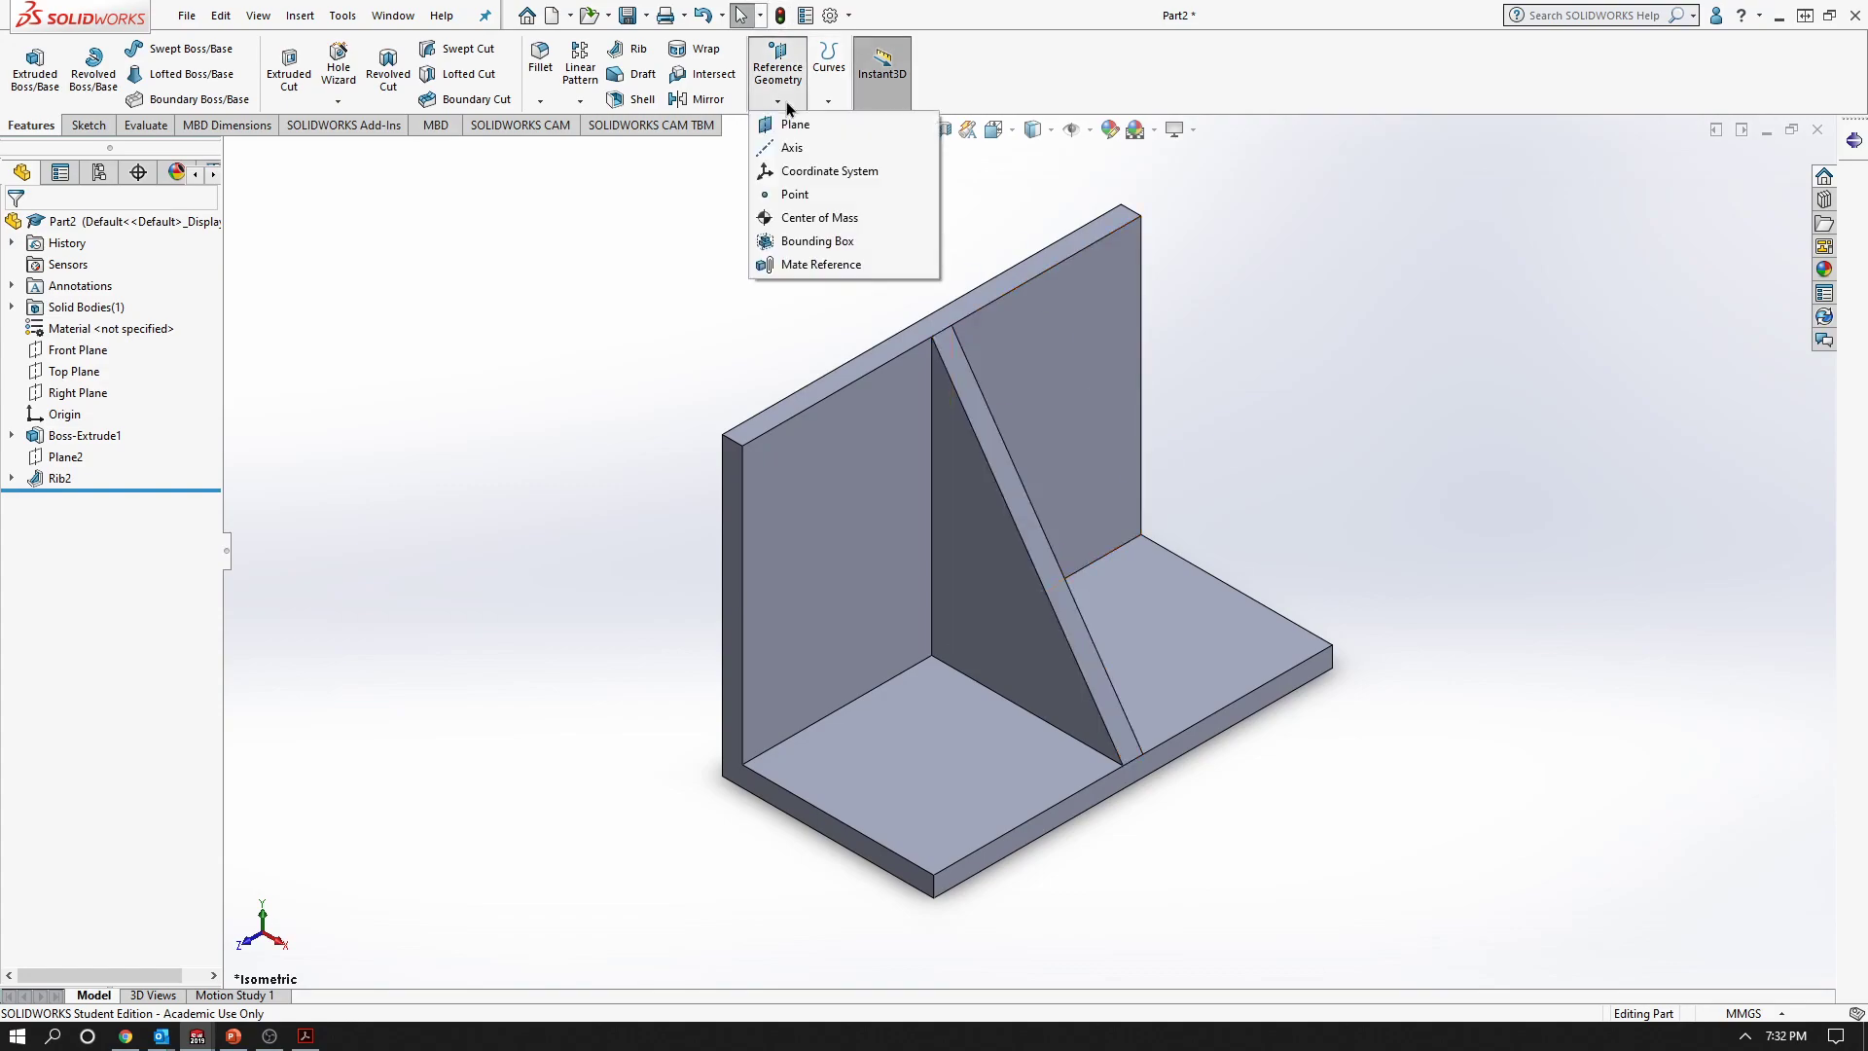
click(796, 195)
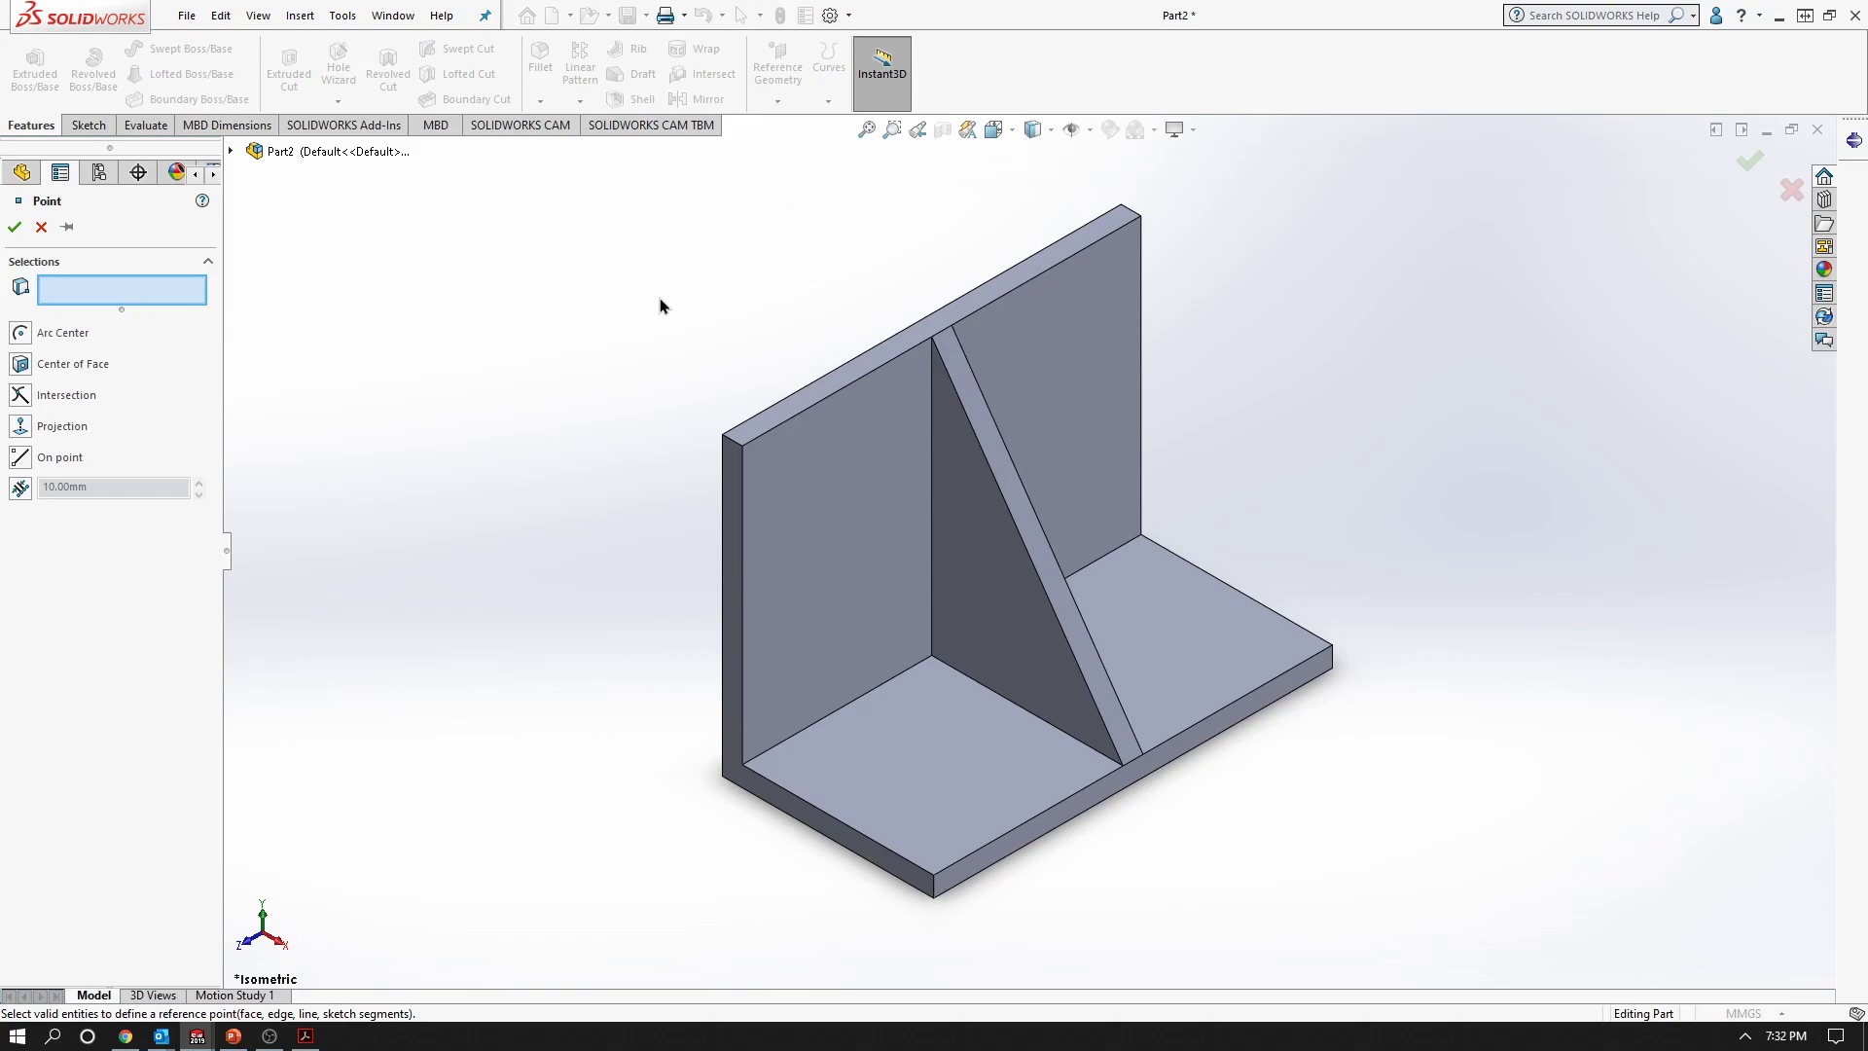
click(95, 363)
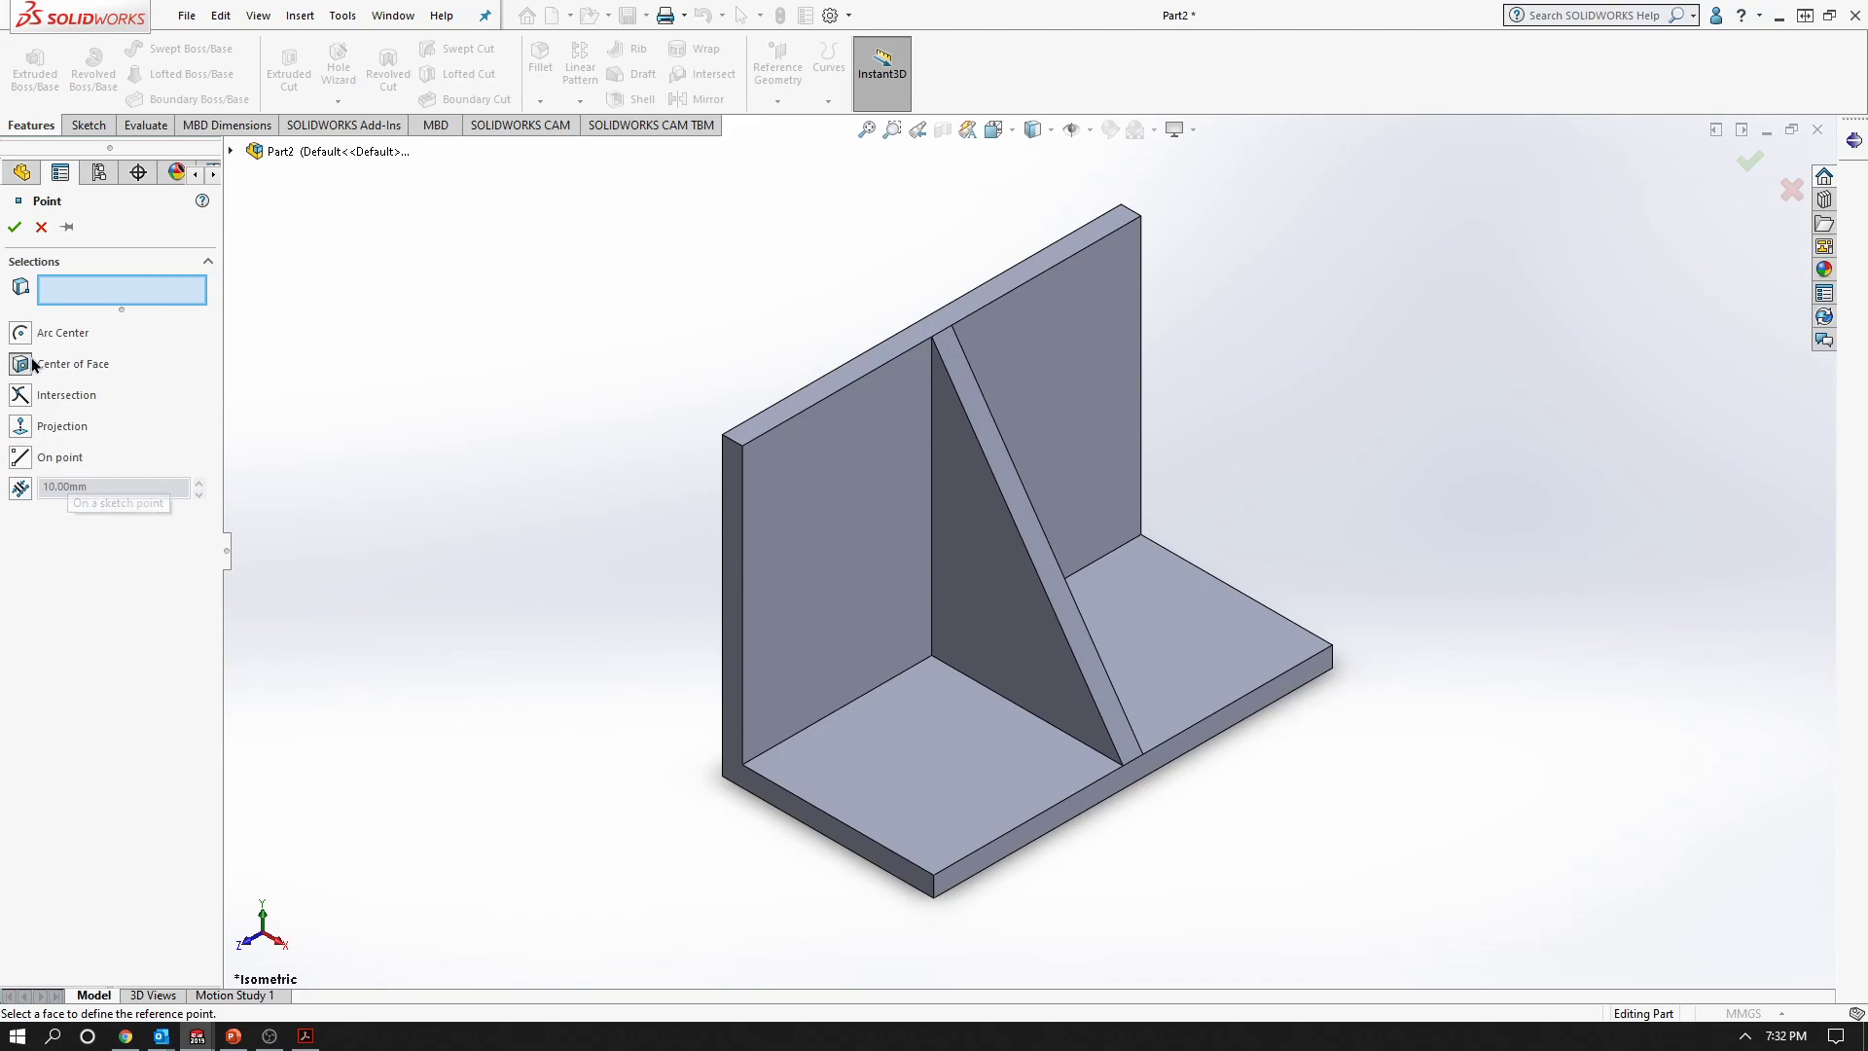
click(1053, 564)
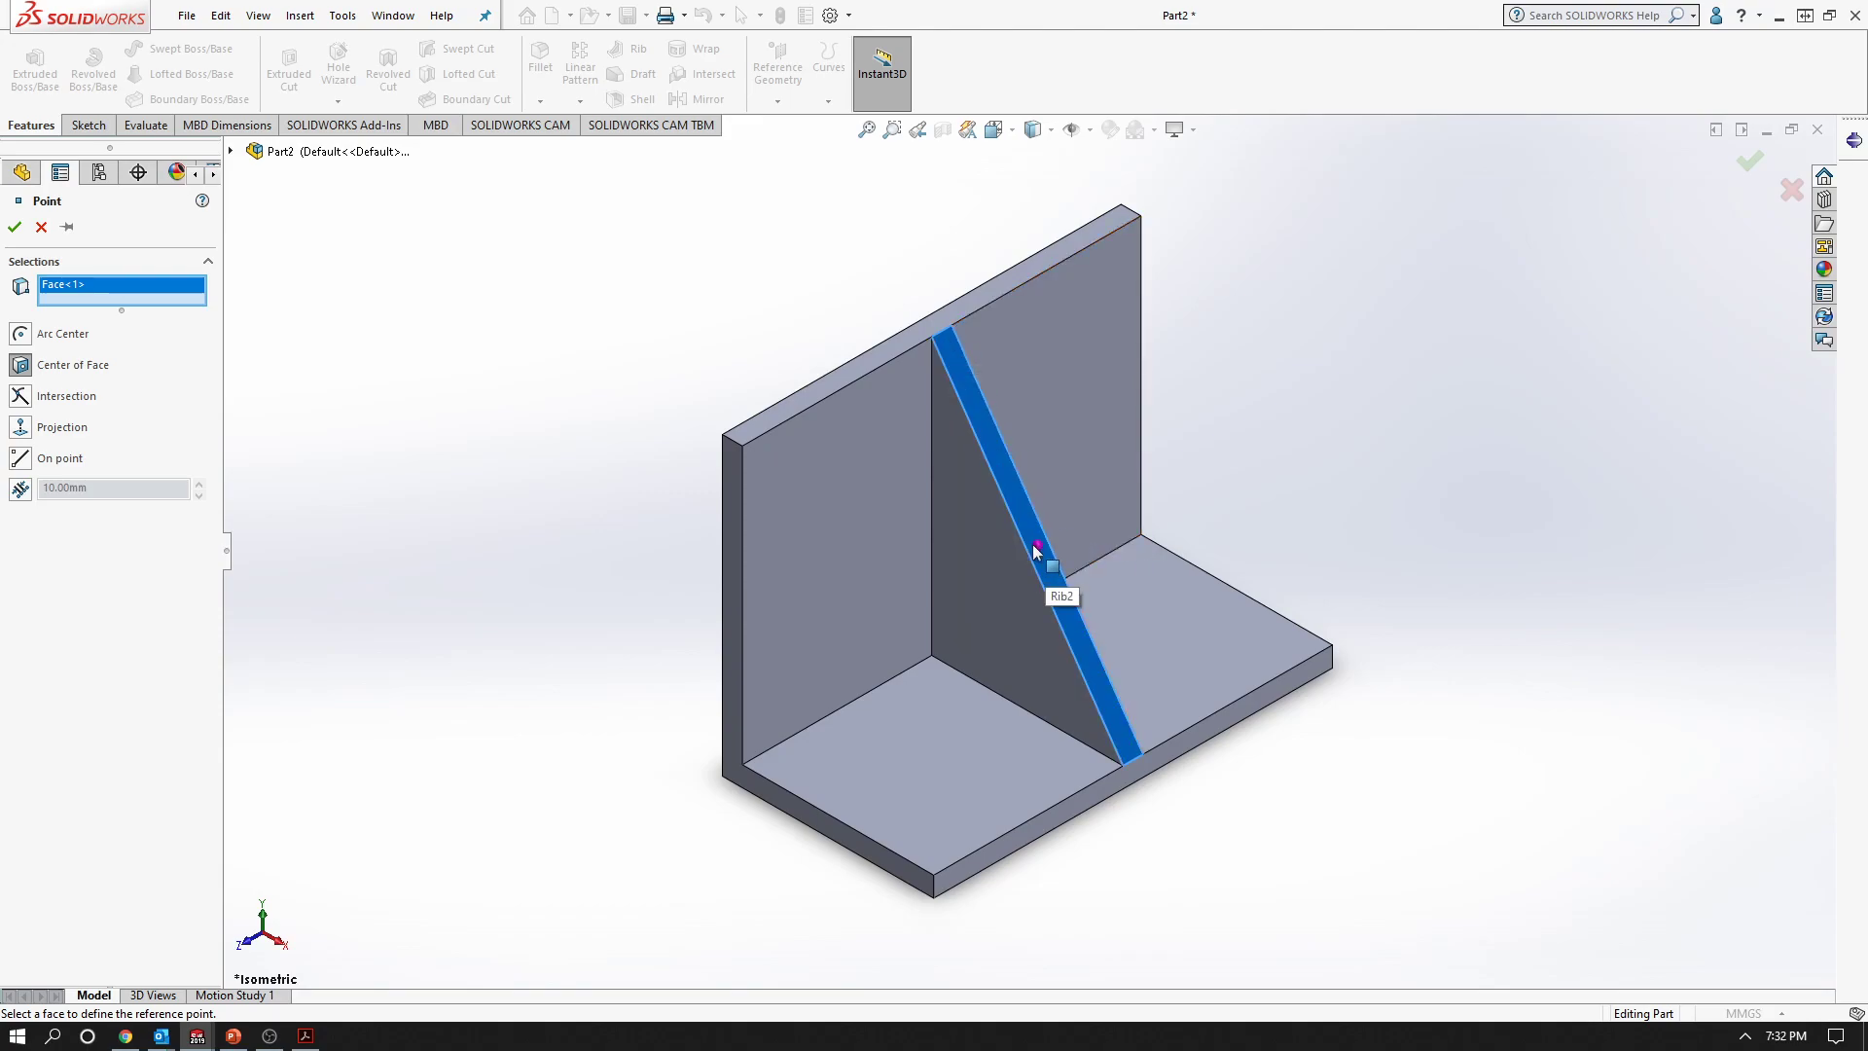
click(15, 228)
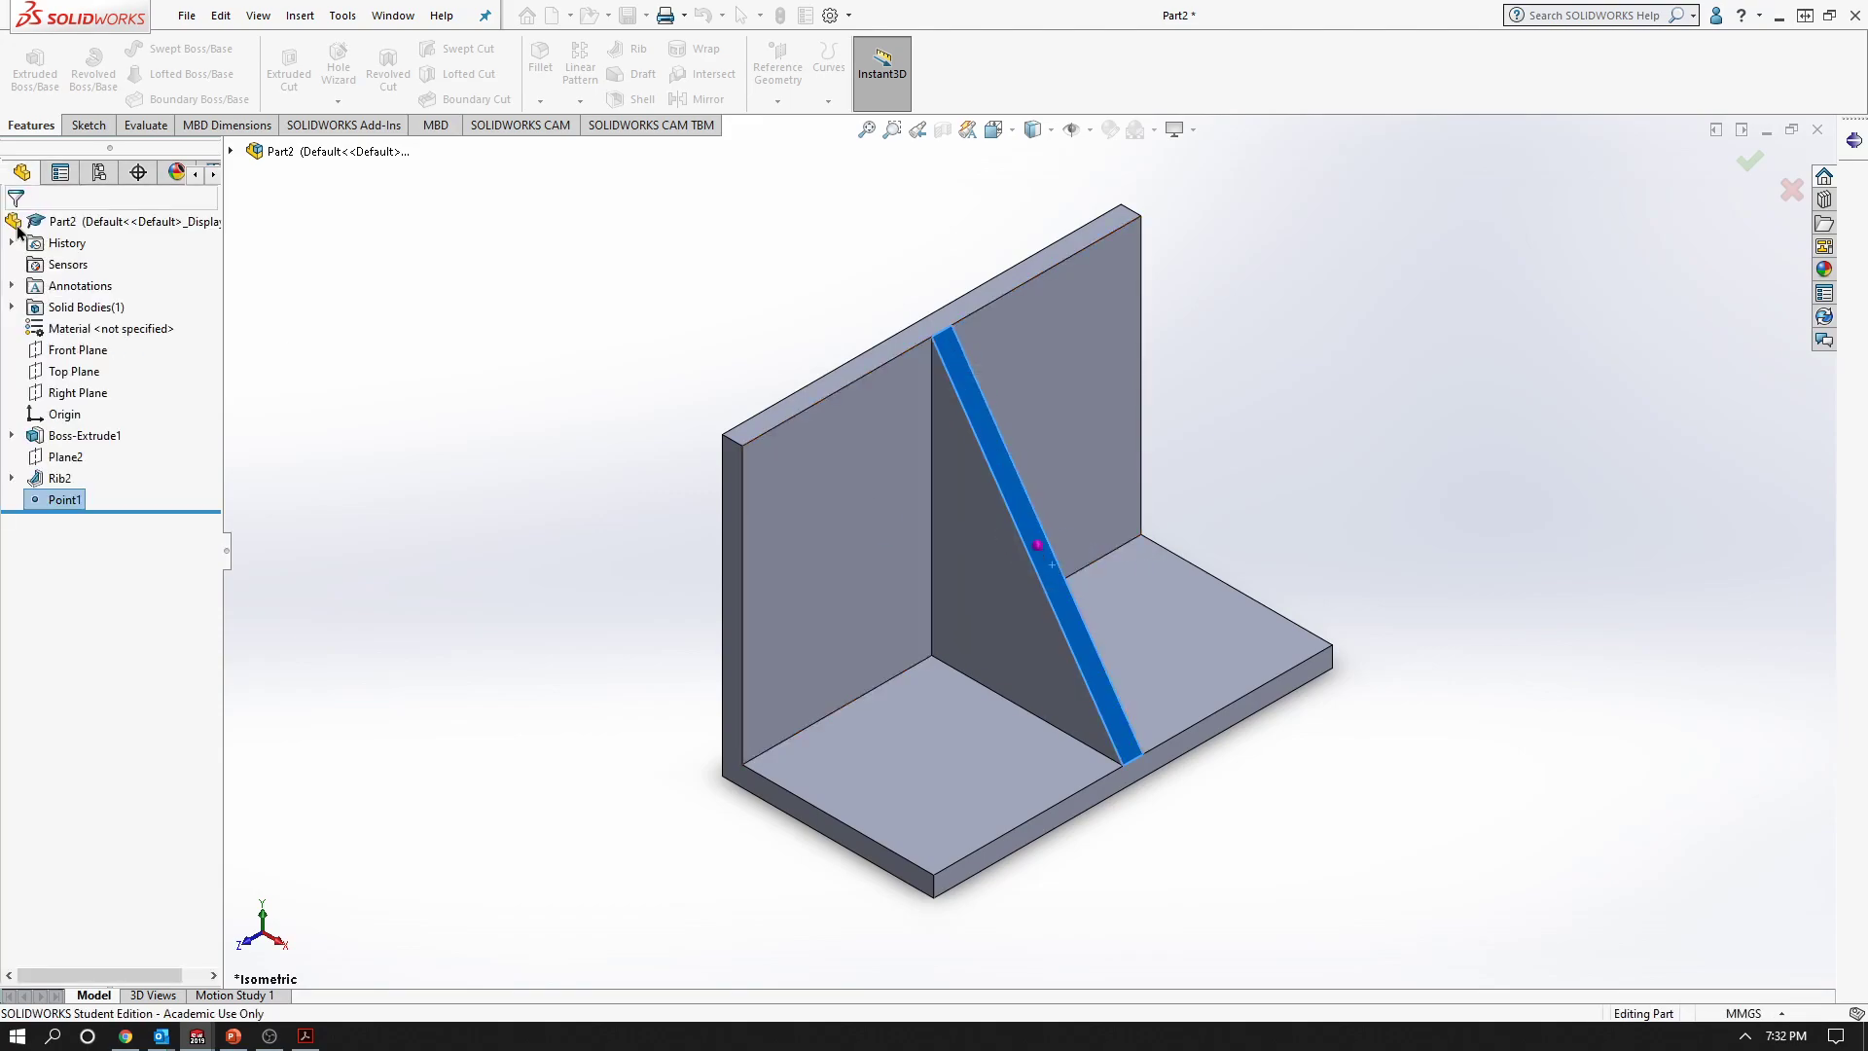
click(1228, 551)
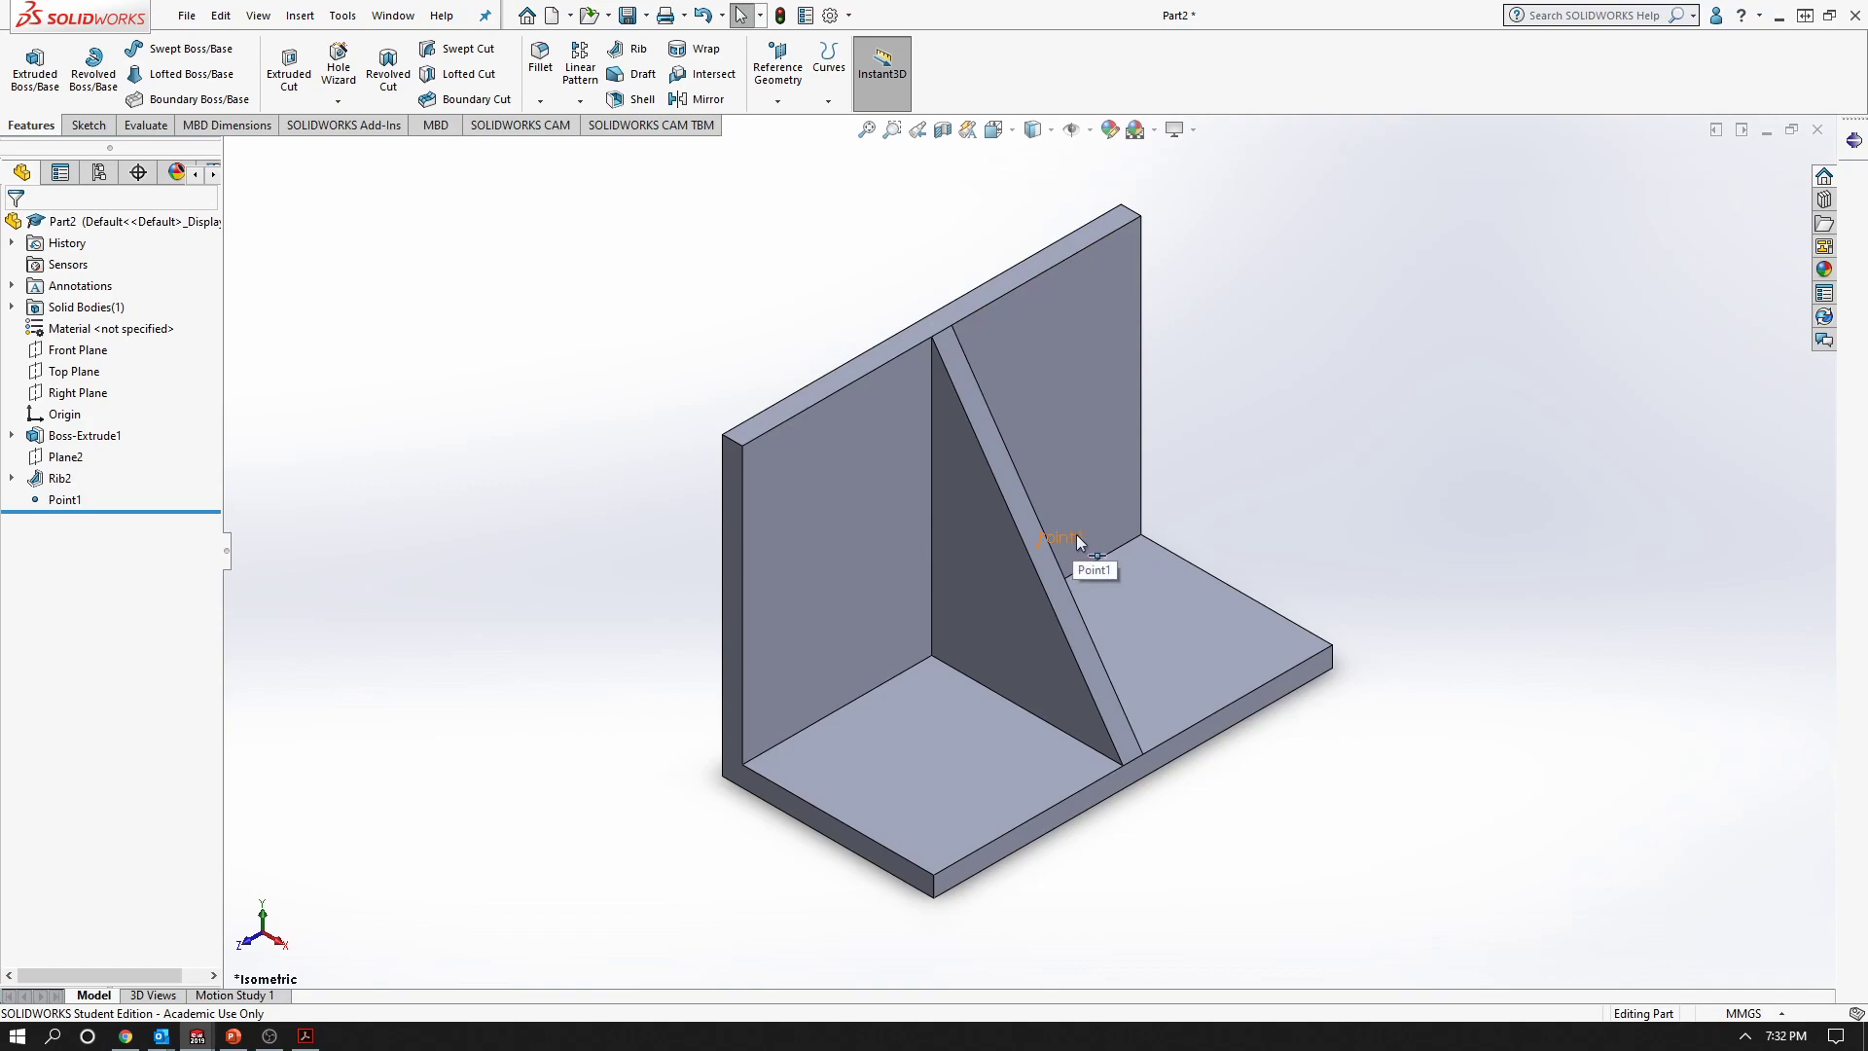
click(778, 102)
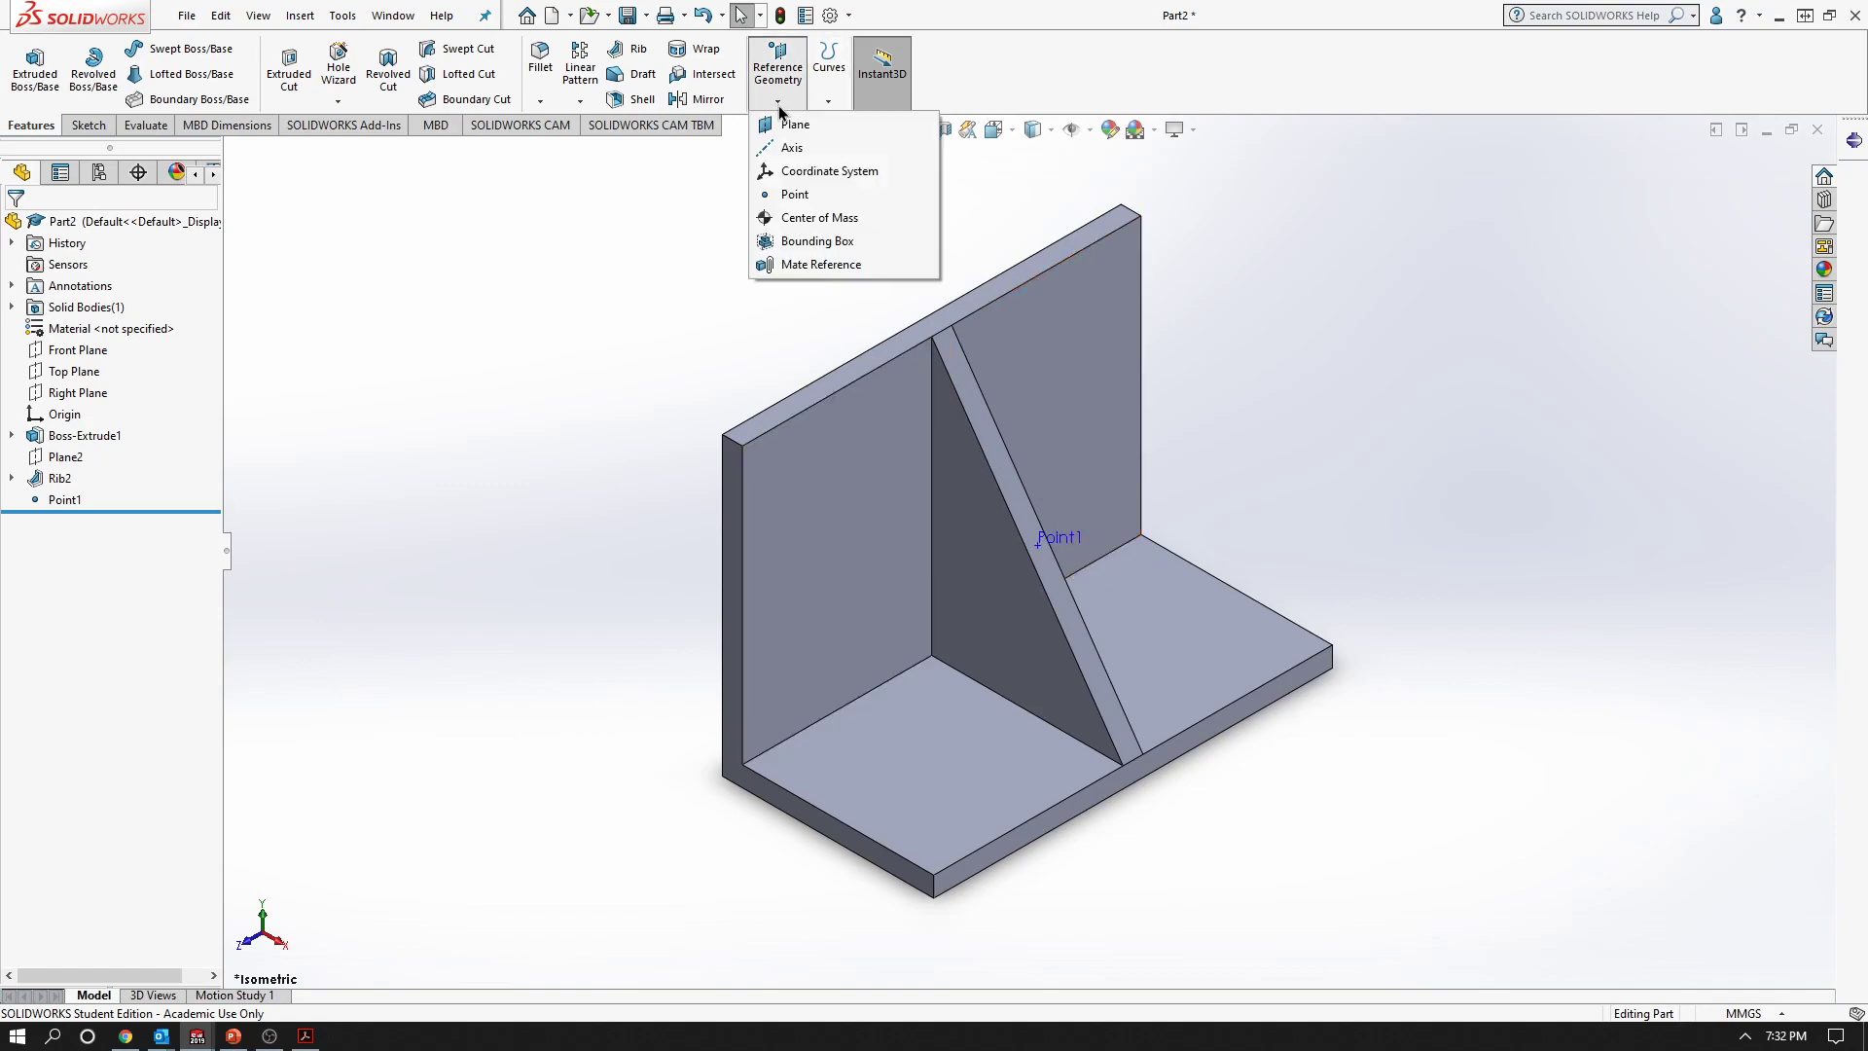
Start a coordinate system at Point1 with X along the rib edge, Z along the top edge, Y along the wall edge.
click(826, 171)
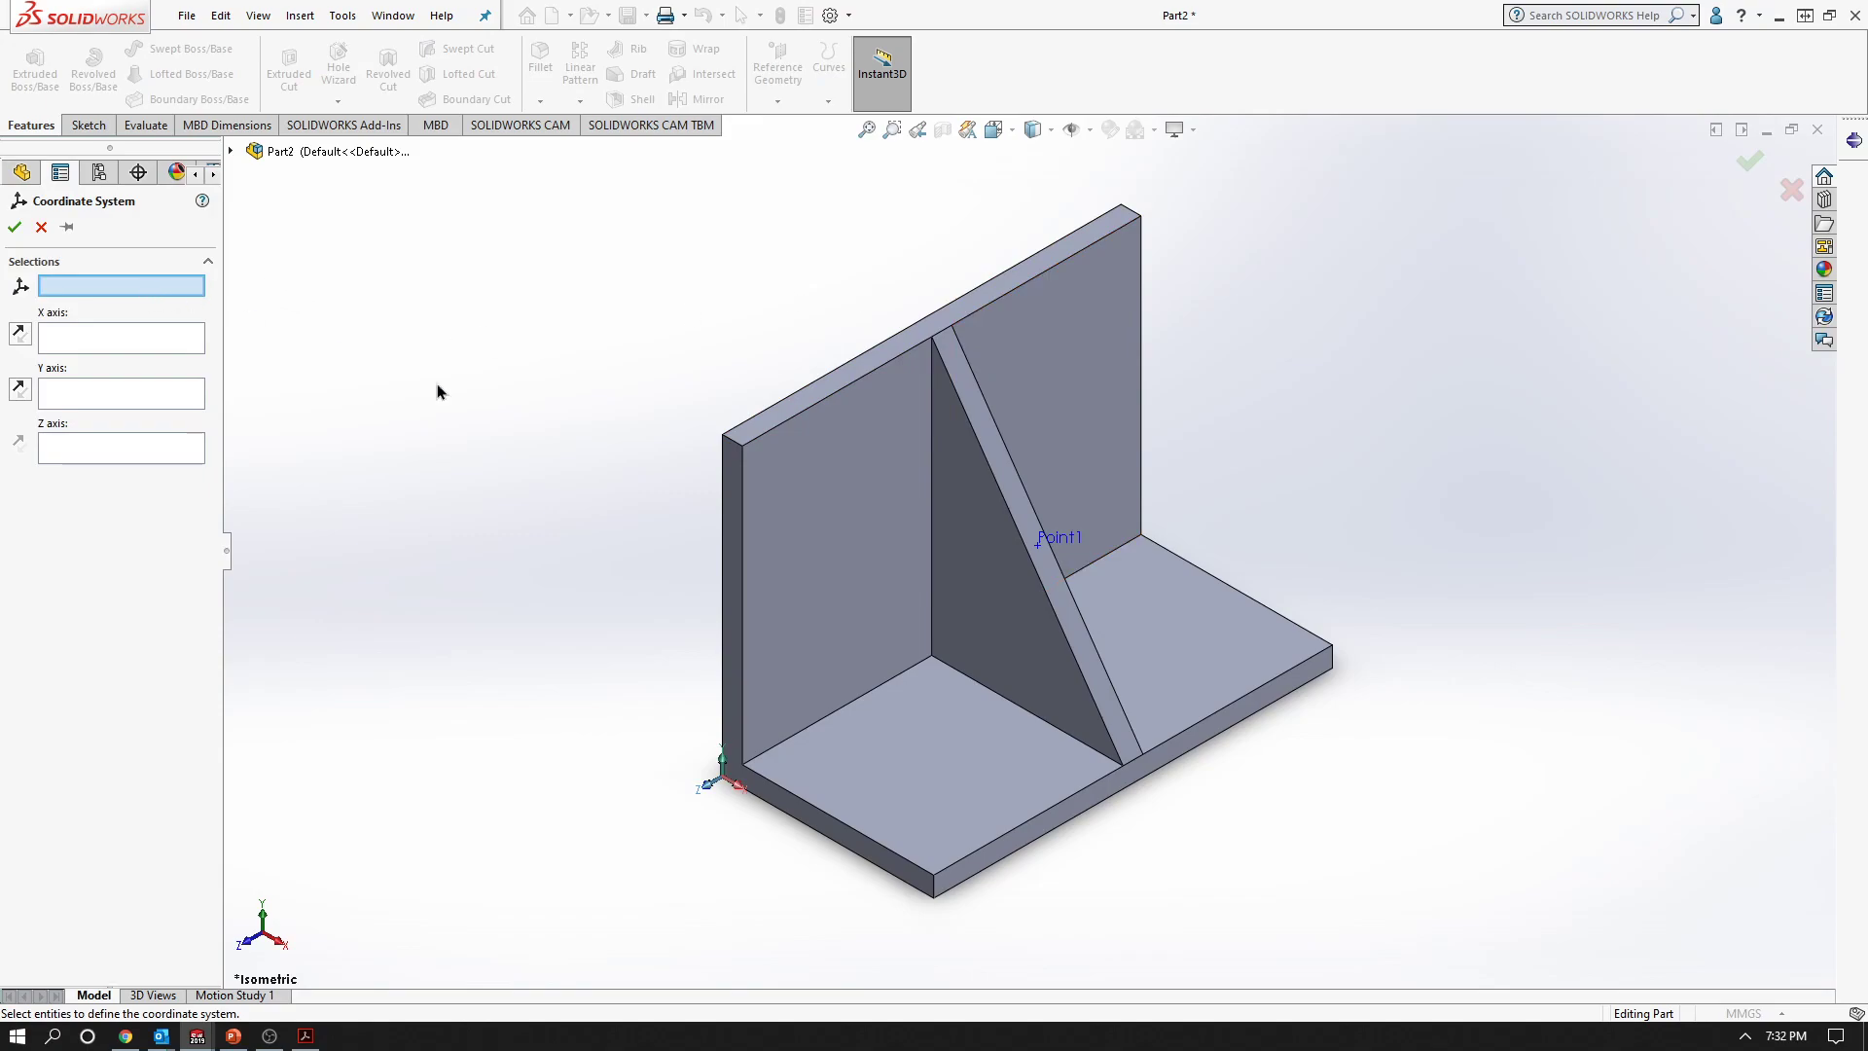
click(1039, 551)
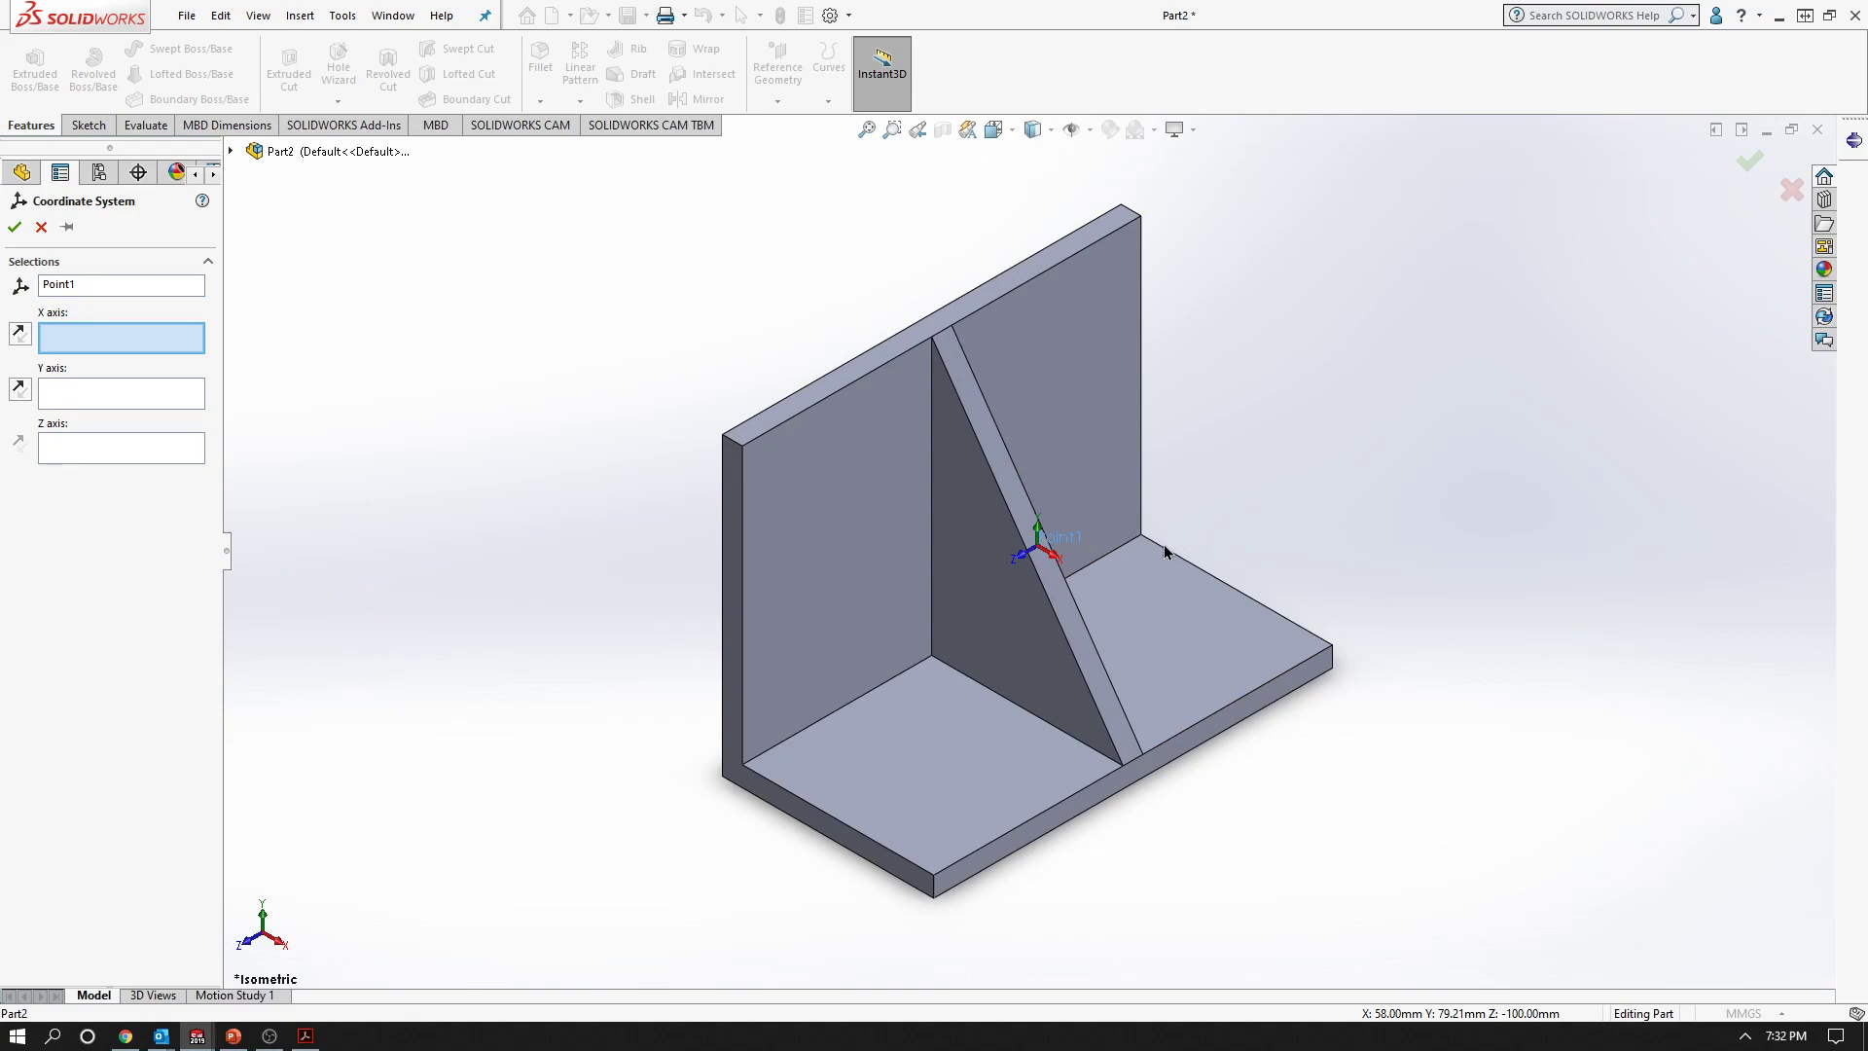
click(1008, 513)
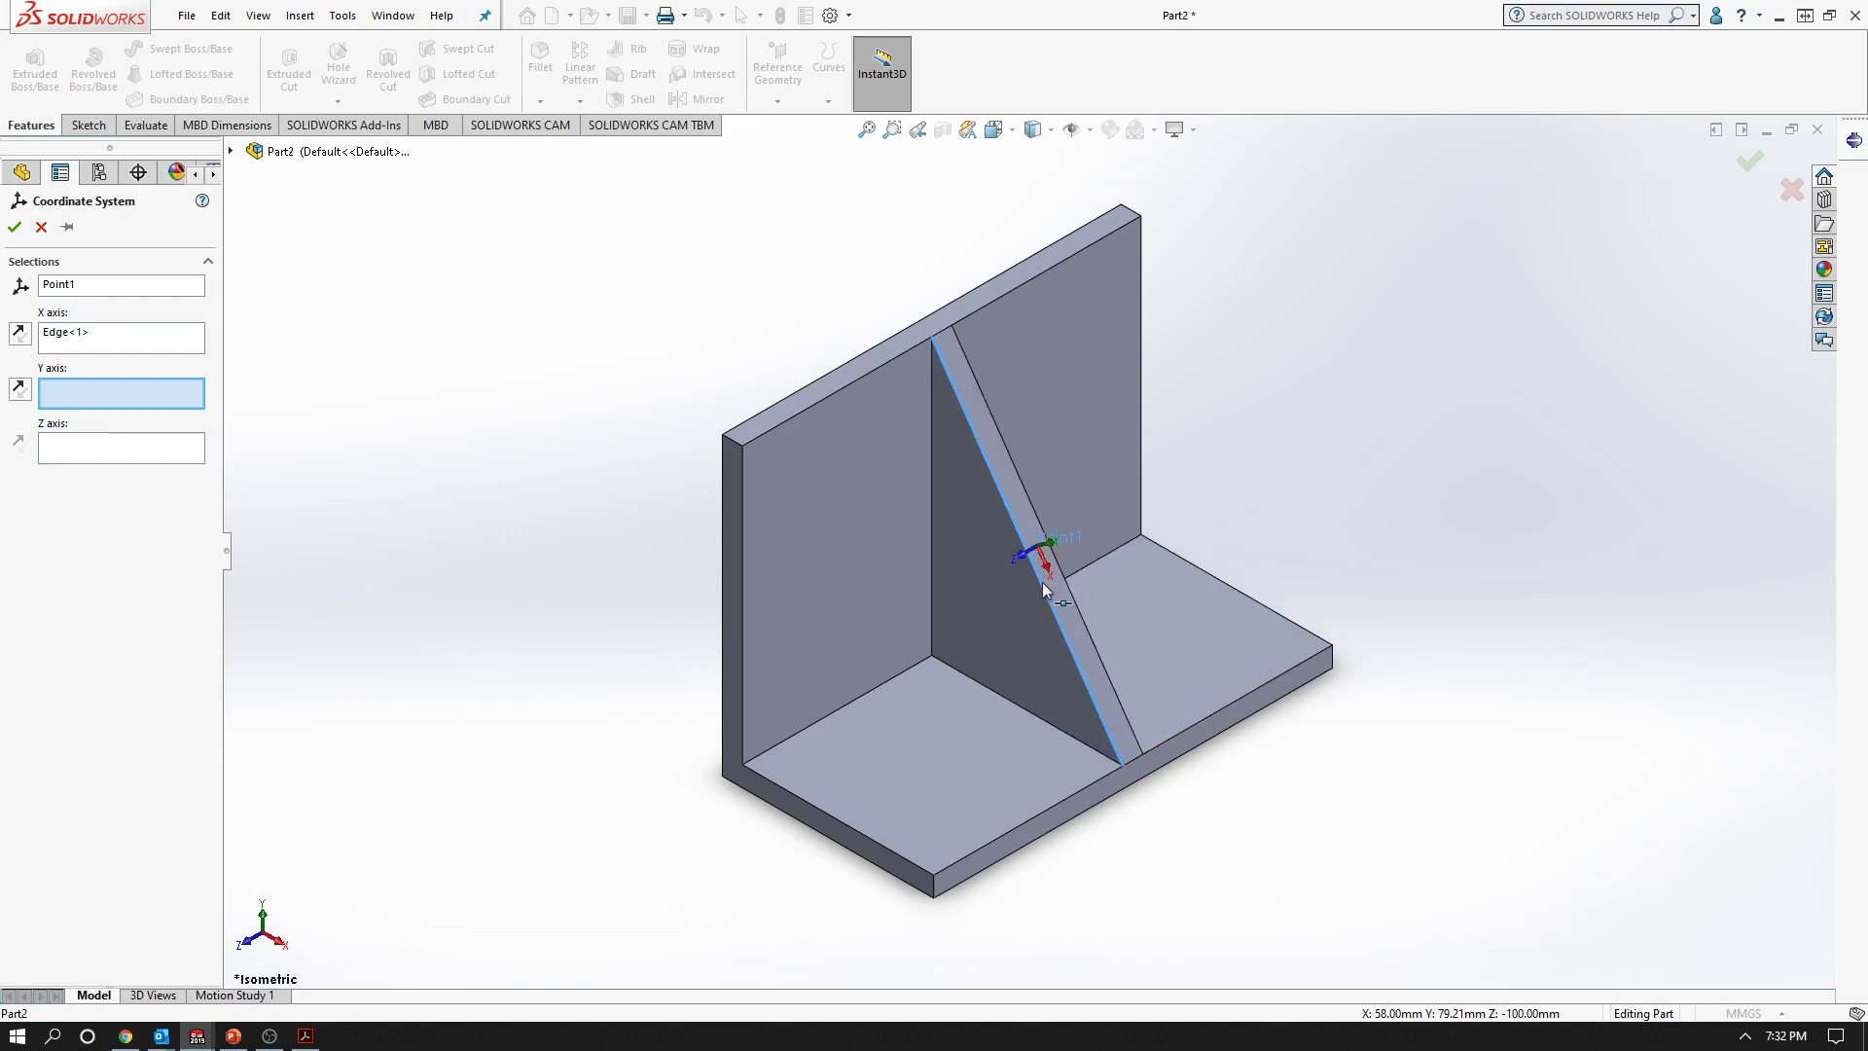
click(20, 335)
click(20, 334)
click(103, 446)
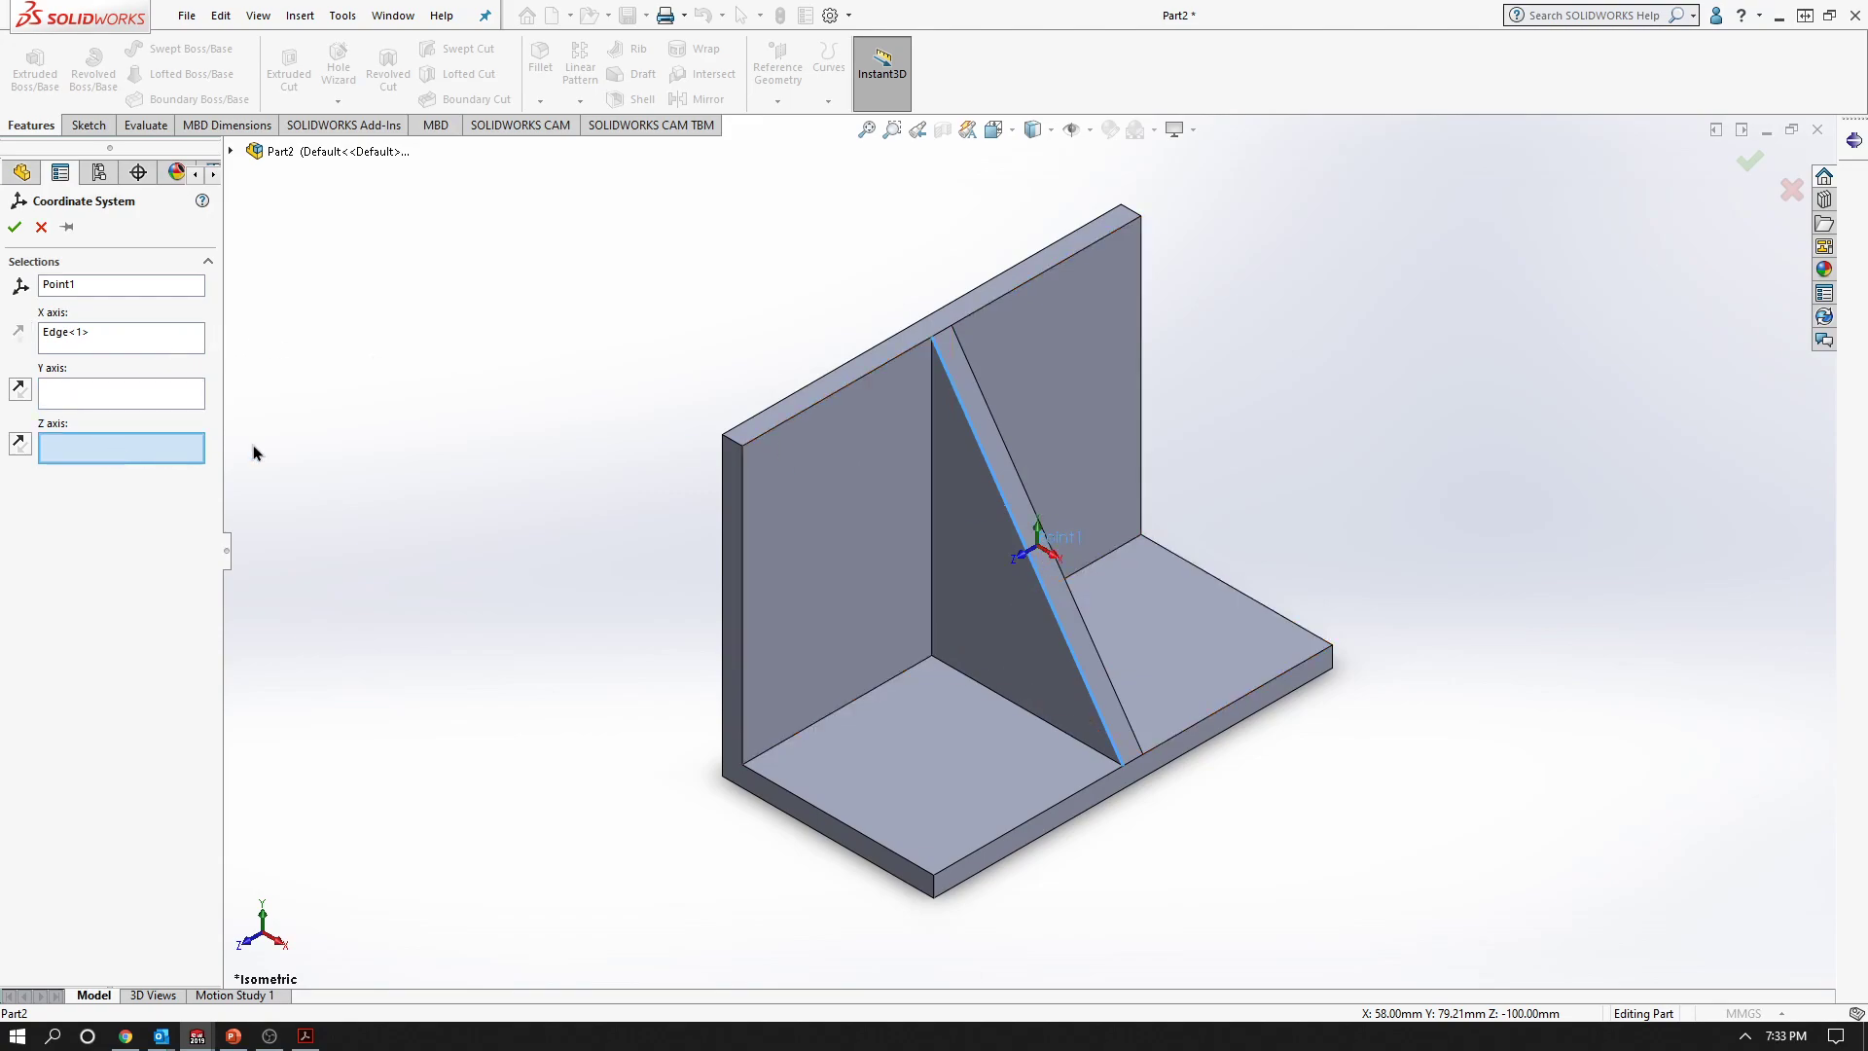
click(941, 336)
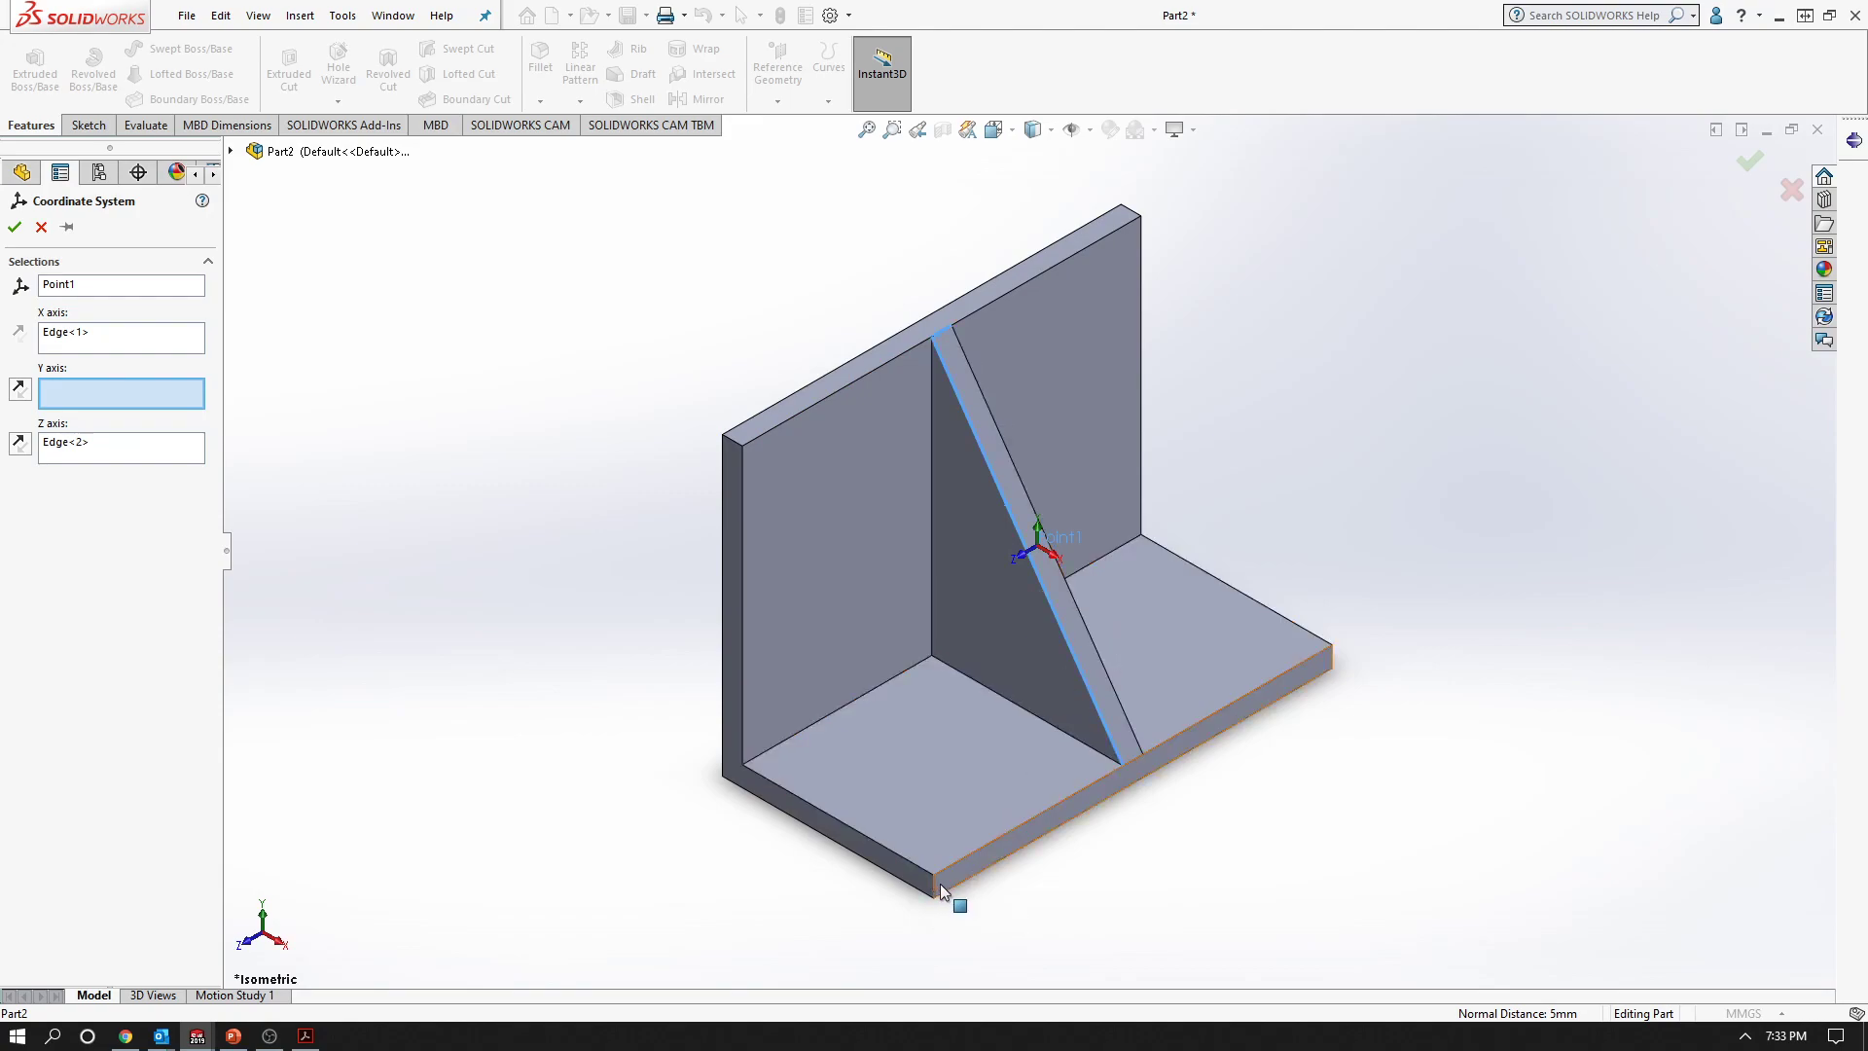
click(739, 552)
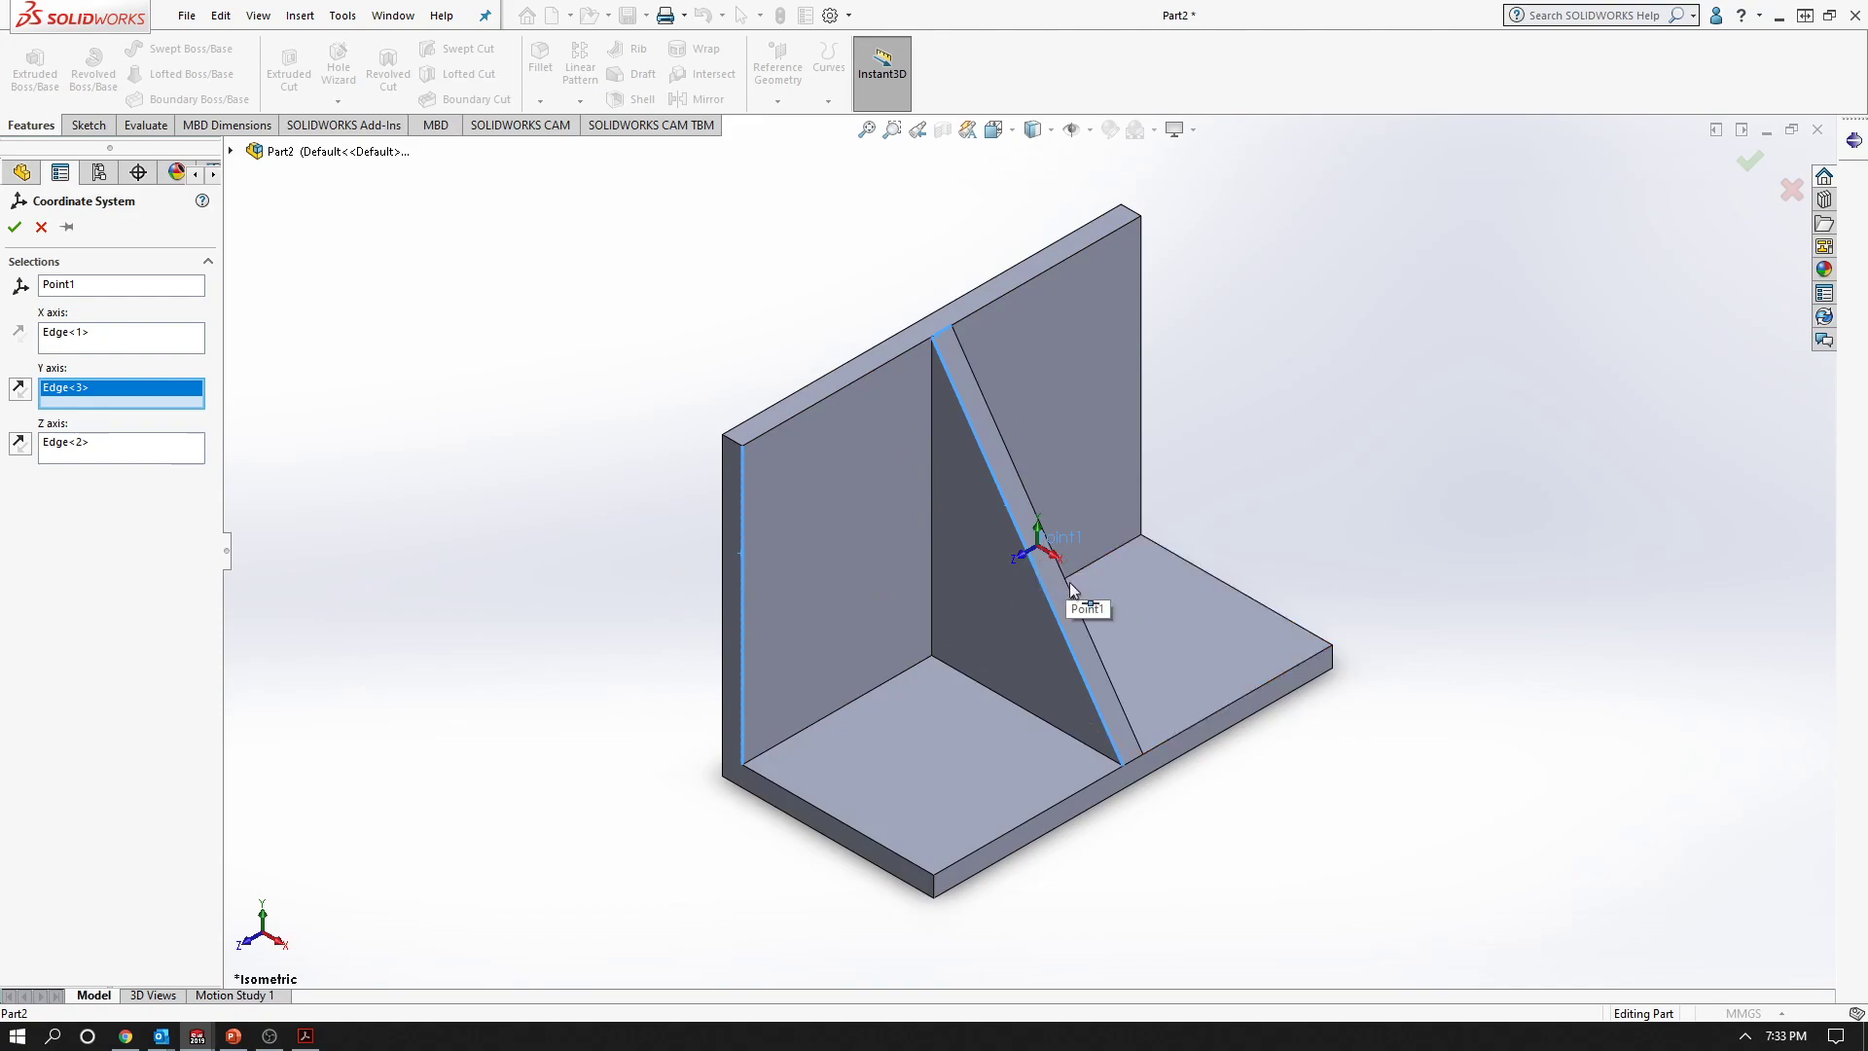
Re-pick the diagonal rib edge as X, clear the Y reference, and confirm Coordinate System1.
click(90, 335)
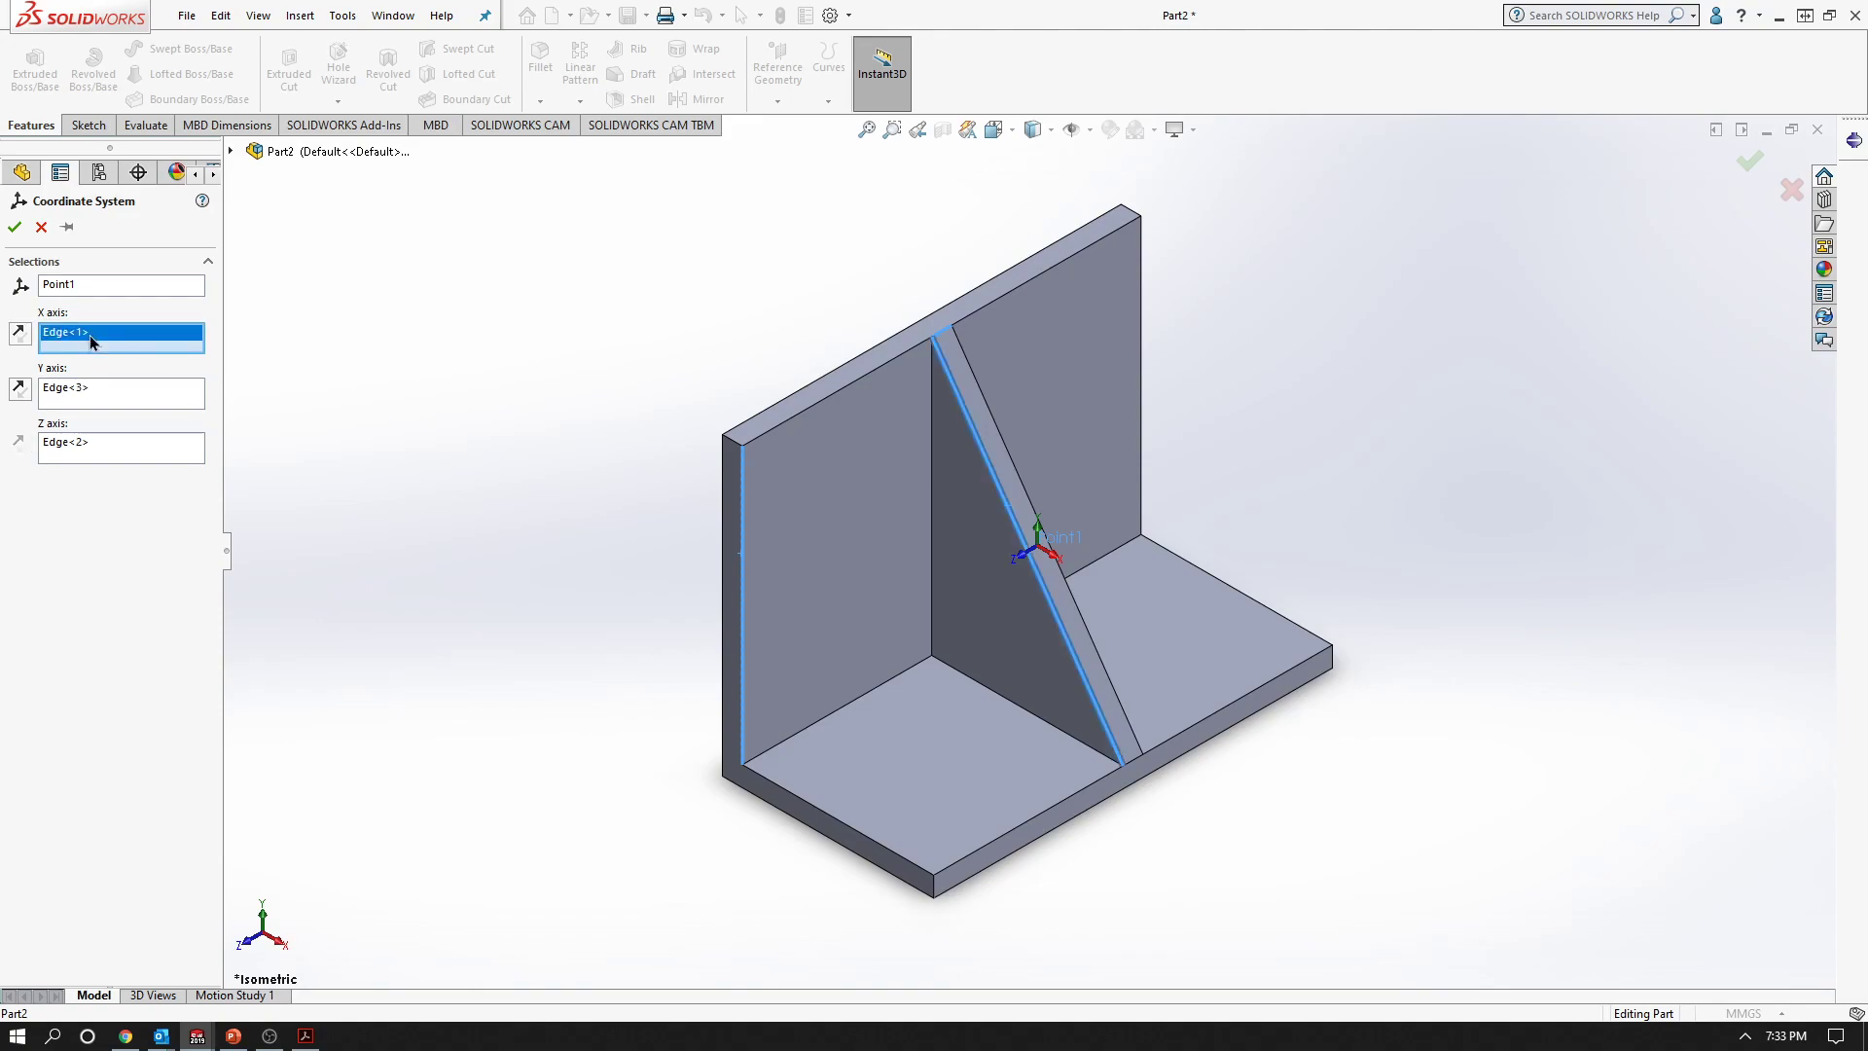
right_click(89, 334)
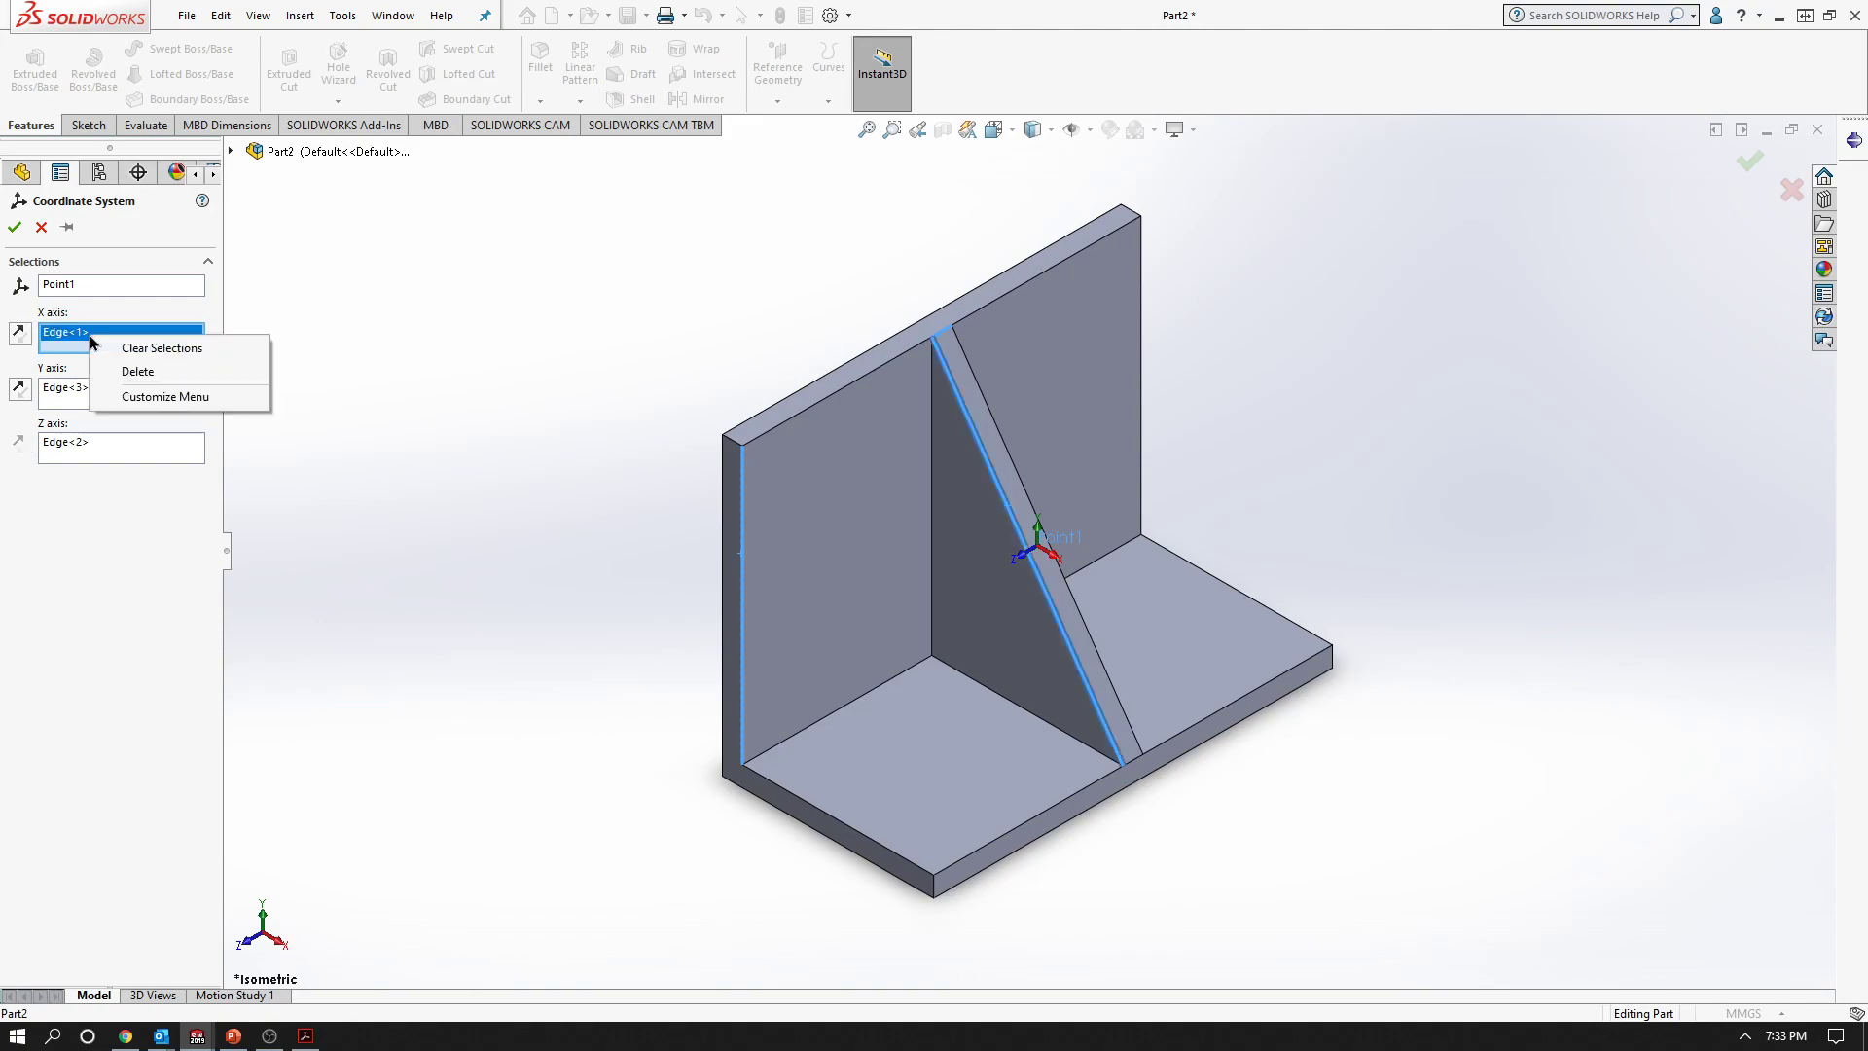
click(151, 348)
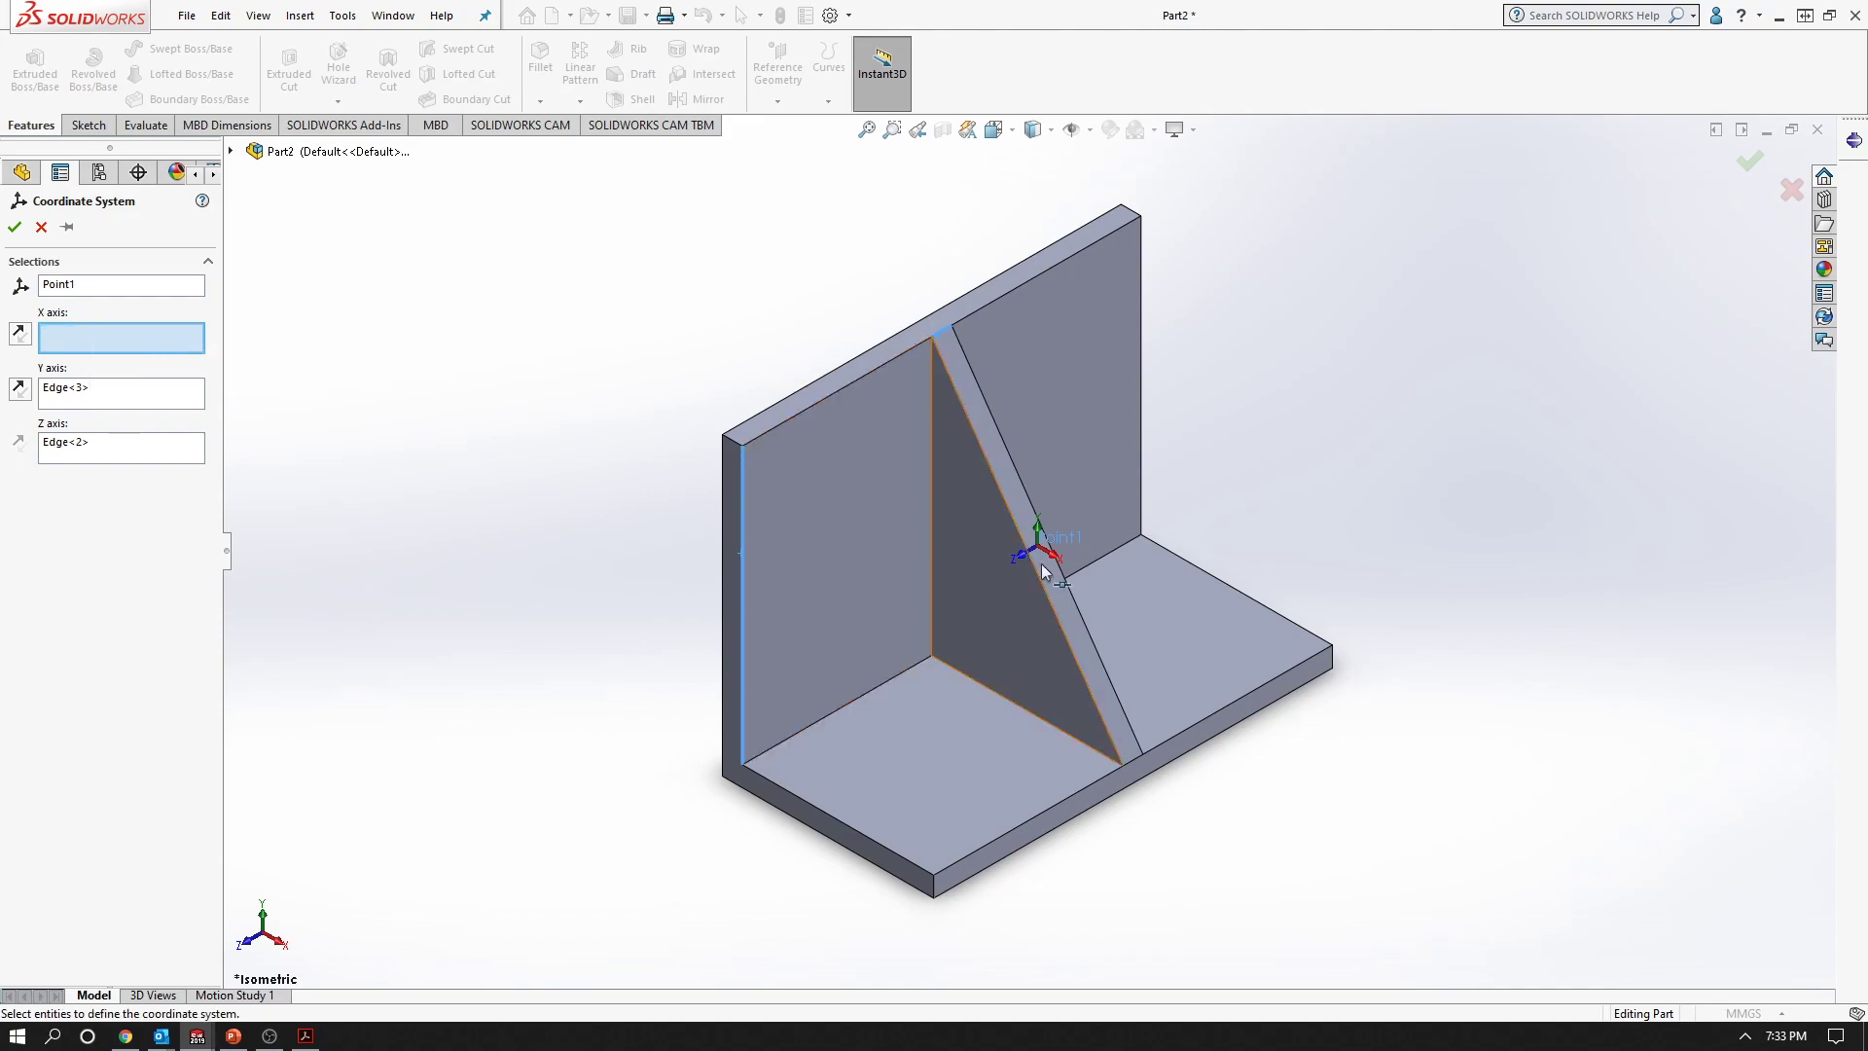
click(1060, 620)
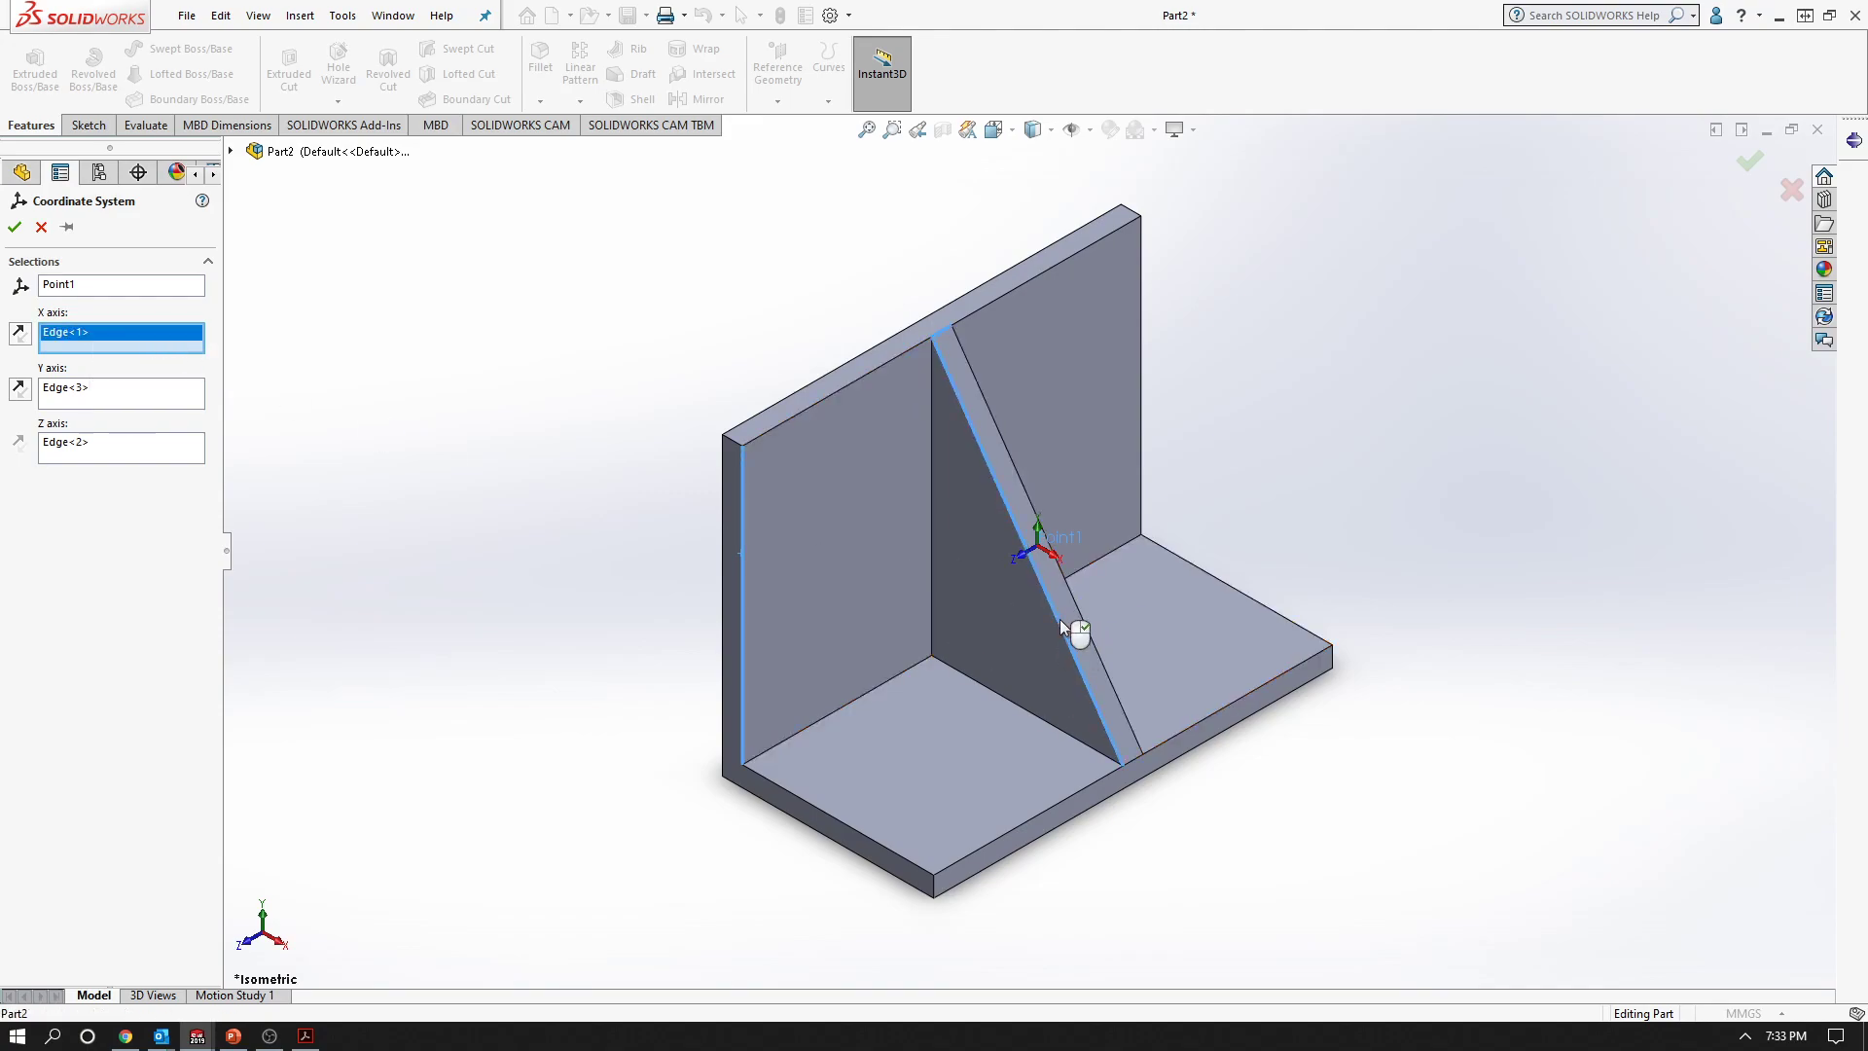
click(22, 337)
click(21, 336)
click(64, 391)
right_click(64, 391)
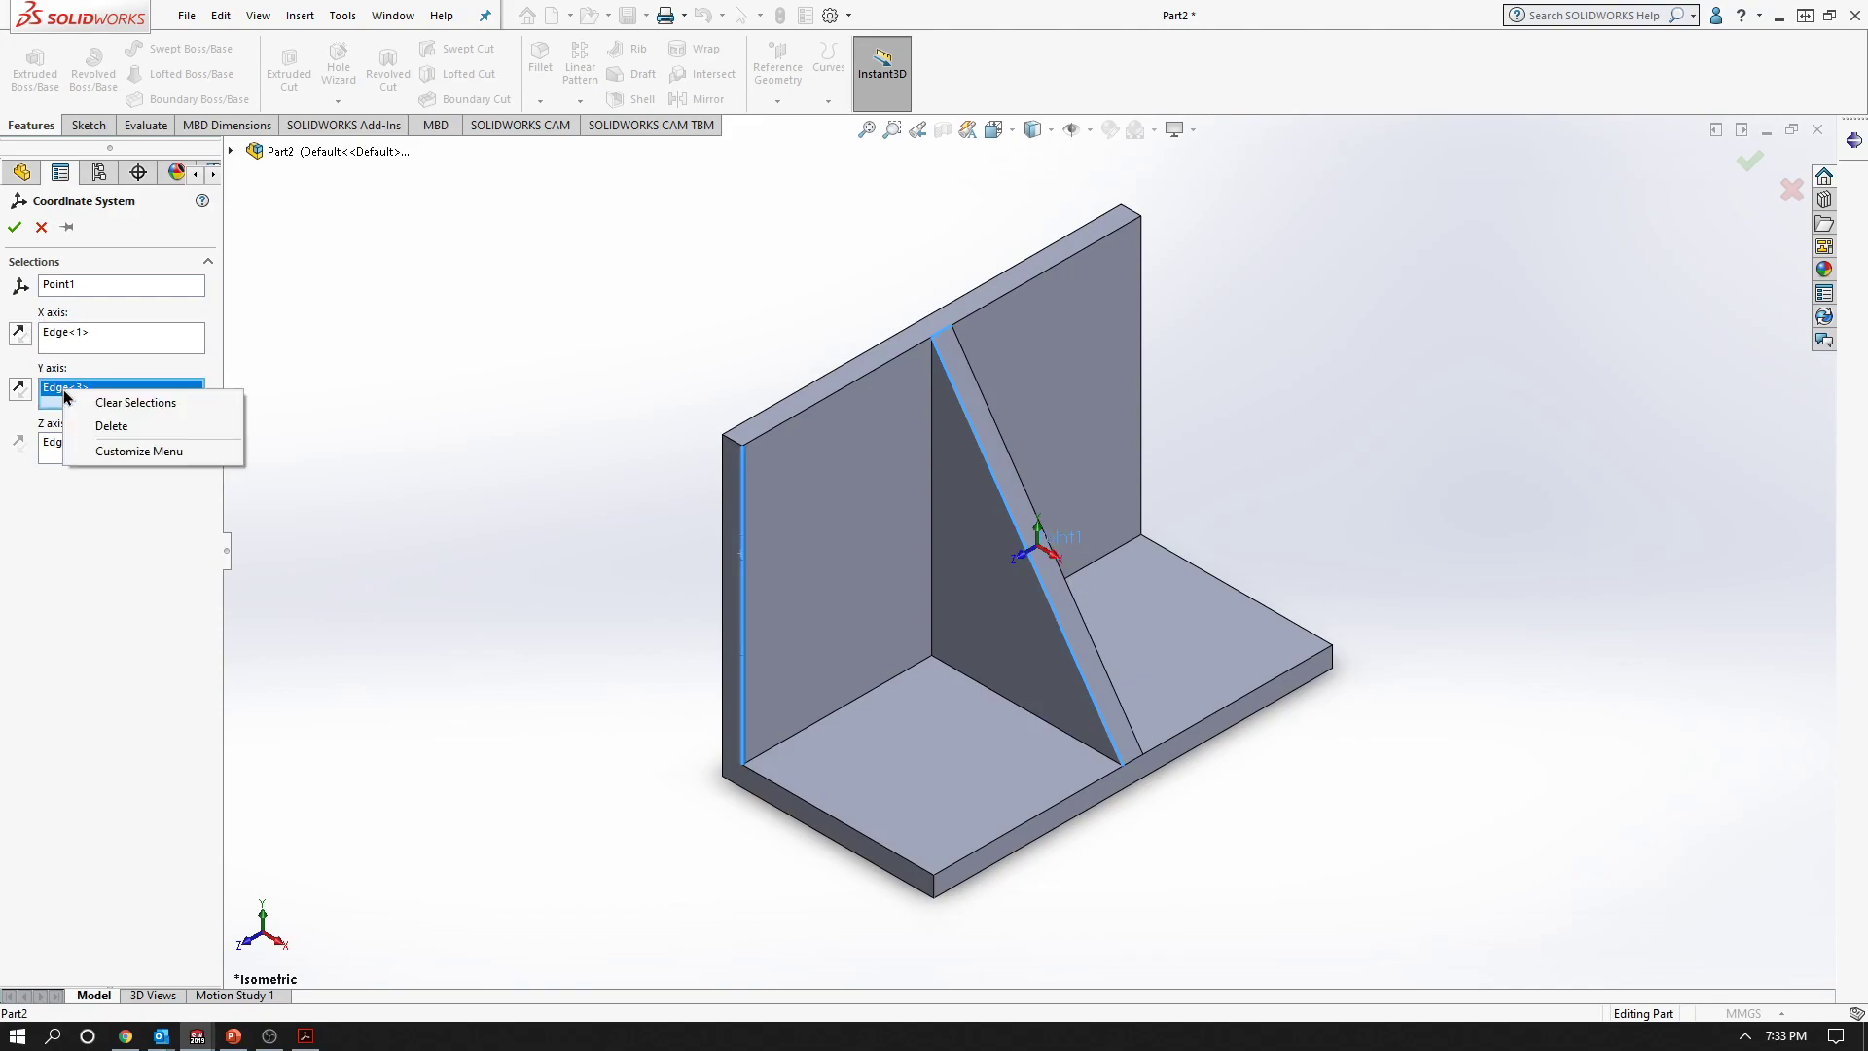
click(119, 403)
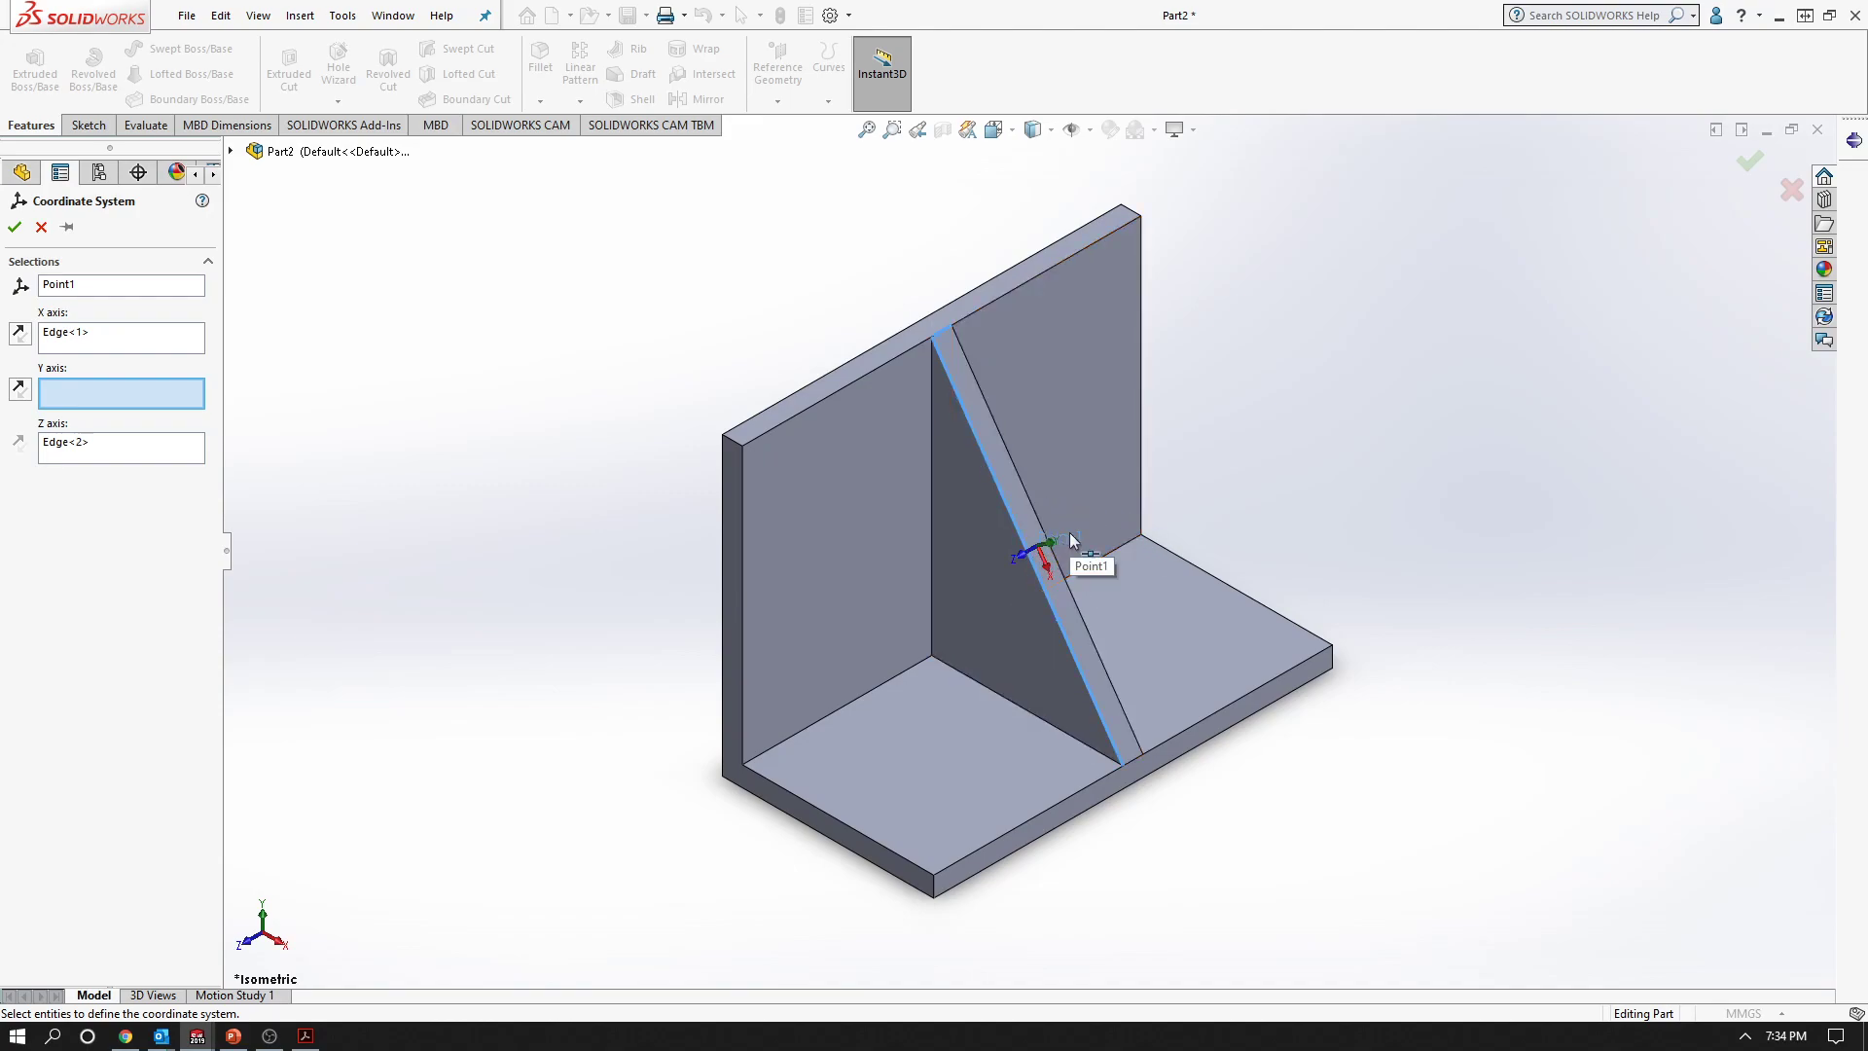
click(14, 228)
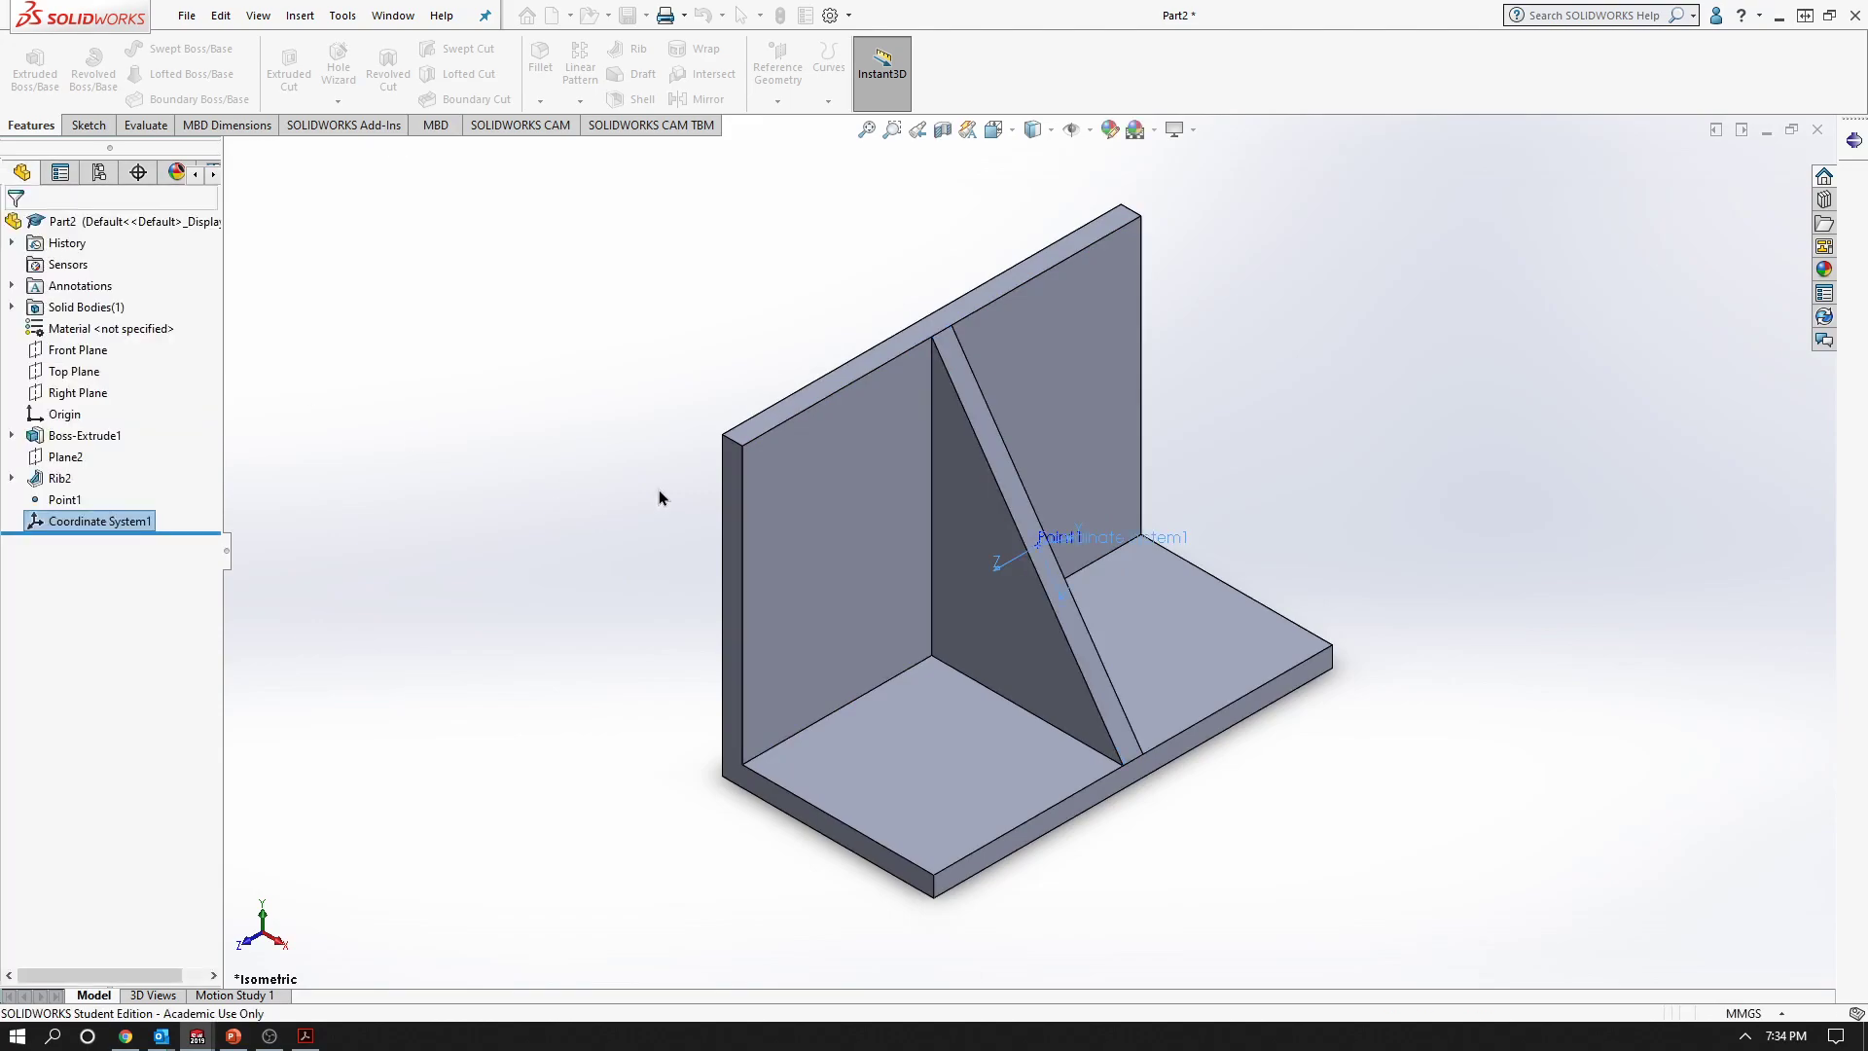
click(1075, 538)
Start a second coordinate system at the bracket's bottom corner, X along the vertical back-wall edge.
click(1343, 554)
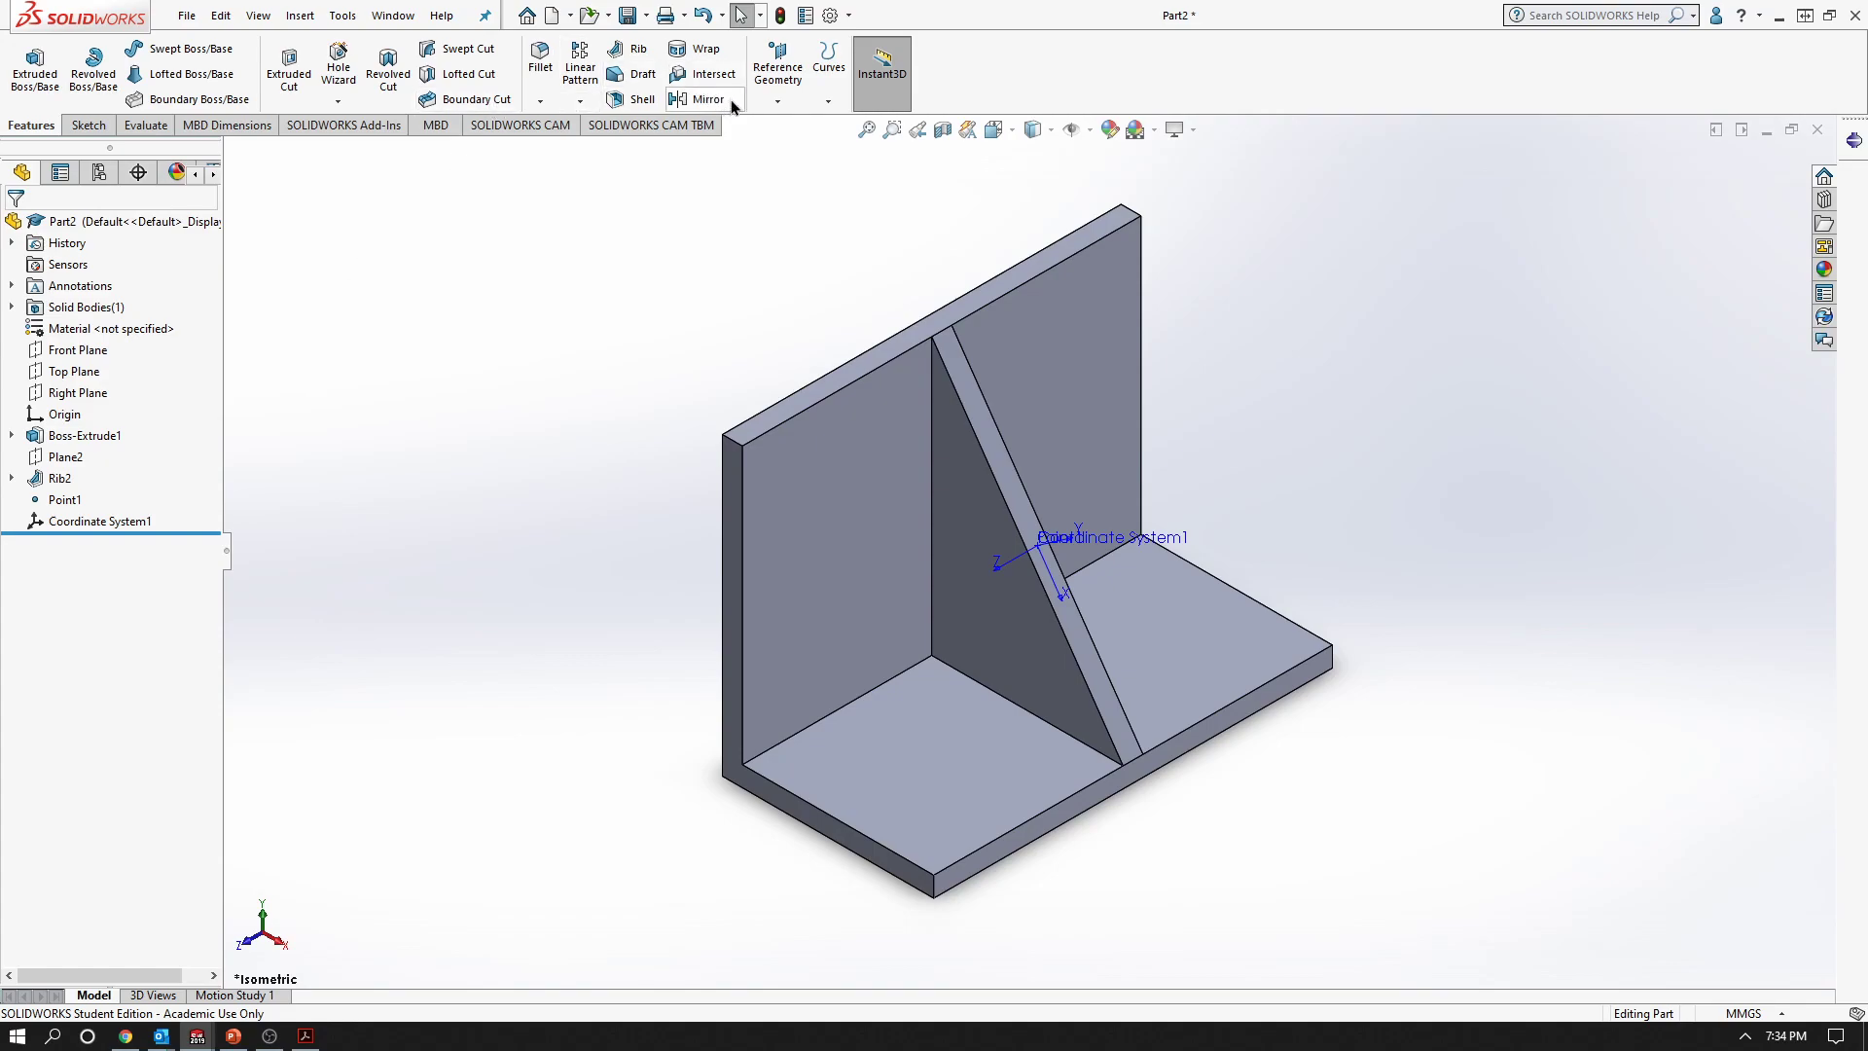
click(777, 101)
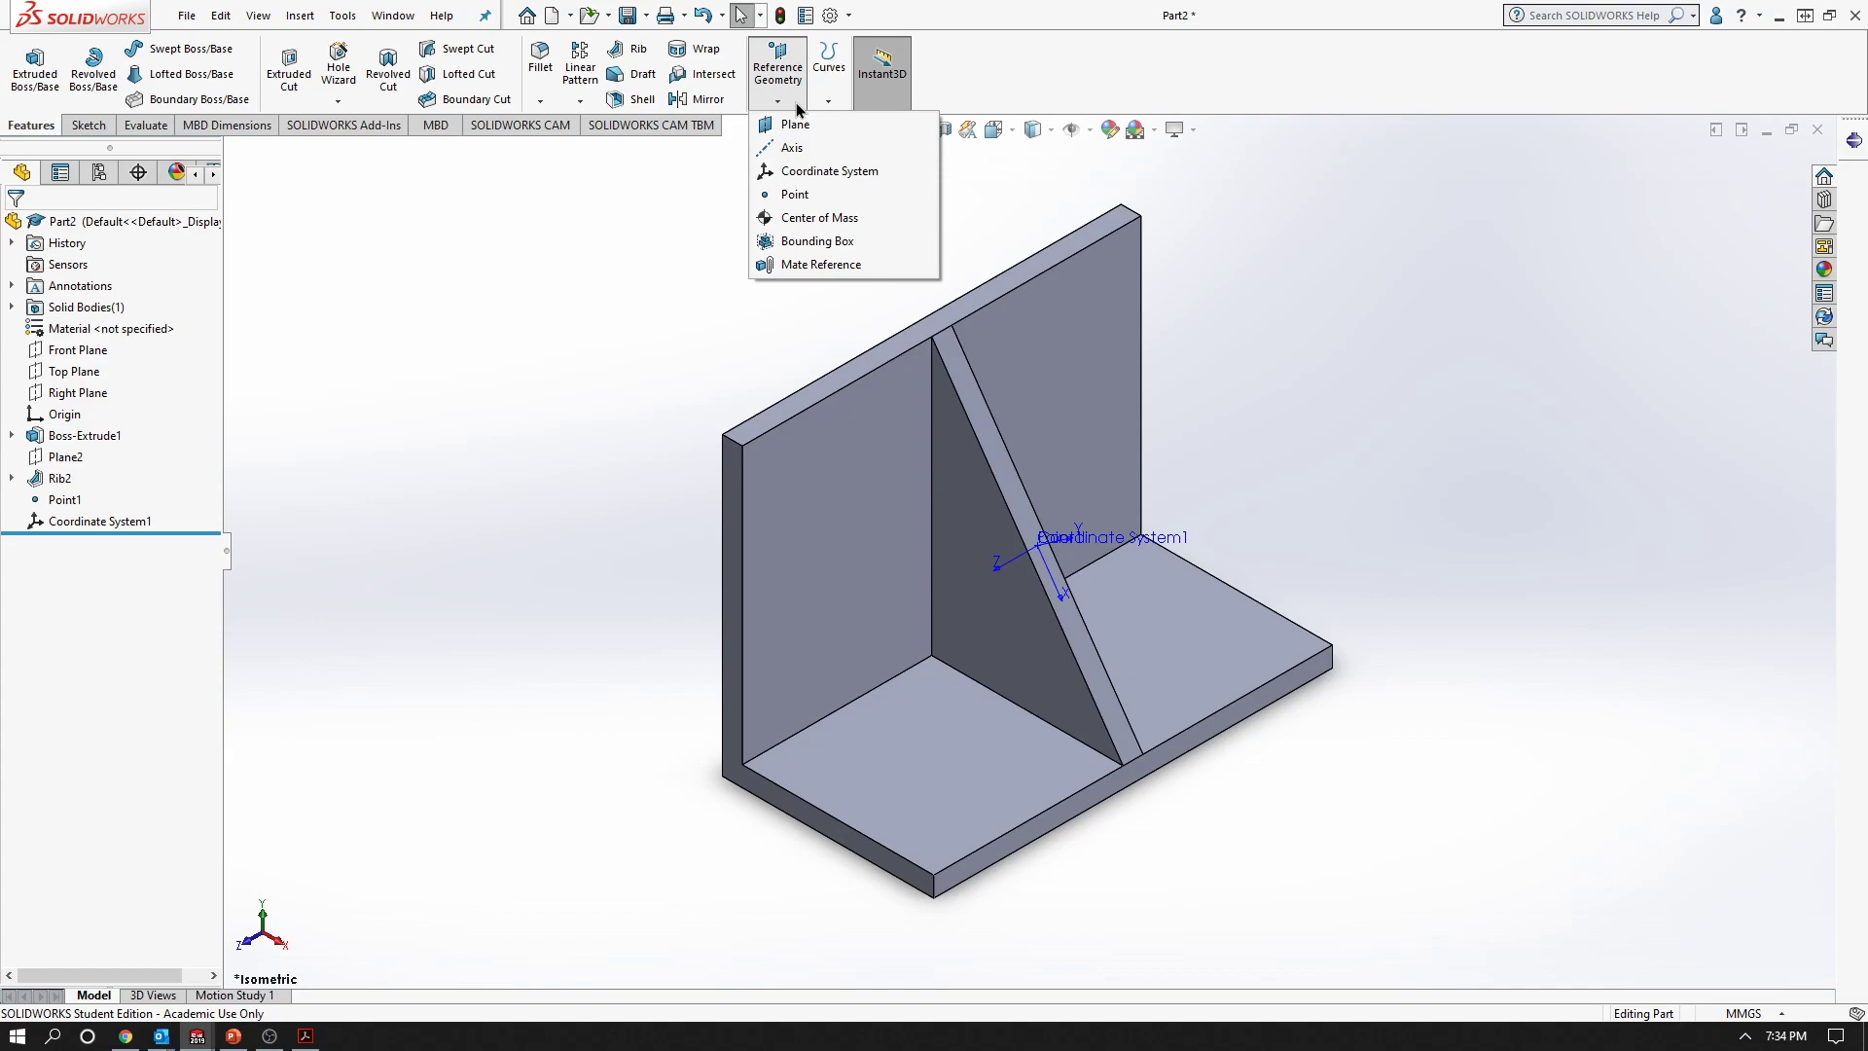
click(816, 171)
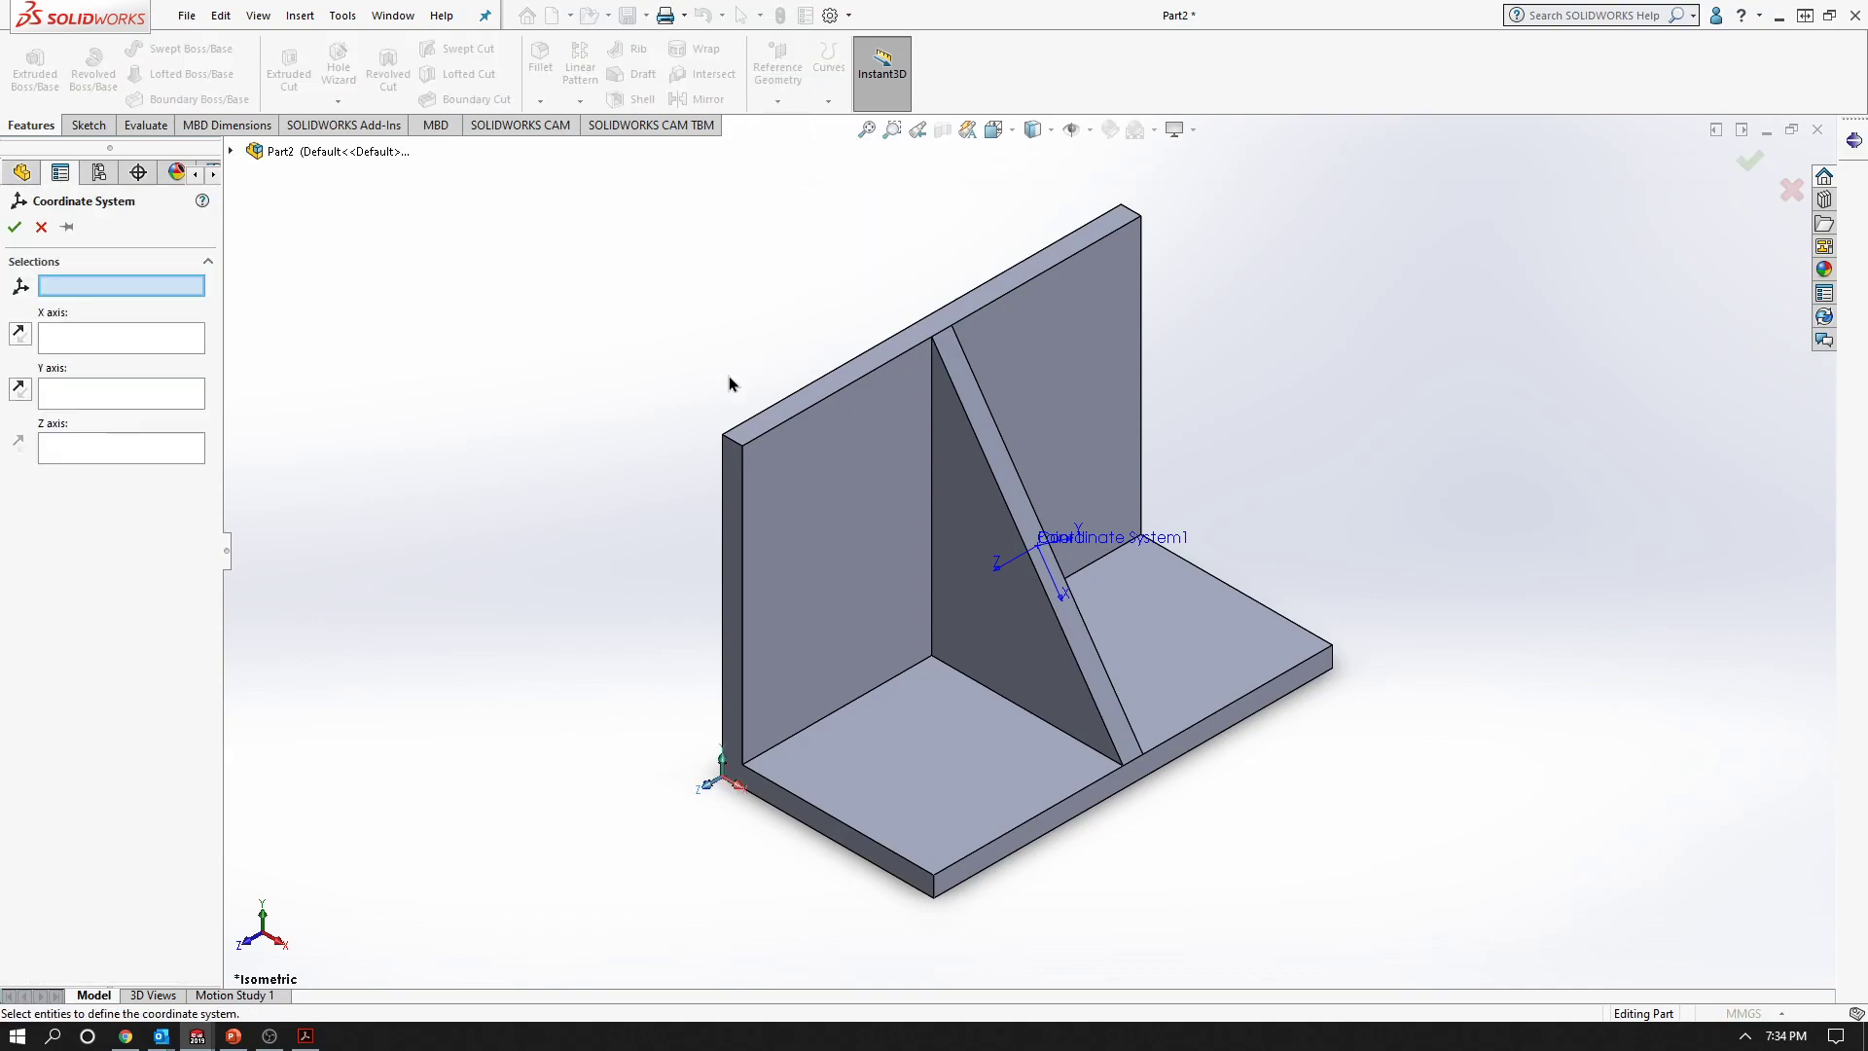
click(742, 765)
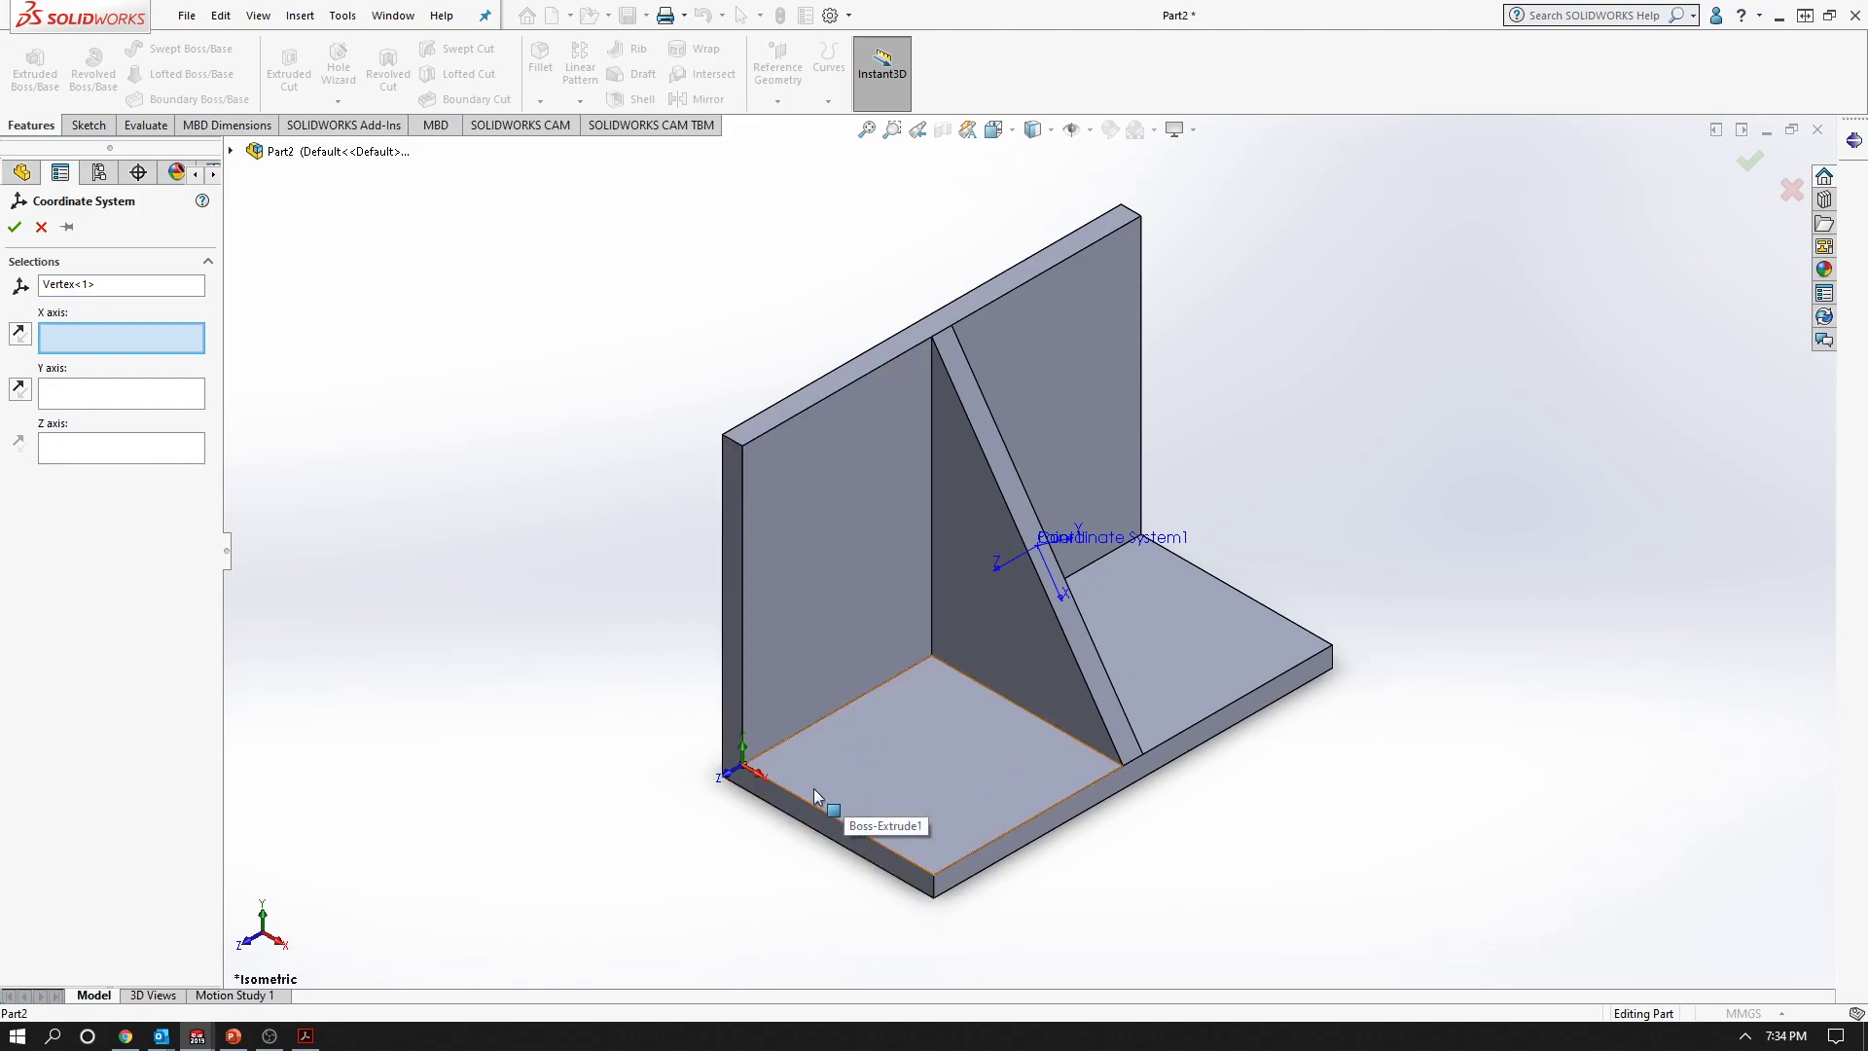
click(743, 669)
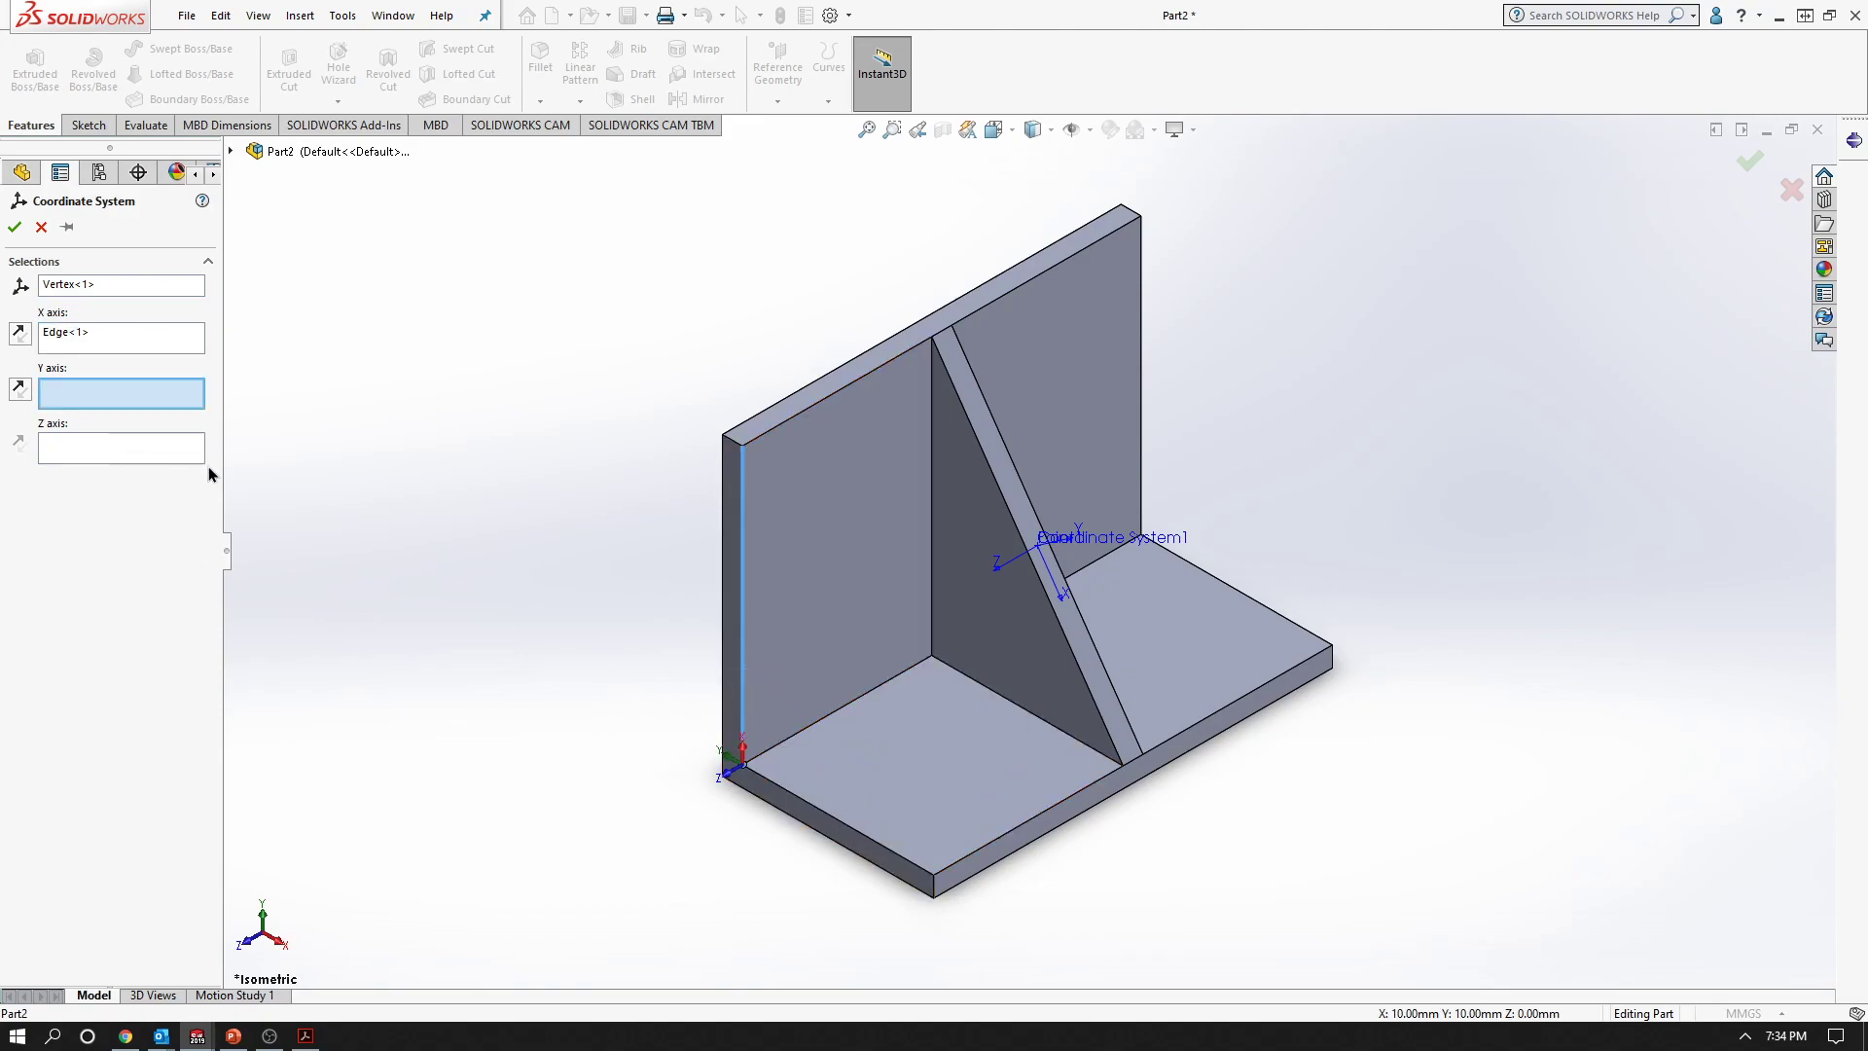
click(774, 745)
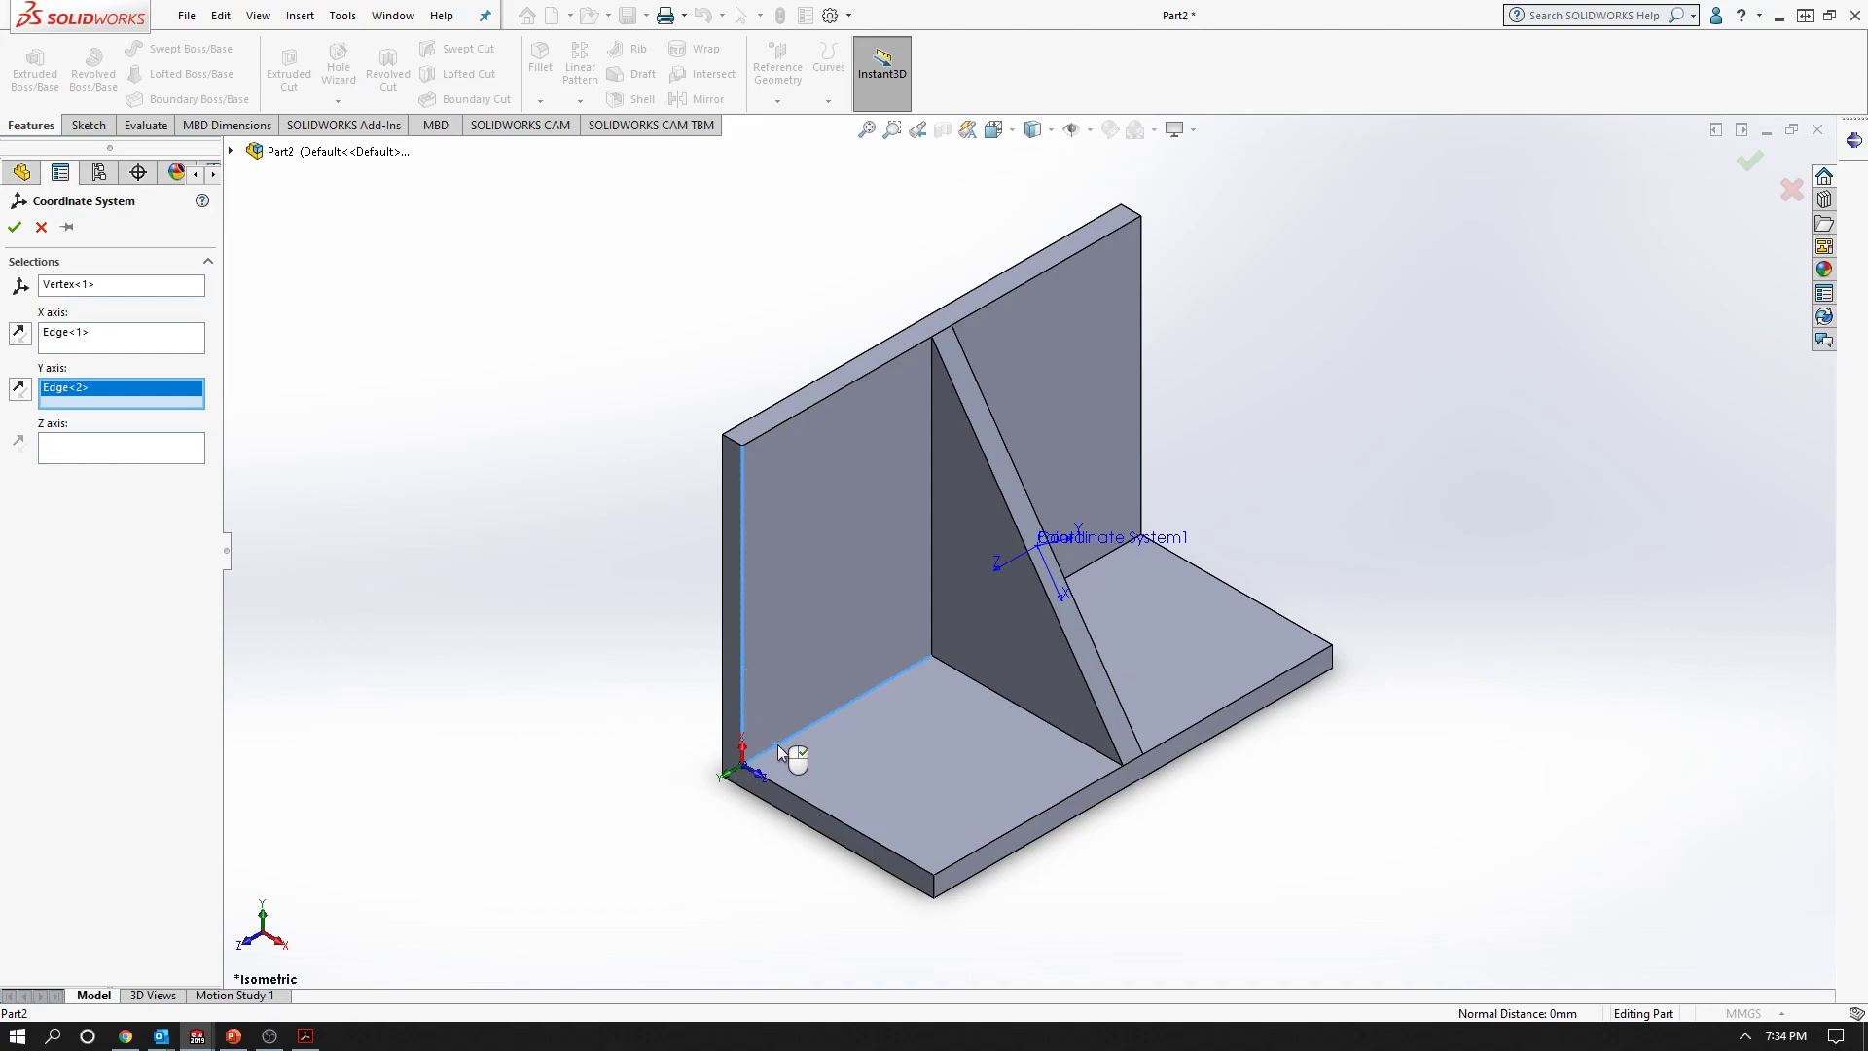
Set Y to the inner bottom edge and Z to the front bottom edge, reverse both, and confirm Coordinate System2.
click(893, 857)
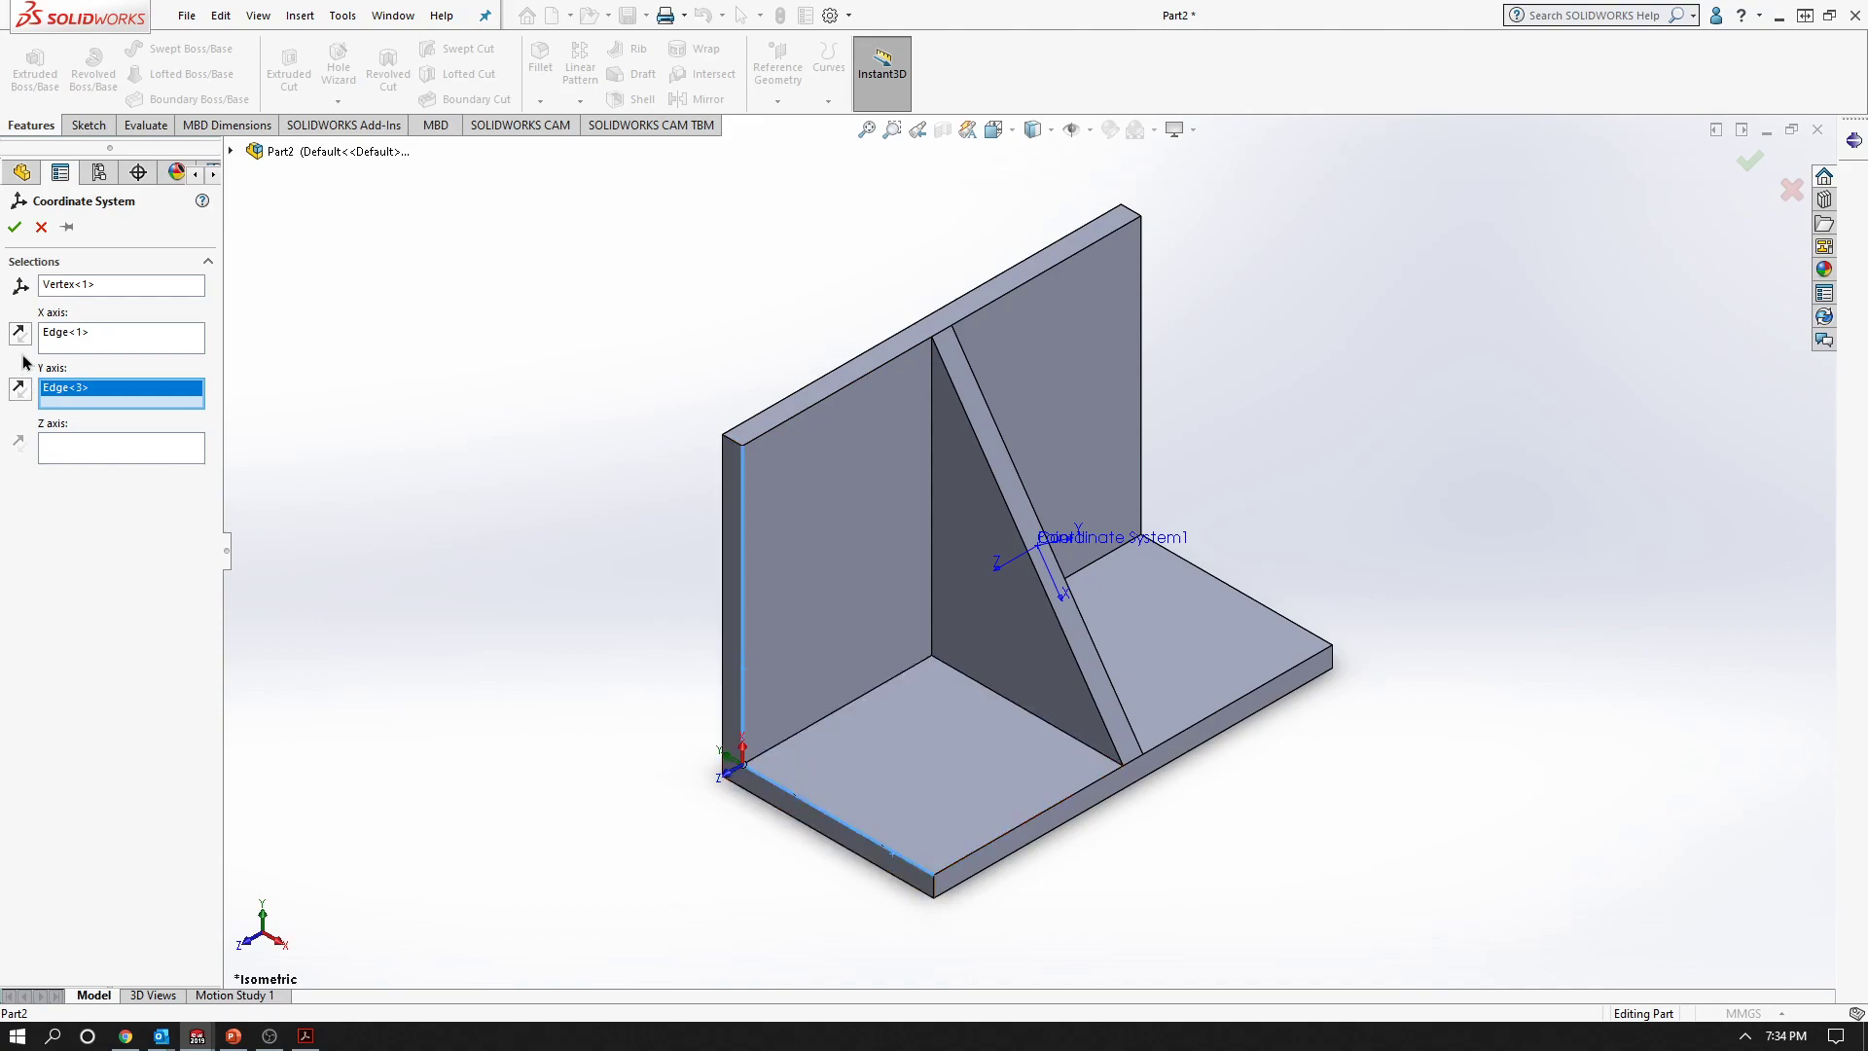
click(796, 737)
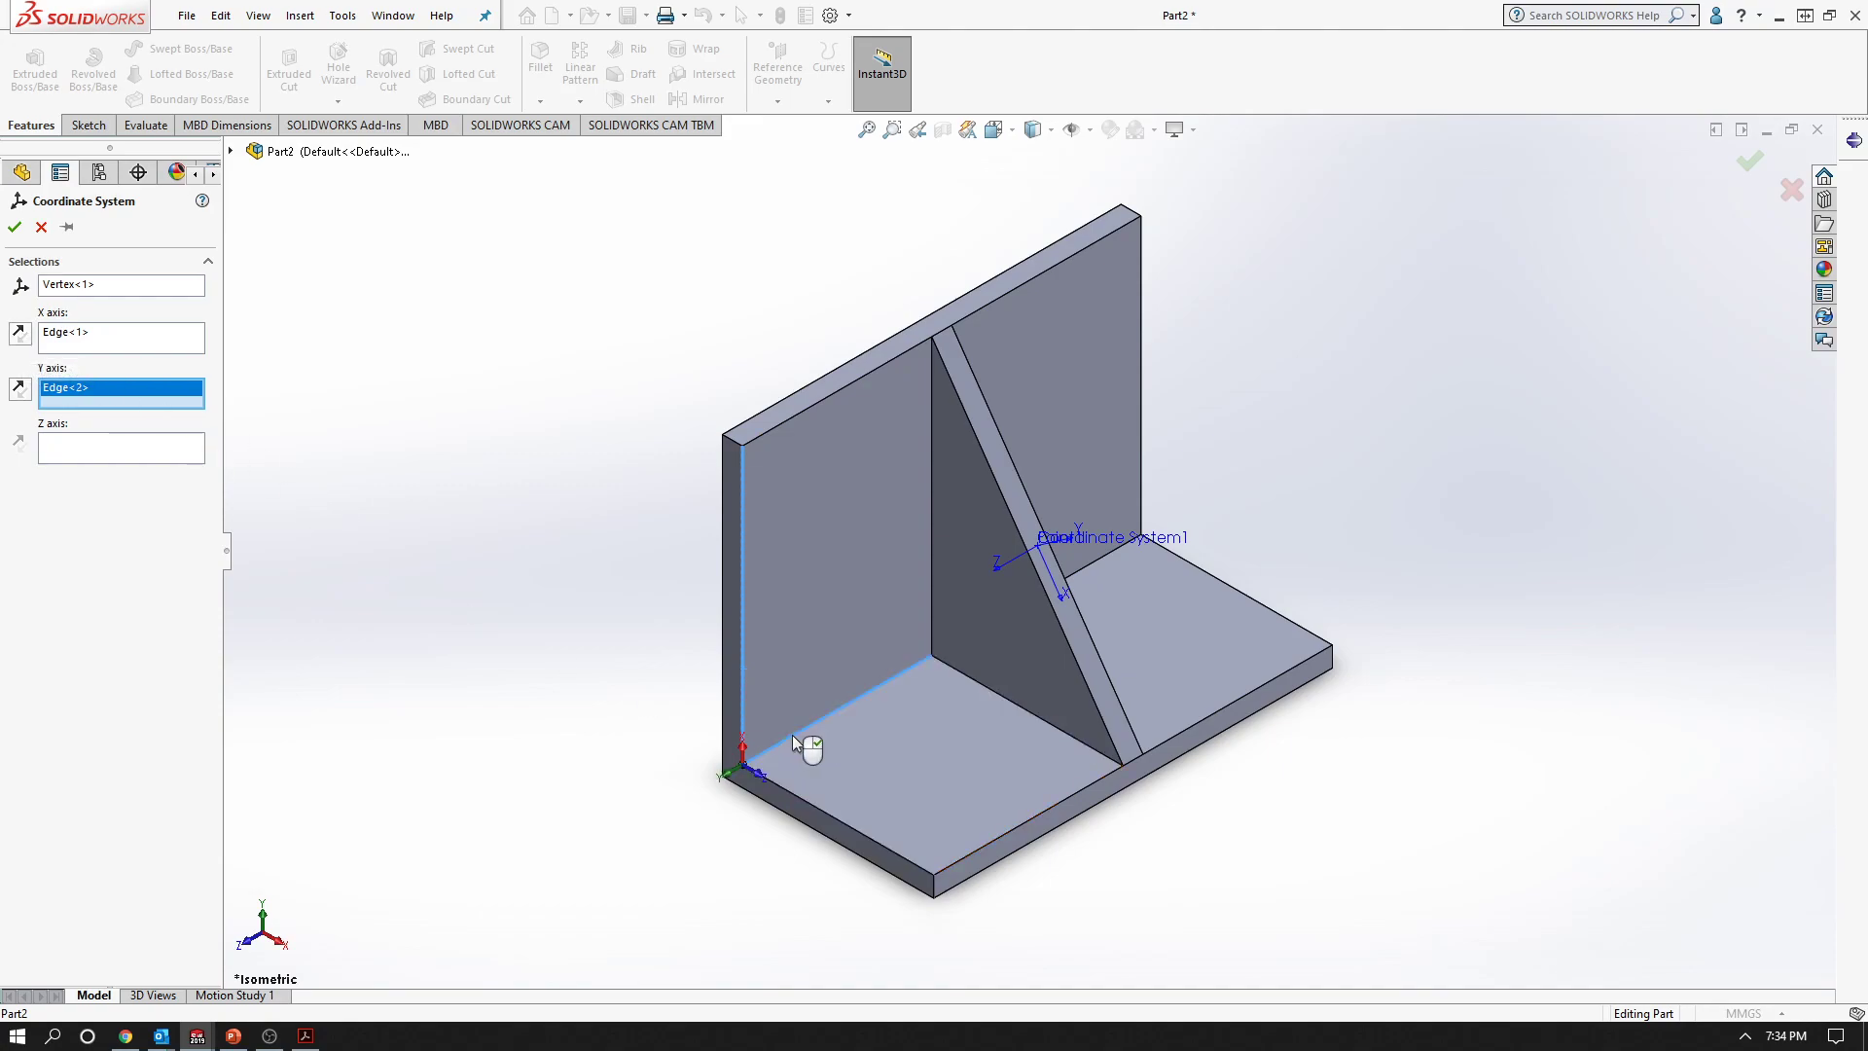
click(86, 459)
click(792, 795)
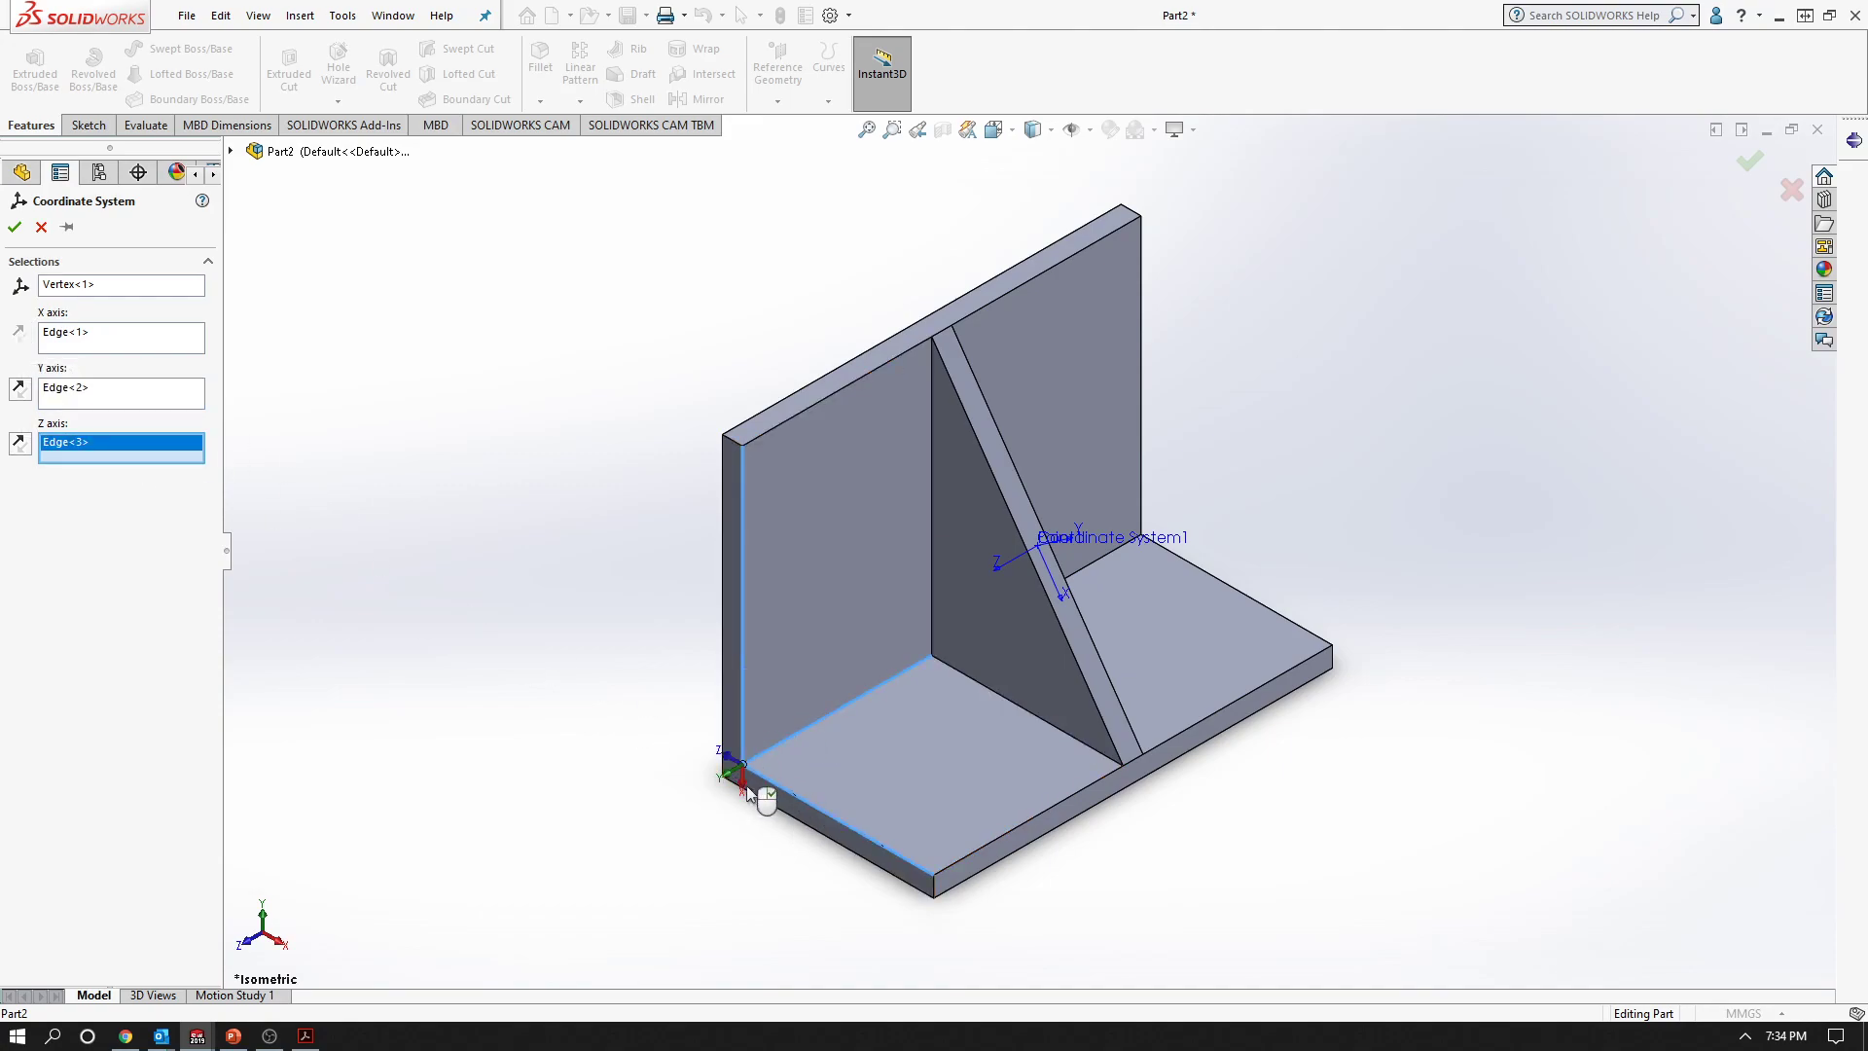
click(20, 444)
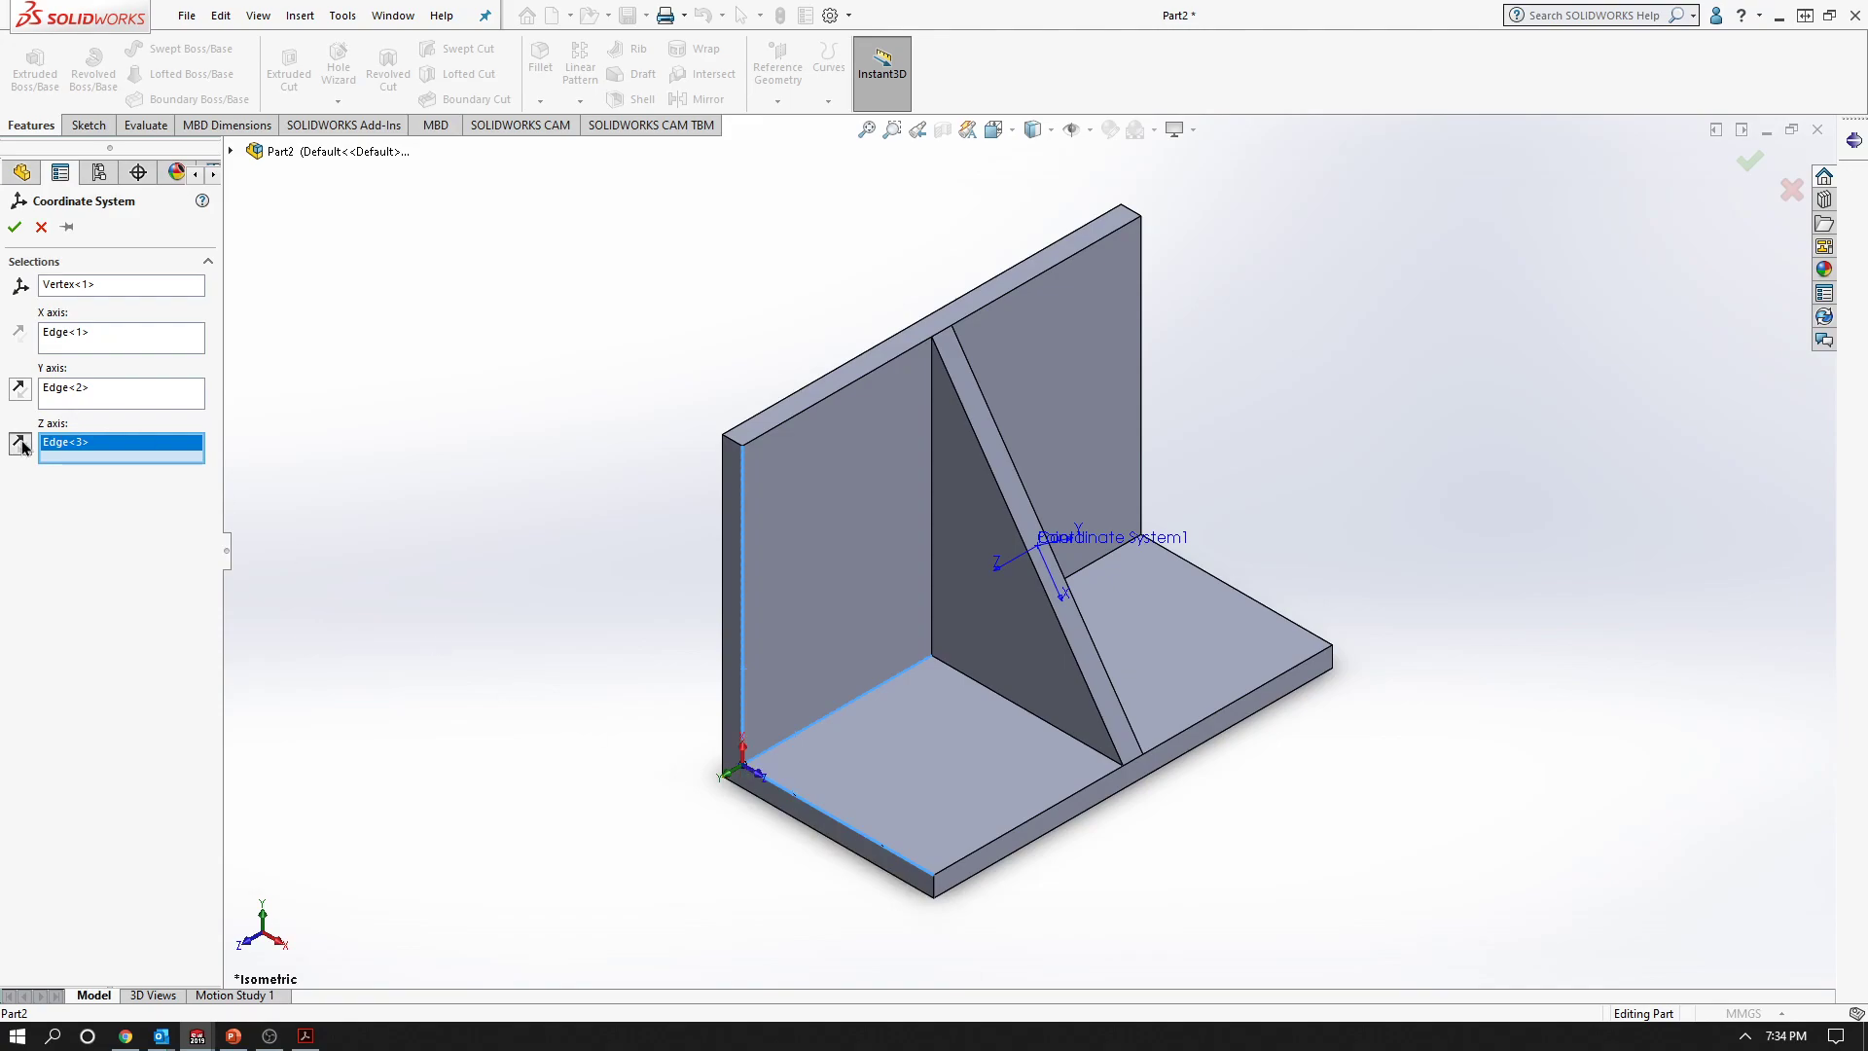
click(20, 389)
click(86, 337)
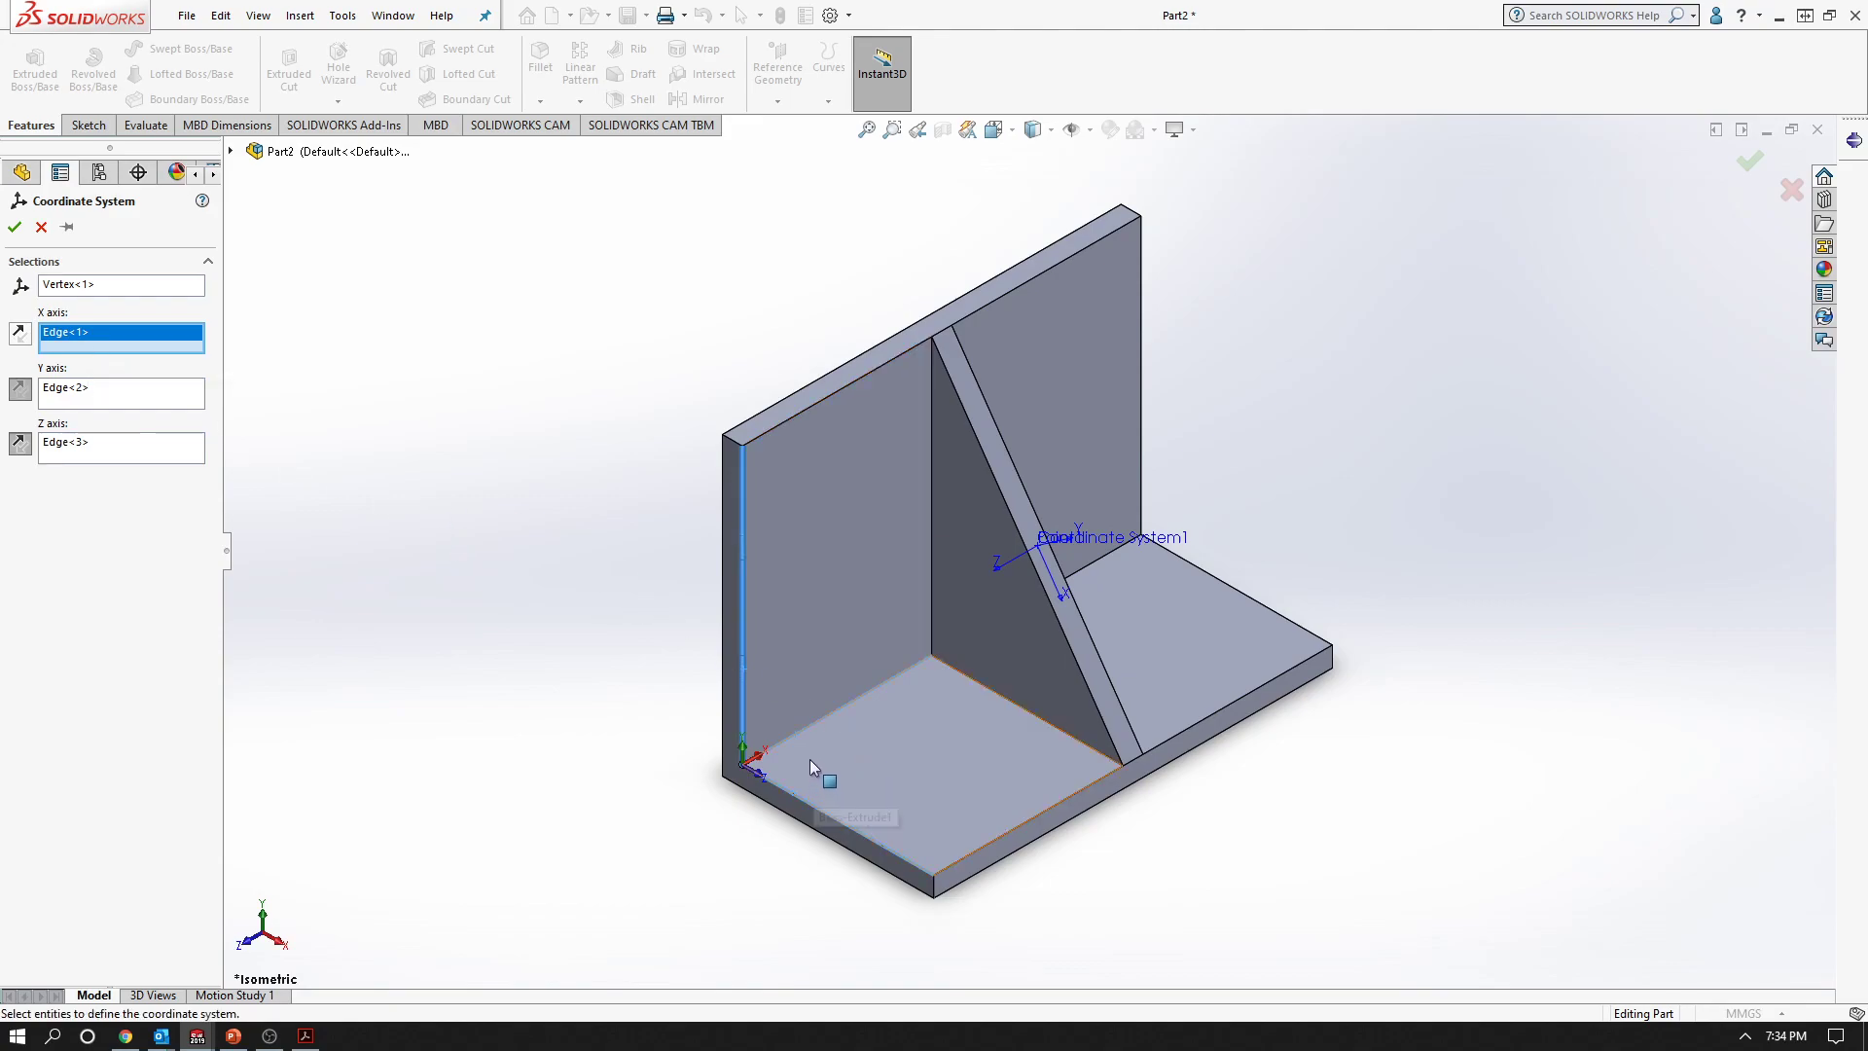
click(17, 229)
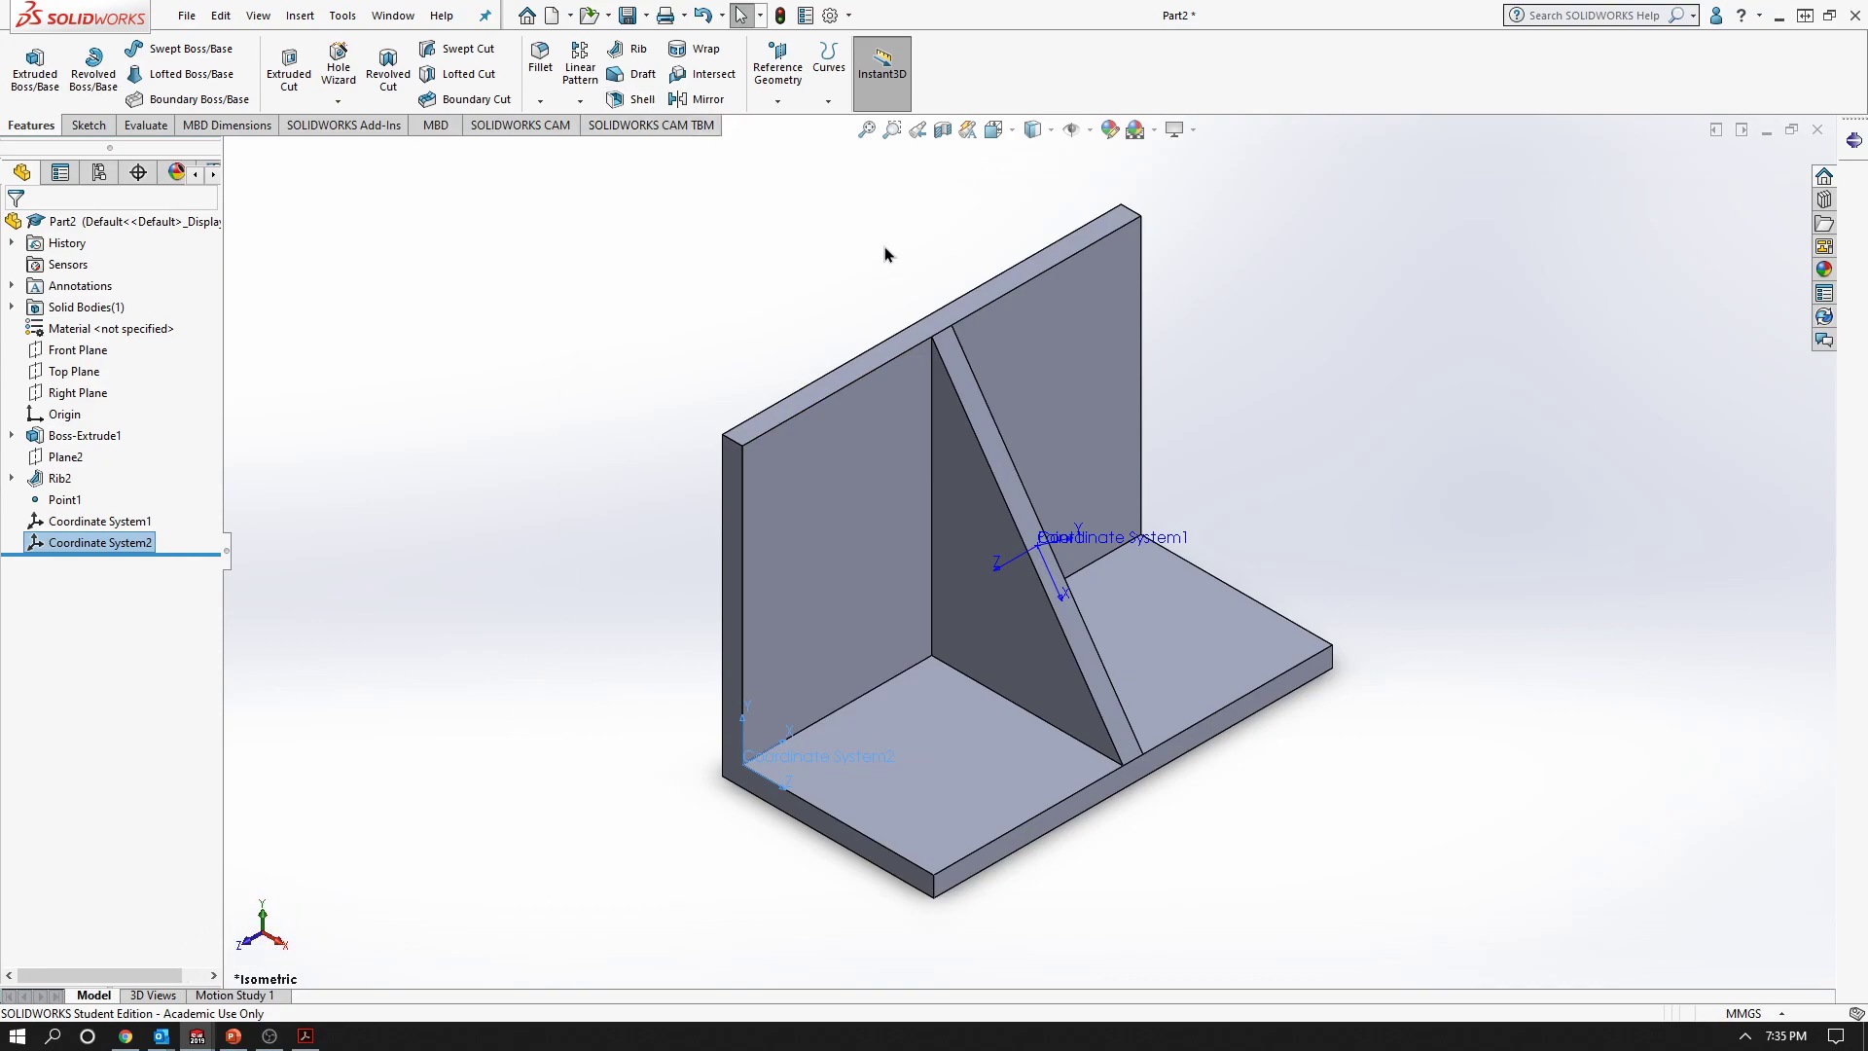
Save the part as a new file with type IGES (*.igs).
click(645, 15)
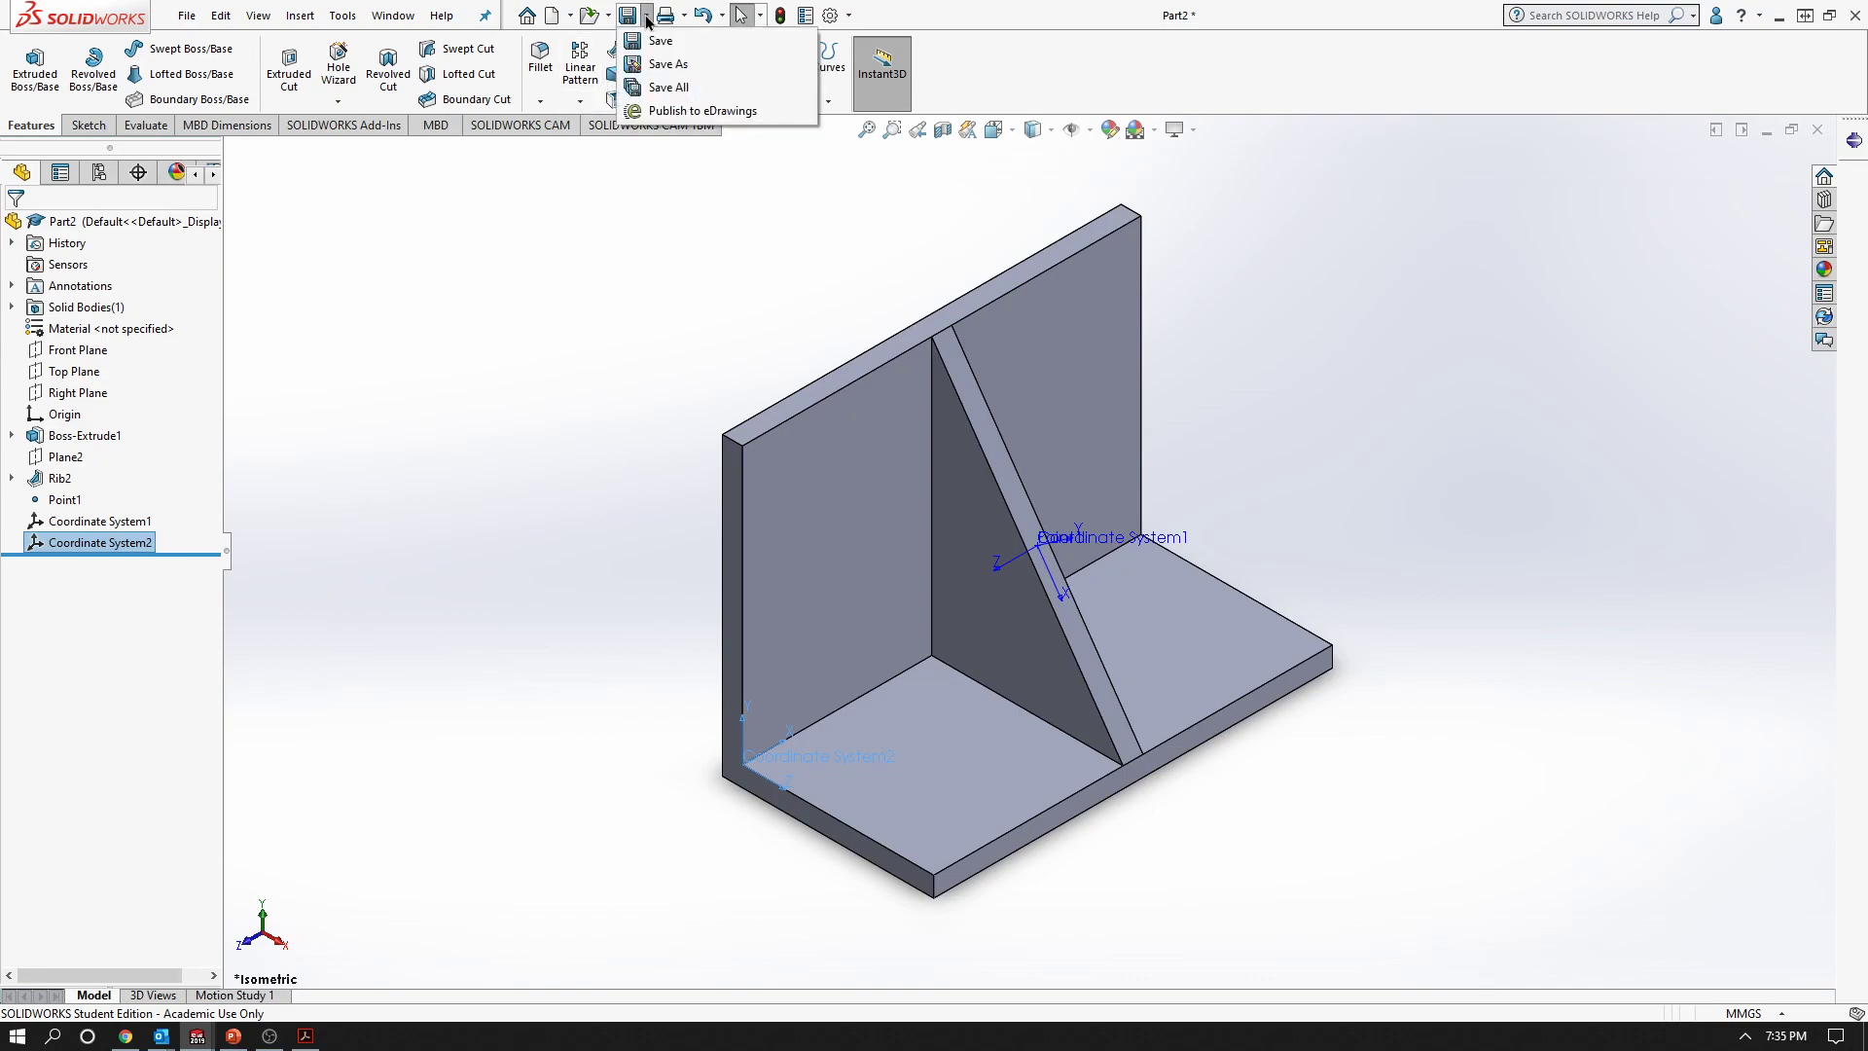
click(671, 58)
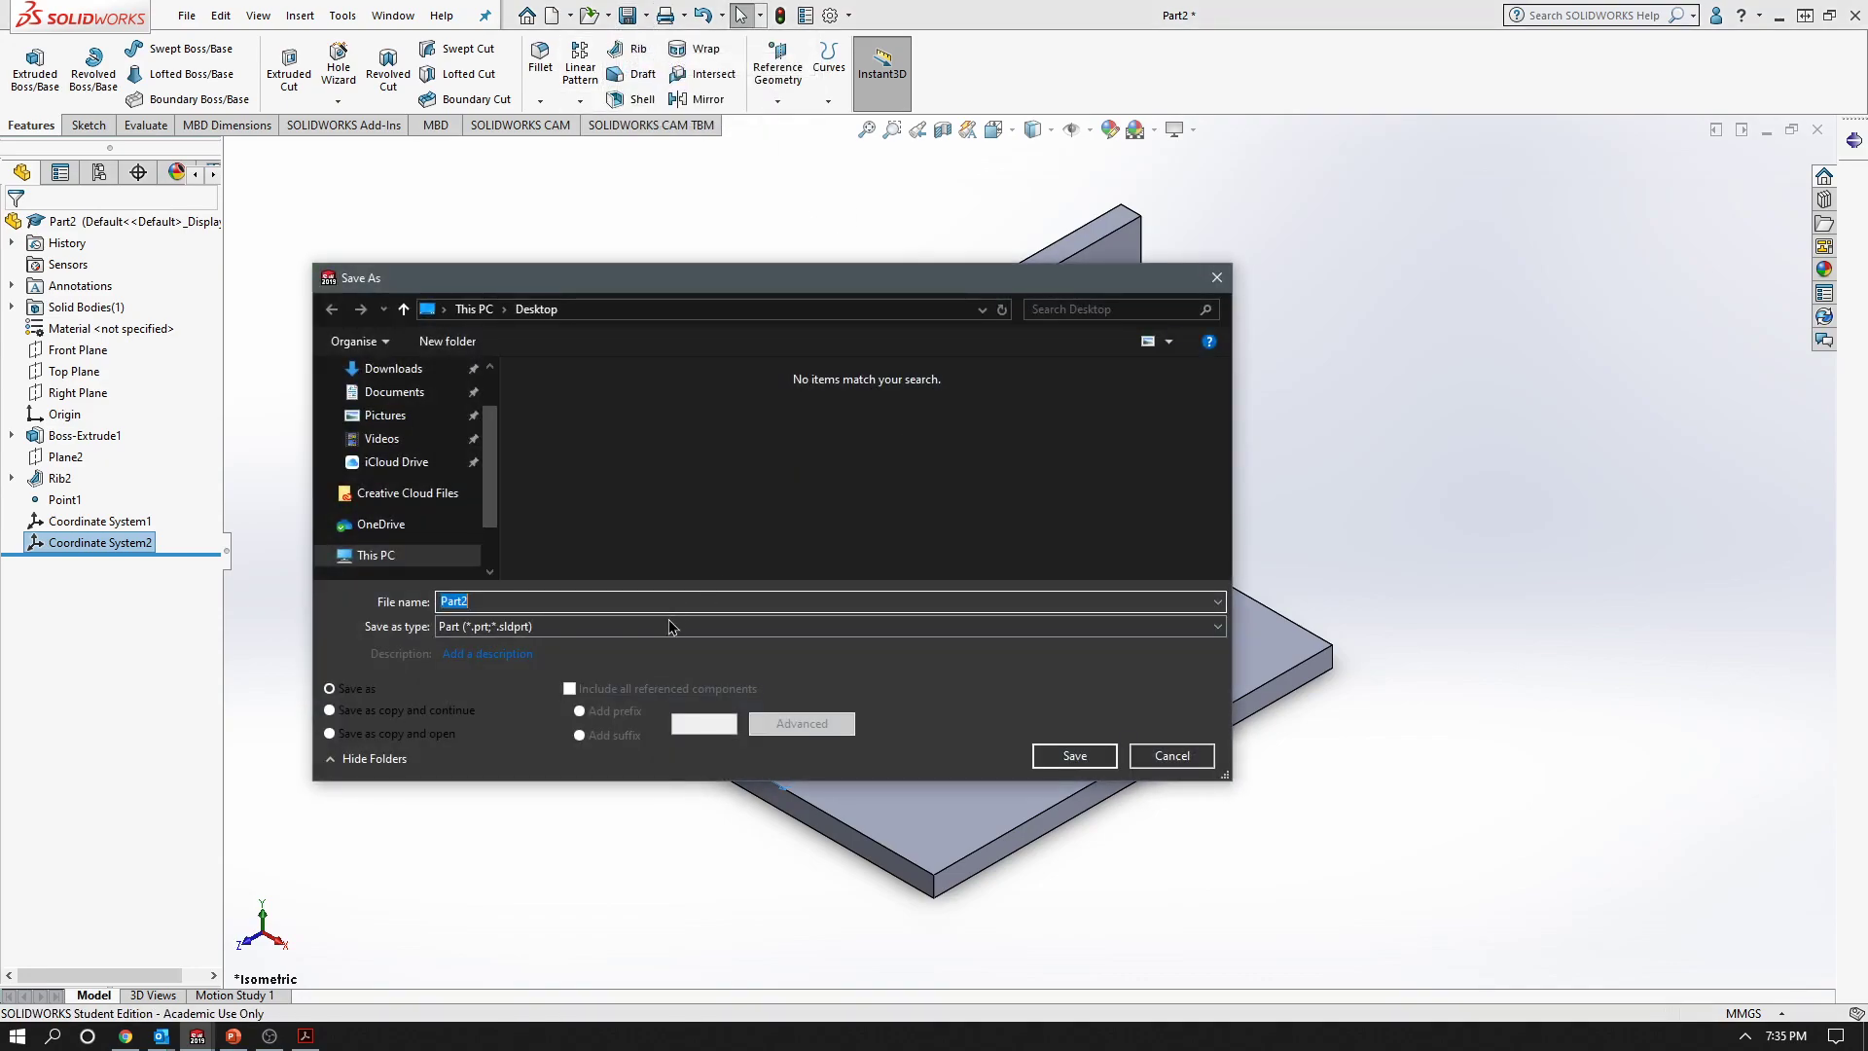
click(667, 627)
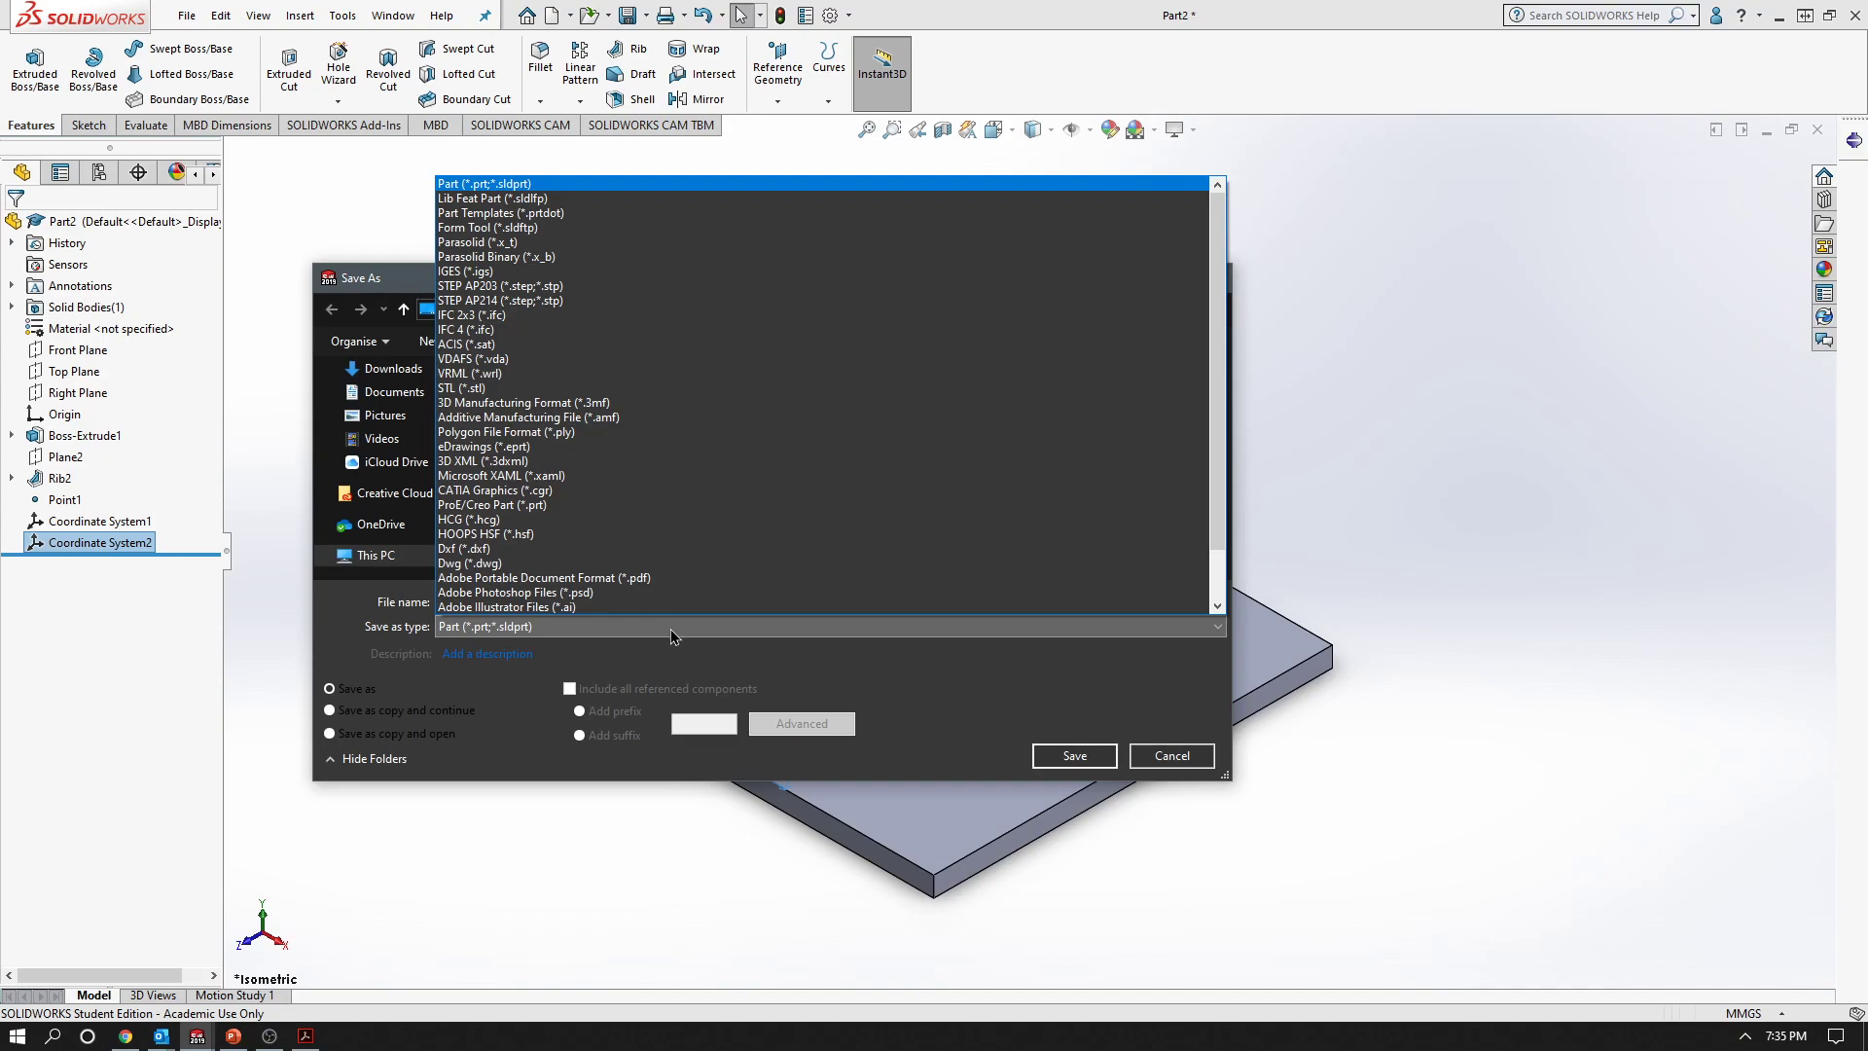
click(548, 273)
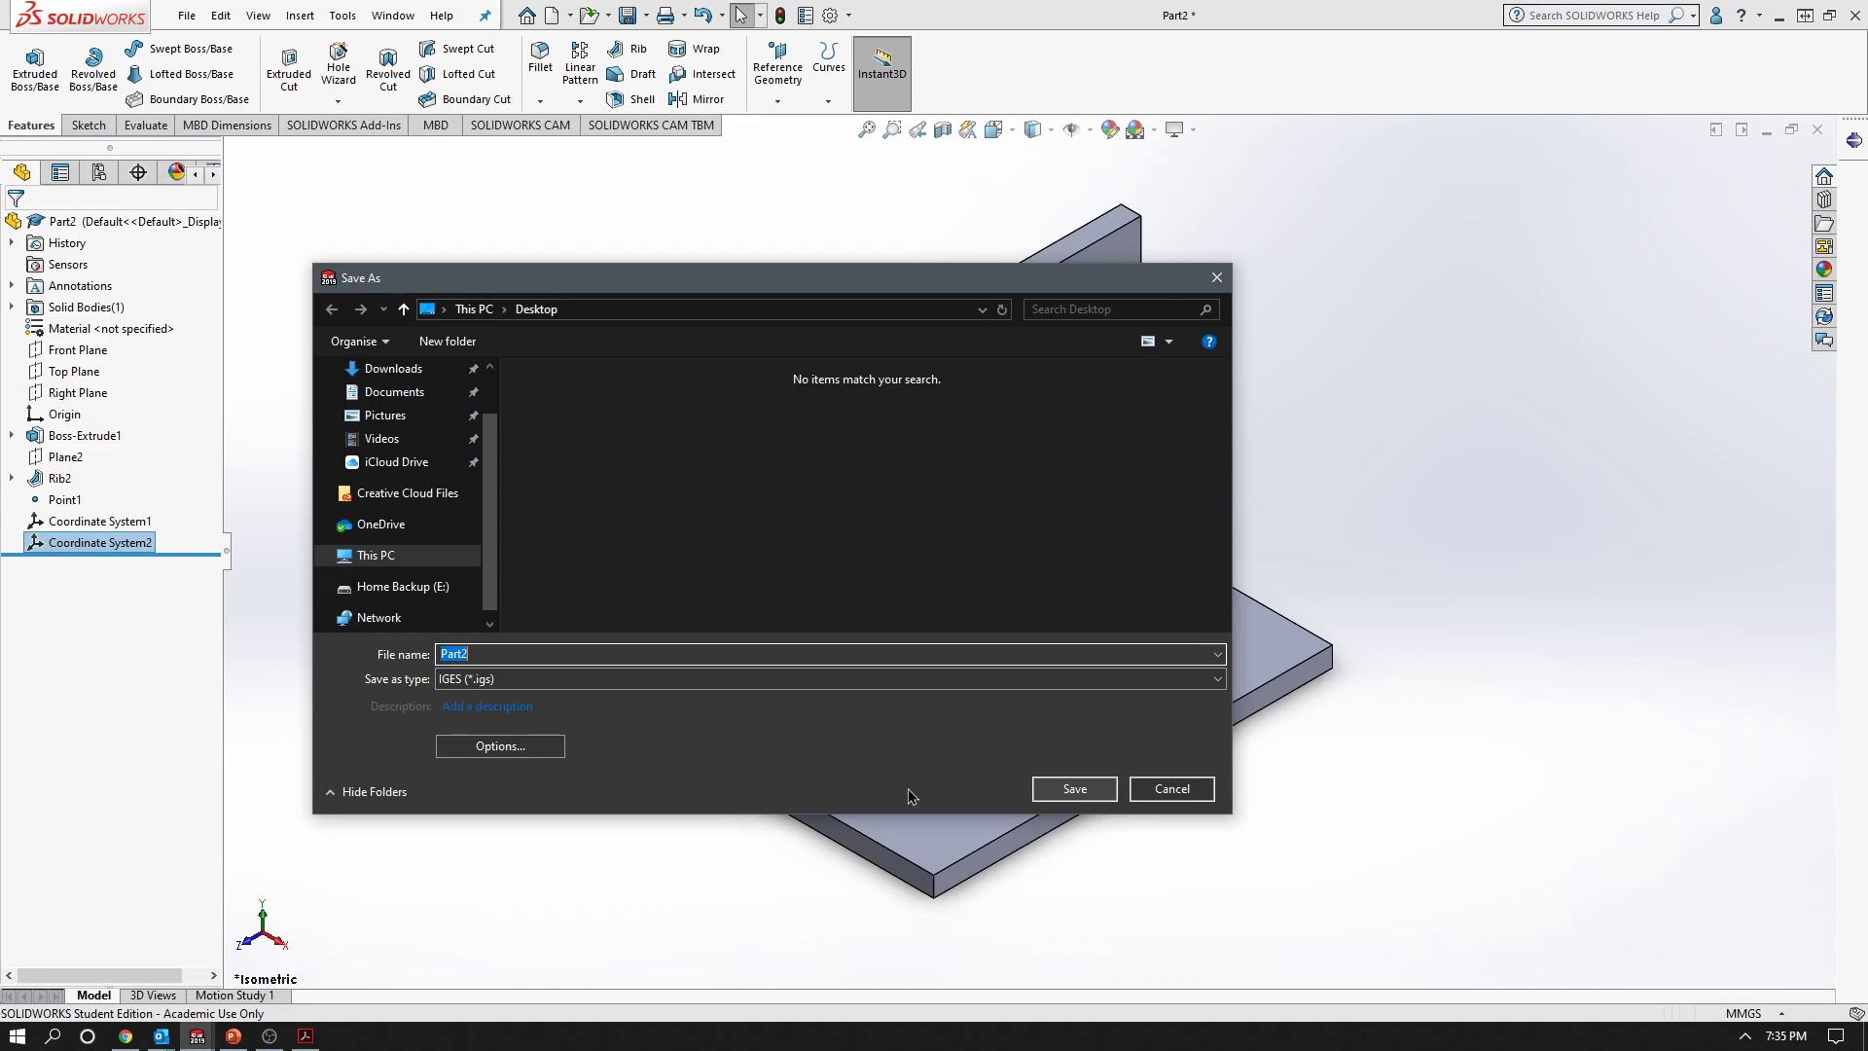
Set the IGES export output coordinate system to Coordinate System1.
click(533, 749)
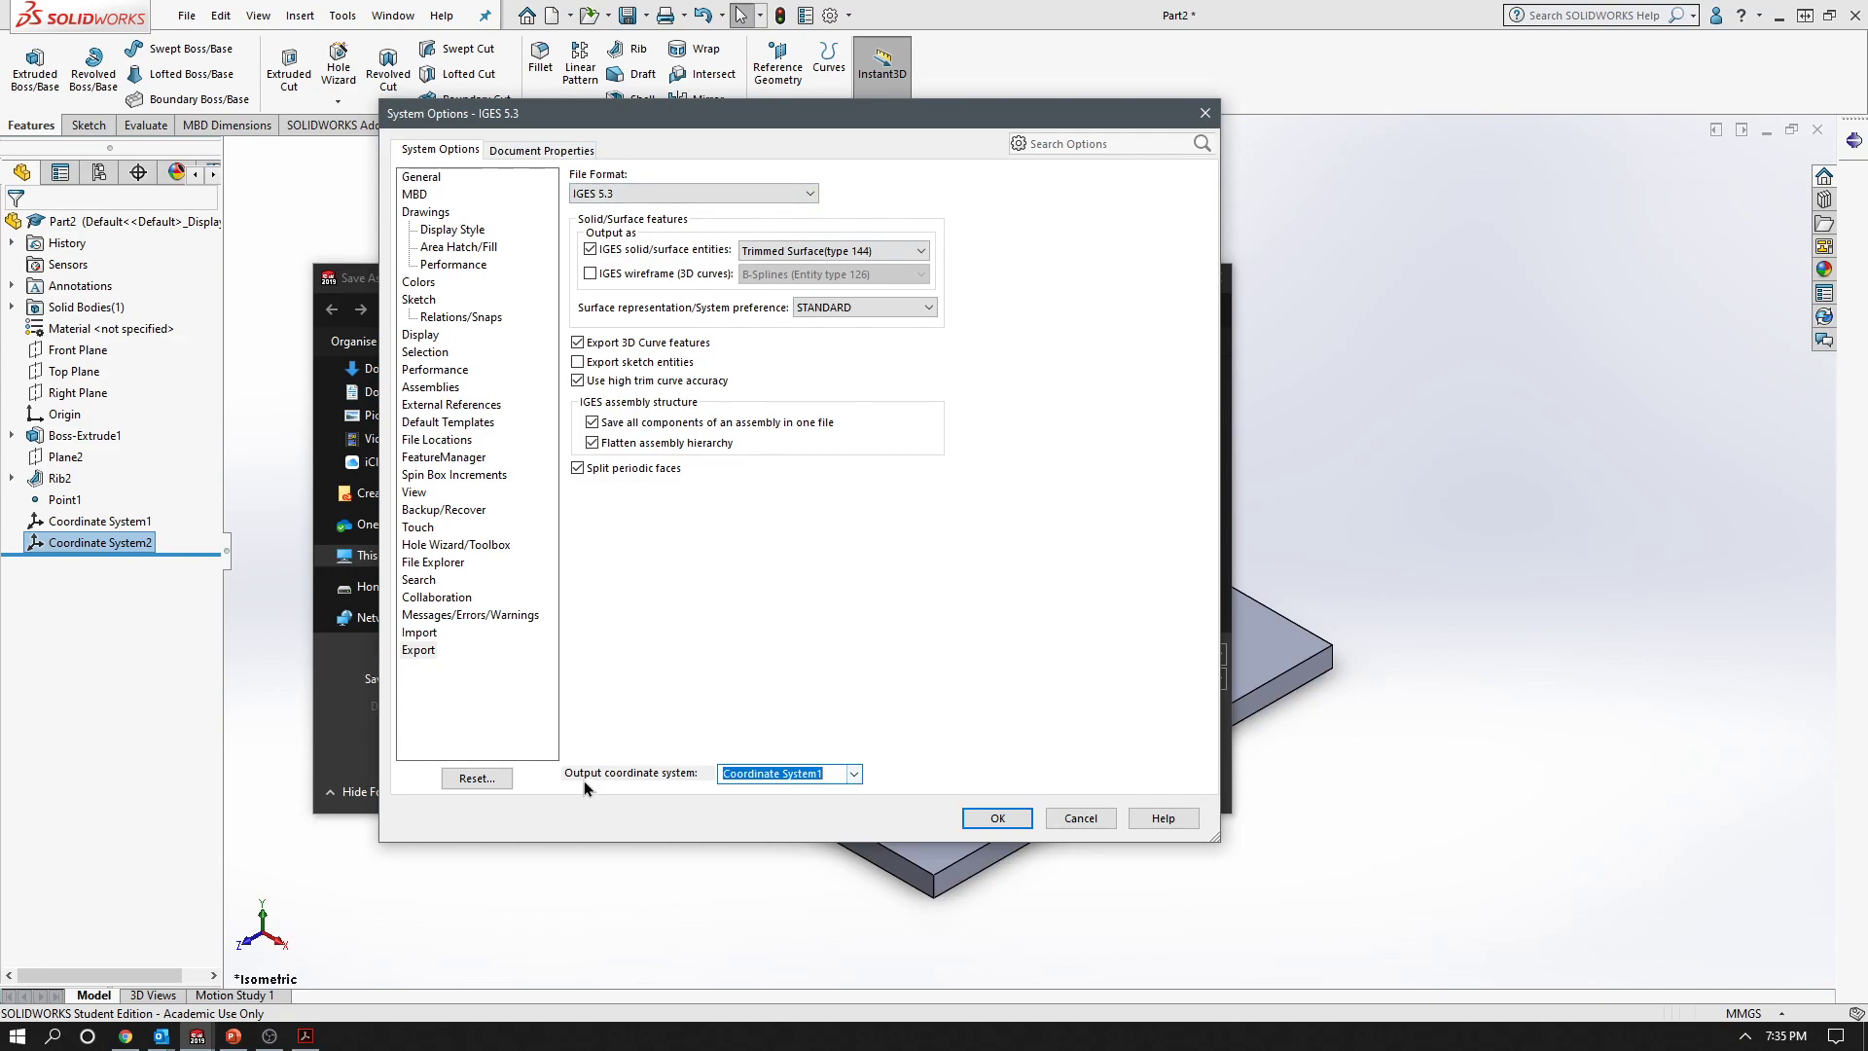
click(855, 779)
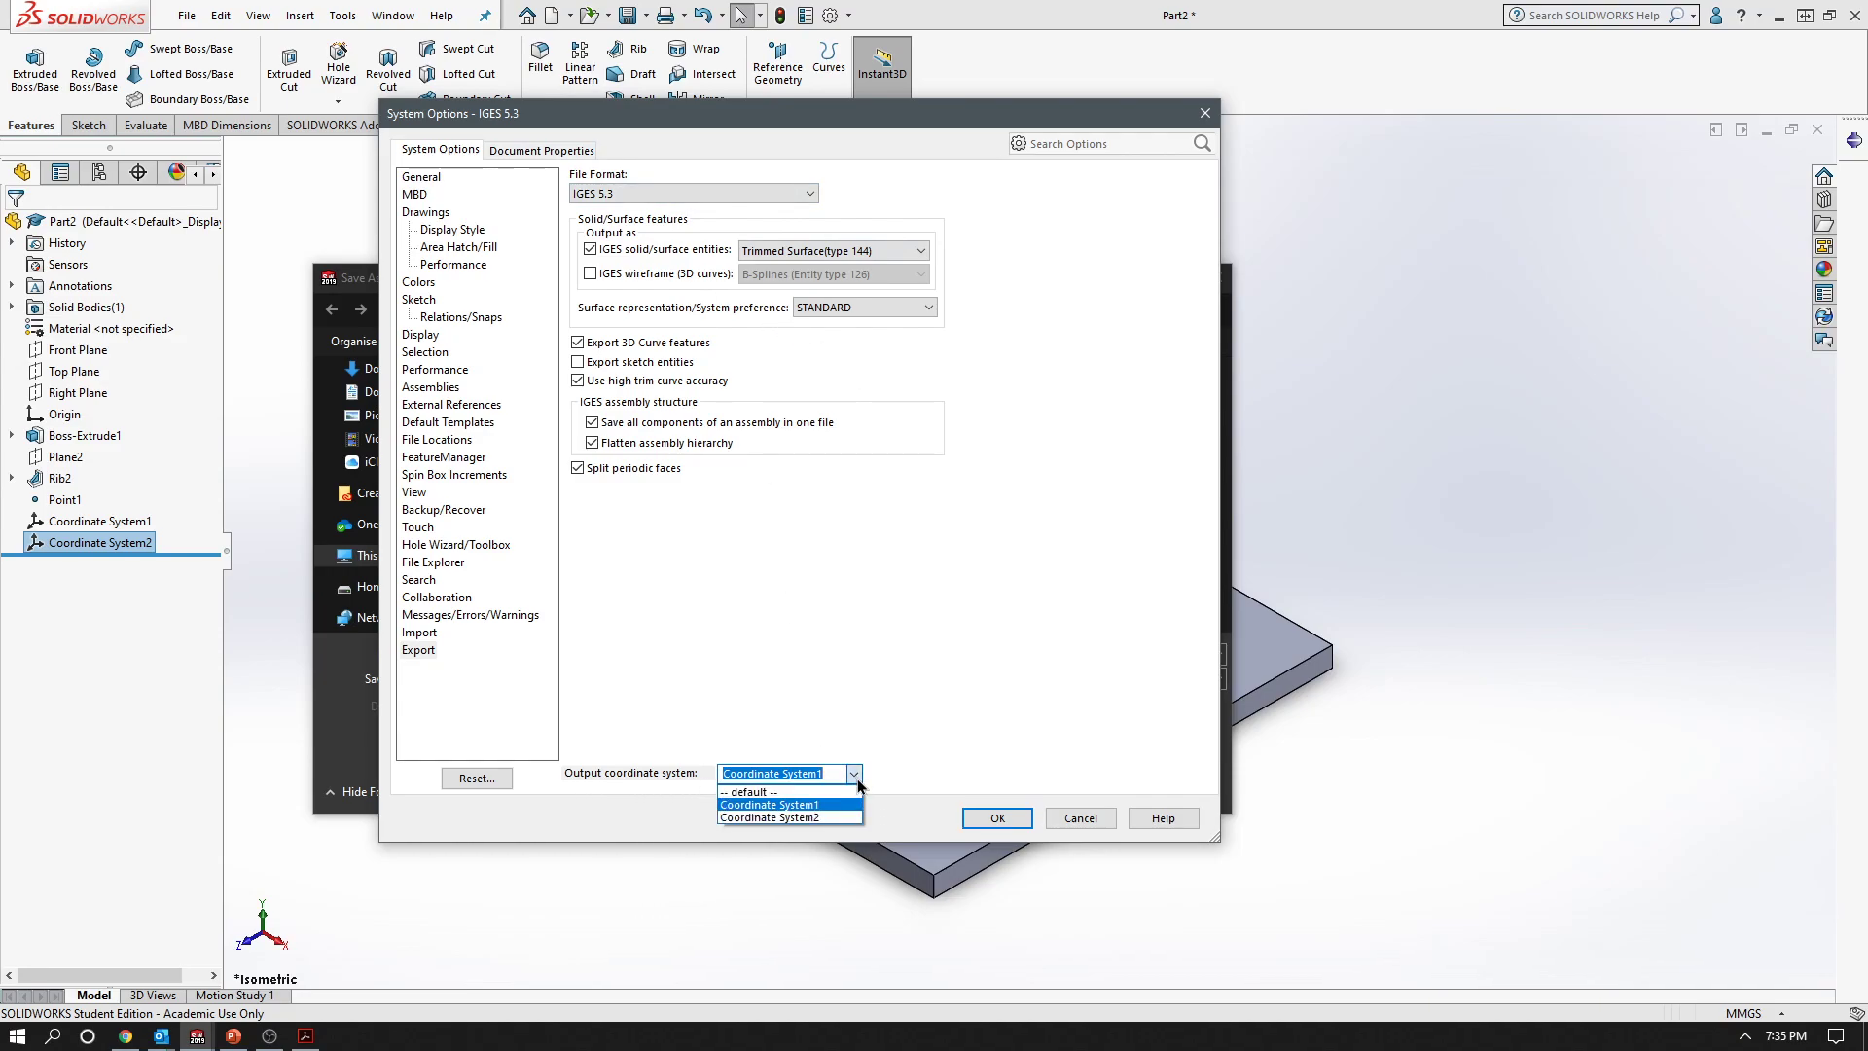
click(829, 815)
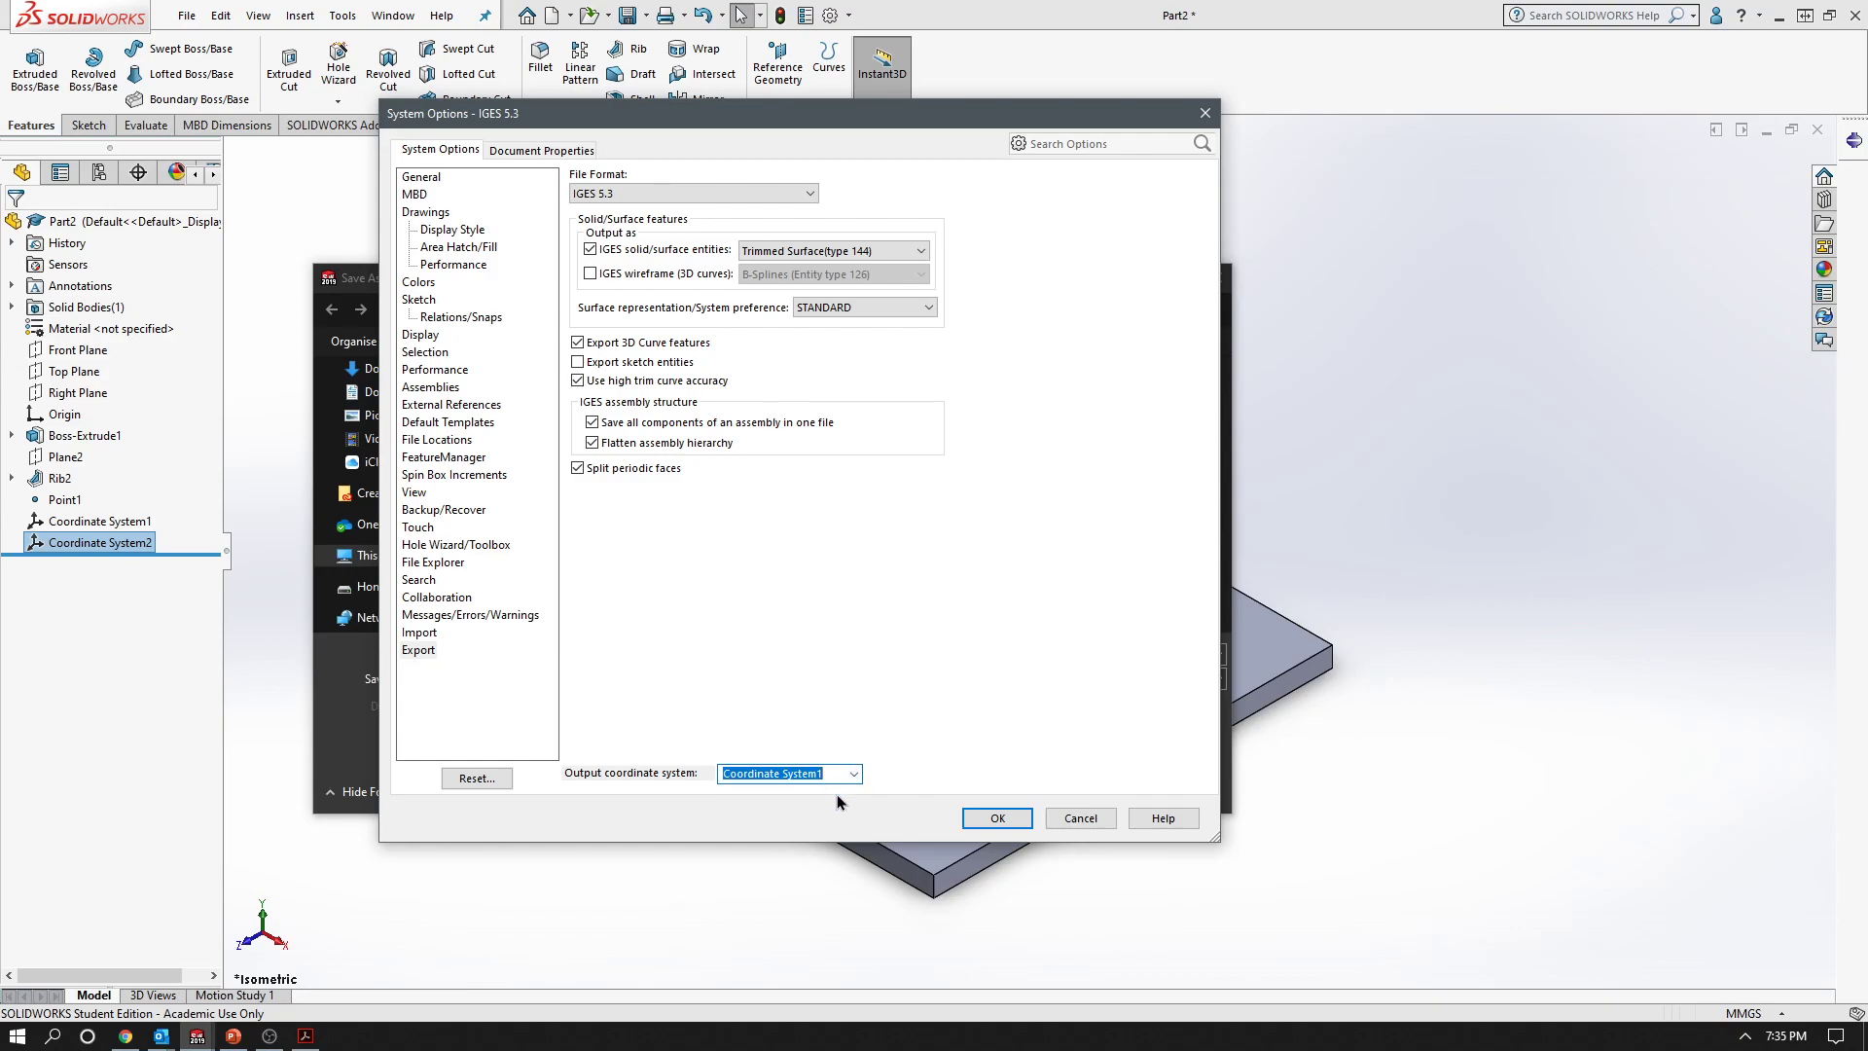
click(837, 774)
click(816, 817)
click(853, 773)
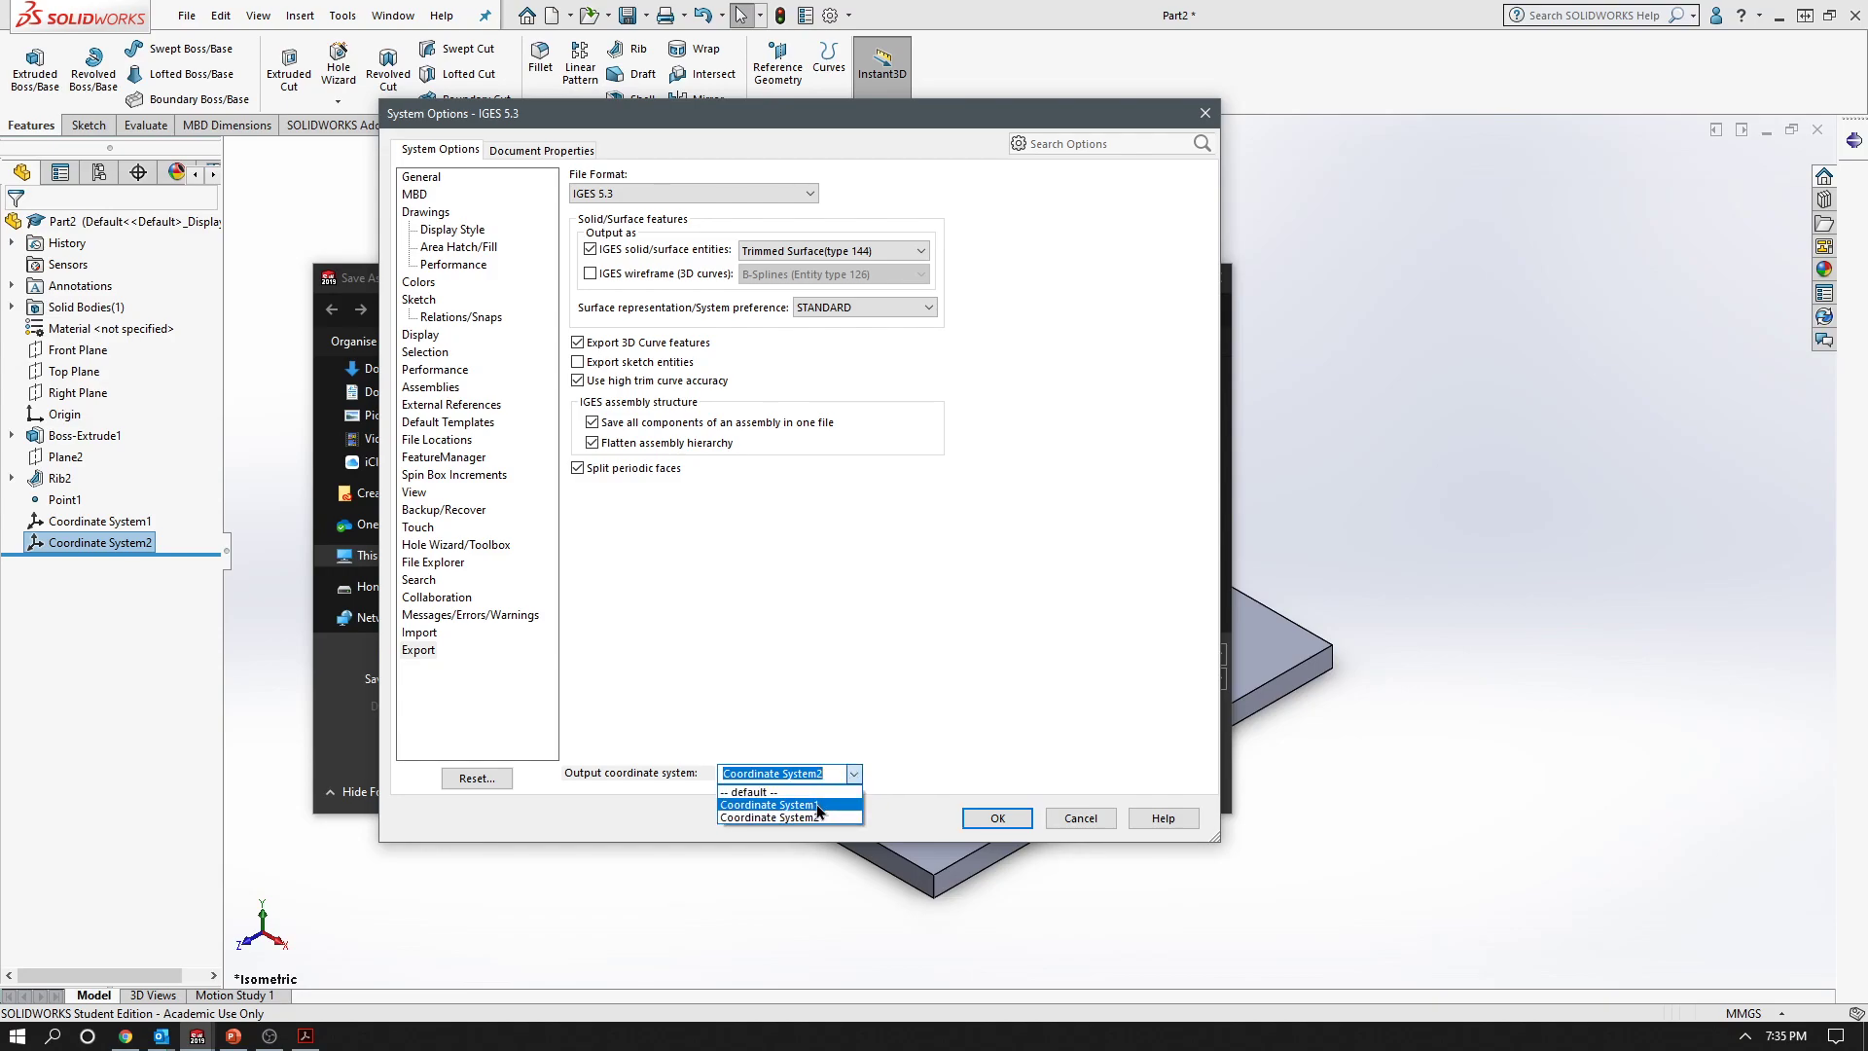
click(813, 806)
click(999, 818)
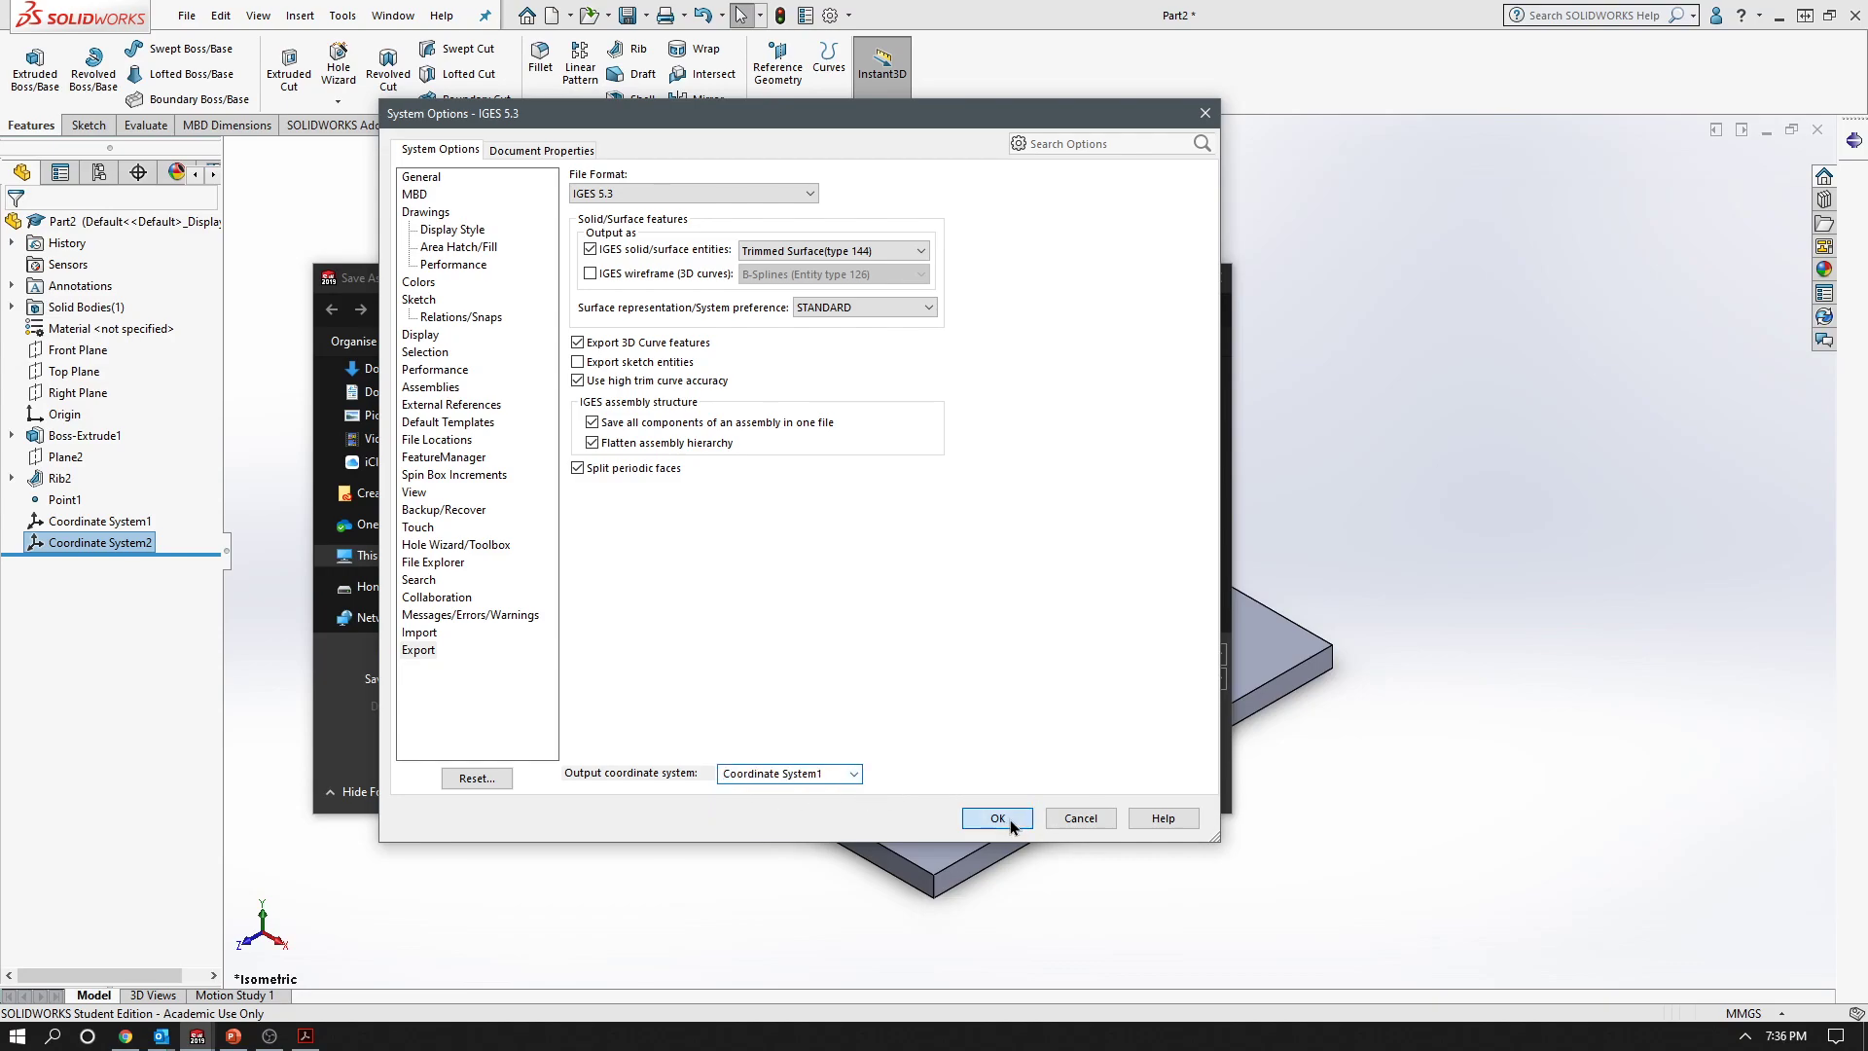
Save Part2.IGS to the Desktop and minimize SOLIDWORKS.
drag(492, 502, 486, 399)
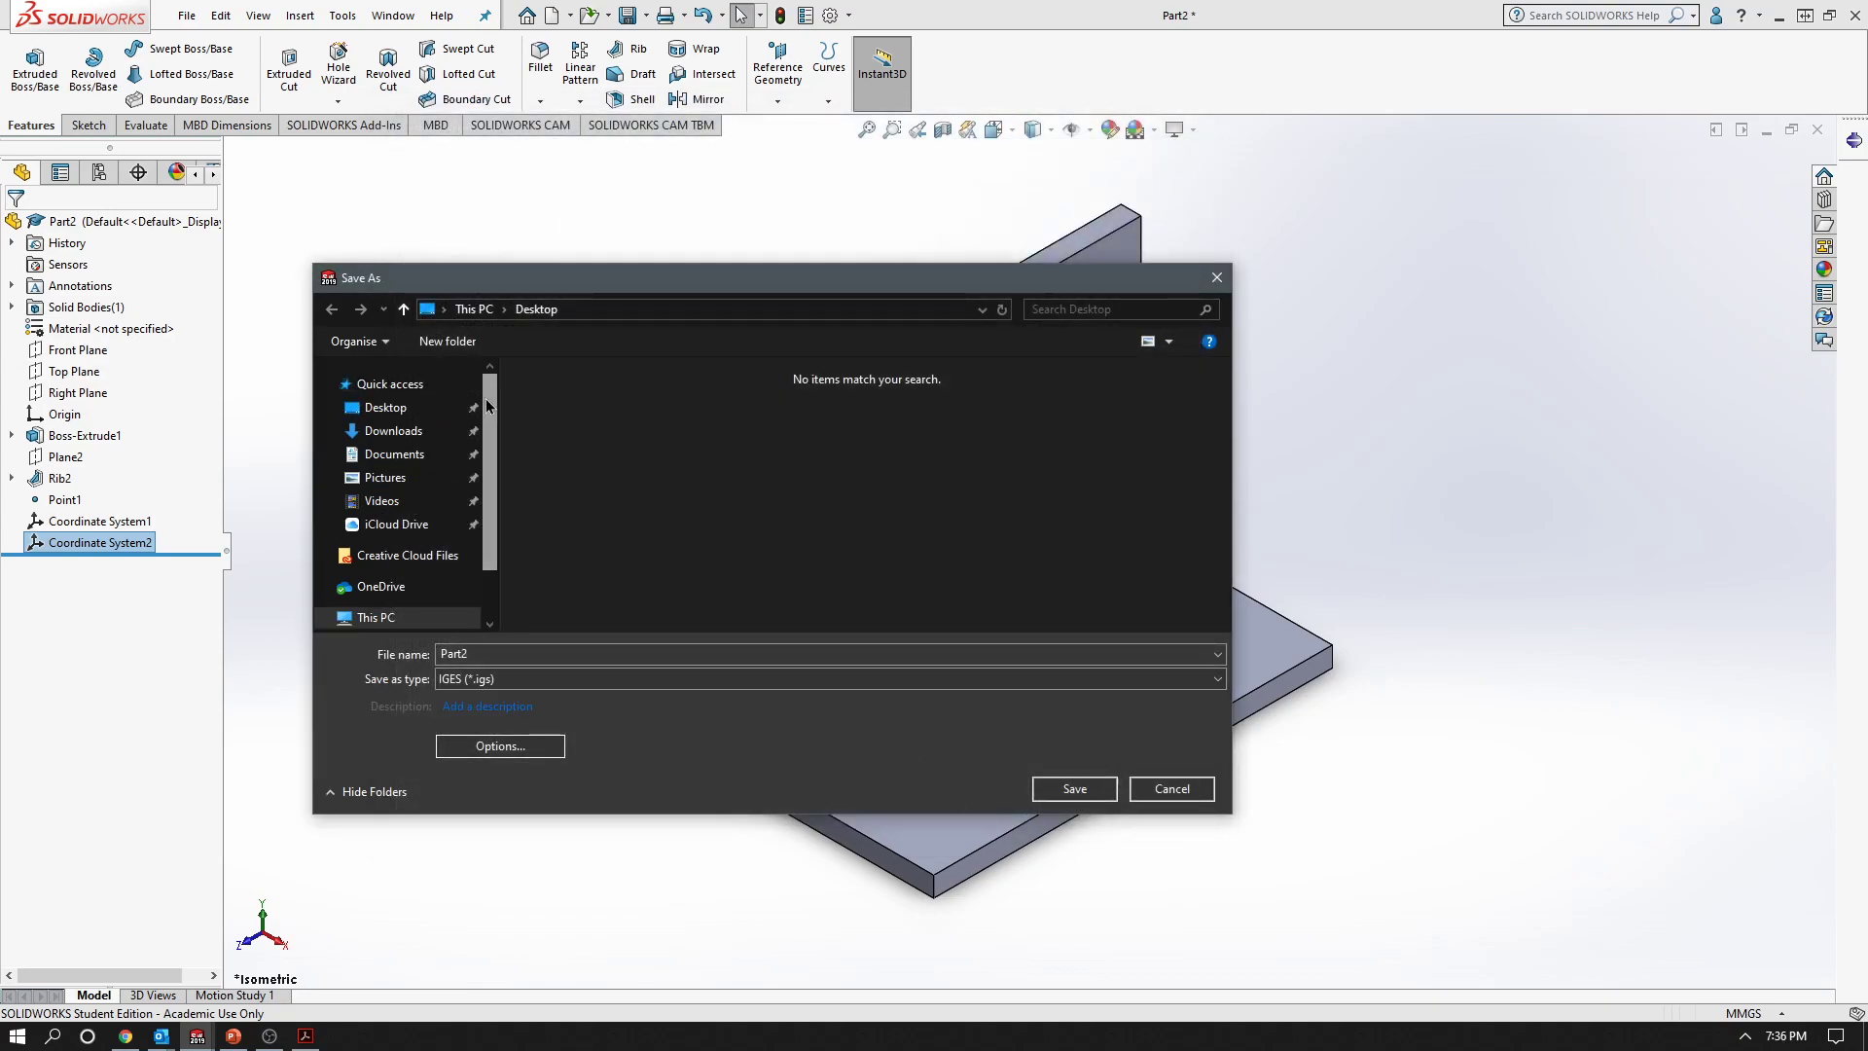
click(386, 407)
click(1075, 789)
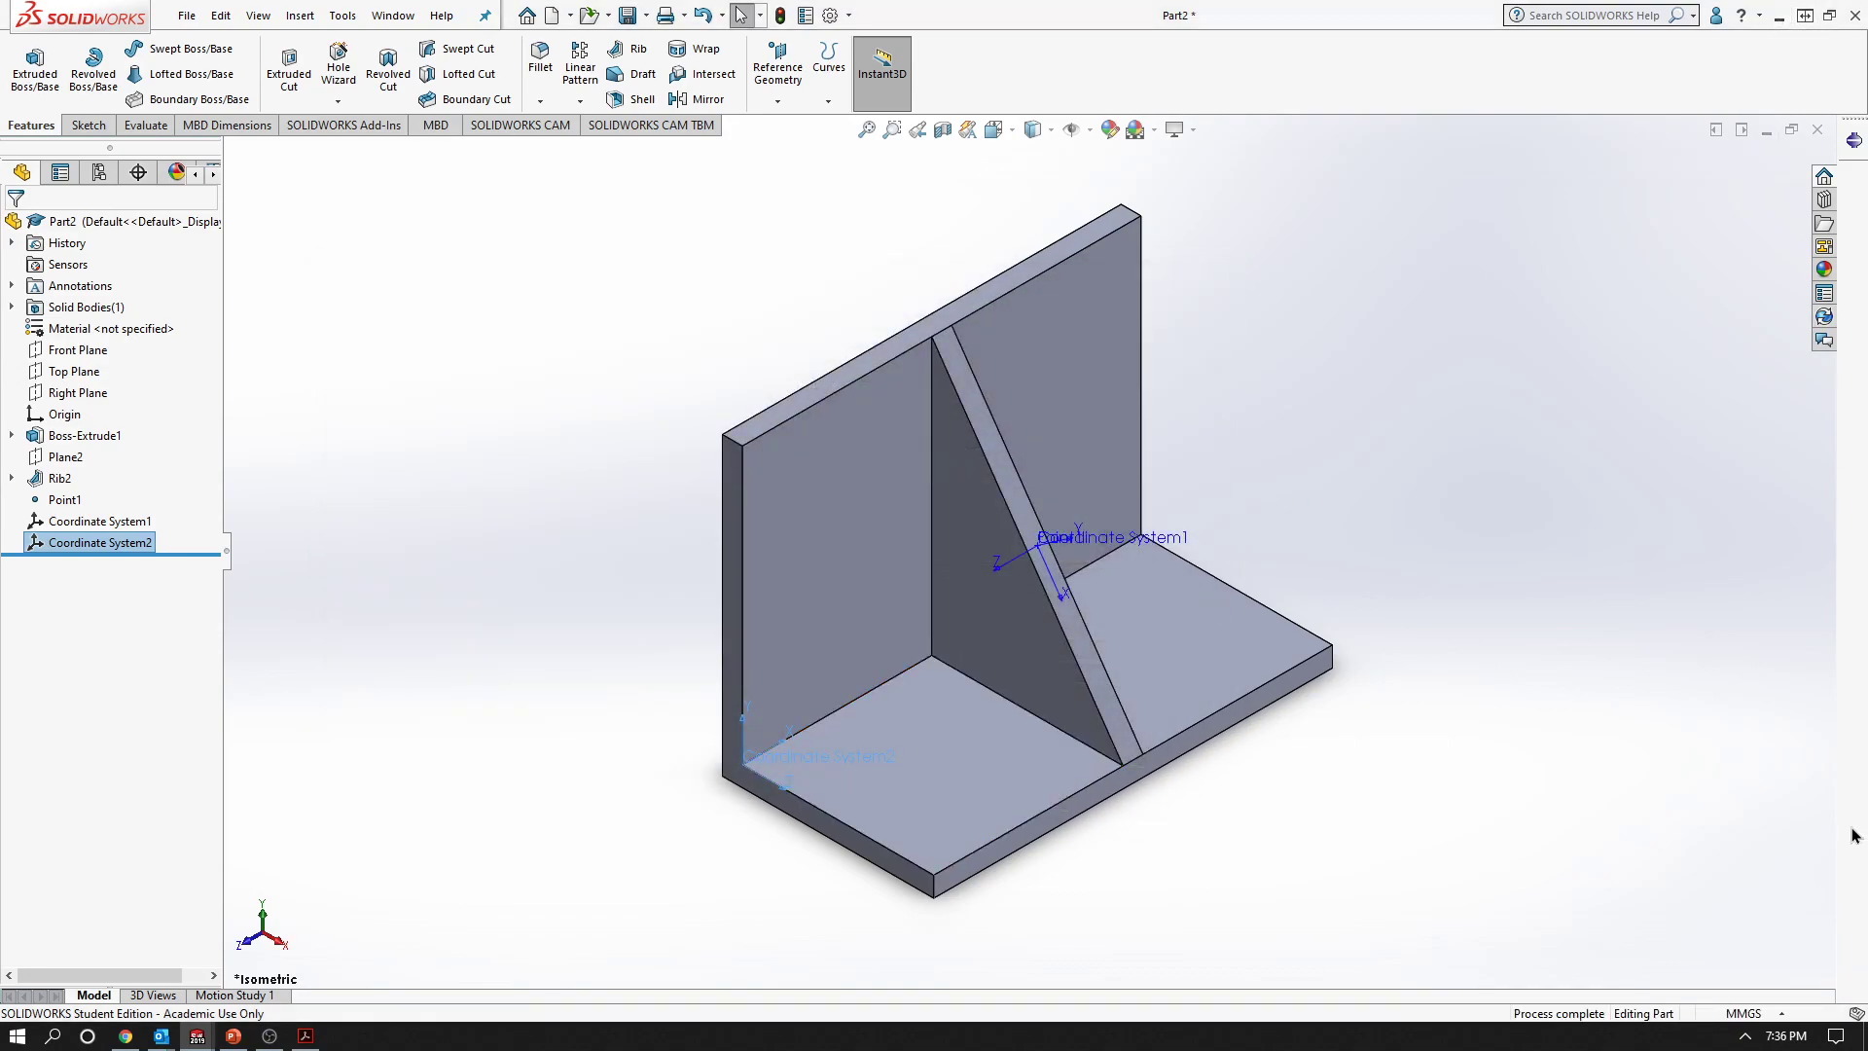
click(1774, 13)
Check the exported Part2.IGS file, then return to PowerPoint's slide 27, 'Creating plane'.
click(39, 29)
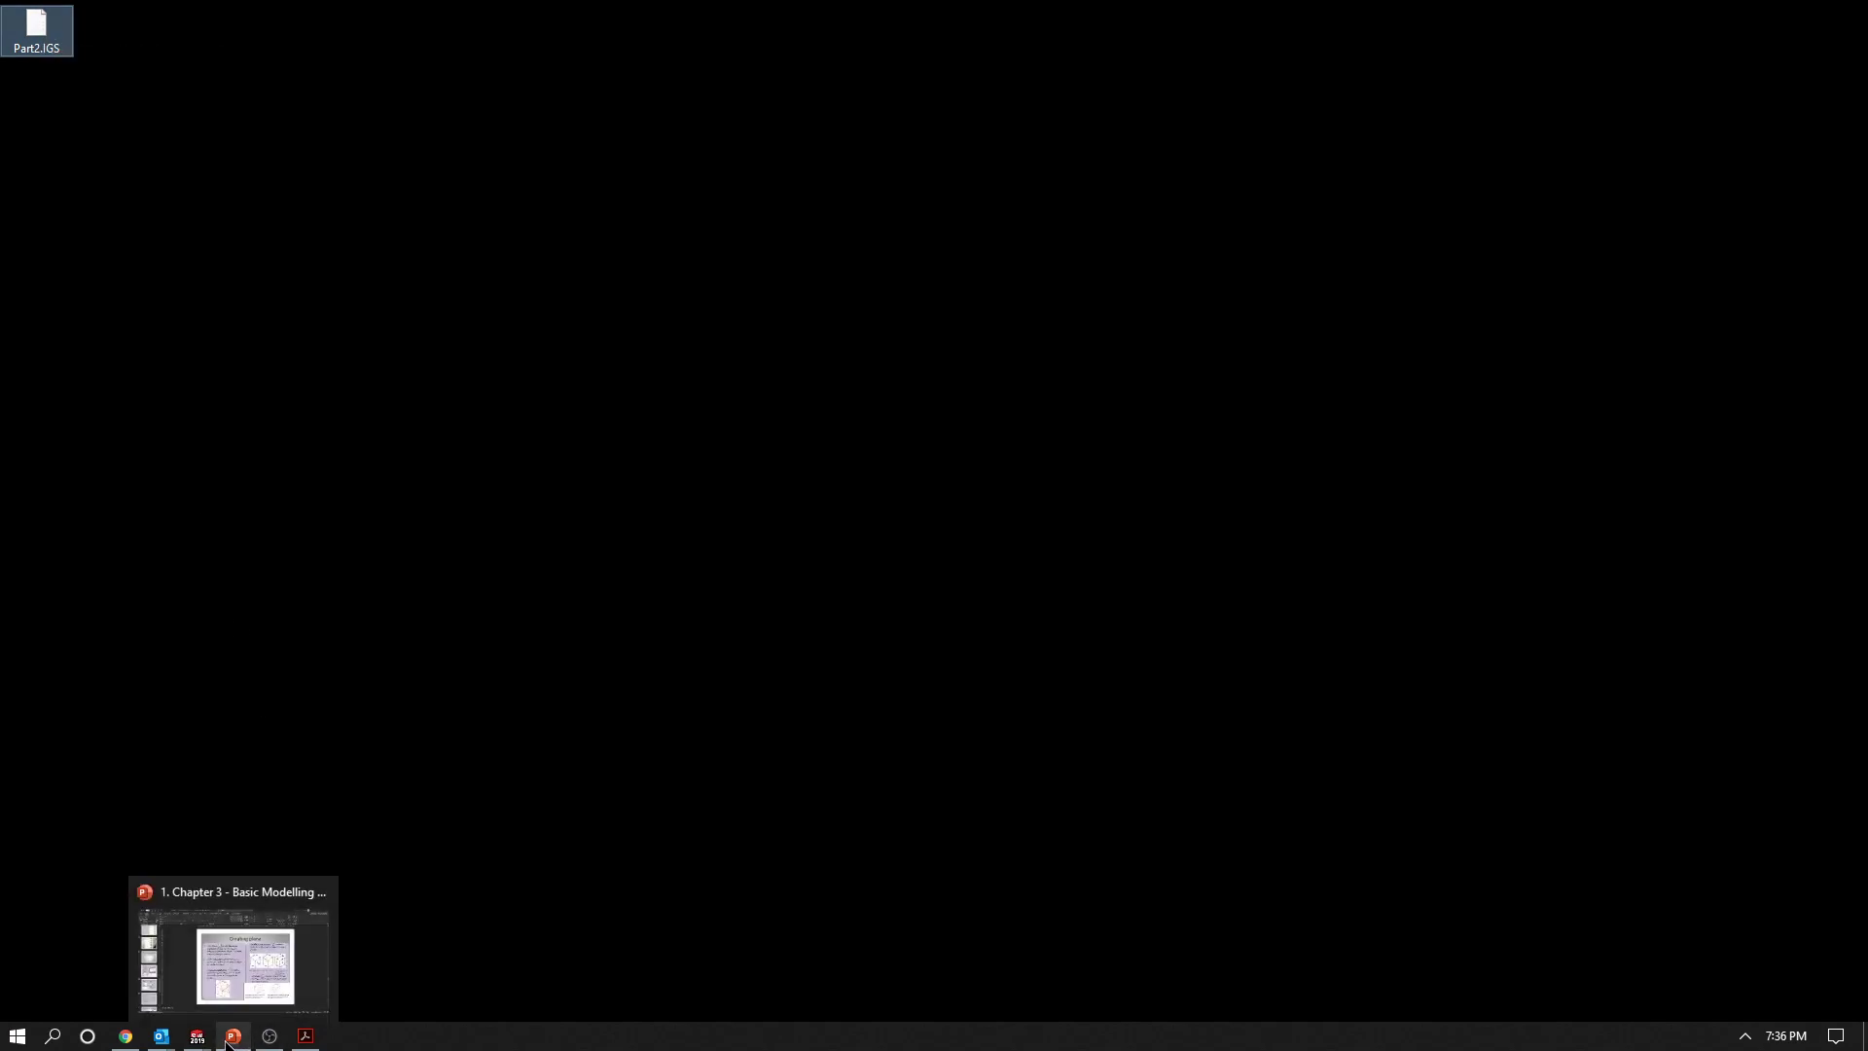
click(232, 1037)
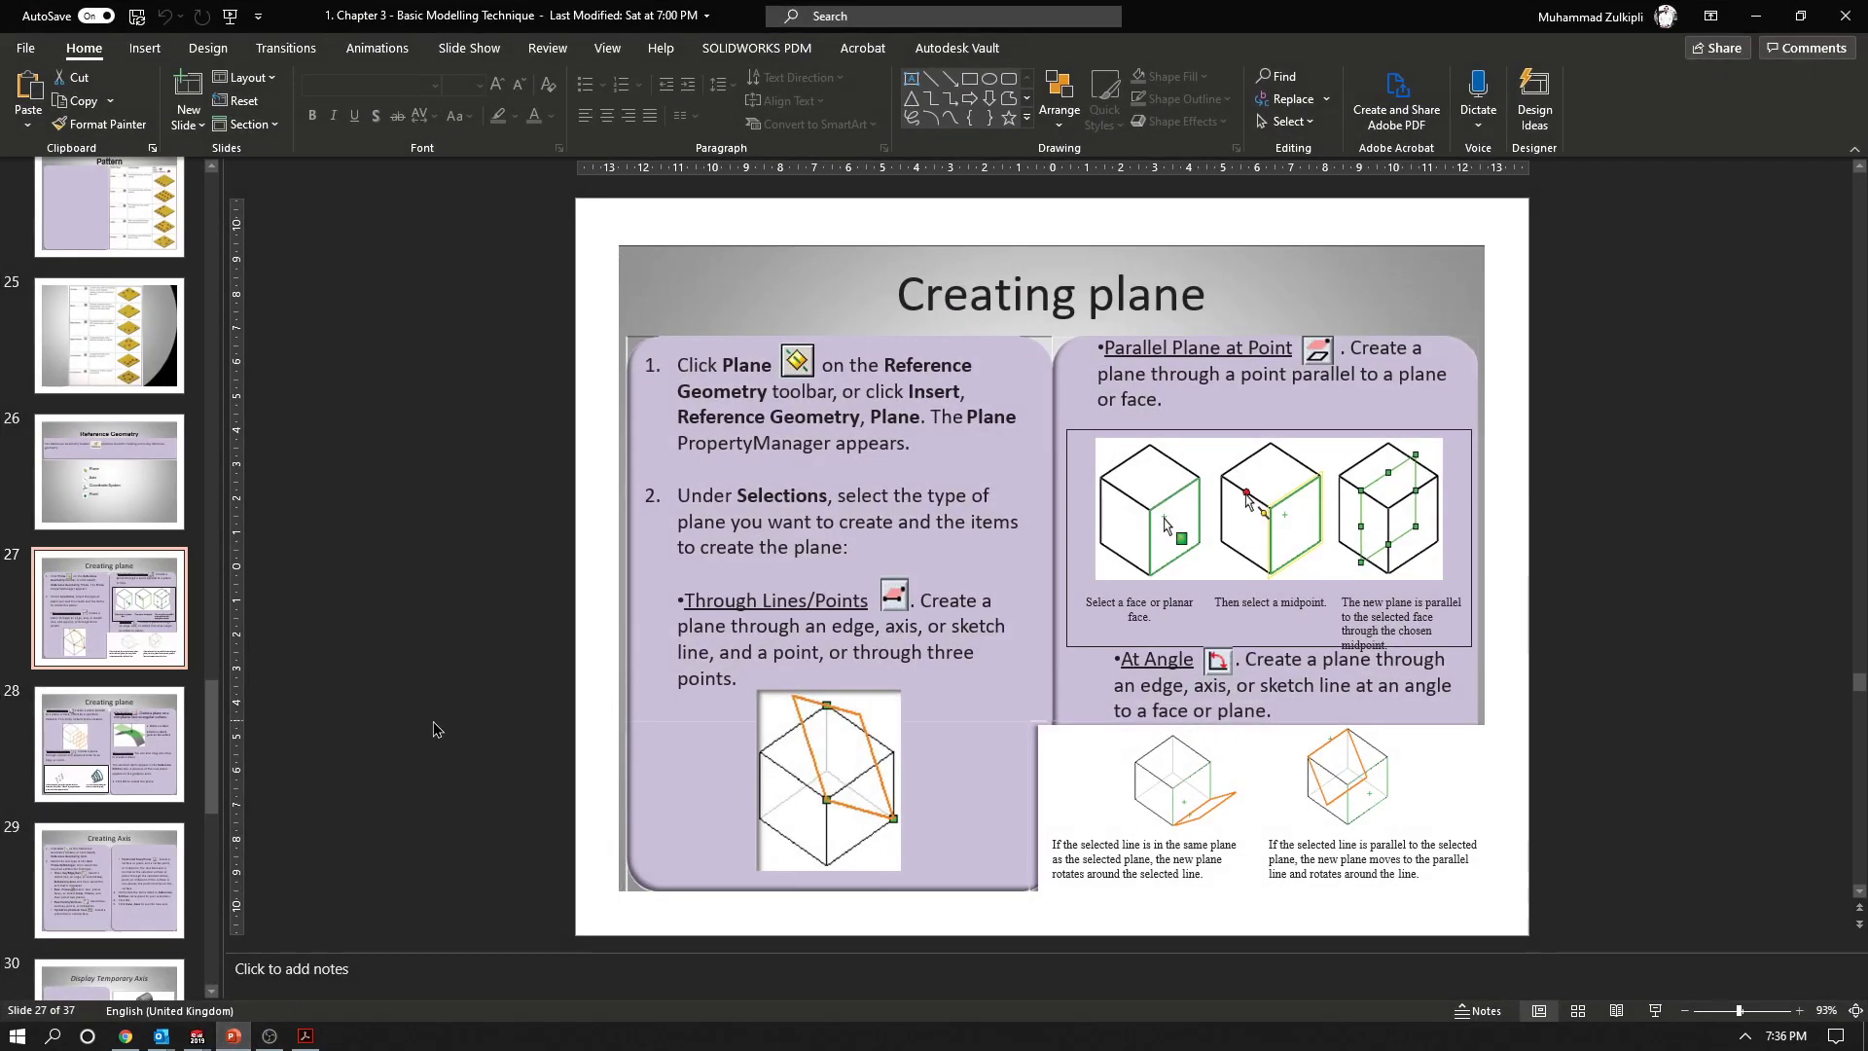